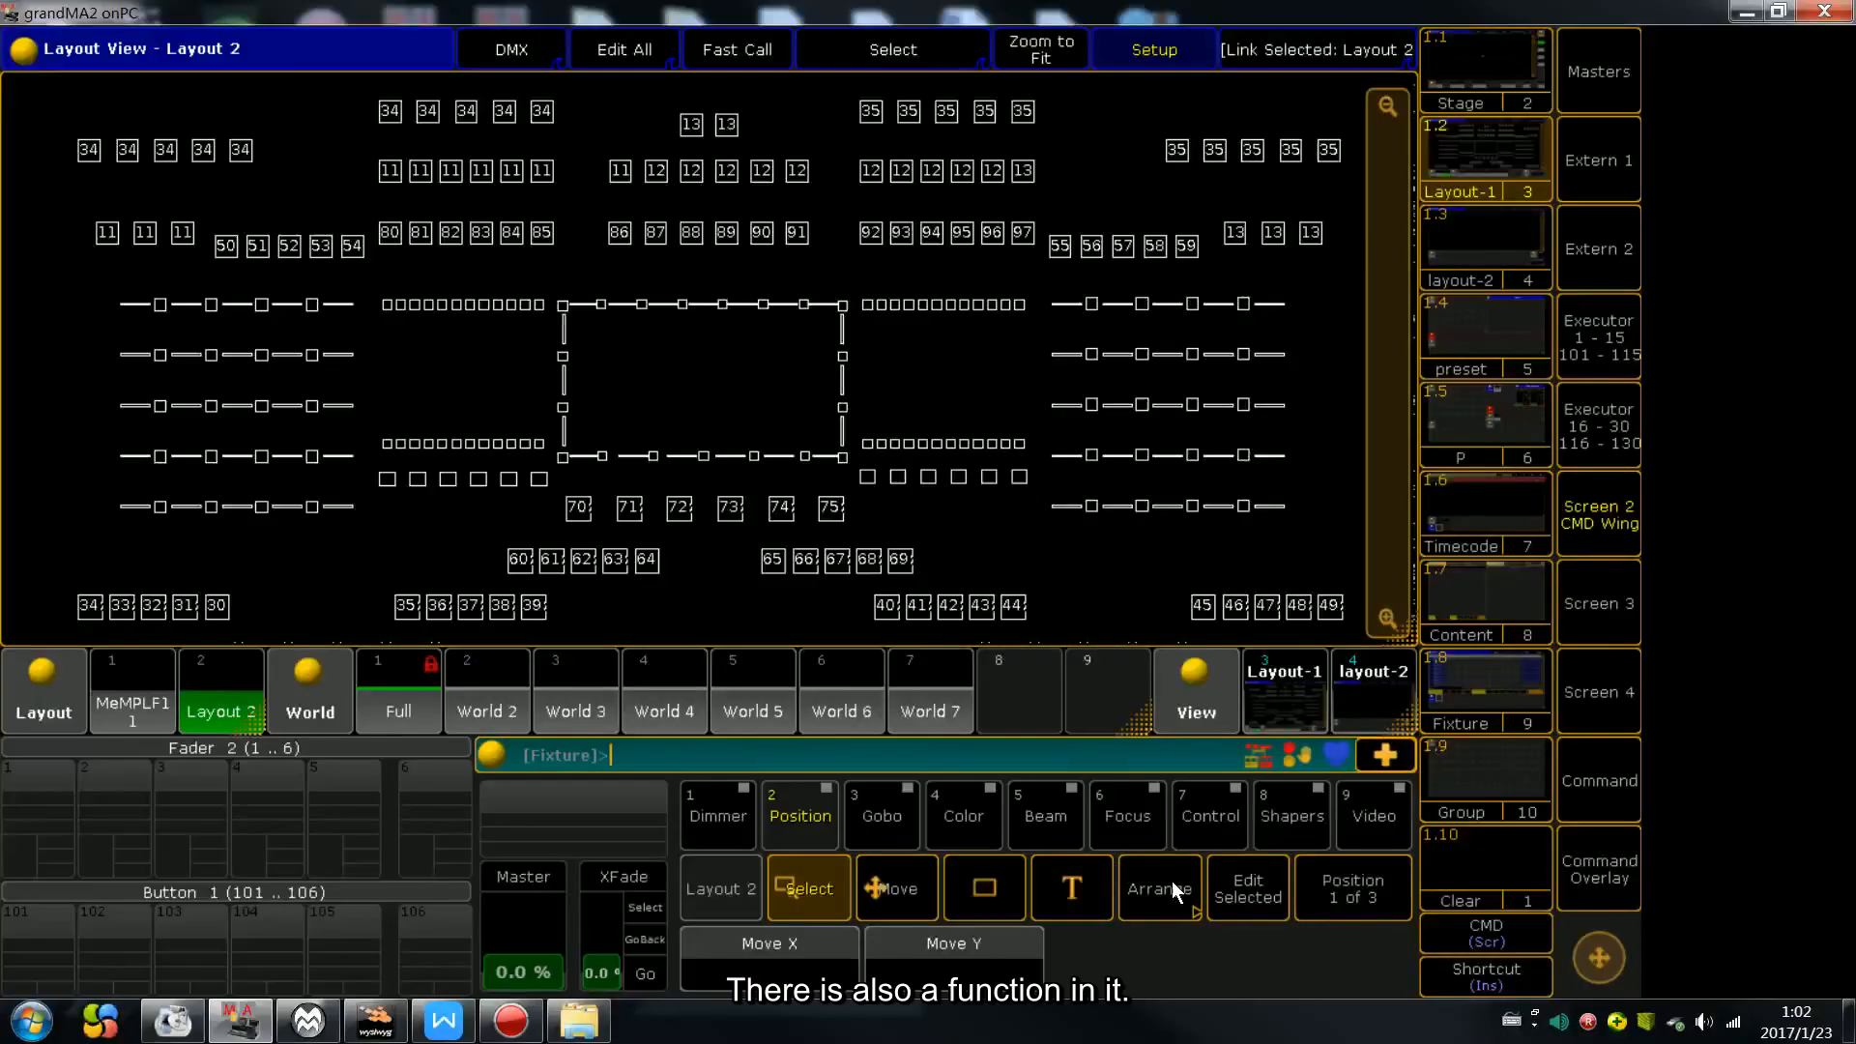
click(1164, 884)
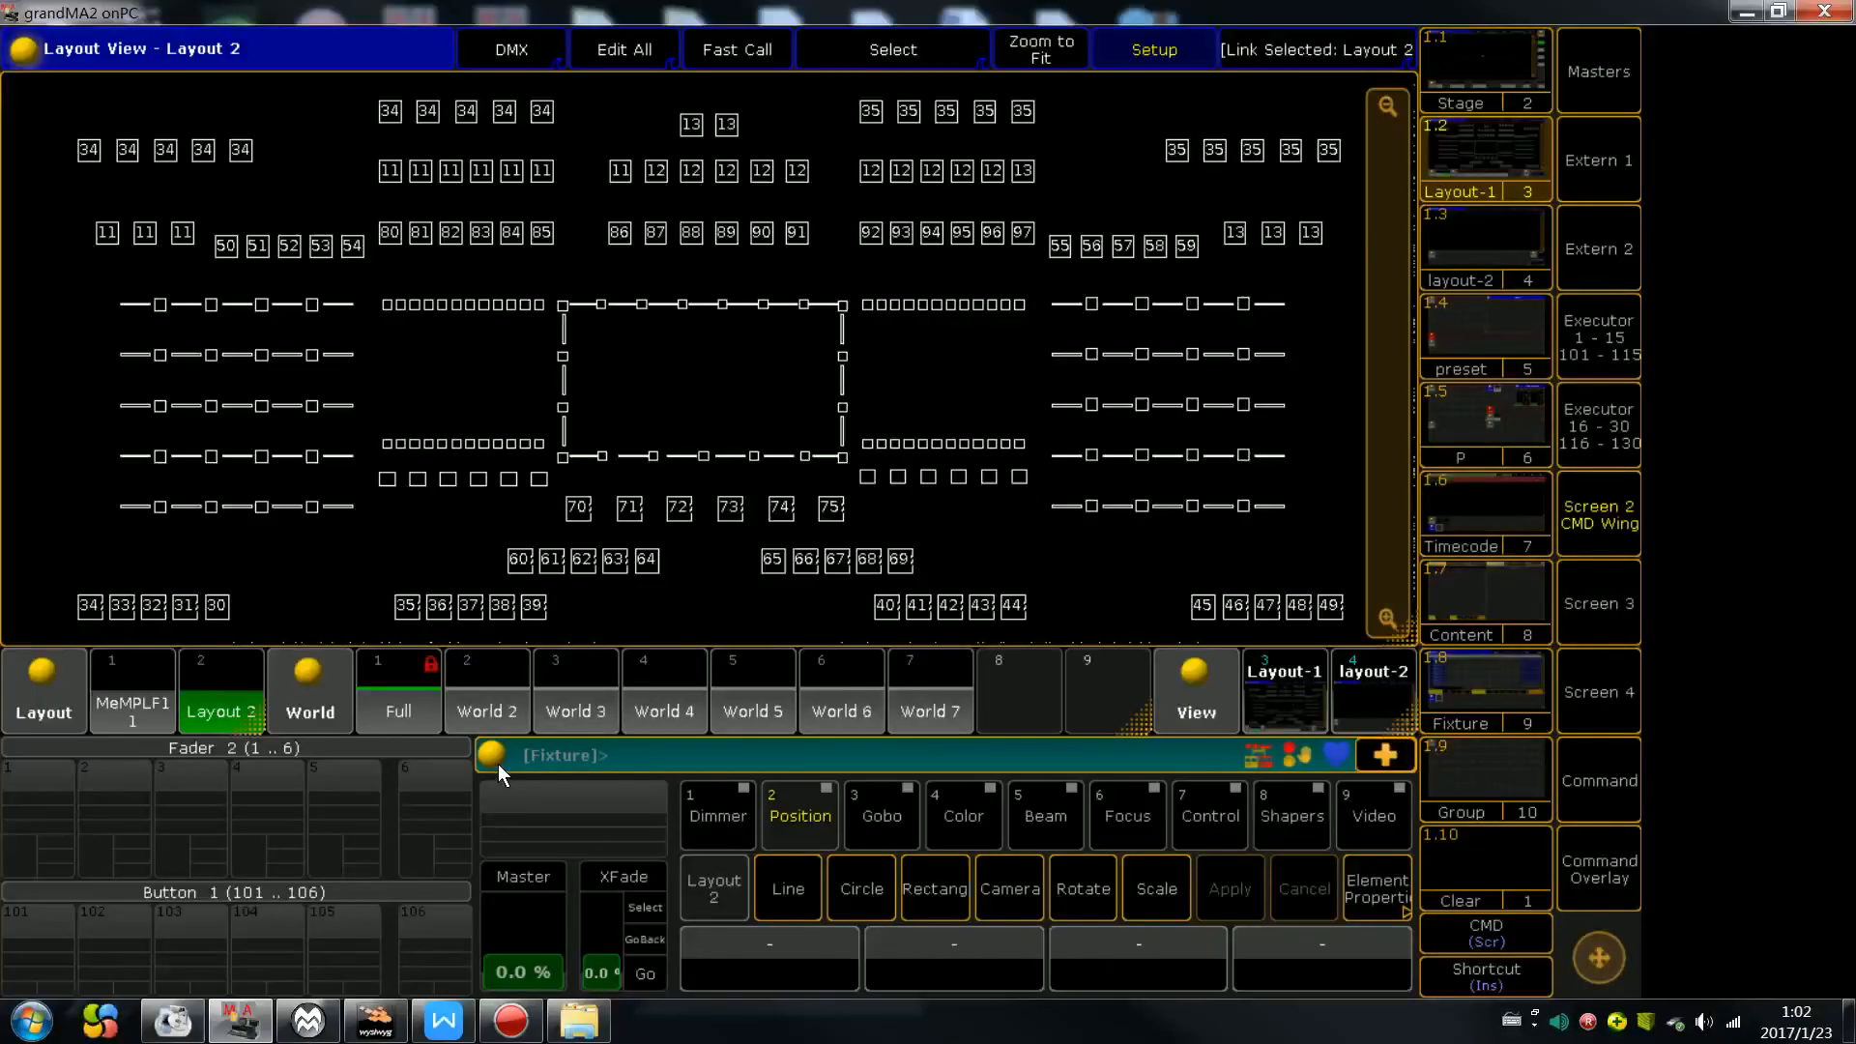
click(1390, 894)
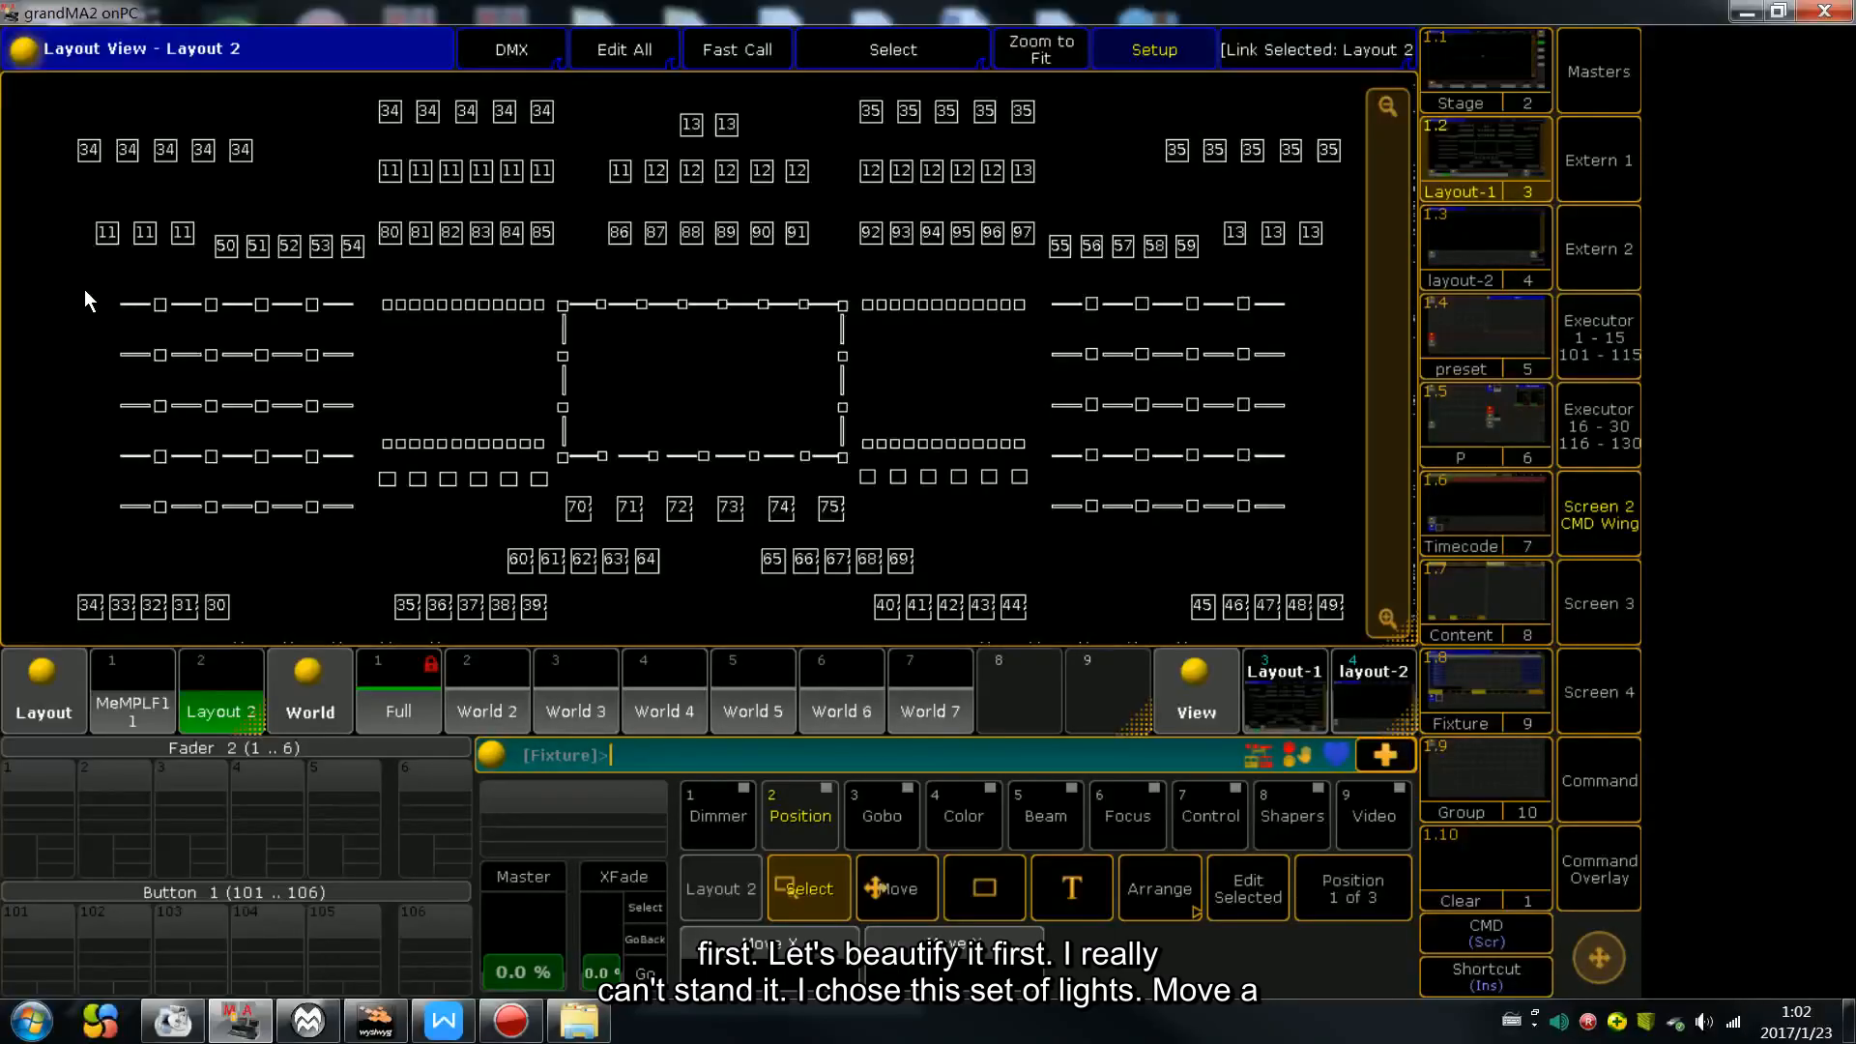
Shift the five-row light bar blocks outward on both sides, the left block to X -16.72 and the right block to X 23.46
drag(84, 288, 368, 524)
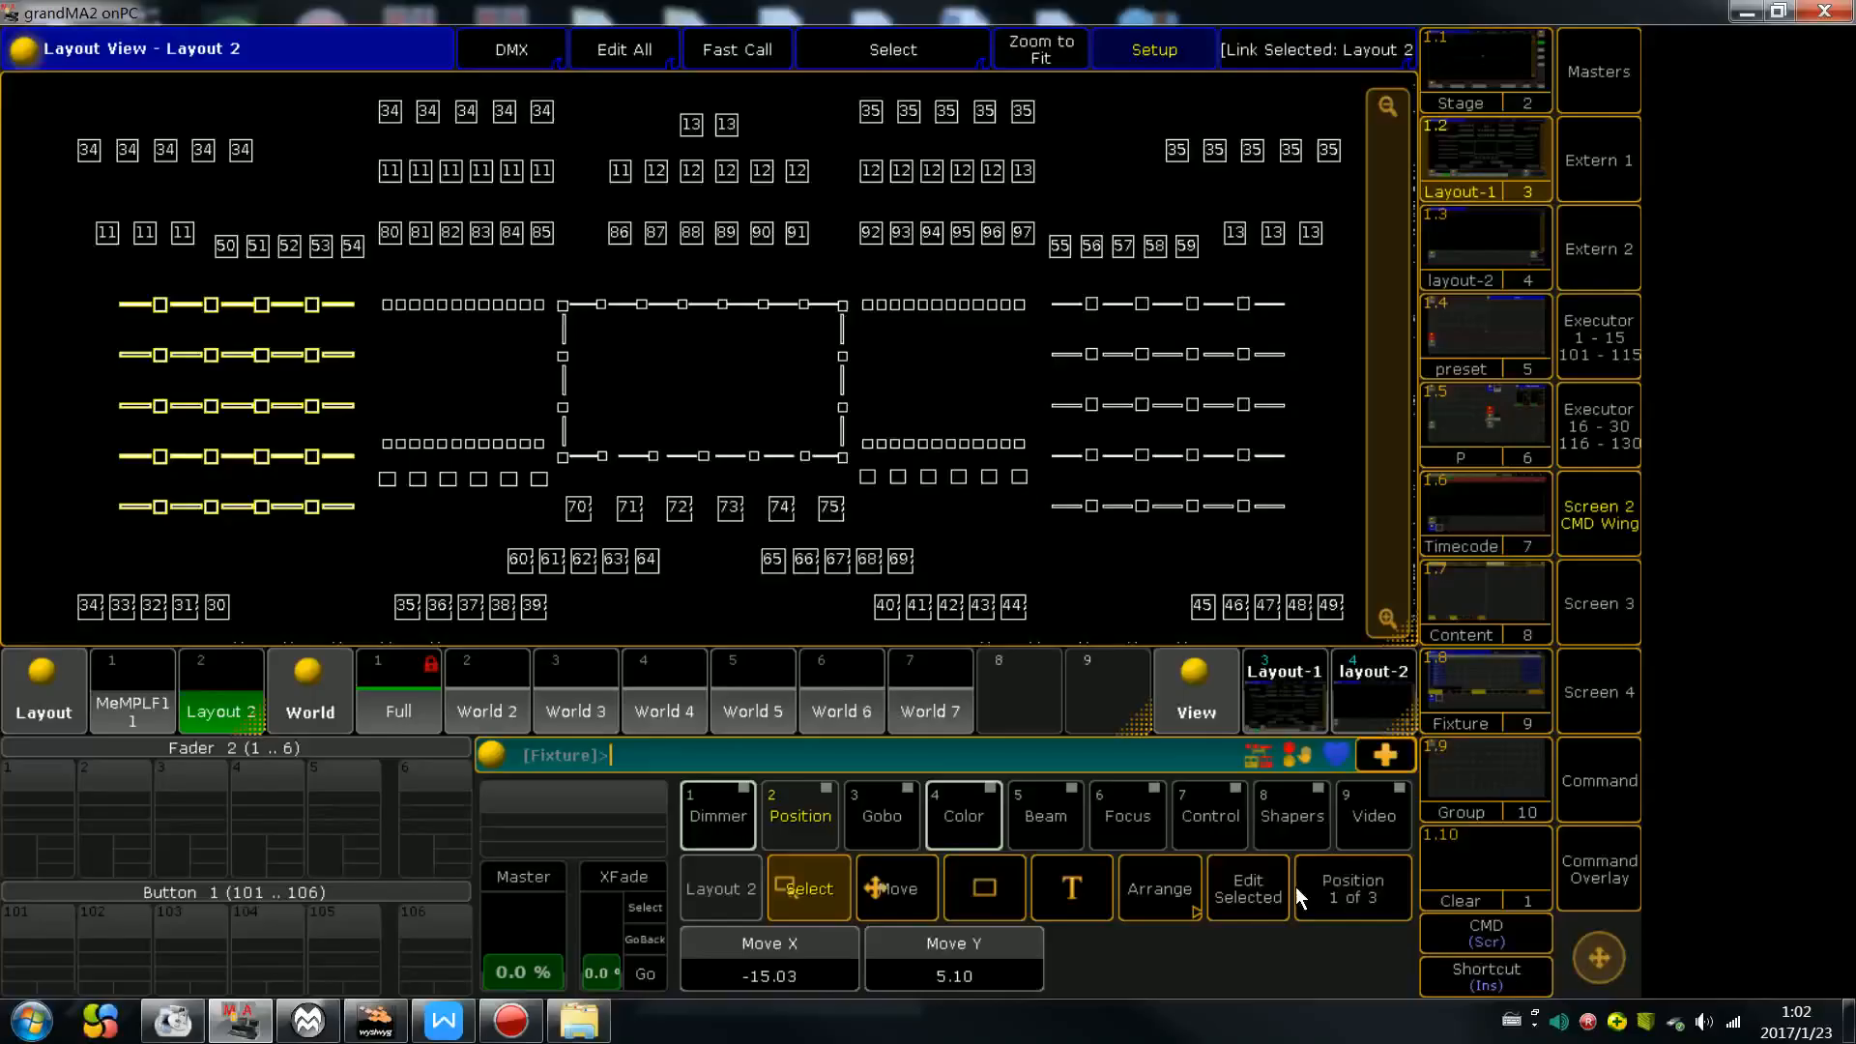
scroll(1319, 886, down, 10)
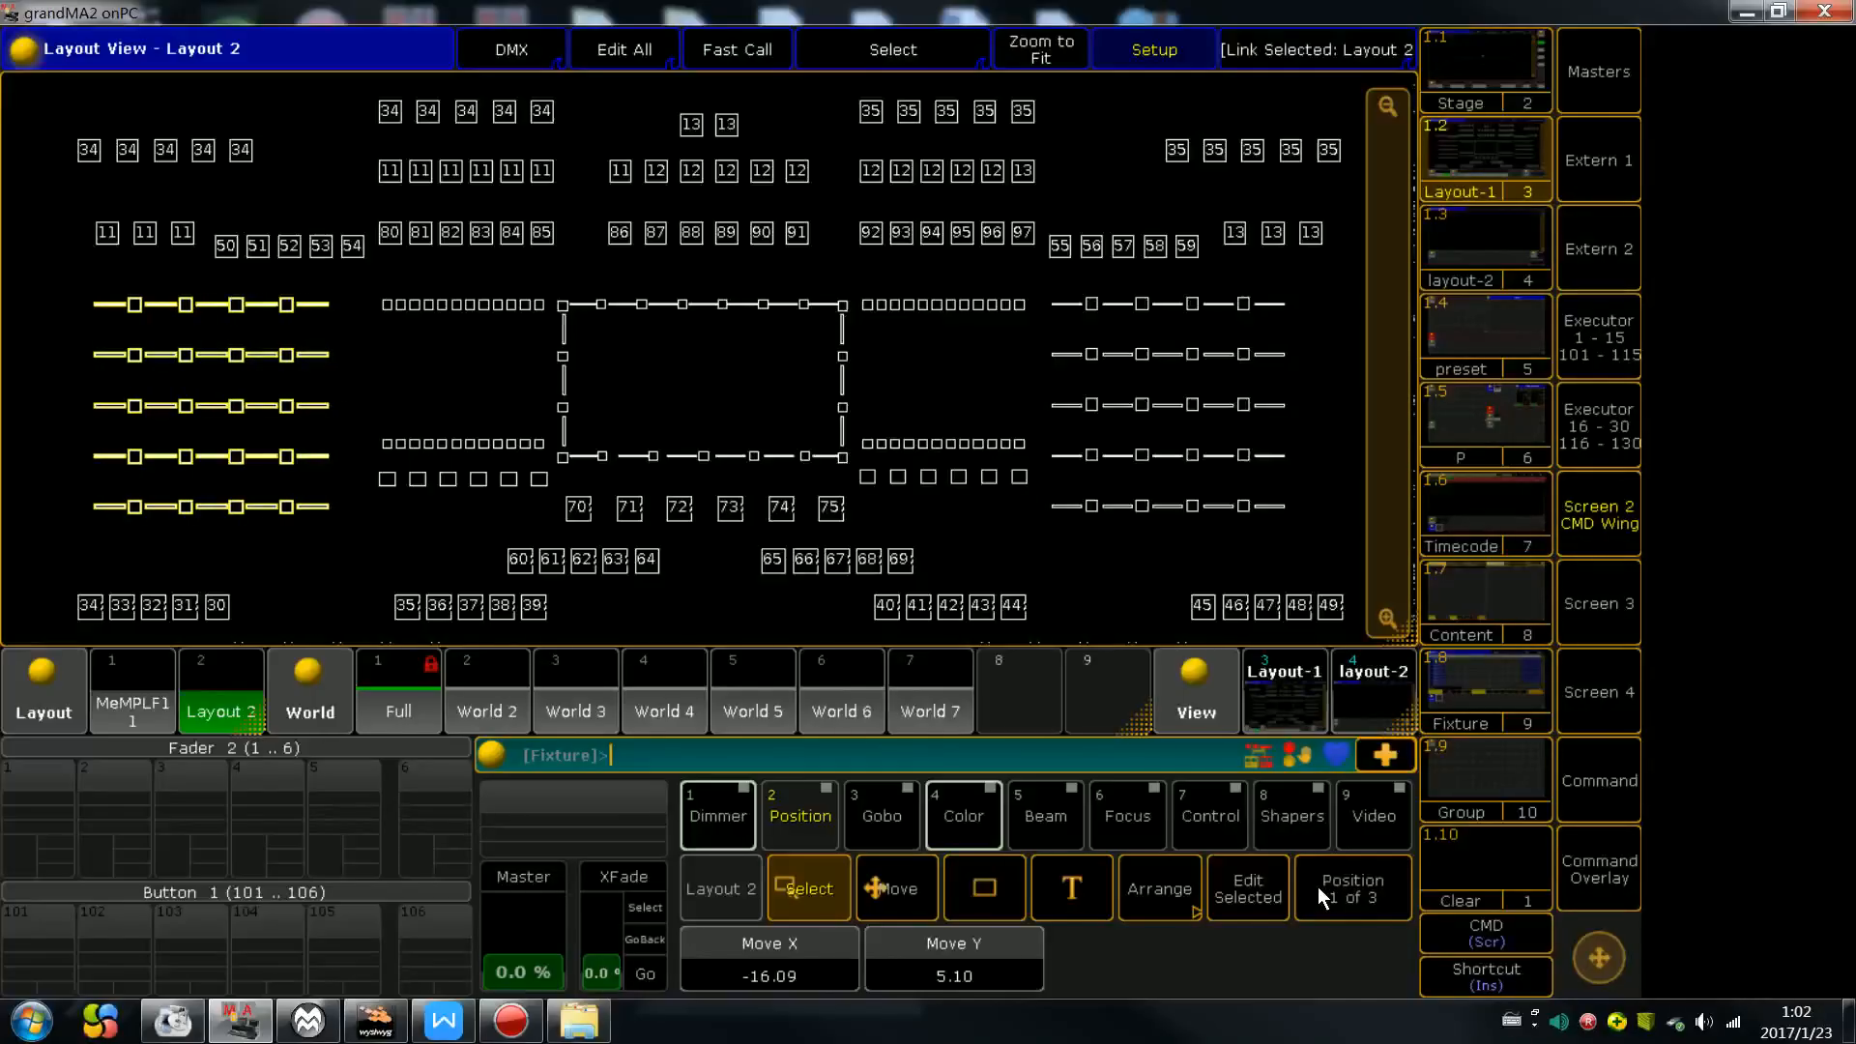
scroll(1318, 885, up, 2)
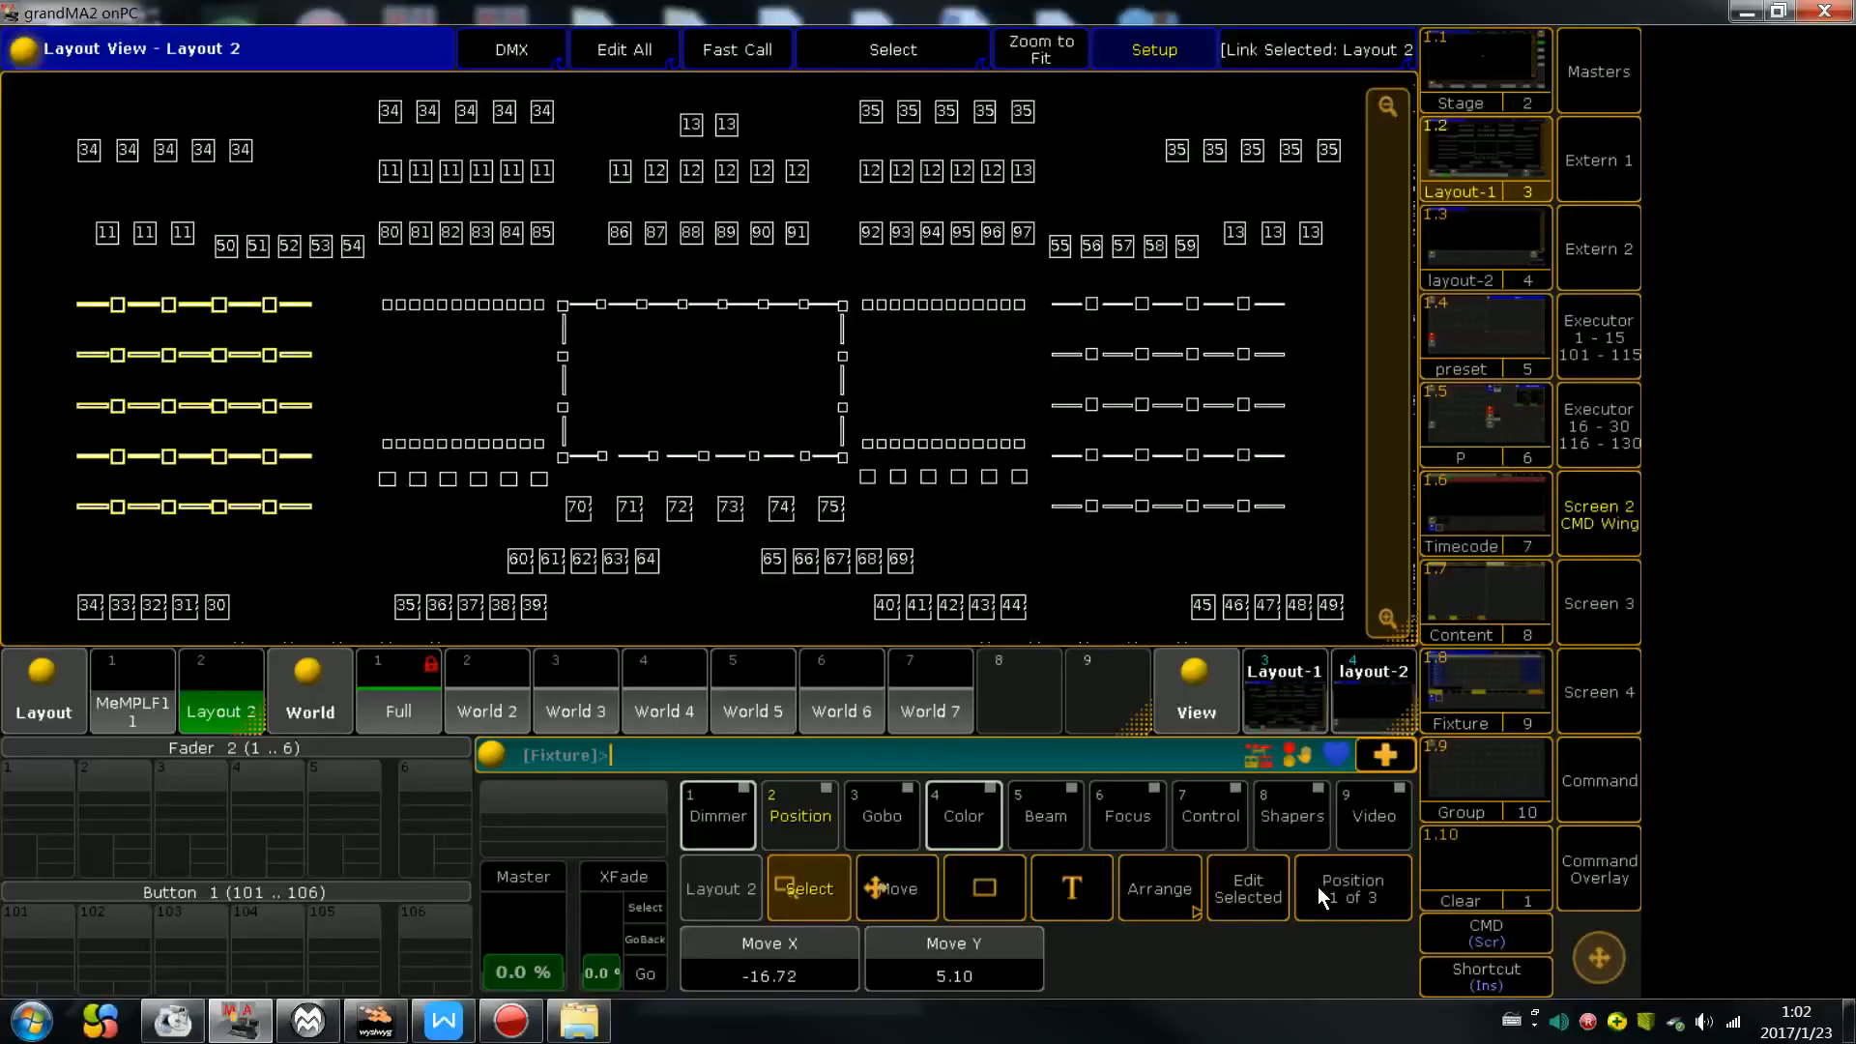
drag(1046, 305, 1321, 526)
scroll(1321, 524, up, 10)
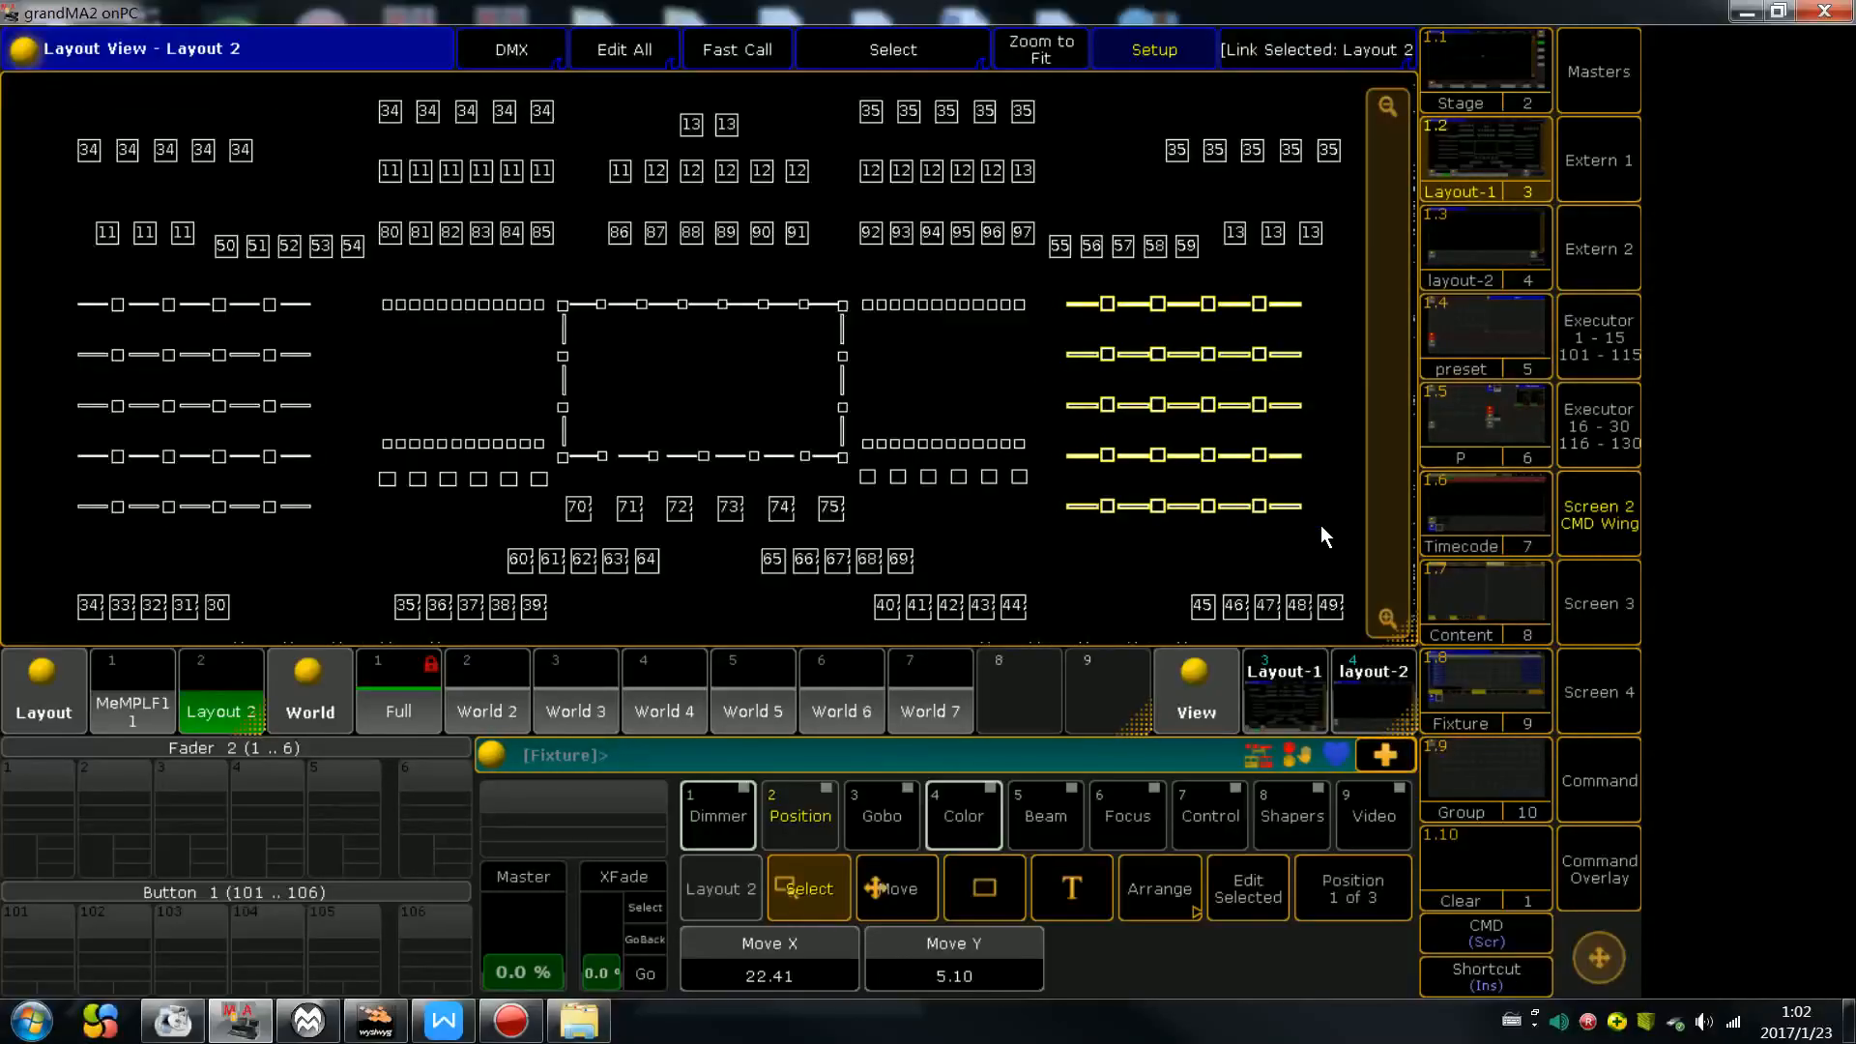
scroll(1321, 525, down, 3)
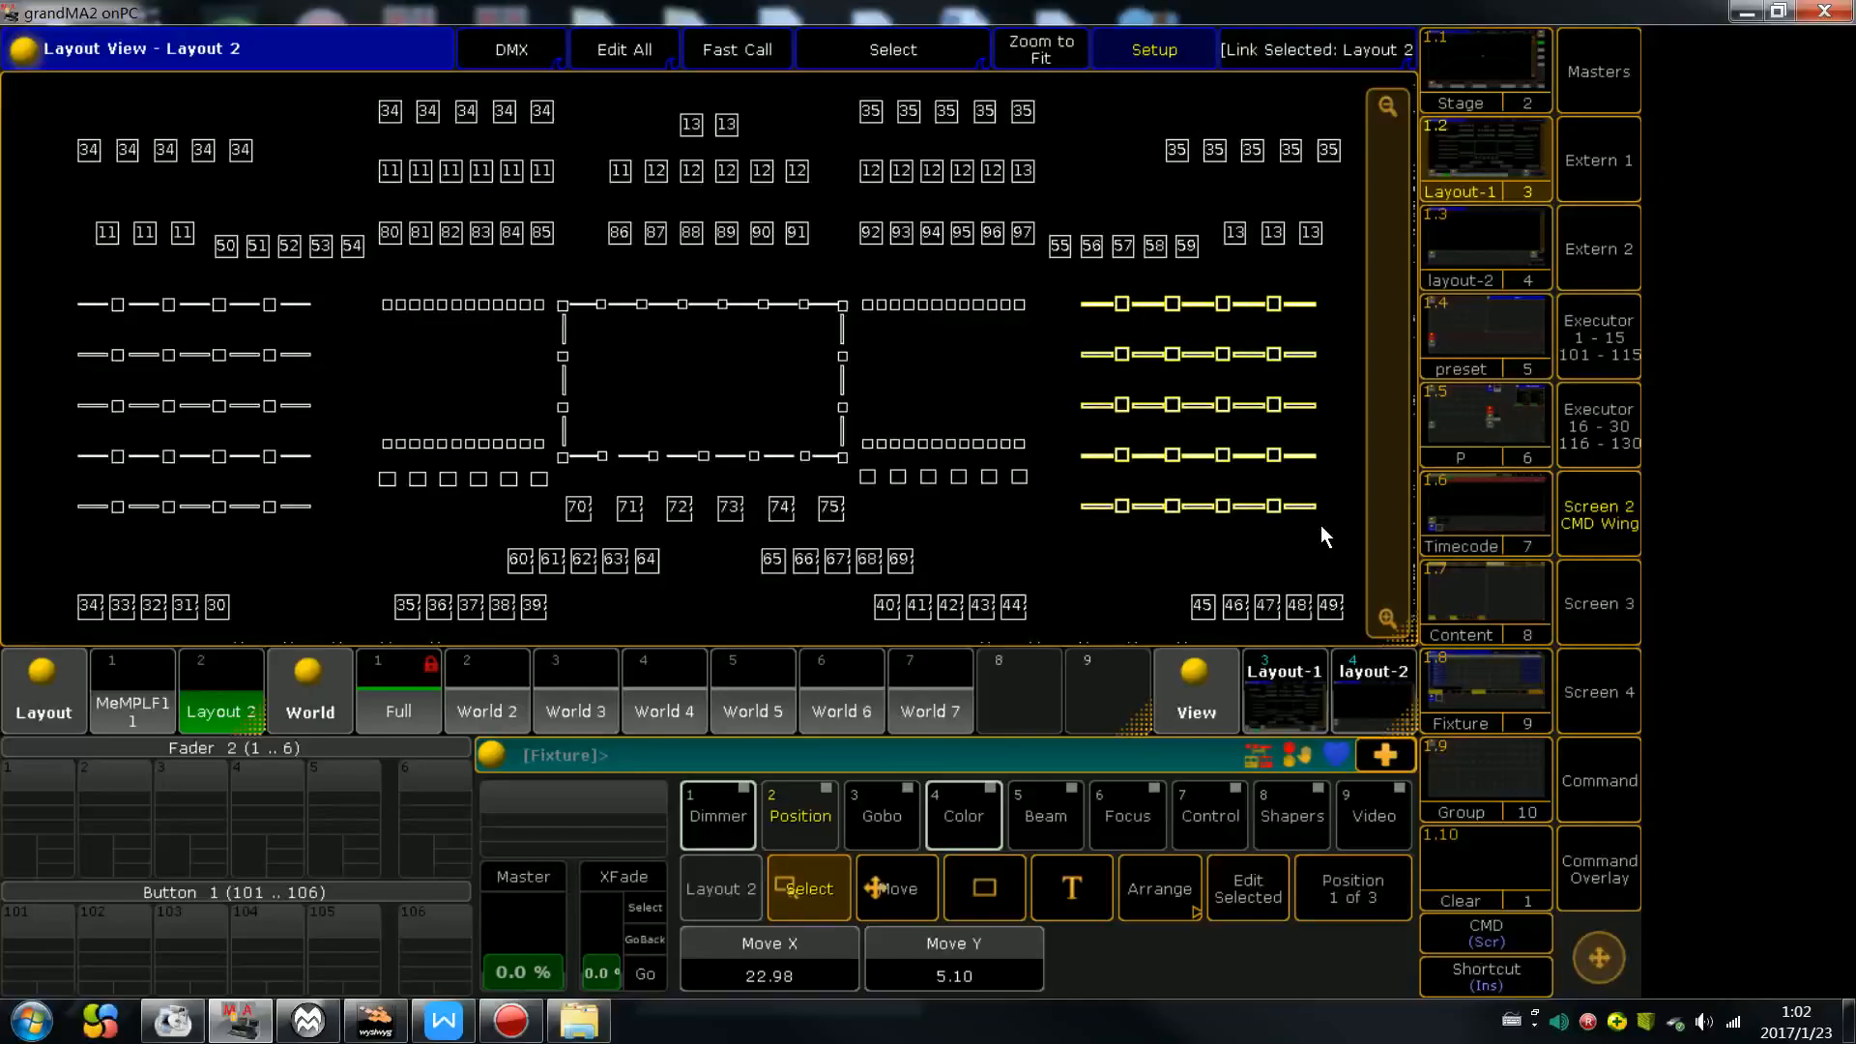
scroll(1320, 525, up, 3)
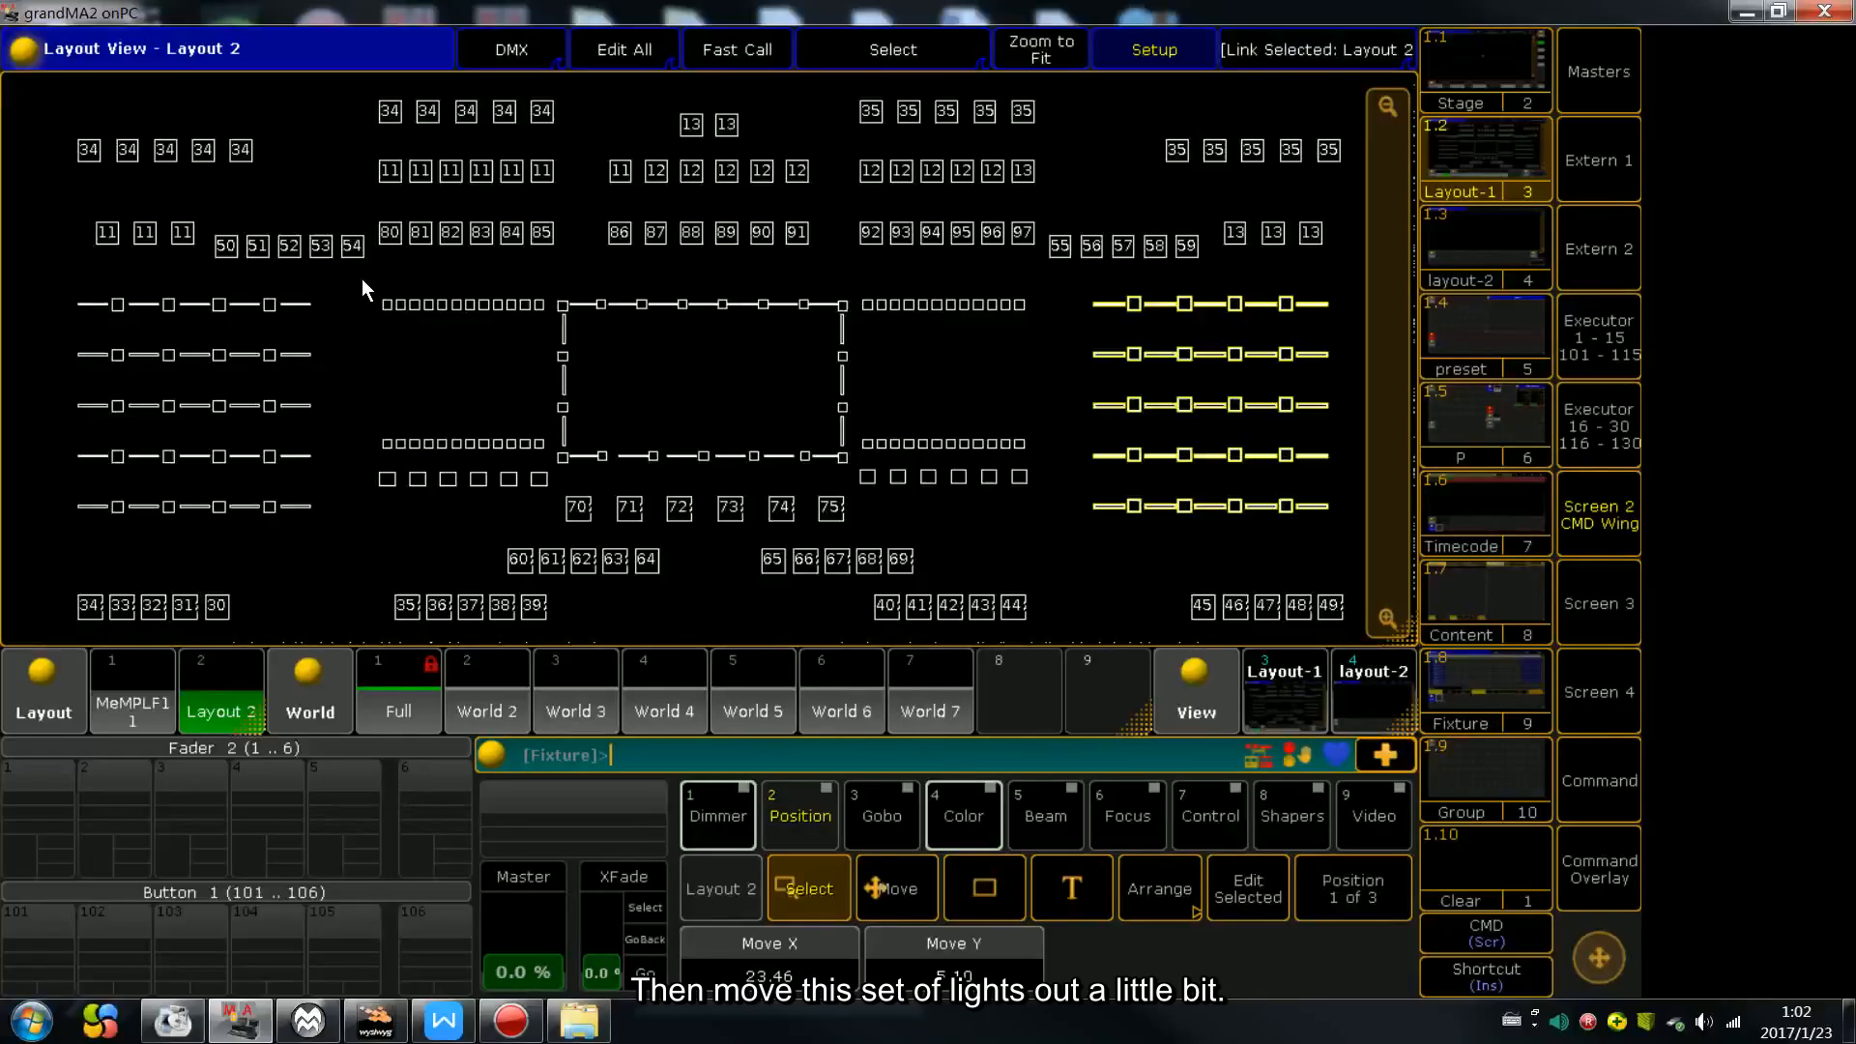
Move the paired rows of small squares beside the central rectangle outward, the left pair to X -7.66 and the right pair to X 13.17
drag(361, 280, 551, 462)
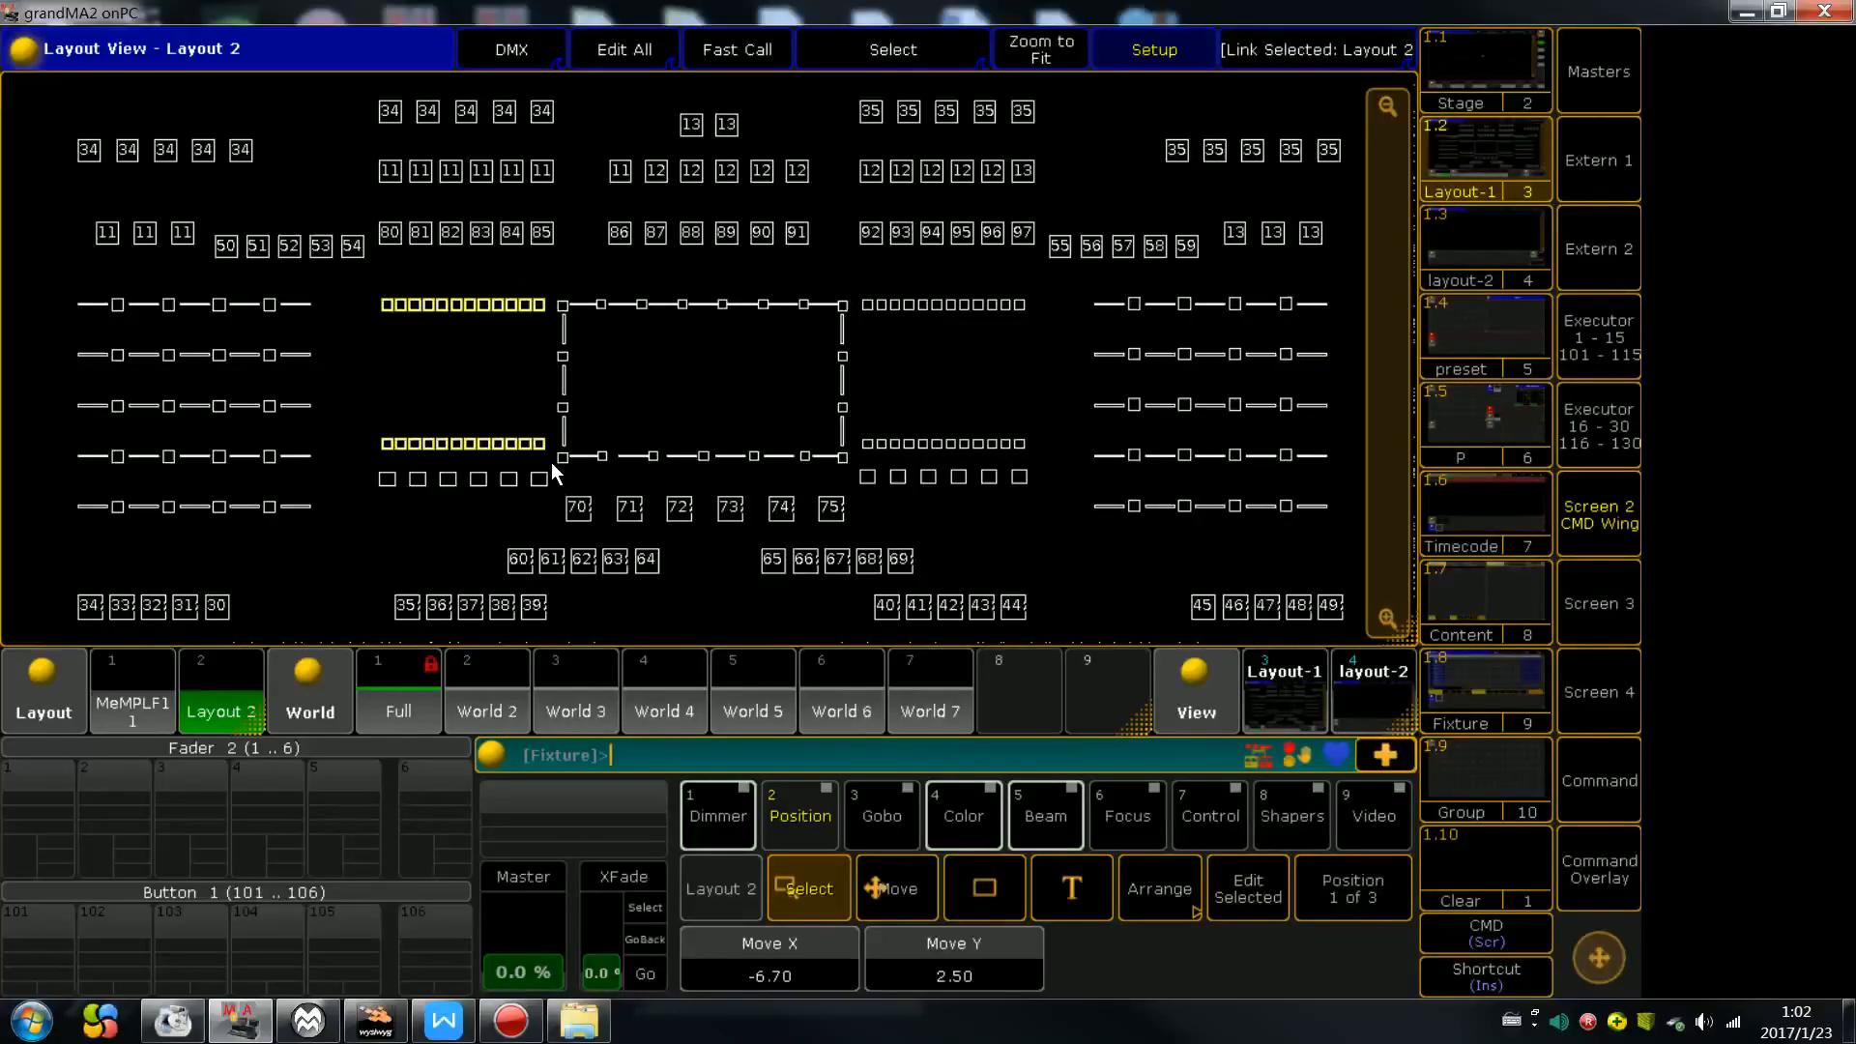
scroll(551, 462, down, 5)
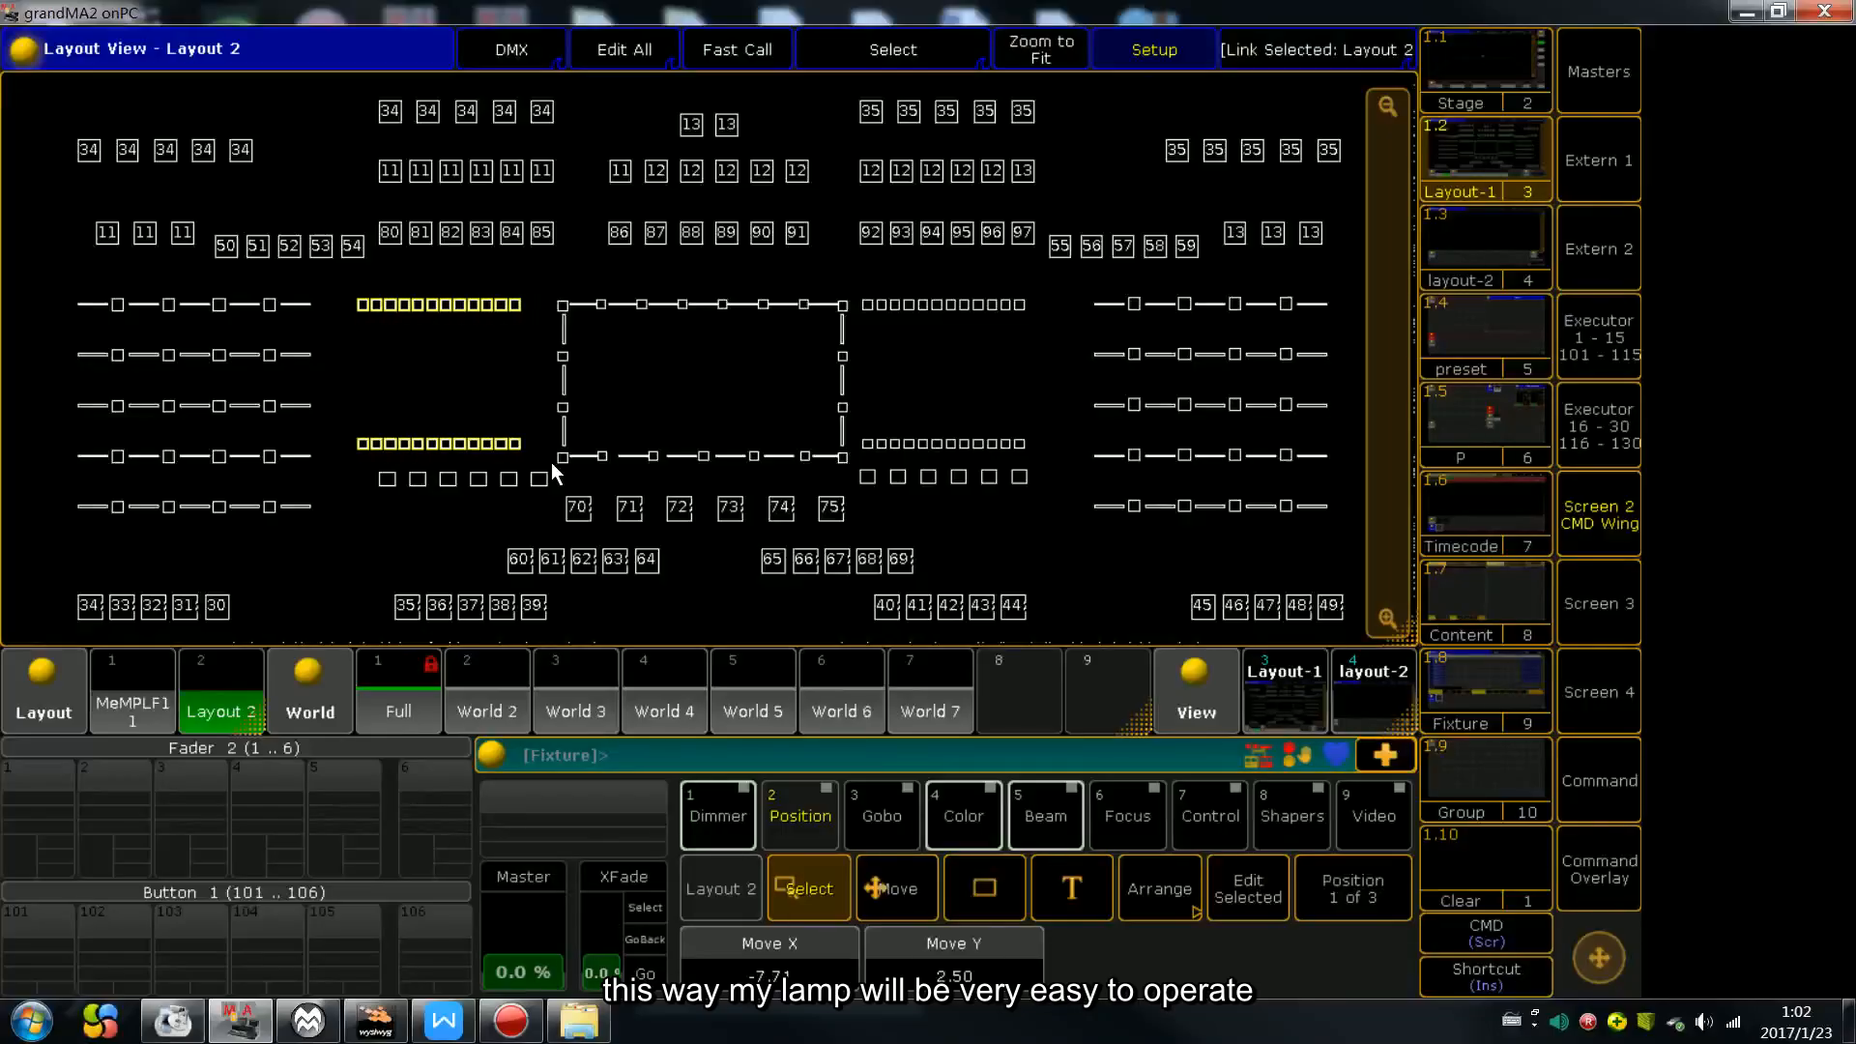
scroll(551, 462, up, 1)
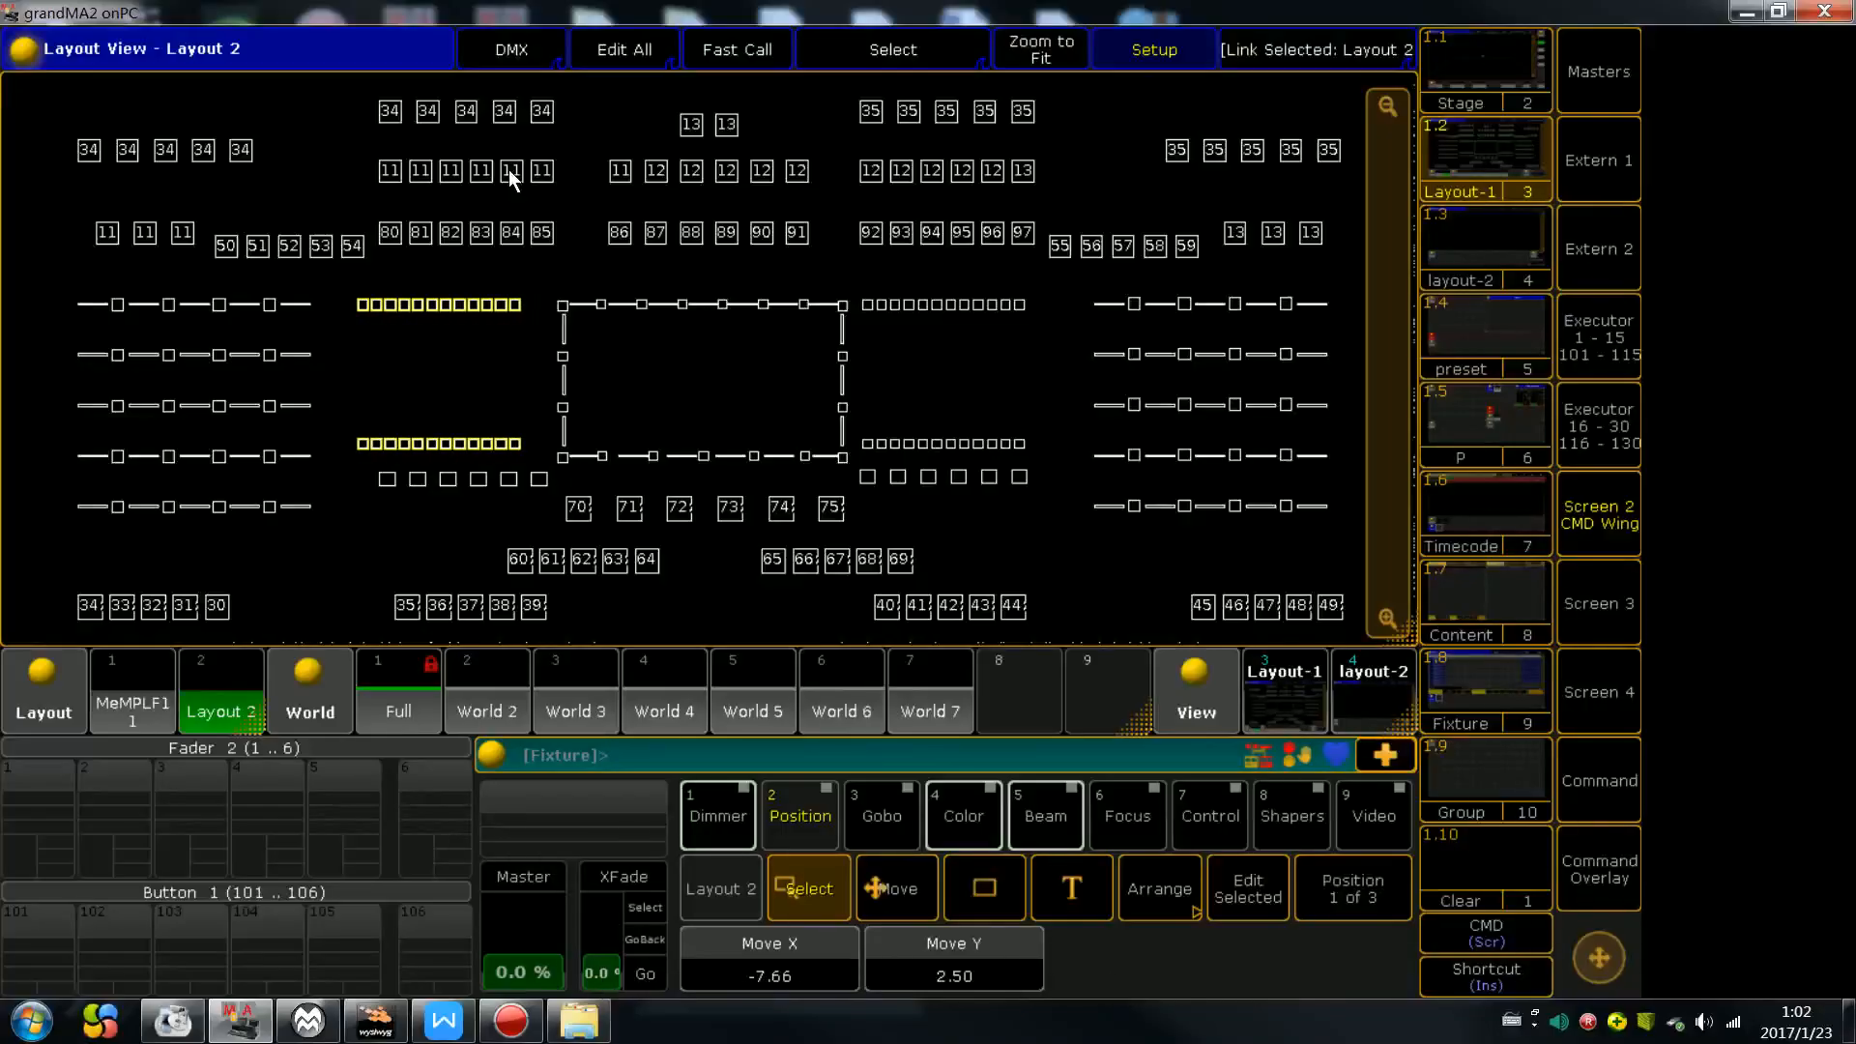
drag(861, 305, 1054, 452)
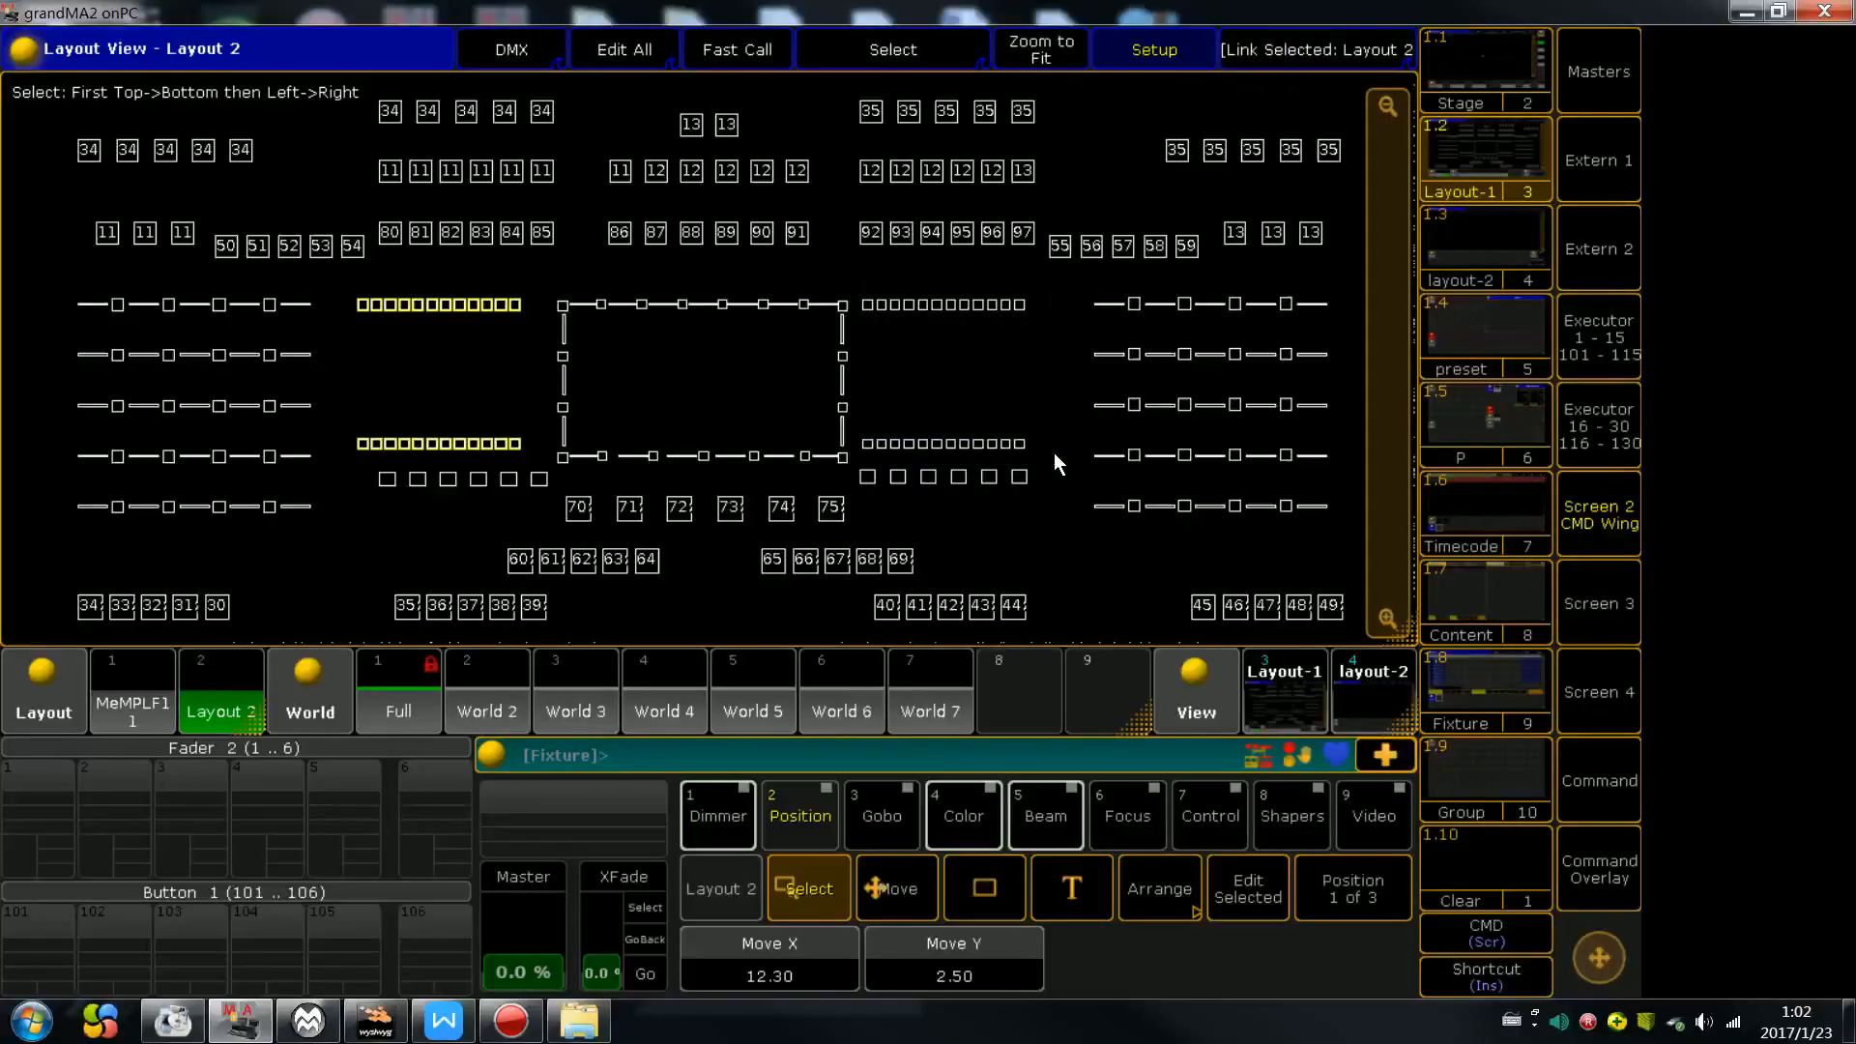
scroll(1054, 453, up, 1)
scroll(1054, 452, up, 5)
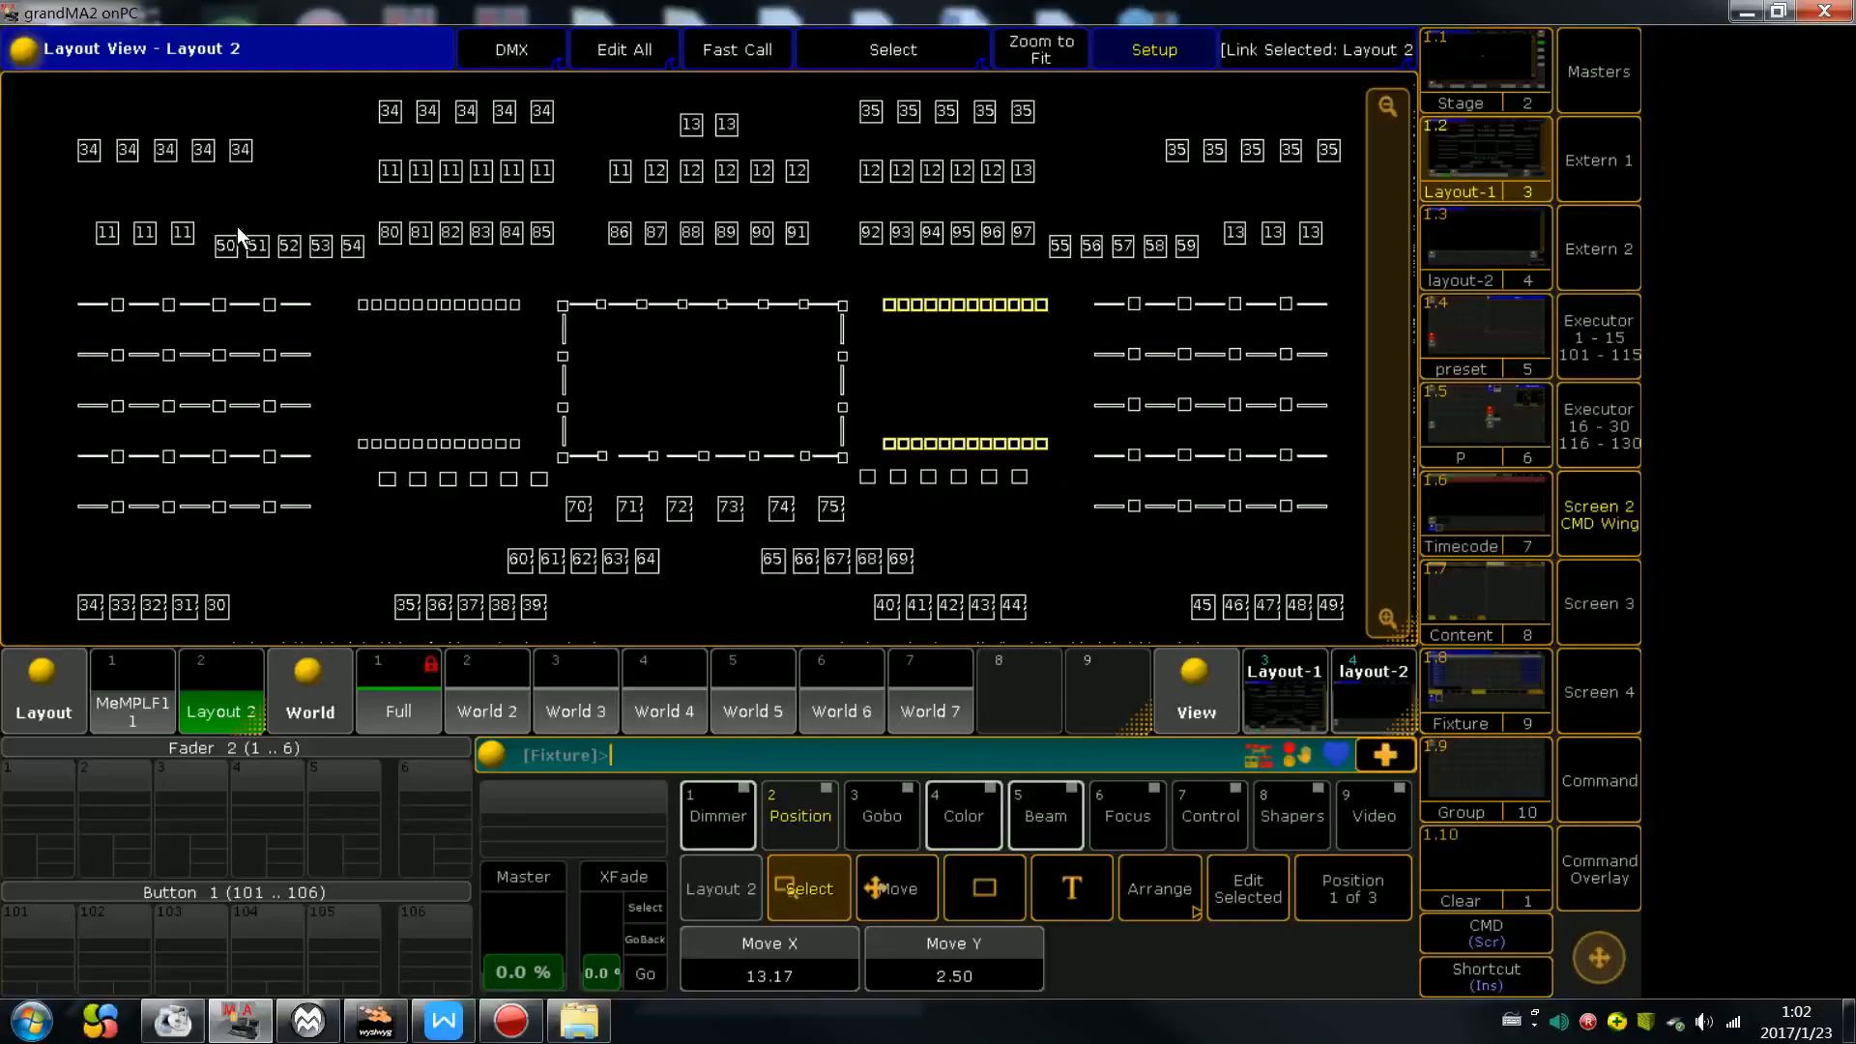
Select the five 34 fixtures and three 11 fixtures at the layout's upper left and move them left to X -22.18
drag(368, 147, 548, 251)
drag(368, 97, 506, 211)
drag(91, 112, 257, 176)
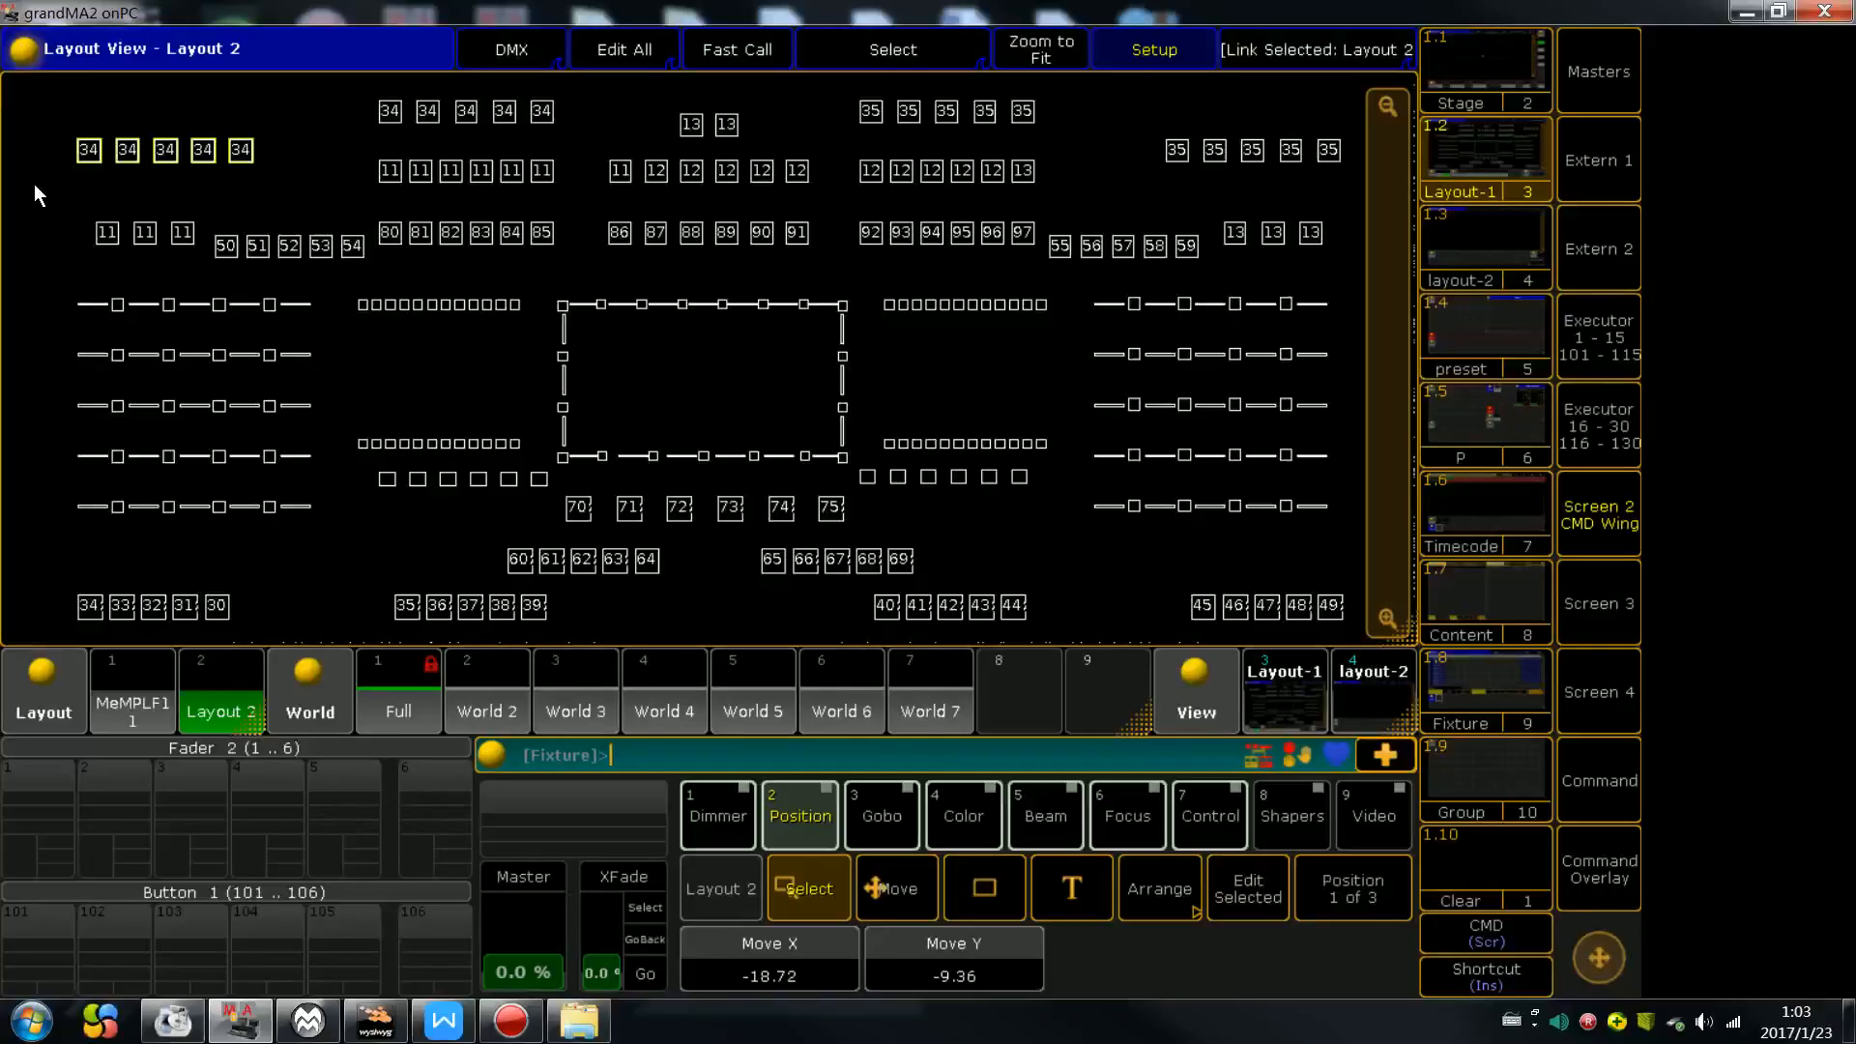
drag(74, 190, 192, 259)
key(Left)
key(Left)
key(Left)
key(Left)
key(Left)
key(Left)
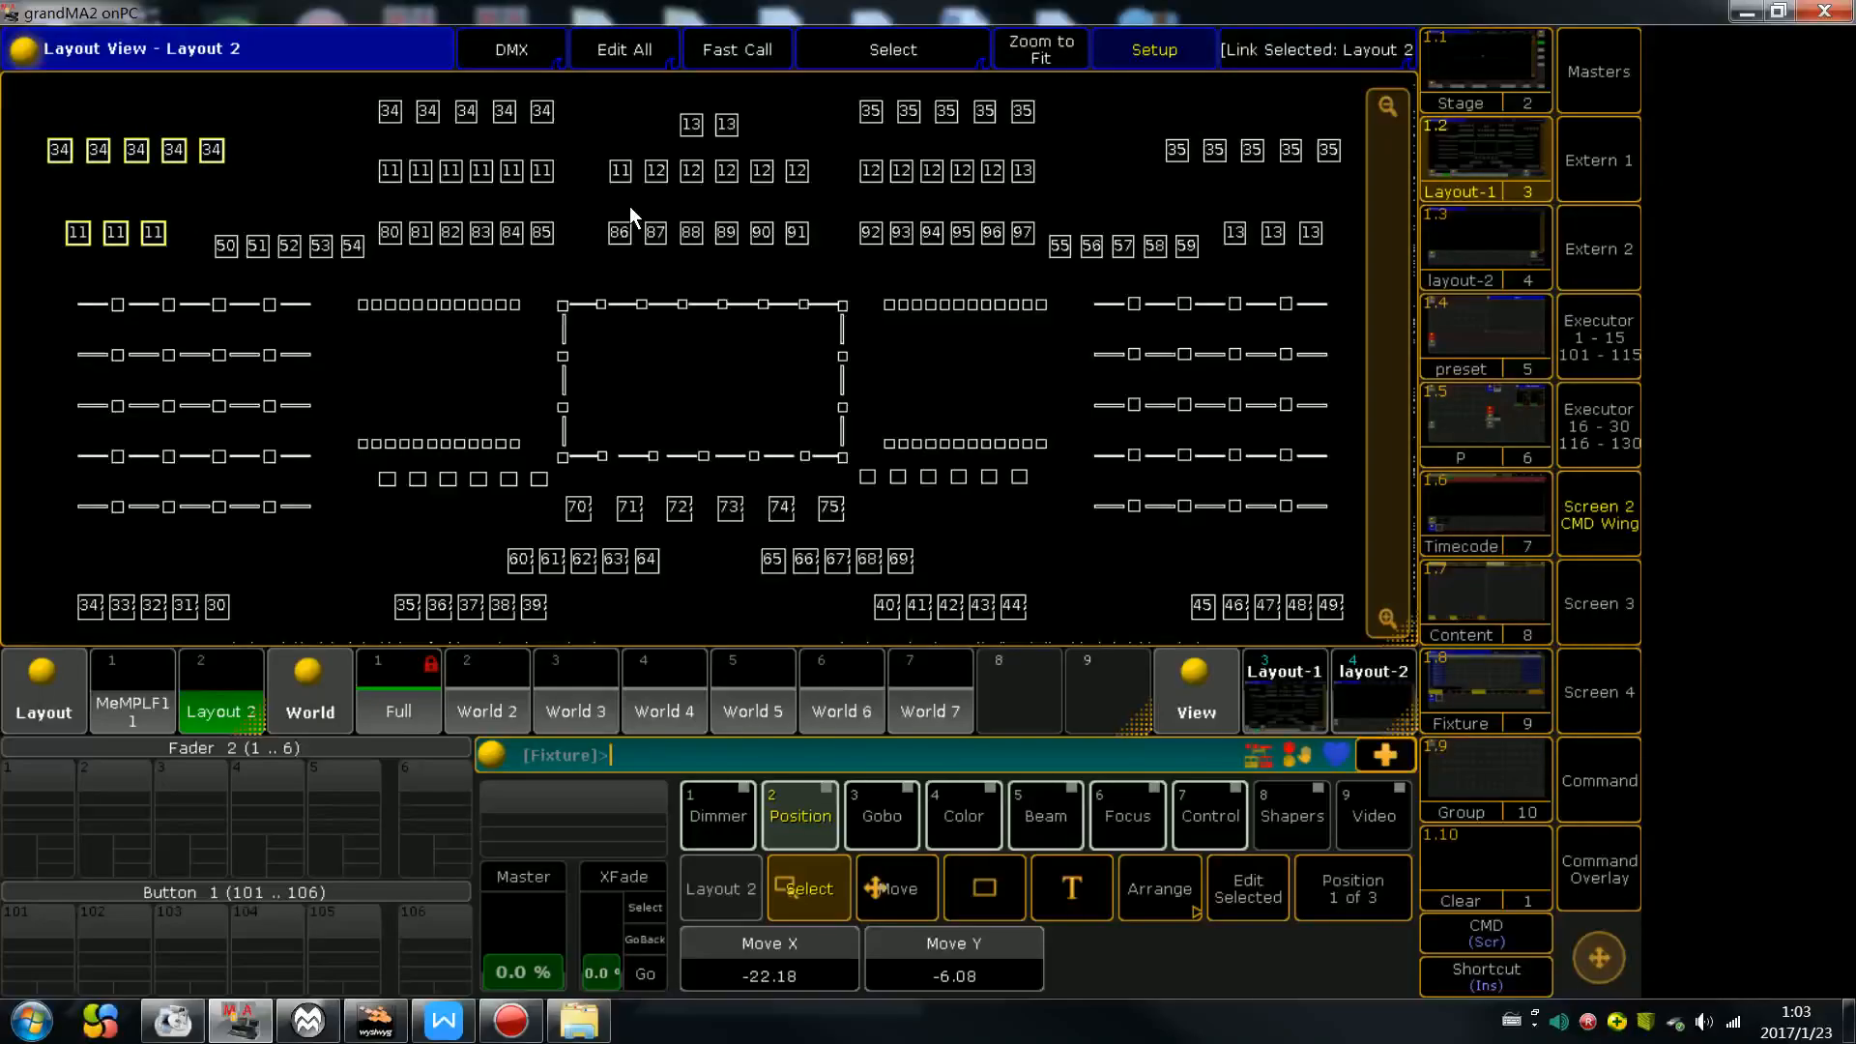
Select the five 35 fixtures and three 13 fixtures at the layout's upper right and move them right to X 24.20
drag(1142, 114, 1353, 182)
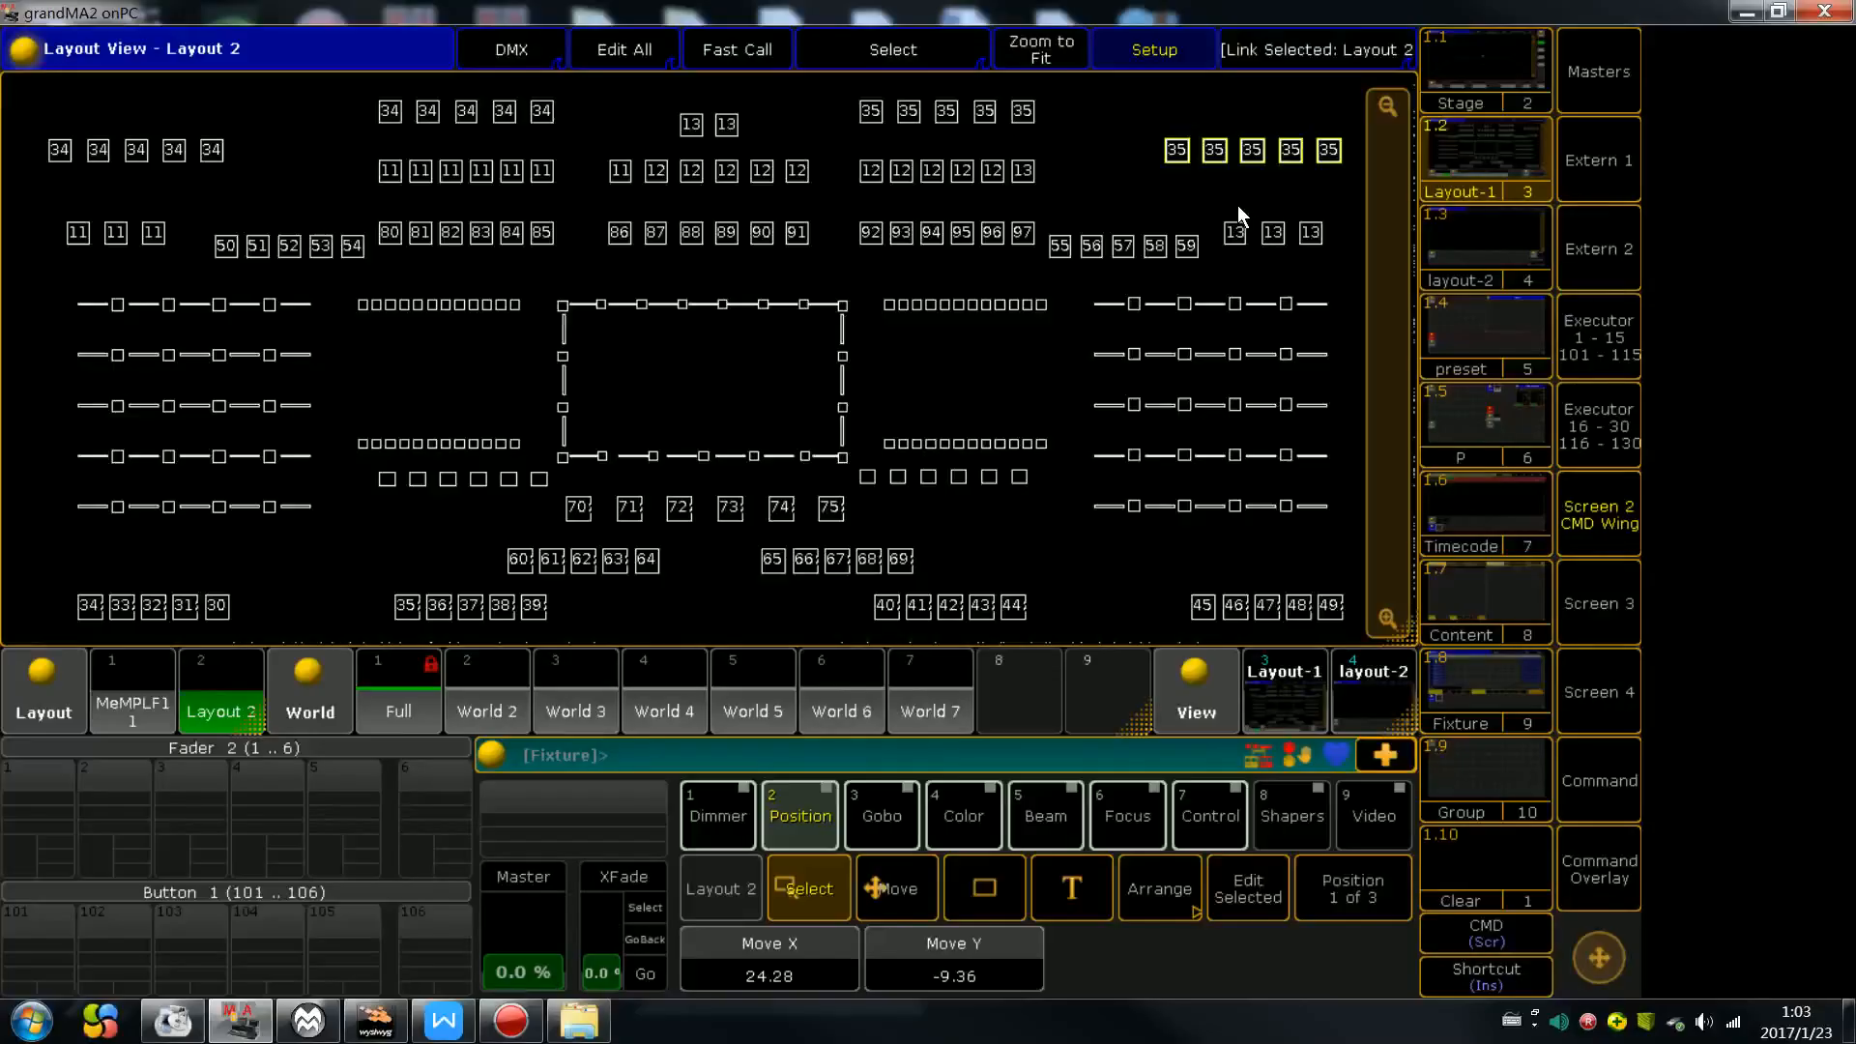
drag(1220, 203, 1341, 258)
key(Right)
key(Right)
key(Right)
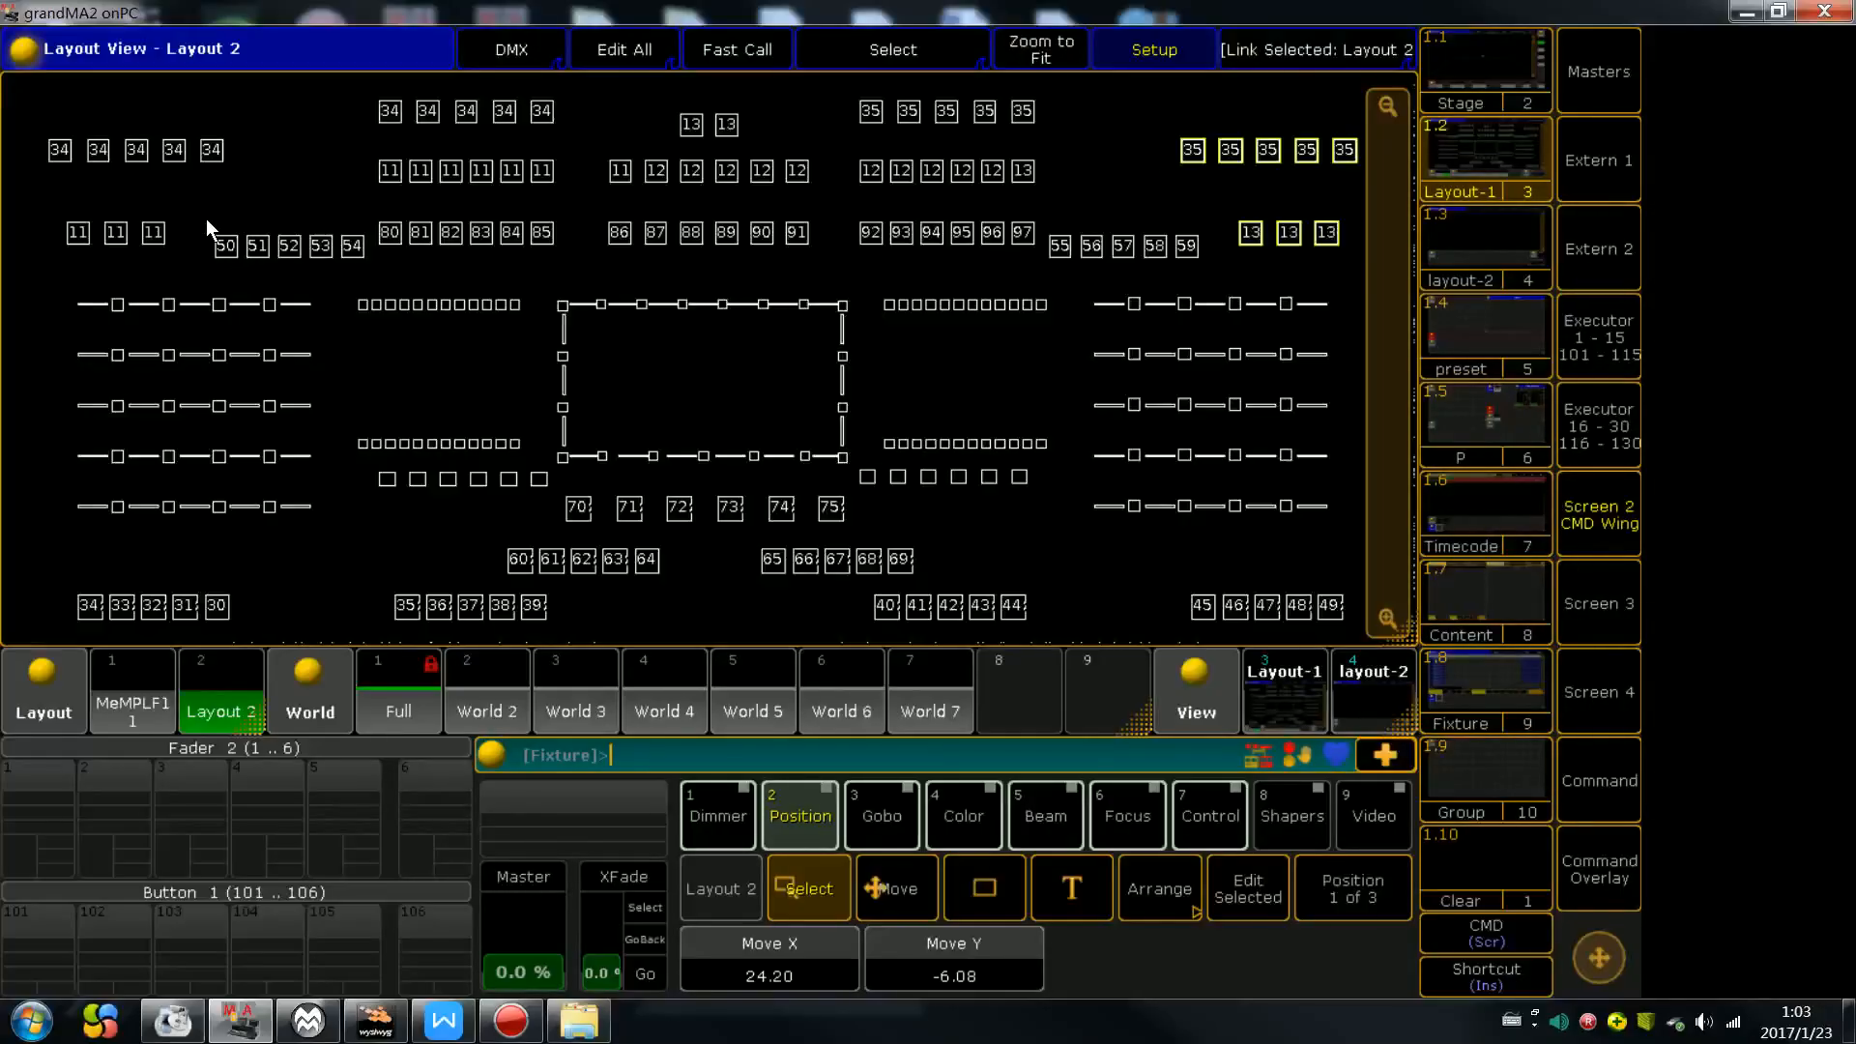
Move fixtures 50 to 54 left to X -14.83 and fixtures 55 to 59 right to X 19.04, then clear the selection
drag(206, 218, 368, 271)
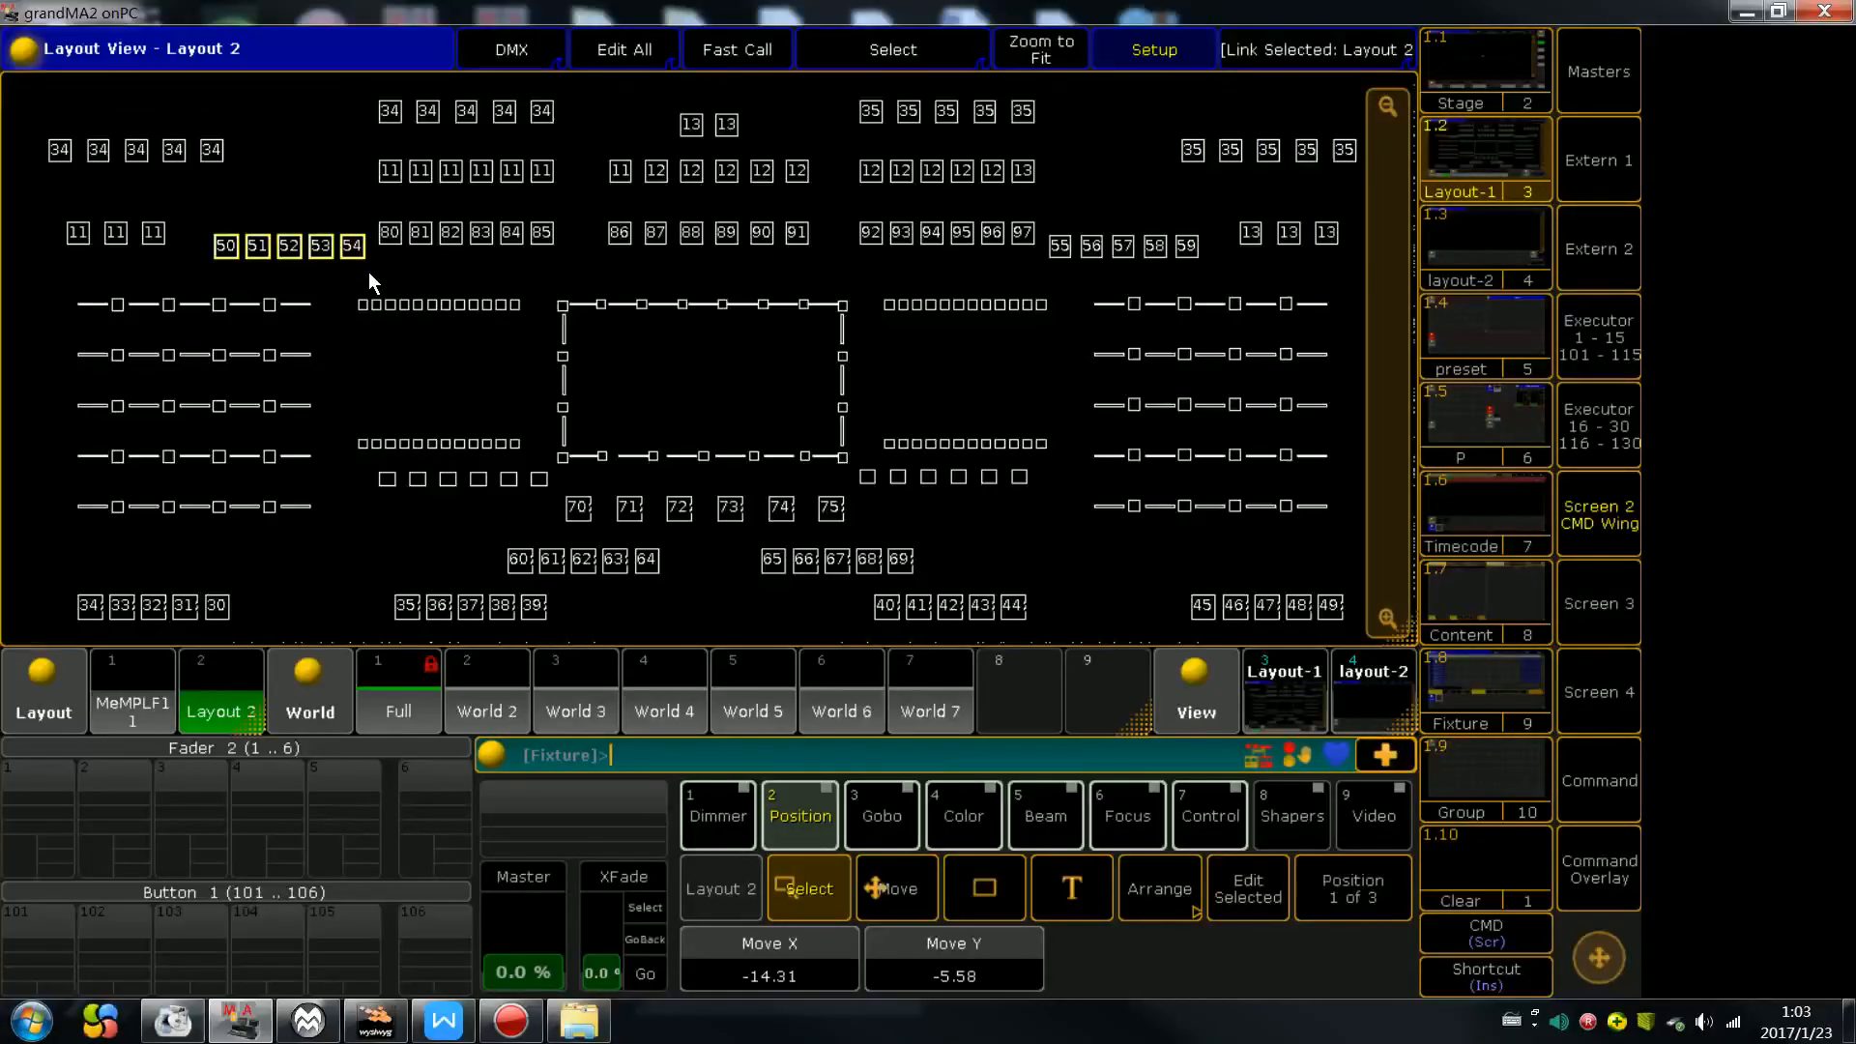
key(Left)
key(Left)
key(Left)
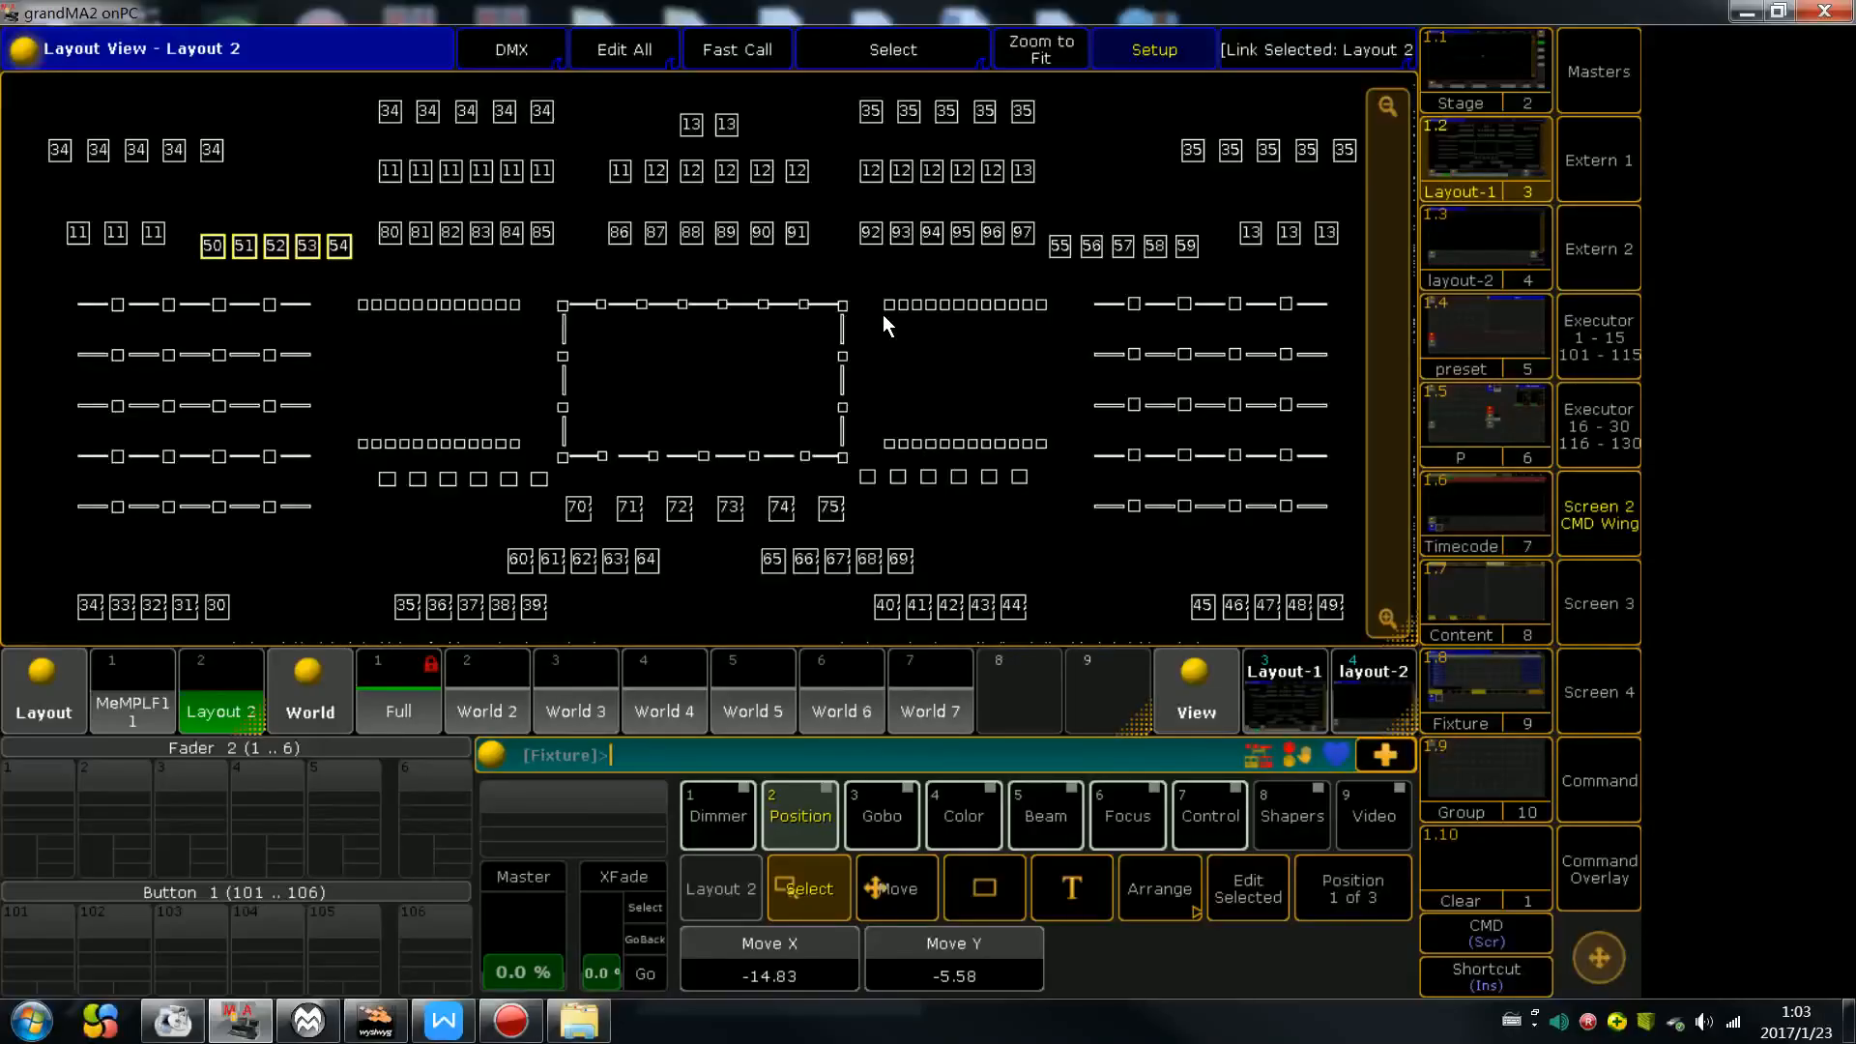
drag(1058, 224, 1205, 274)
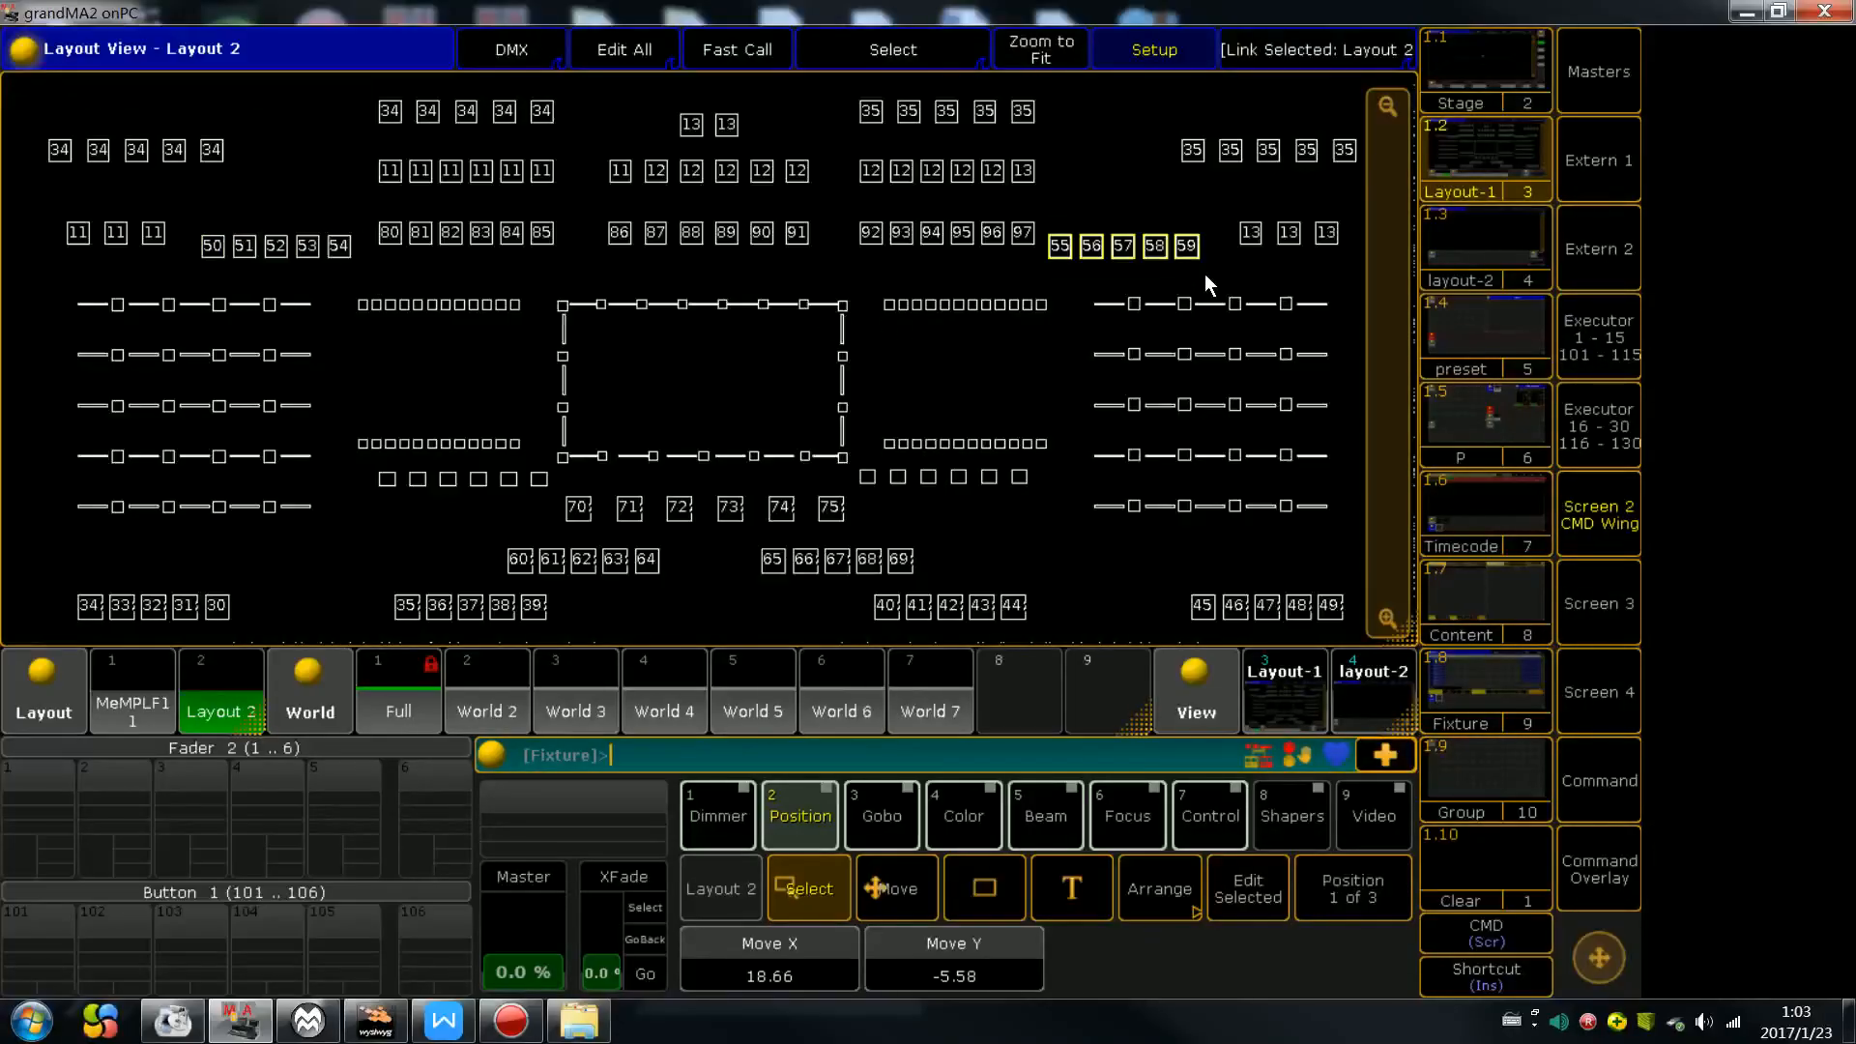
key(Right)
key(Right)
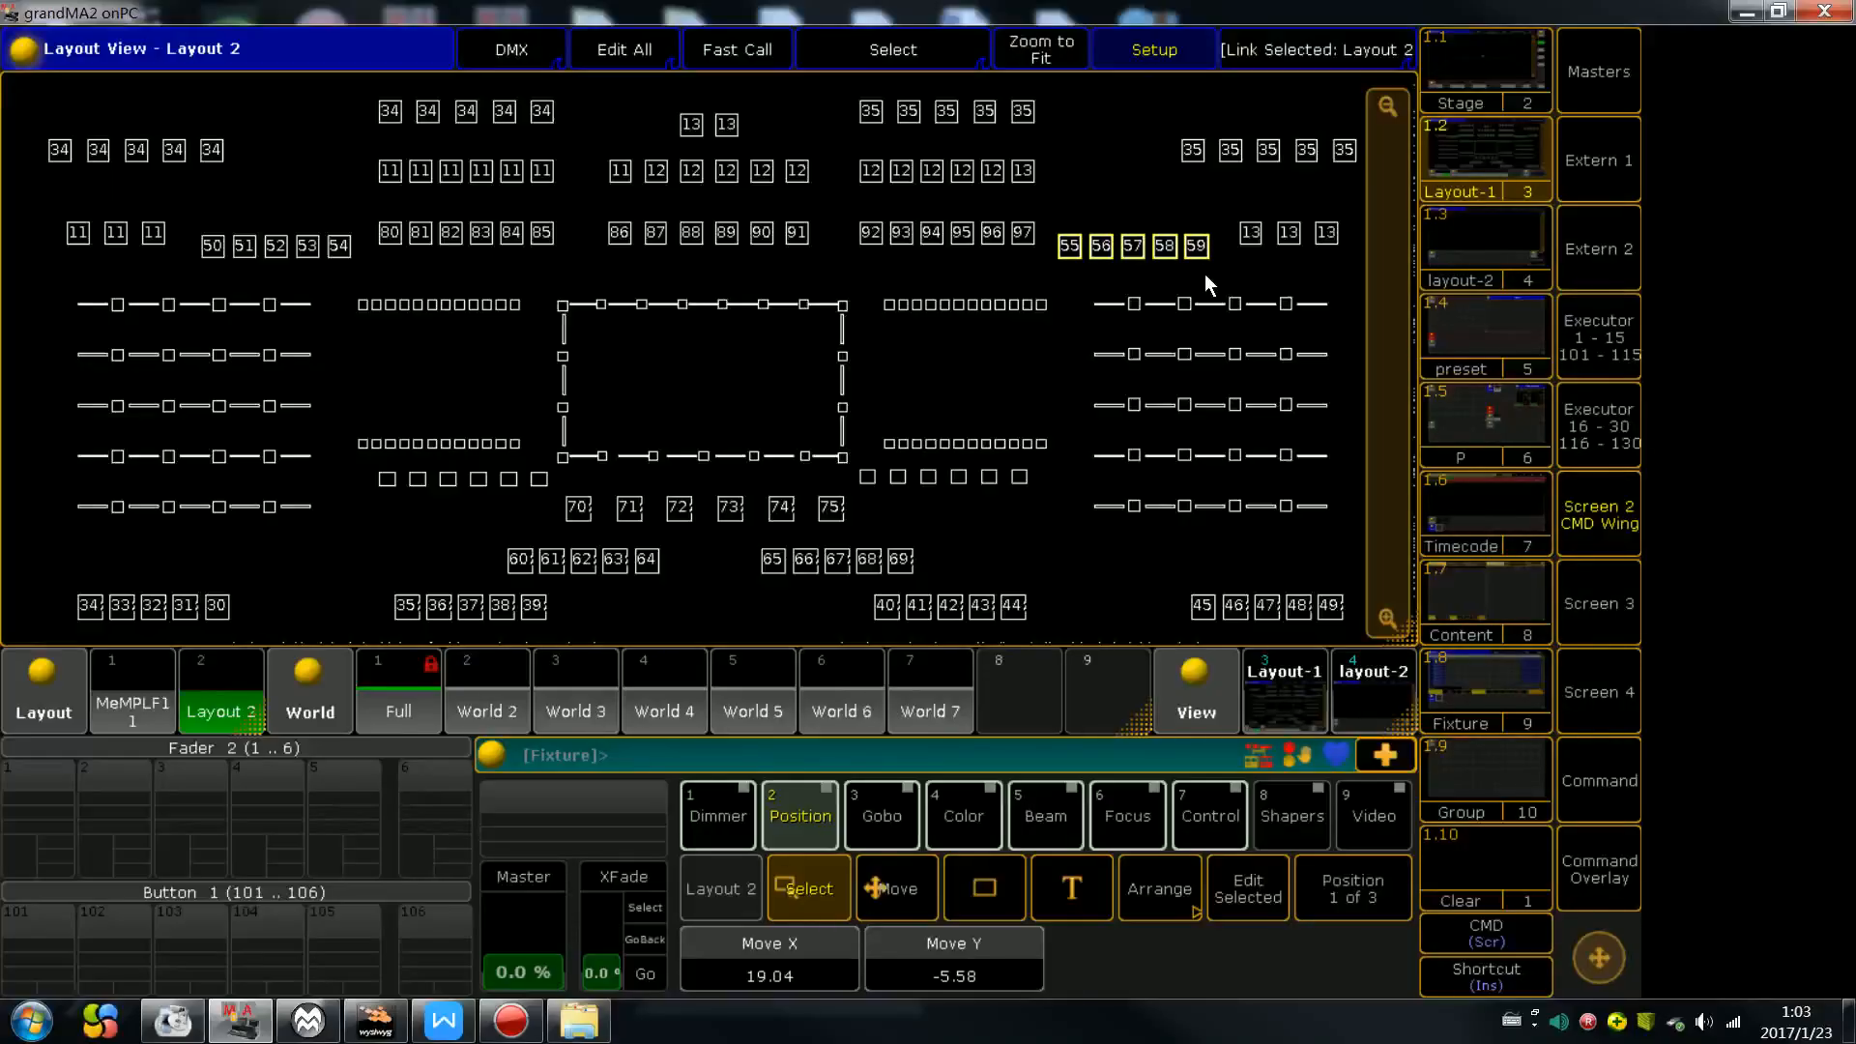
key(Escape)
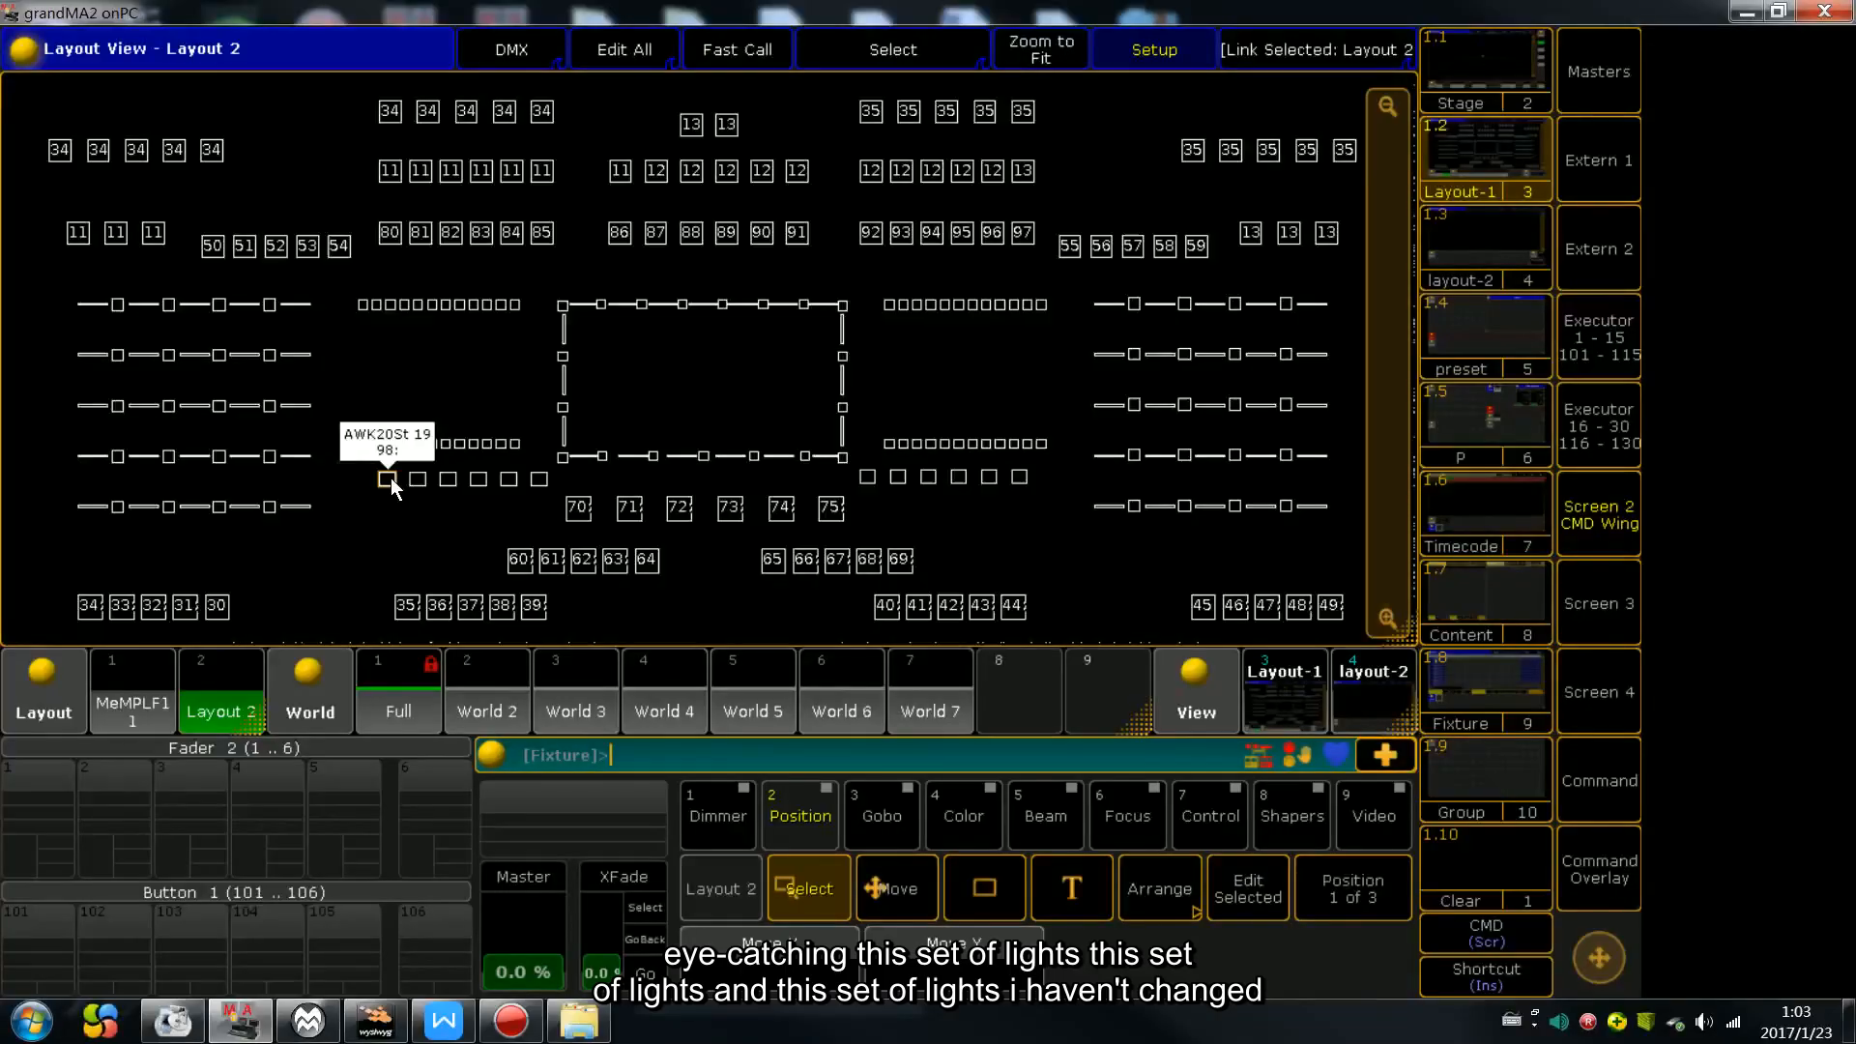
Try to shift the row of six squares under the left pair of small-square rows freehand
drag(359, 467, 569, 490)
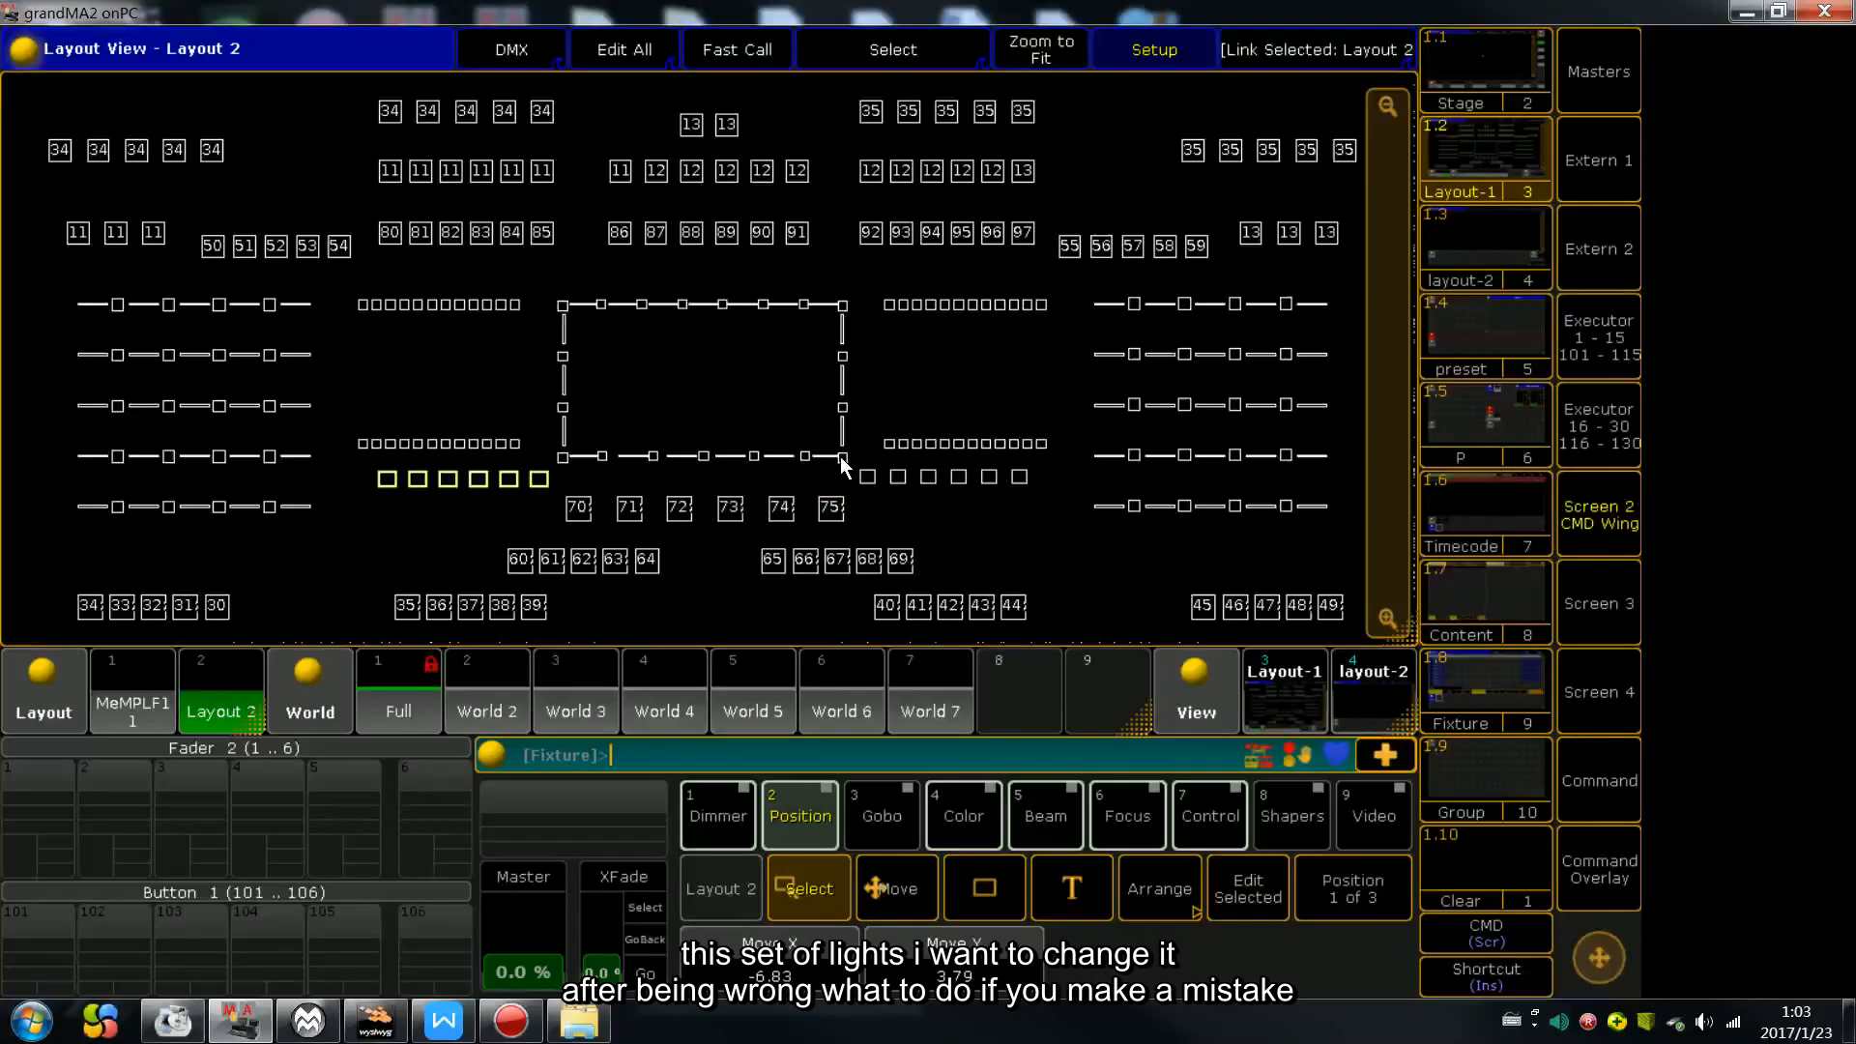
drag(839, 457, 873, 471)
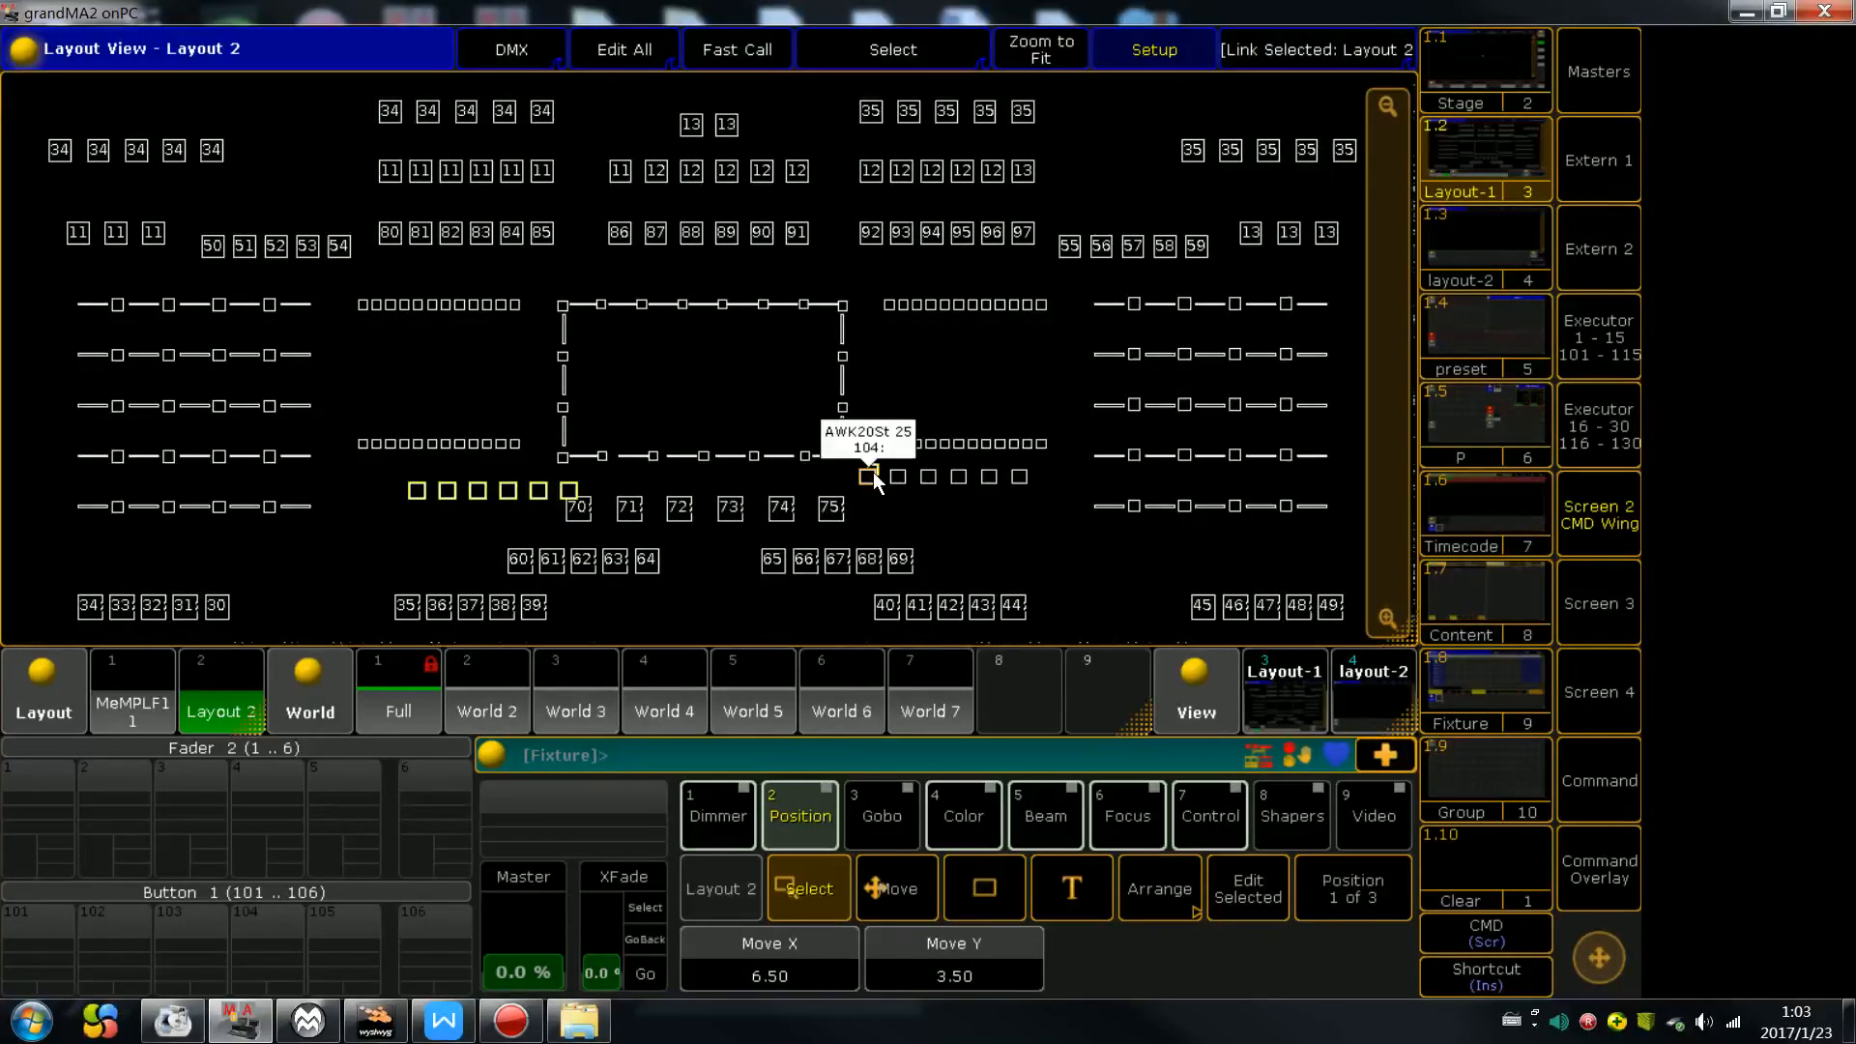
Undo the last move of layout elements and clear the selection
click(1570, 763)
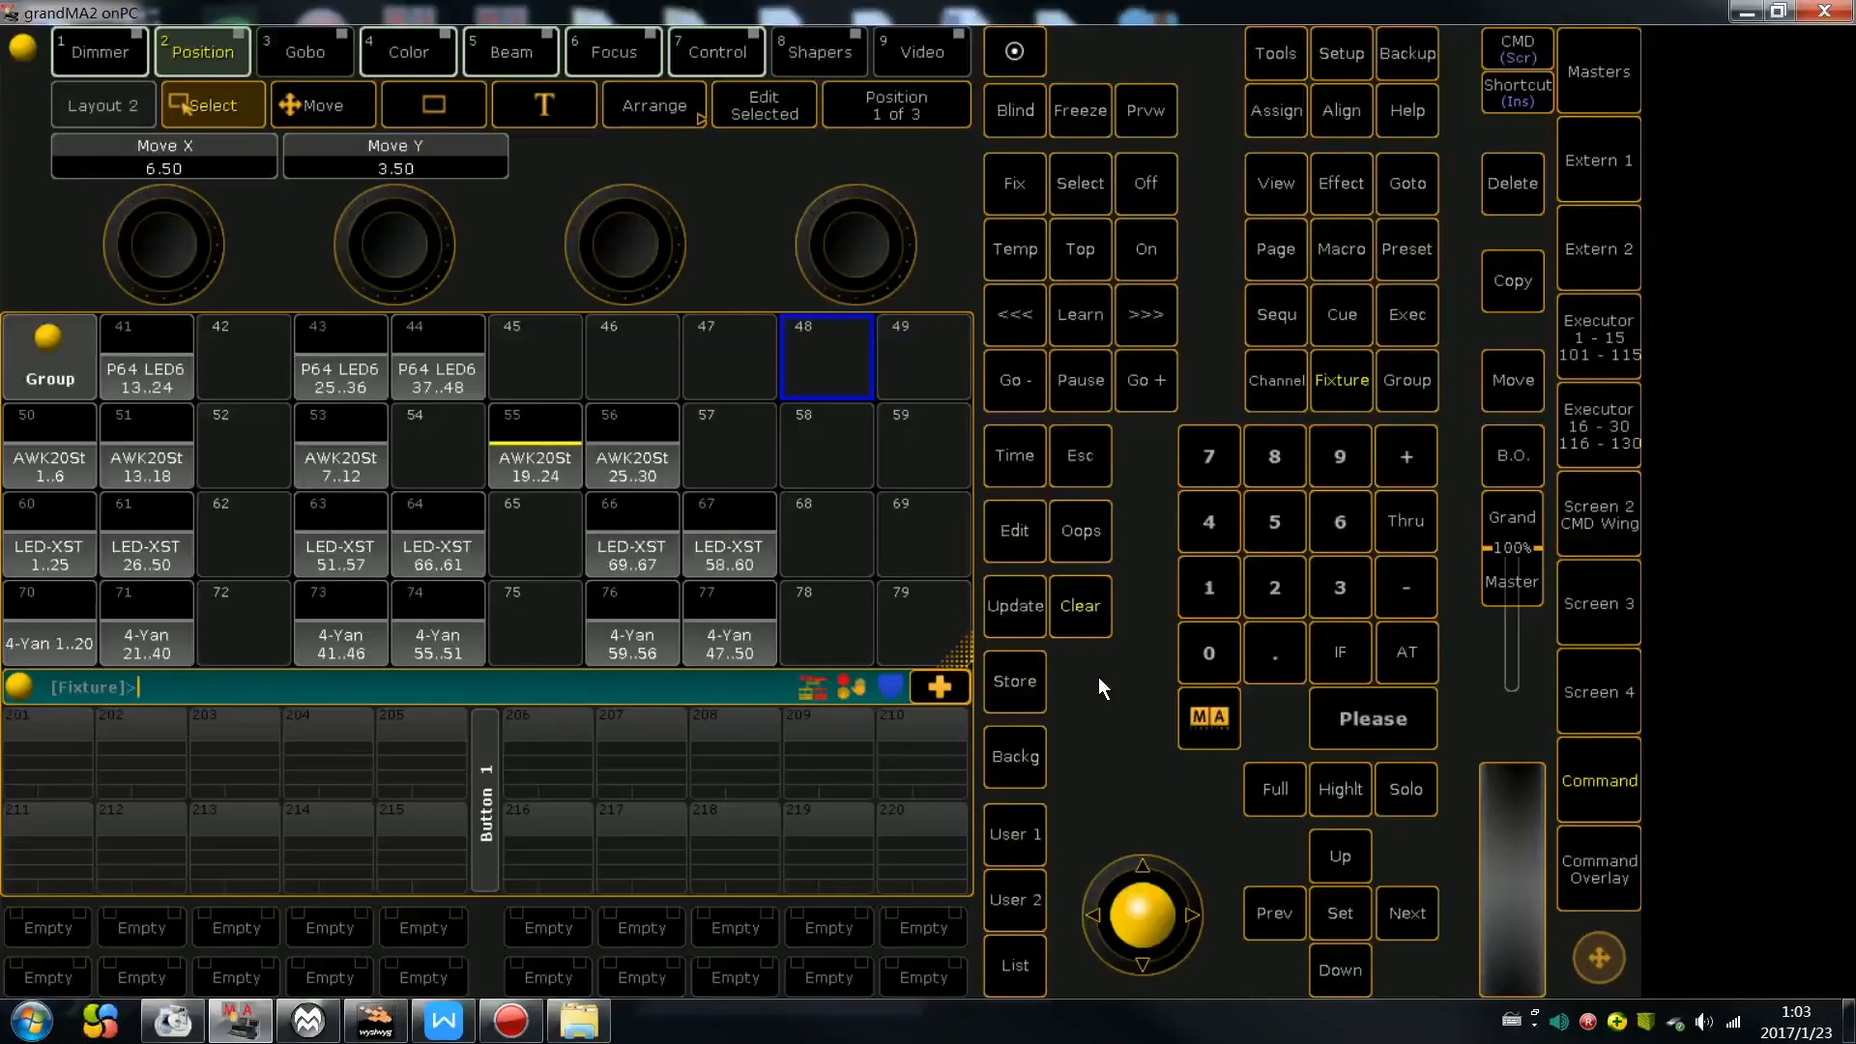
click(1604, 533)
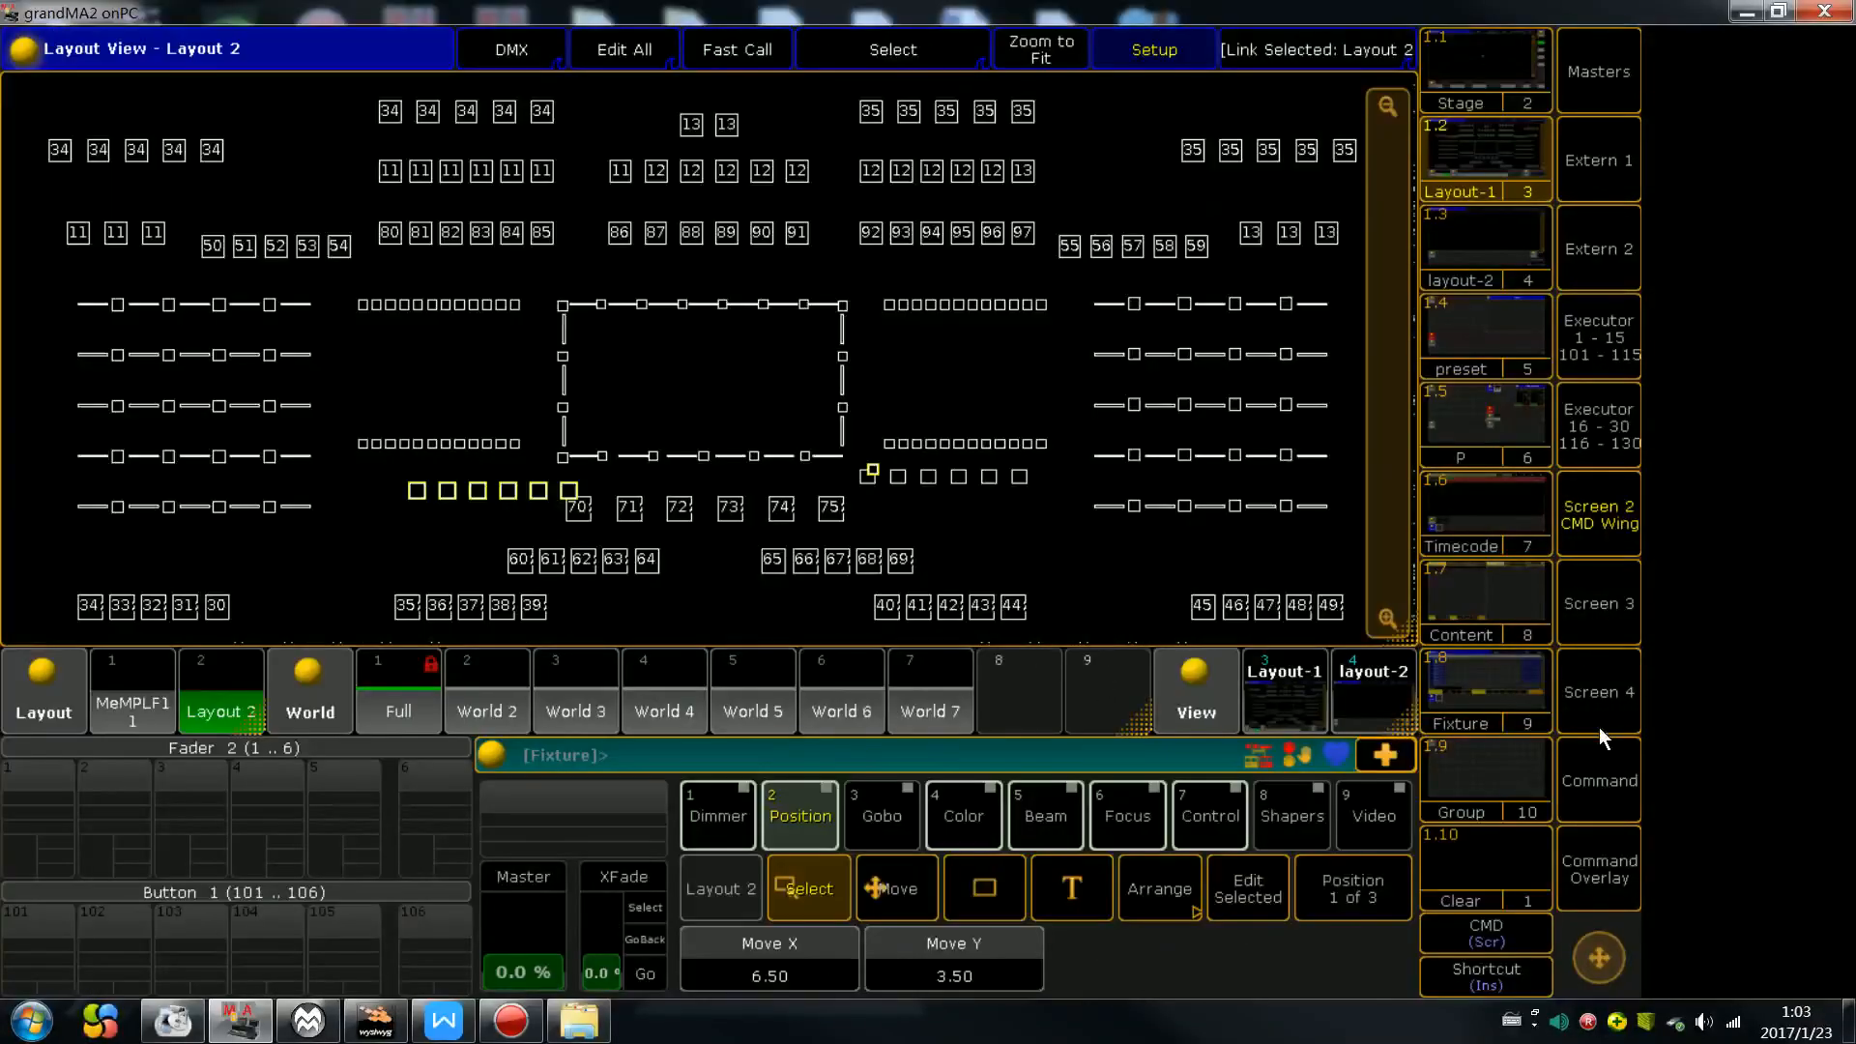
click(1603, 882)
click(996, 774)
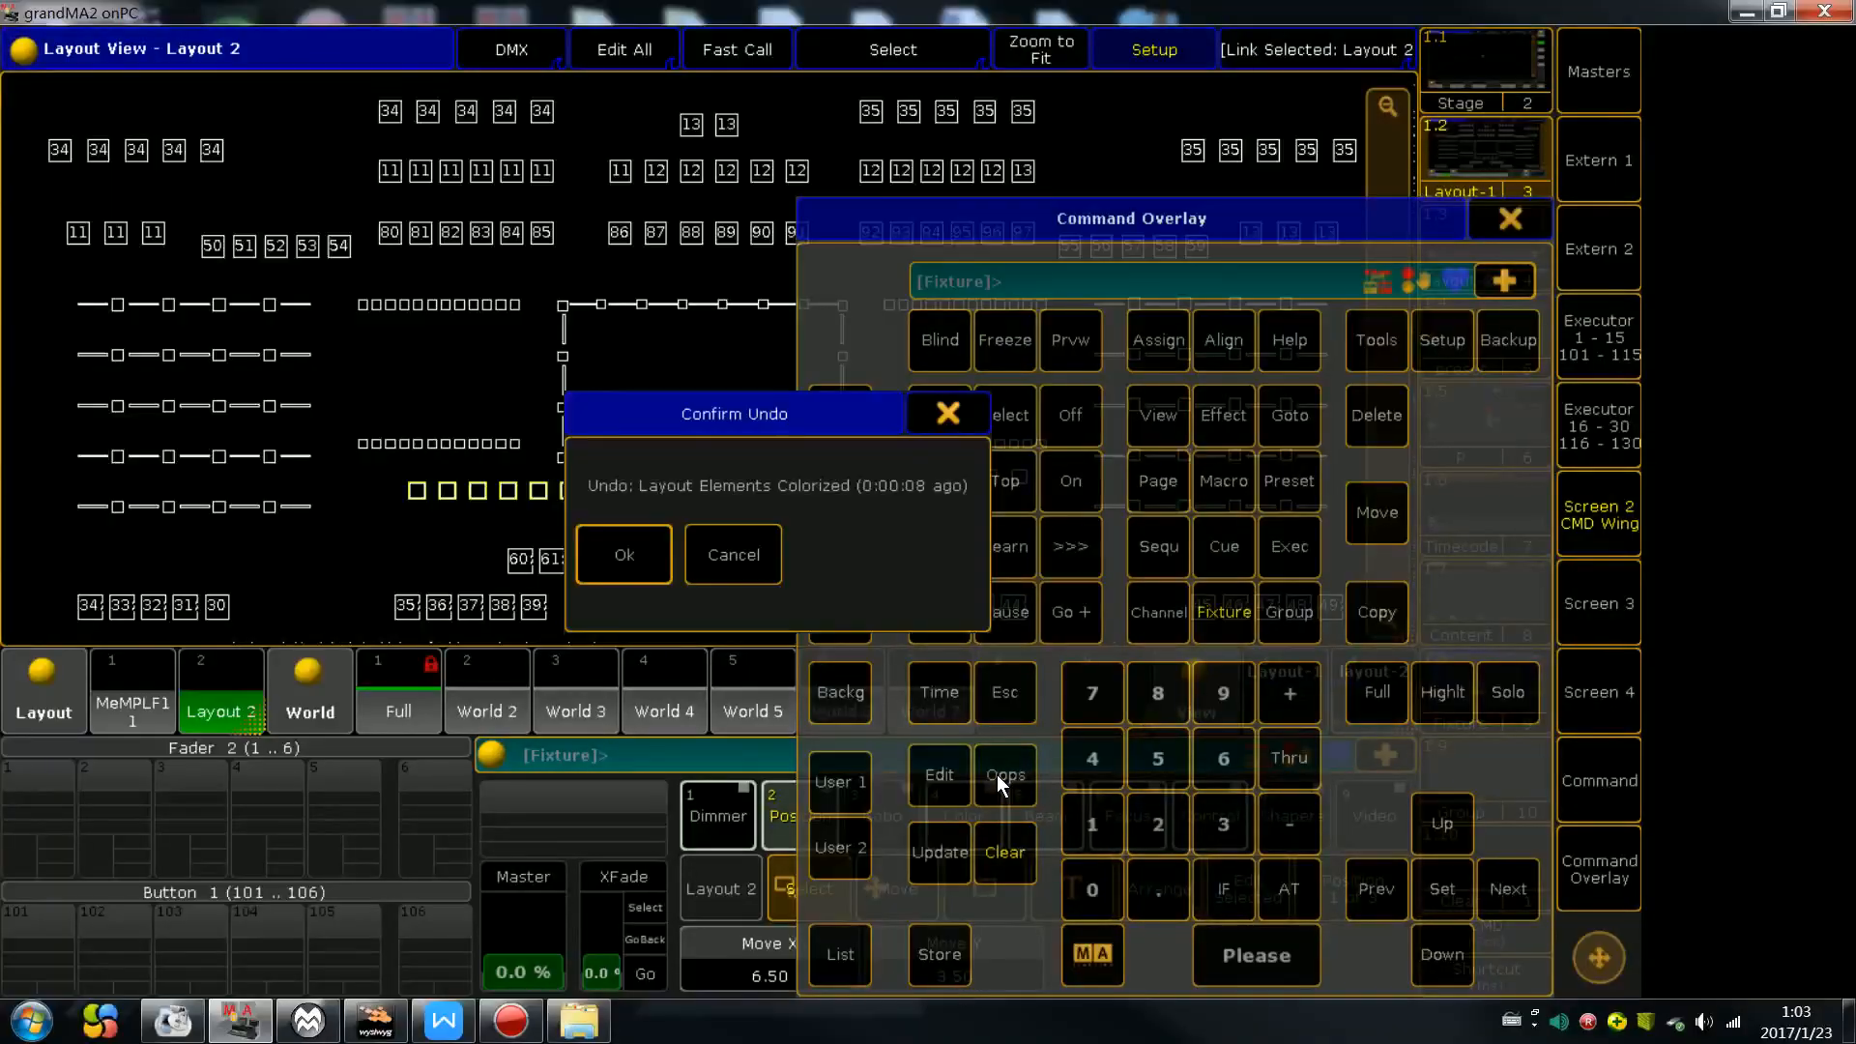
click(622, 571)
click(1510, 219)
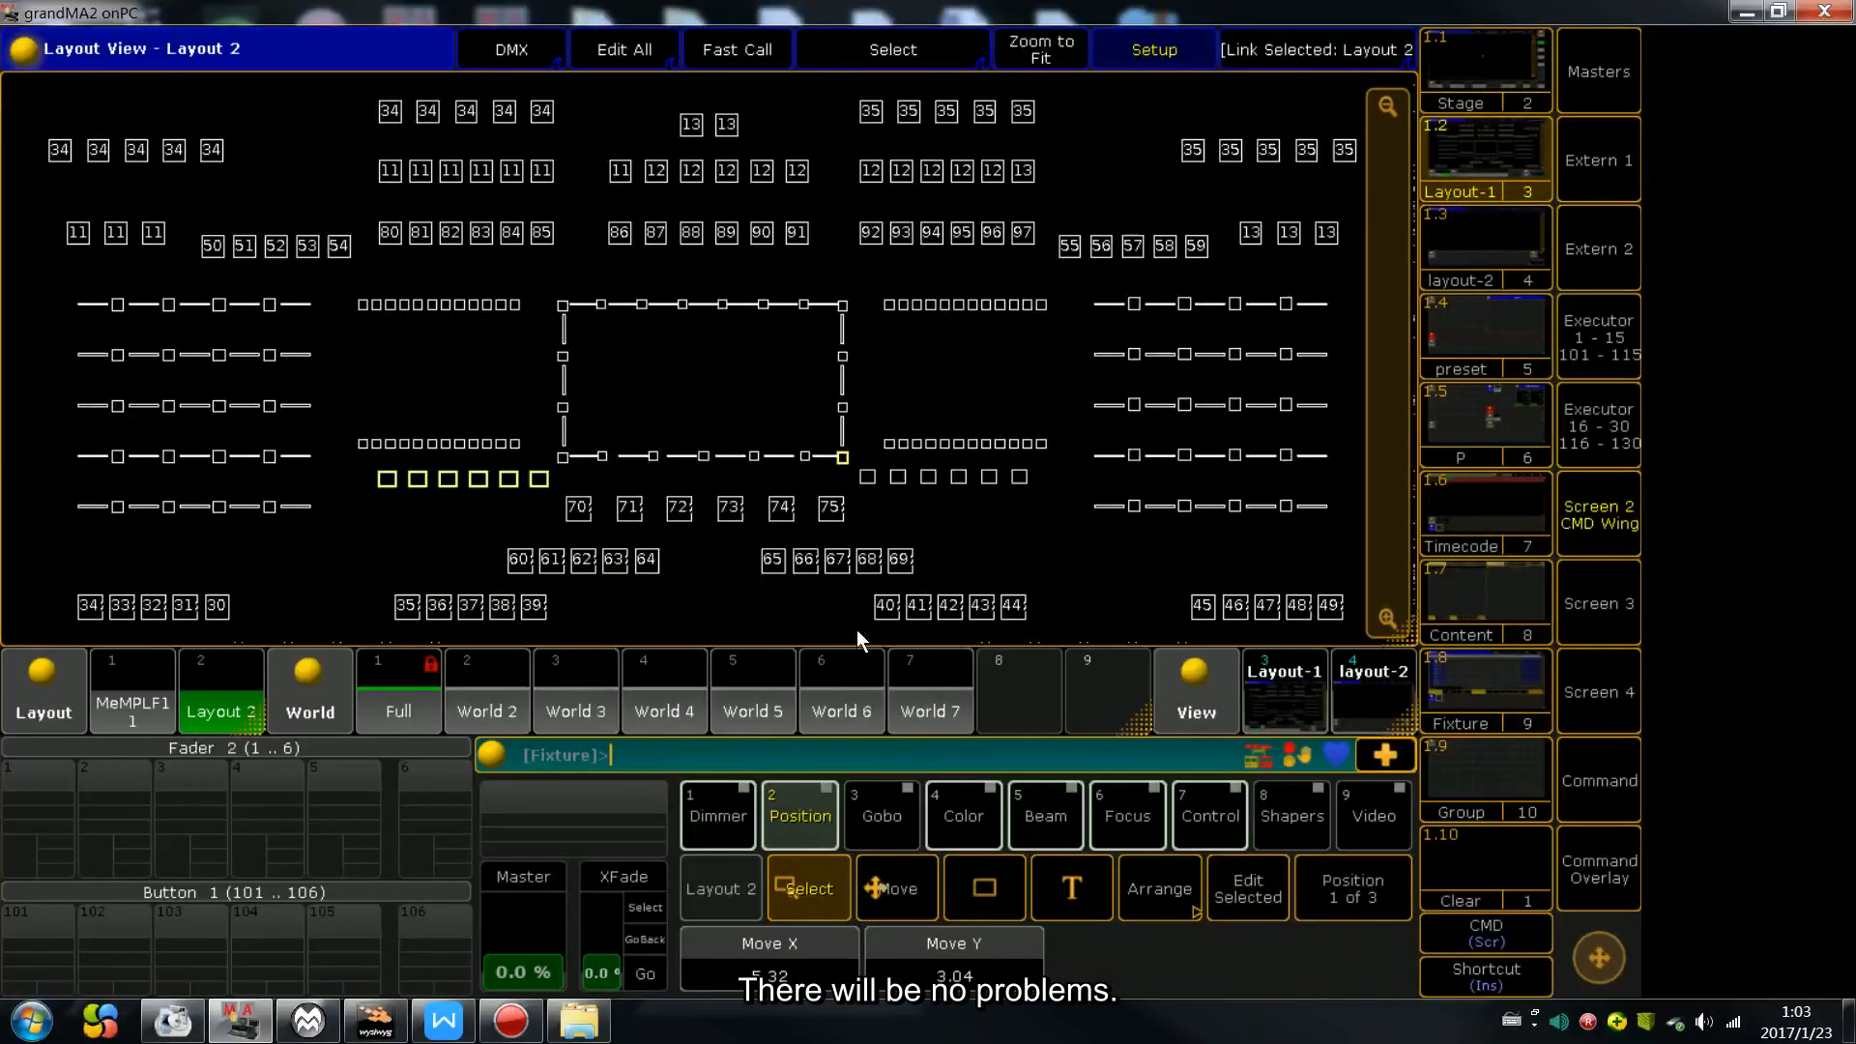
click(862, 499)
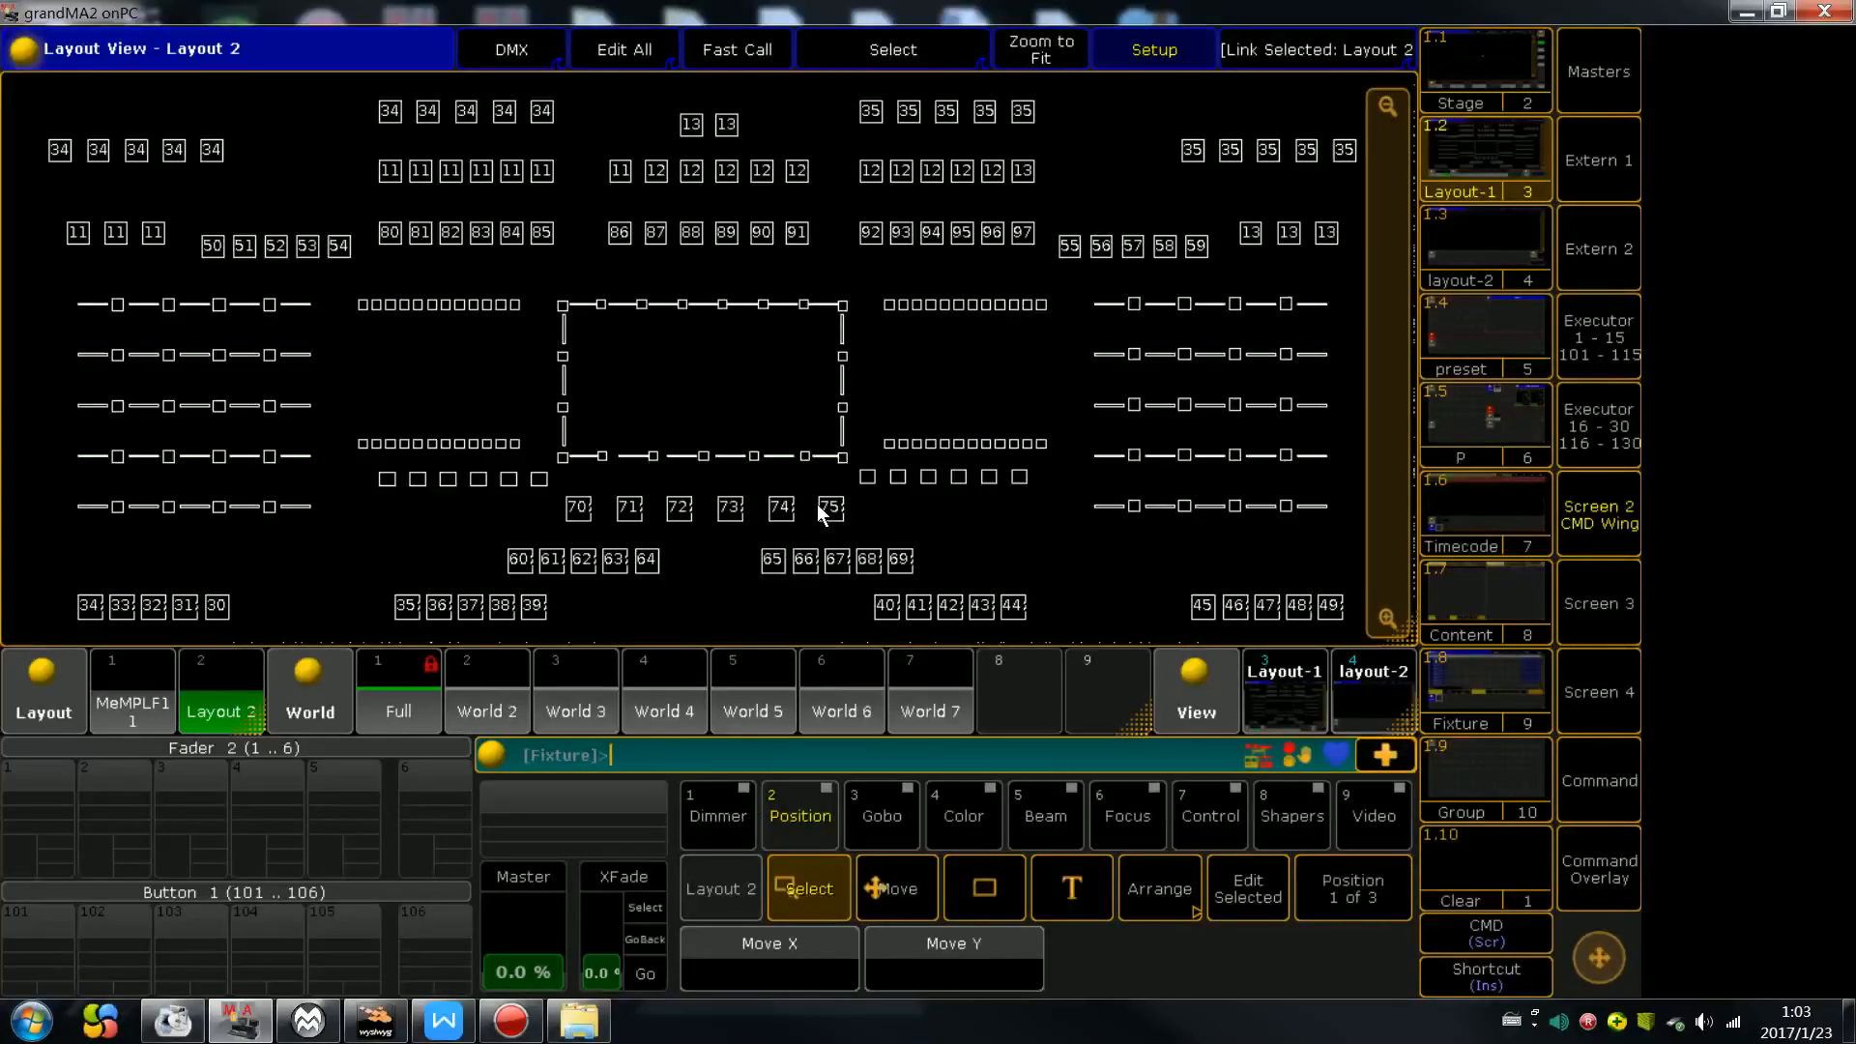
Move the row of six squares under the left small-square rows to X -7.74 and Y 4.08
drag(359, 467, 567, 491)
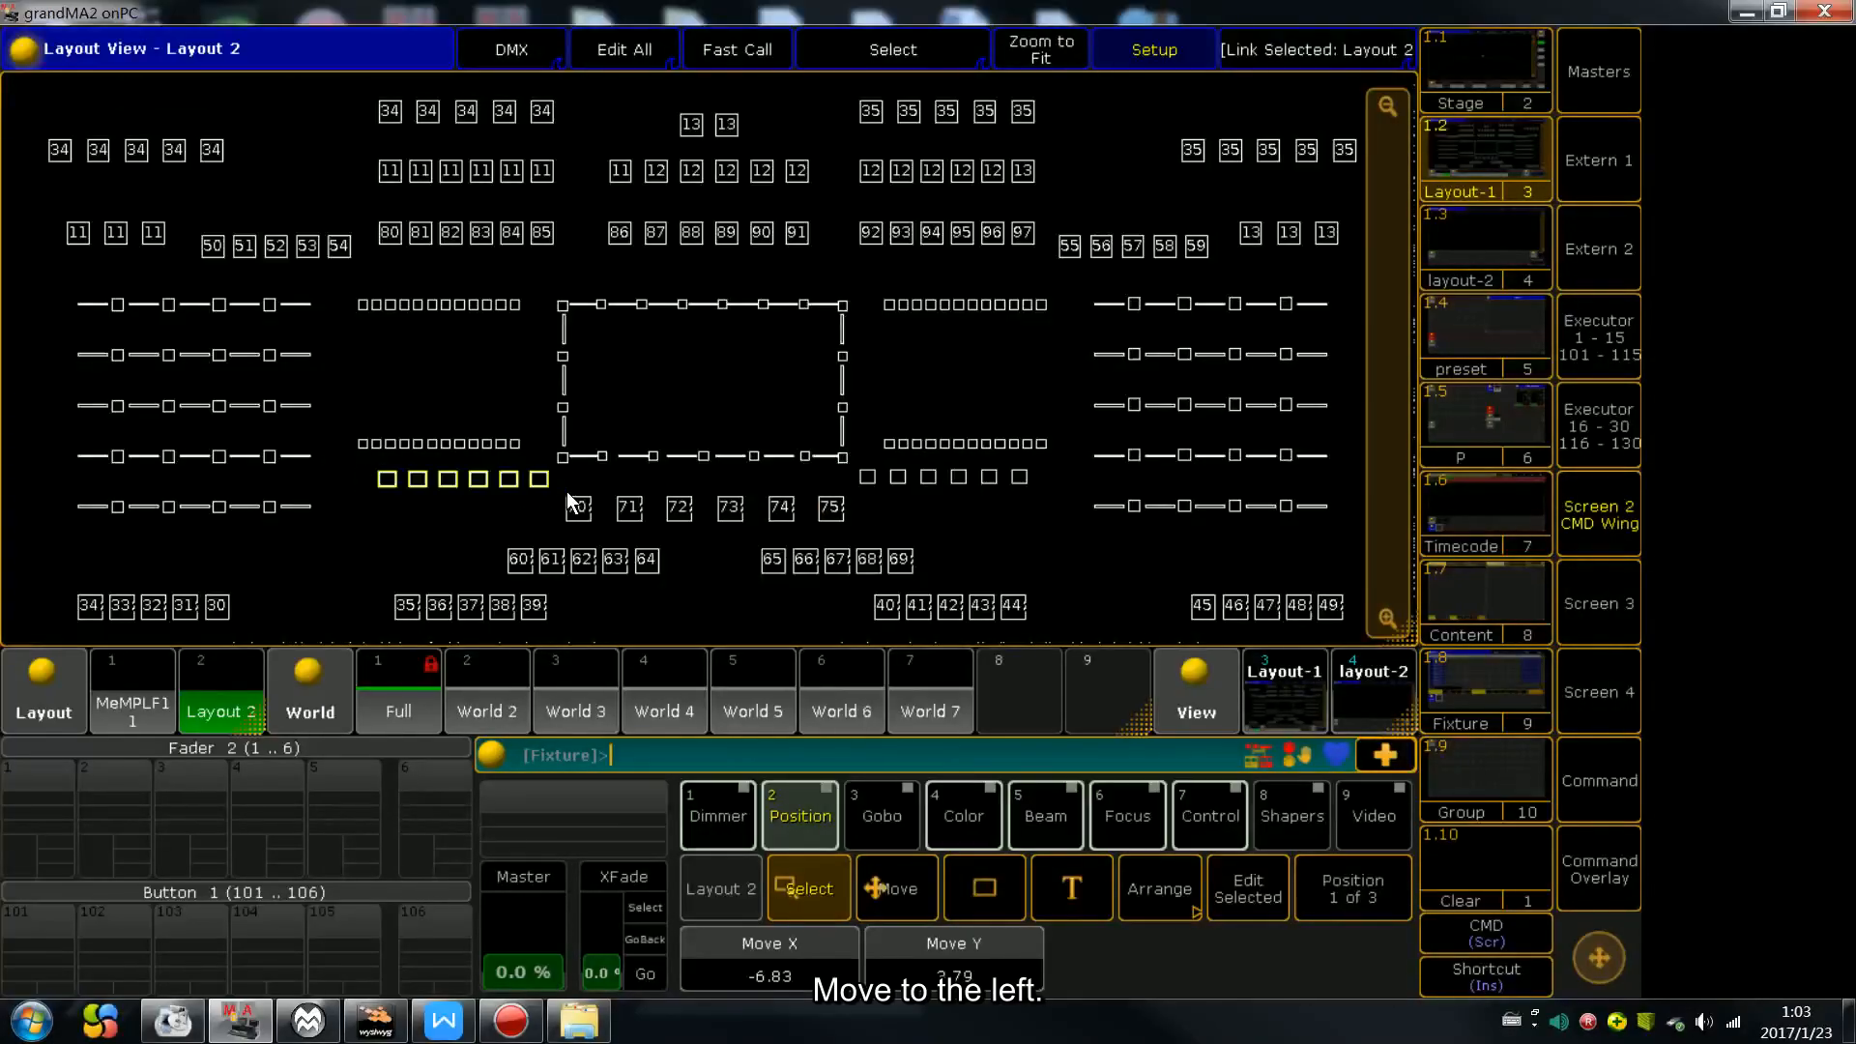
key(Down)
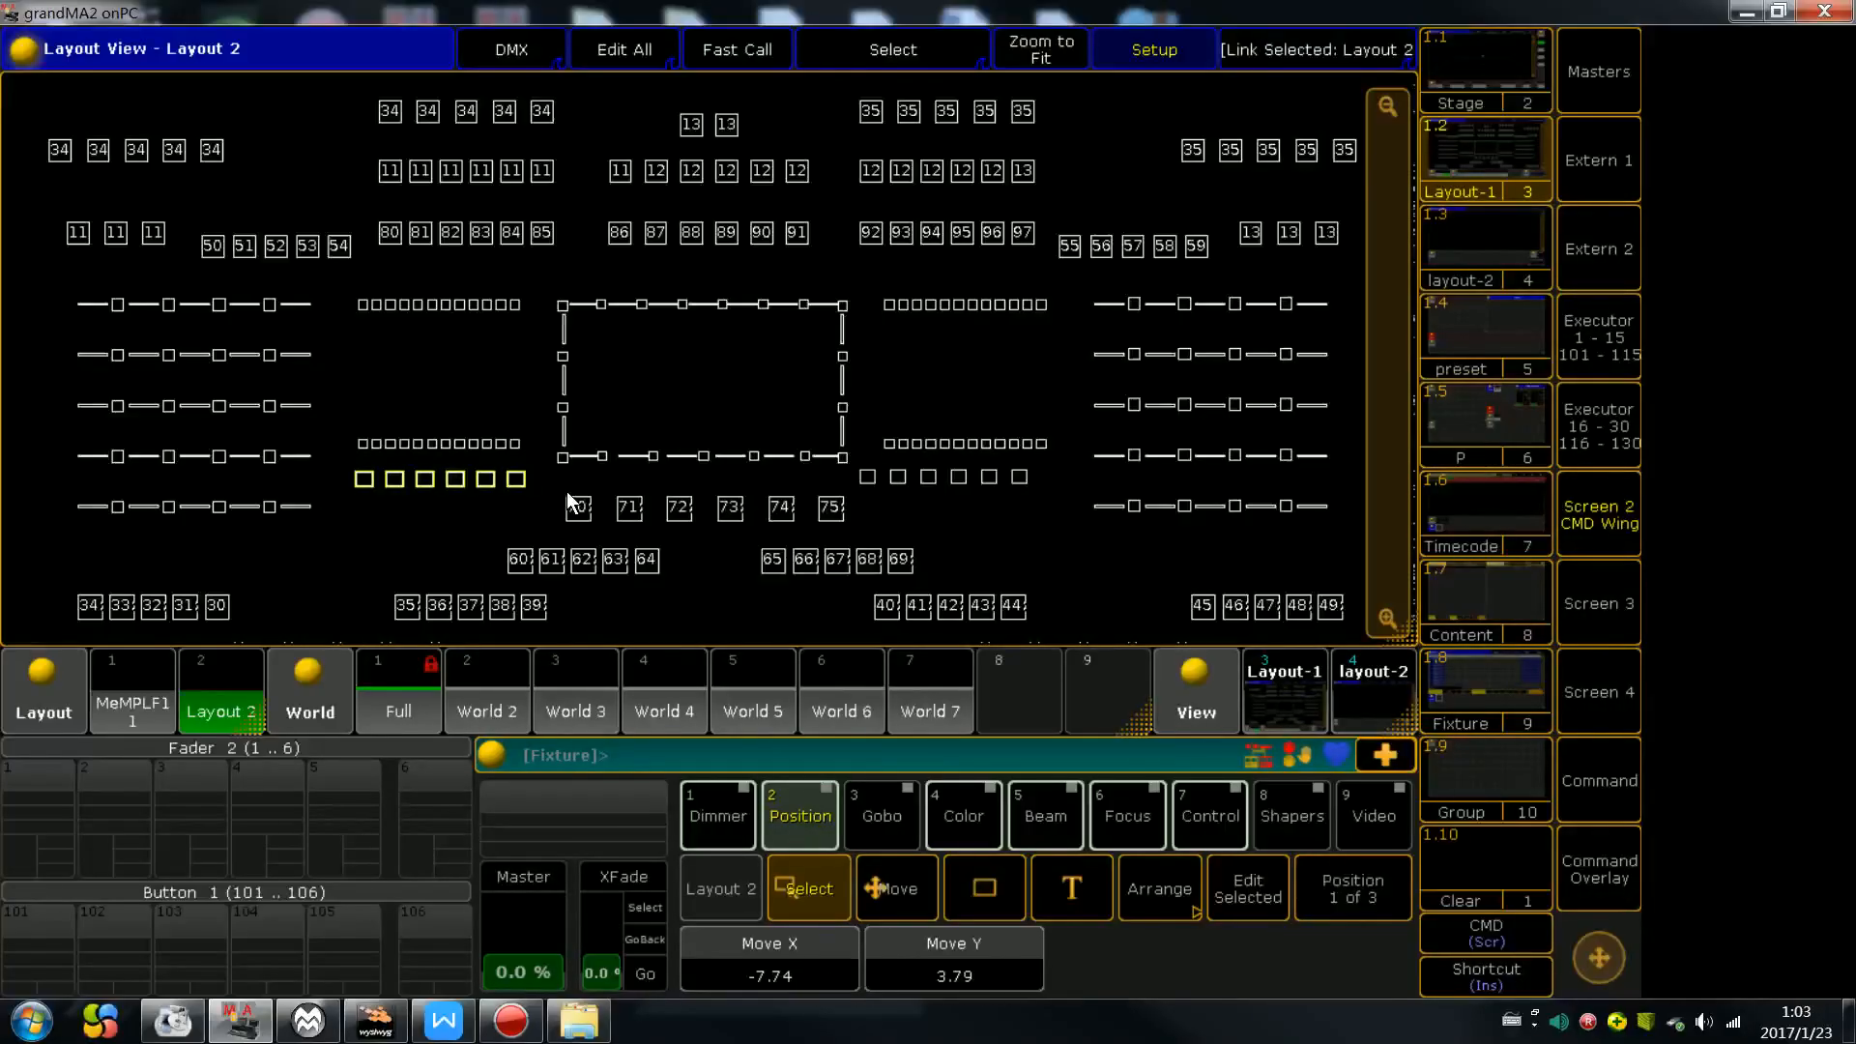
key(Left)
key(Left)
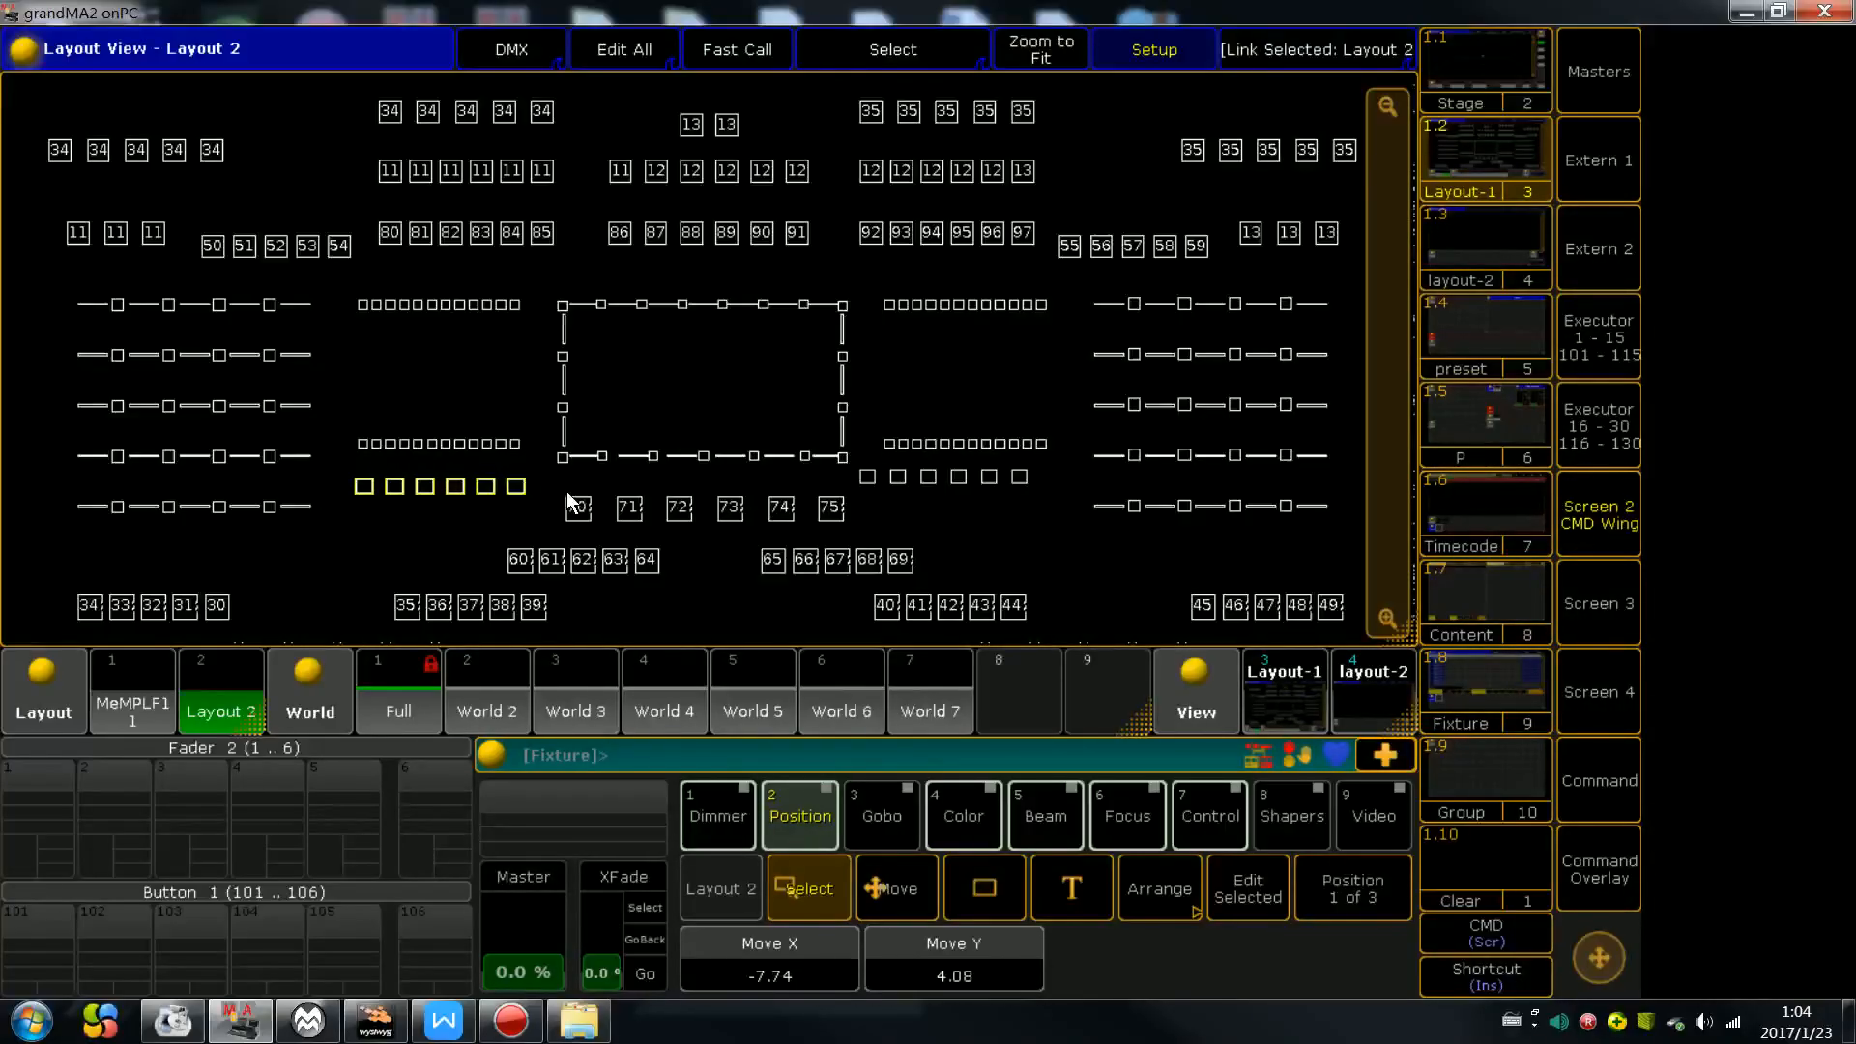
Move the row of six squares under the right small-square rows to X 12.85 and Y 4.17
drag(855, 466, 1050, 493)
key(Right)
key(Right)
key(Right)
key(Right)
key(Right)
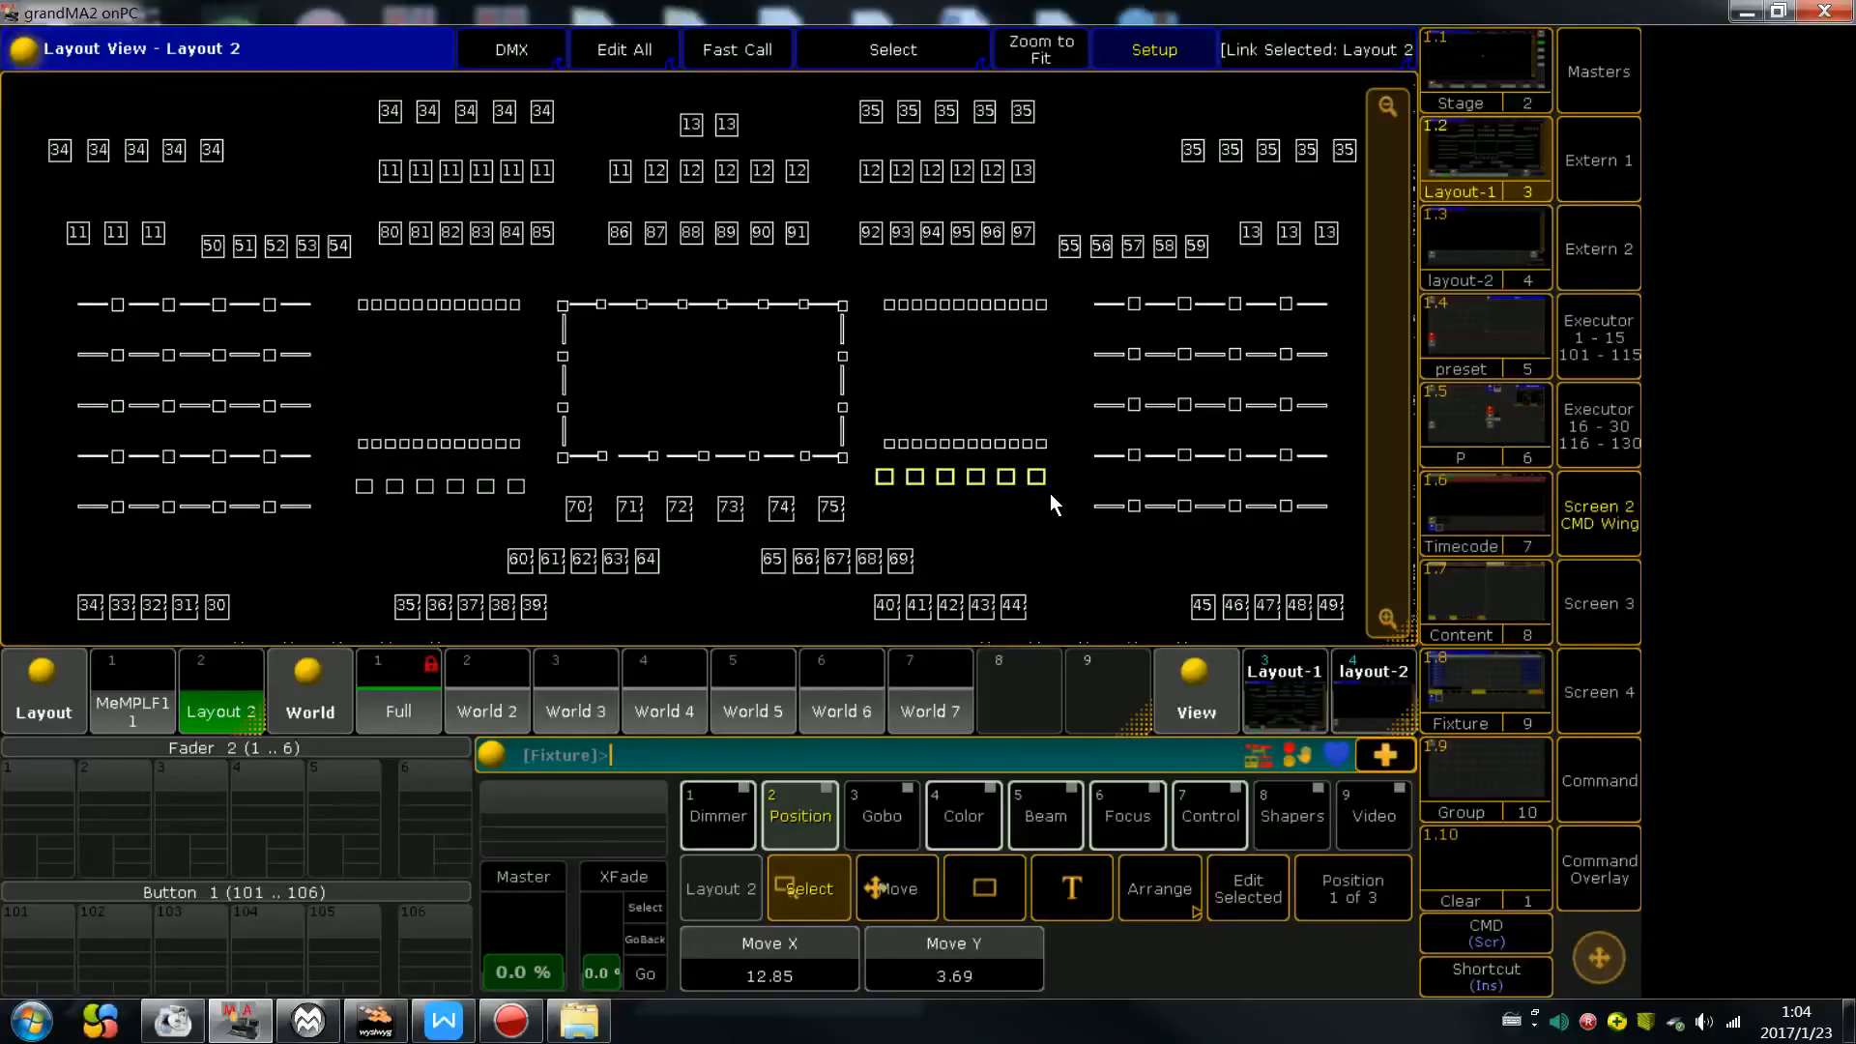
key(Down)
key(Down)
key(Left)
key(Down)
key(Down)
key(Down)
key(Down)
key(Down)
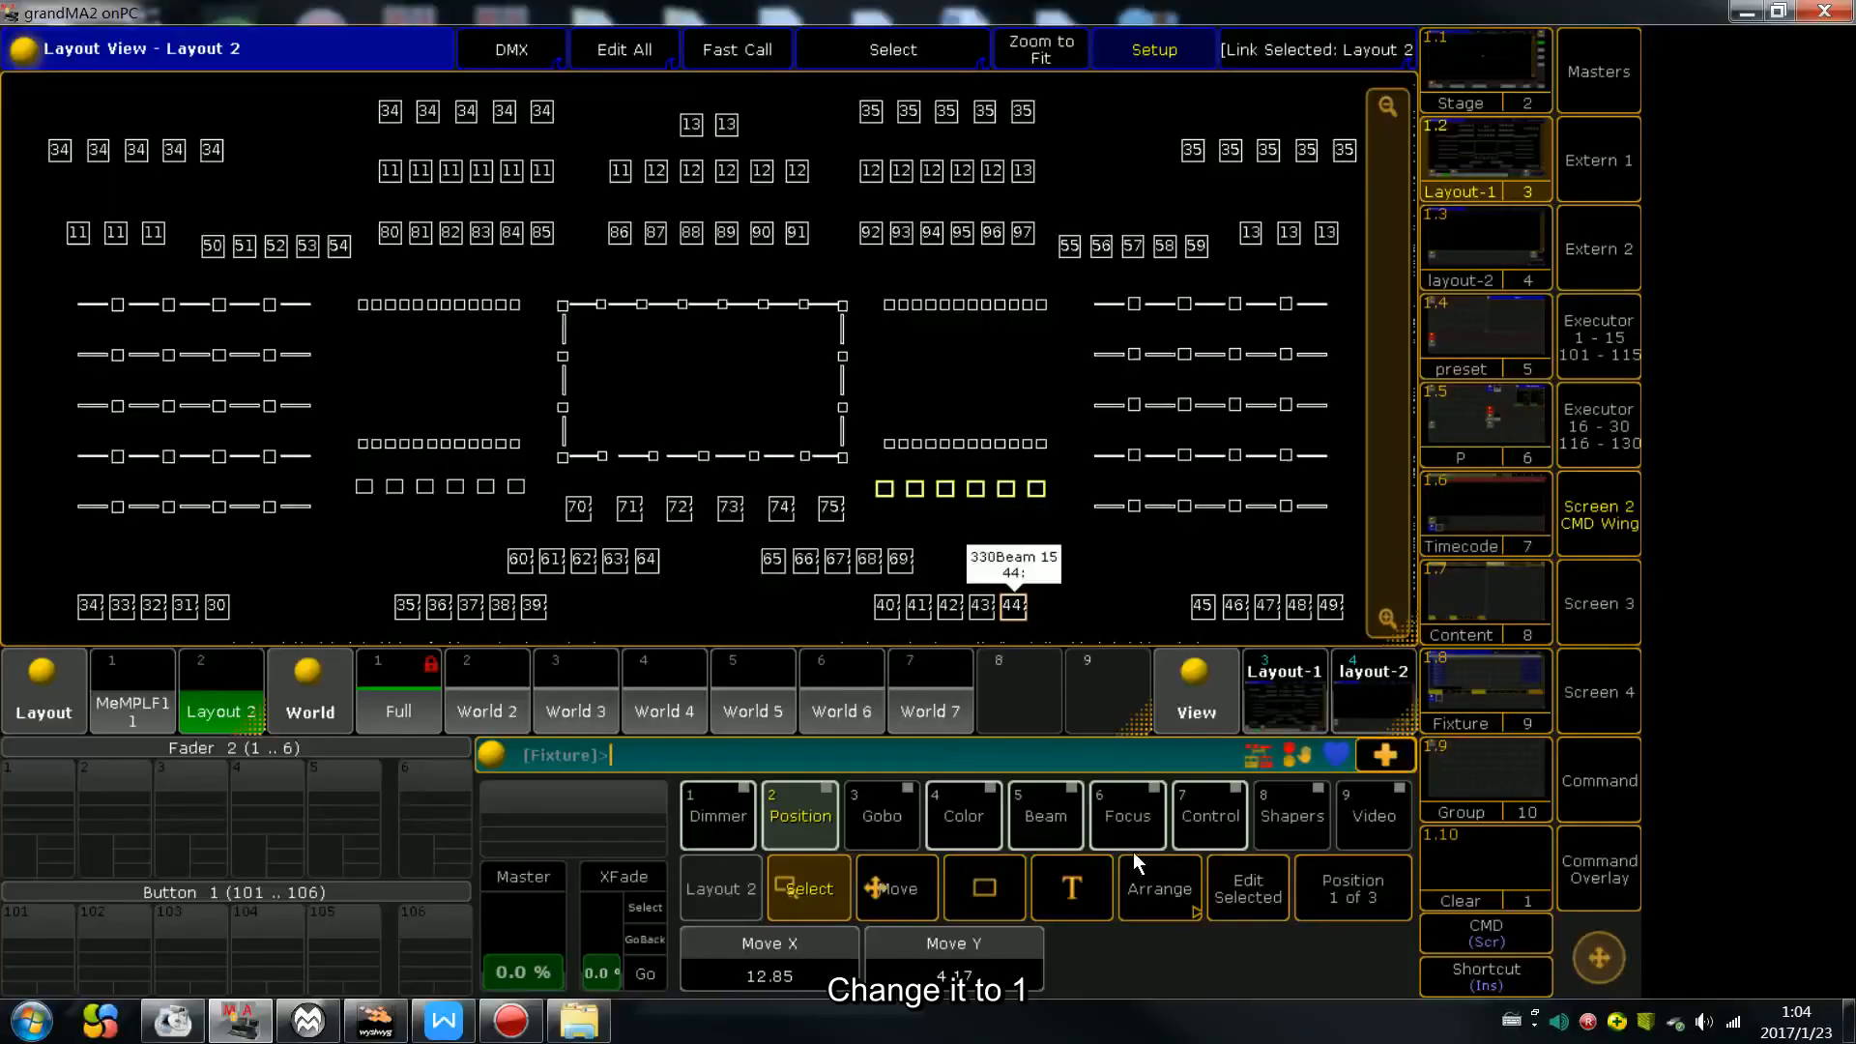
Set the overall size to 1 for the right row of six squares and for the matching left row
click(1344, 889)
click(1138, 952)
text(1)
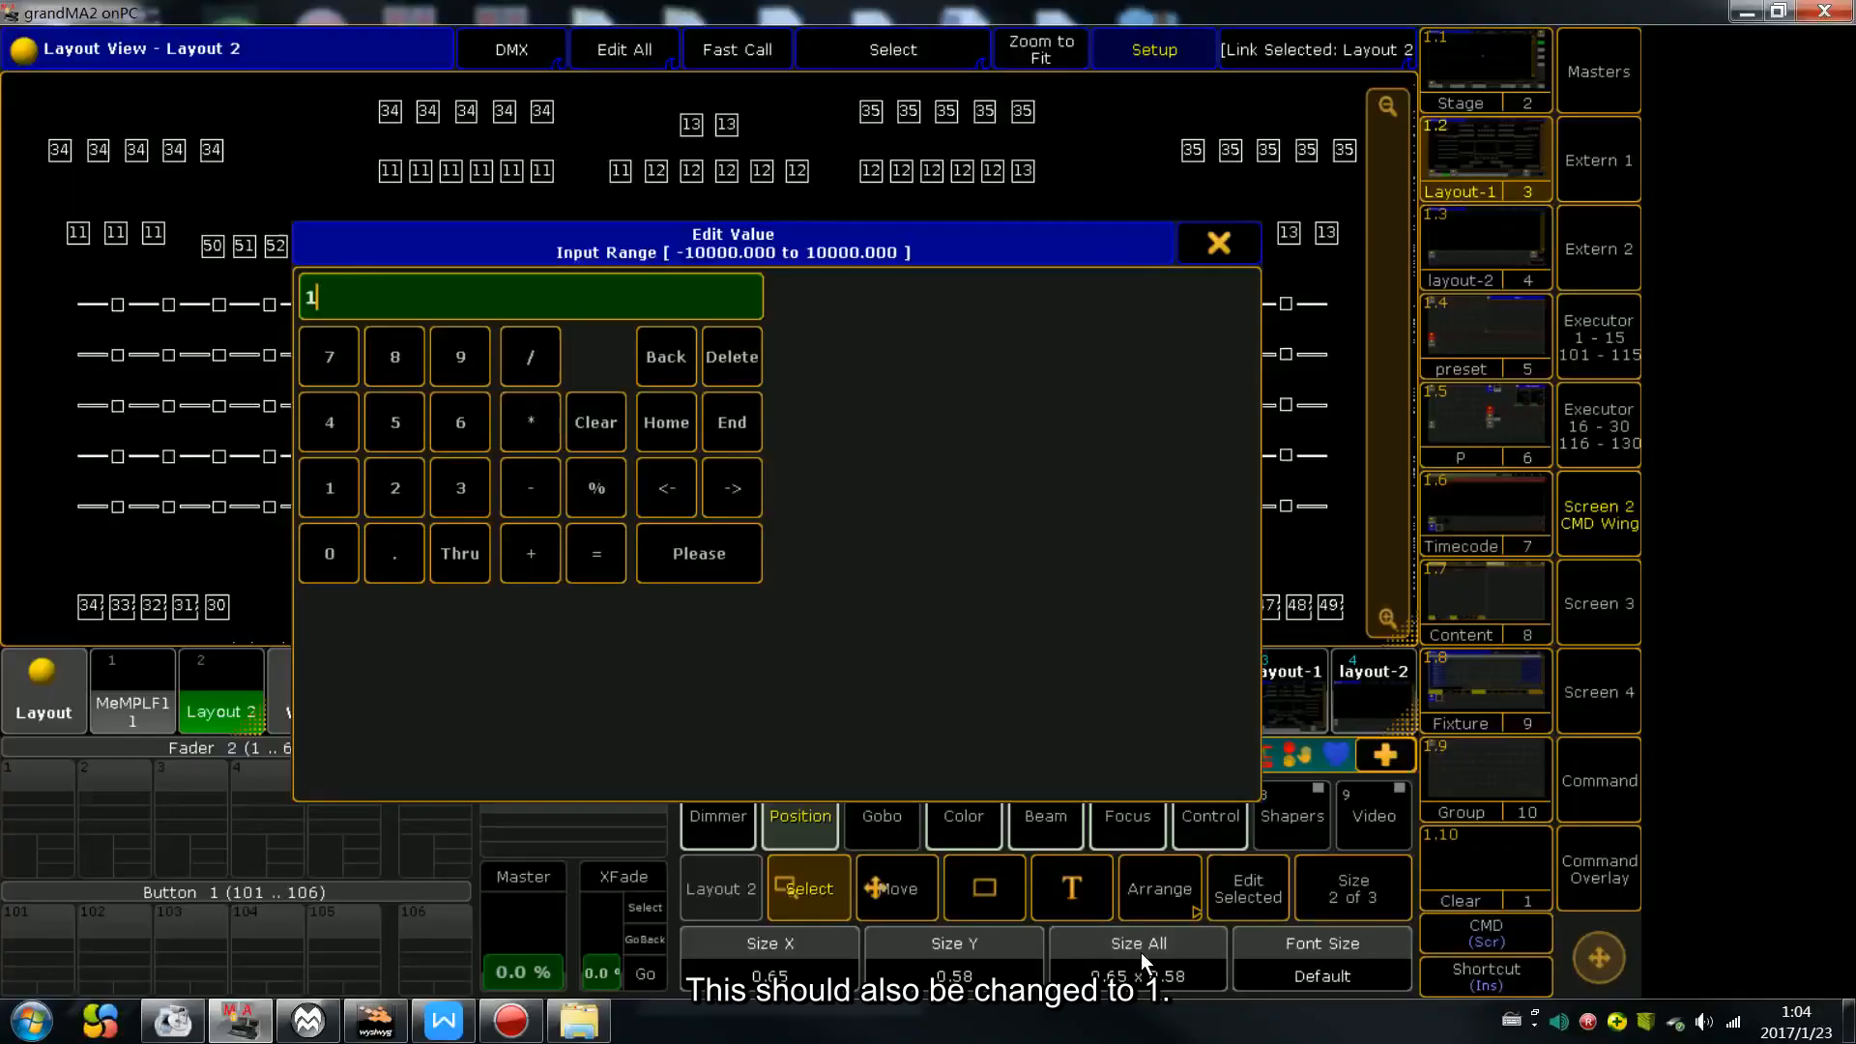
key(Return)
drag(303, 461, 524, 507)
click(1104, 948)
text(1)
key(Return)
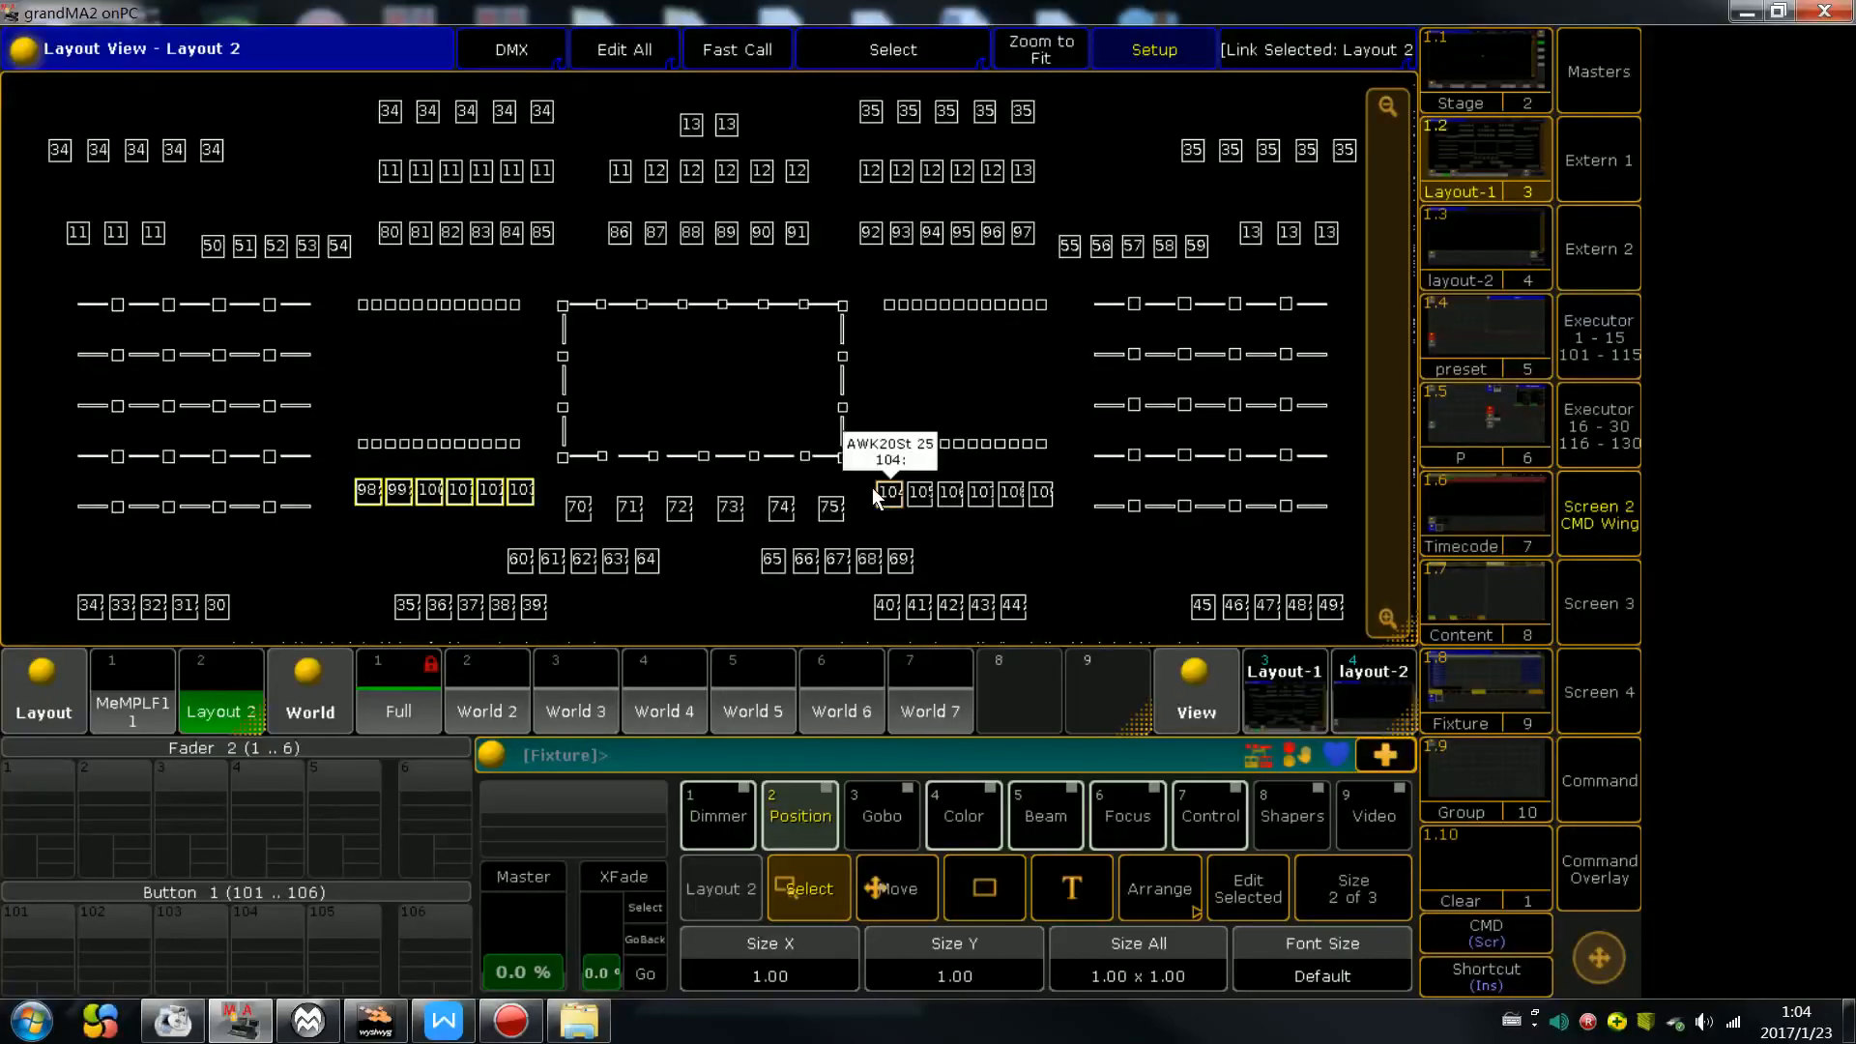
Move the right row of six fixtures starting at 104 slightly inward to X 12.51
drag(870, 482, 1065, 520)
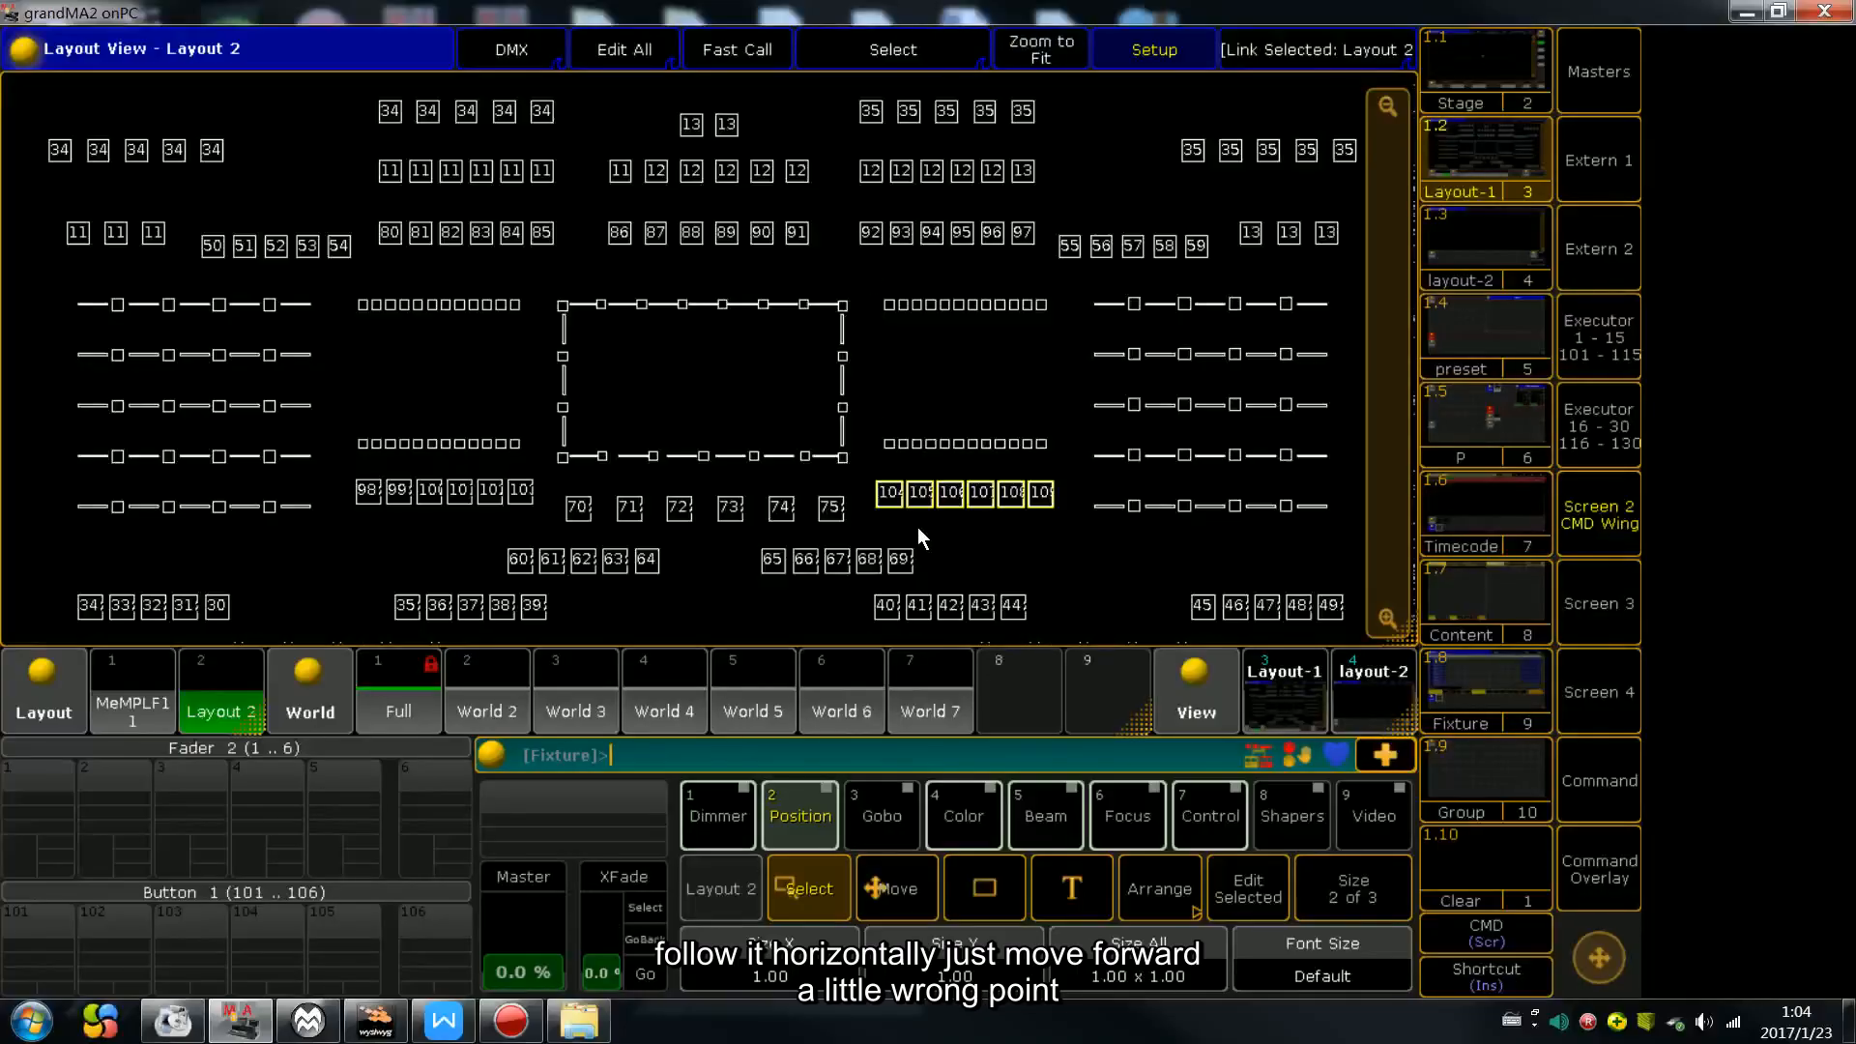
scroll(918, 526, down, 10)
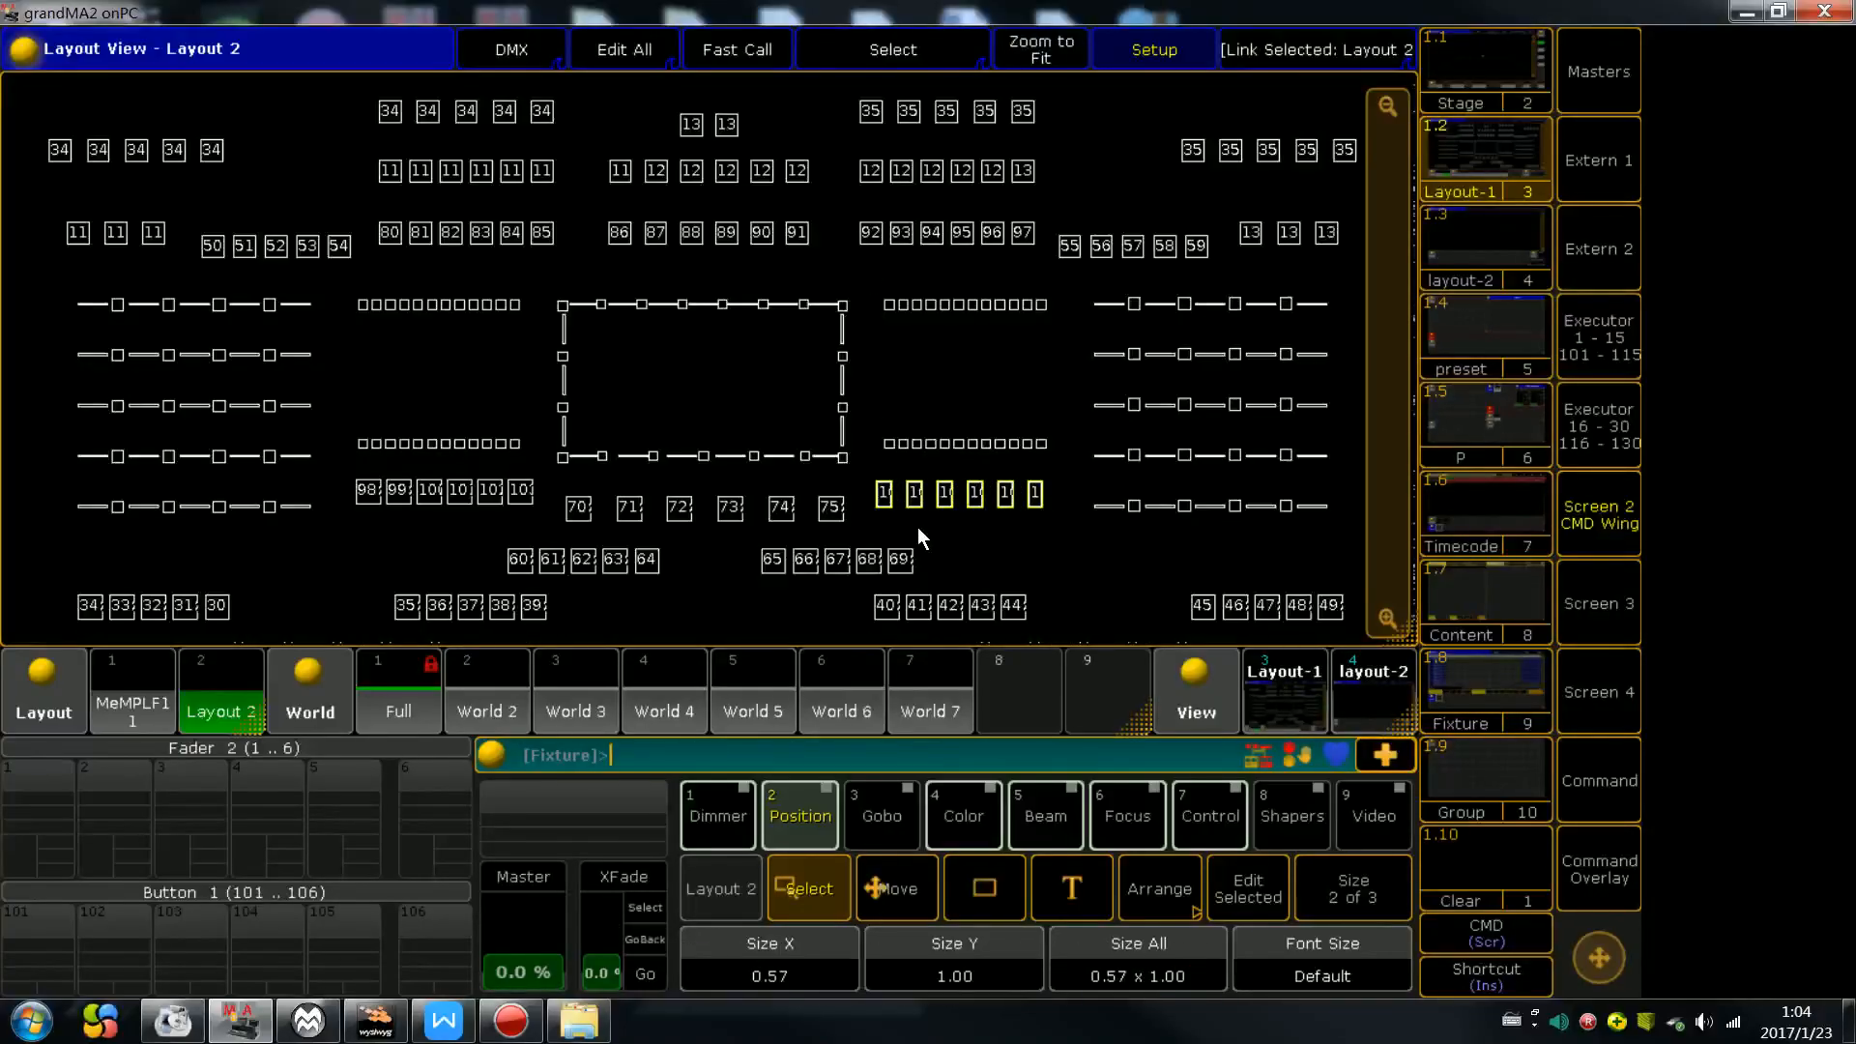
key(ctrl+z)
key(Return)
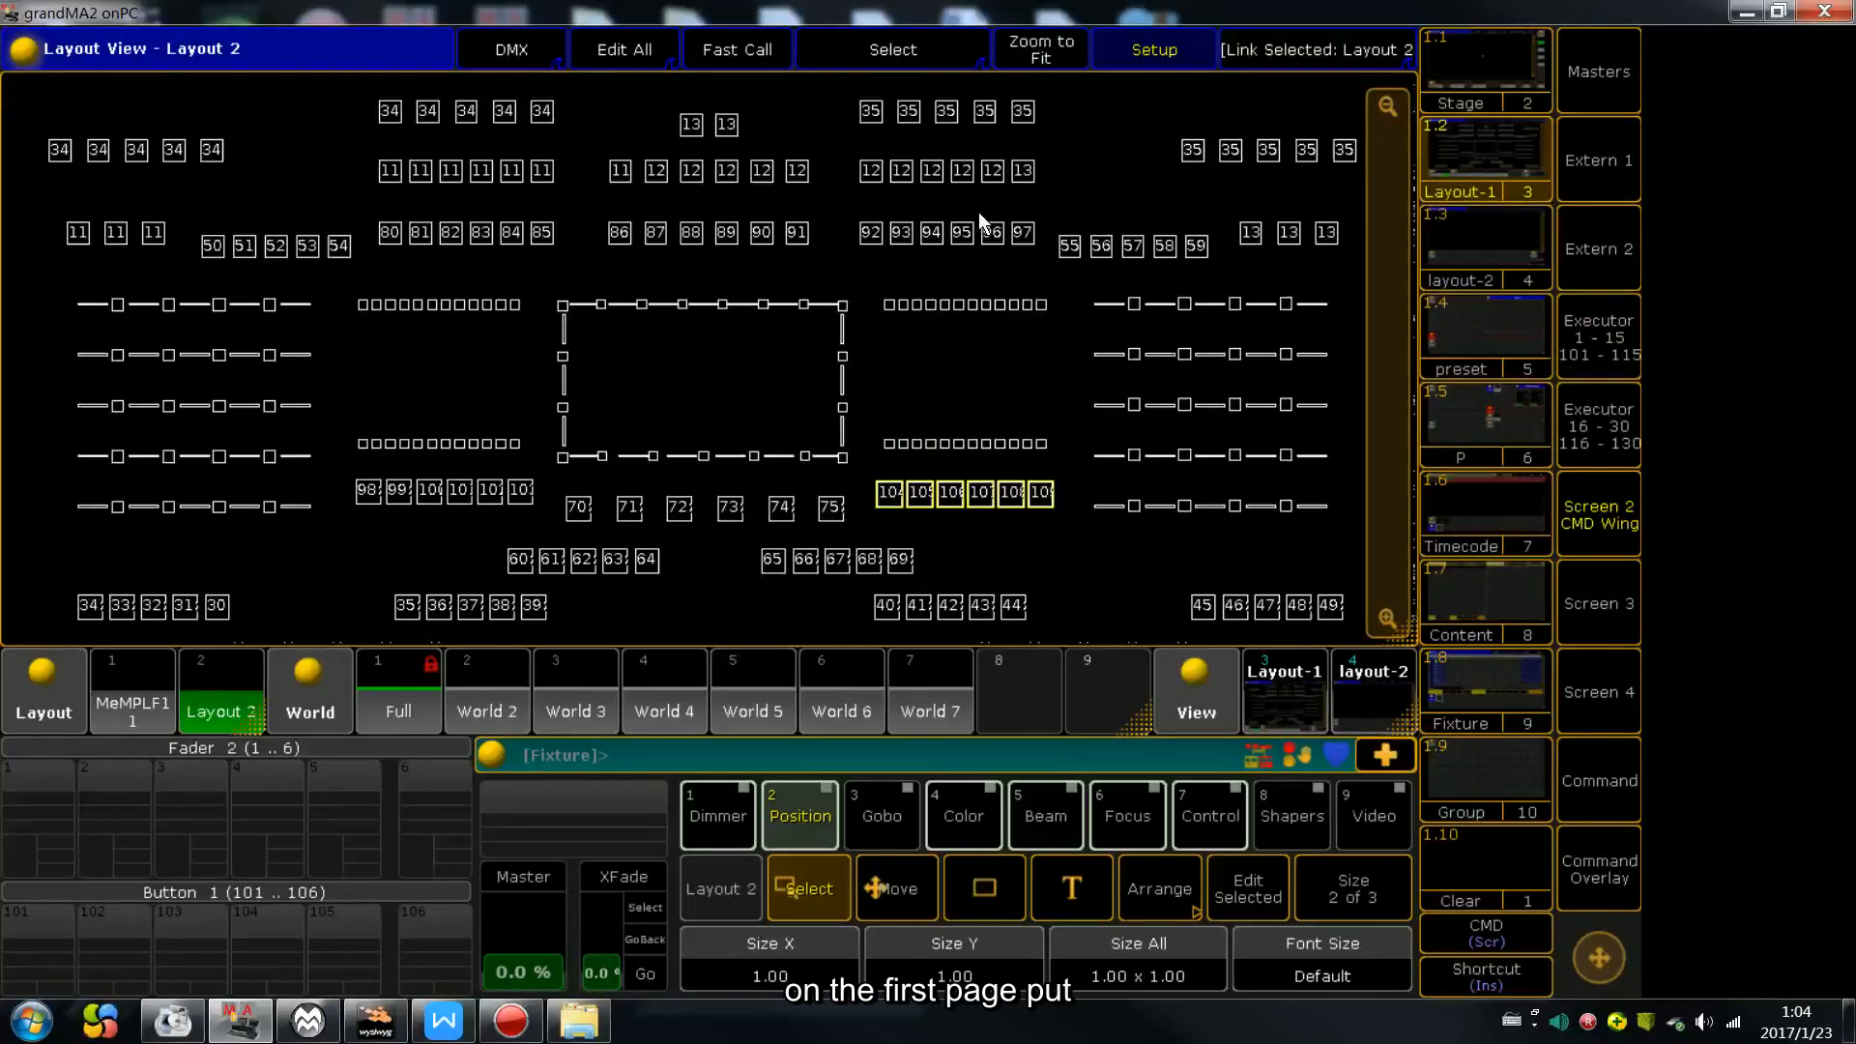
click(1382, 900)
click(1383, 900)
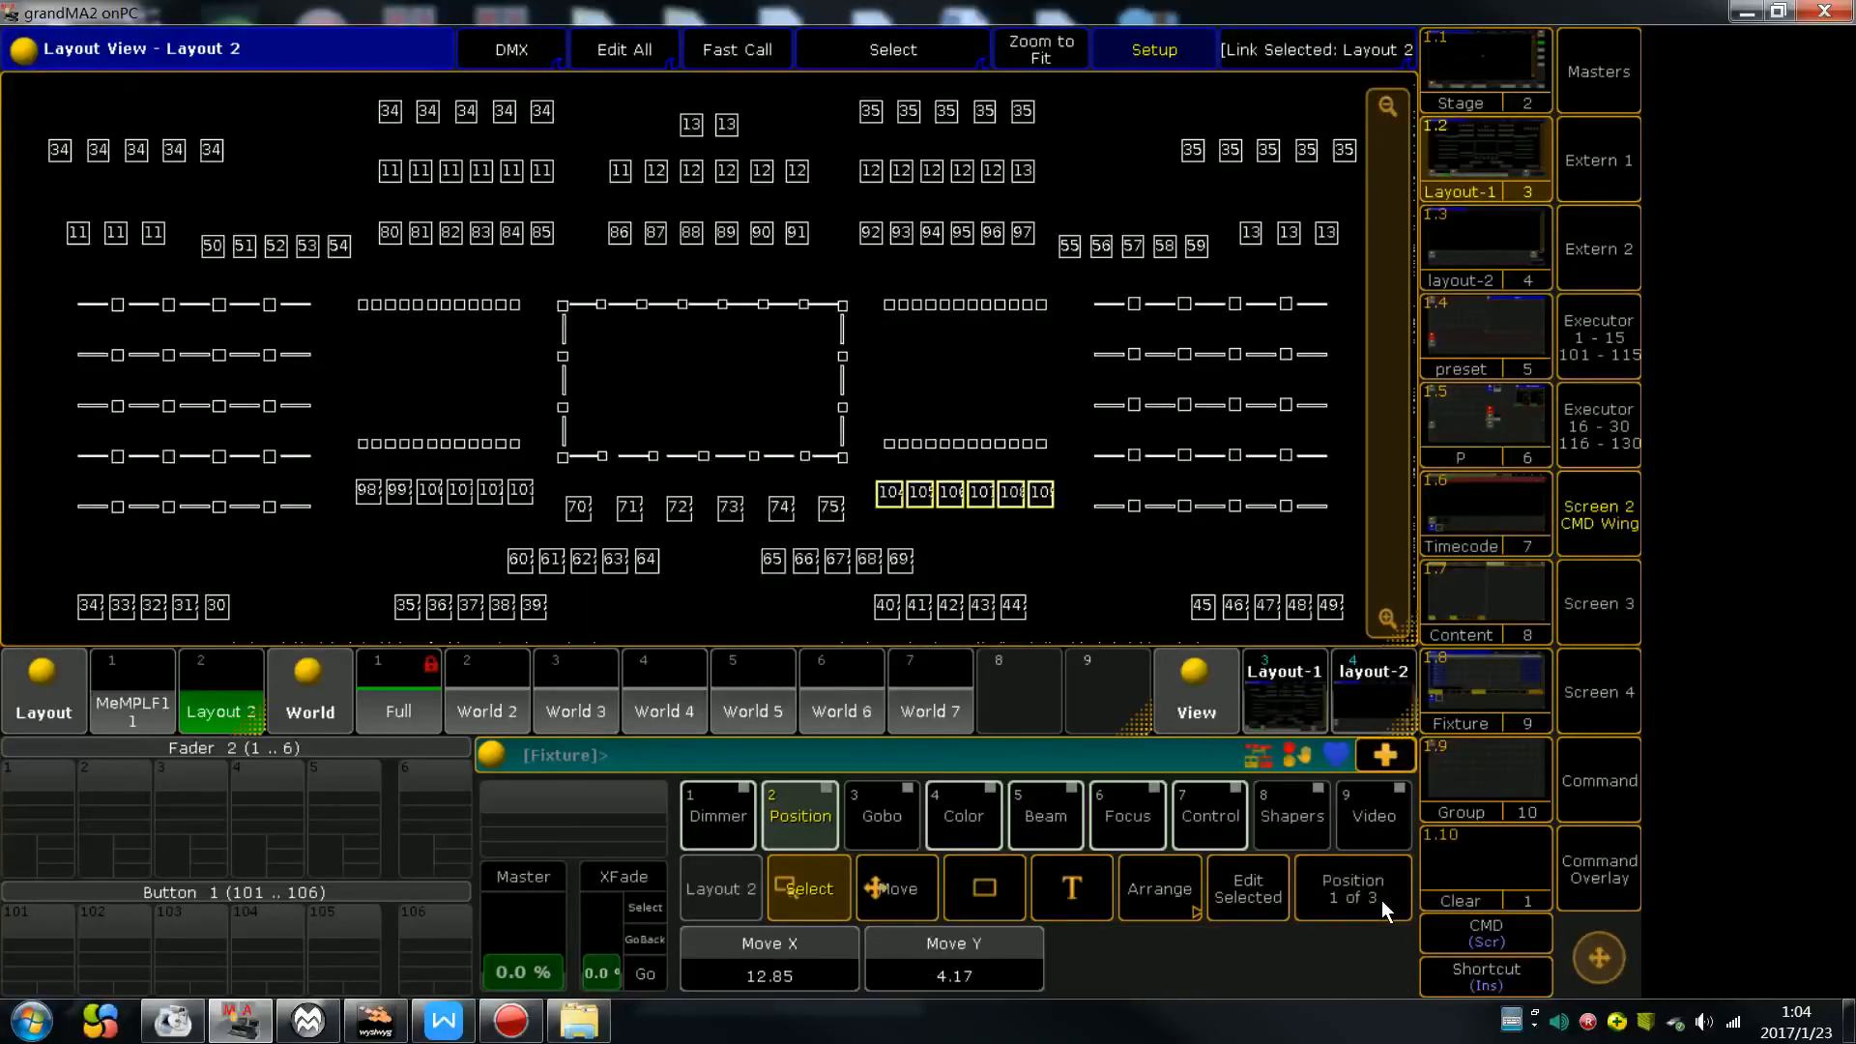
scroll(1383, 901, down, 8)
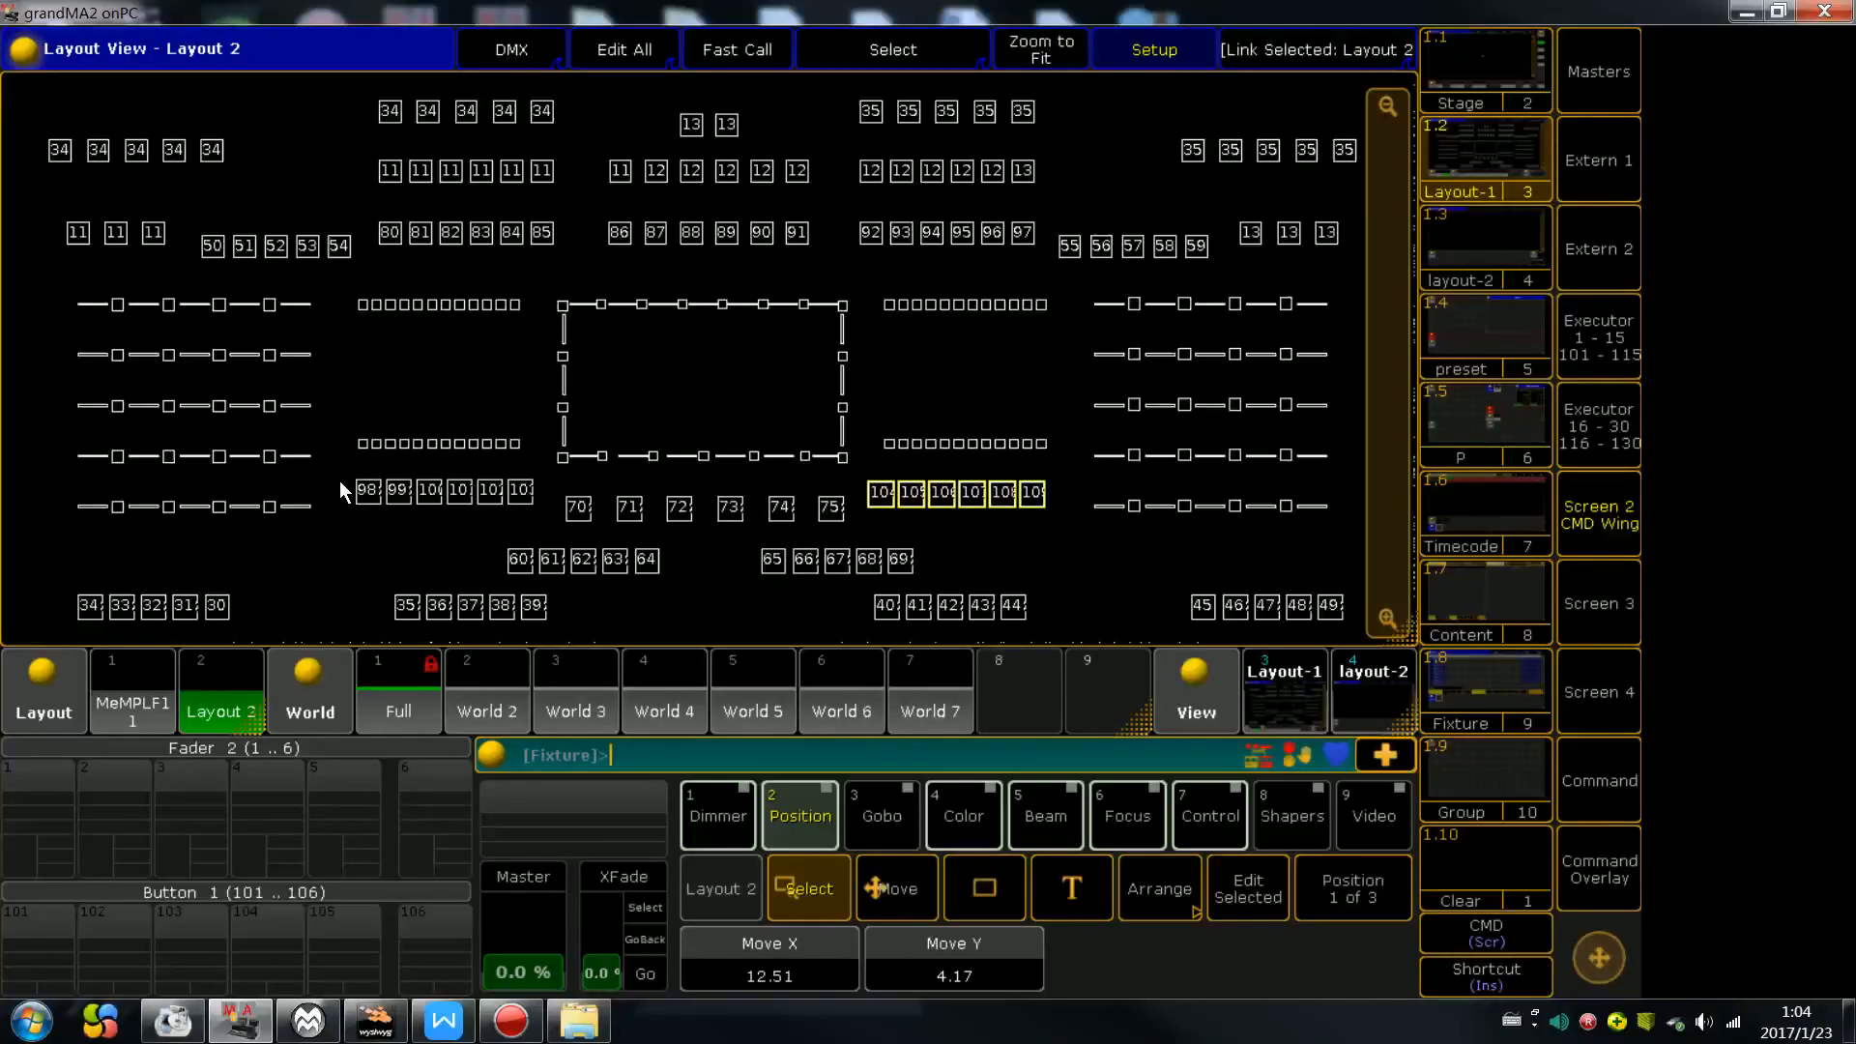
Move the left row of six fixtures starting at 98 inward to X -7.02
drag(339, 480, 545, 512)
scroll(545, 512, up, 10)
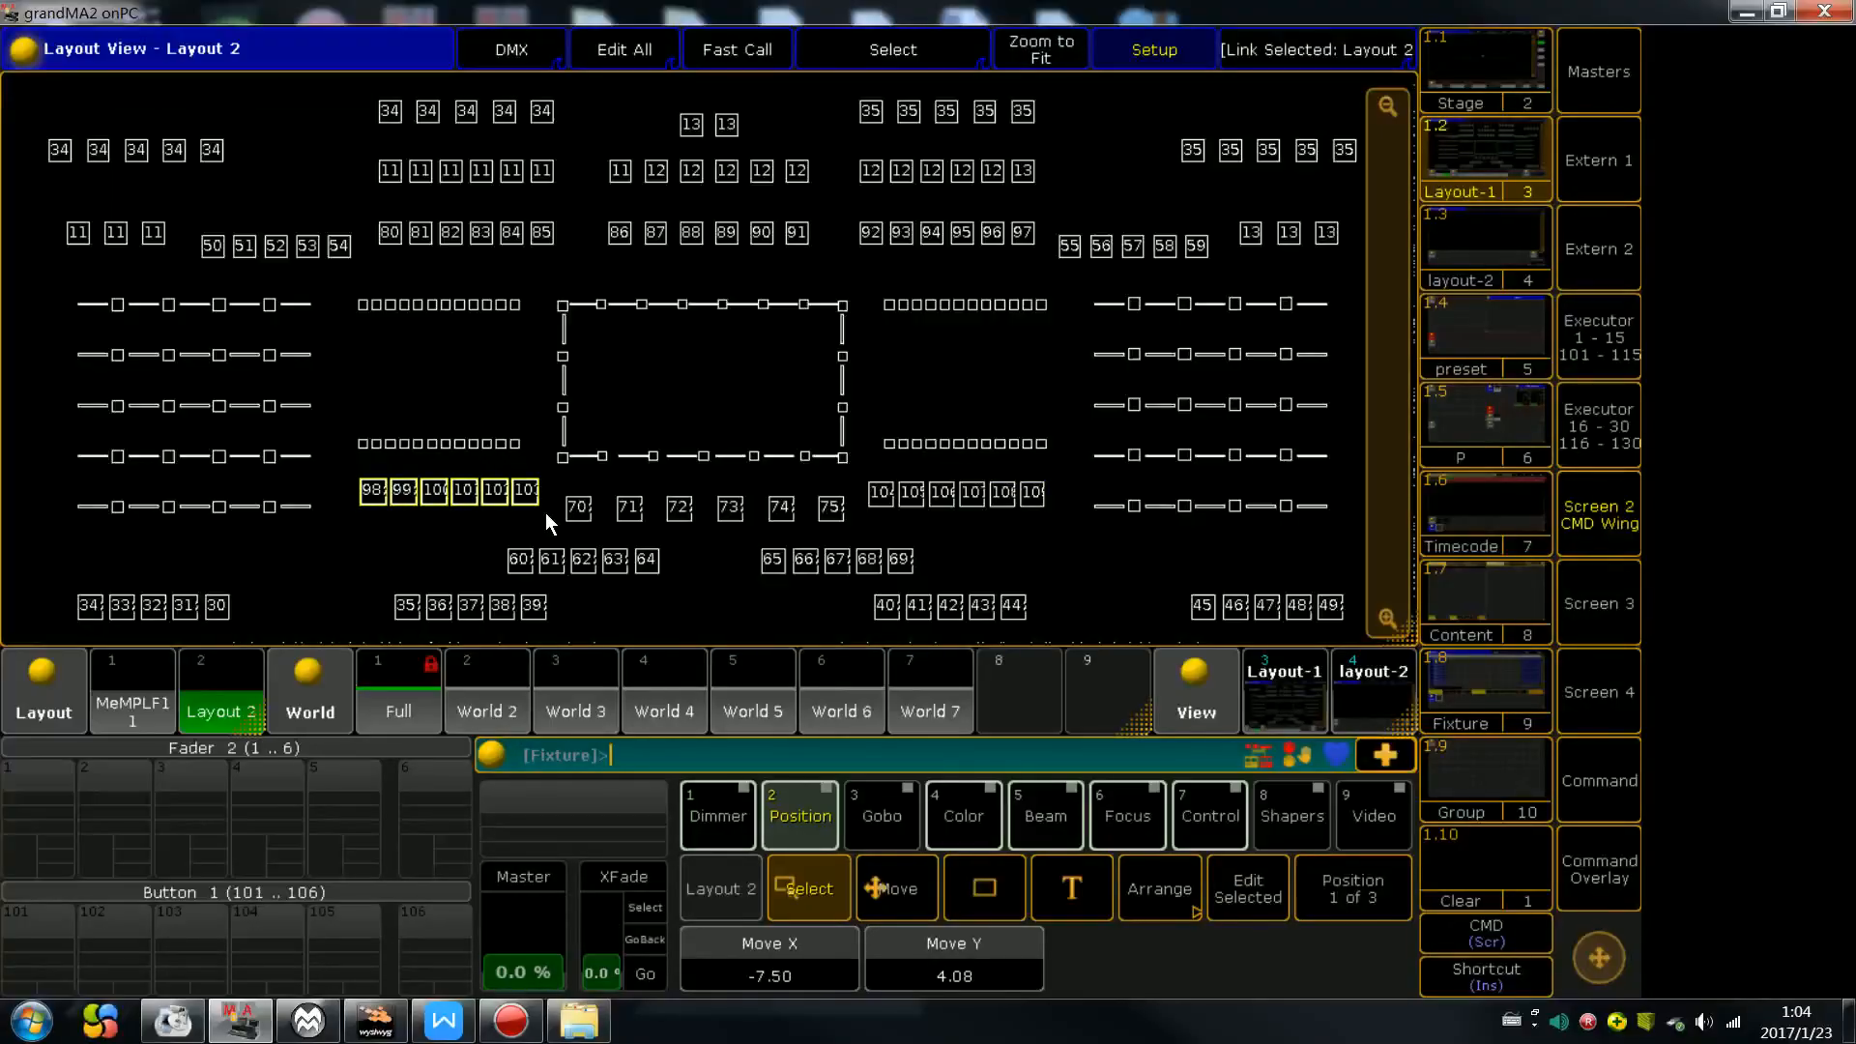
scroll(545, 512, up, 1)
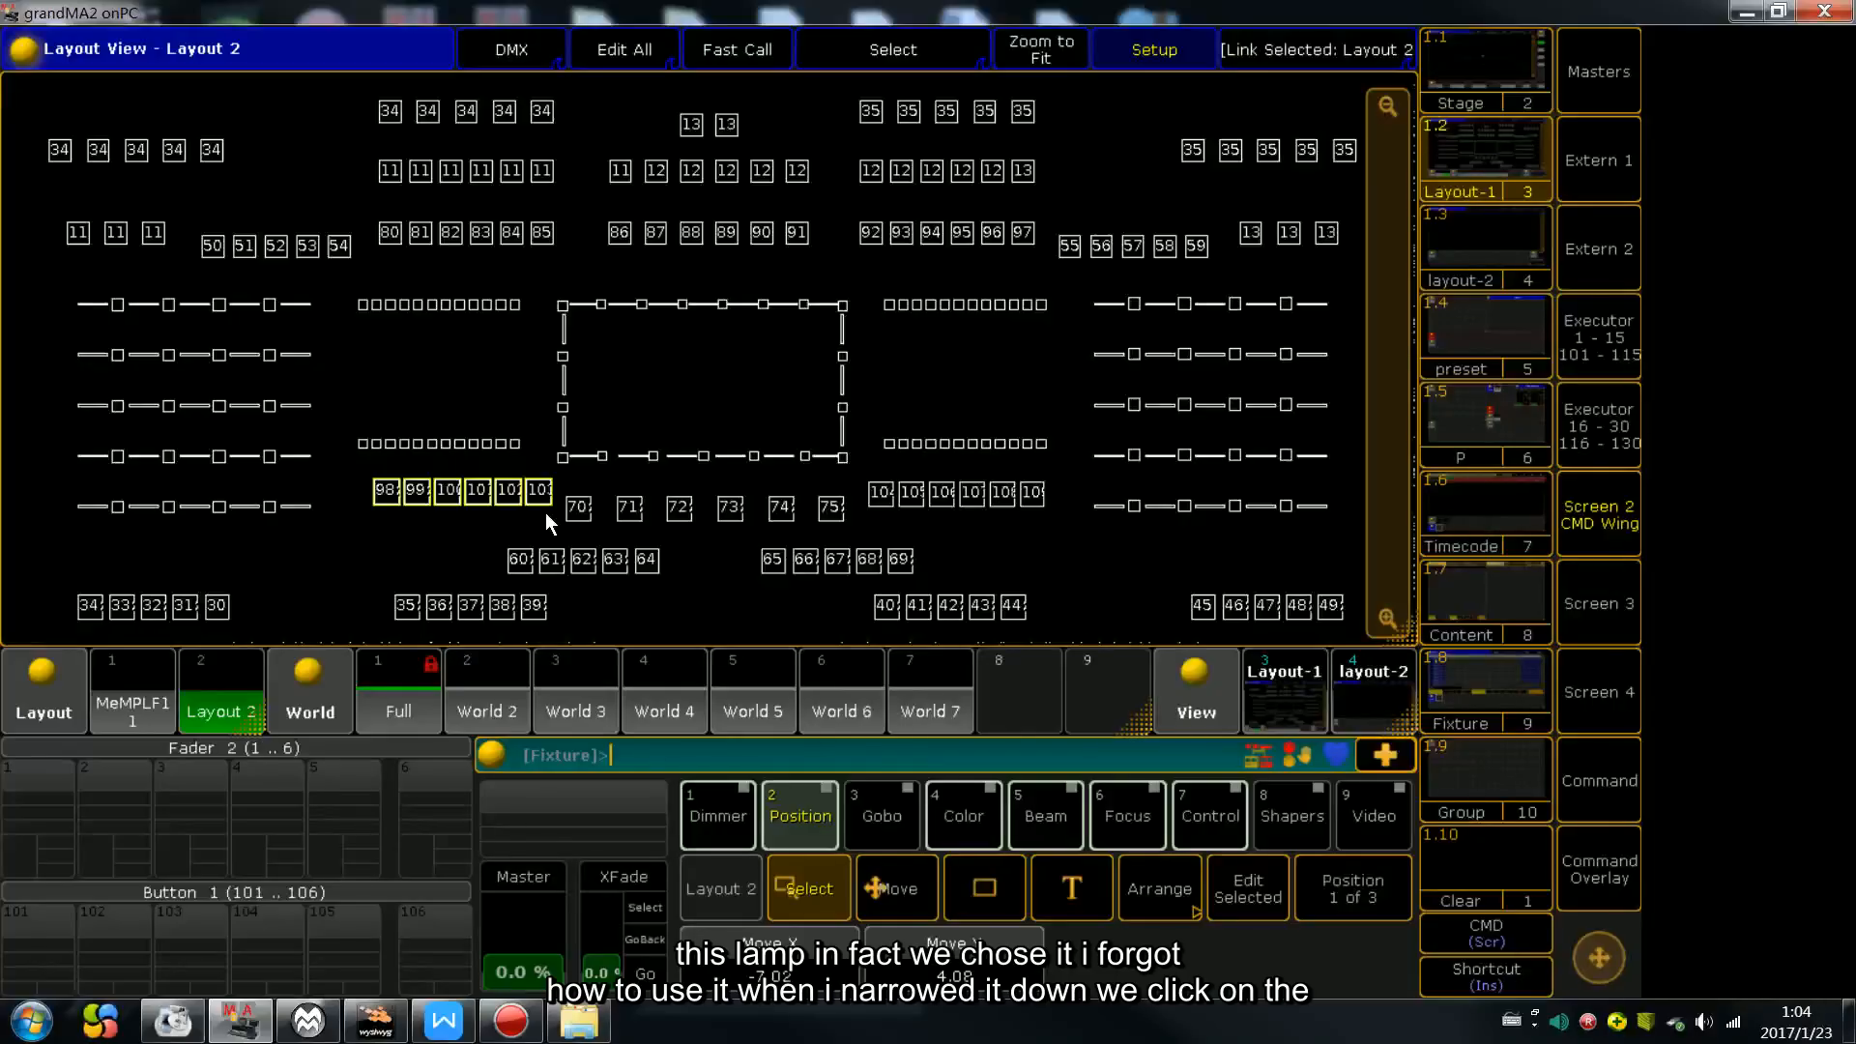
Select fixtures 70 to 75 below the central rectangle and set the Align mode to ><
drag(563, 489, 856, 536)
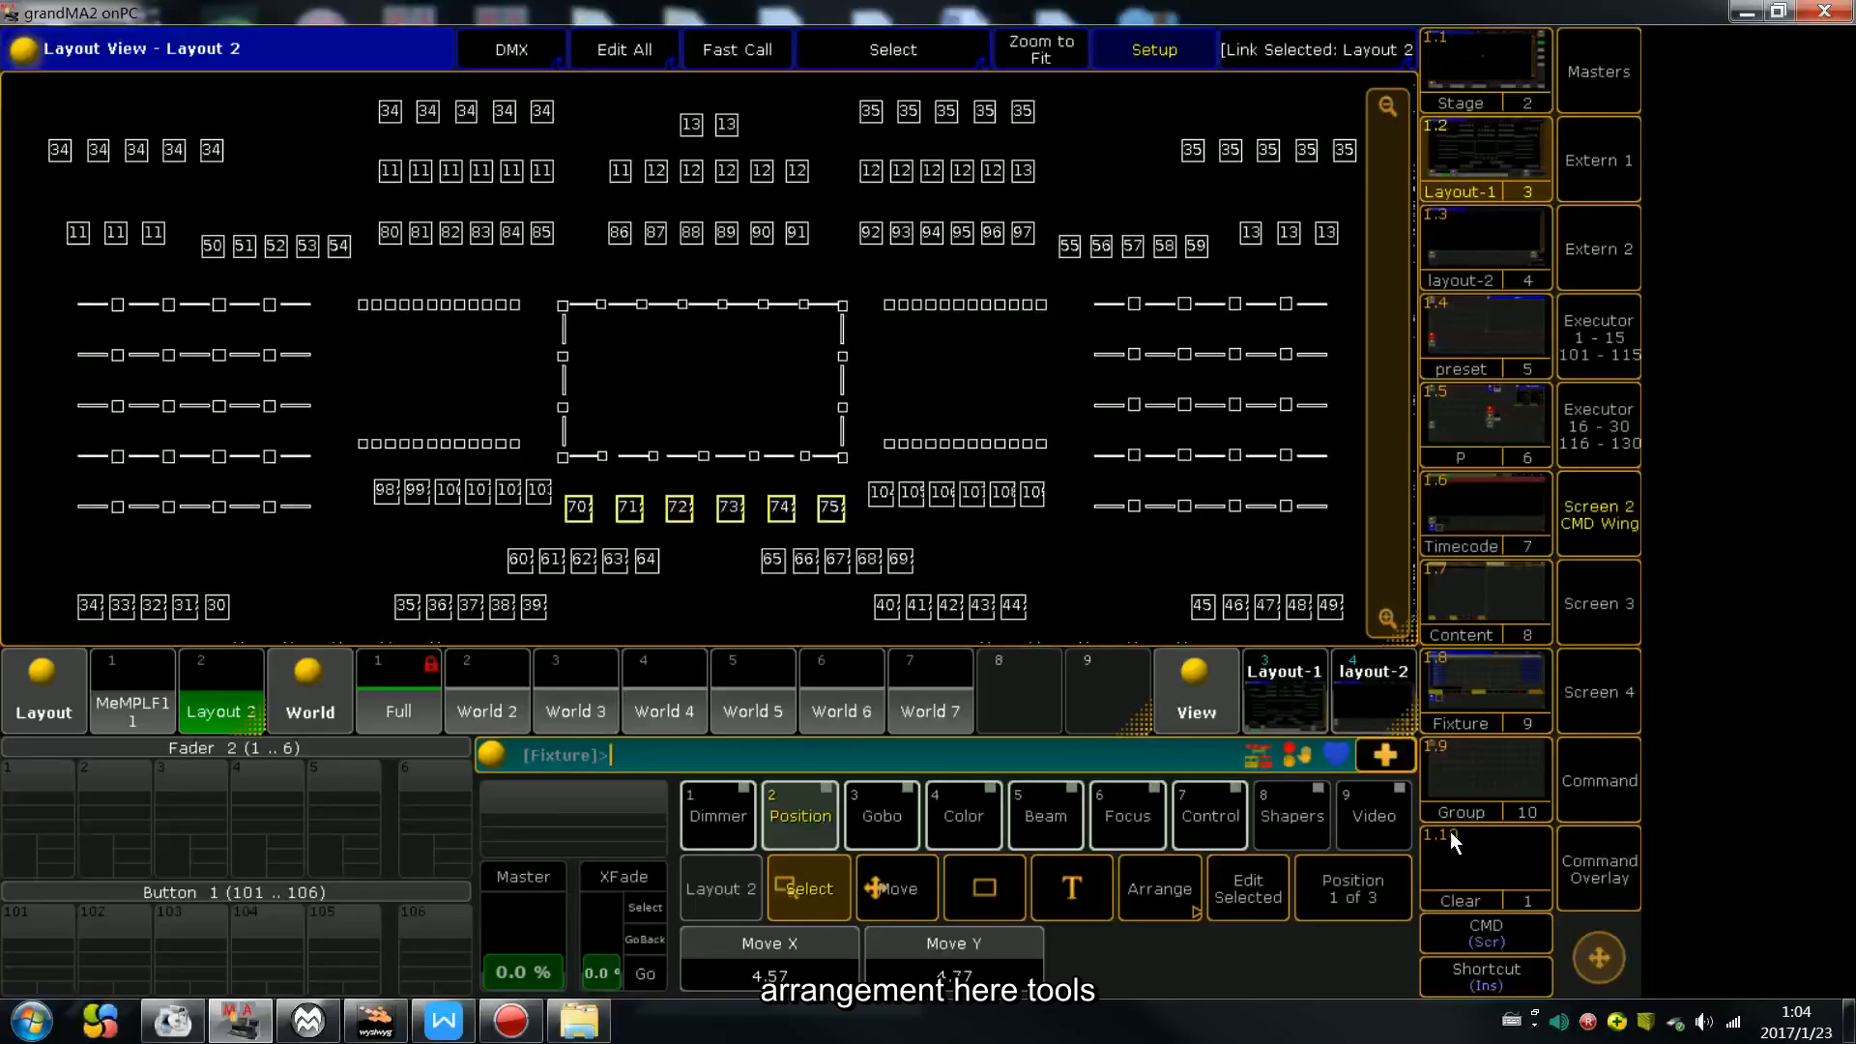
click(1599, 865)
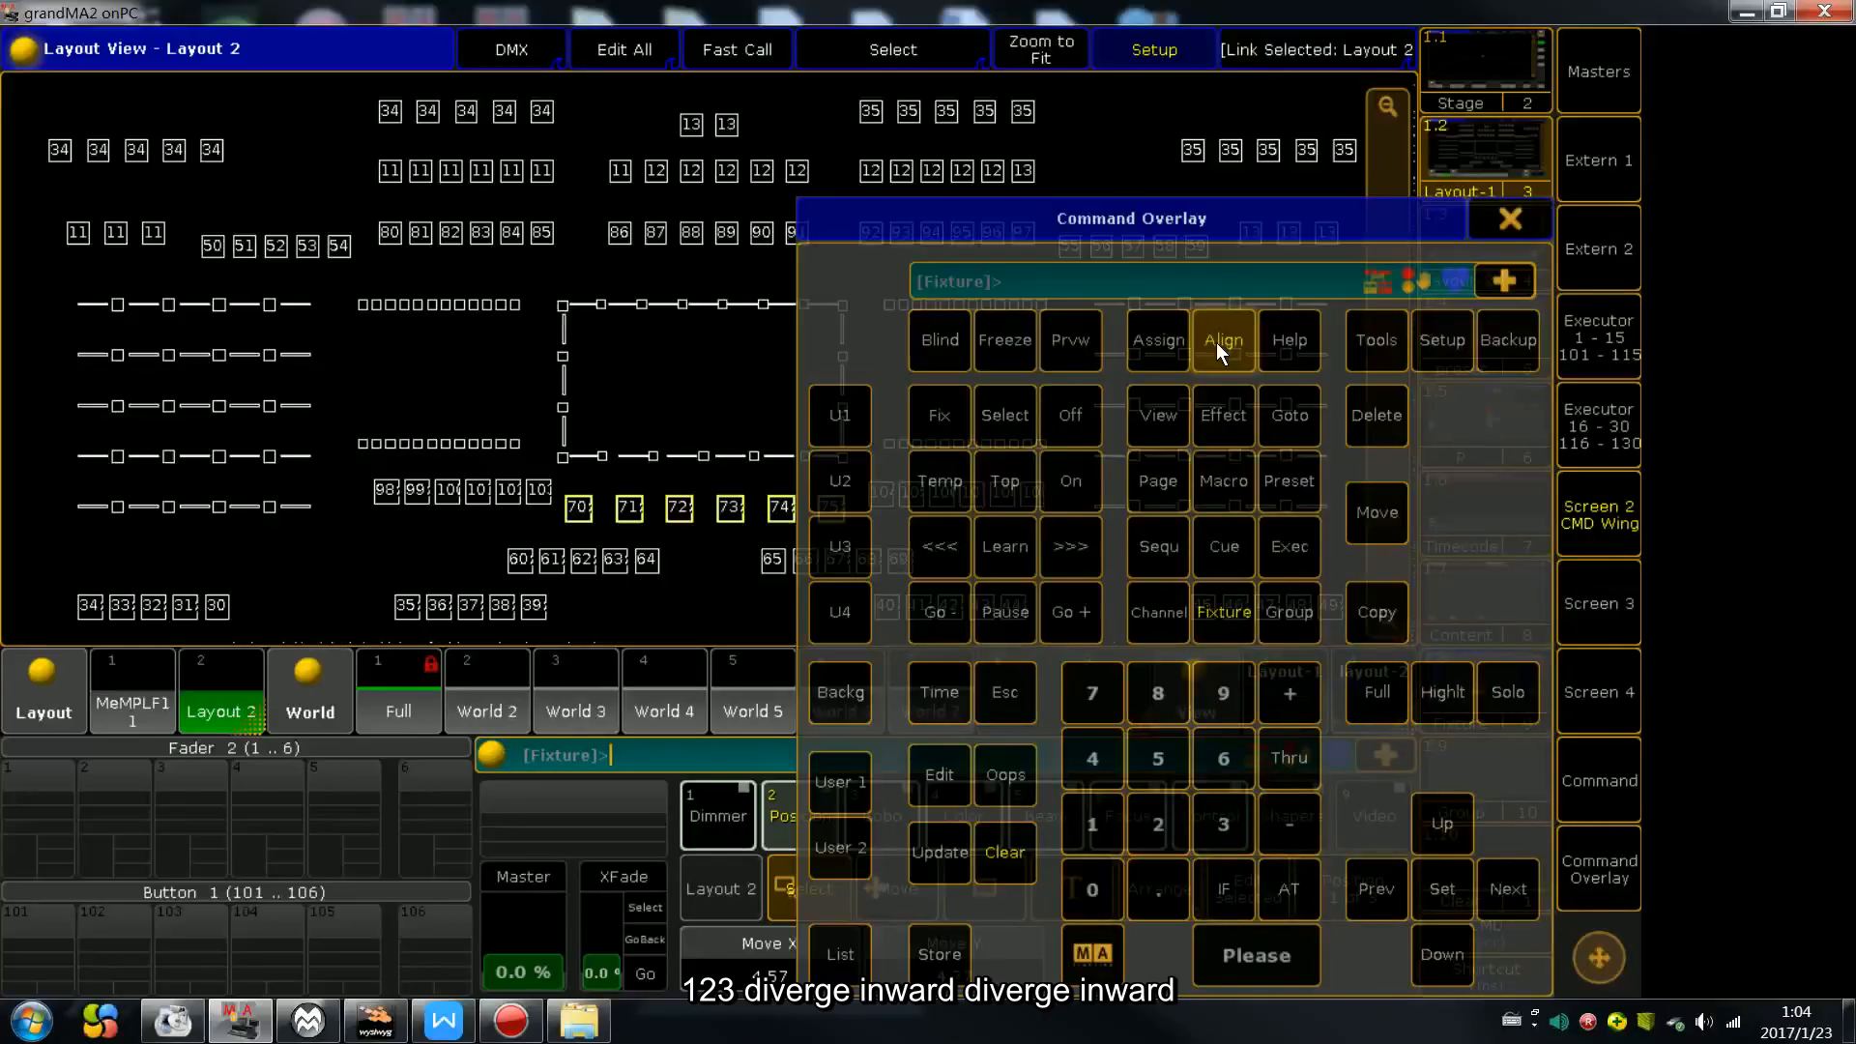
click(1518, 234)
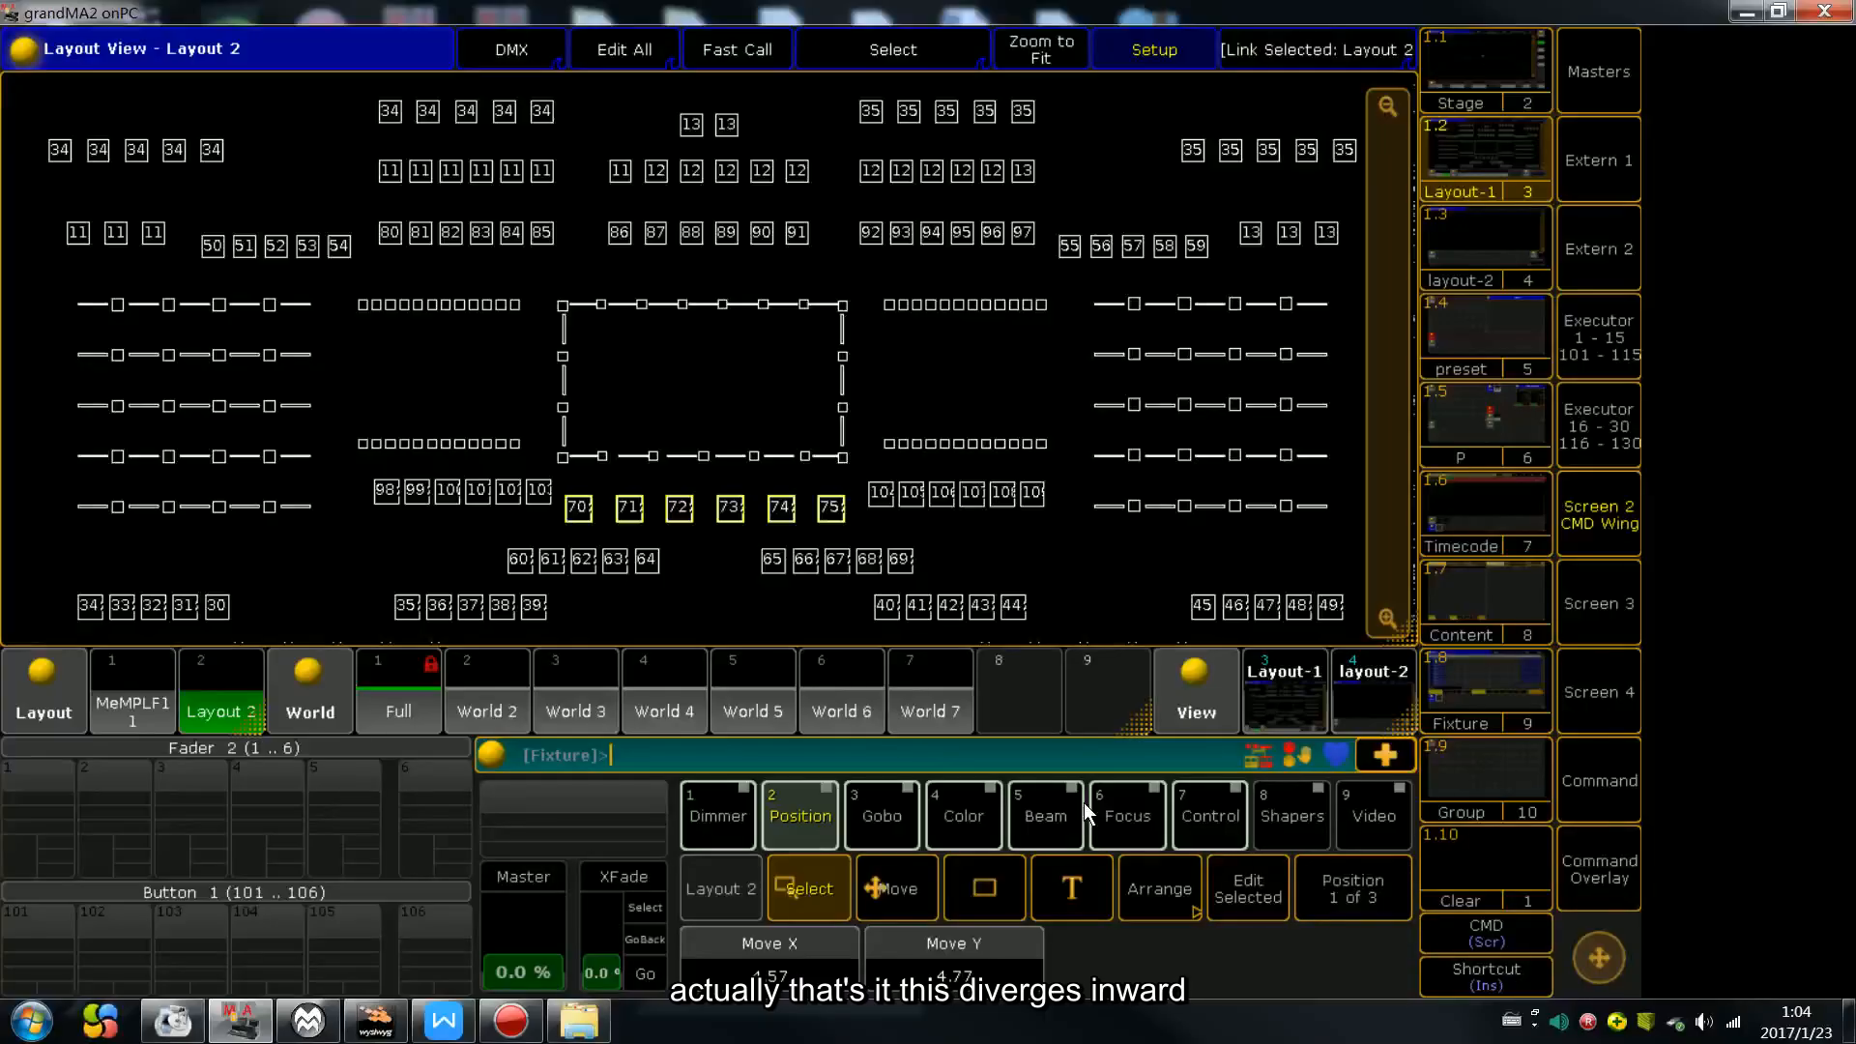
click(831, 833)
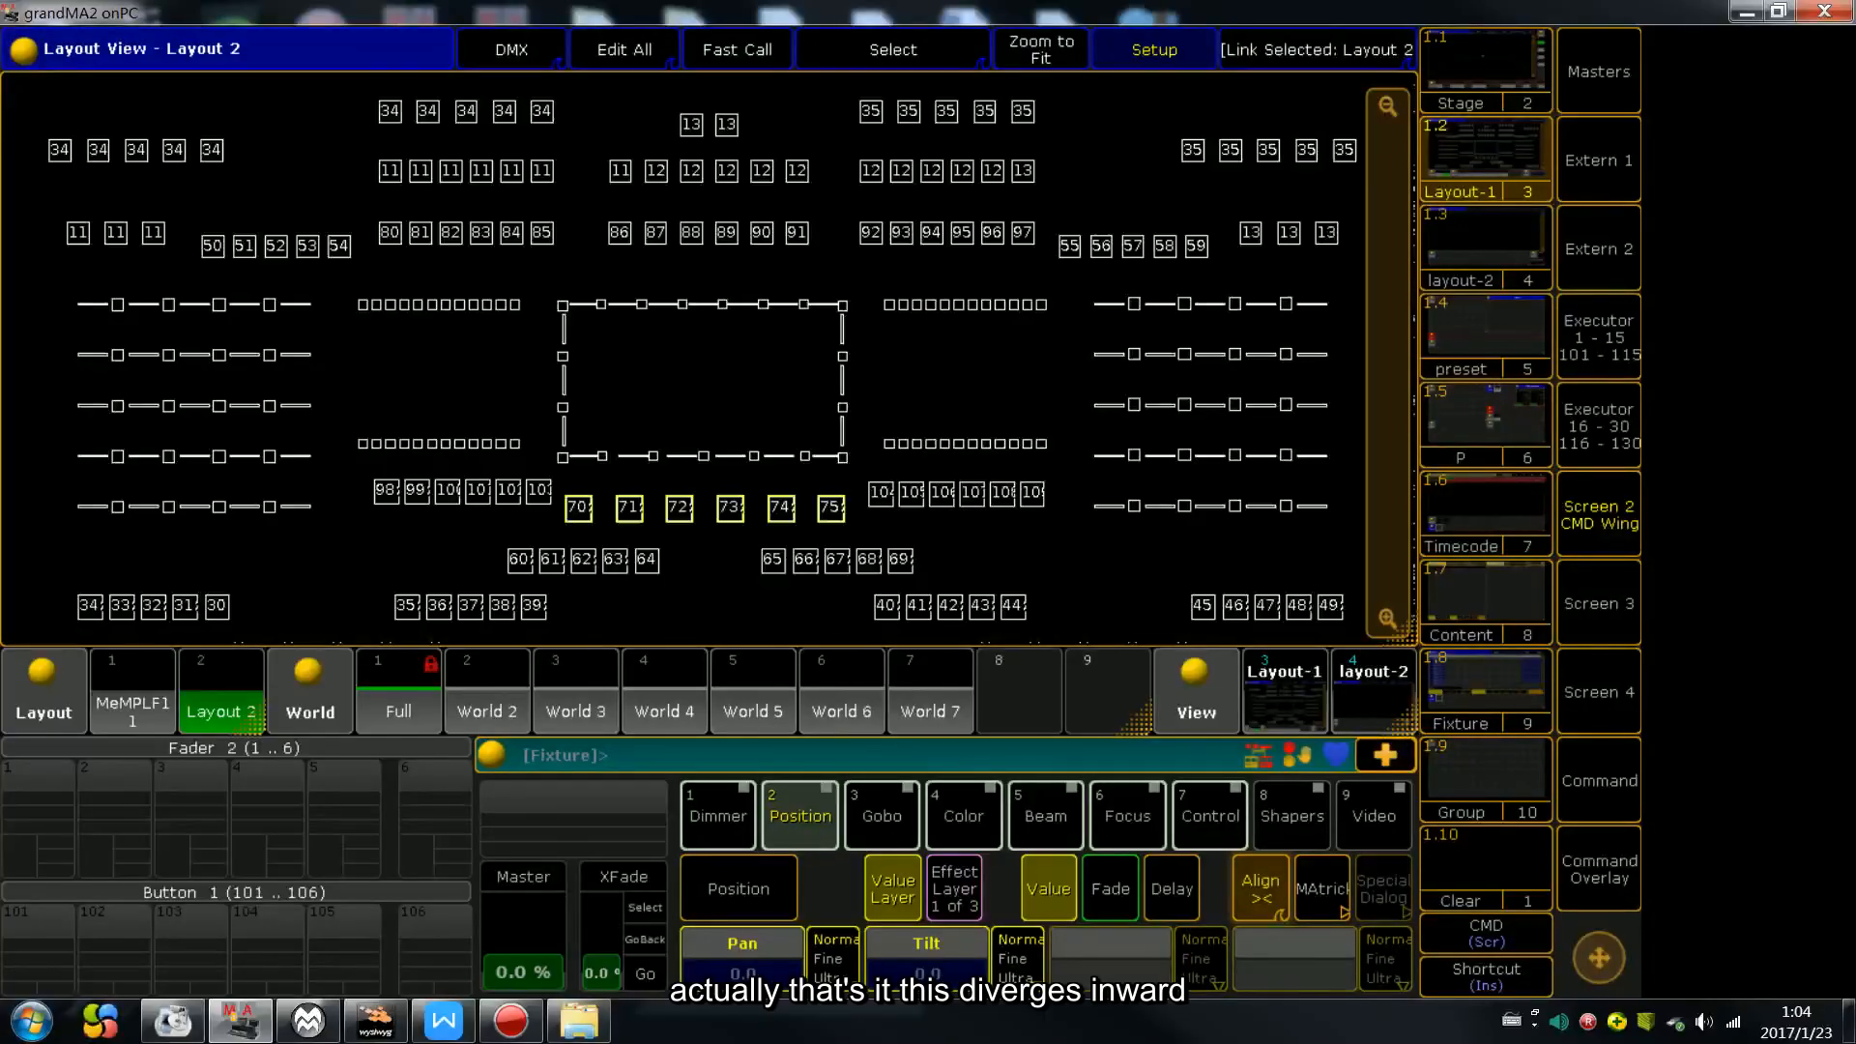
click(1274, 902)
click(1272, 899)
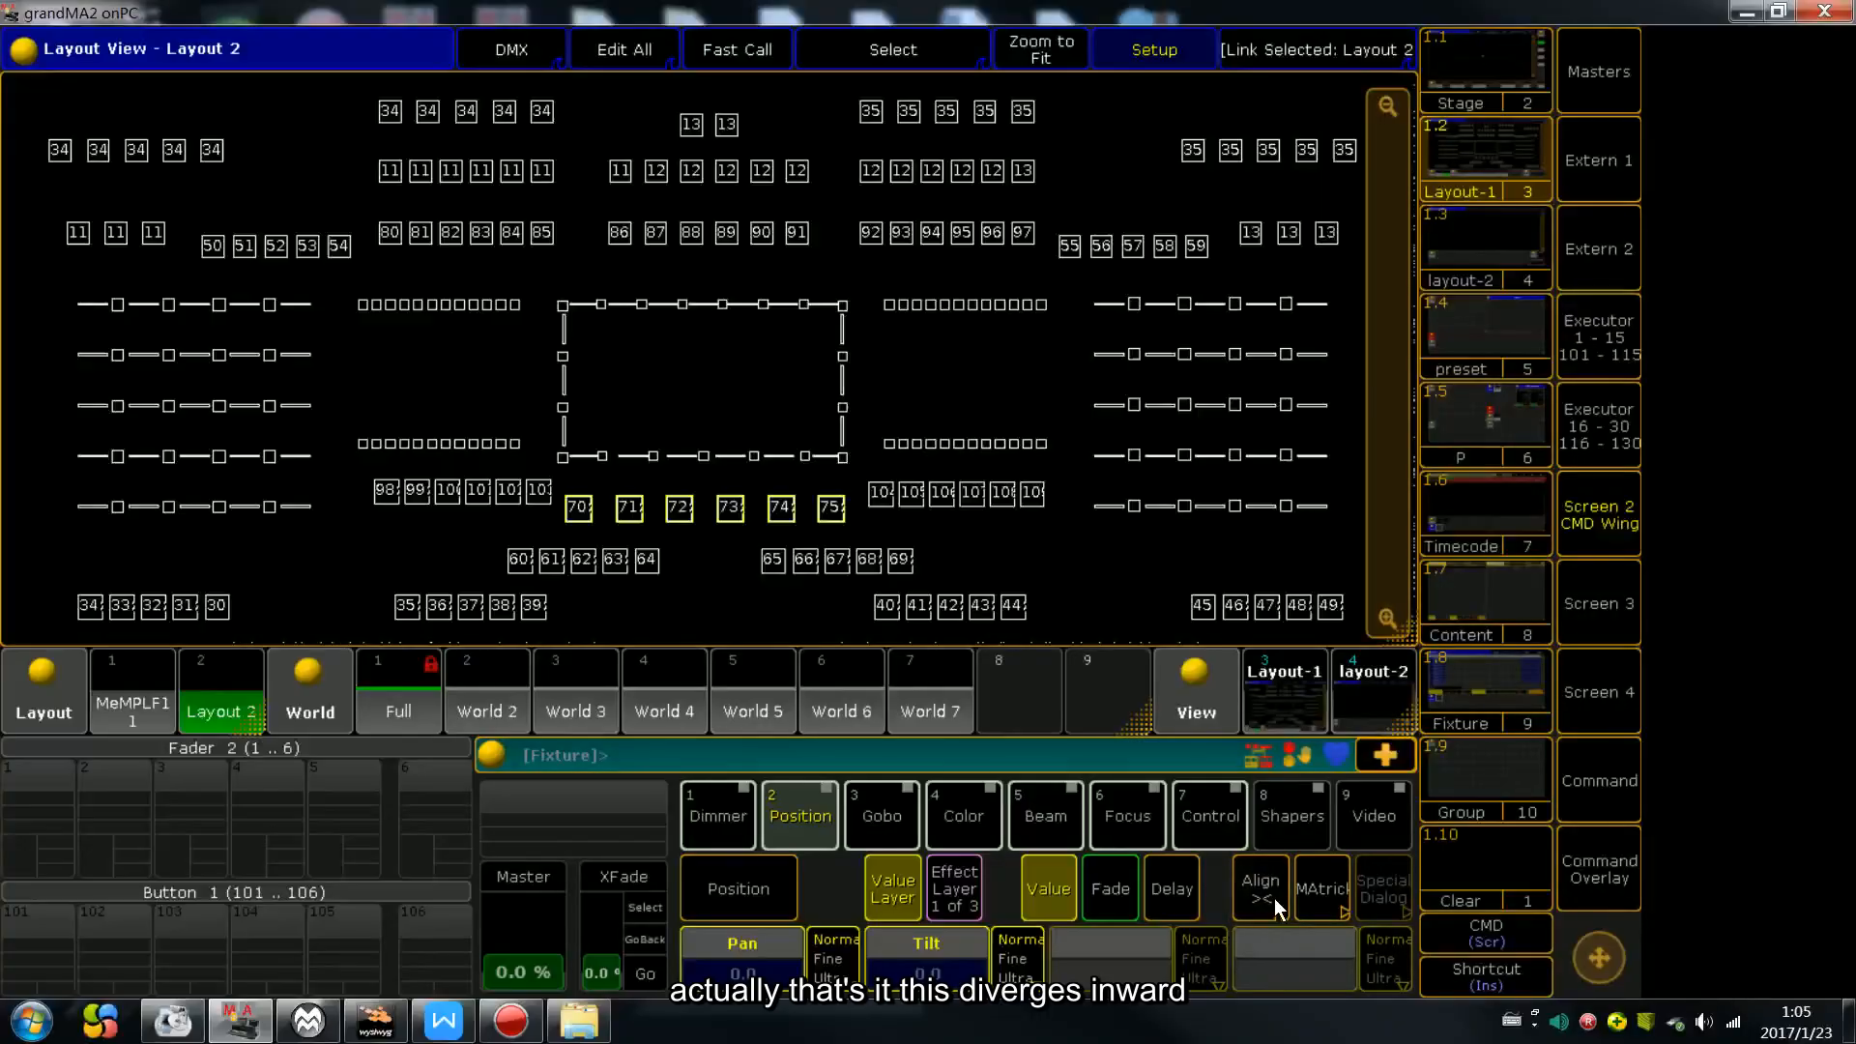
Pull fixtures 70 to 75 symmetrically closer together along X in the layout and clear the selection
click(1144, 46)
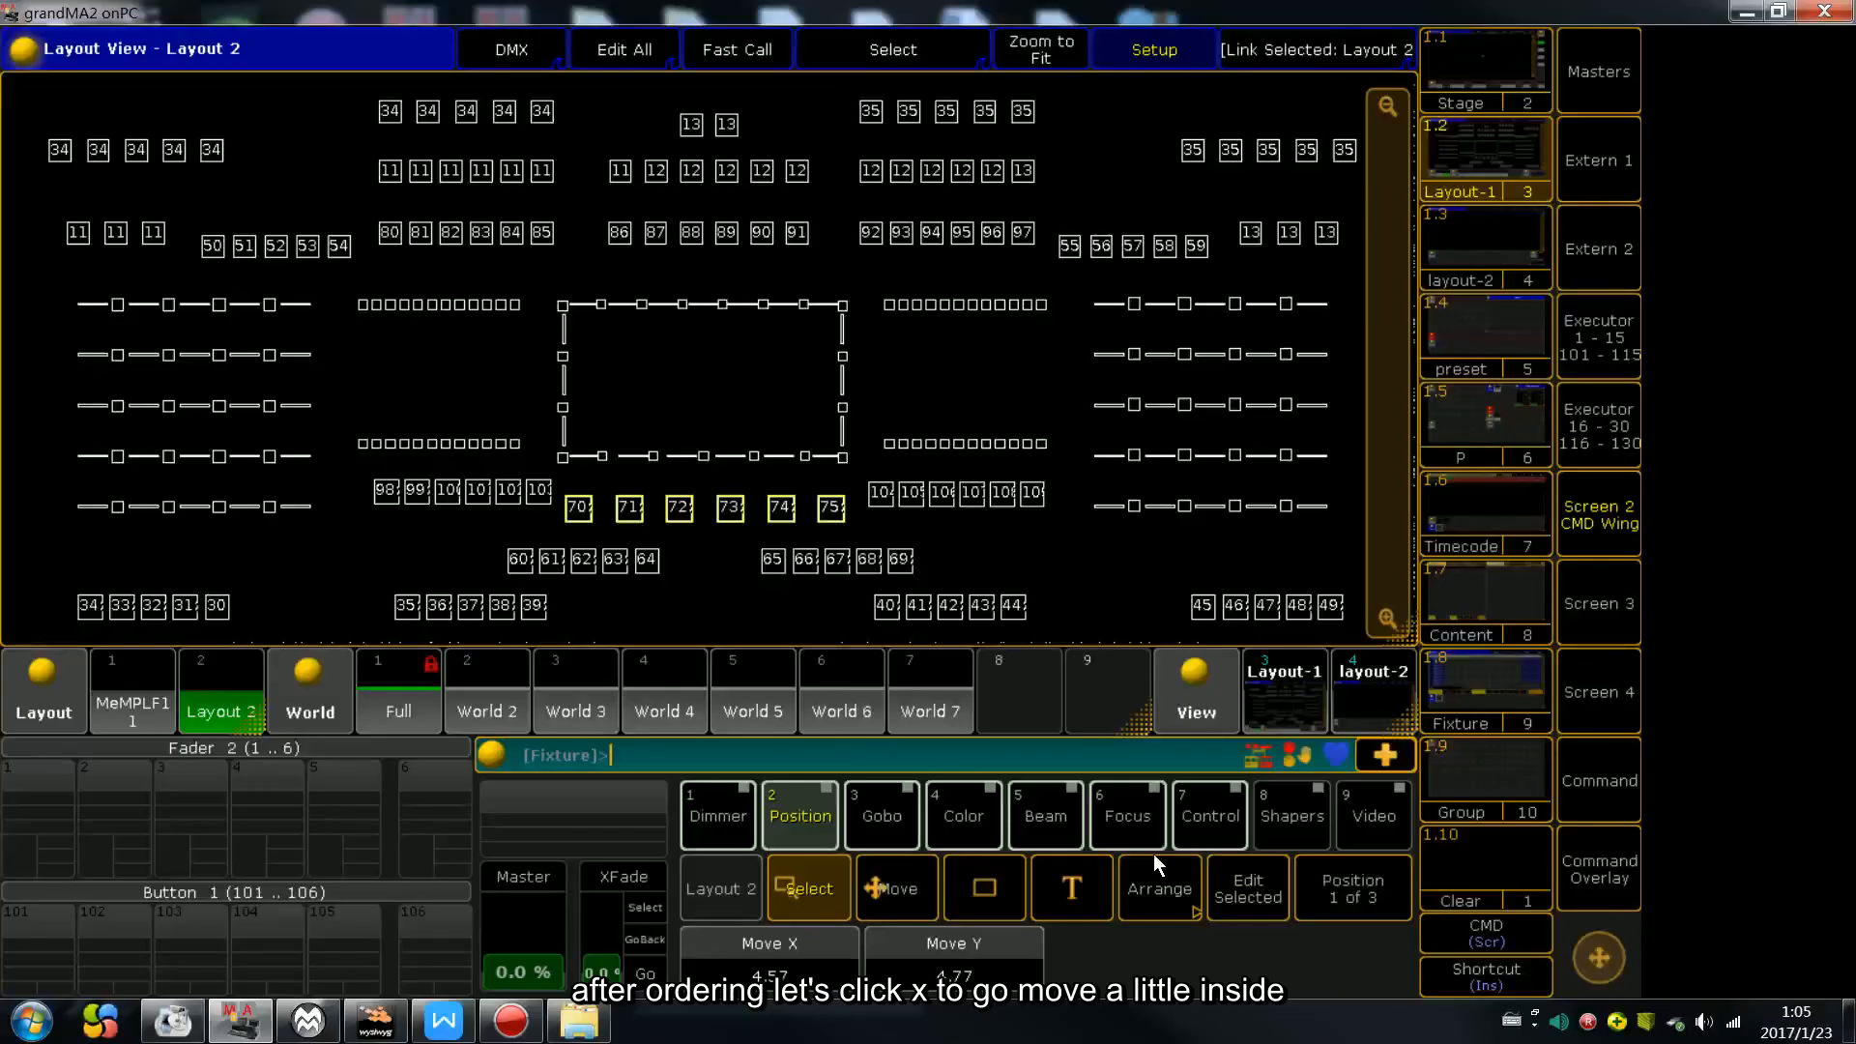
scroll(1152, 855, down, 10)
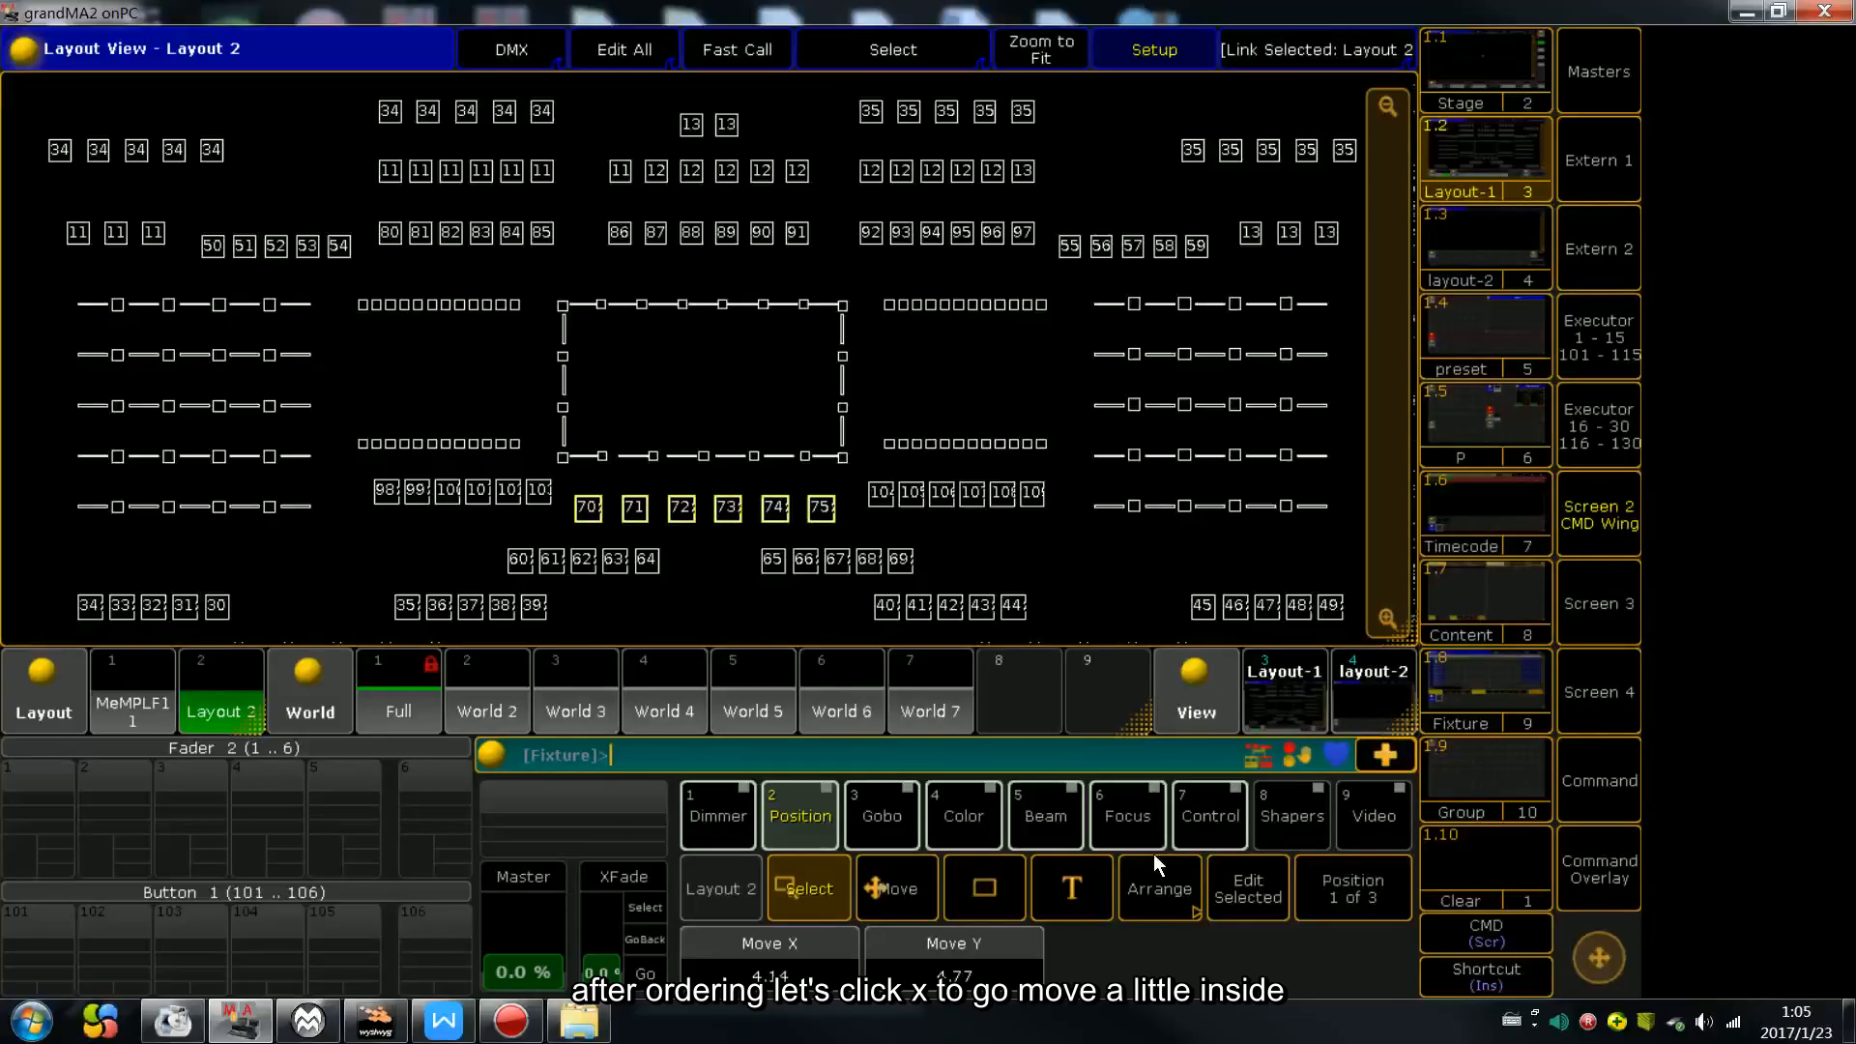
scroll(1152, 854, down, 5)
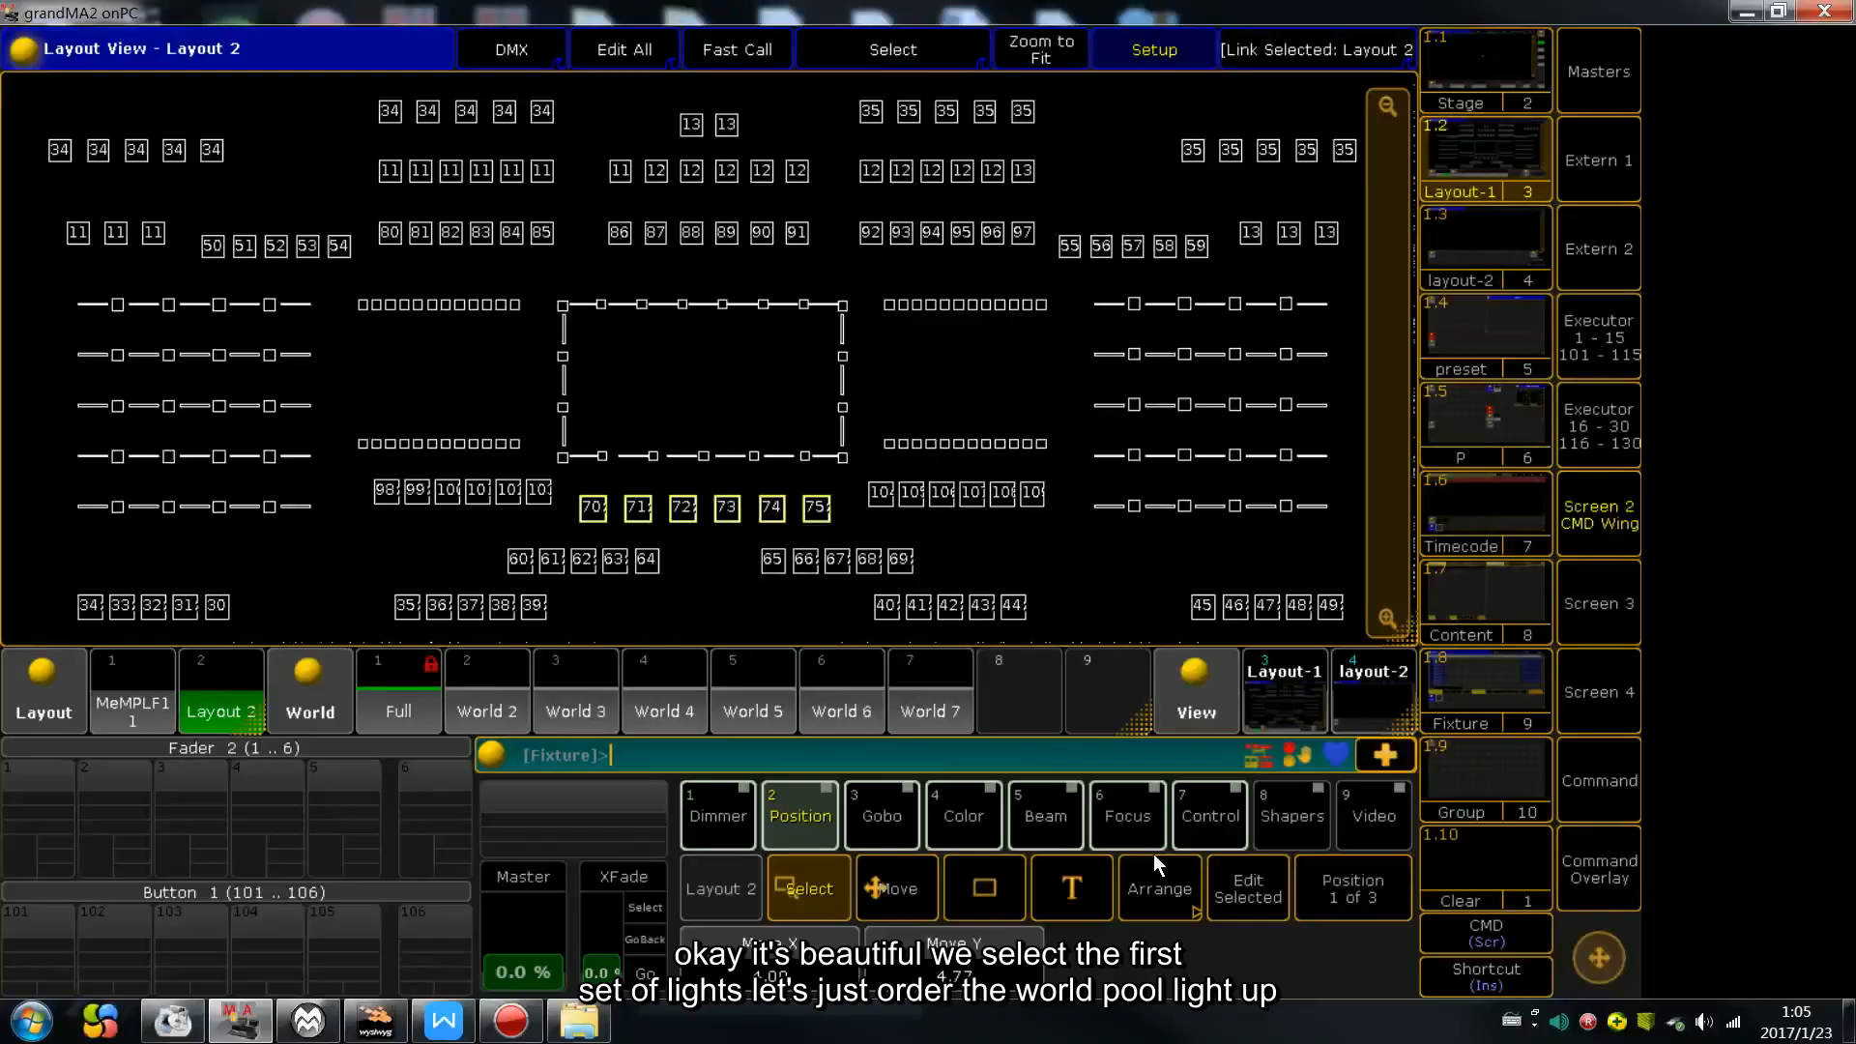
scroll(1152, 855, down, 1)
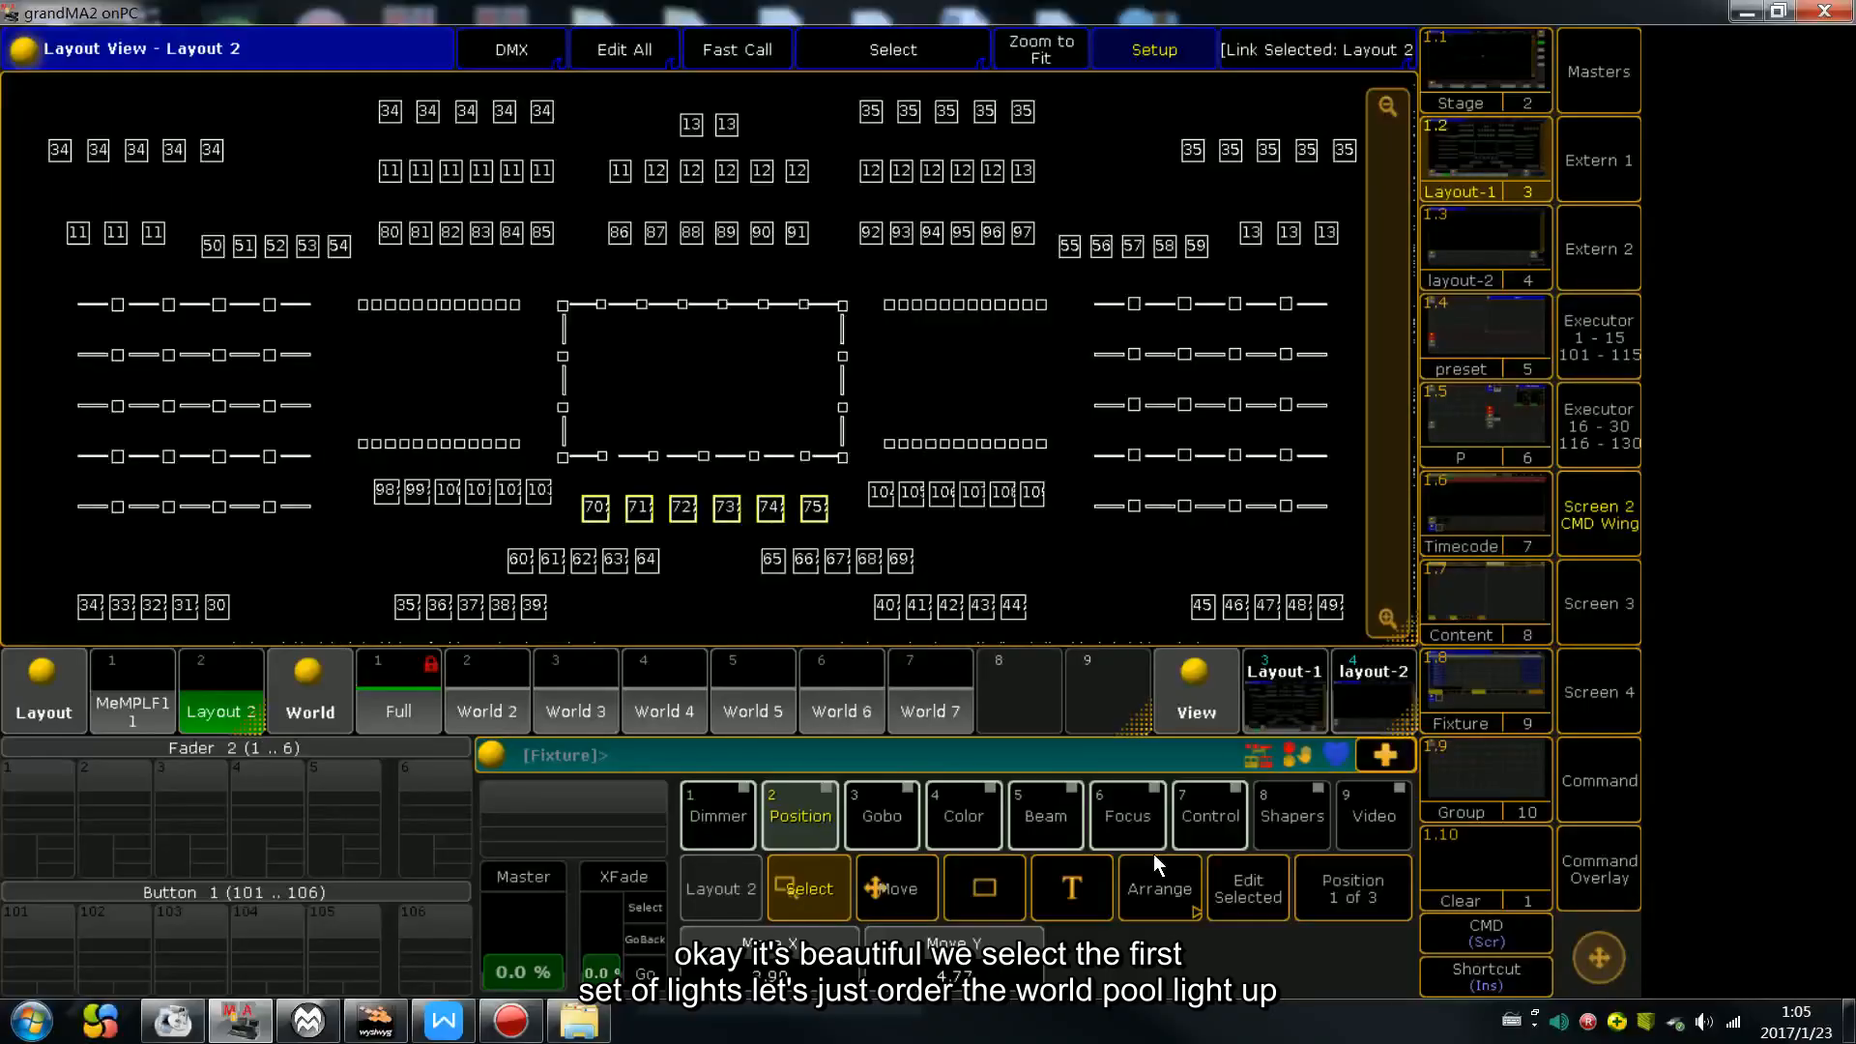
key(Escape)
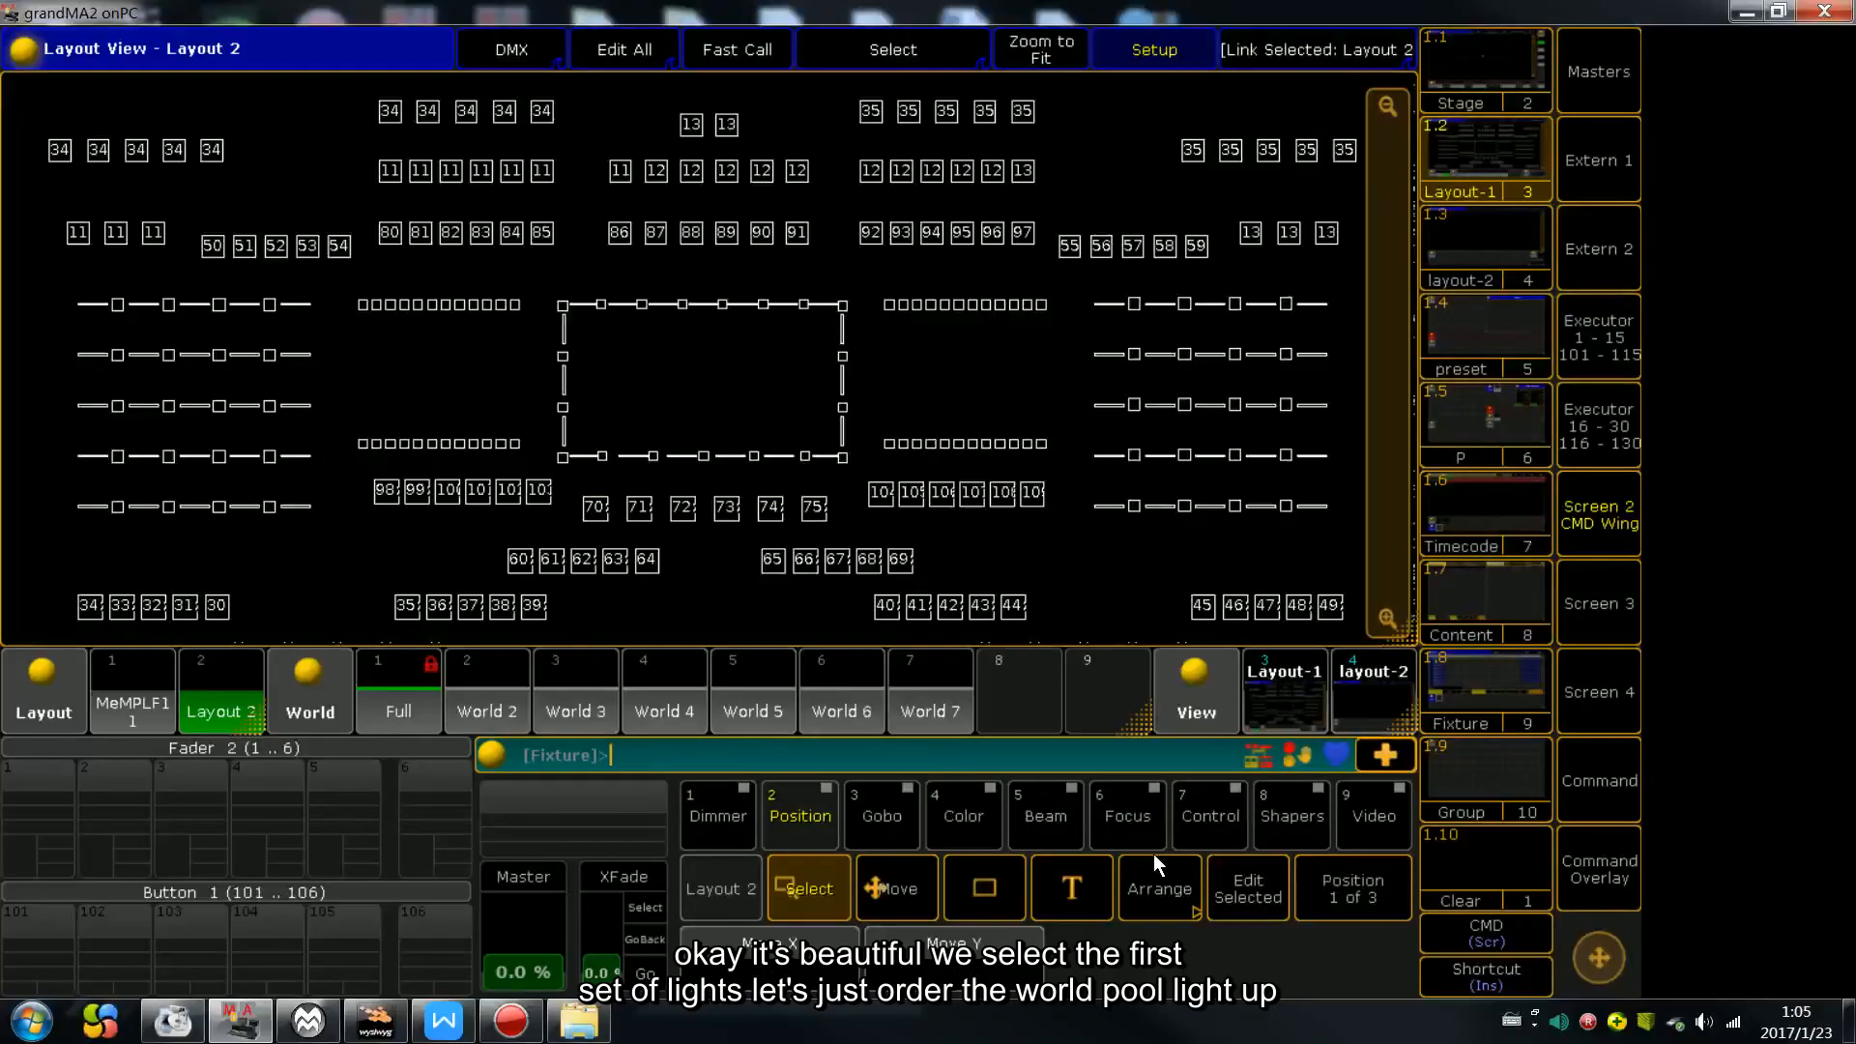
Restrict the layout to World 2 and select all its fixtures for style editing
click(509, 700)
drag(23, 78, 1371, 642)
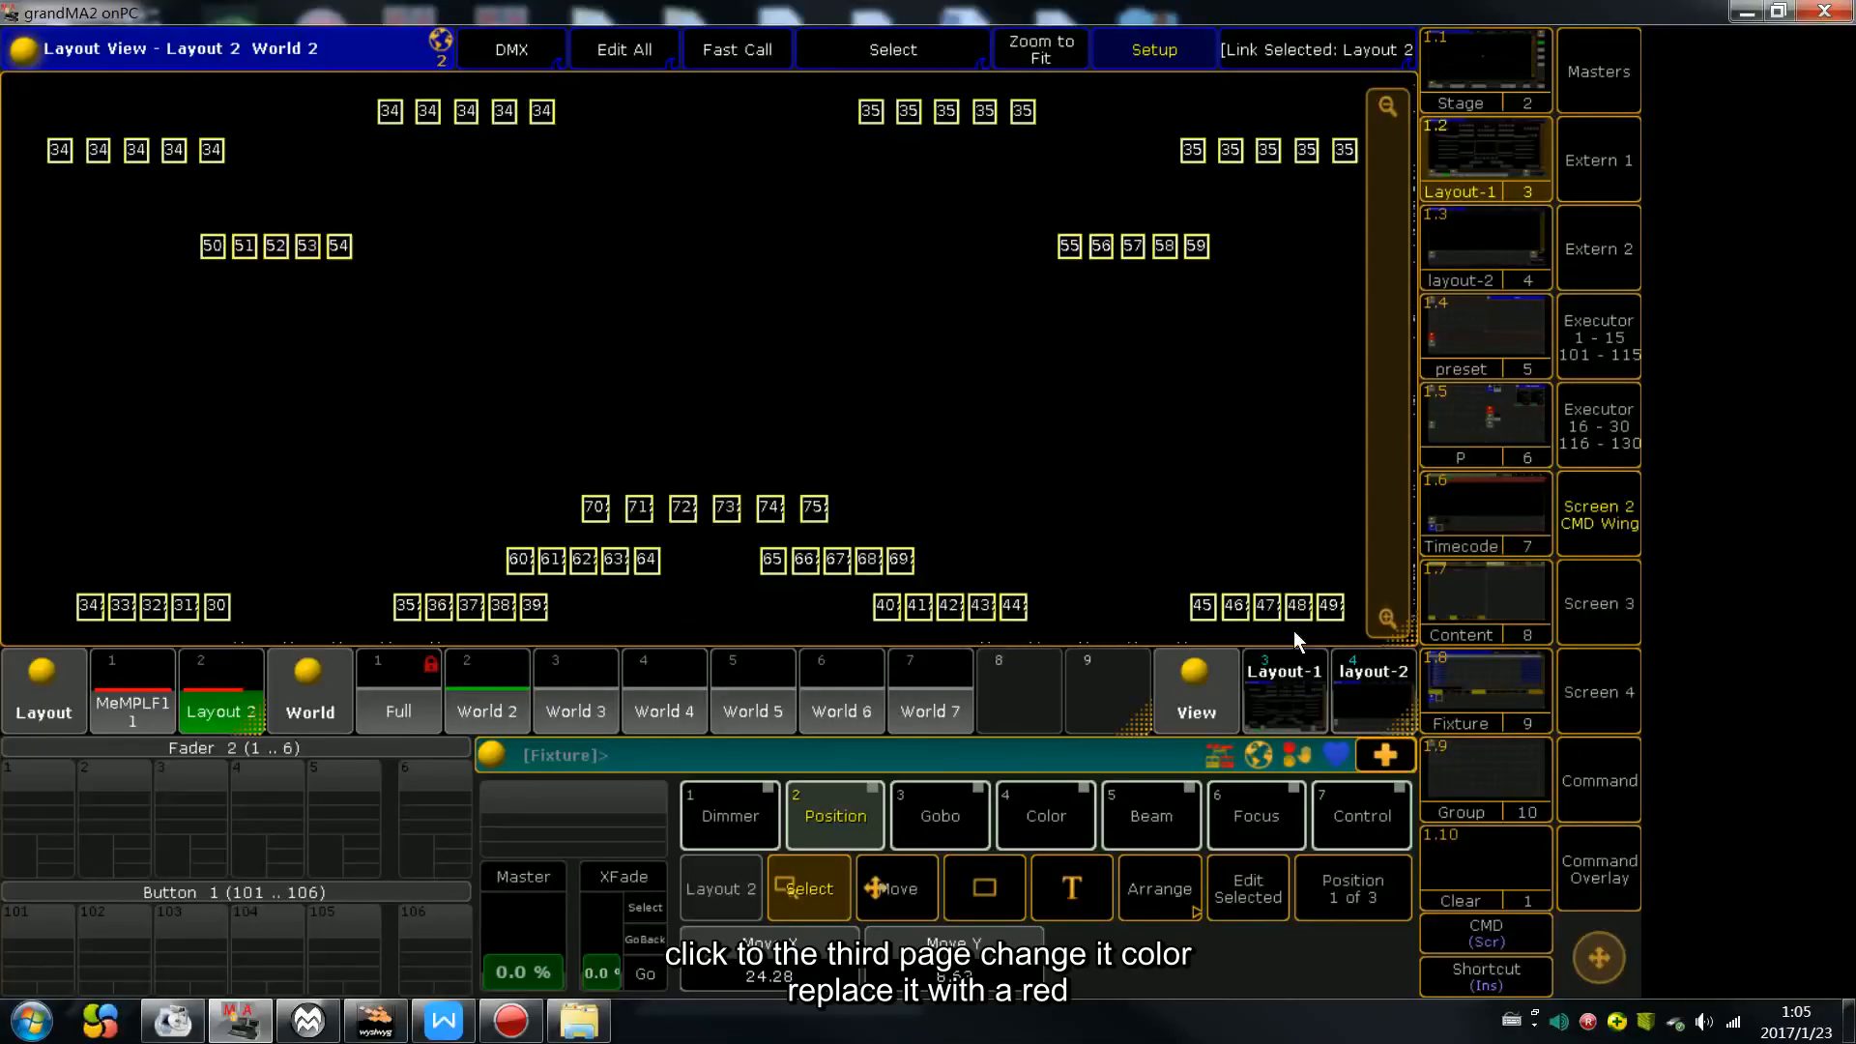
click(1353, 889)
click(1359, 896)
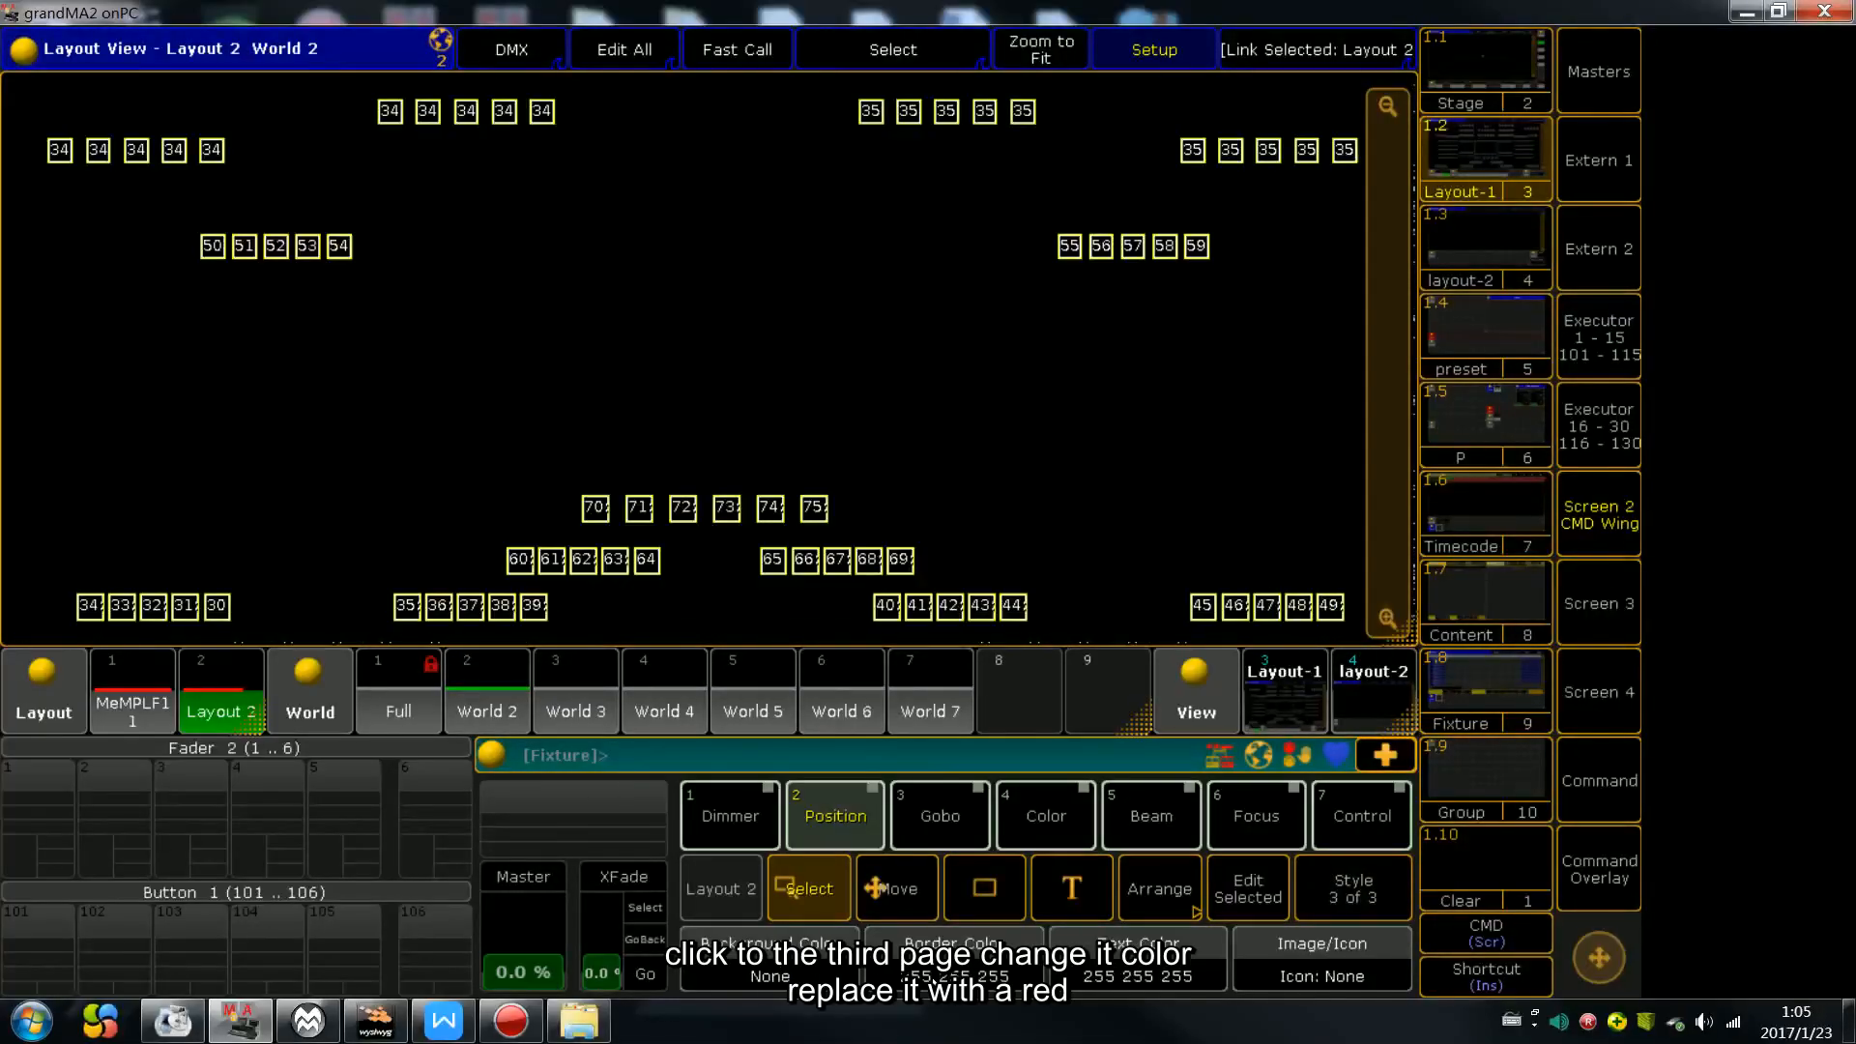
click(984, 976)
drag(1000, 443, 1038, 334)
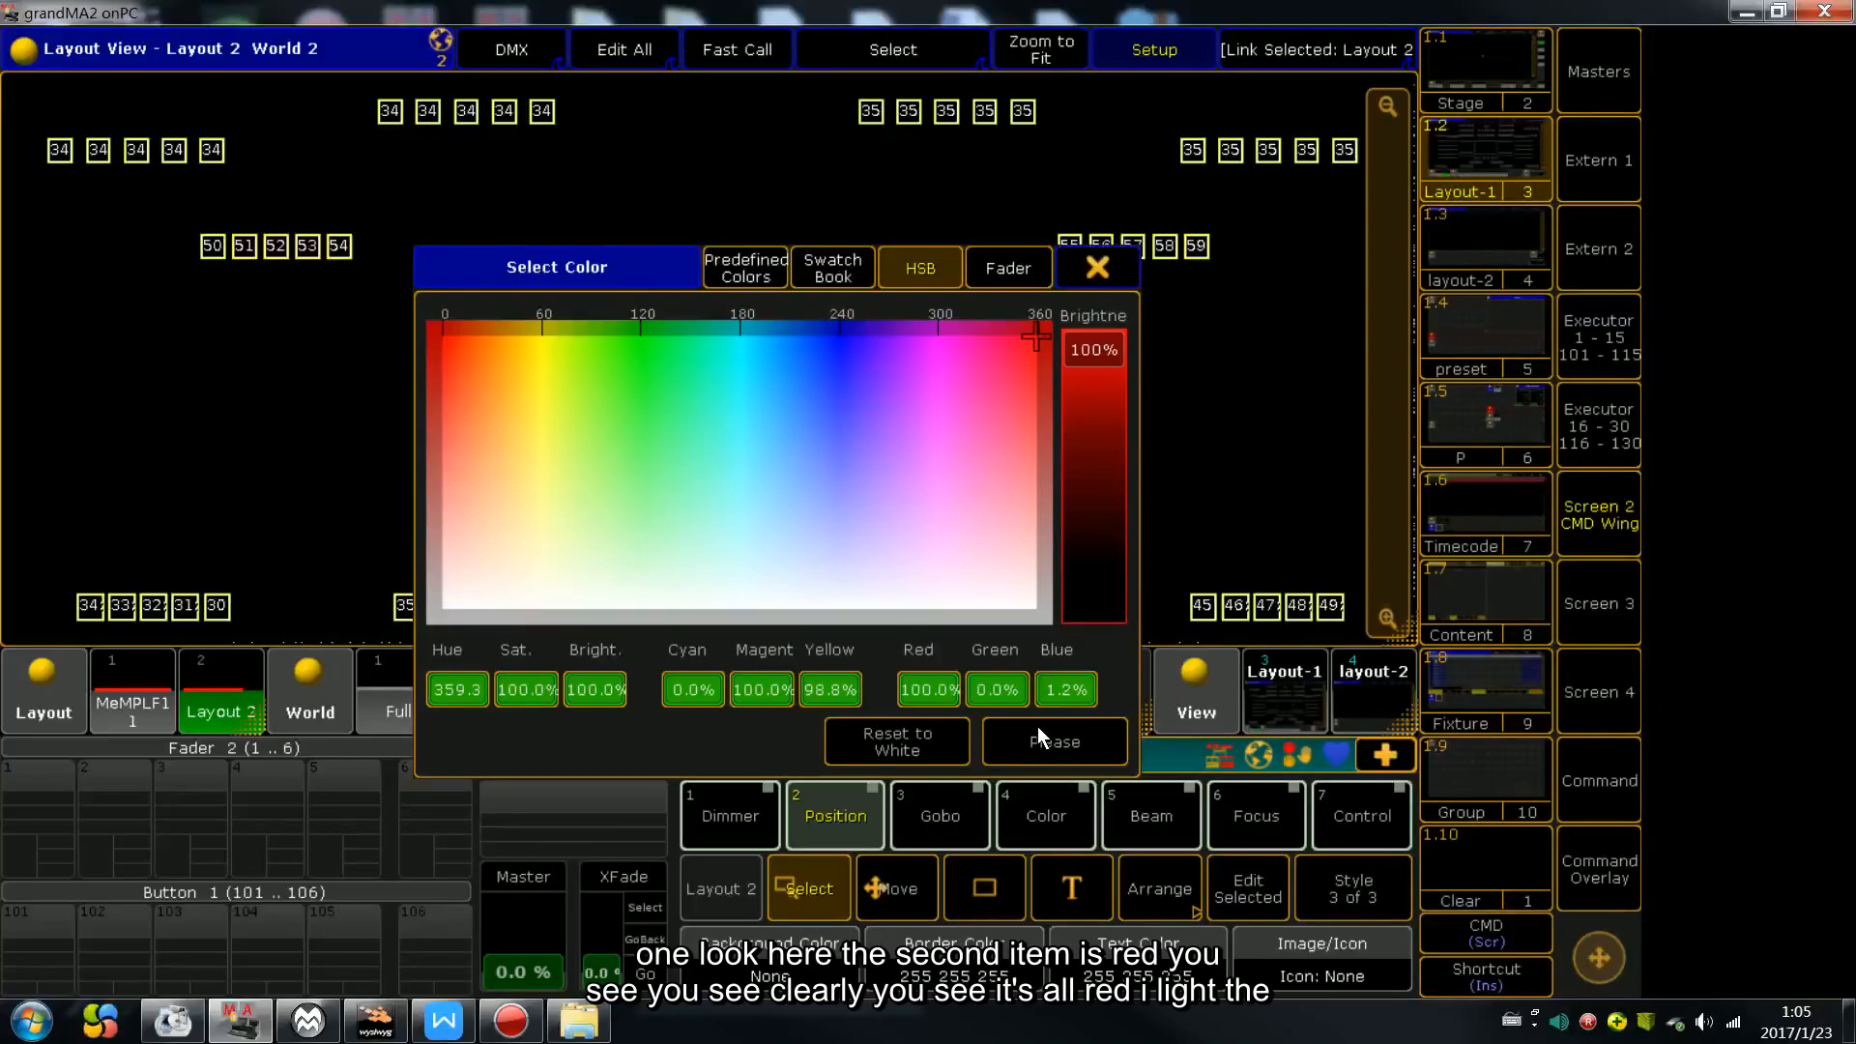
click(1095, 280)
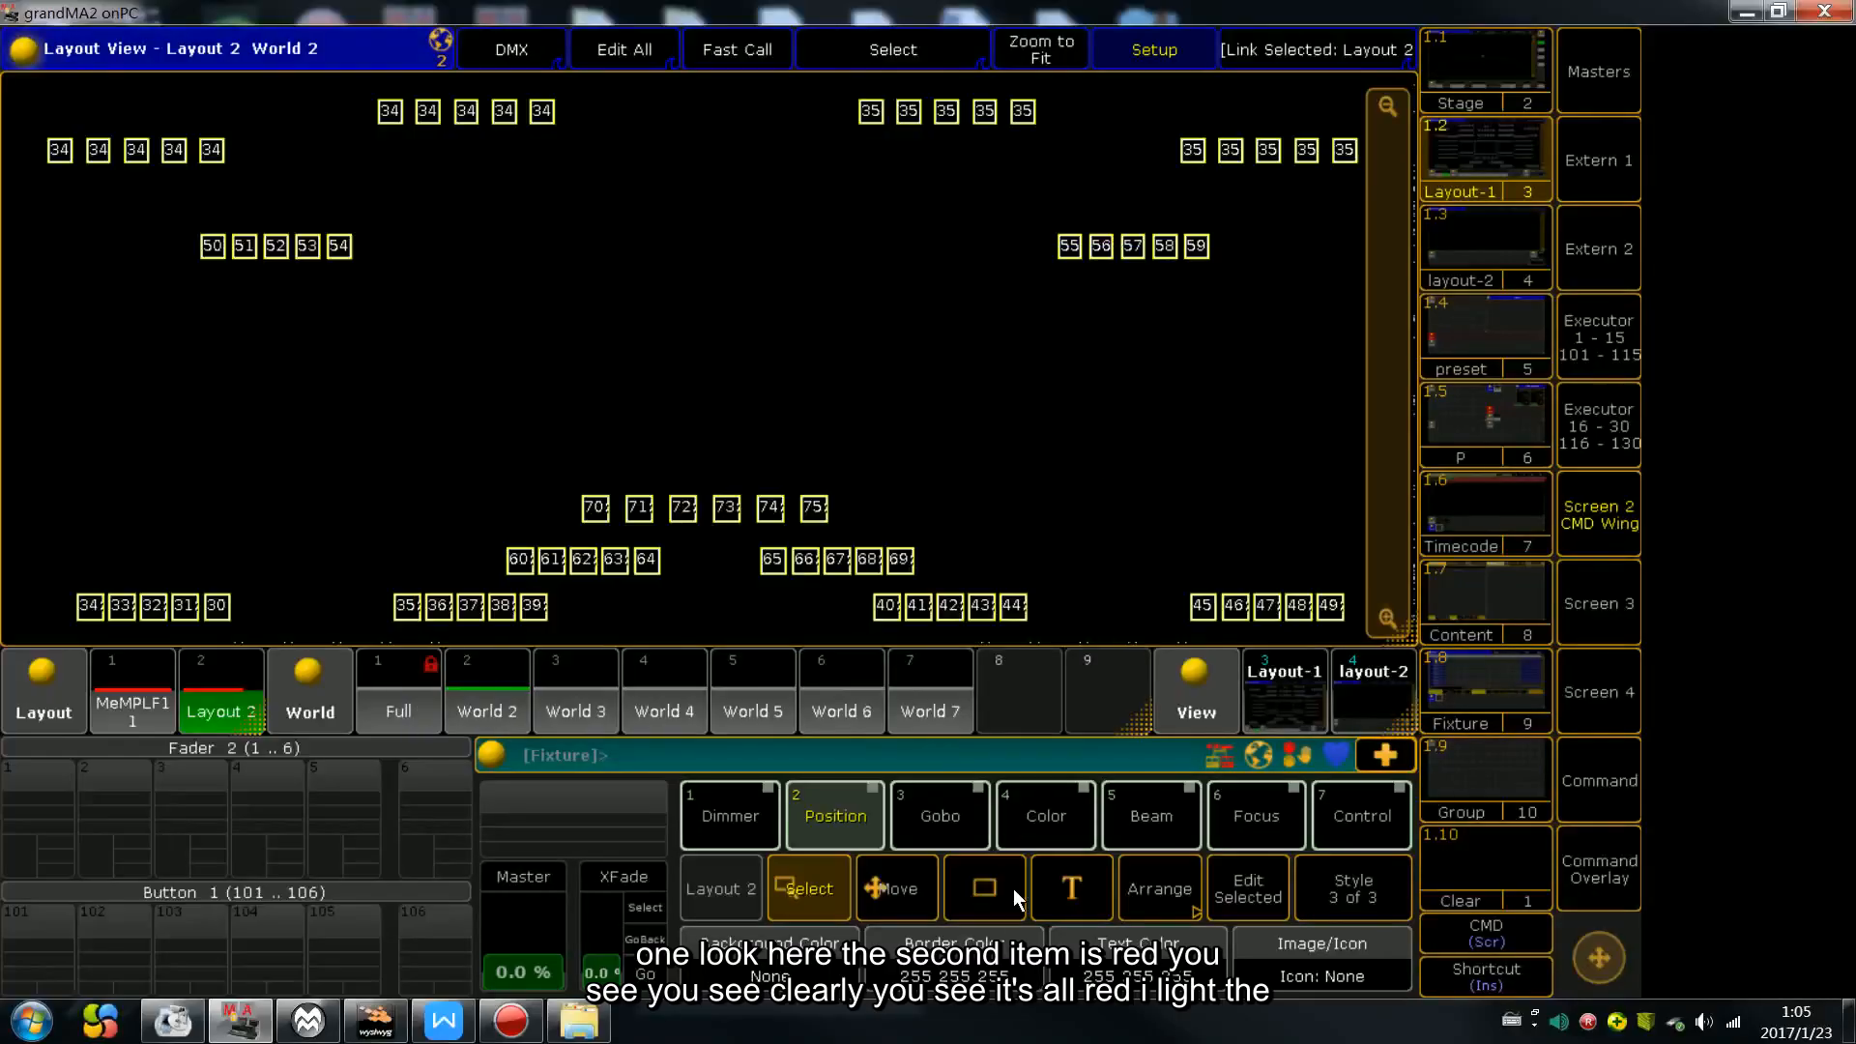
Set the border color of the selected World 2 fixtures to red and clear the selection
click(957, 966)
click(1011, 467)
click(1053, 739)
click(1216, 390)
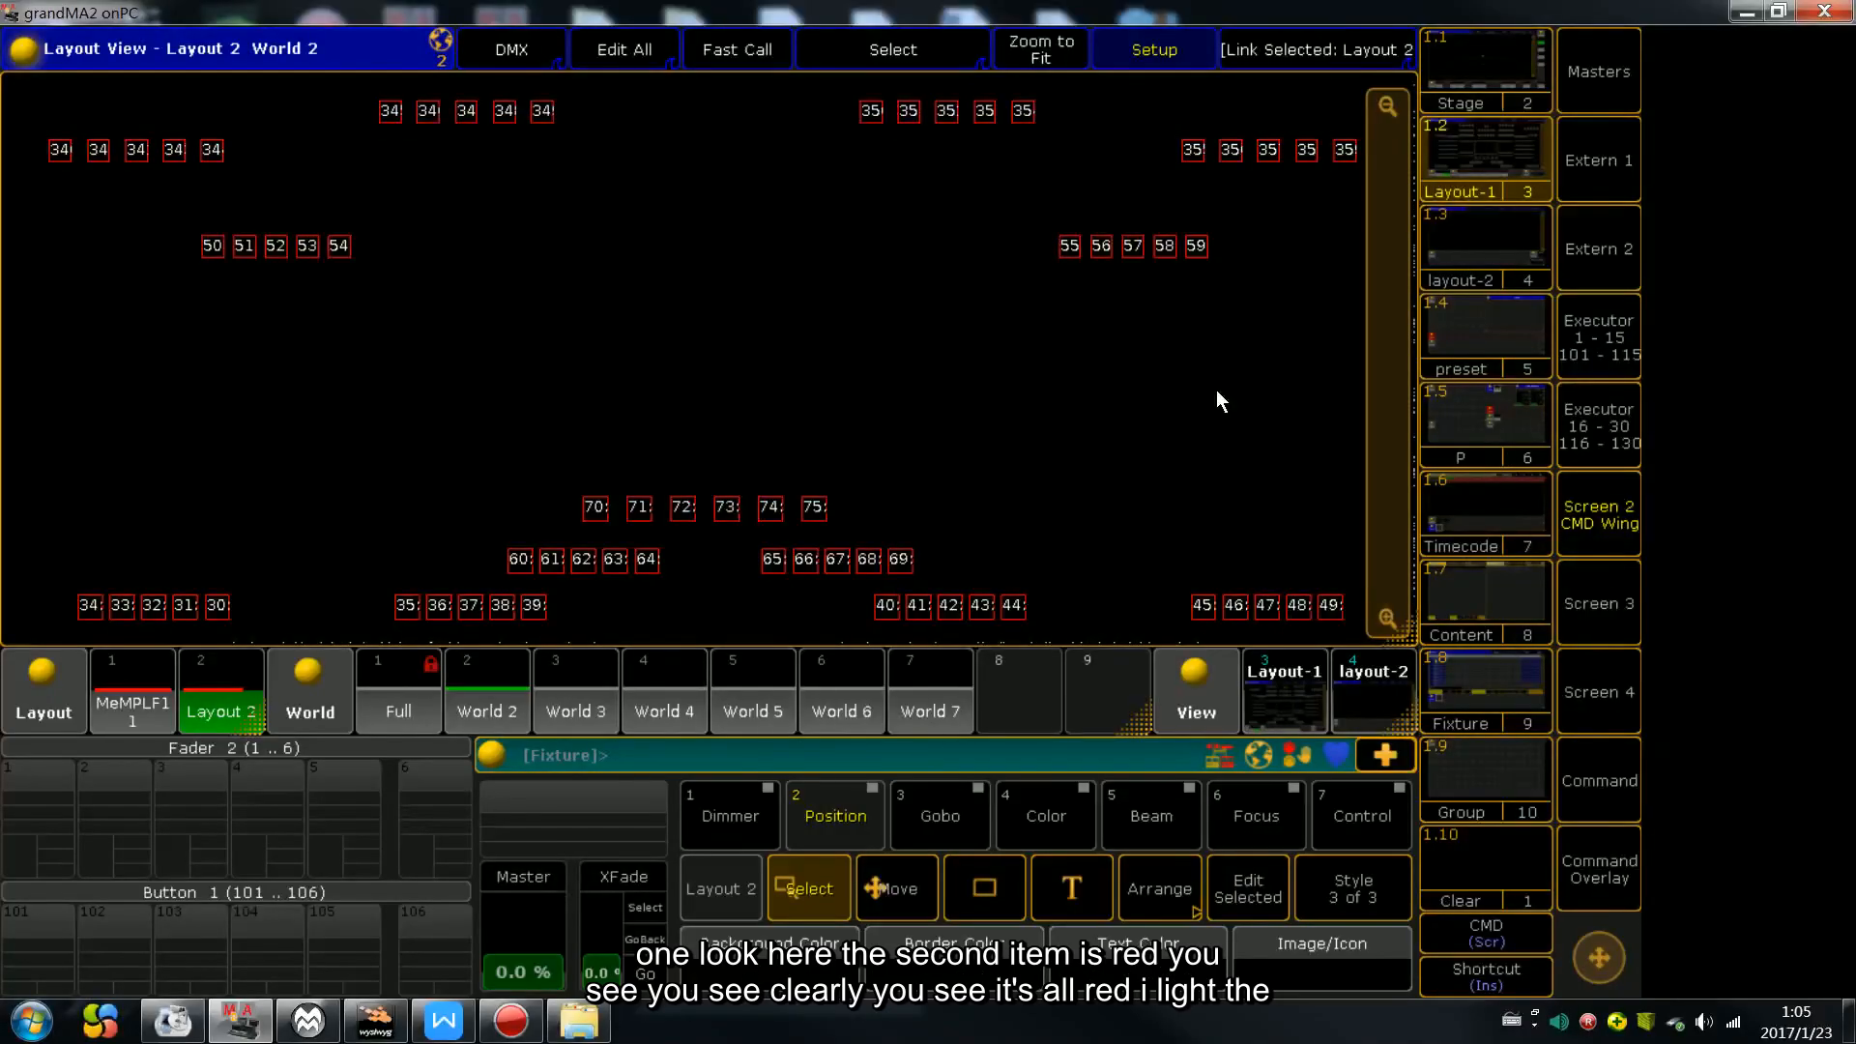
Switch the layout to World 3 and set the border color of all its fixtures to green, hue about 122
click(578, 696)
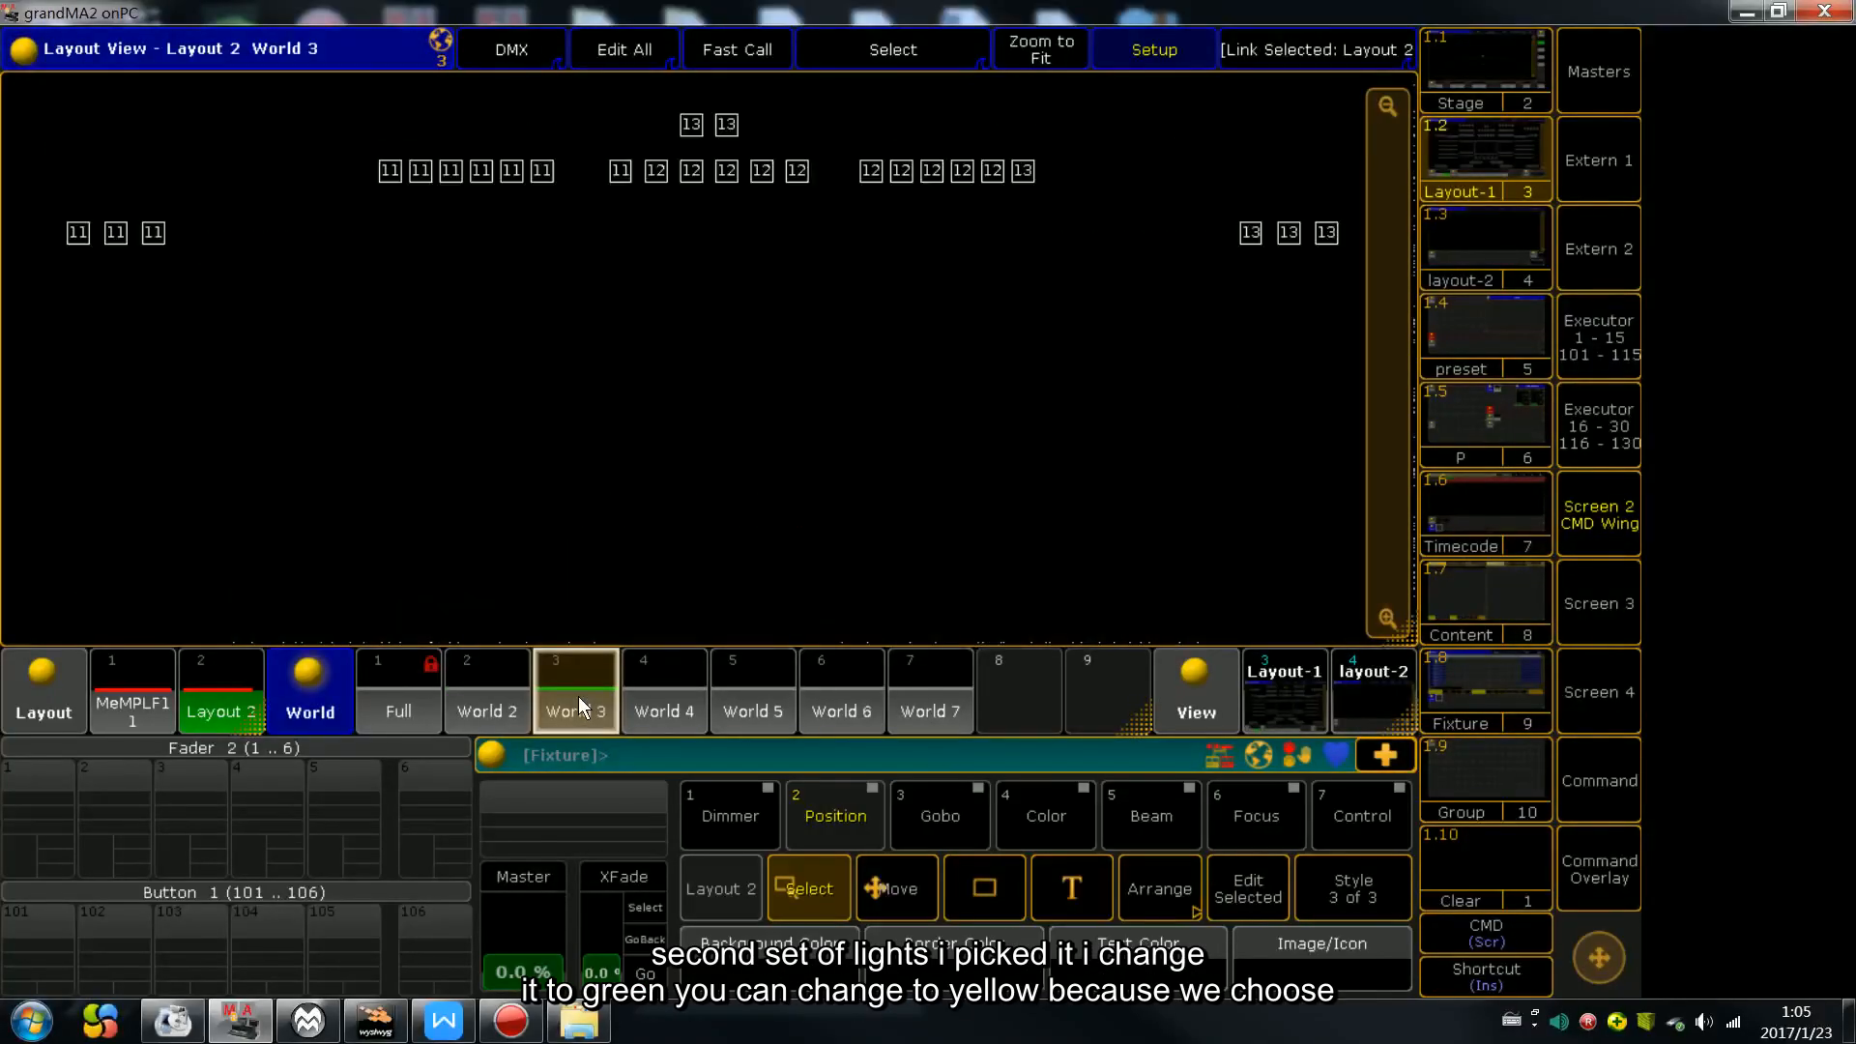
drag(33, 93, 1326, 301)
click(1017, 933)
drag(650, 367, 643, 317)
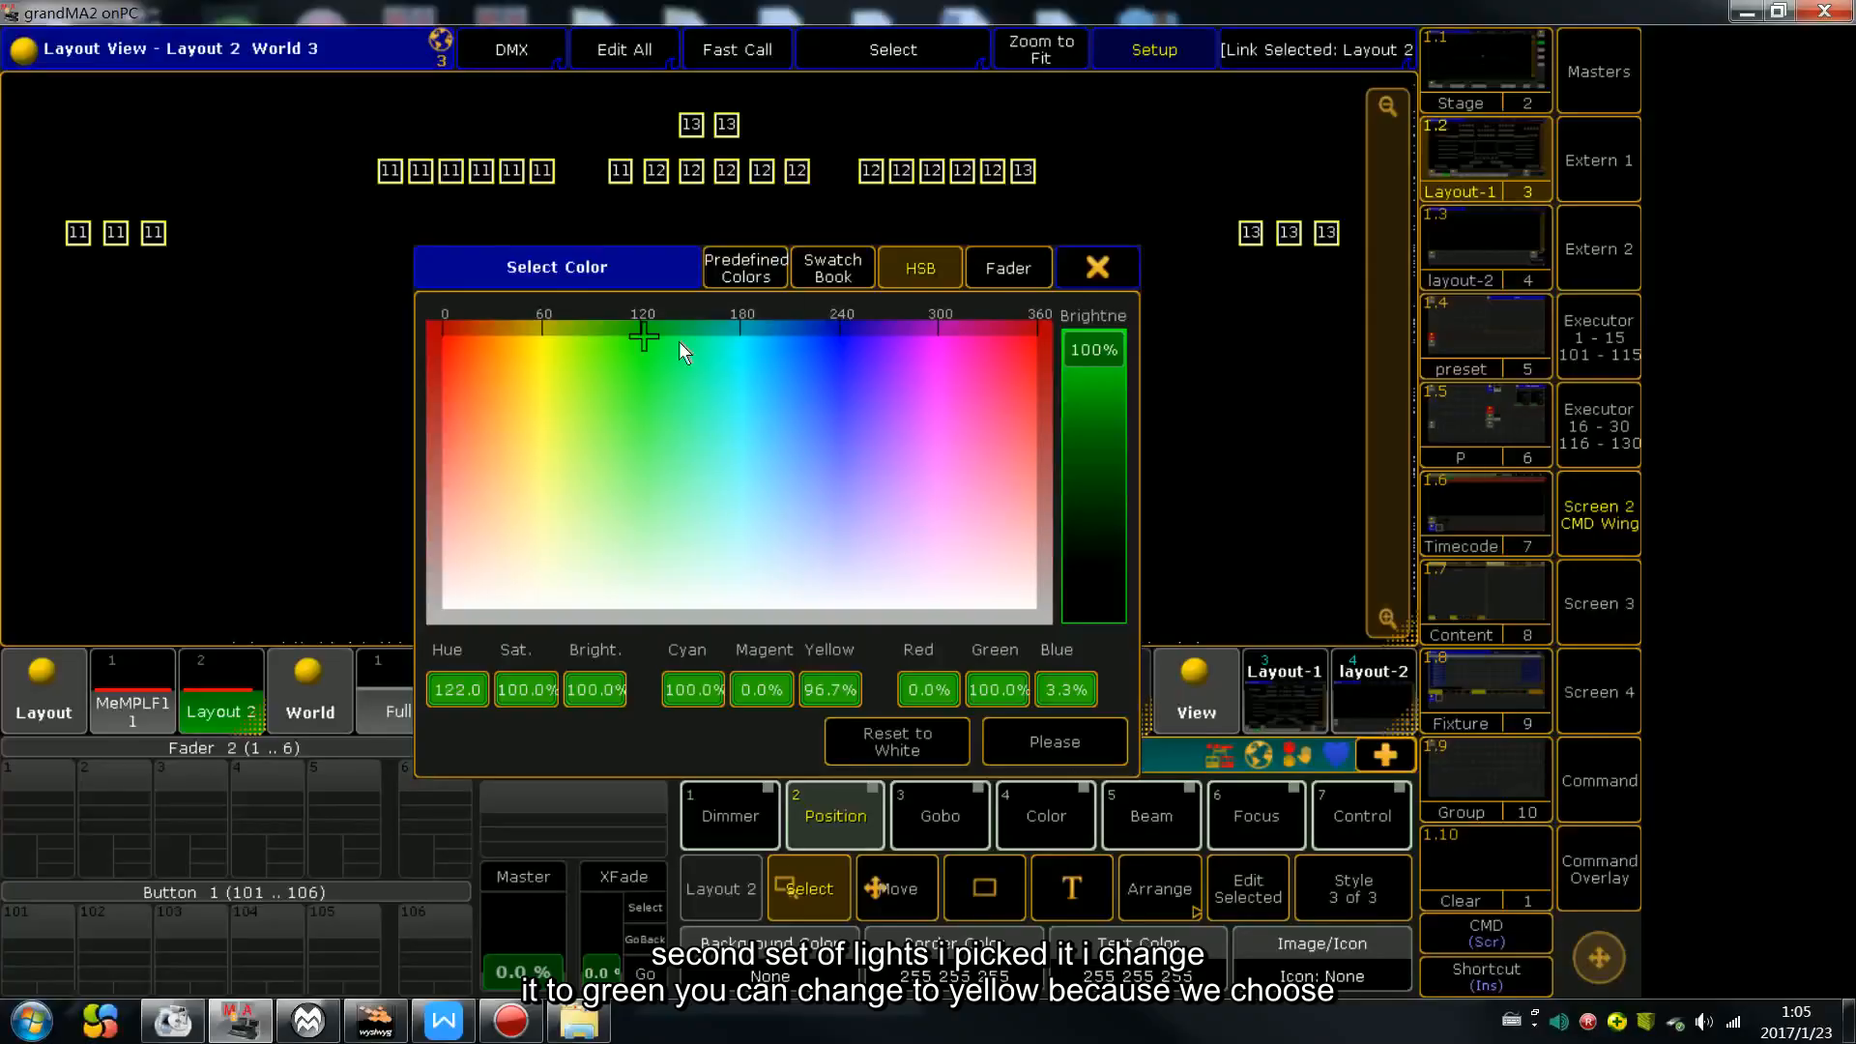
click(1019, 746)
click(847, 287)
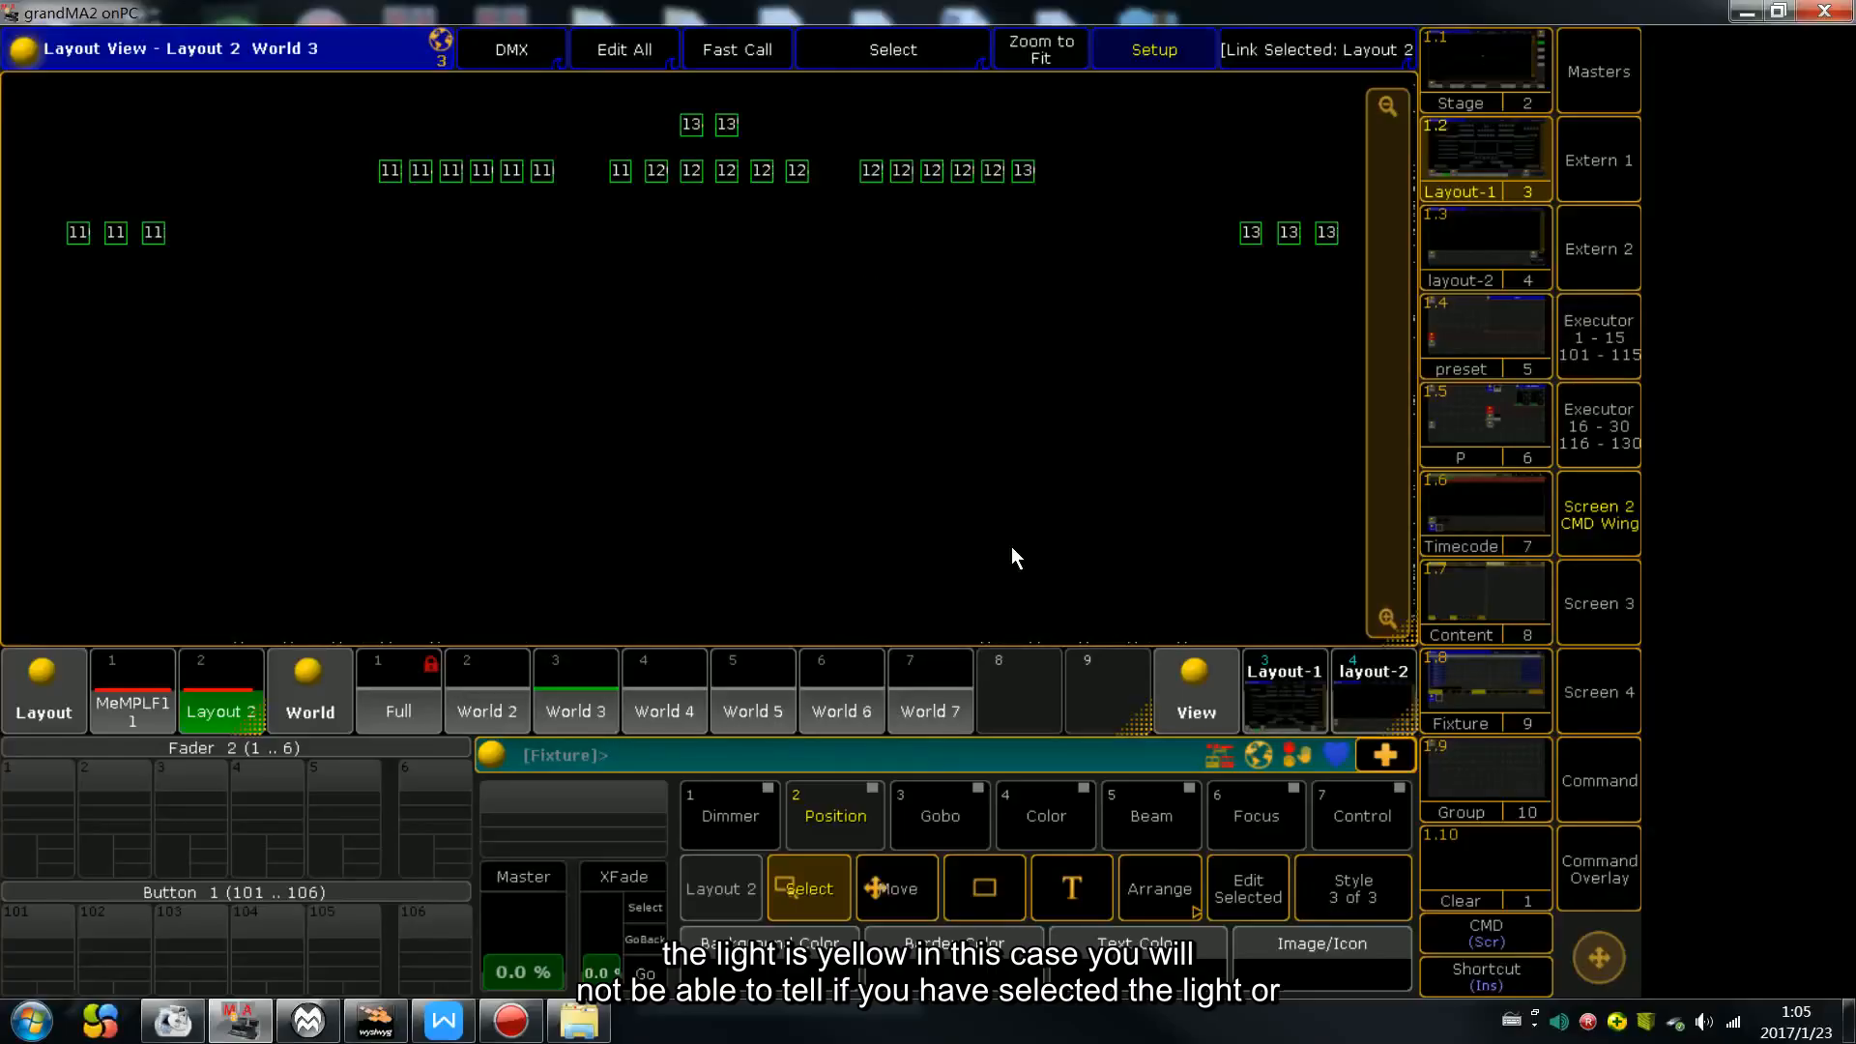
Switch the layout to World 4 and set the border color of all its fixtures to orange, hue about 33
click(659, 667)
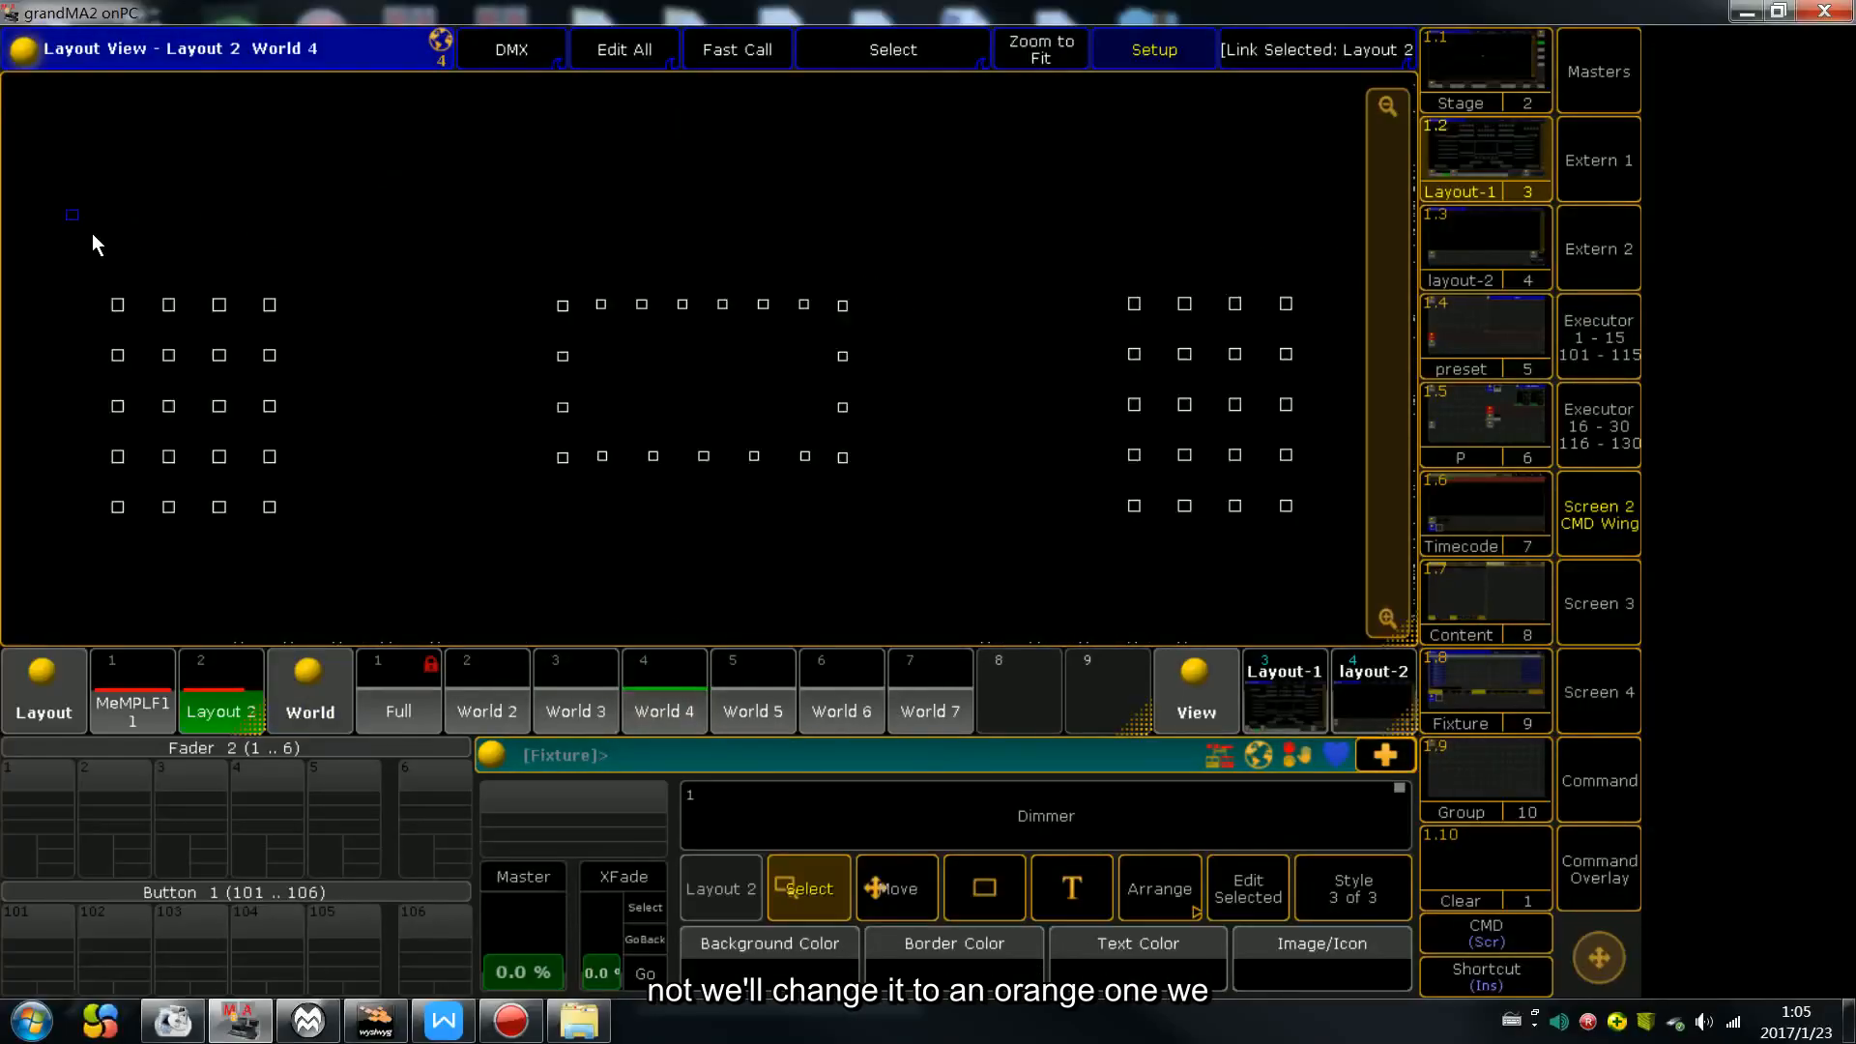
drag(91, 234, 1295, 530)
click(954, 952)
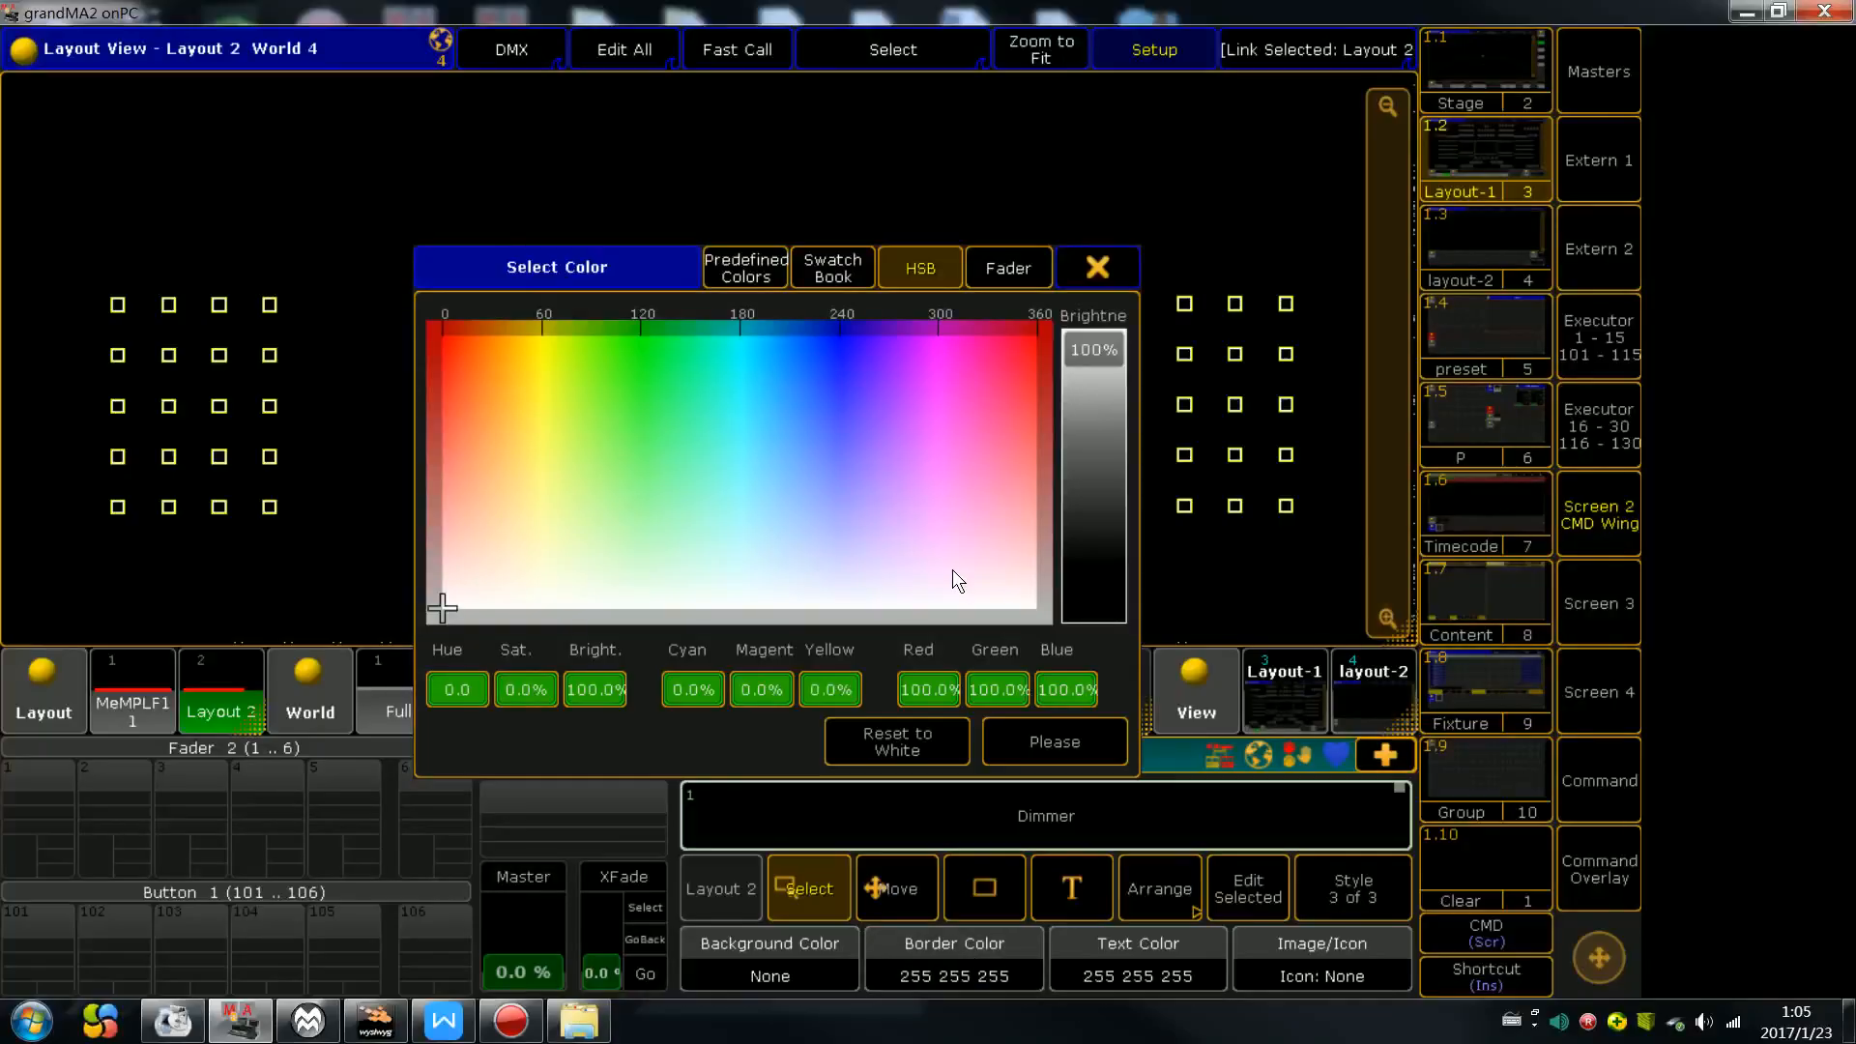
drag(953, 570, 500, 334)
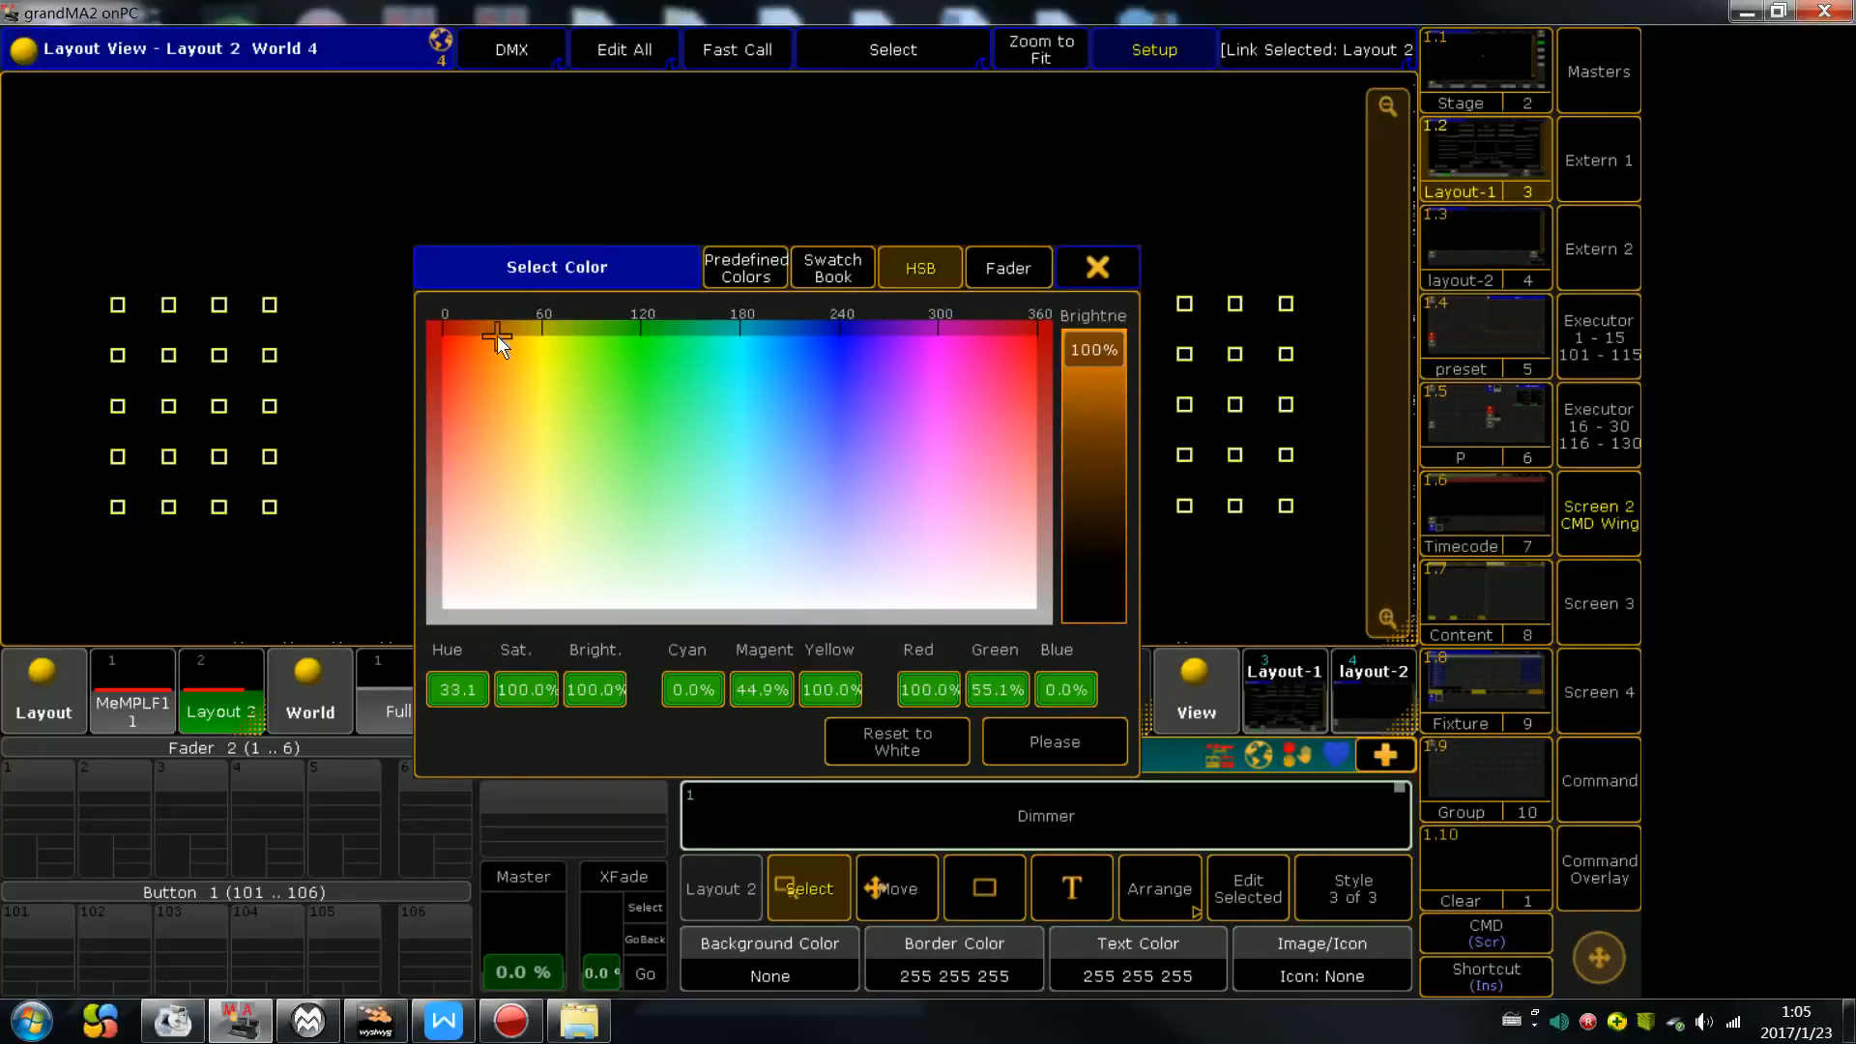
click(1063, 741)
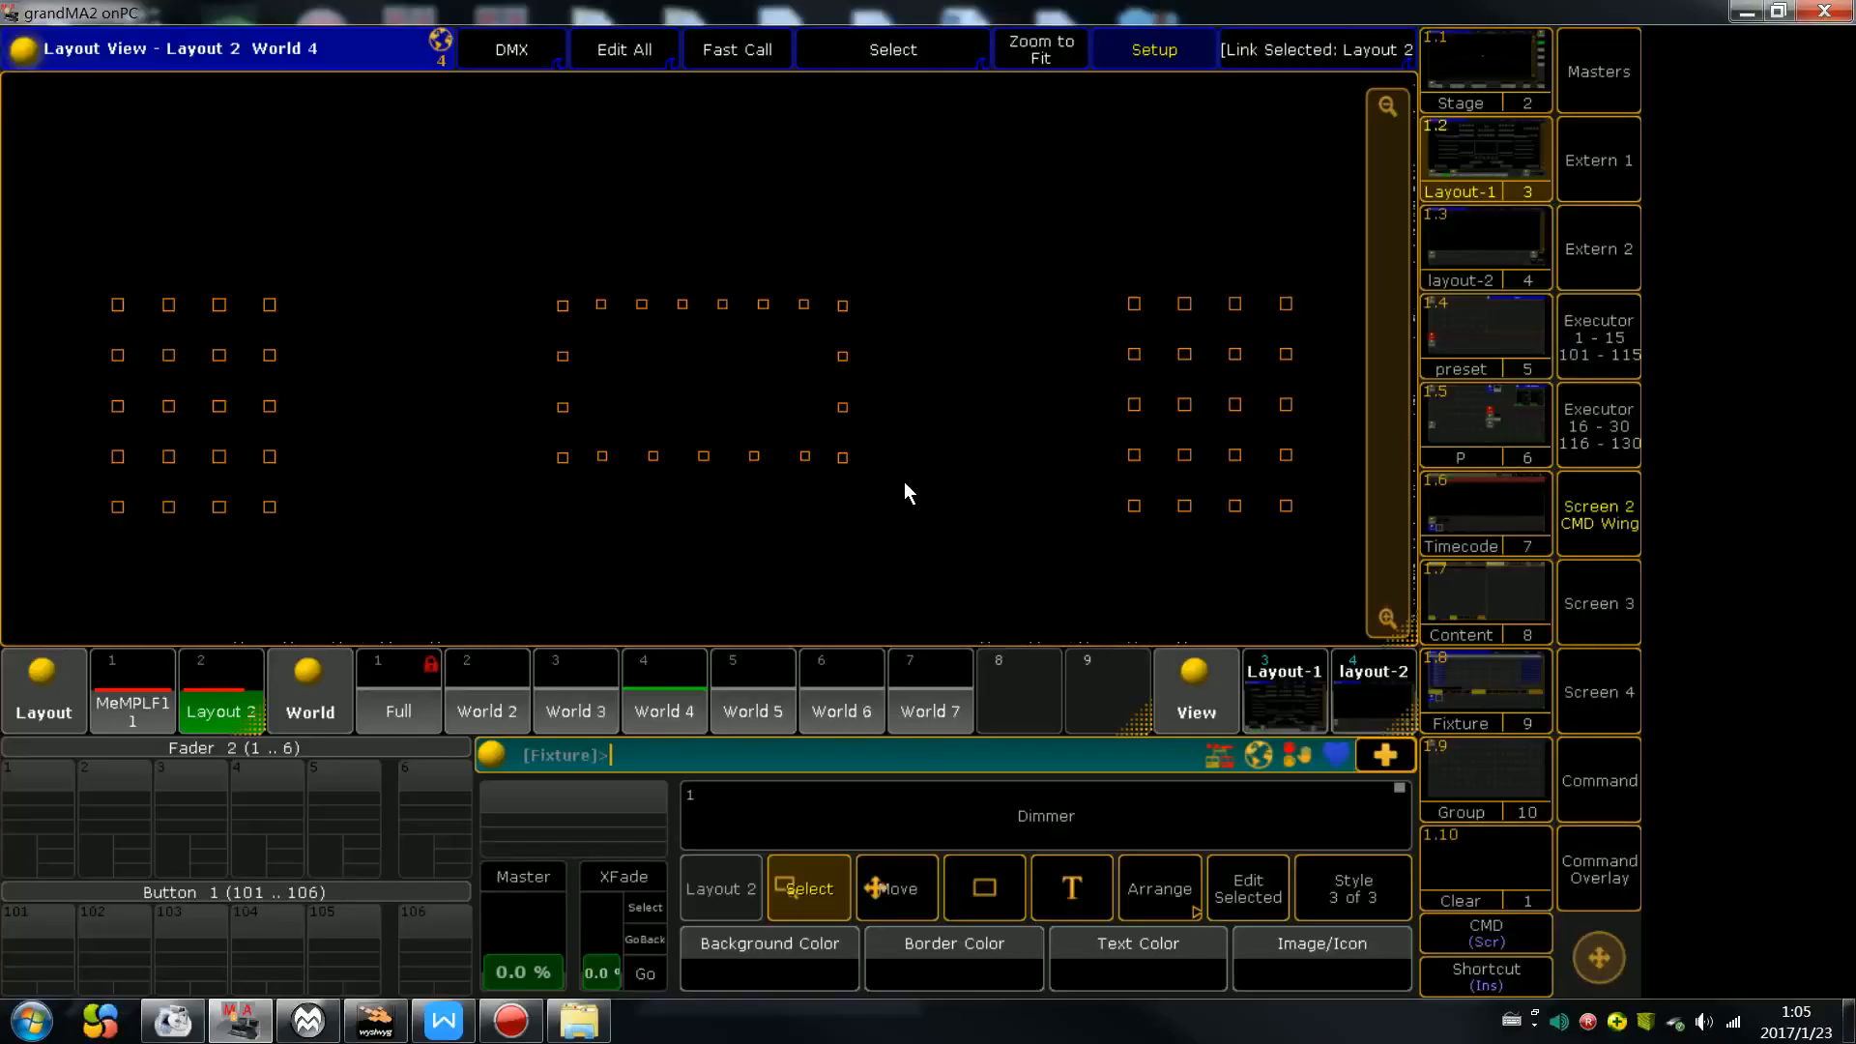
Switch the layout to World 5 and set the border color of all its fixtures to sky blue, RGB 0 248 255
click(742, 714)
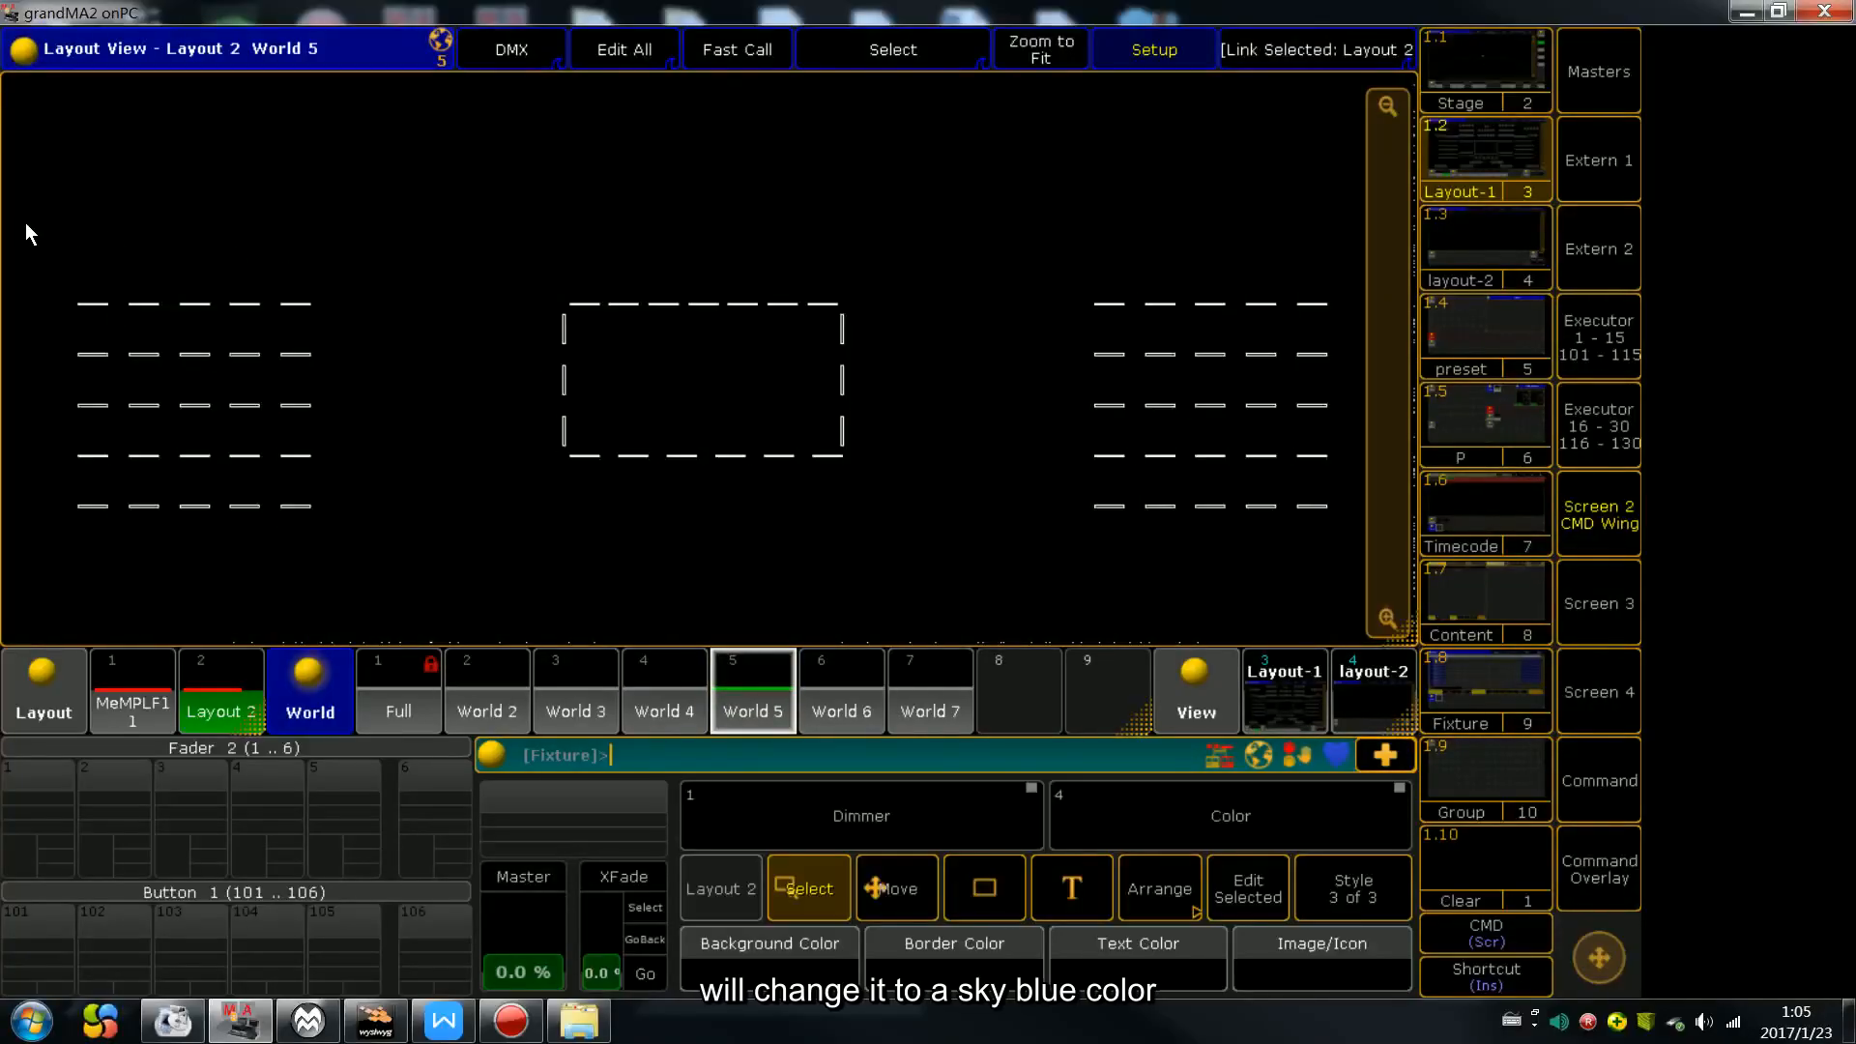
drag(25, 232, 1351, 559)
click(990, 971)
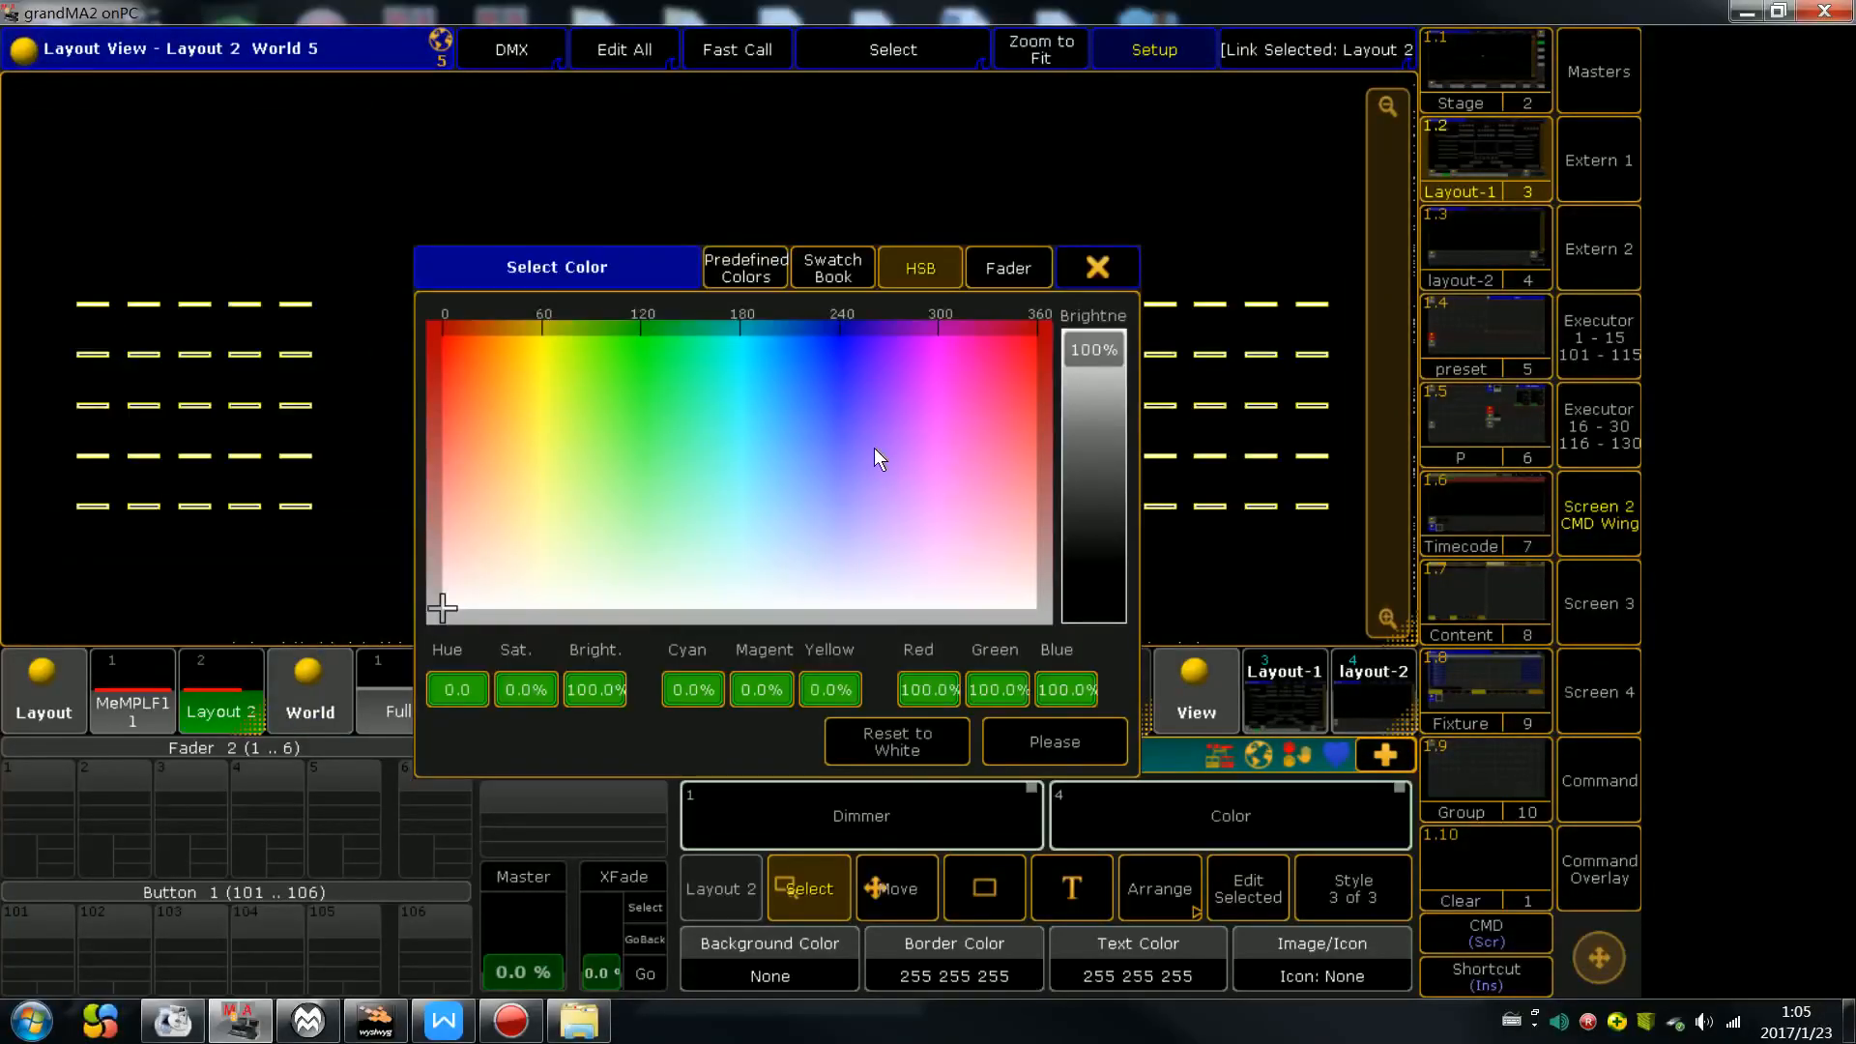
drag(874, 448, 743, 321)
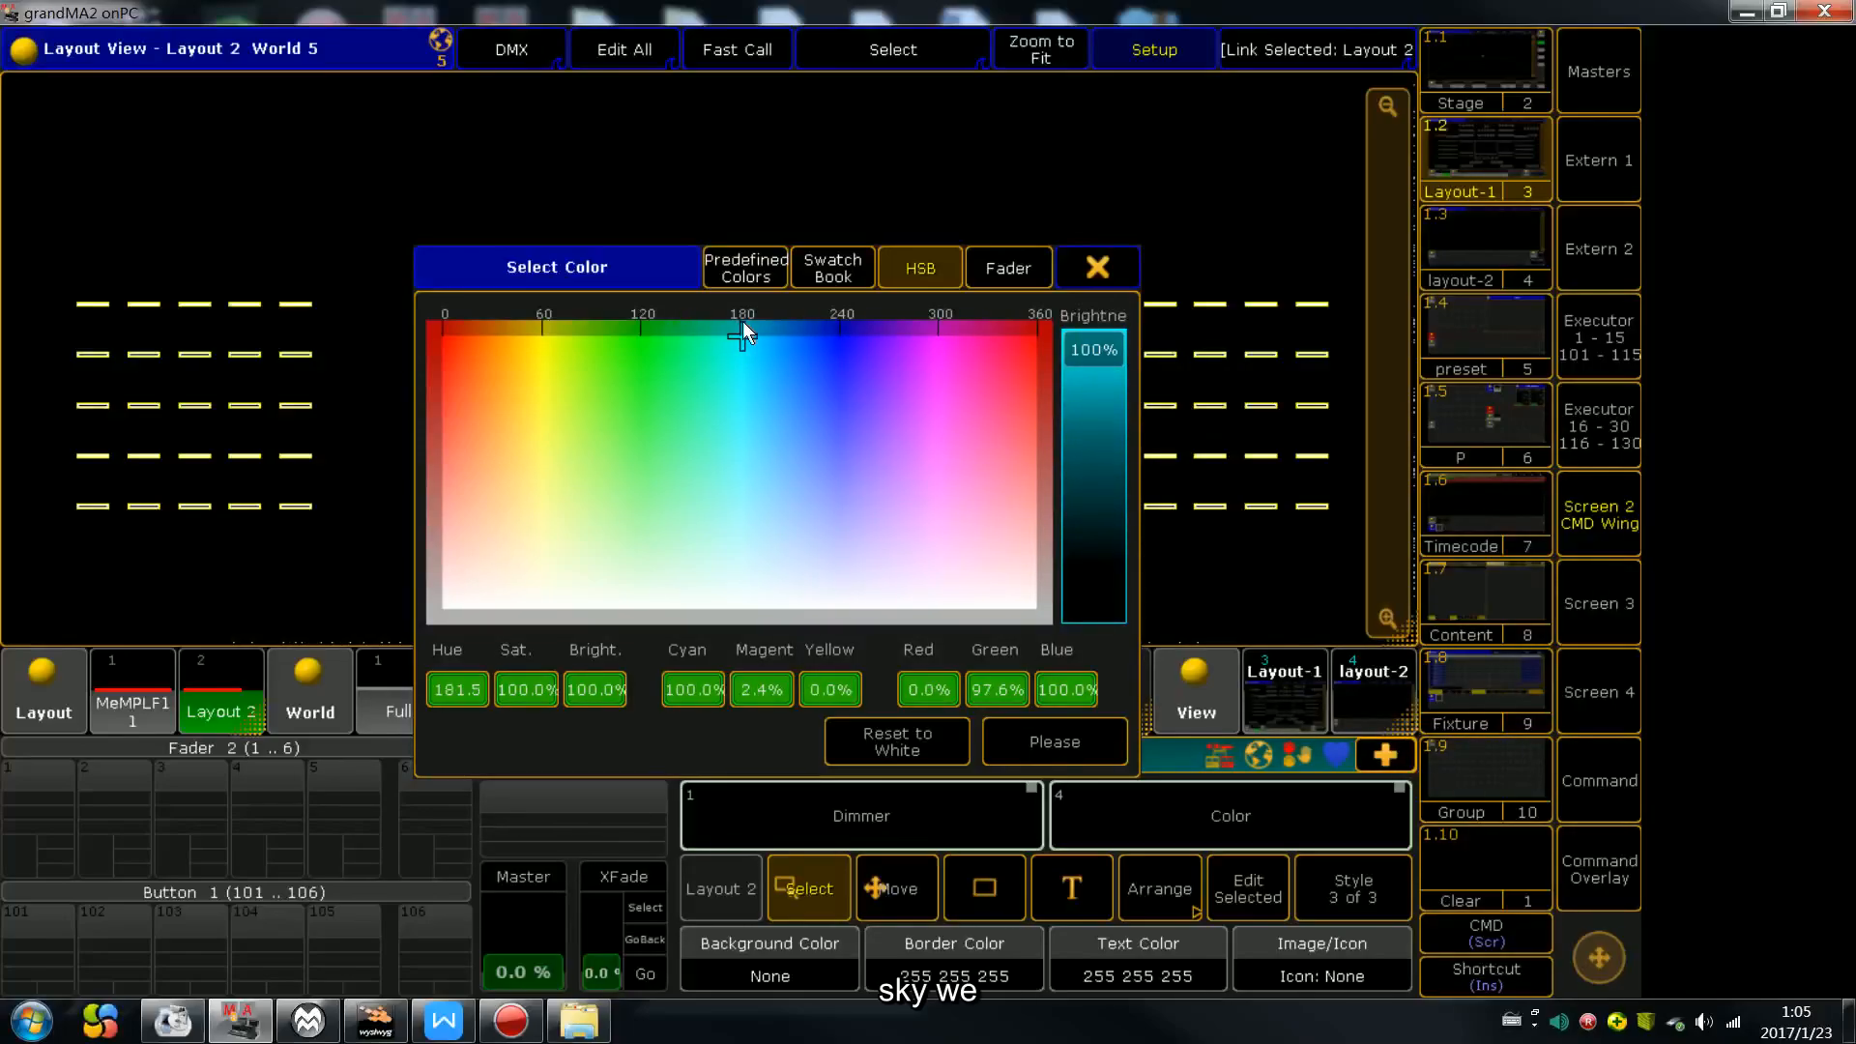
click(1086, 733)
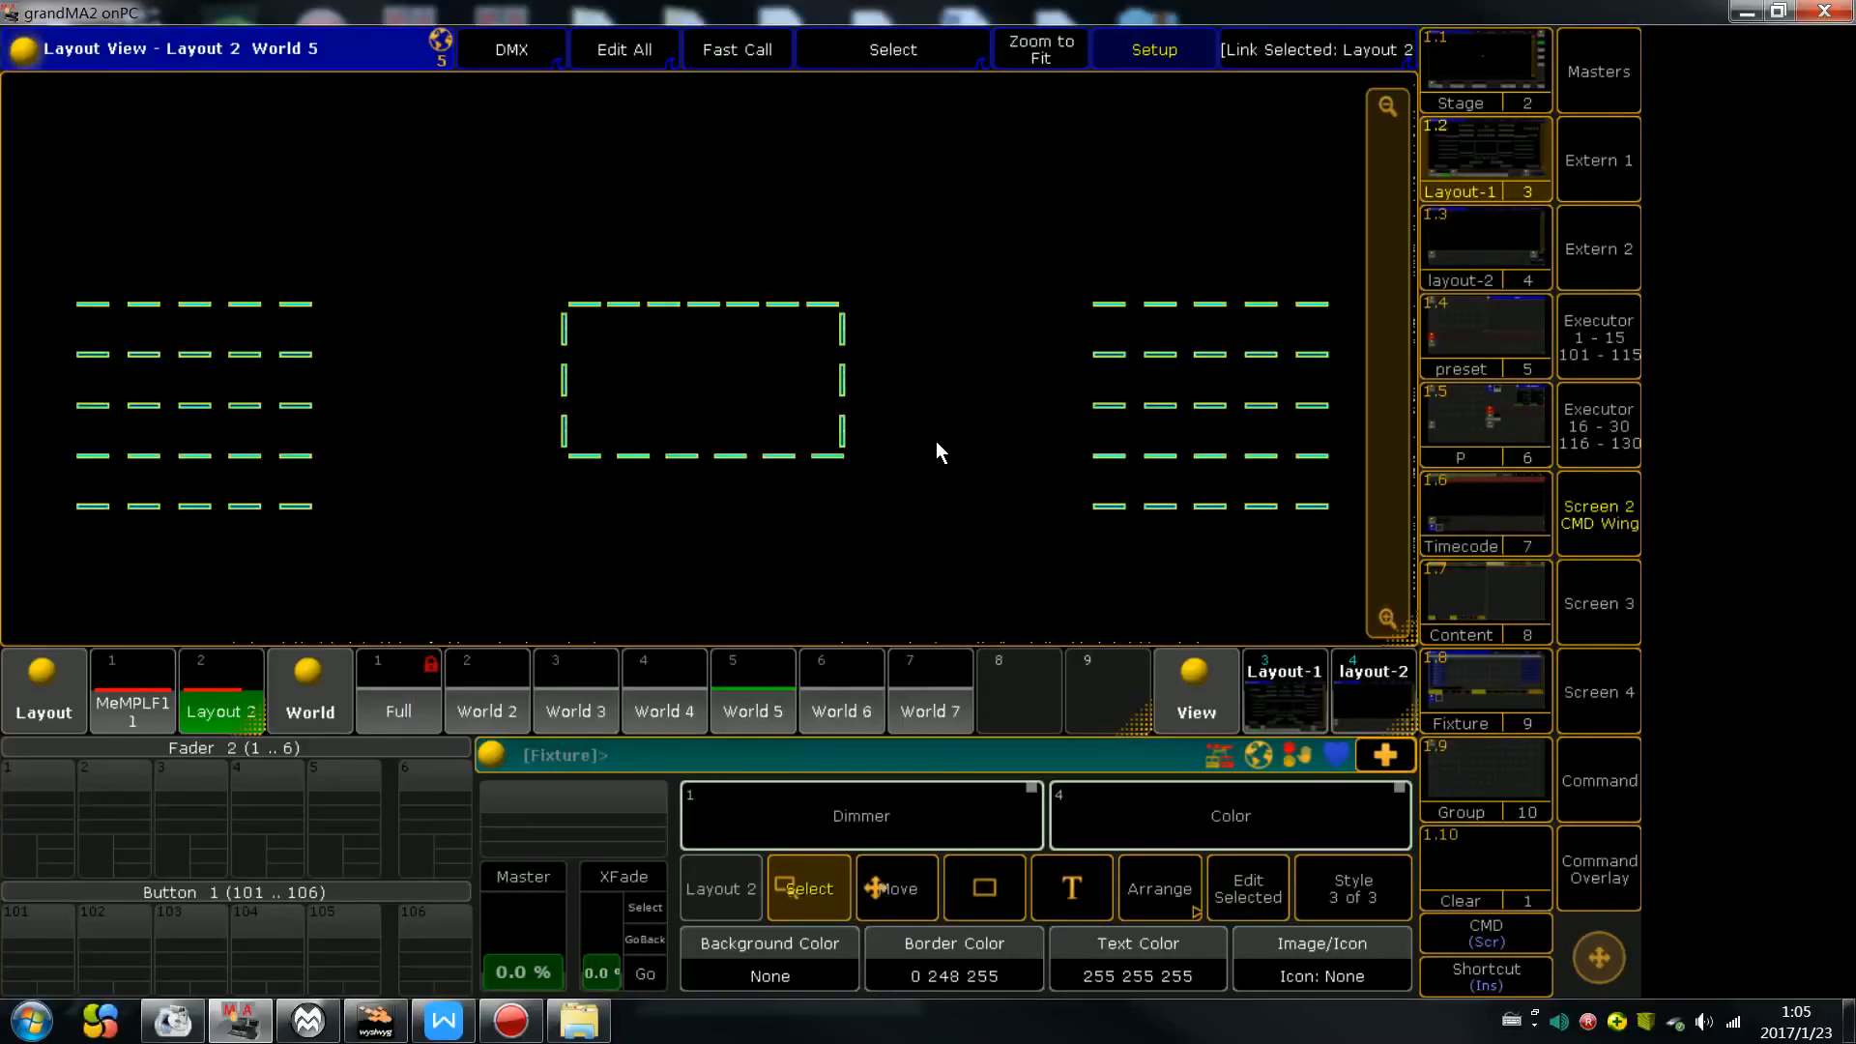
Switch the layout to World 6 and set the border color of all its fixtures to magenta, hue about 307
click(840, 714)
drag(868, 437, 1040, 504)
click(959, 953)
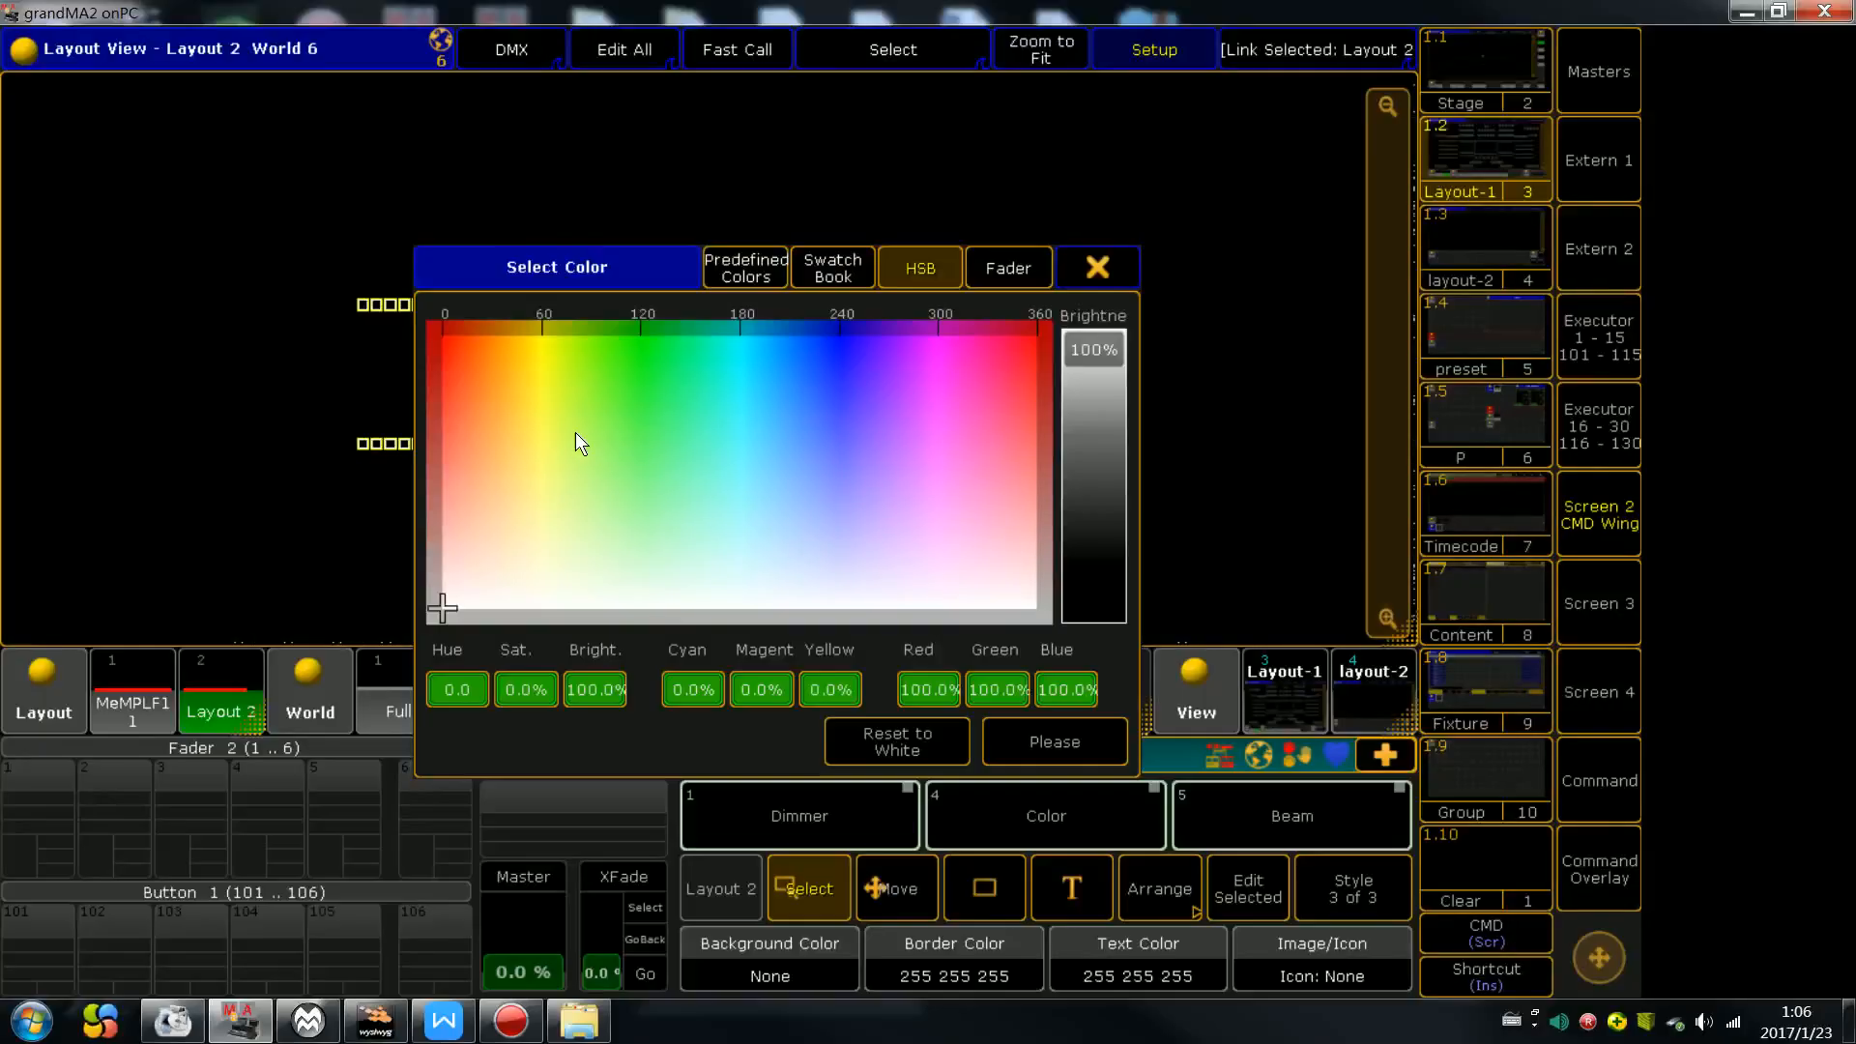
drag(576, 432, 943, 331)
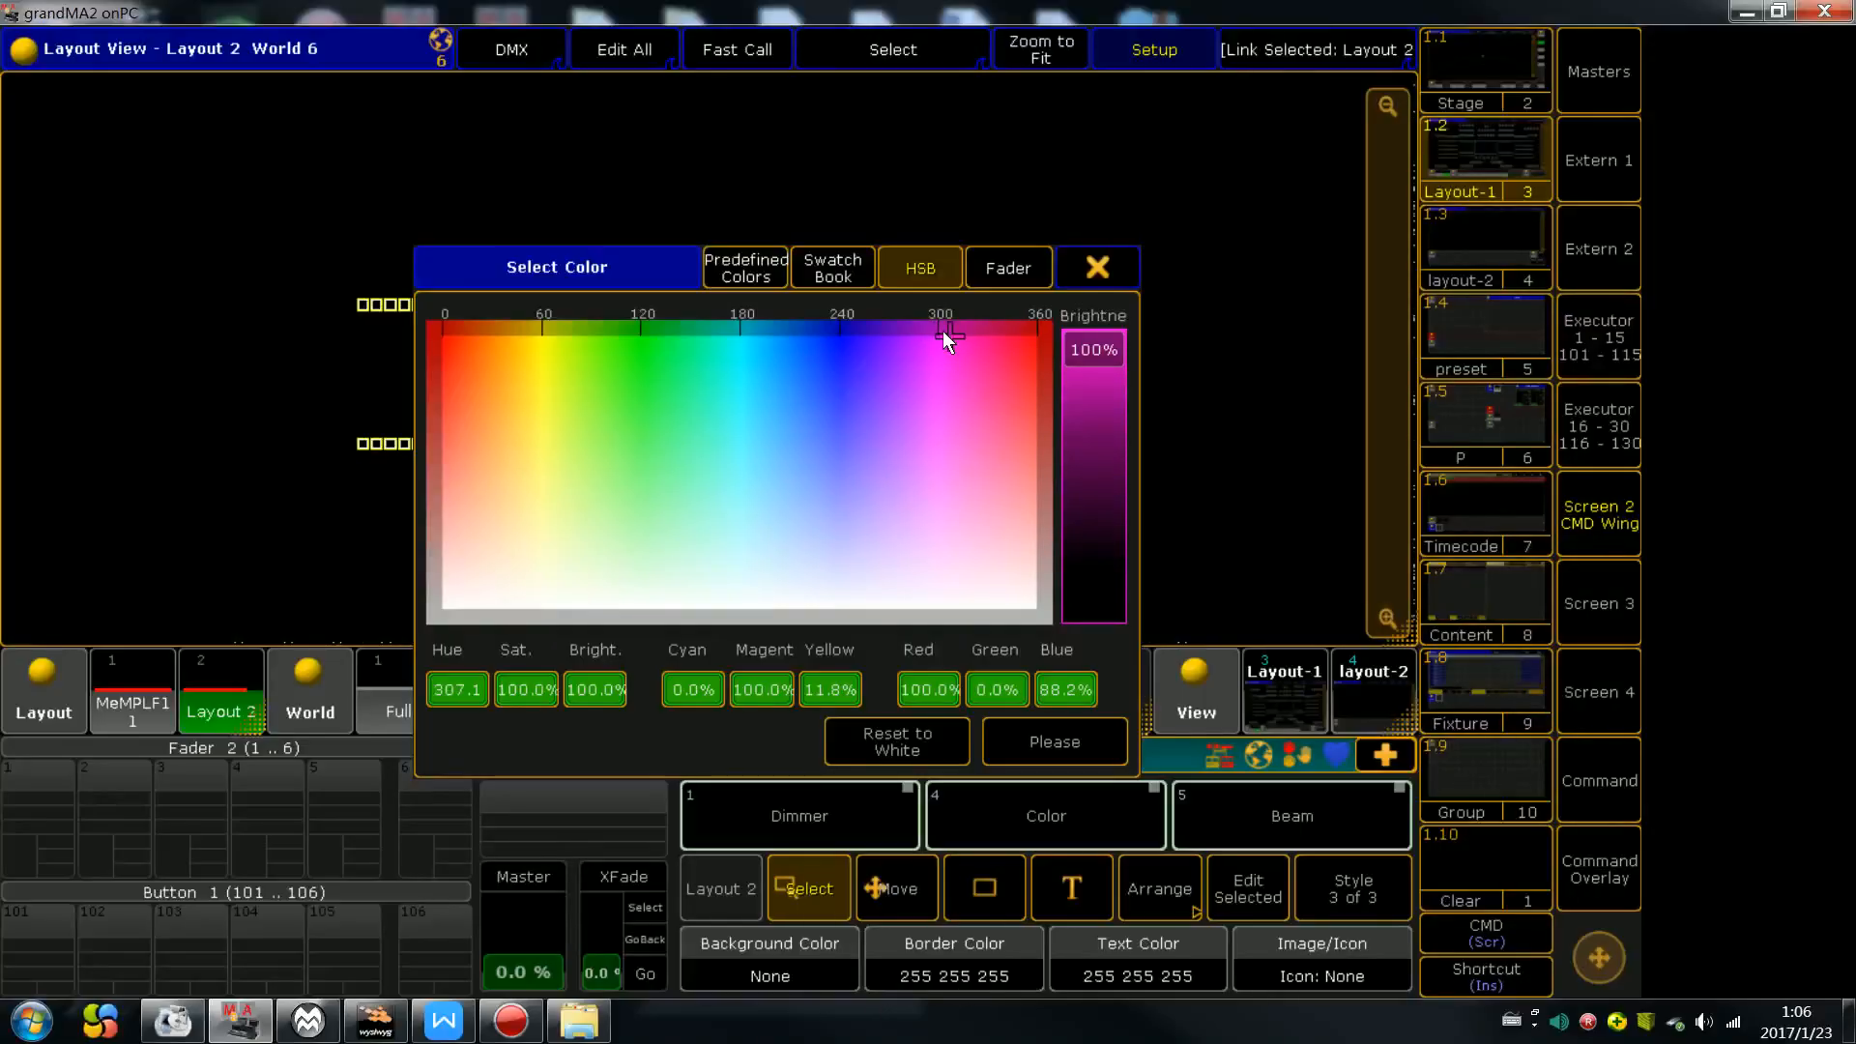
click(1055, 741)
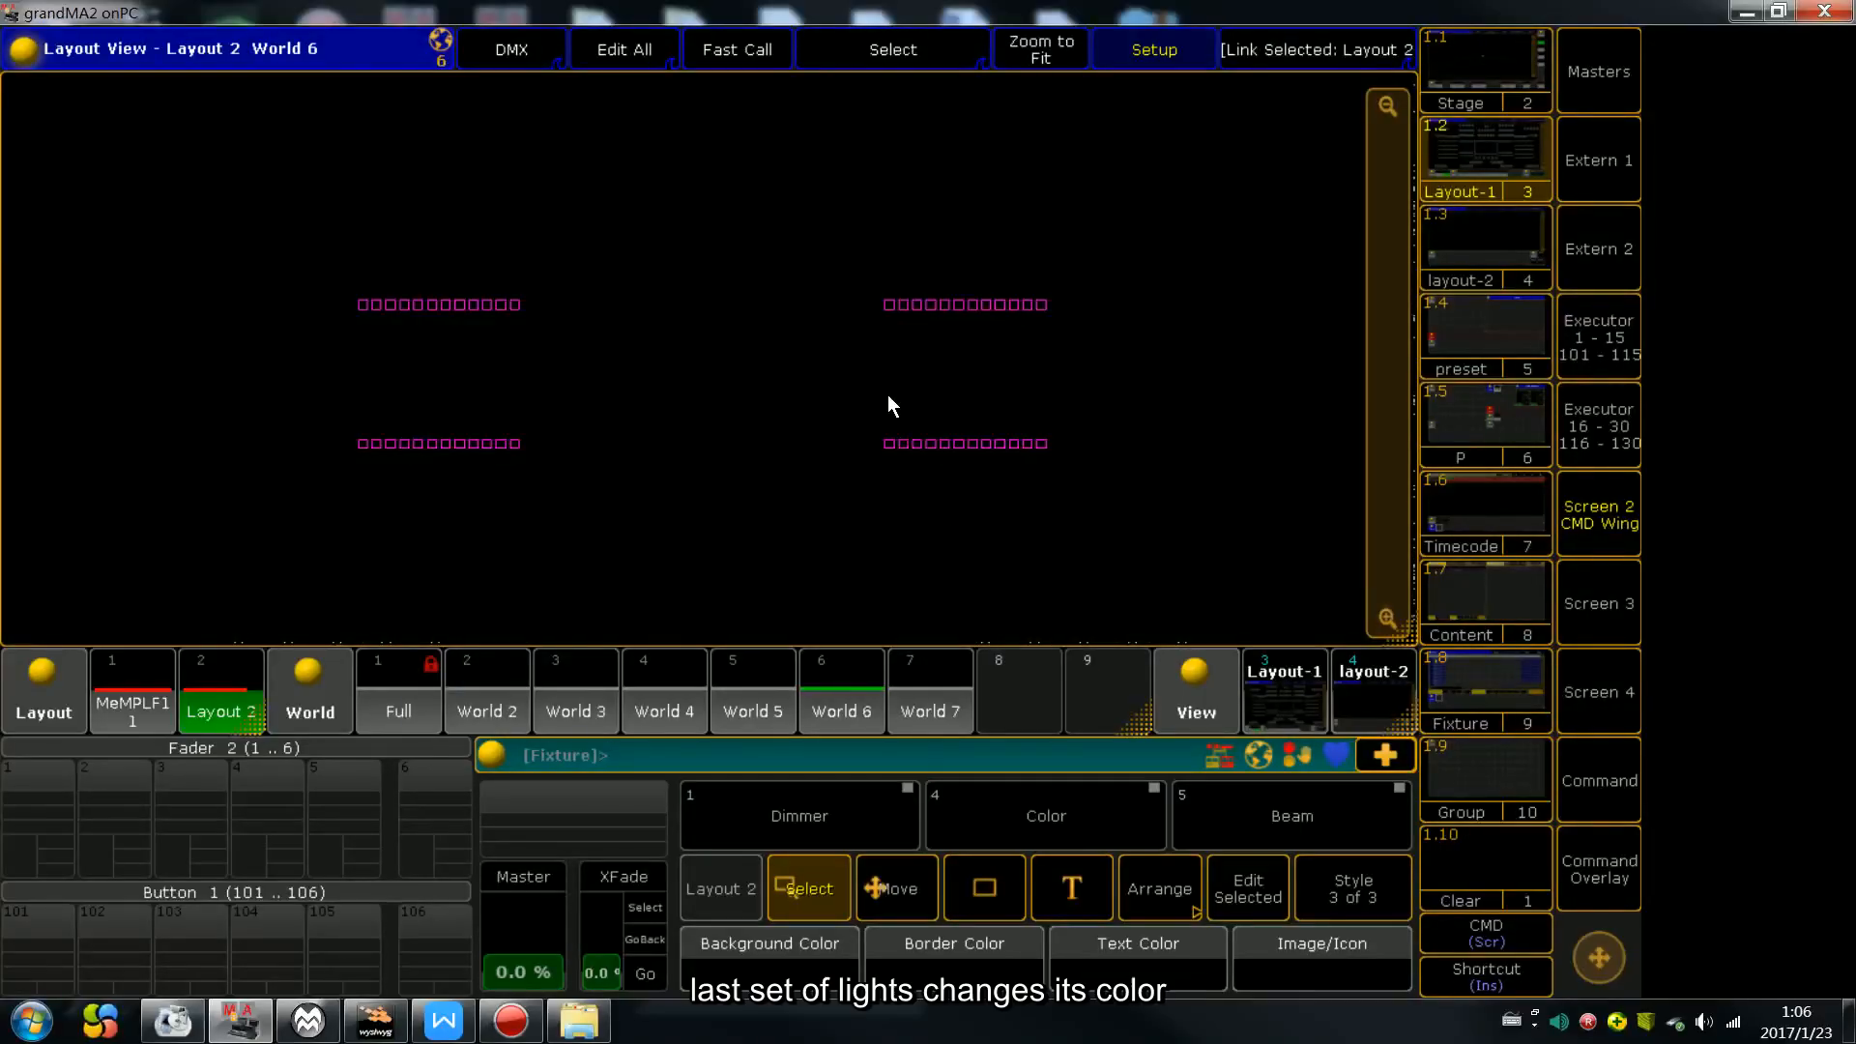
Switch the layout to World 7 and set the border color of all its fixtures to blue, hue about 242
click(928, 691)
drag(201, 118, 1123, 508)
click(1005, 938)
drag(786, 367, 843, 326)
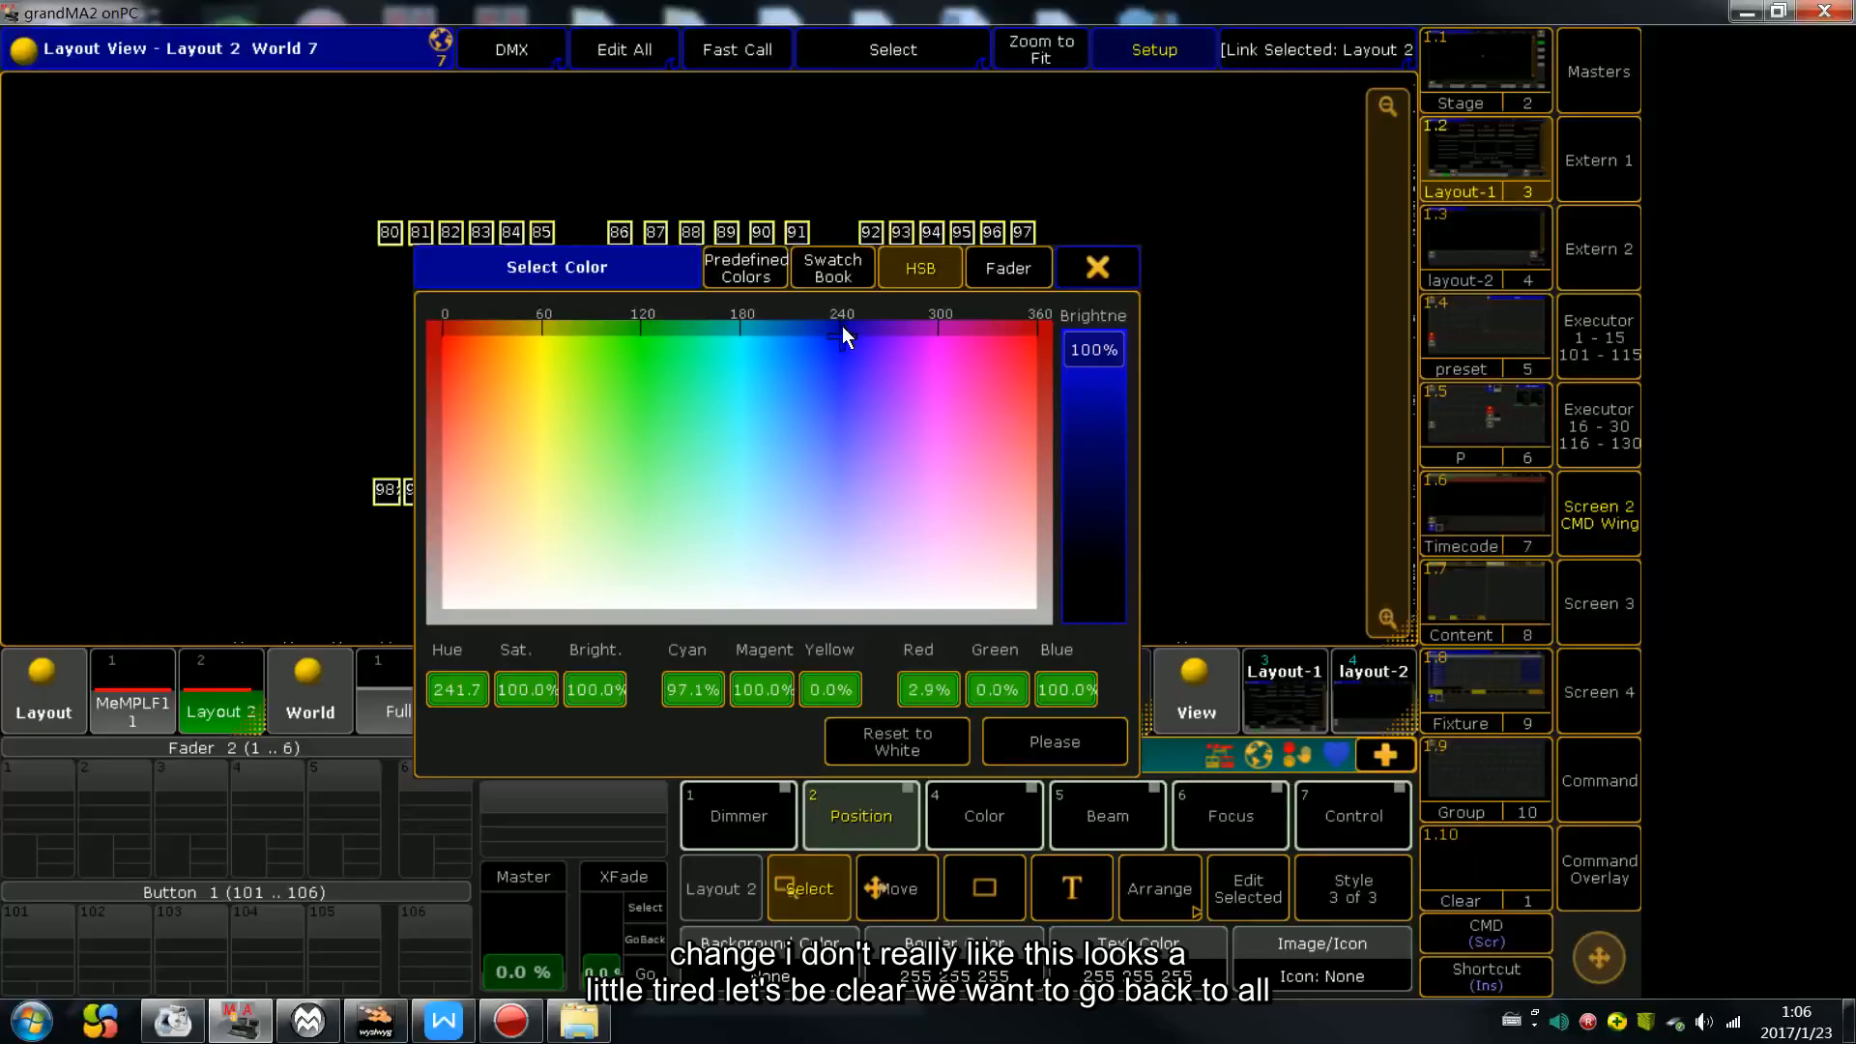
click(1073, 730)
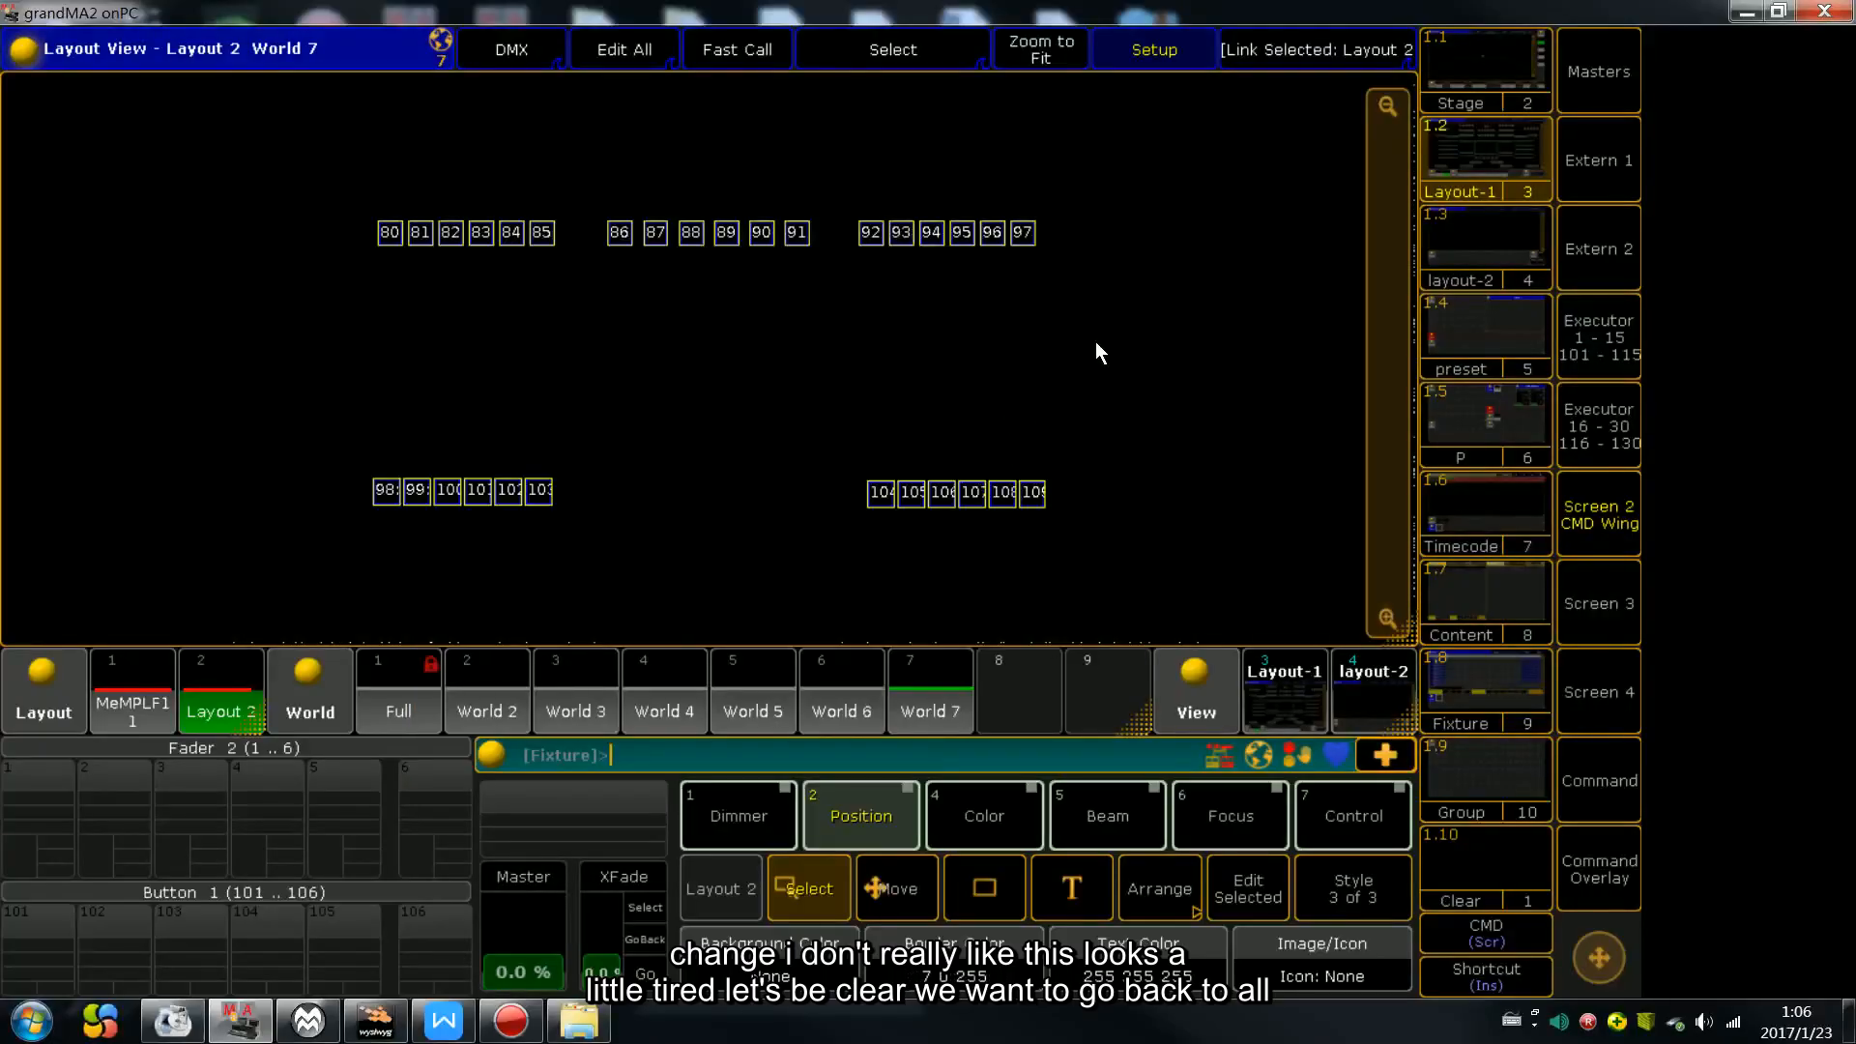
Leave the layout's setup mode, clear the fixture selection and show all fixtures again with the Full world
click(1148, 60)
click(1147, 414)
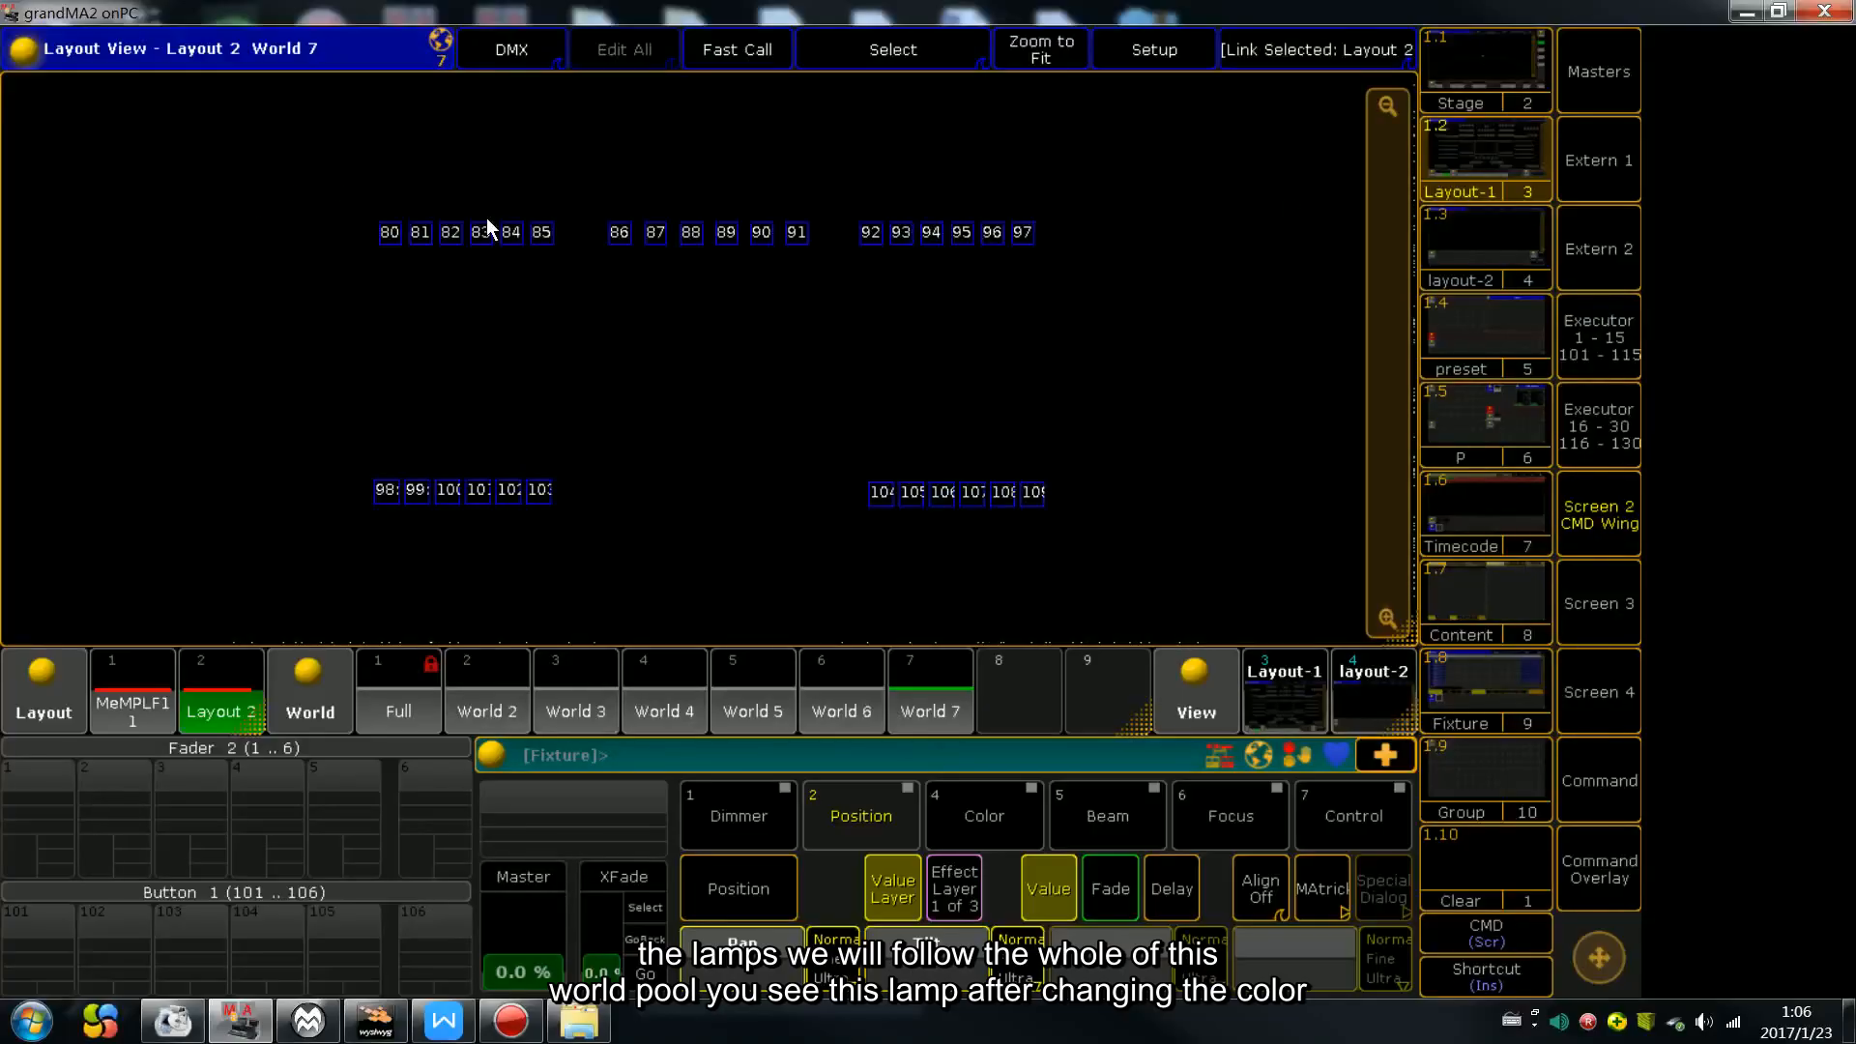
click(404, 706)
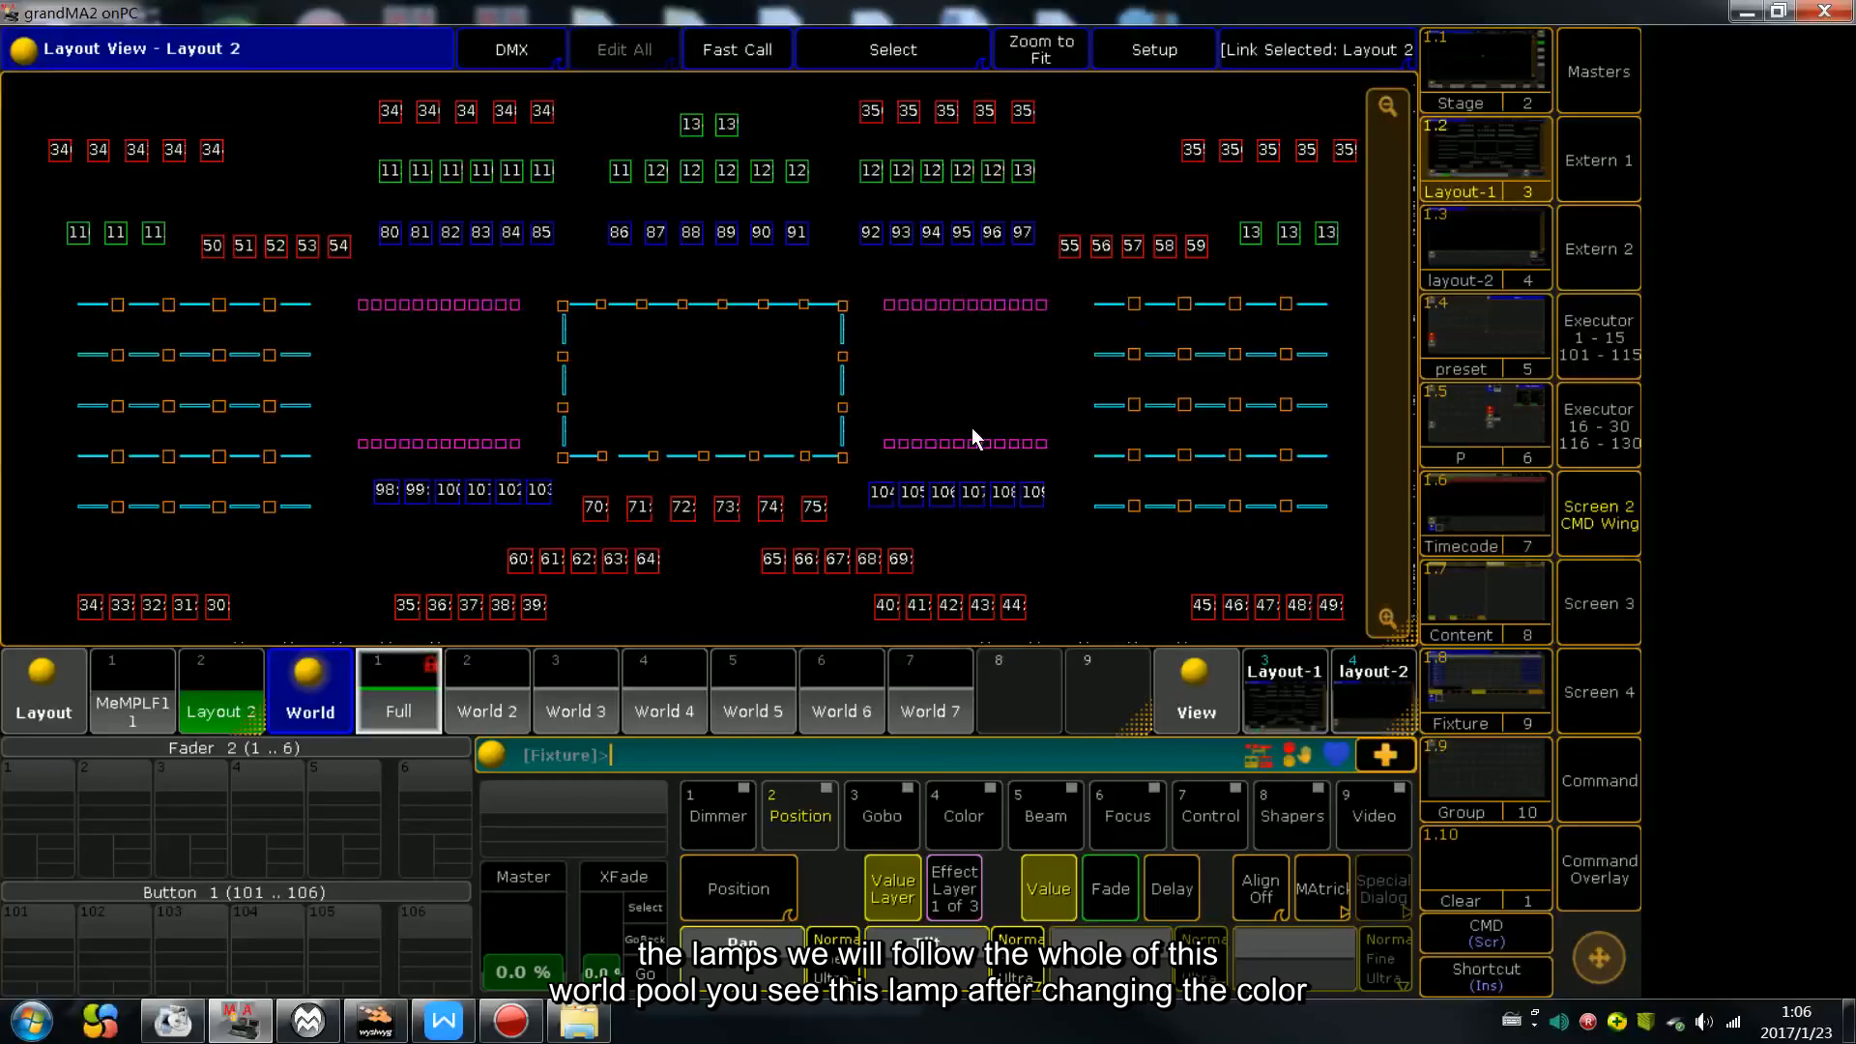
Store the current screen 2 arrangement over the existing Layout-1 view
key(s)
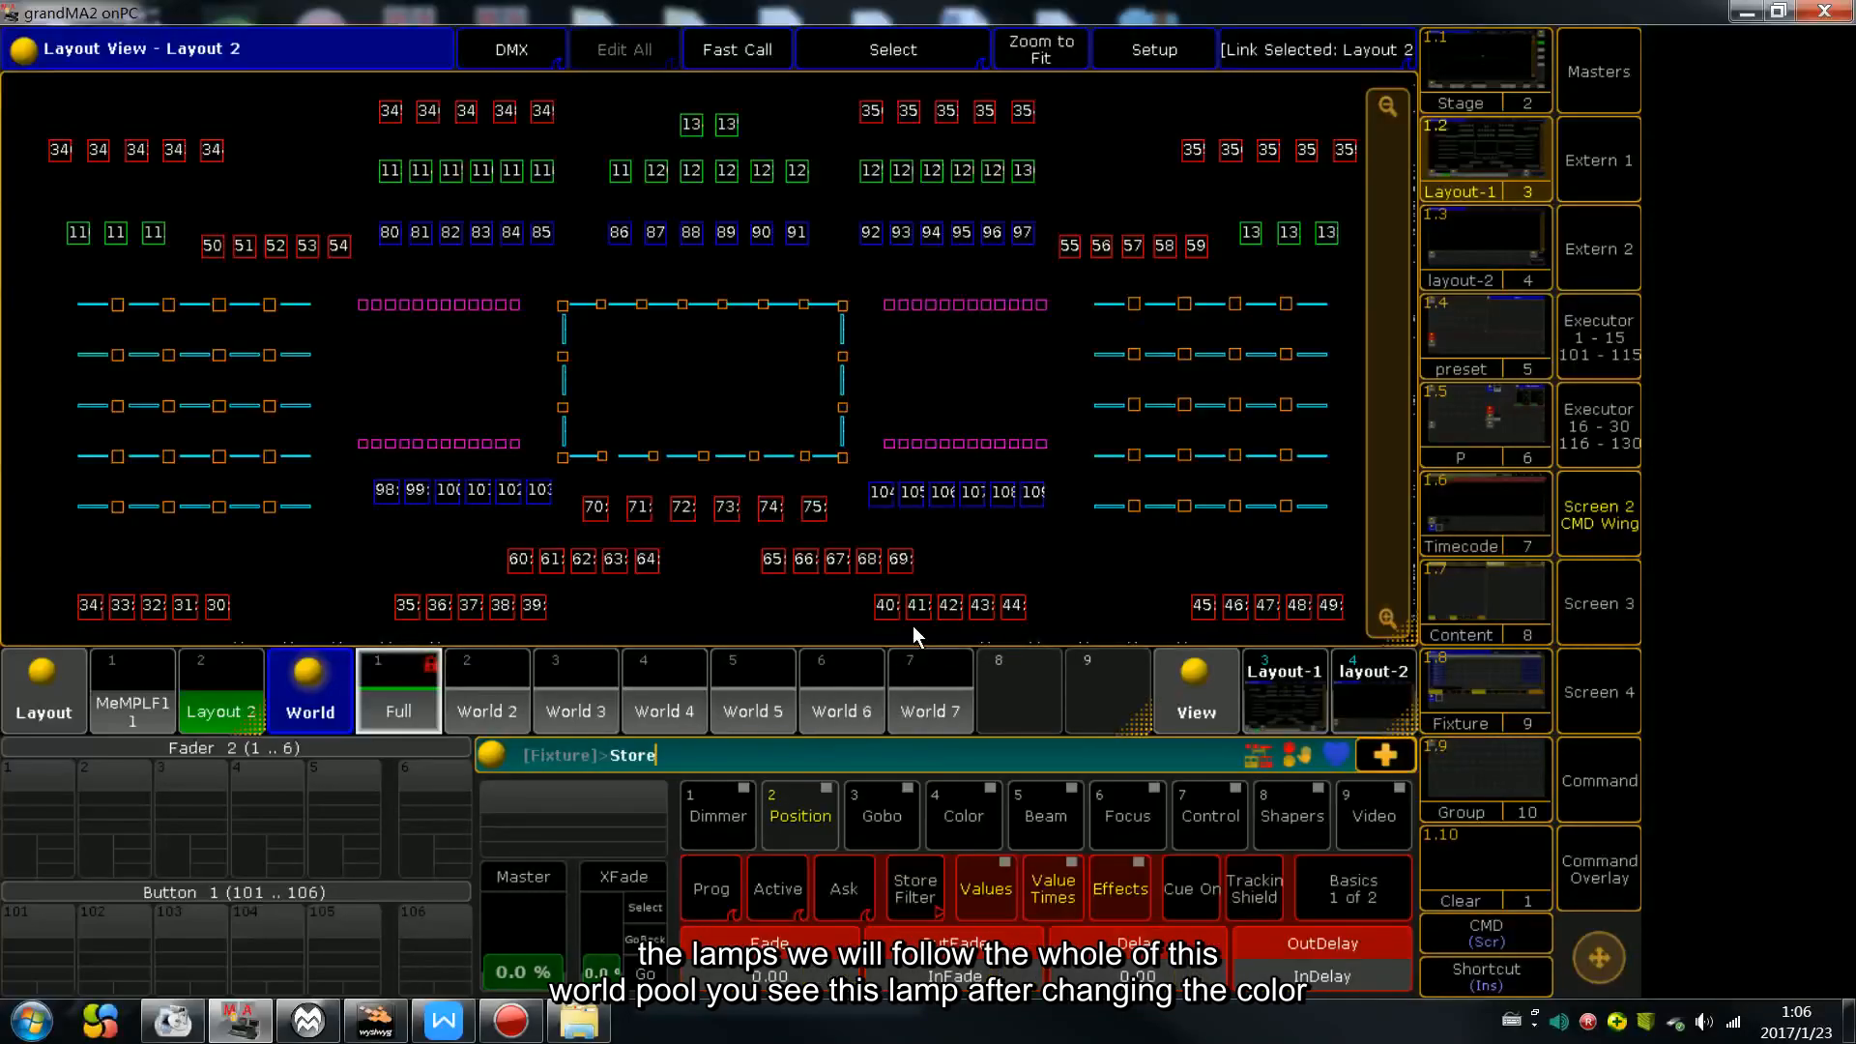
click(1487, 142)
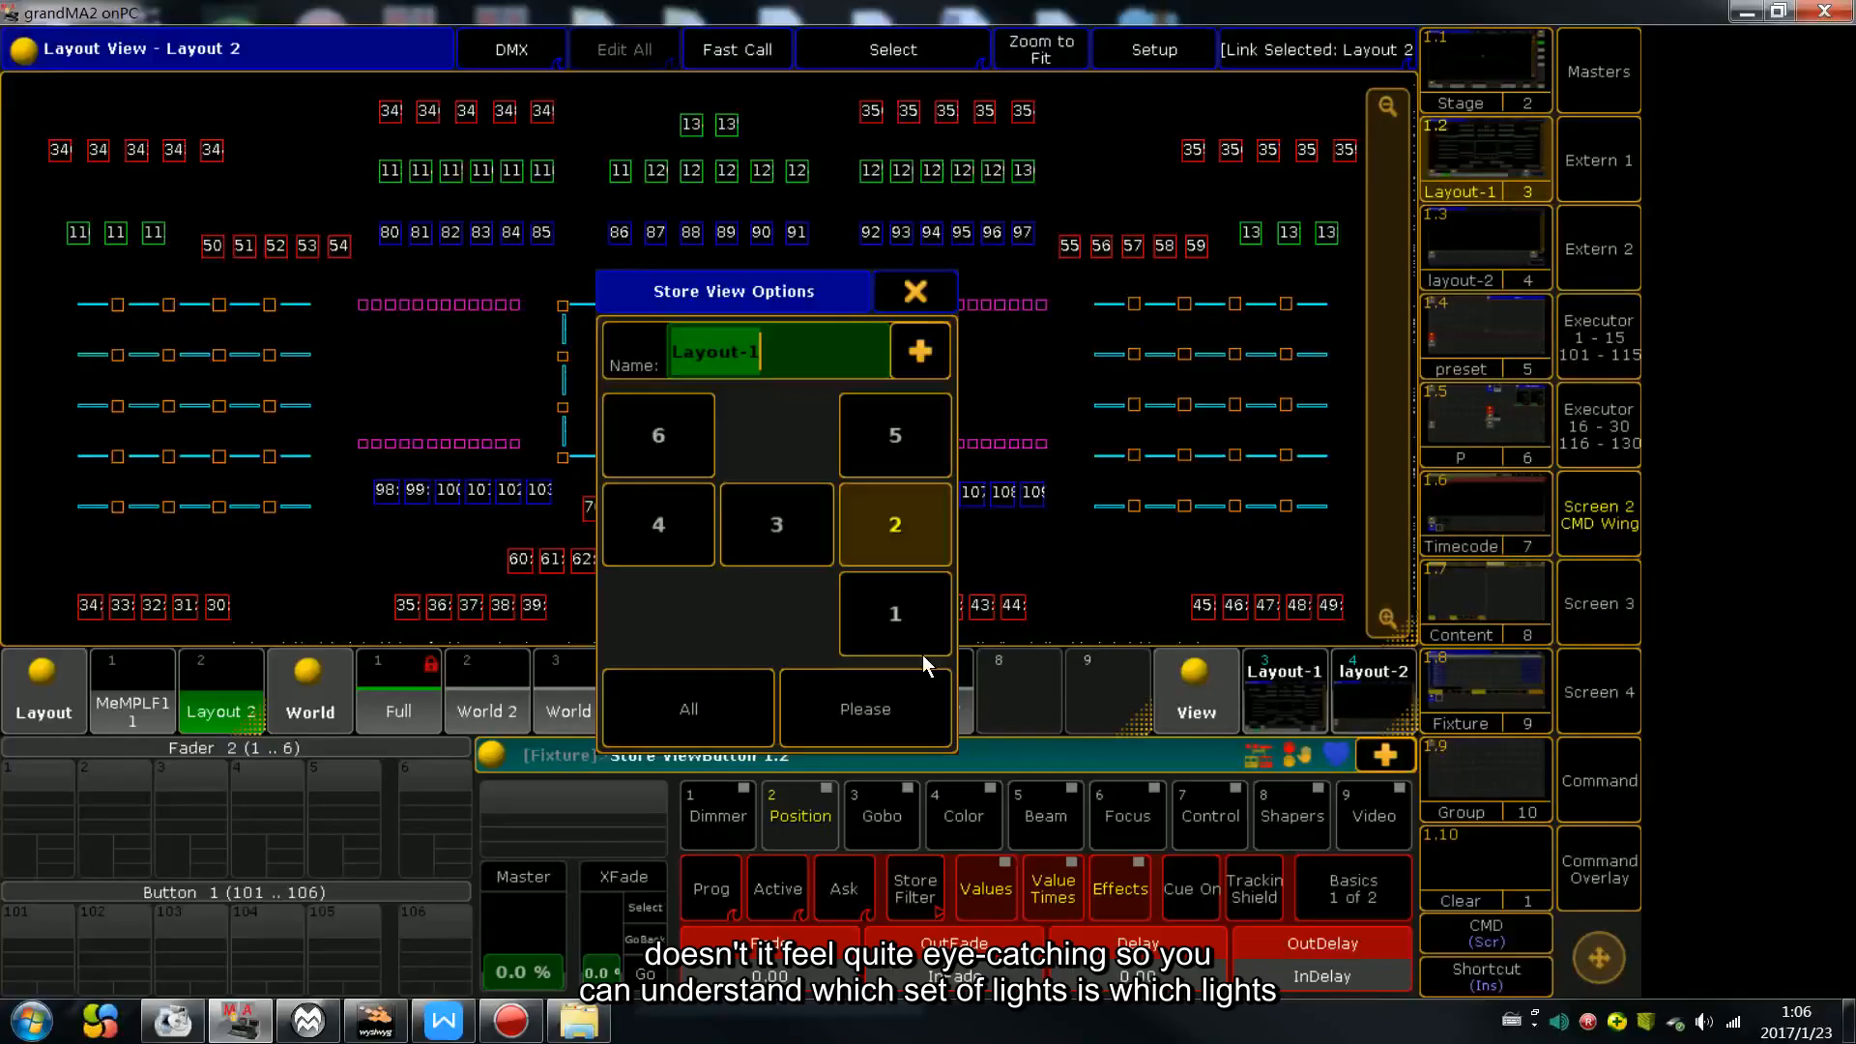
click(923, 667)
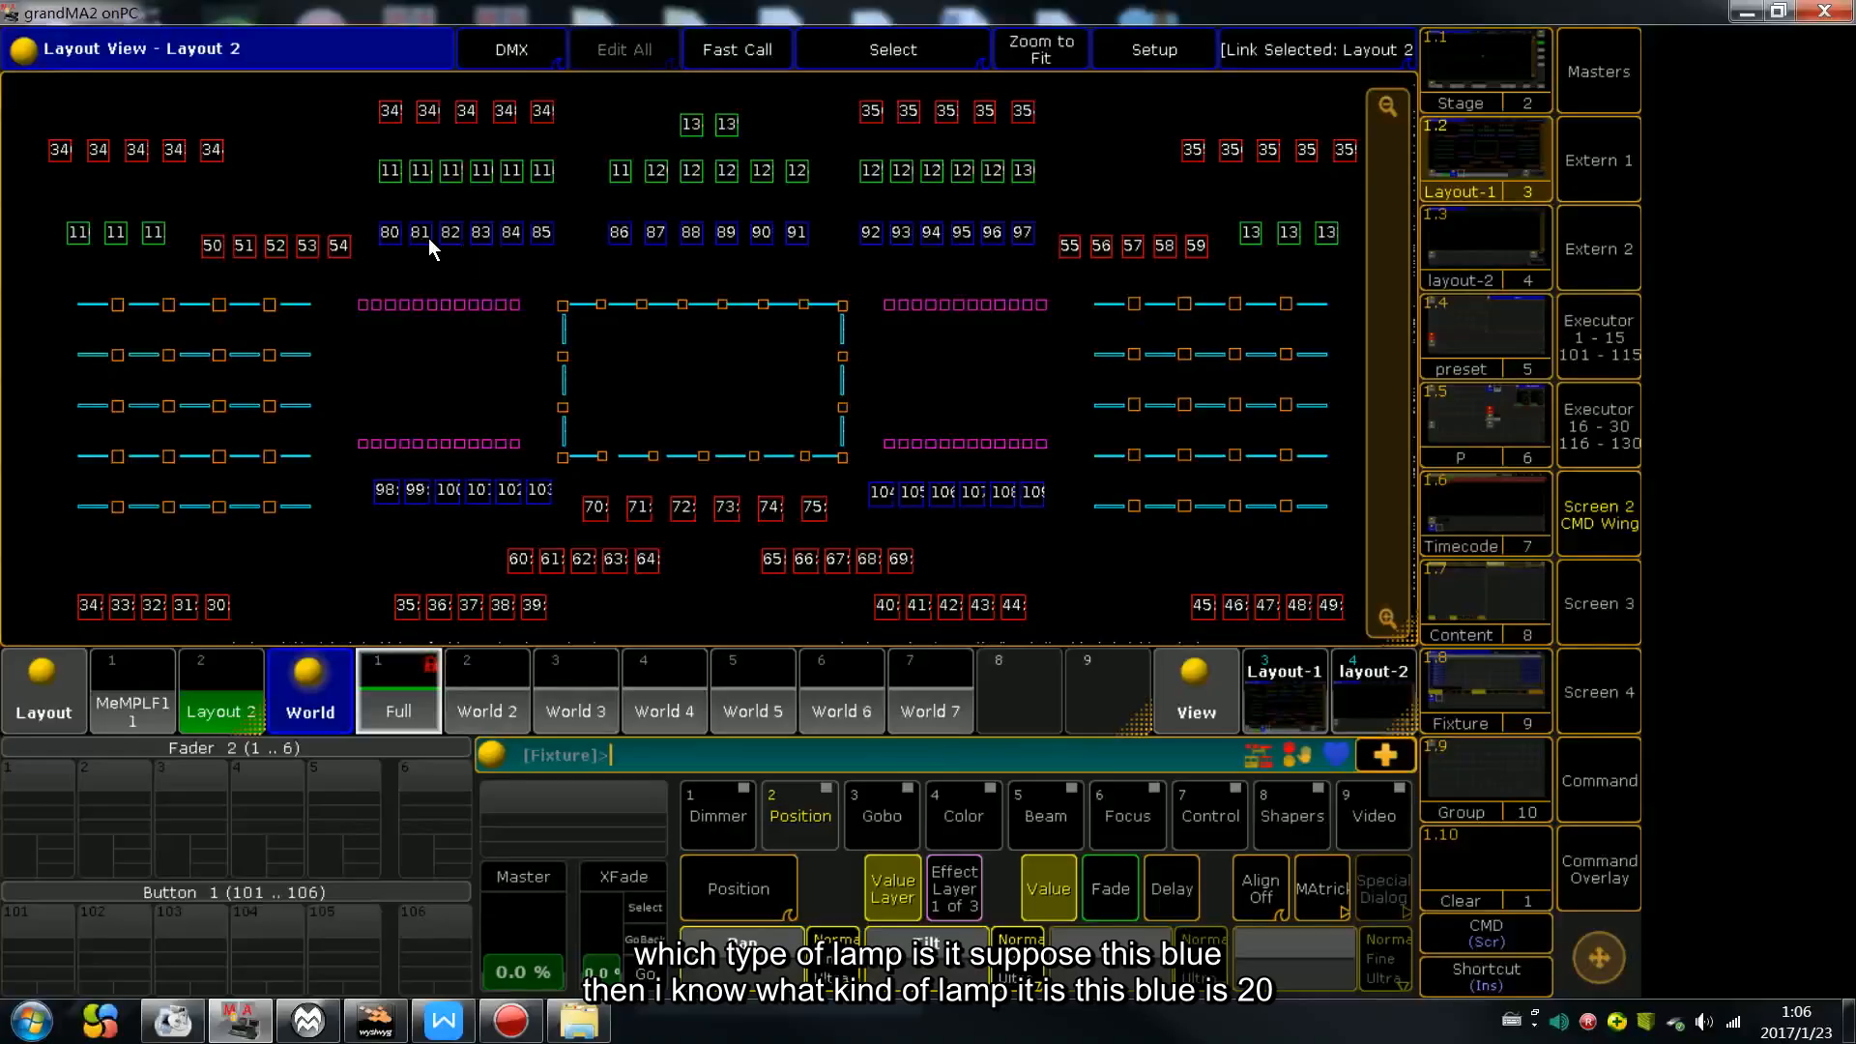
Select sample rows of blue, magenta, red and green fixtures in the layout, and clear the selection
mouse_move(373, 216)
mouse_down()
mouse_move(541, 253)
mouse_move(973, 260)
mouse_move(903, 210)
mouse_up()
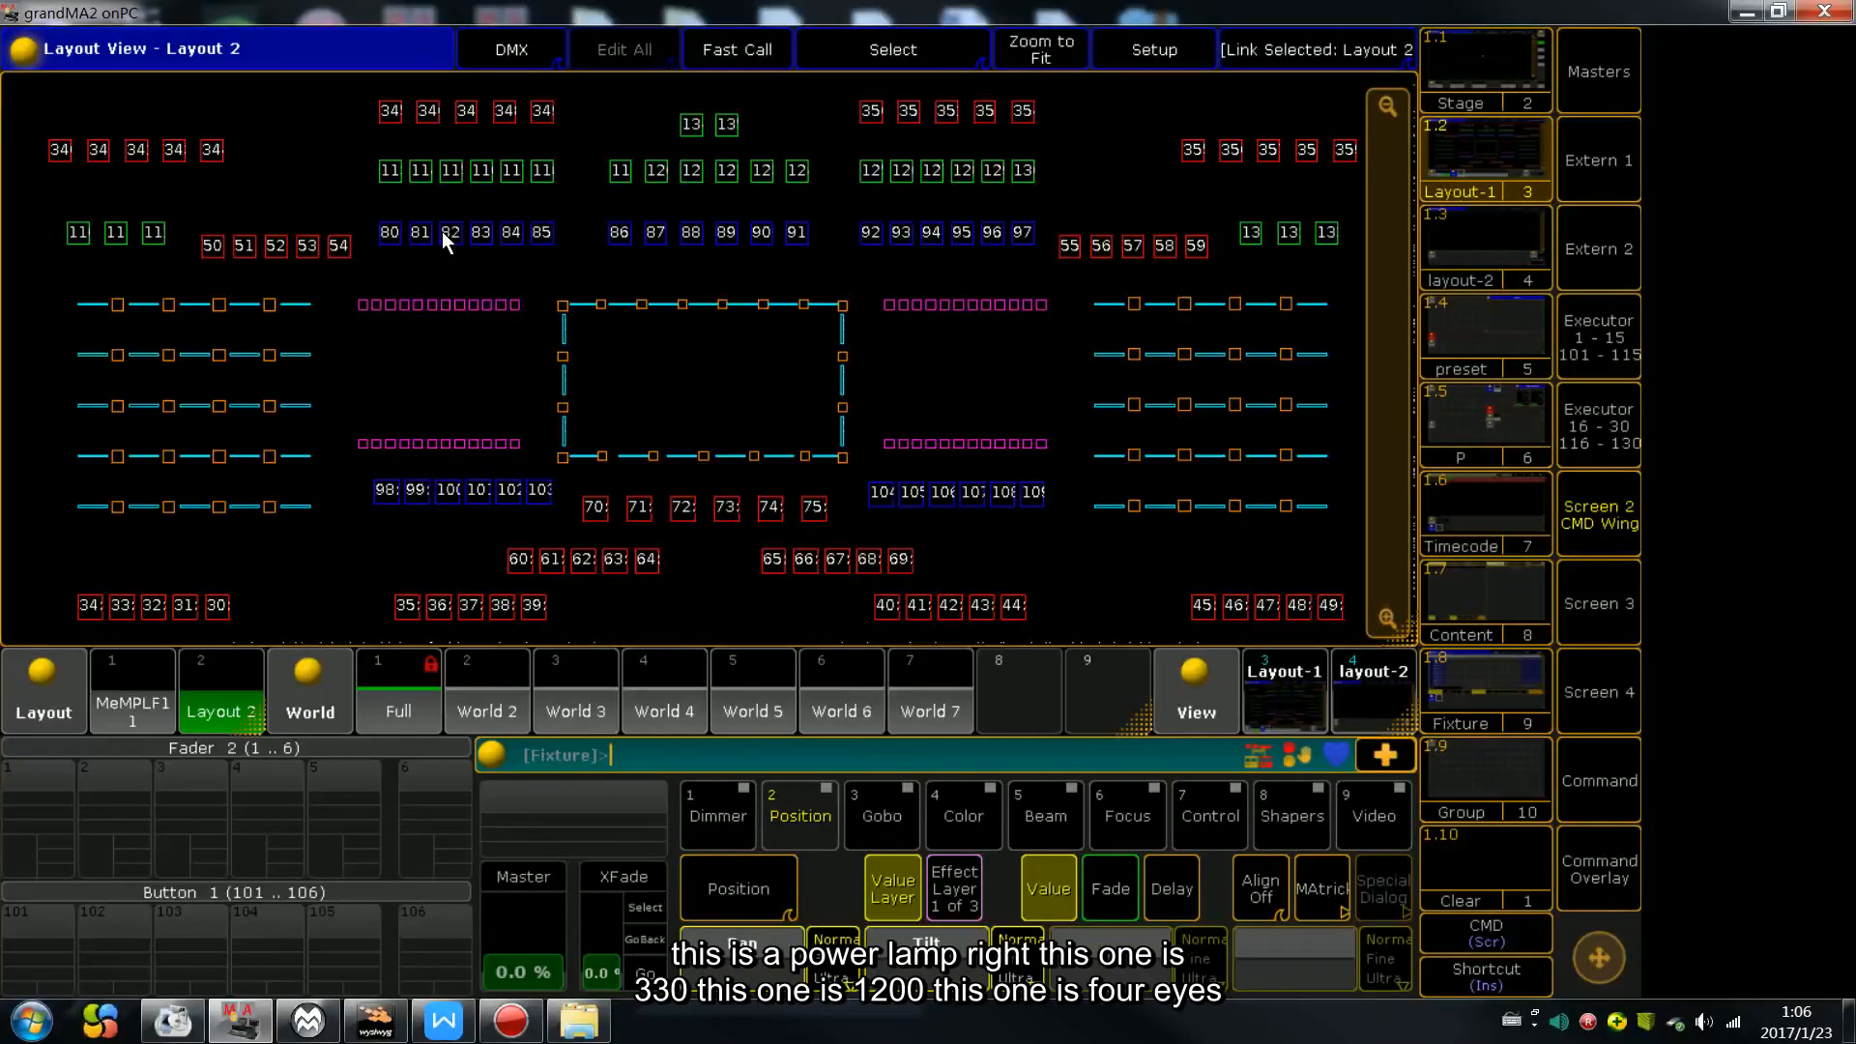
drag(357, 280, 529, 307)
drag(200, 230, 340, 259)
drag(377, 166, 609, 189)
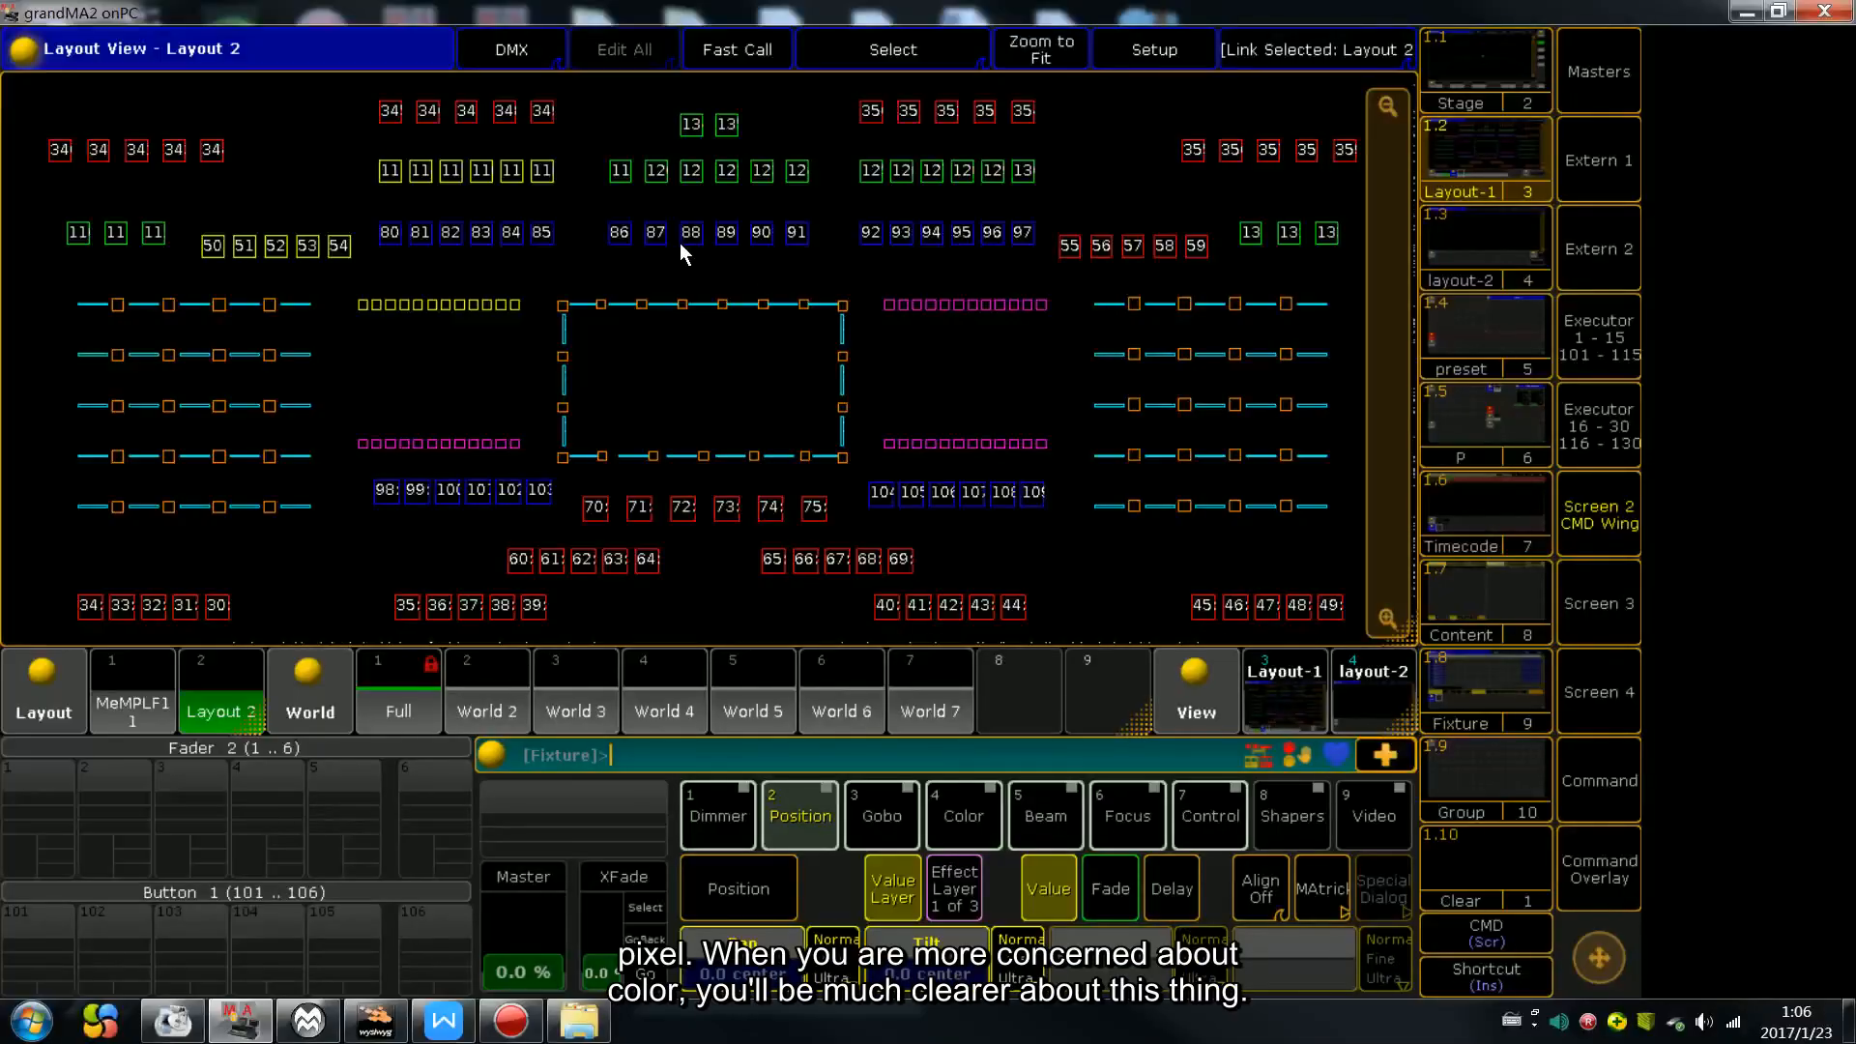
key(Escape)
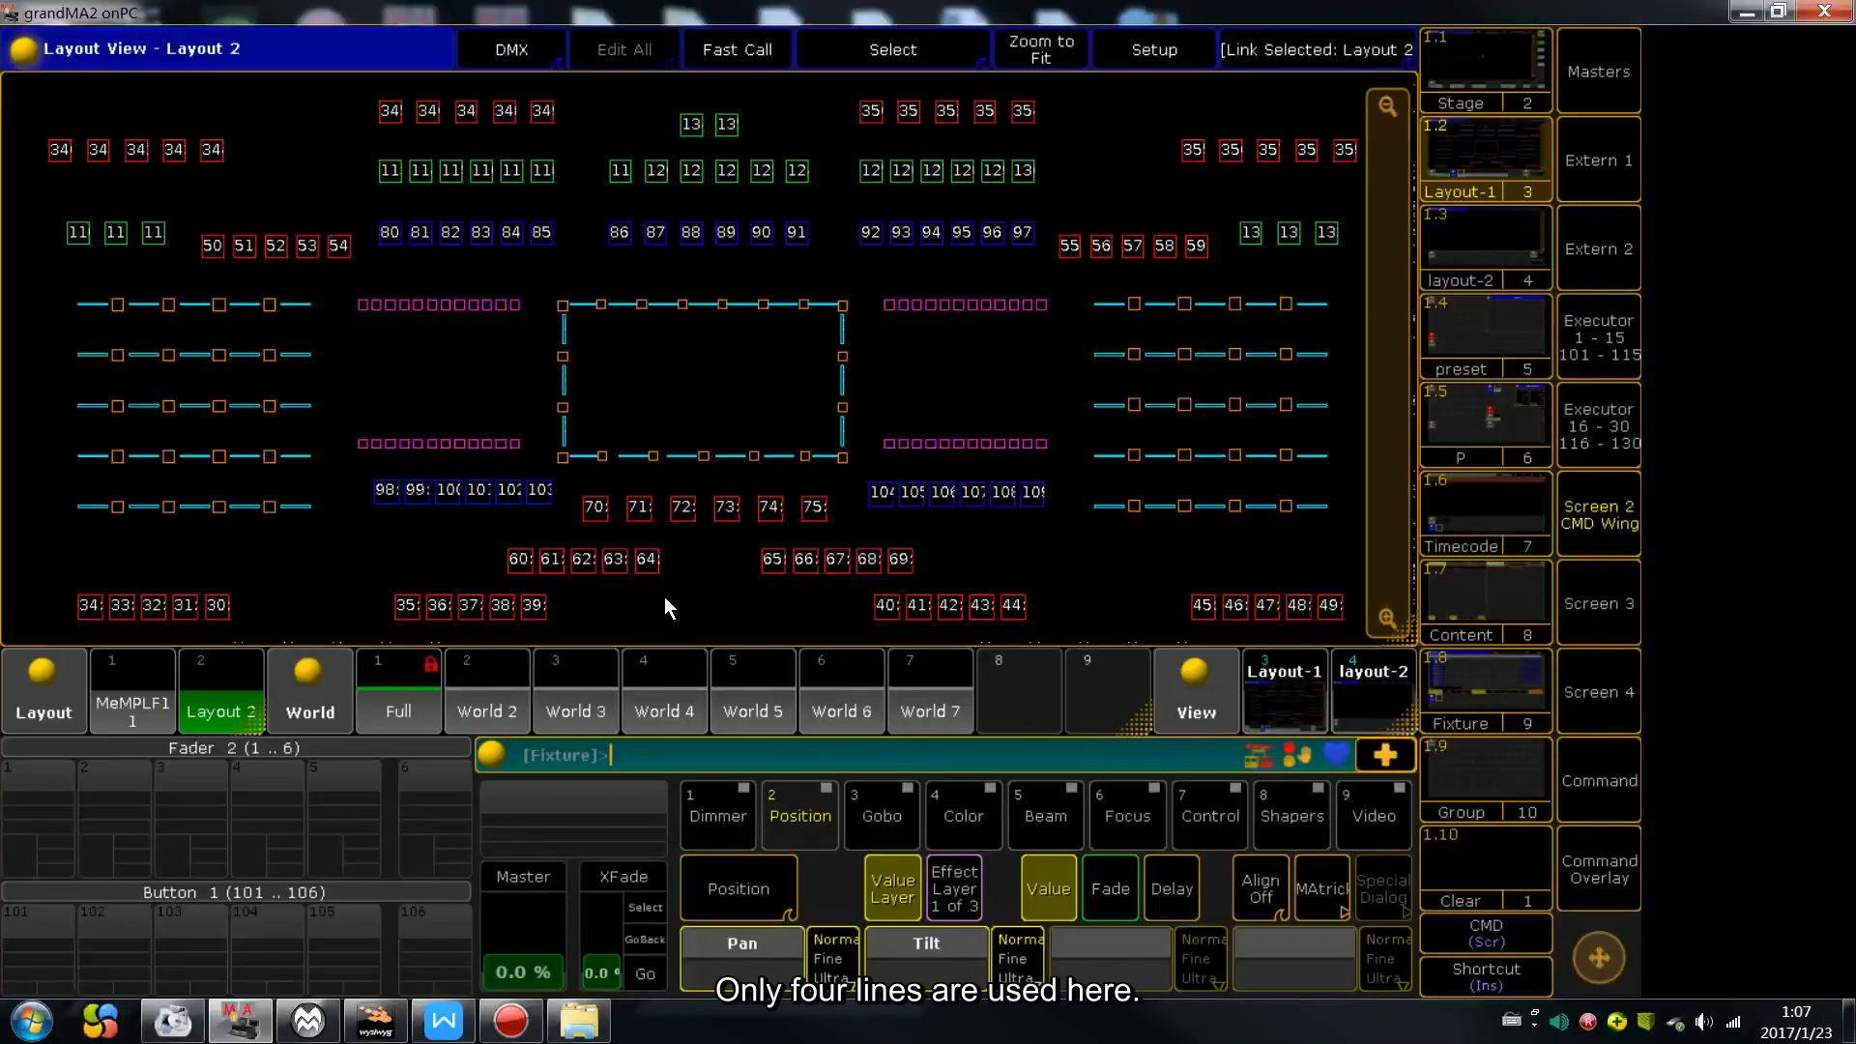
Shorten the World pool so it ends after World 7 and add a Macros pool in the freed space
drag(1144, 723, 957, 721)
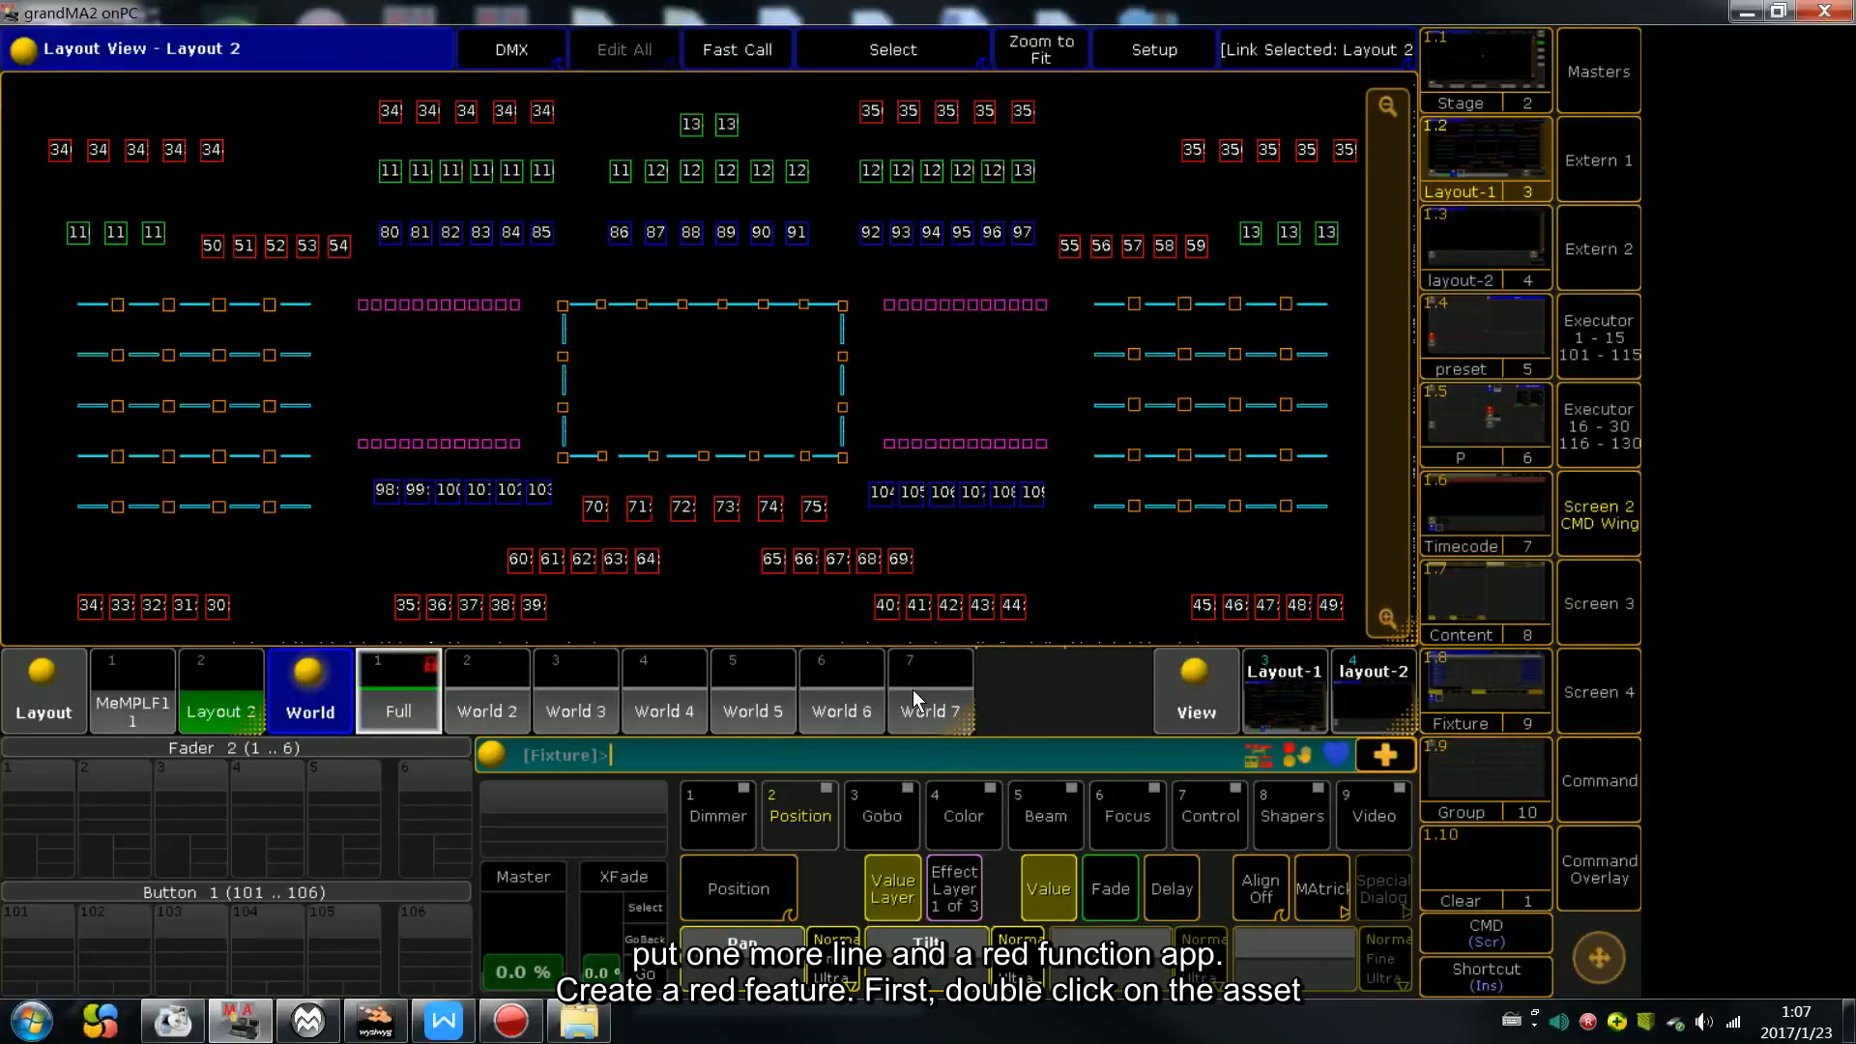
click(986, 663)
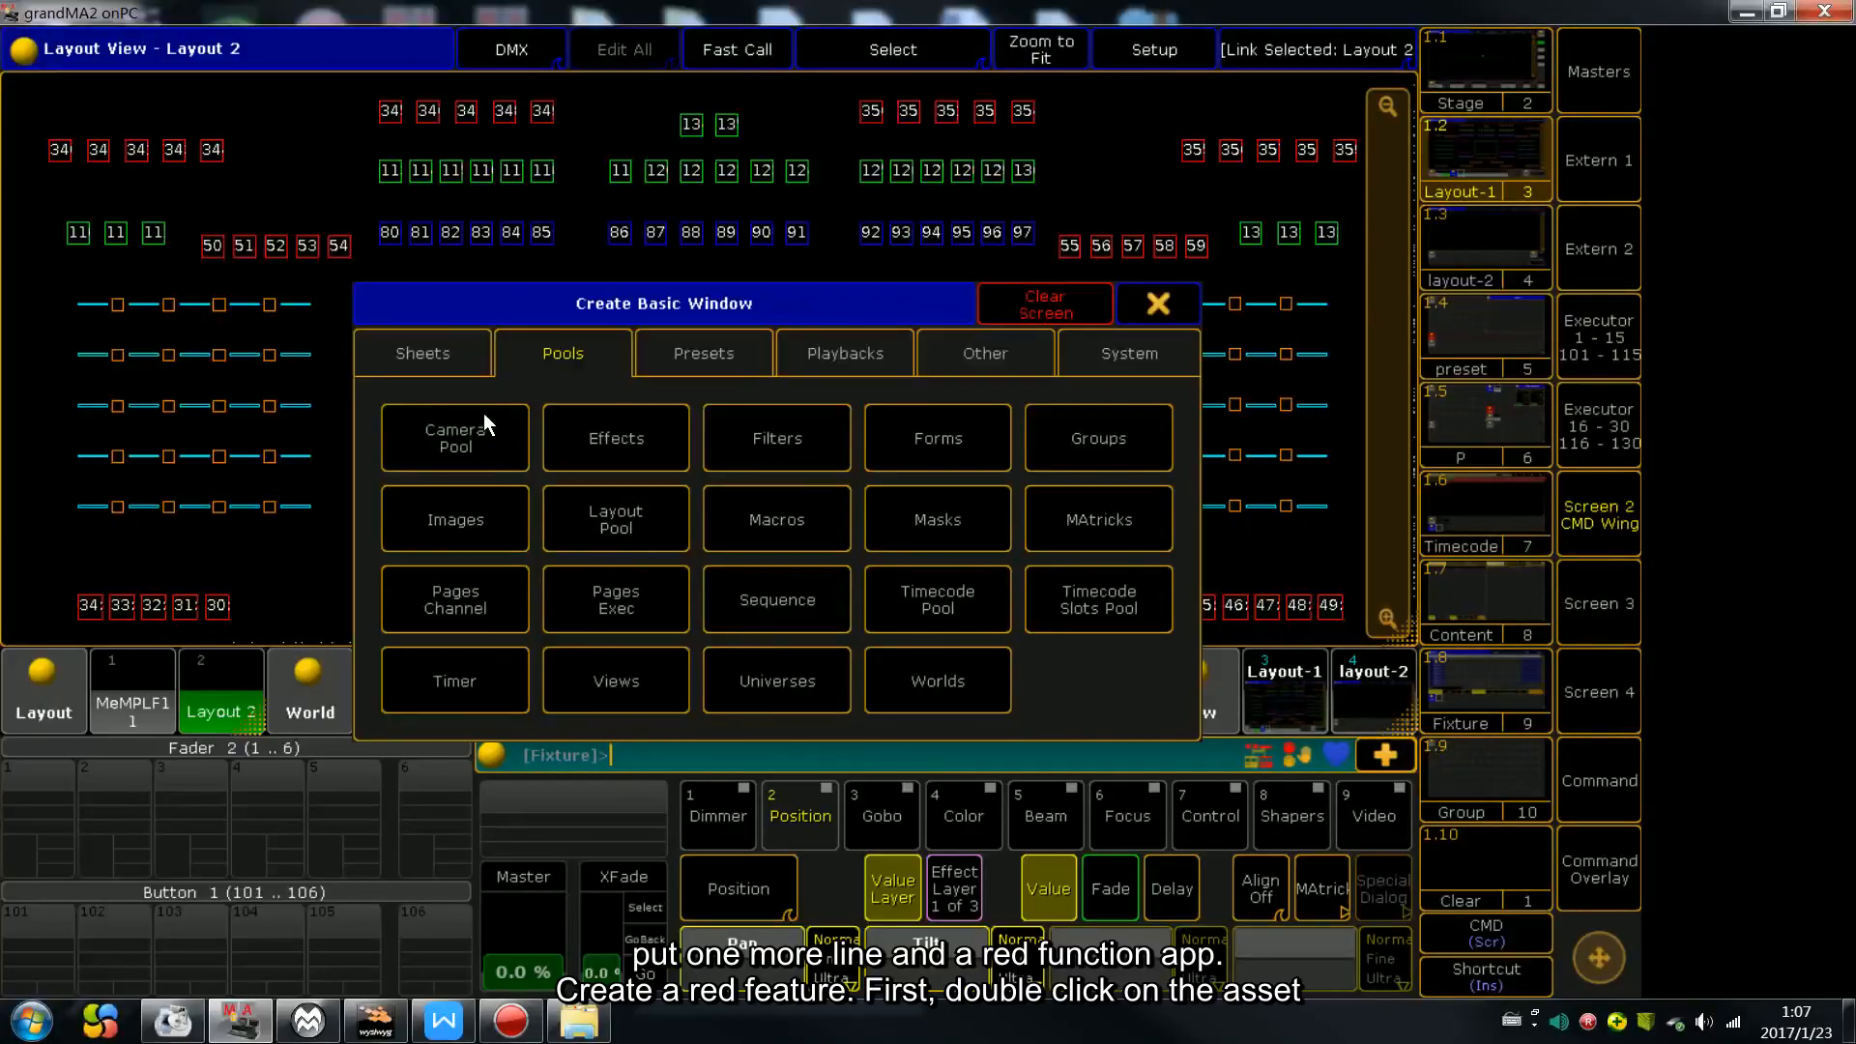
click(804, 530)
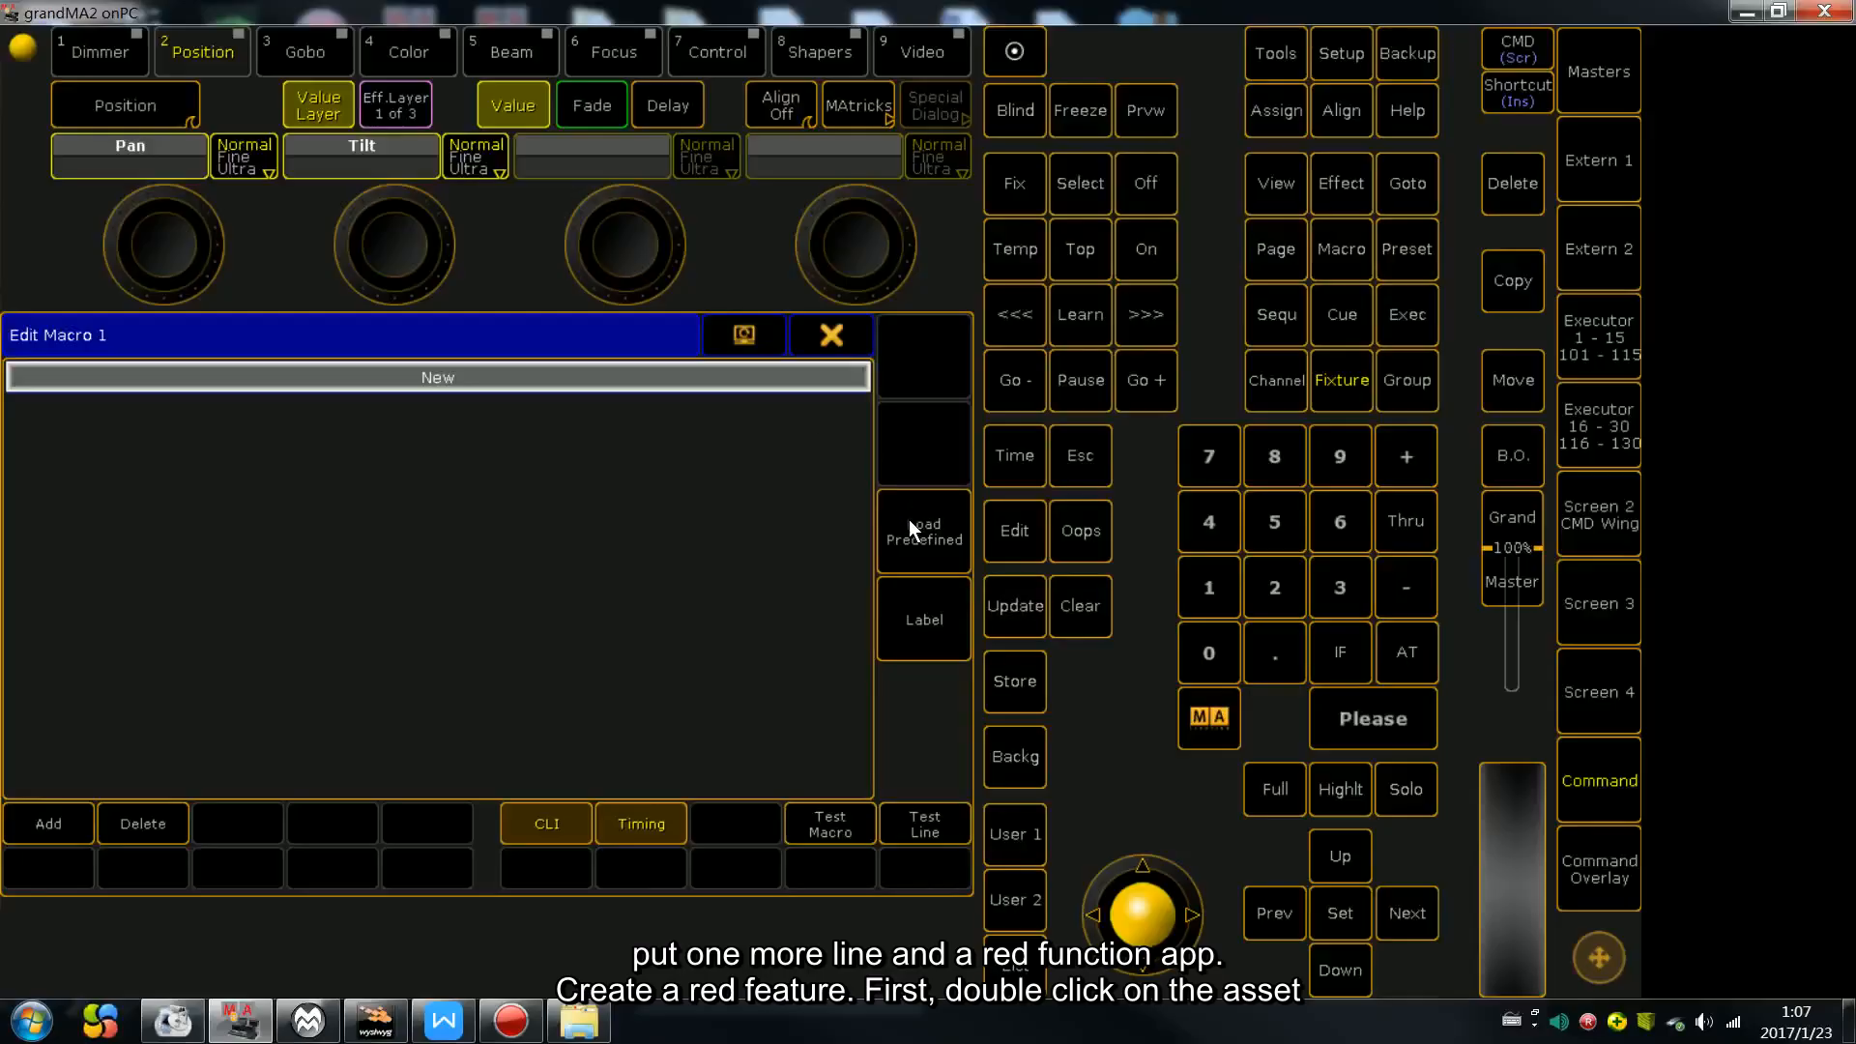
Add a line with the command "Label @" to Macro 1
click(914, 530)
click(681, 382)
click(676, 377)
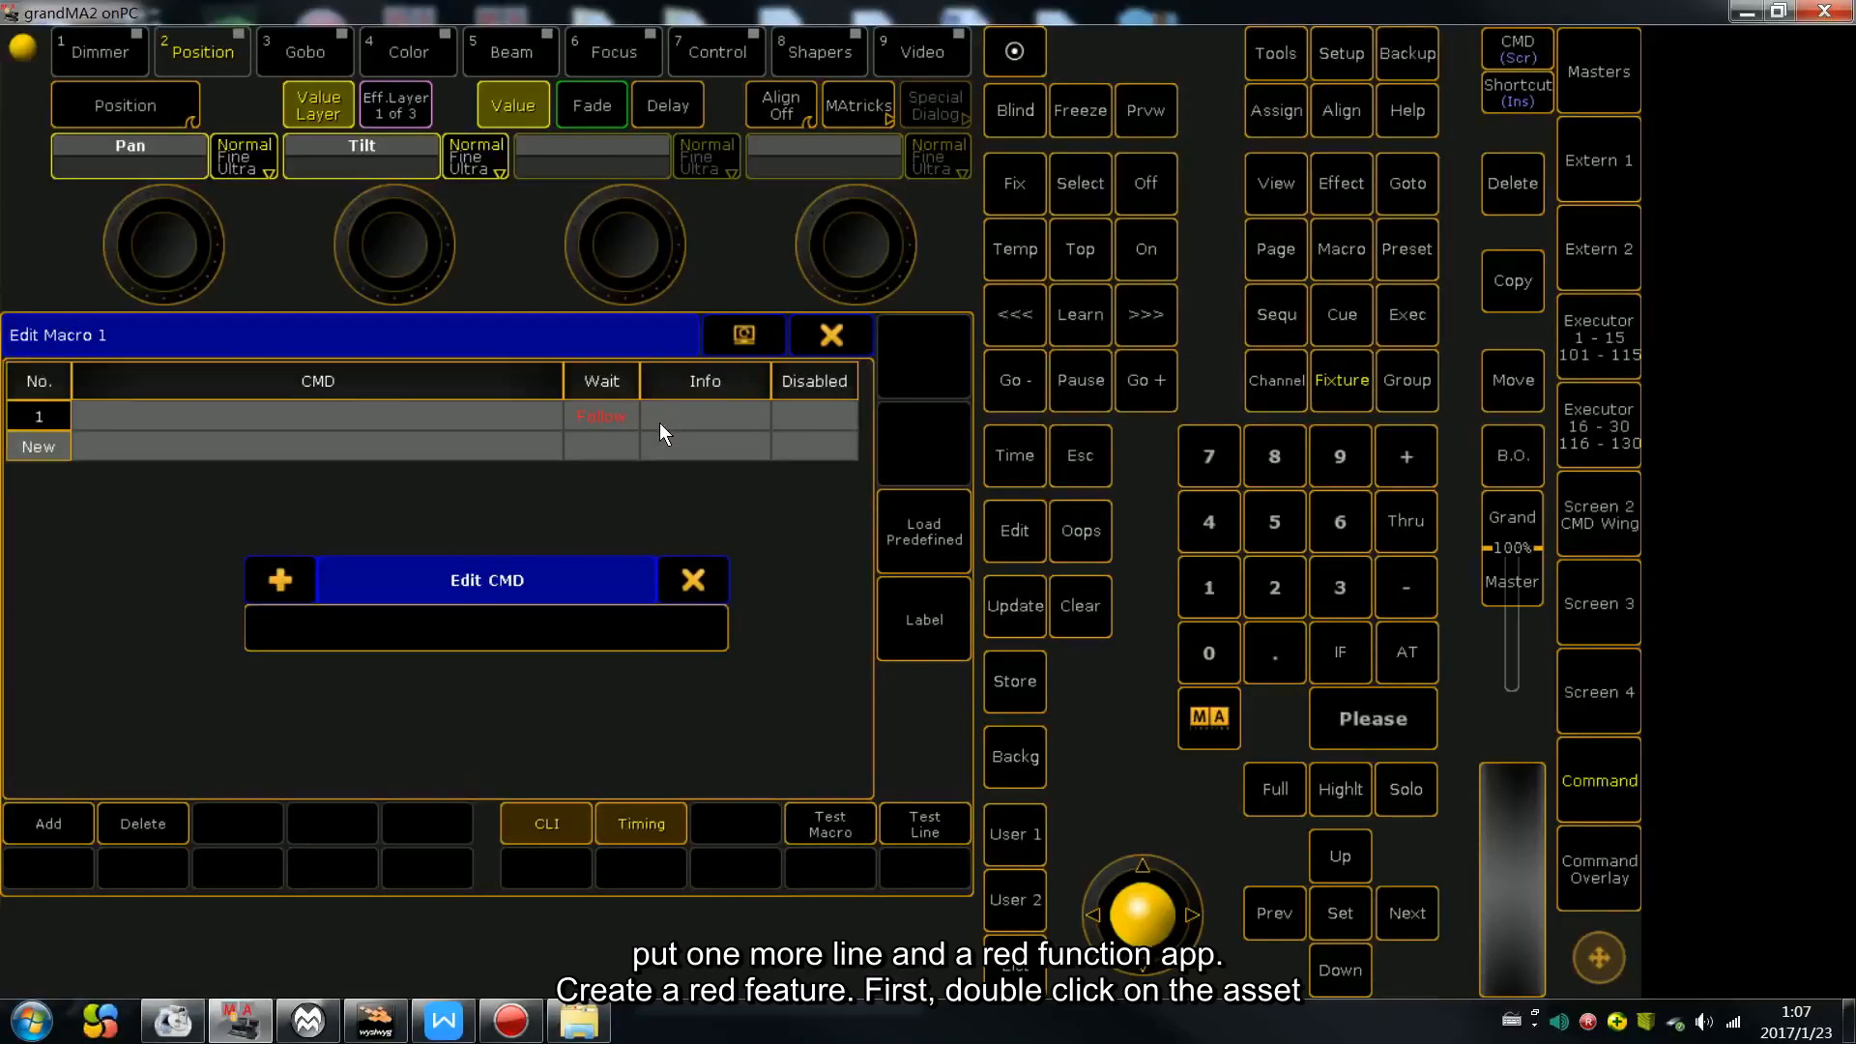
double_click(1276, 108)
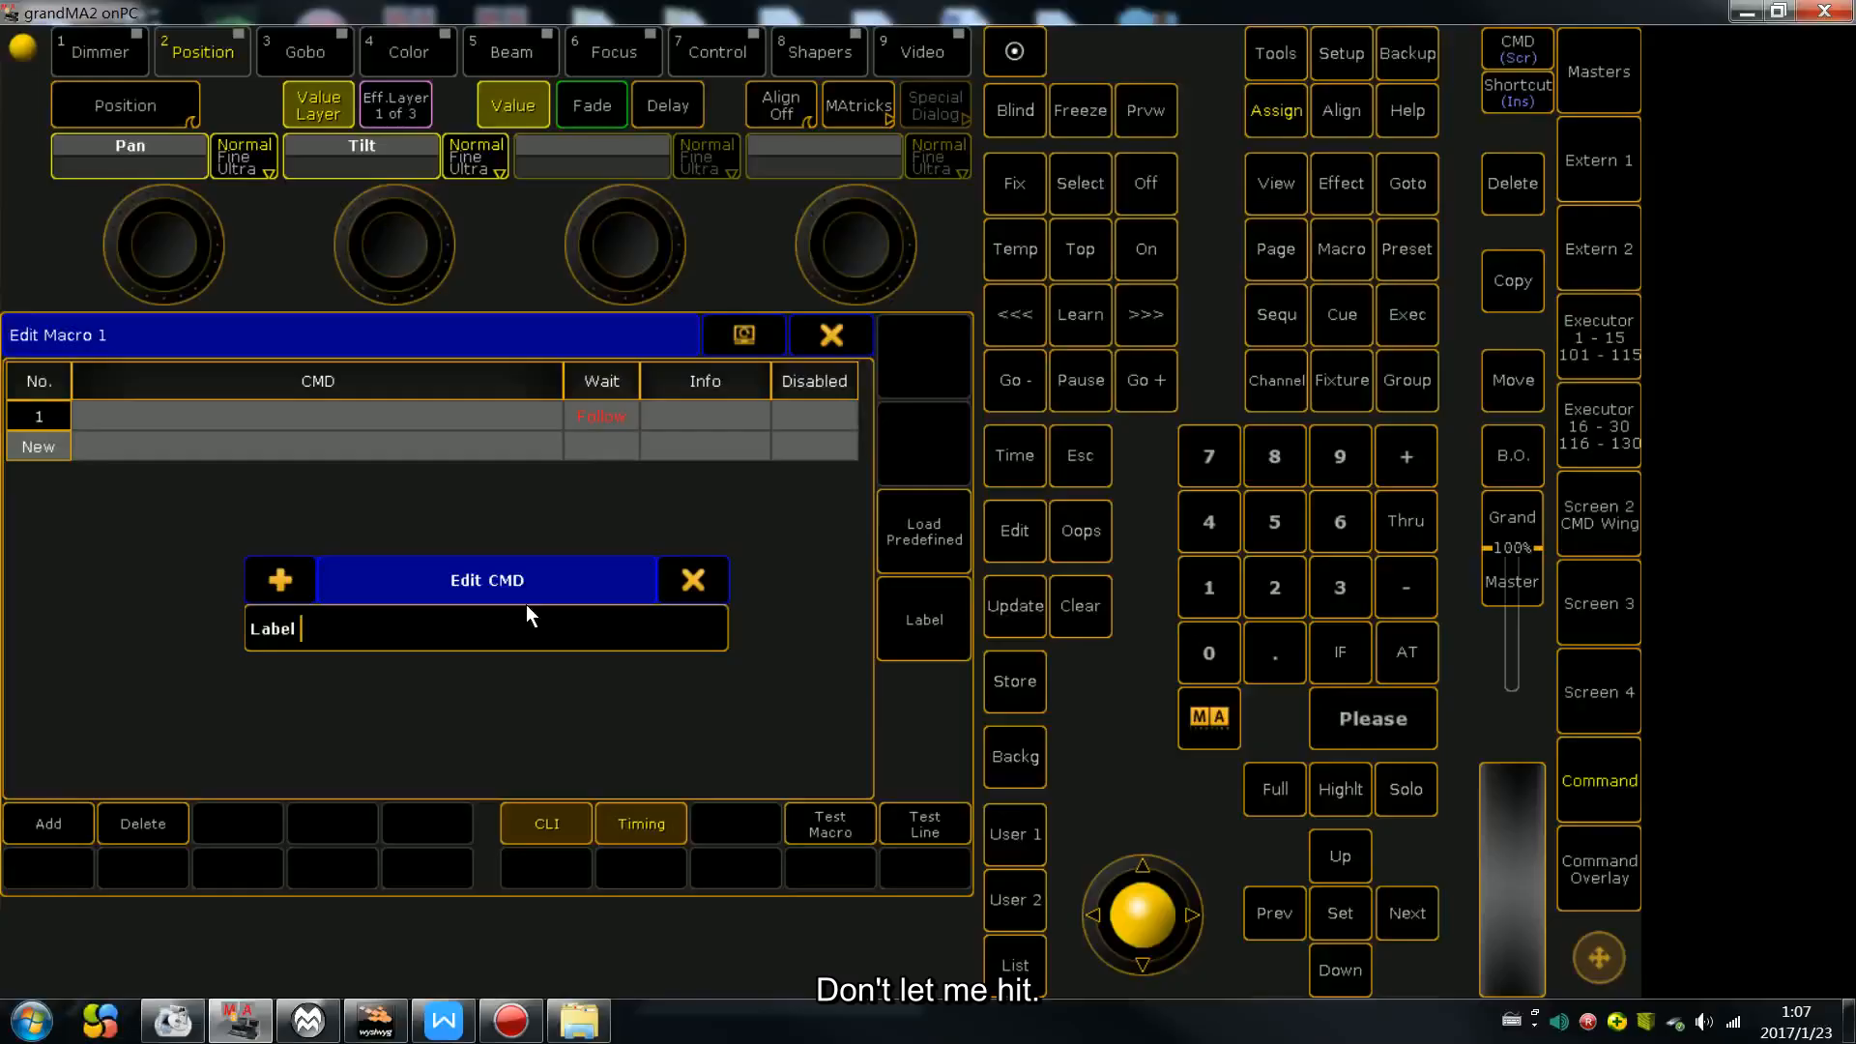
click(280, 577)
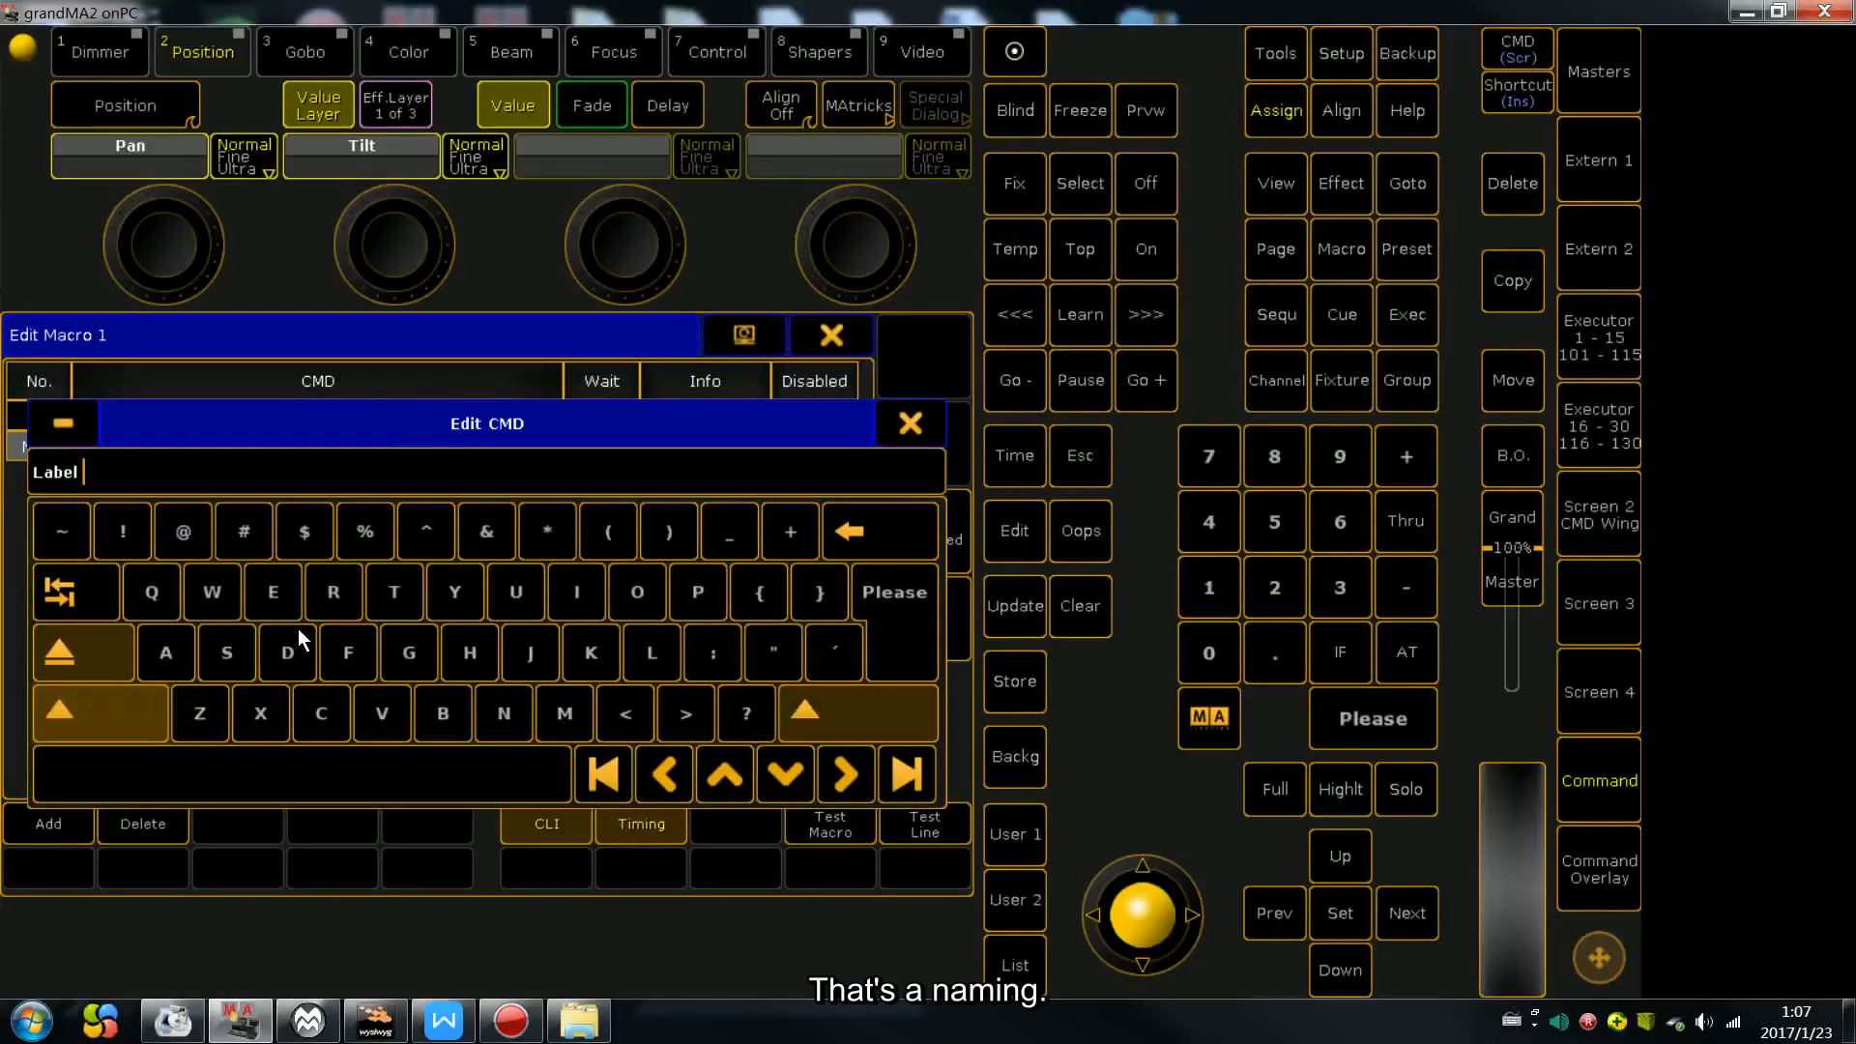
click(193, 525)
click(875, 591)
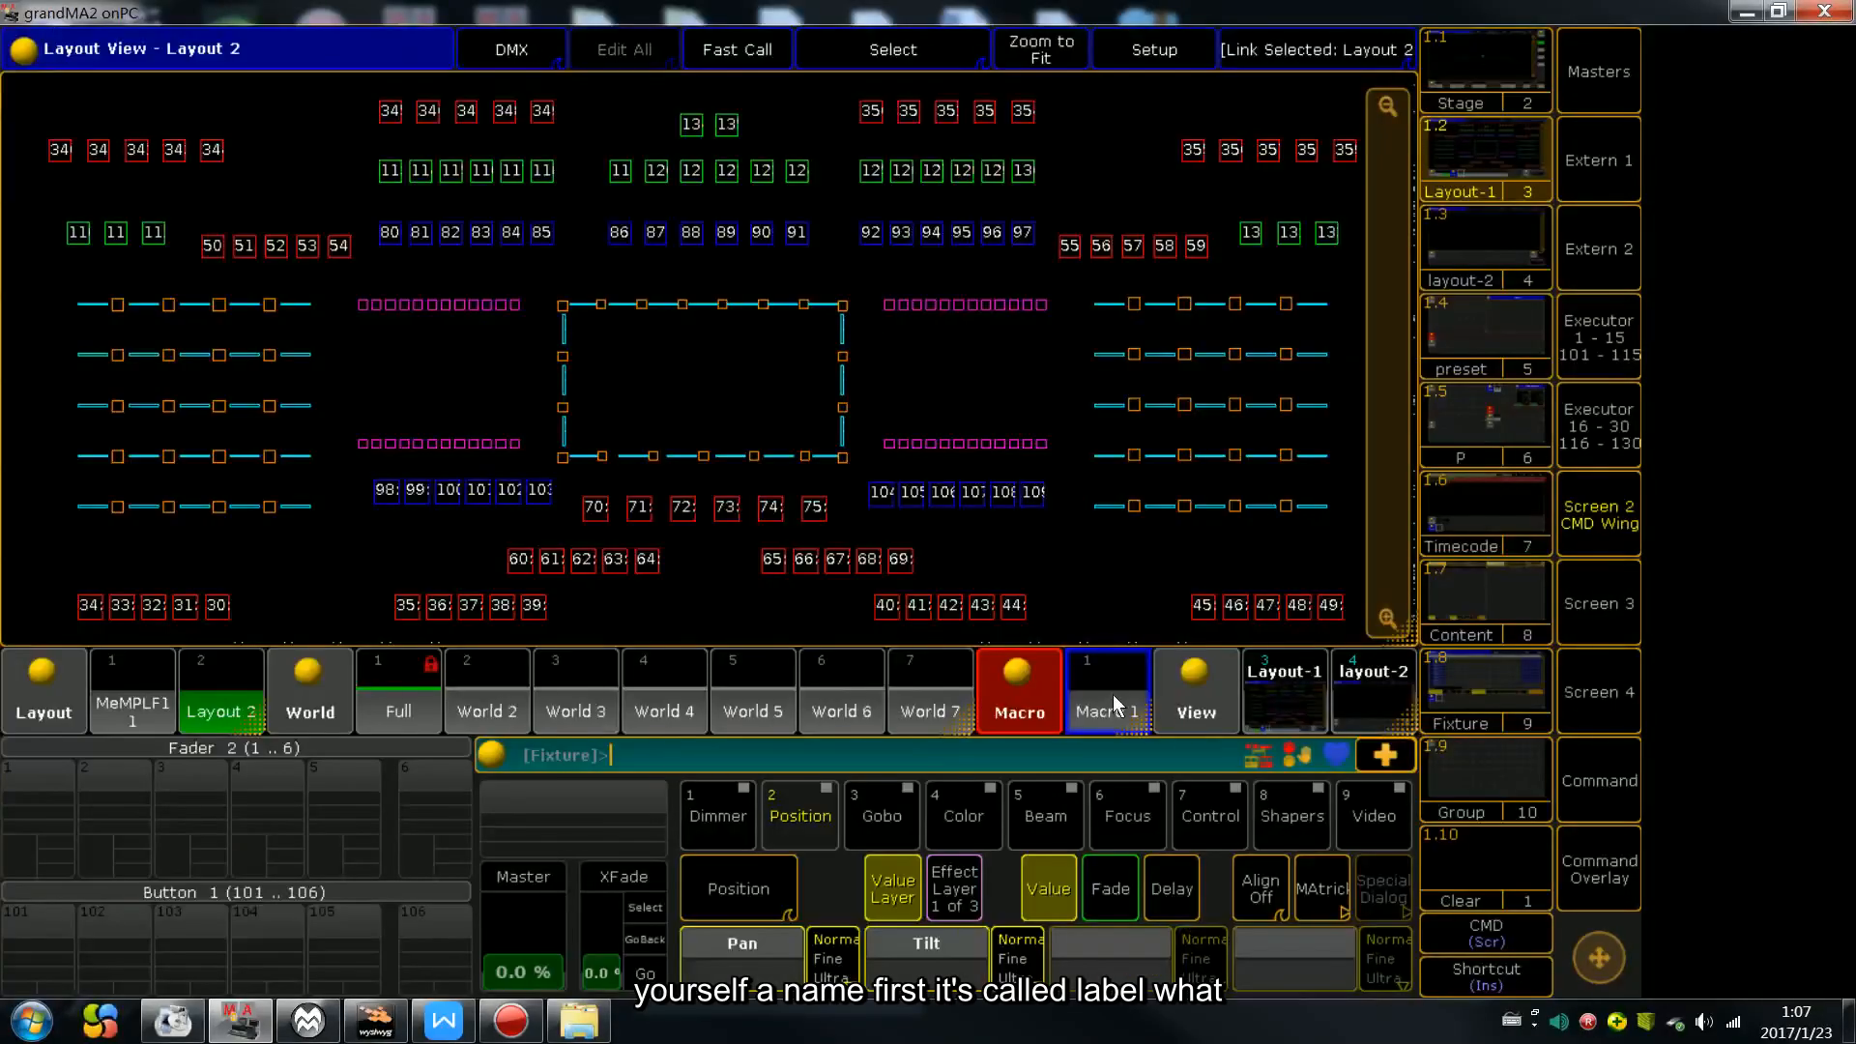
Run Macro 1 on itself and name it "label @"
click(1111, 694)
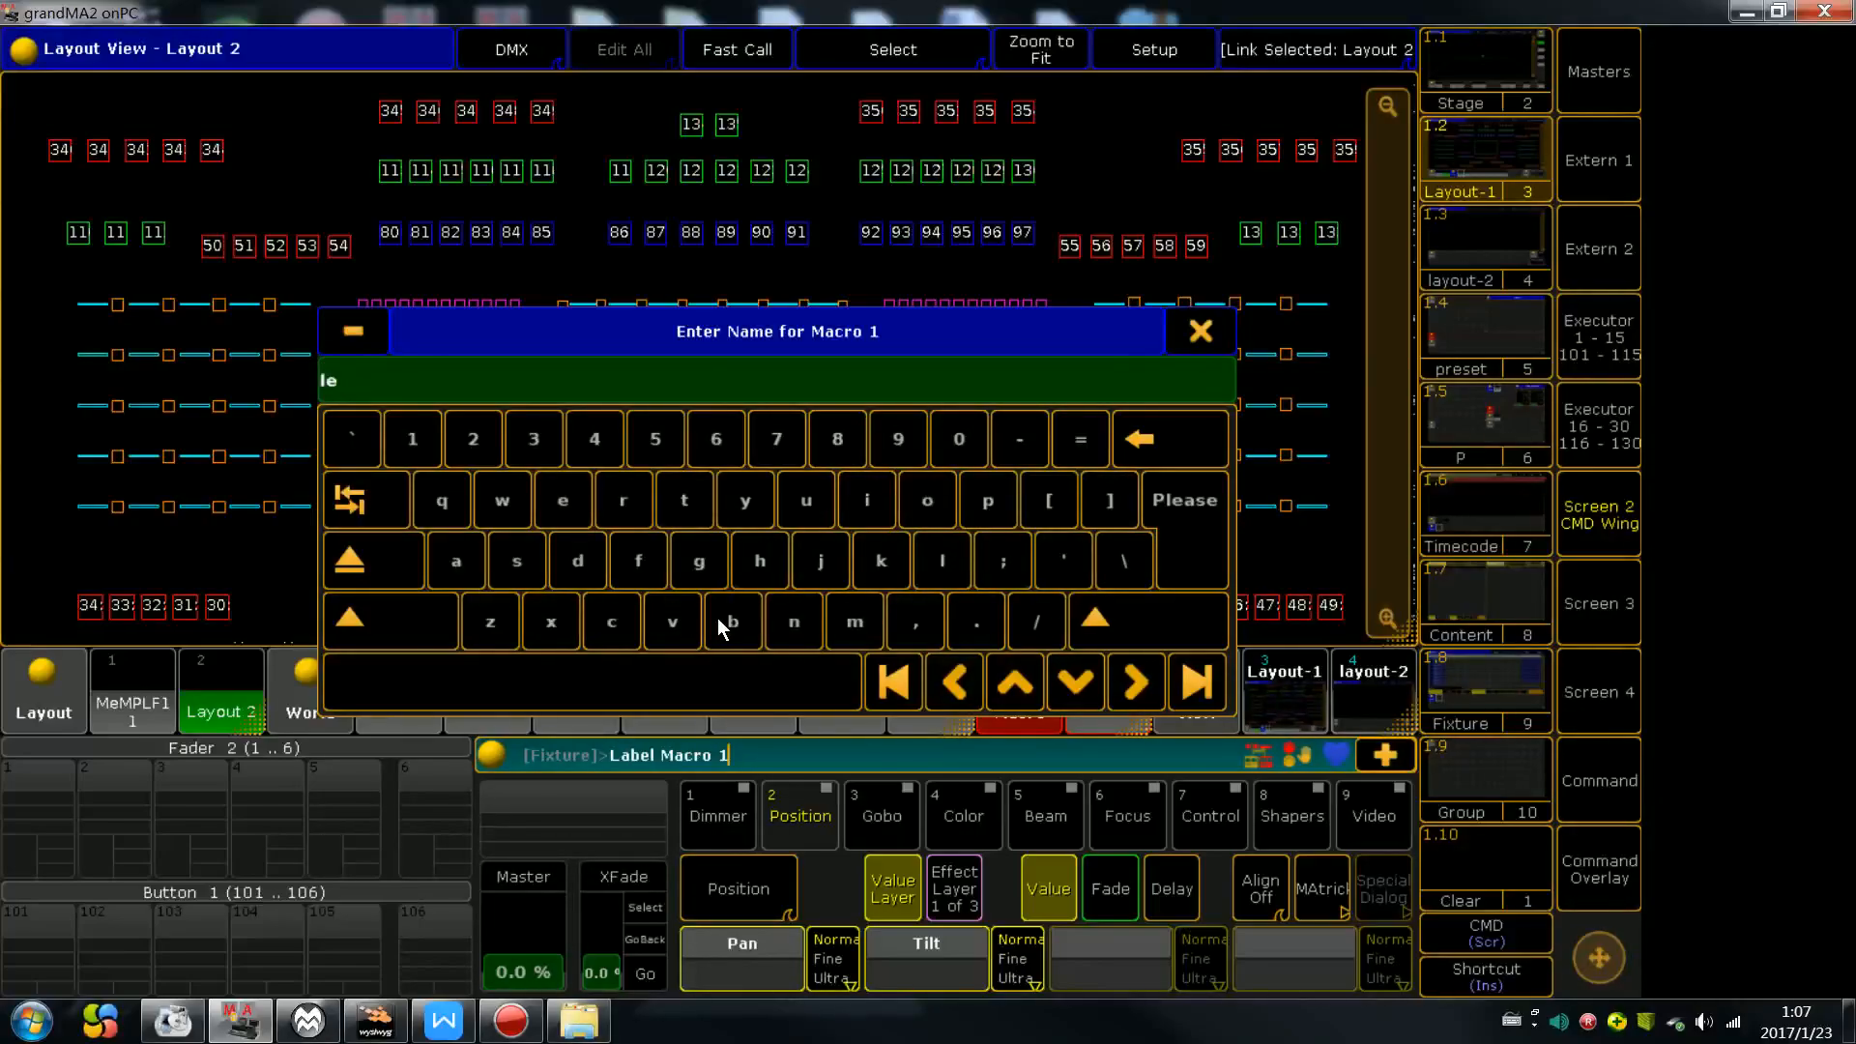
click(1189, 340)
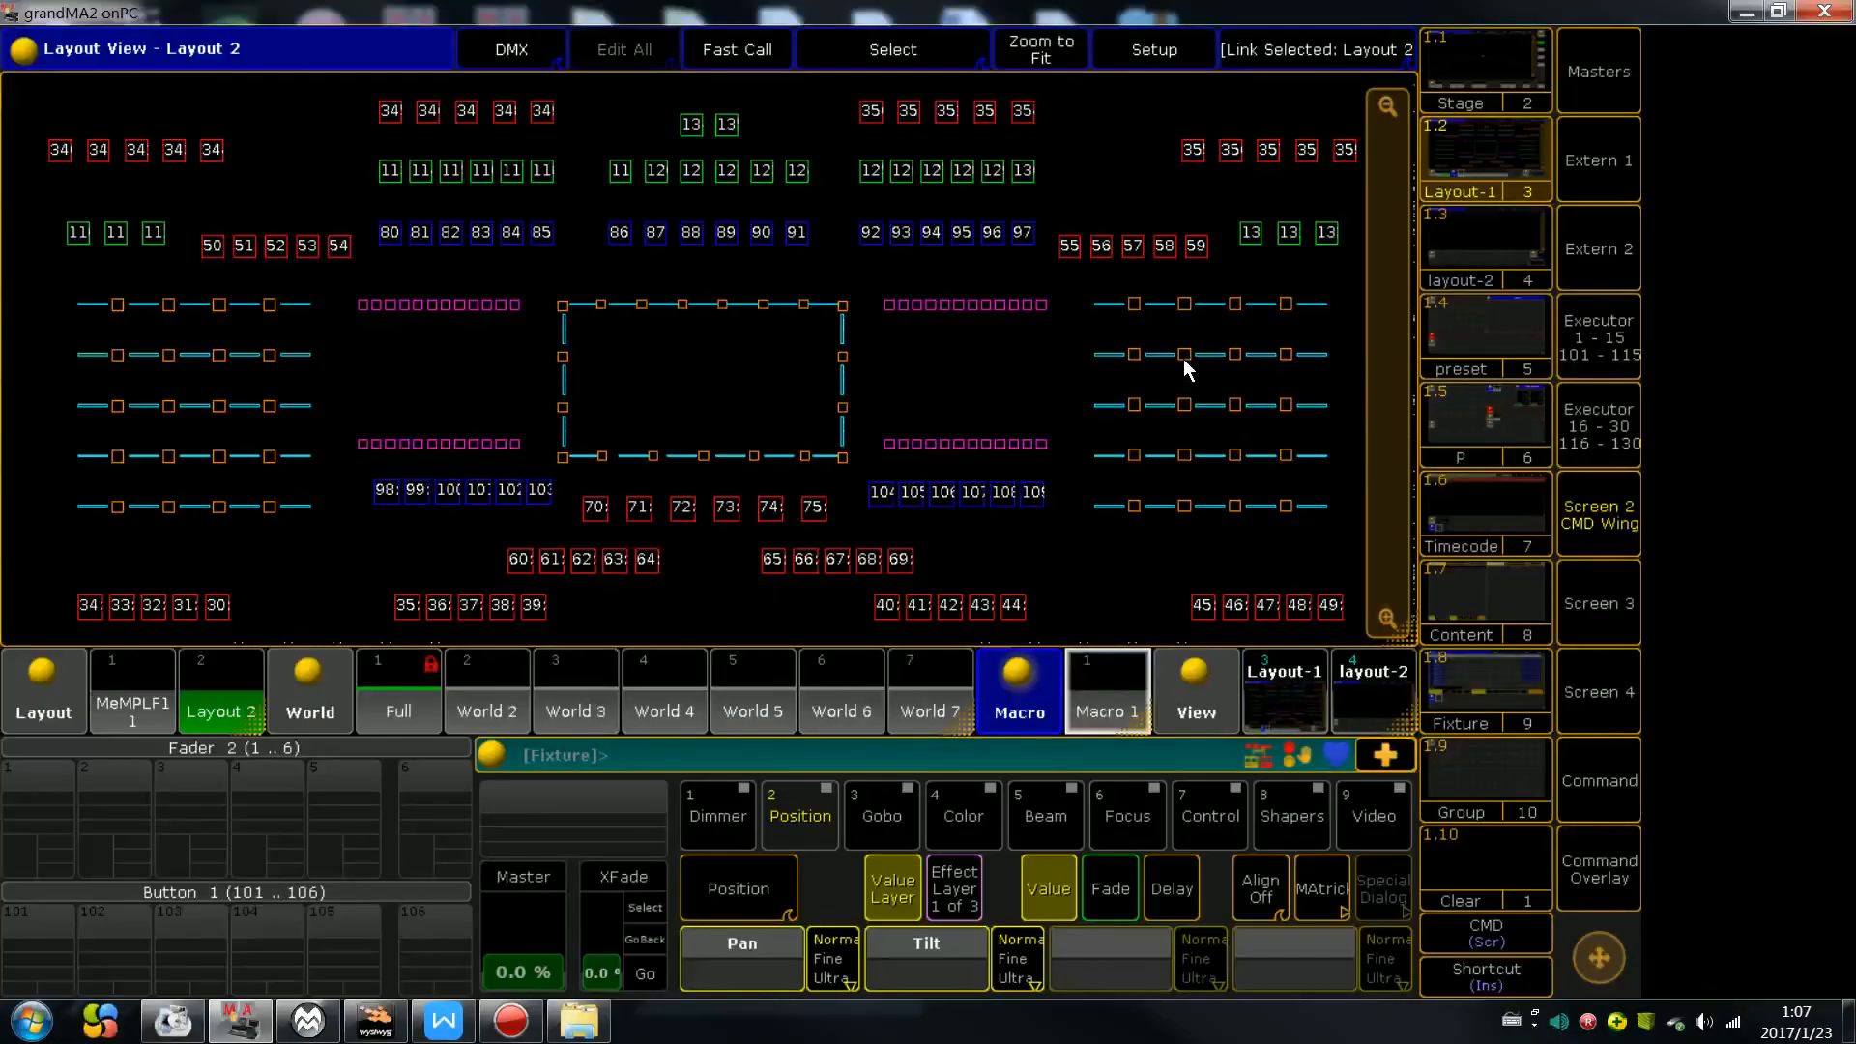
click(1110, 693)
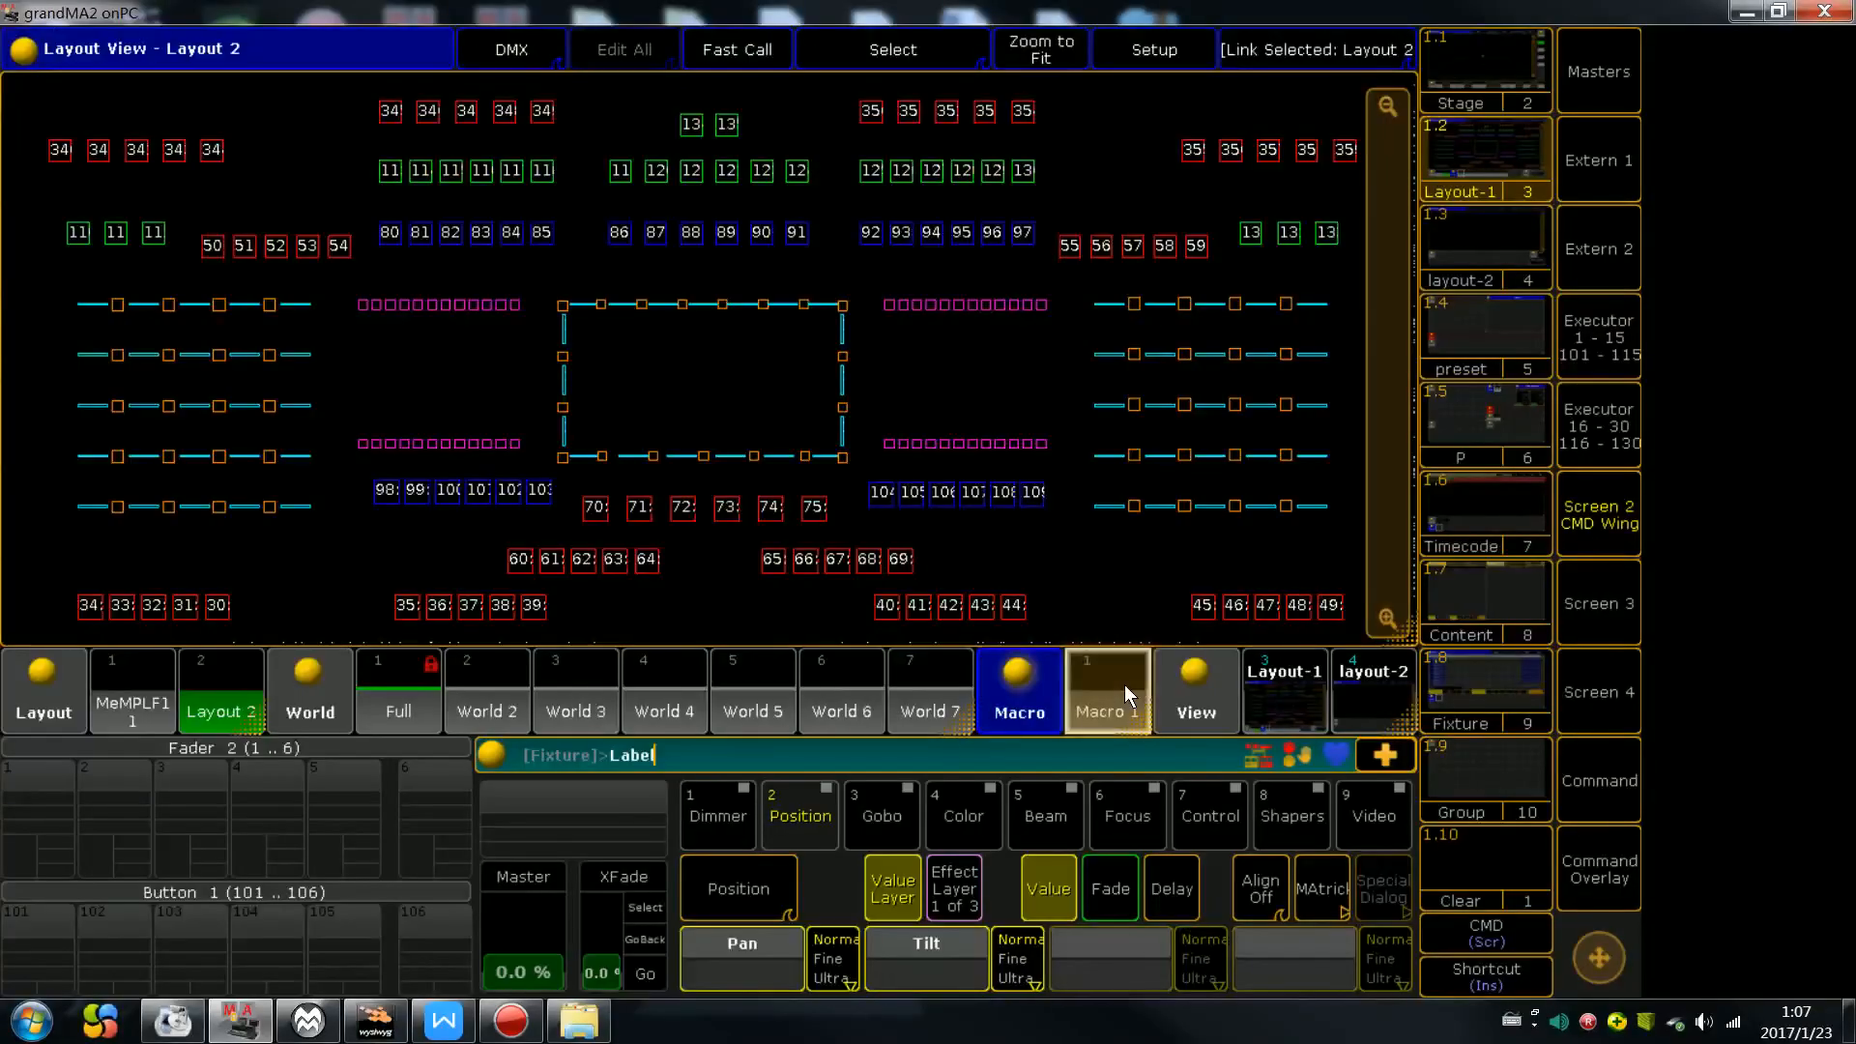
click(1121, 687)
click(936, 557)
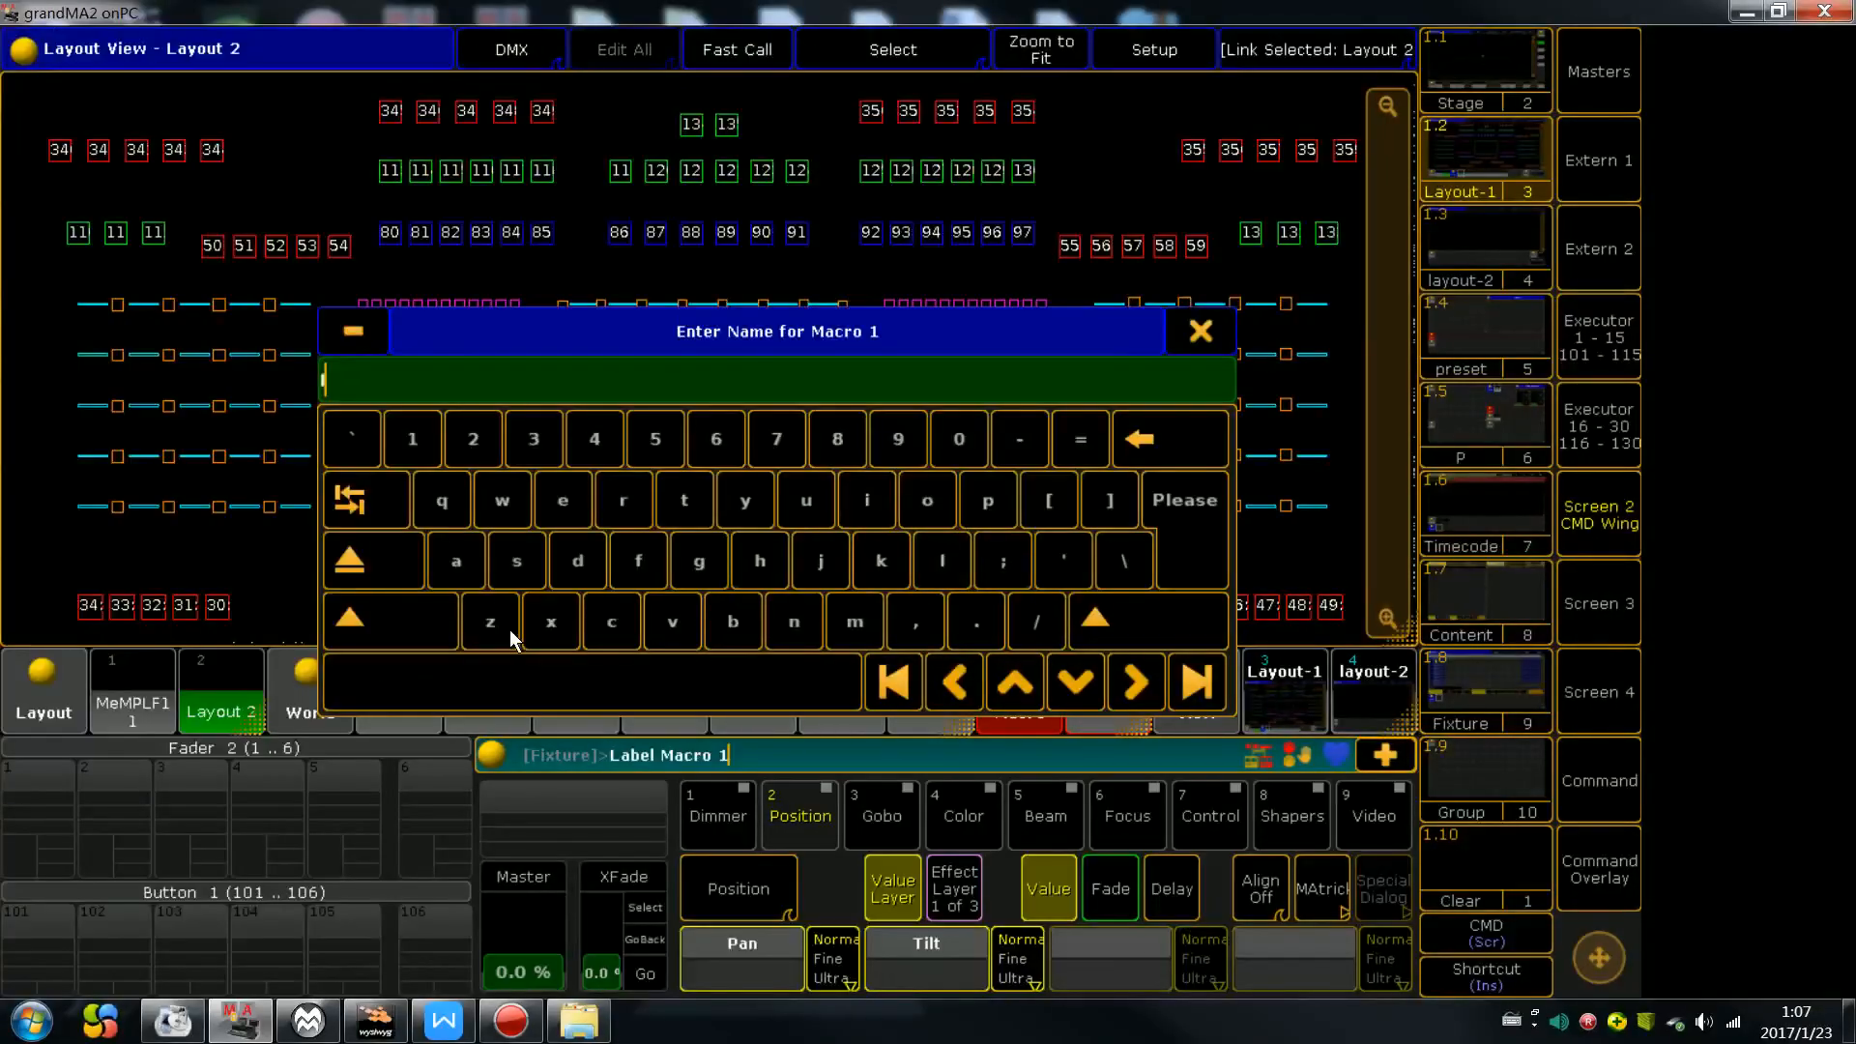
click(455, 564)
click(727, 620)
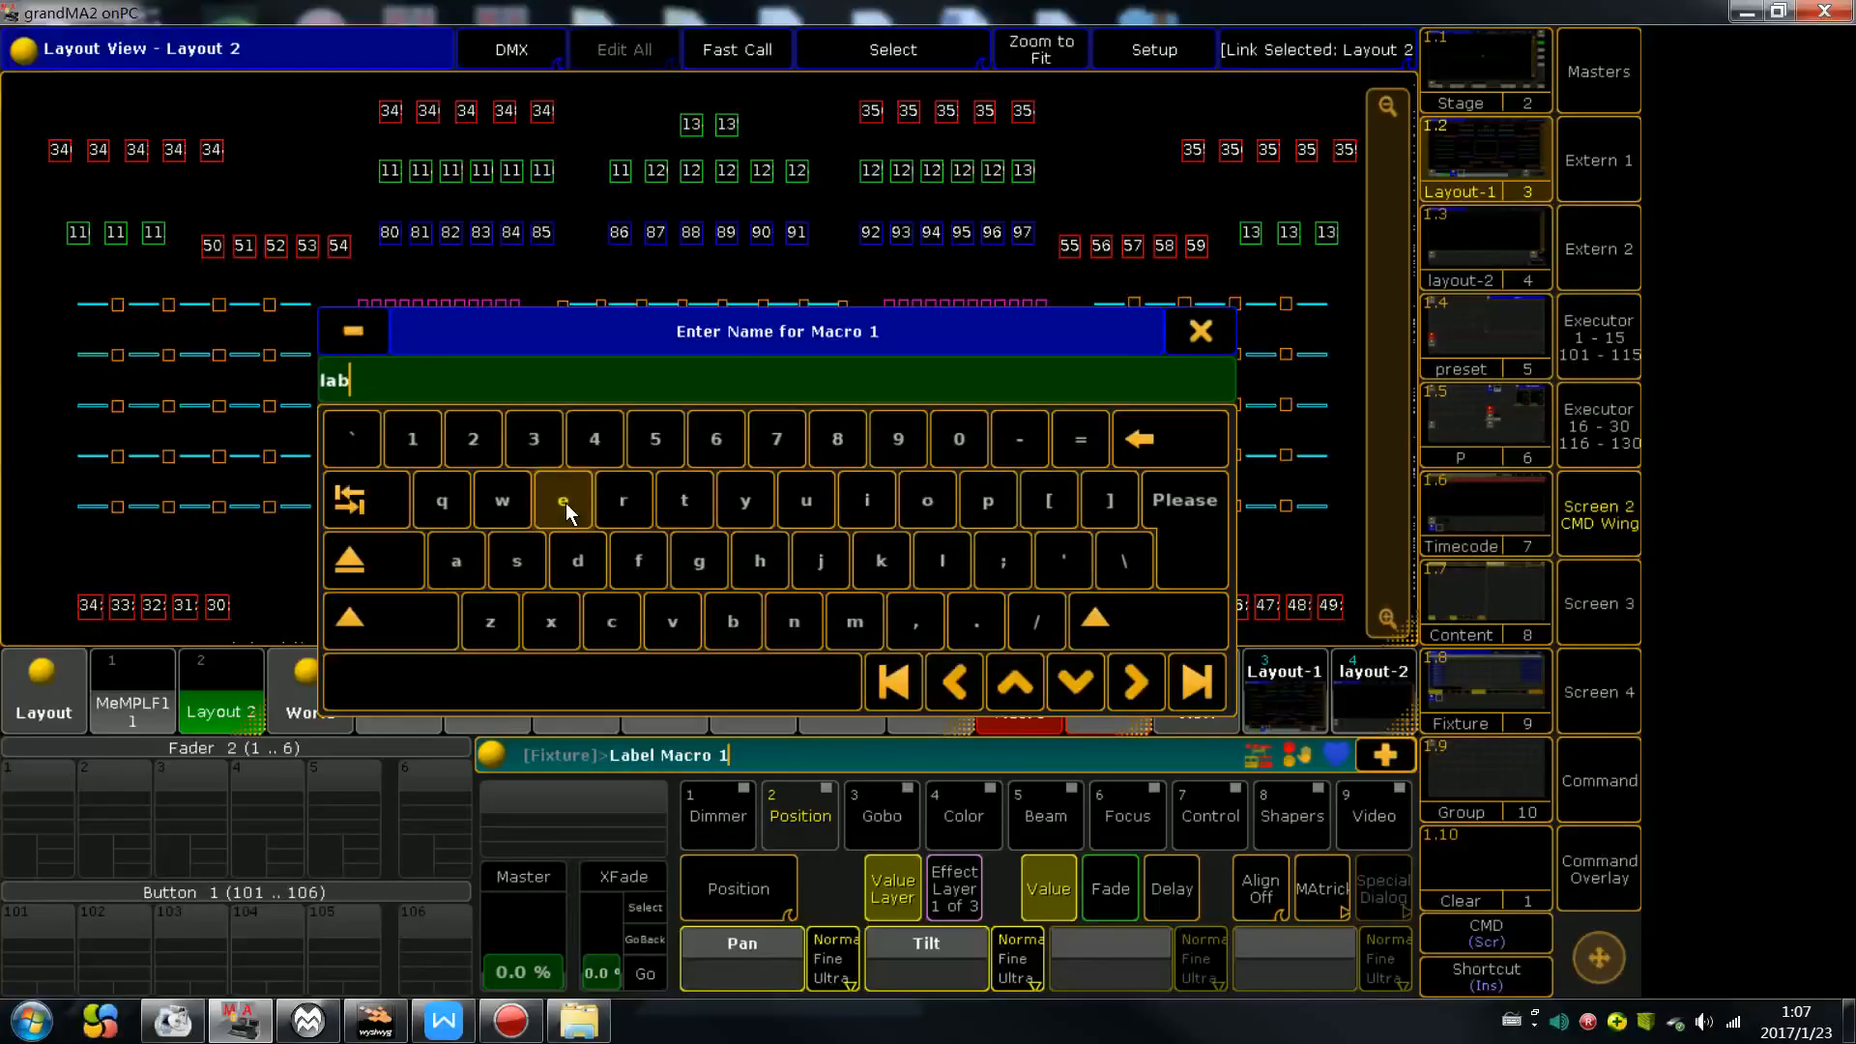
click(565, 502)
click(942, 559)
click(548, 676)
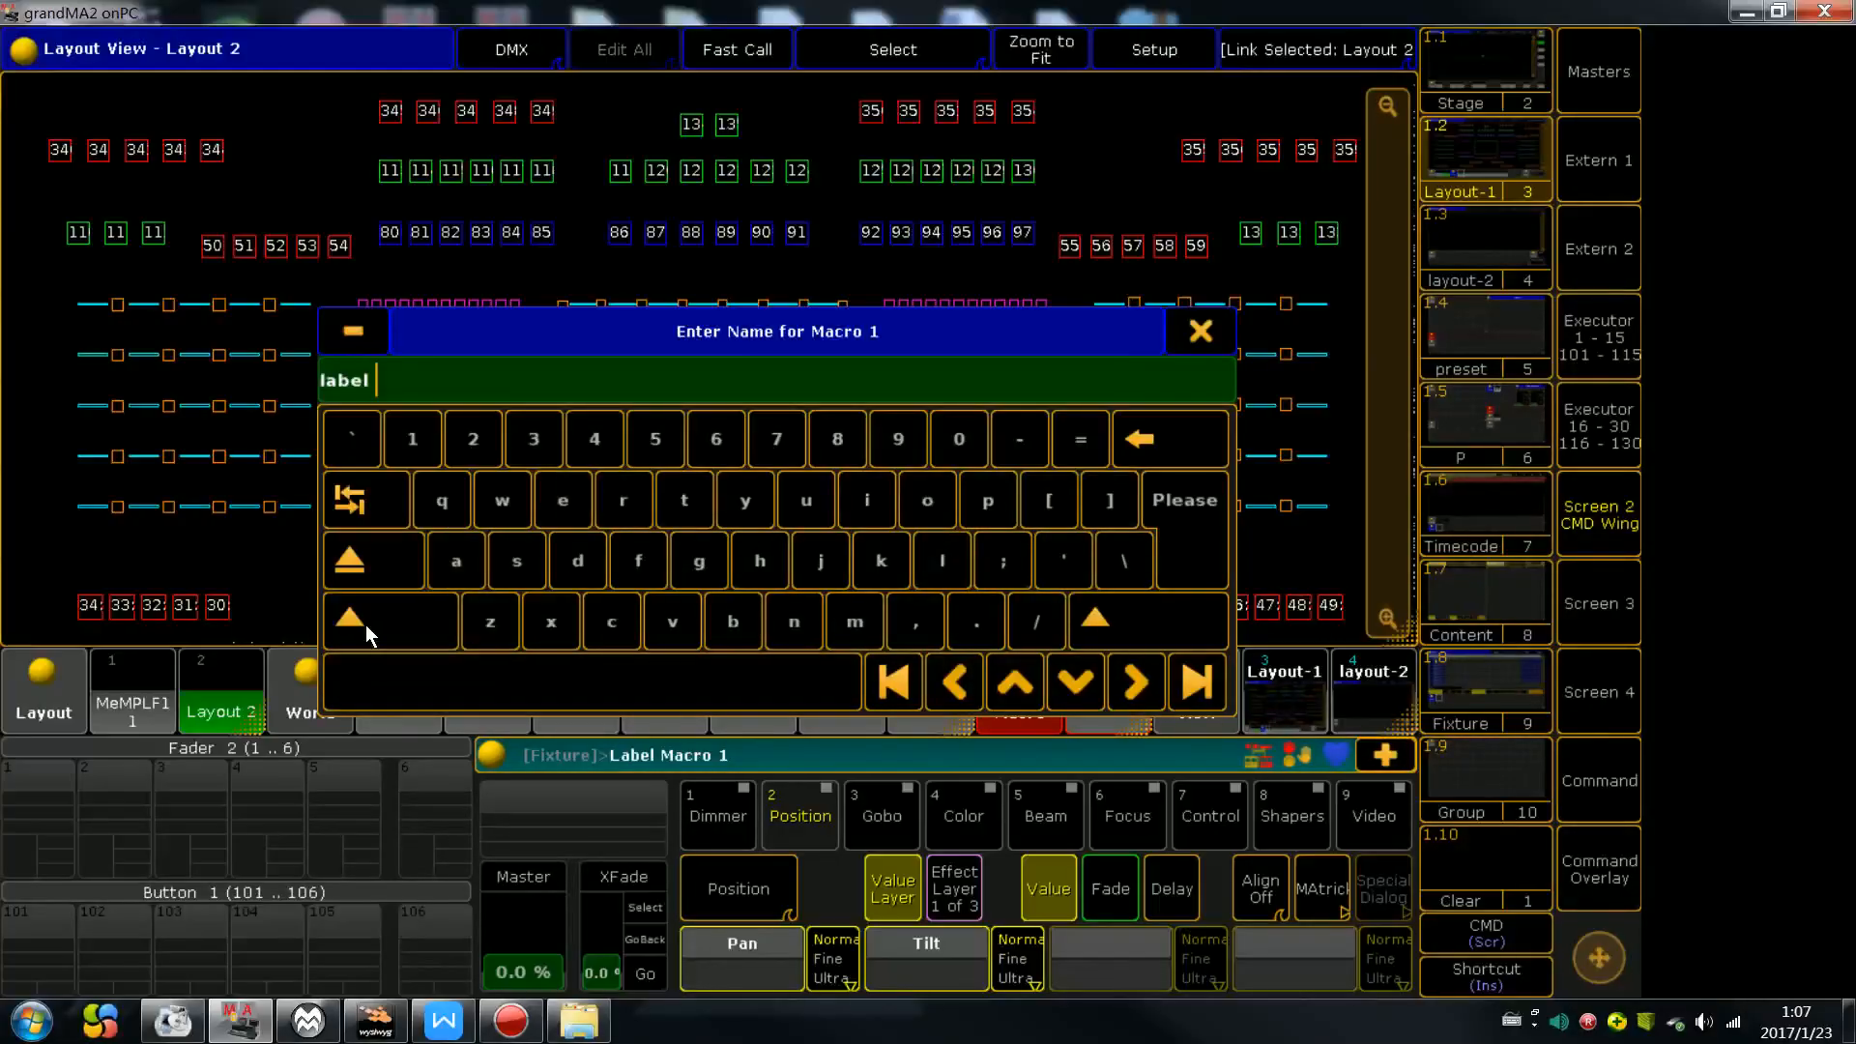
click(365, 625)
click(476, 435)
click(398, 619)
click(402, 613)
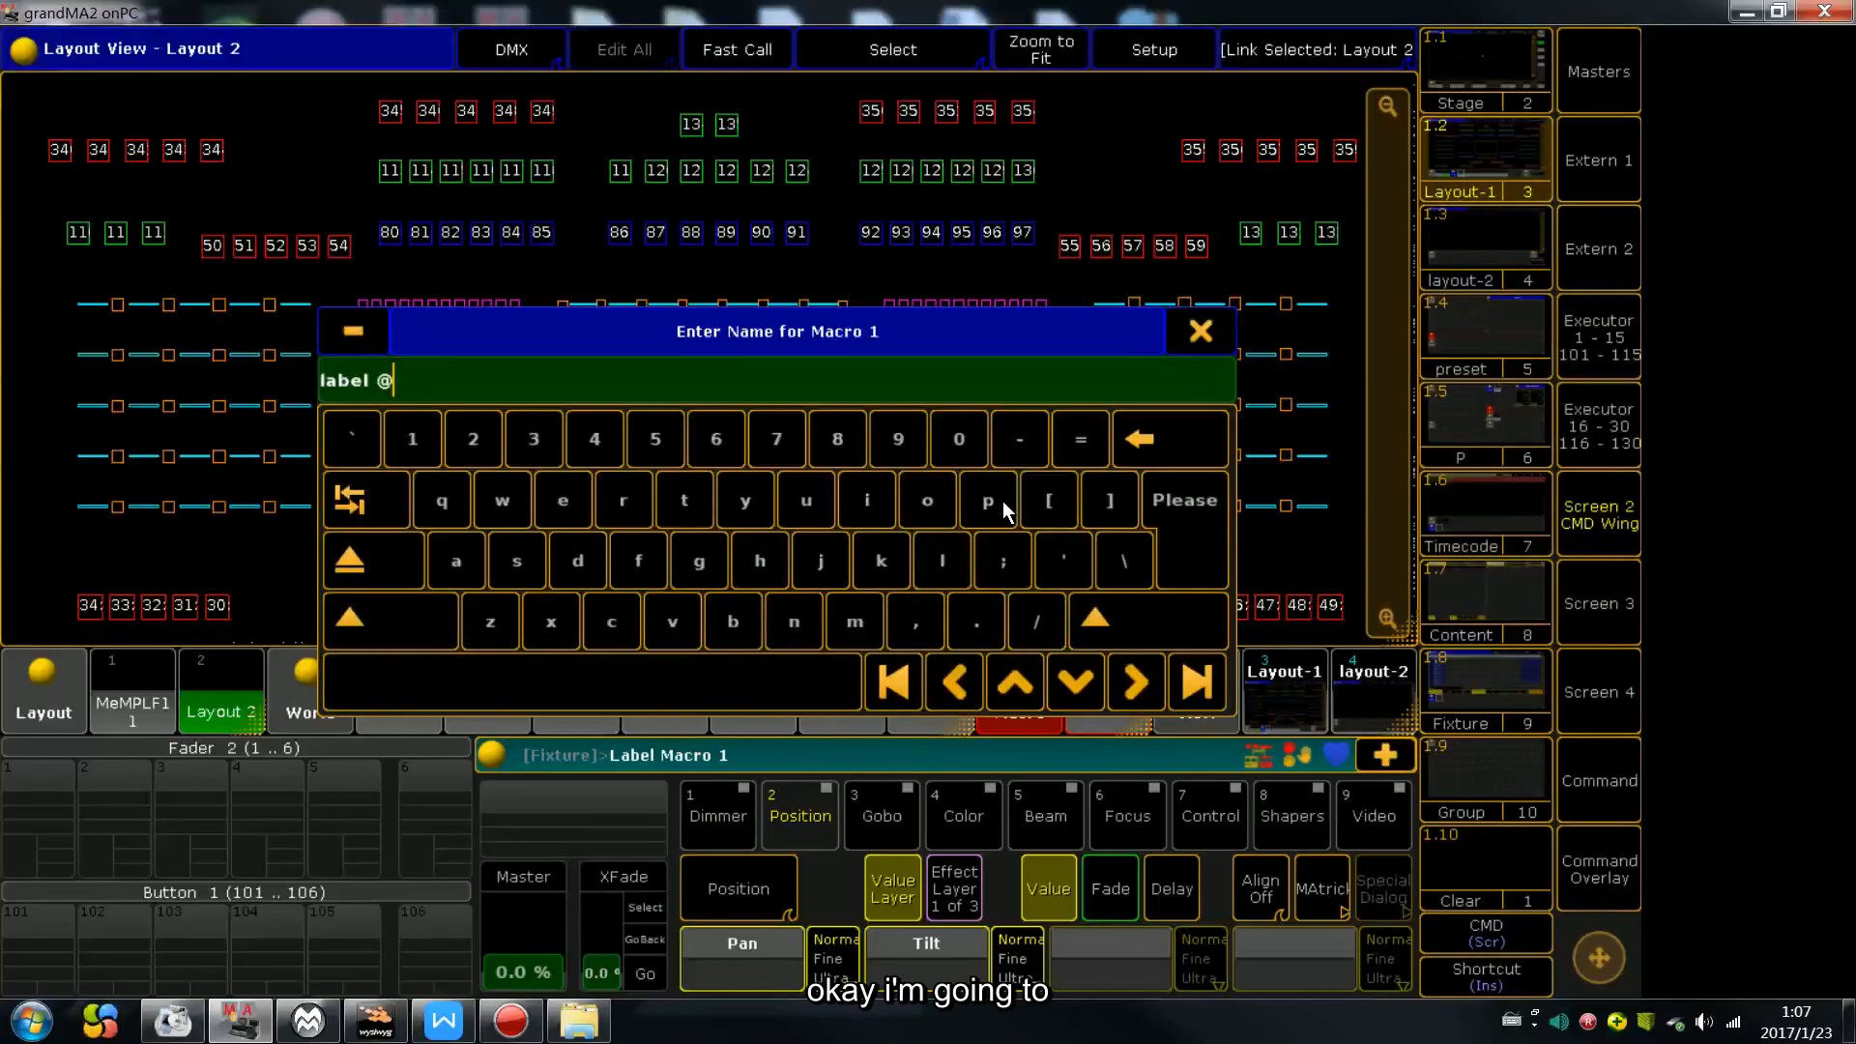
click(1195, 512)
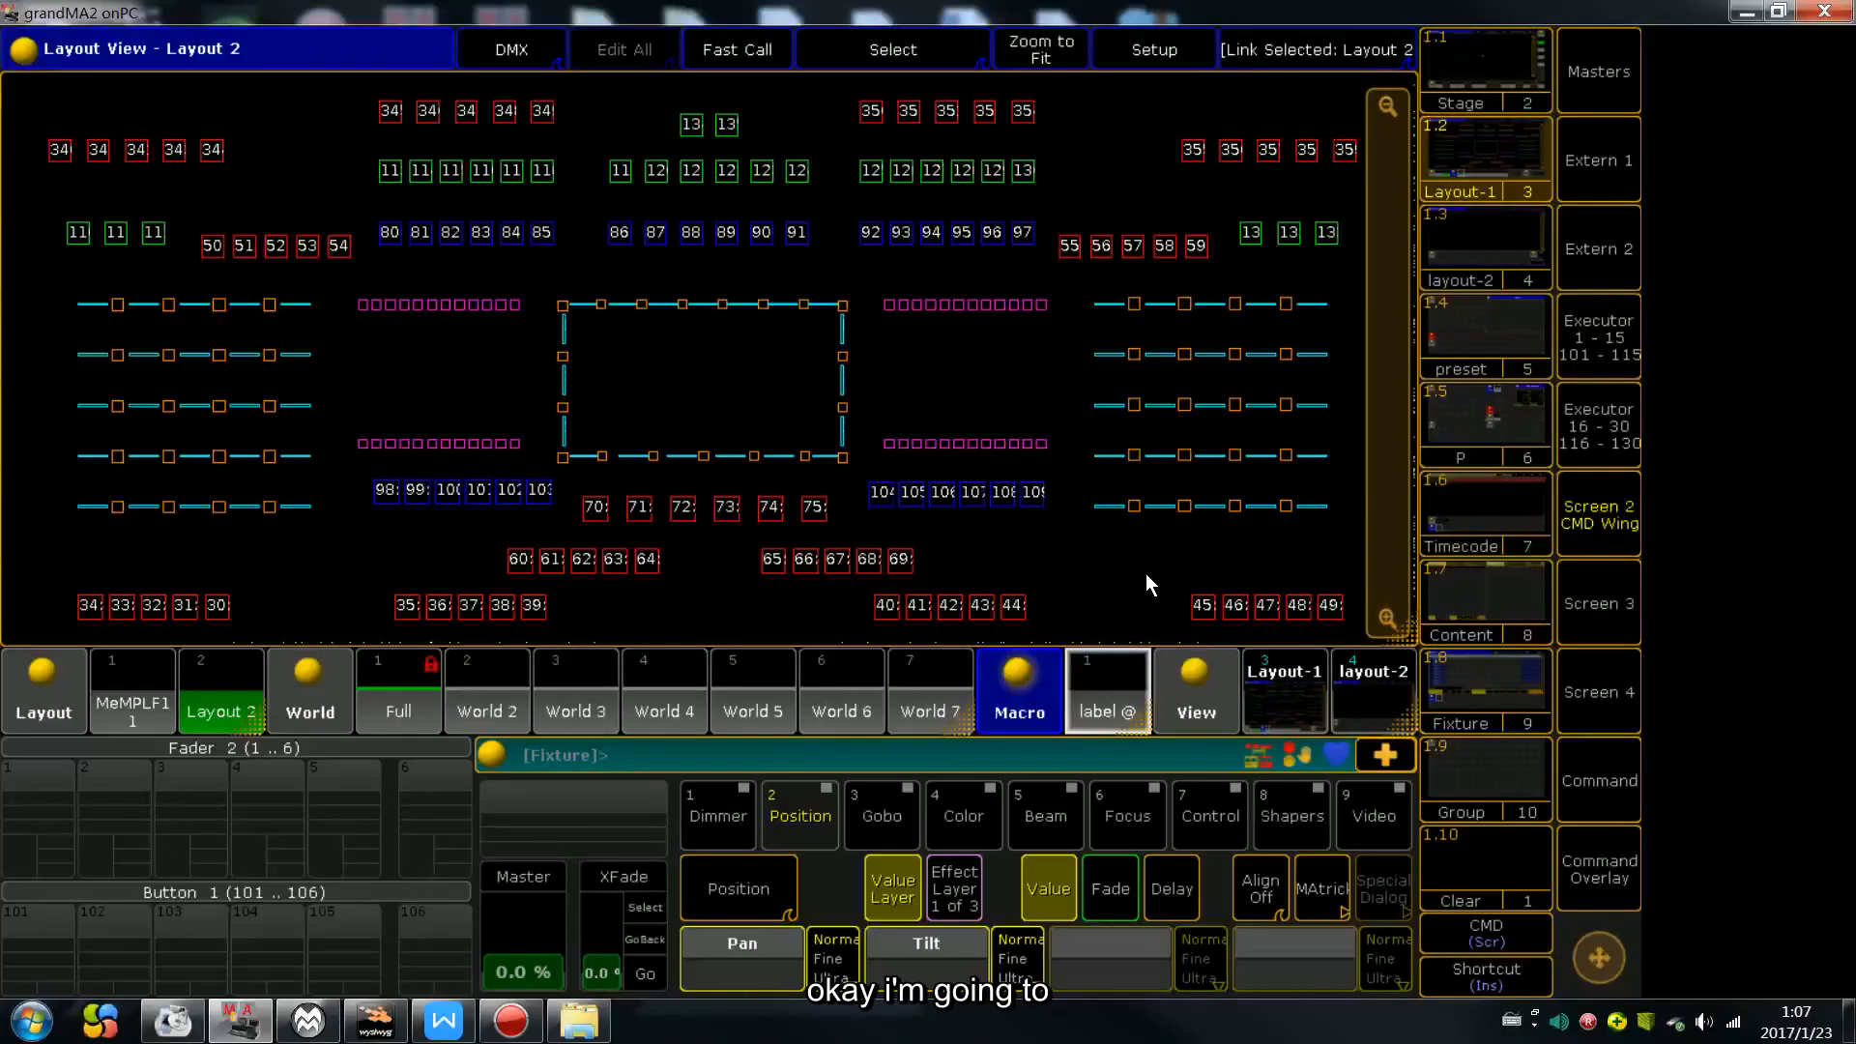
Use the label macro to rename Layout 1 as Arkaos
click(1121, 698)
click(136, 711)
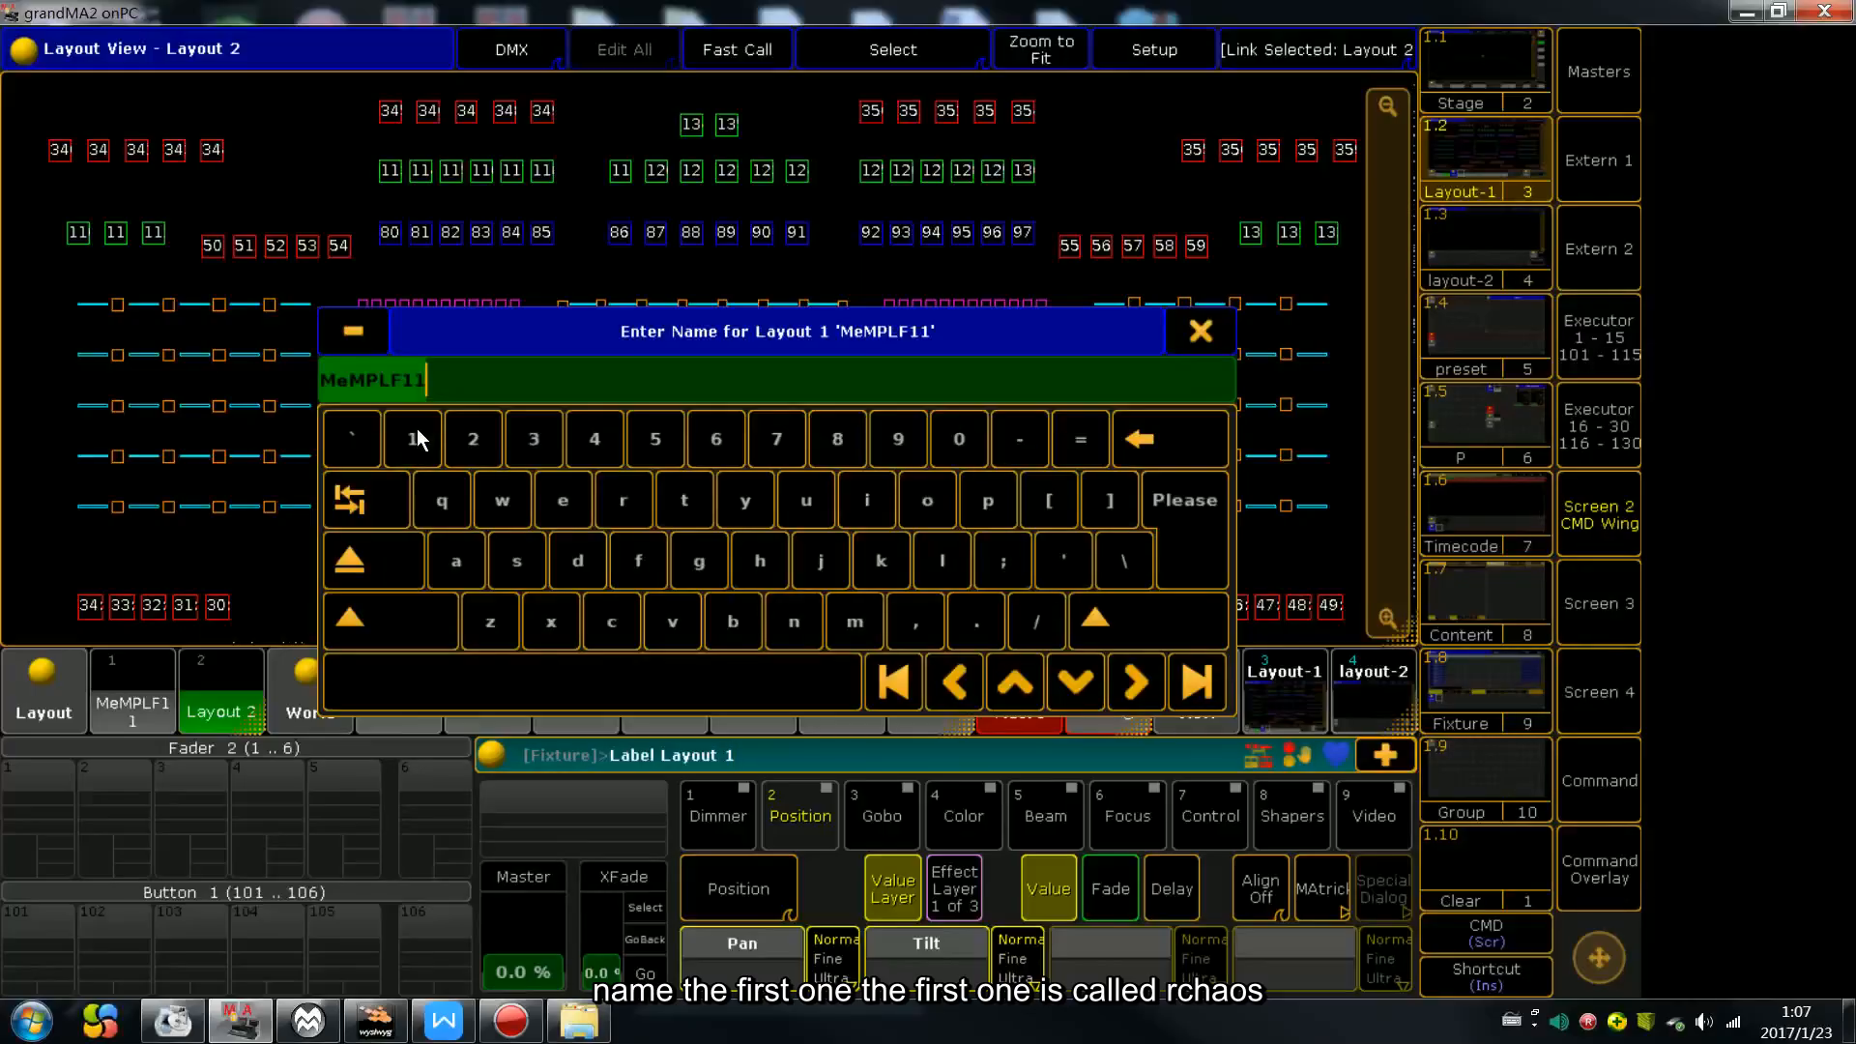
text(AR)
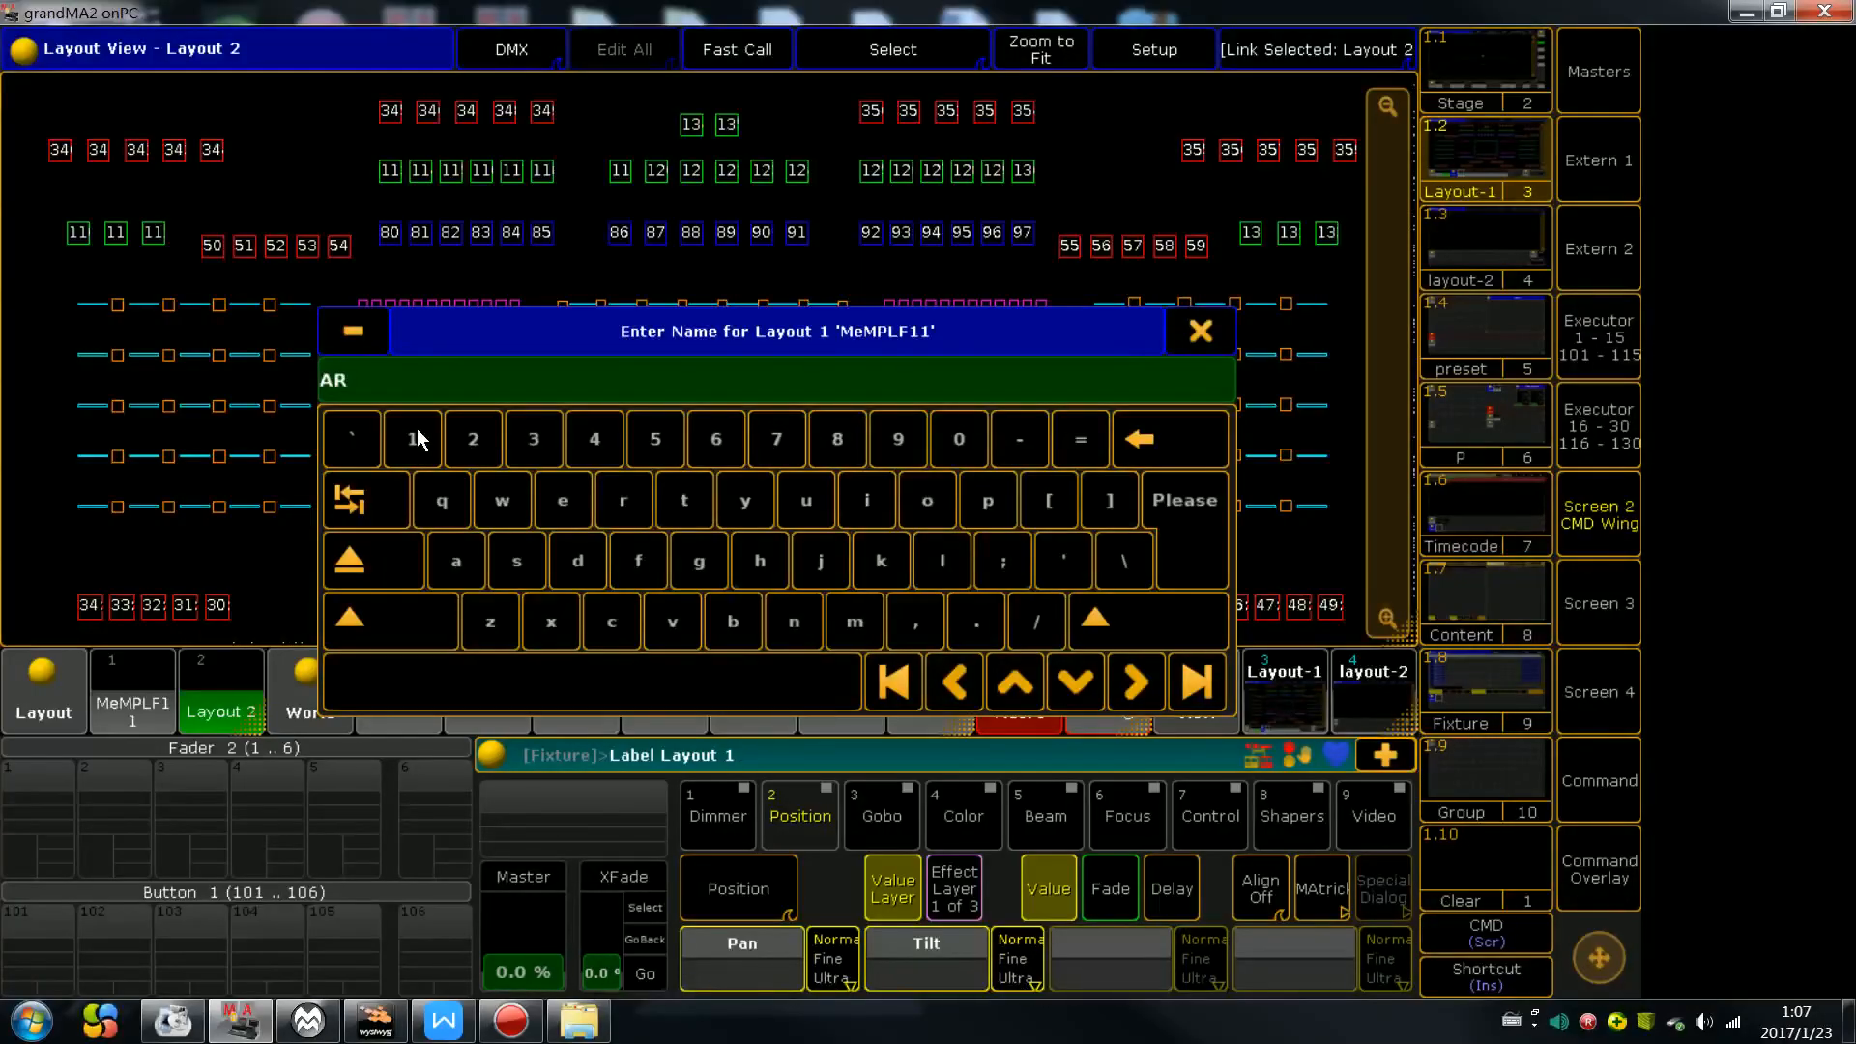
key(BackSpace)
text(rk)
key(BackSpace)
text(kaos)
key(Return)
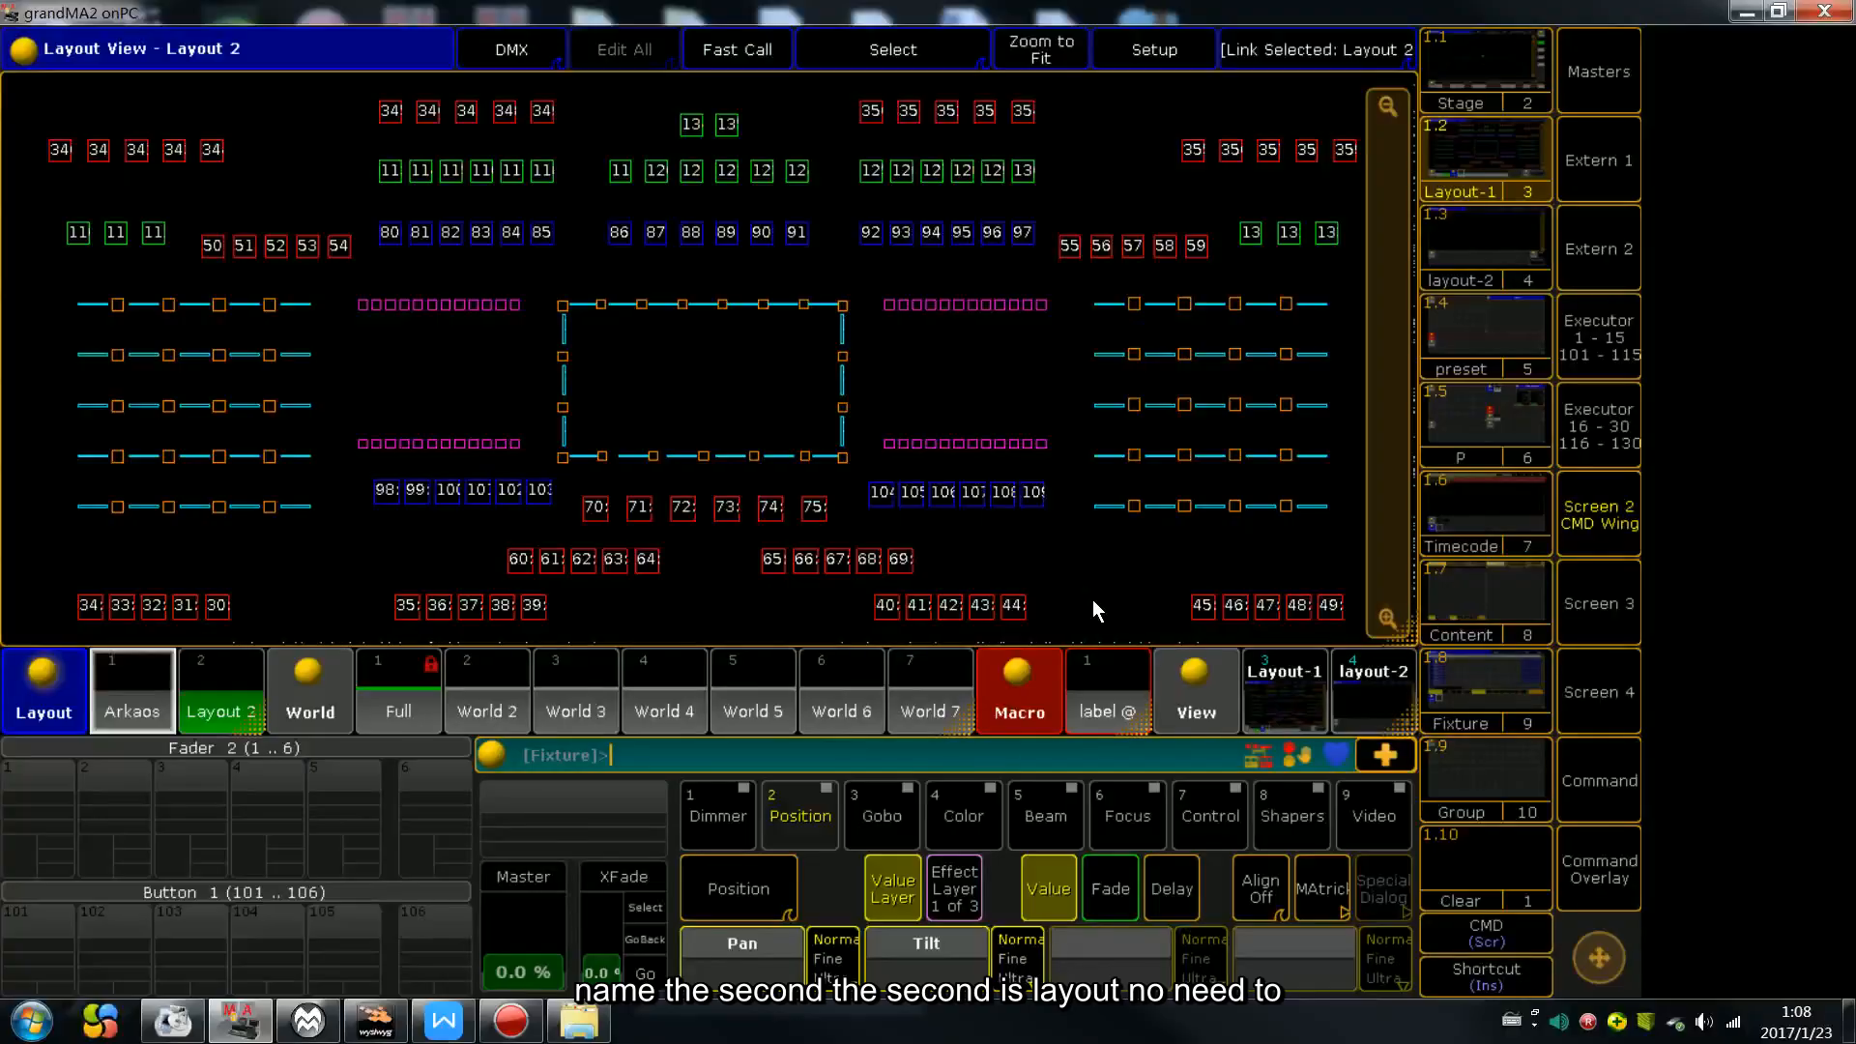
click(1097, 677)
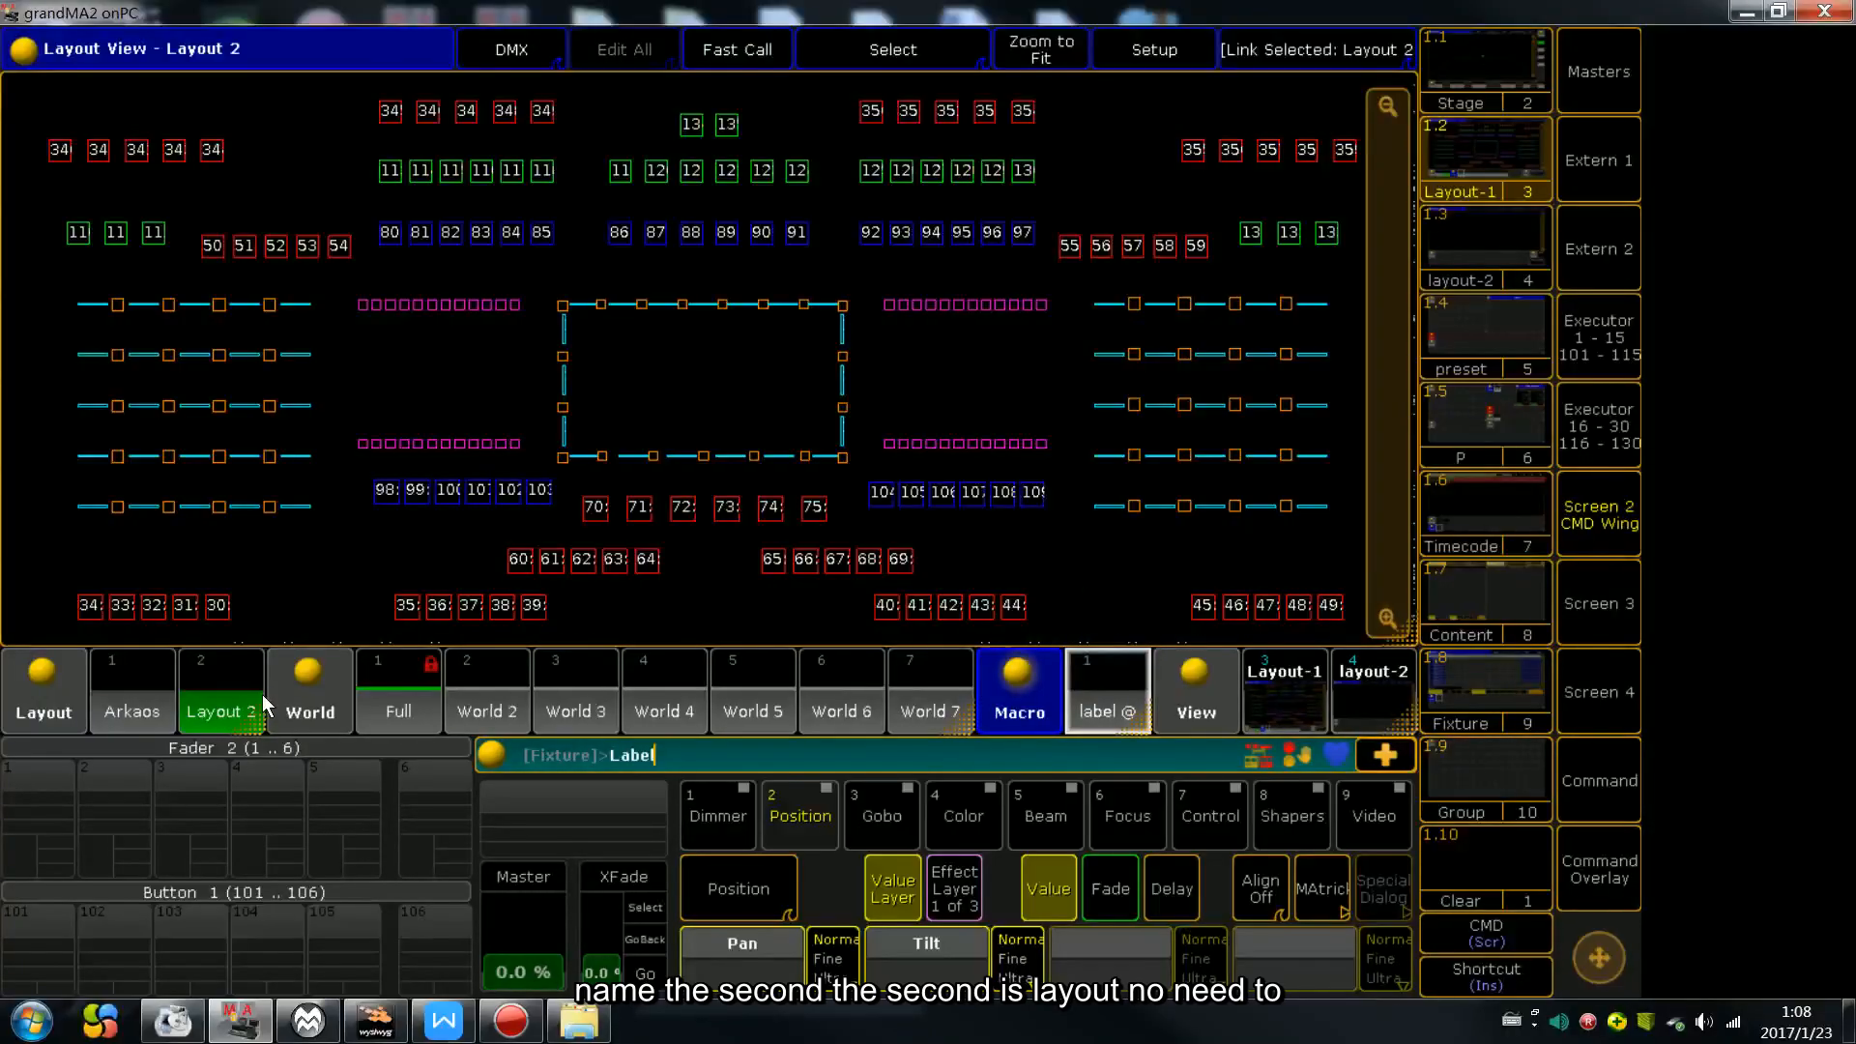
key(BackSpace)
key(BackSpace)
key(BackSpace)
key(BackSpace)
key(BackSpace)
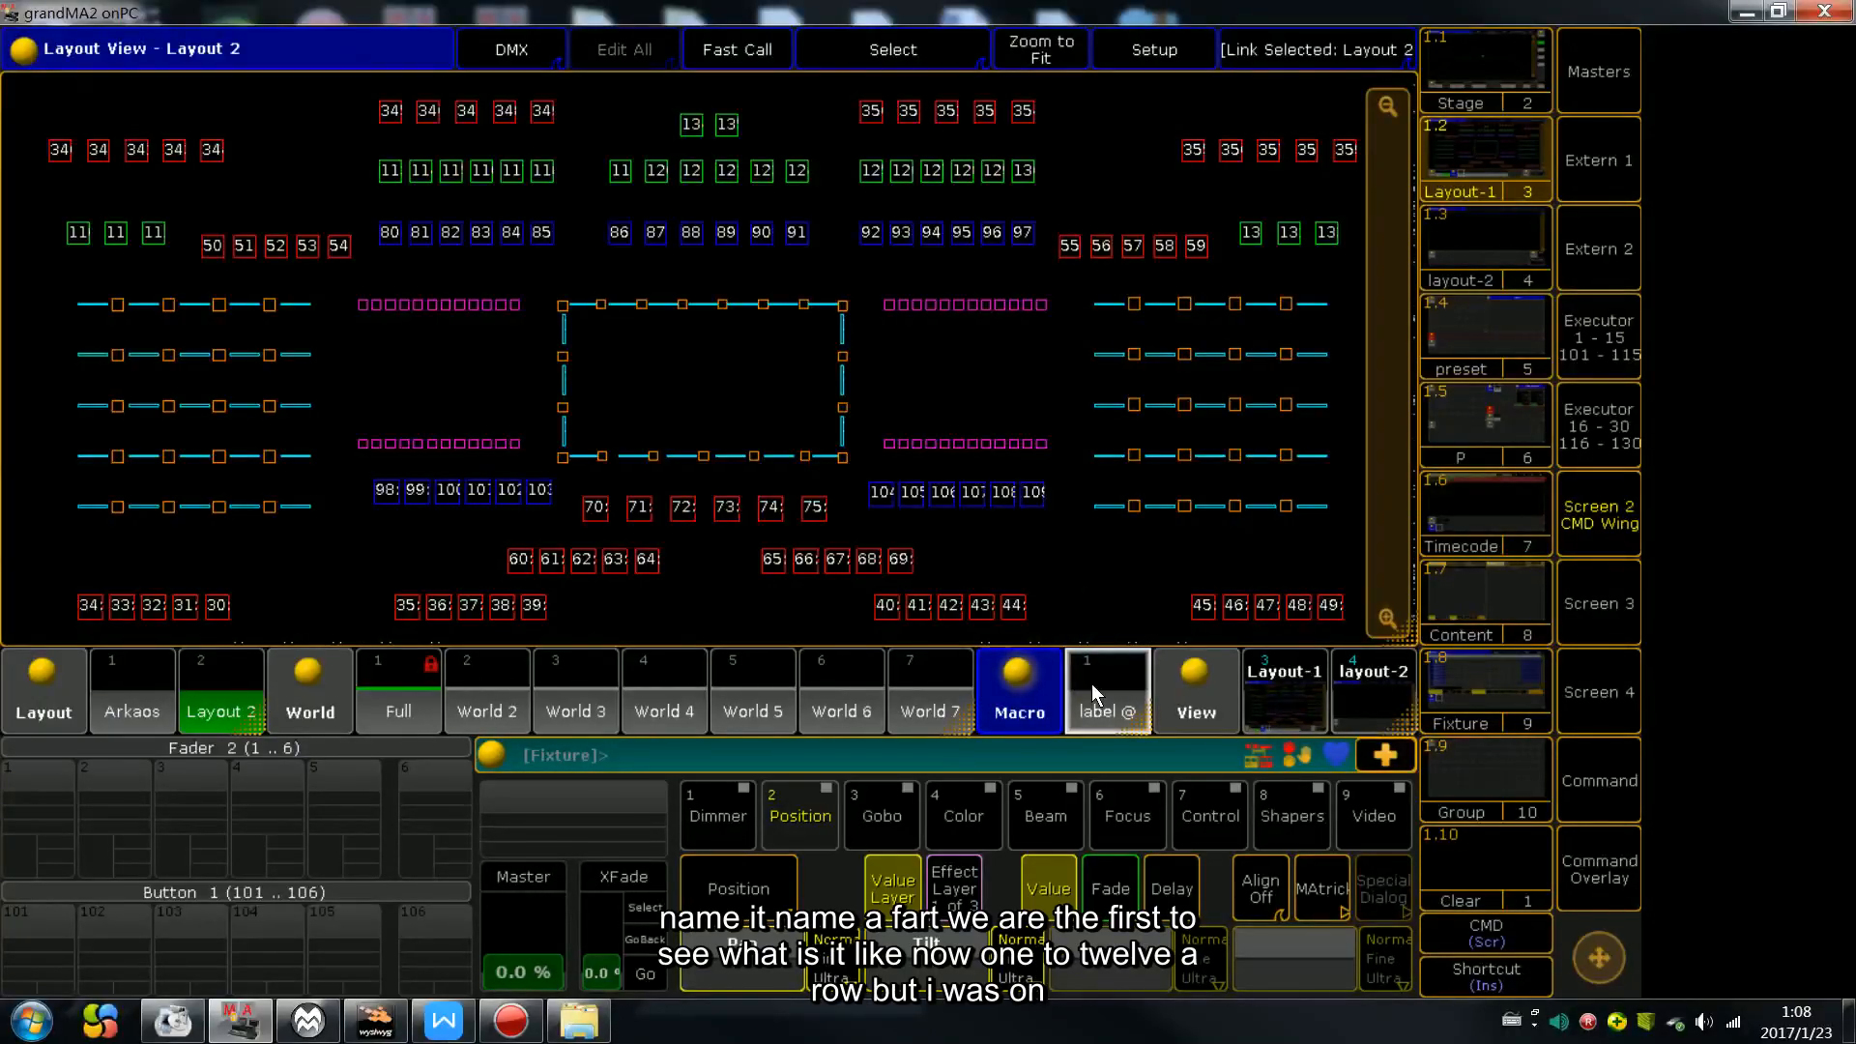
Show the Arkaos layout, check the stage view, and return to the layout view
click(92, 694)
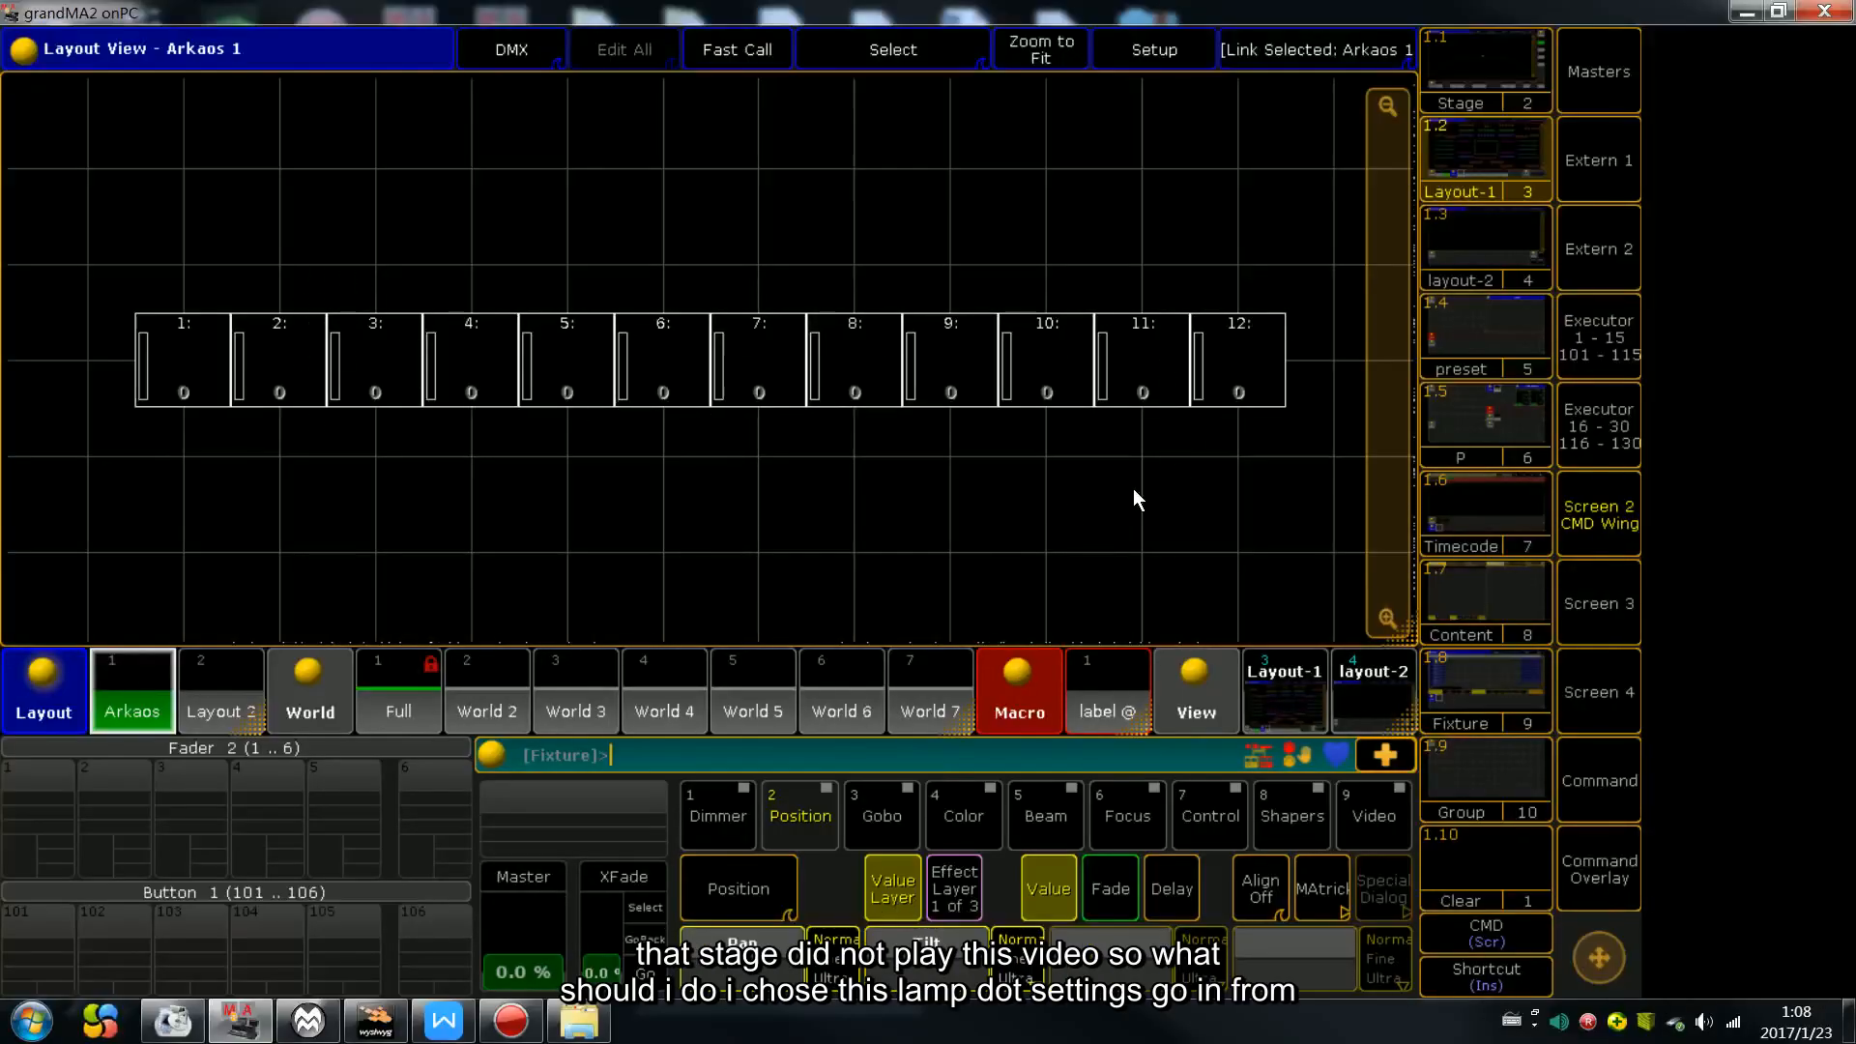
click(1485, 85)
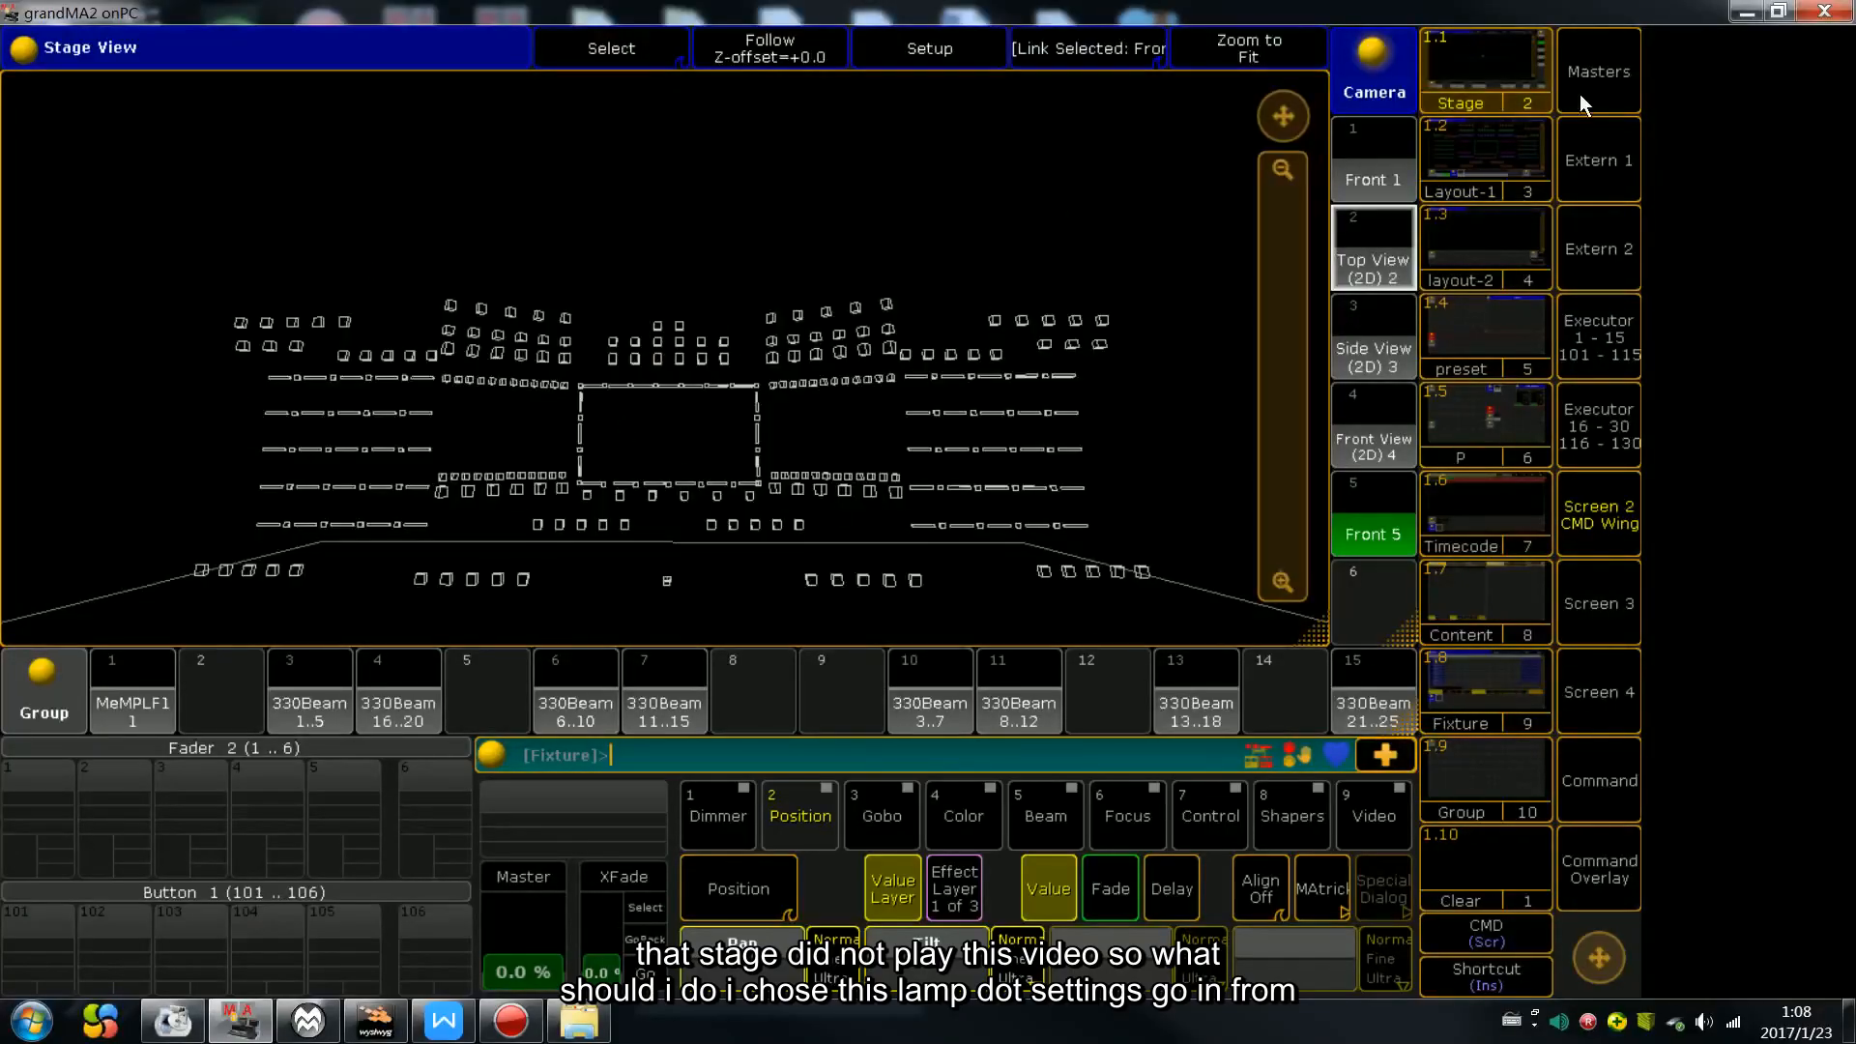
click(1513, 165)
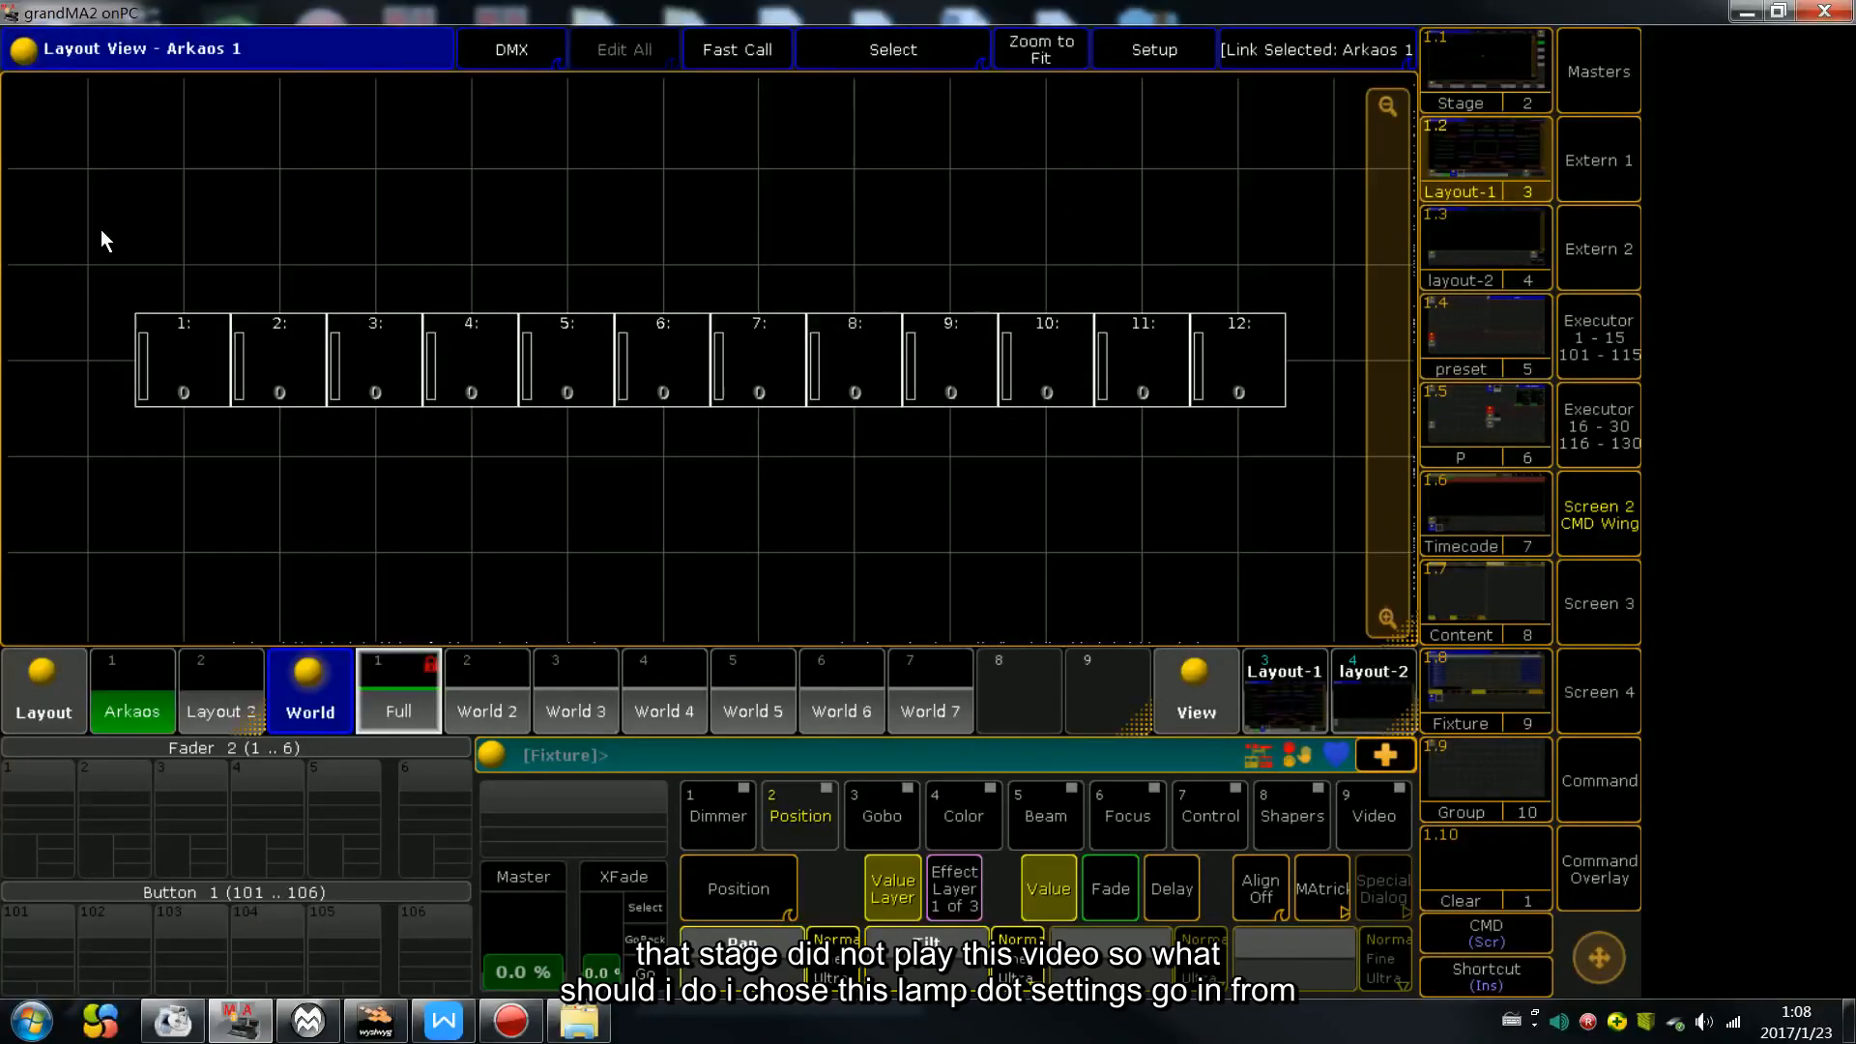
Select all twelve fixtures in the Arkaos layout, enable layout setup and show the arrange options
drag(101, 230, 1261, 424)
click(1156, 50)
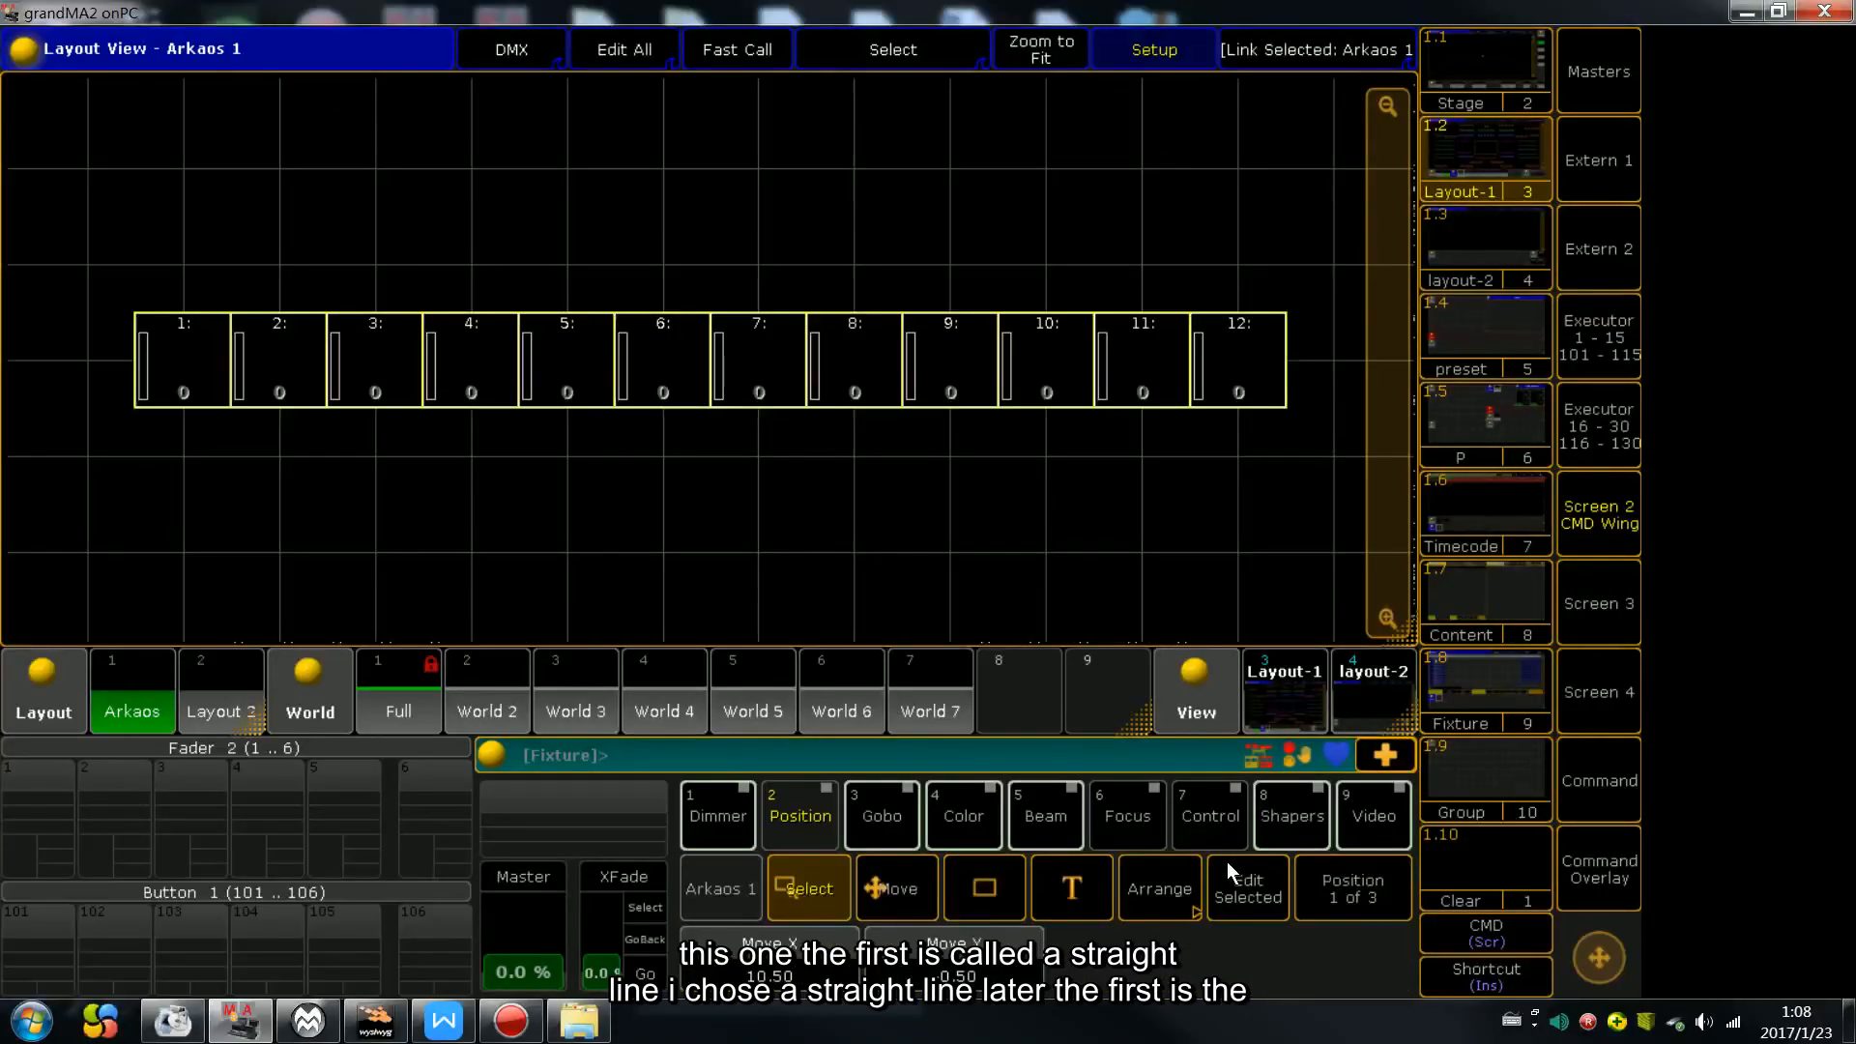
click(1158, 892)
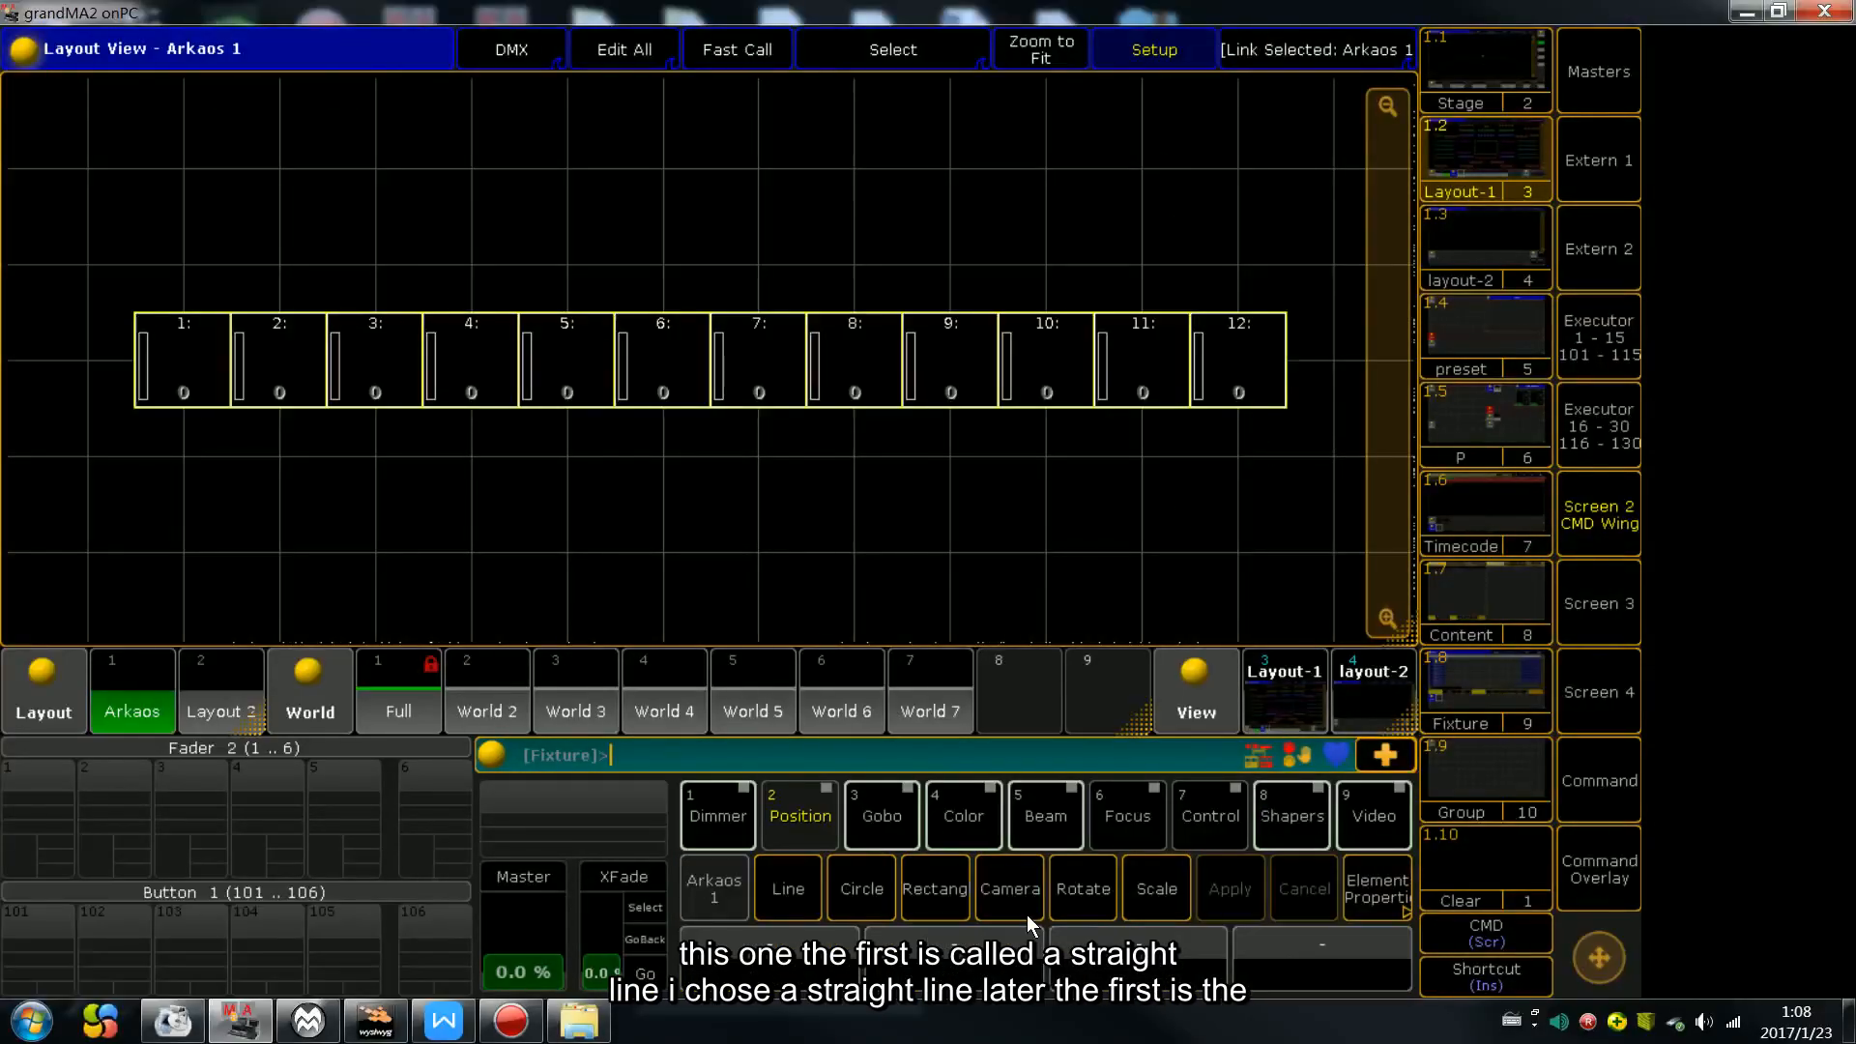
Try a Line arrangement on the twelve fixtures, varying its Start X and leaving it at -0.20
click(798, 891)
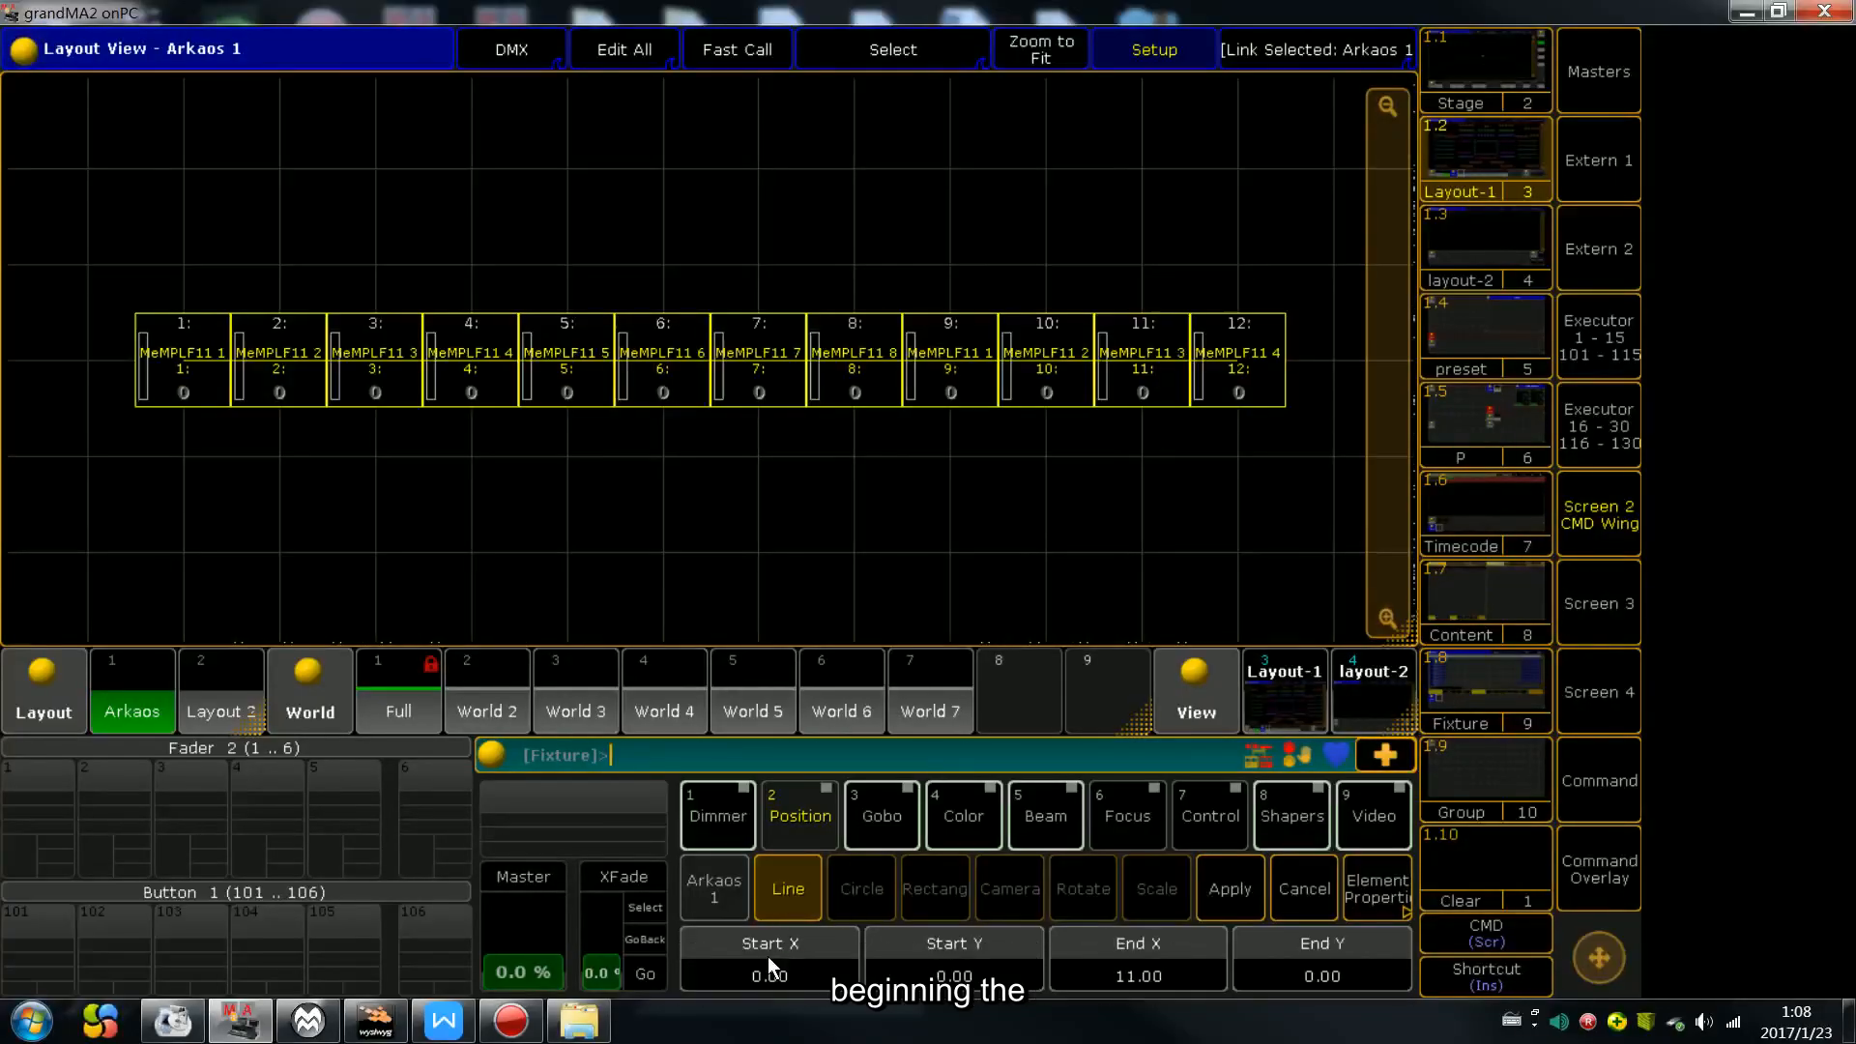
scroll(777, 963, up, 10)
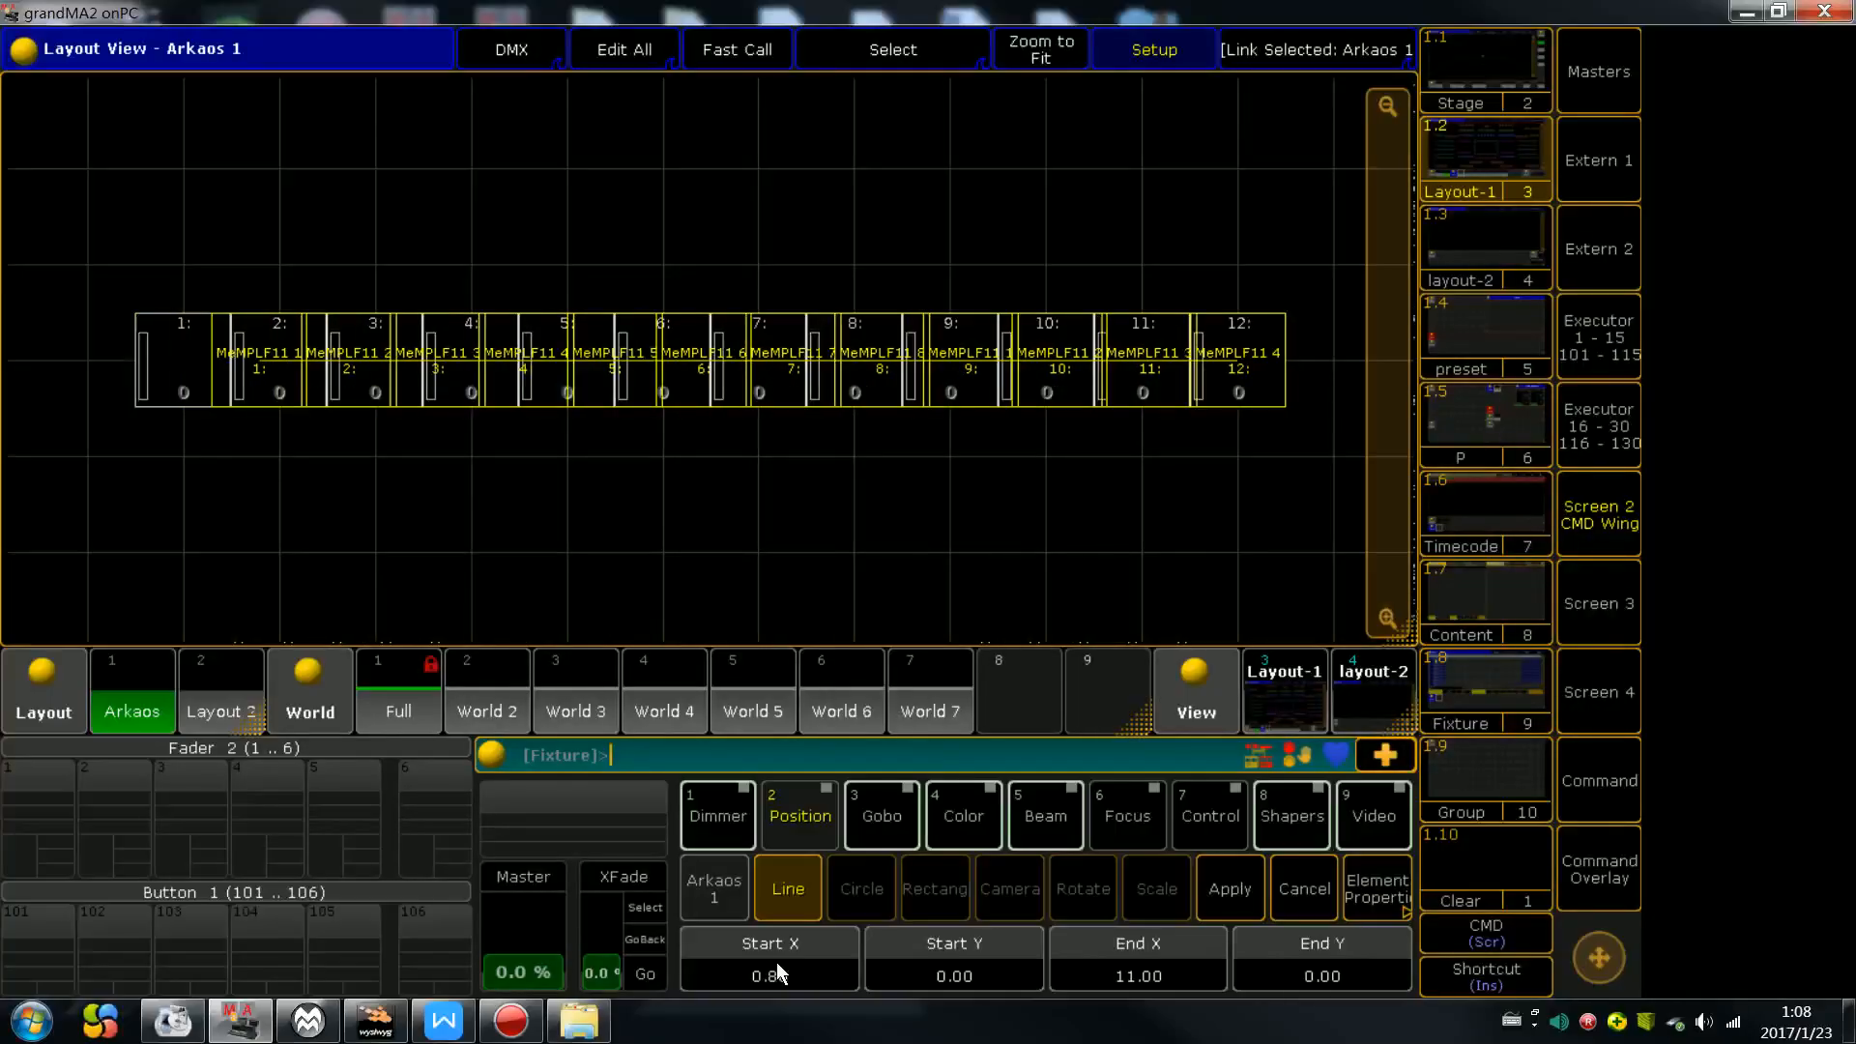
scroll(777, 964, down, 7)
scroll(777, 964, up, 2)
scroll(779, 967, up, 5)
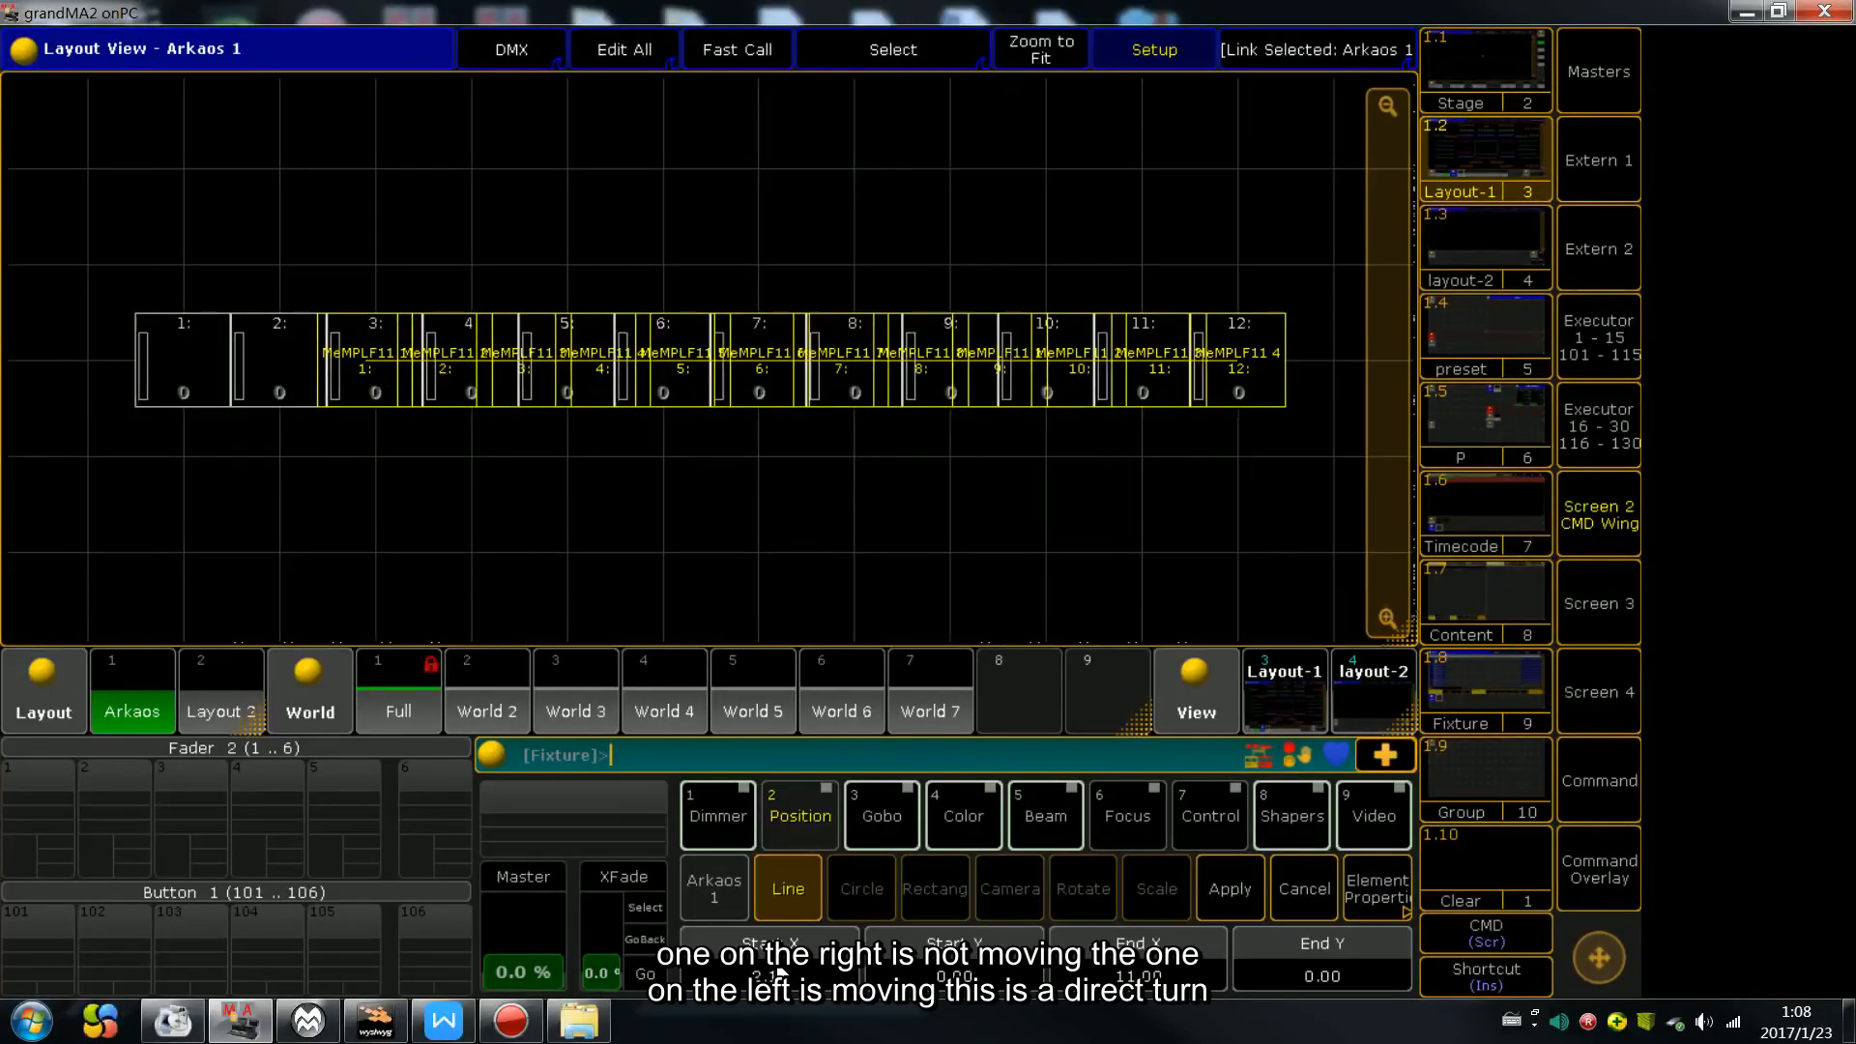
scroll(778, 966, down, 5)
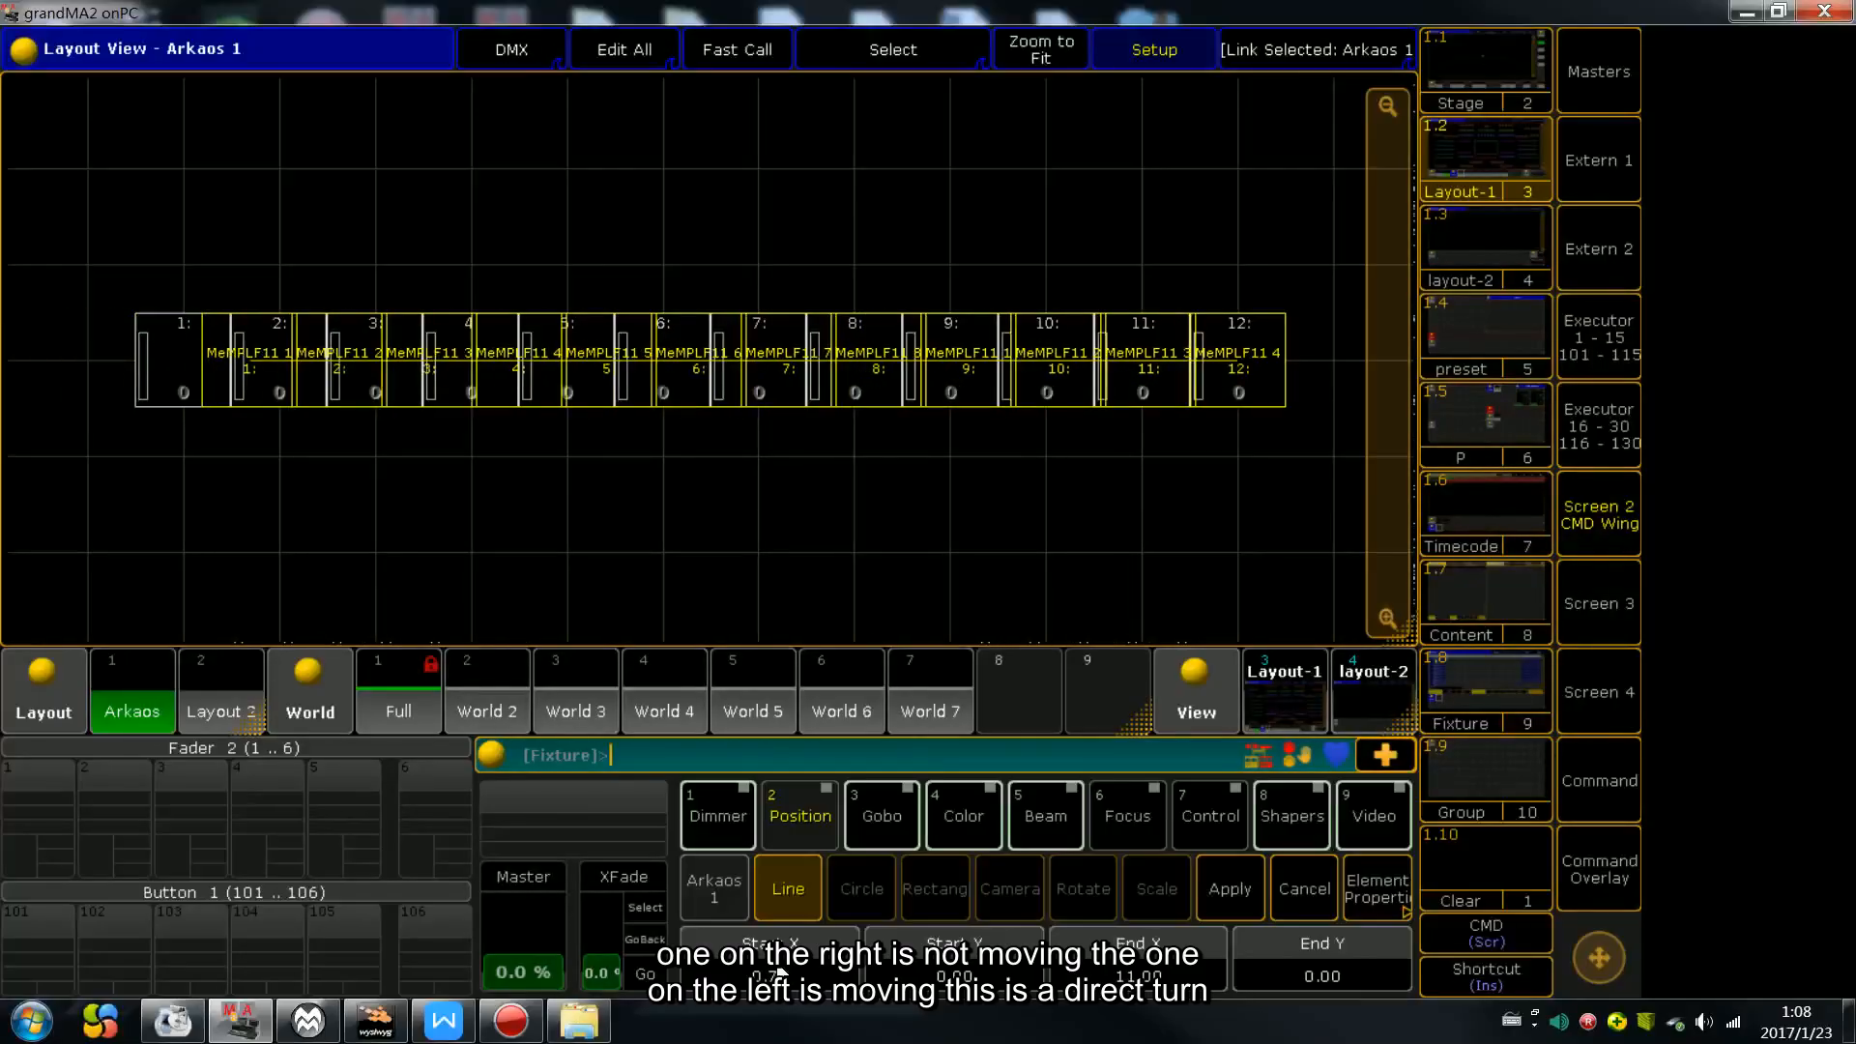
click(943, 961)
click(1218, 243)
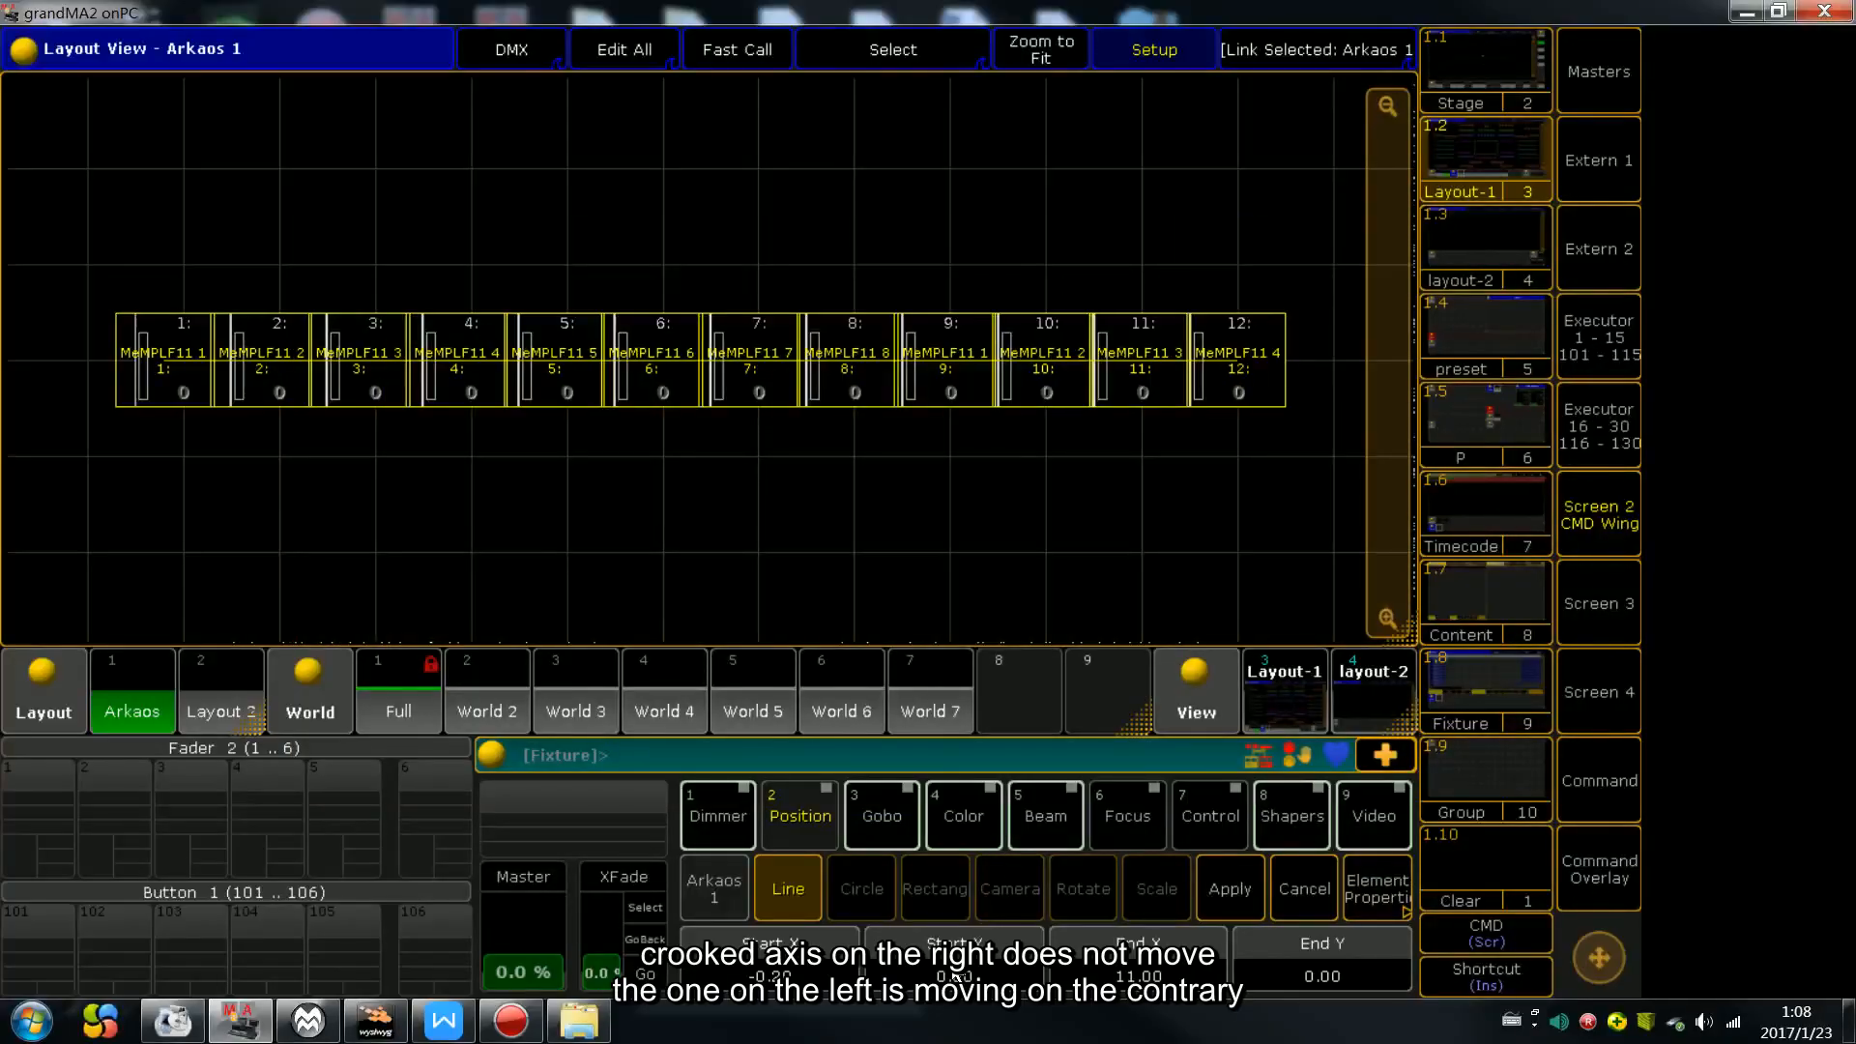
Try slanting the line up and down by varying its Start Y, and cancel the Line arrangement
scroll(952, 961, down, 5)
scroll(953, 974, up, 5)
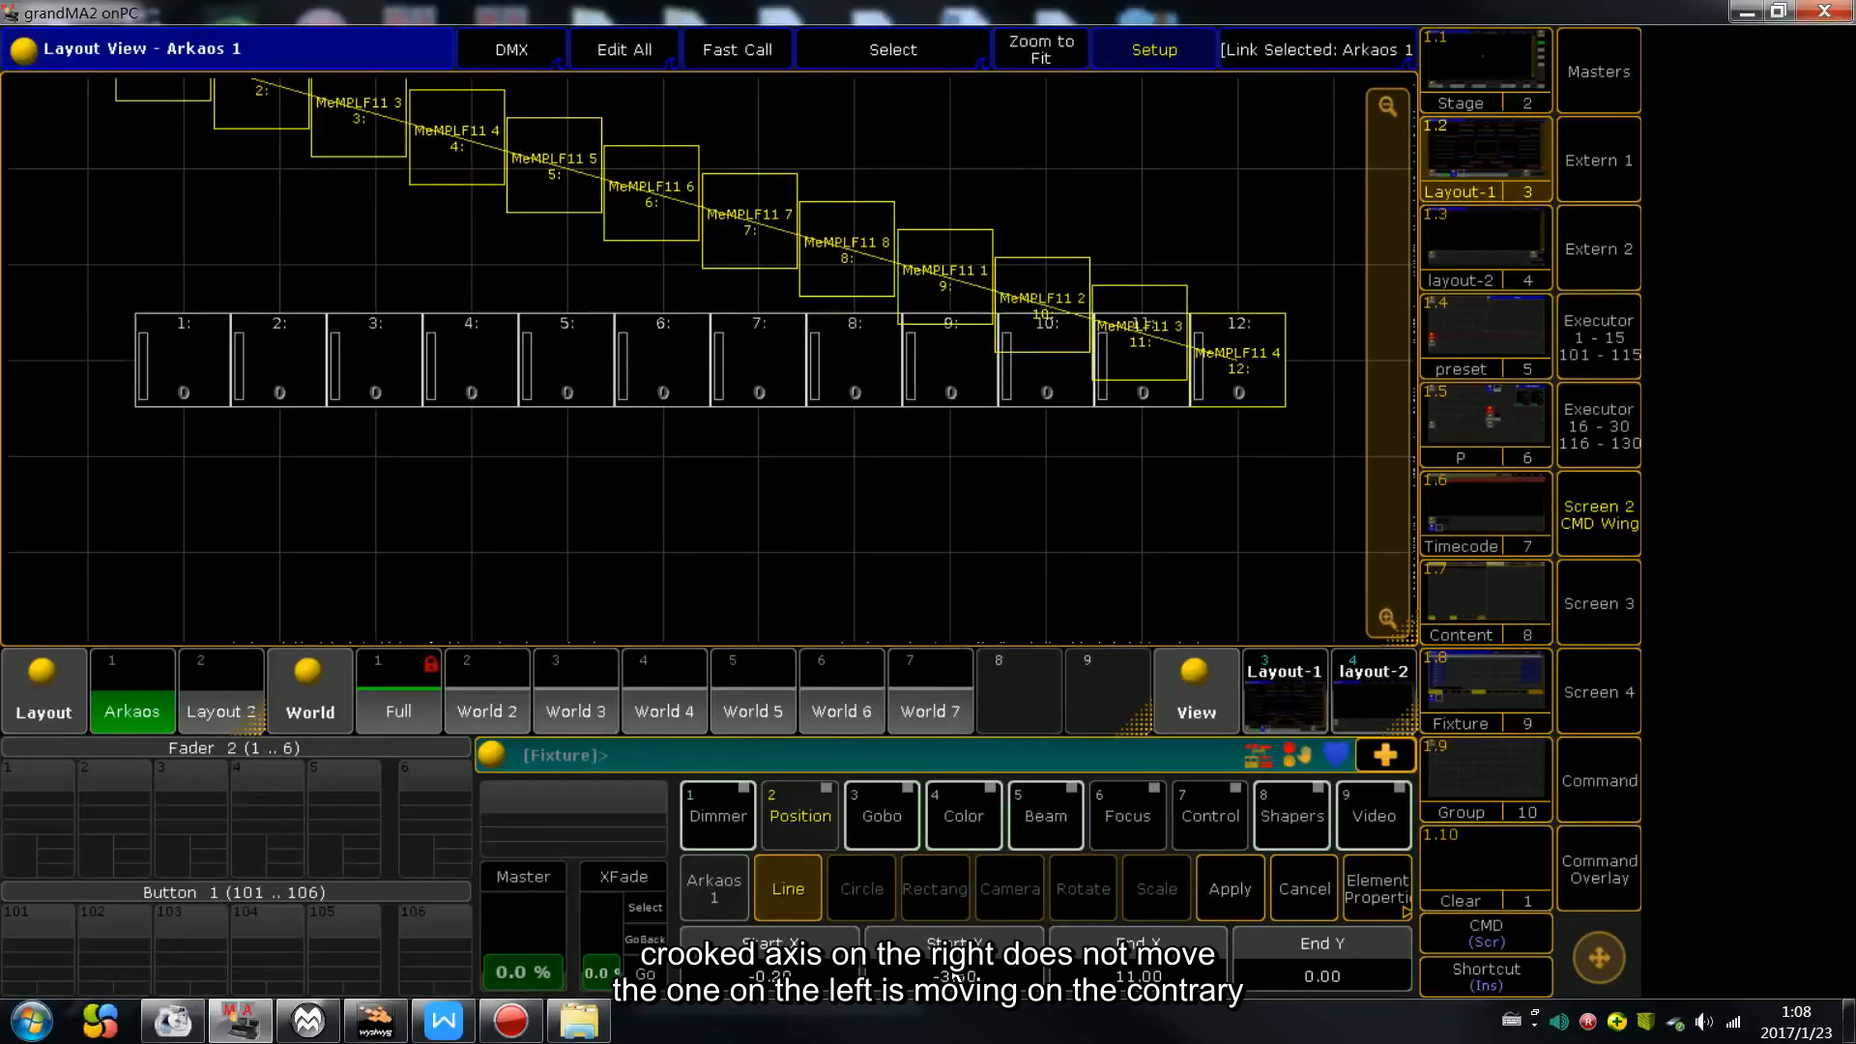
scroll(955, 976, down, 7)
scroll(953, 976, down, 2)
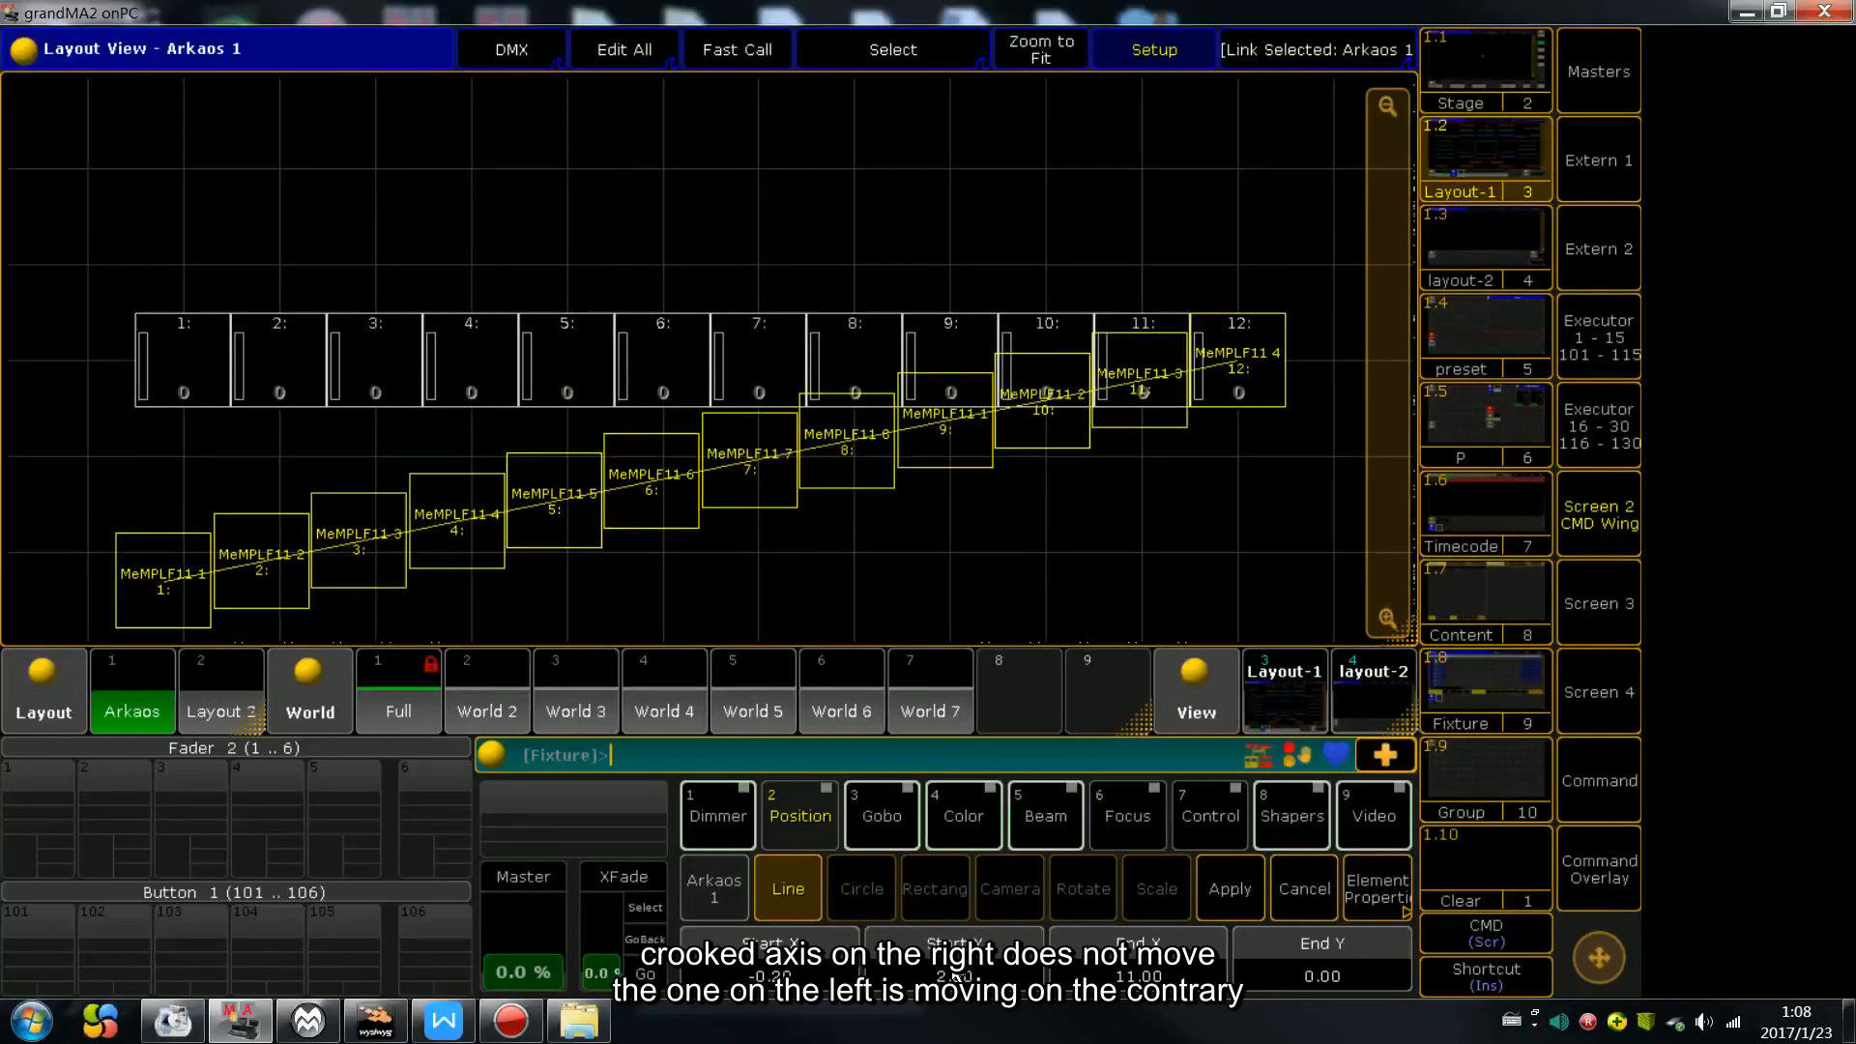
scroll(953, 976, up, 7)
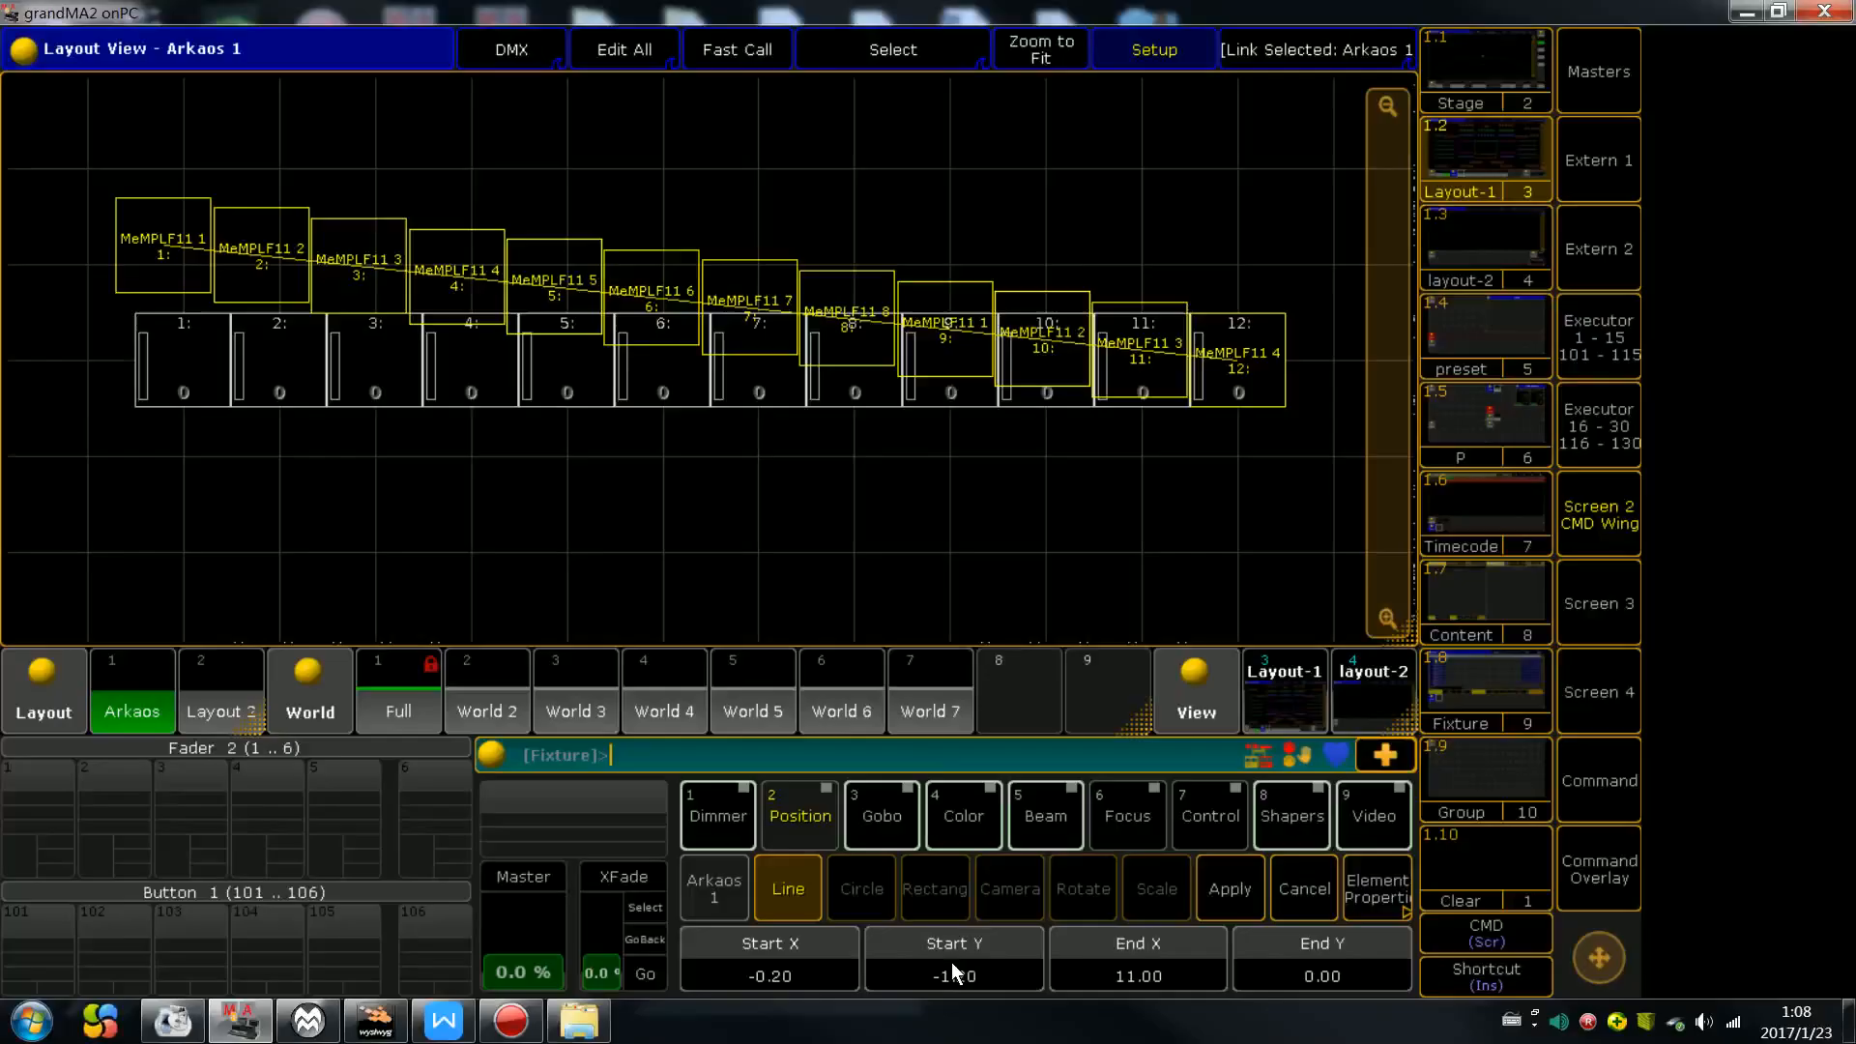
click(1305, 899)
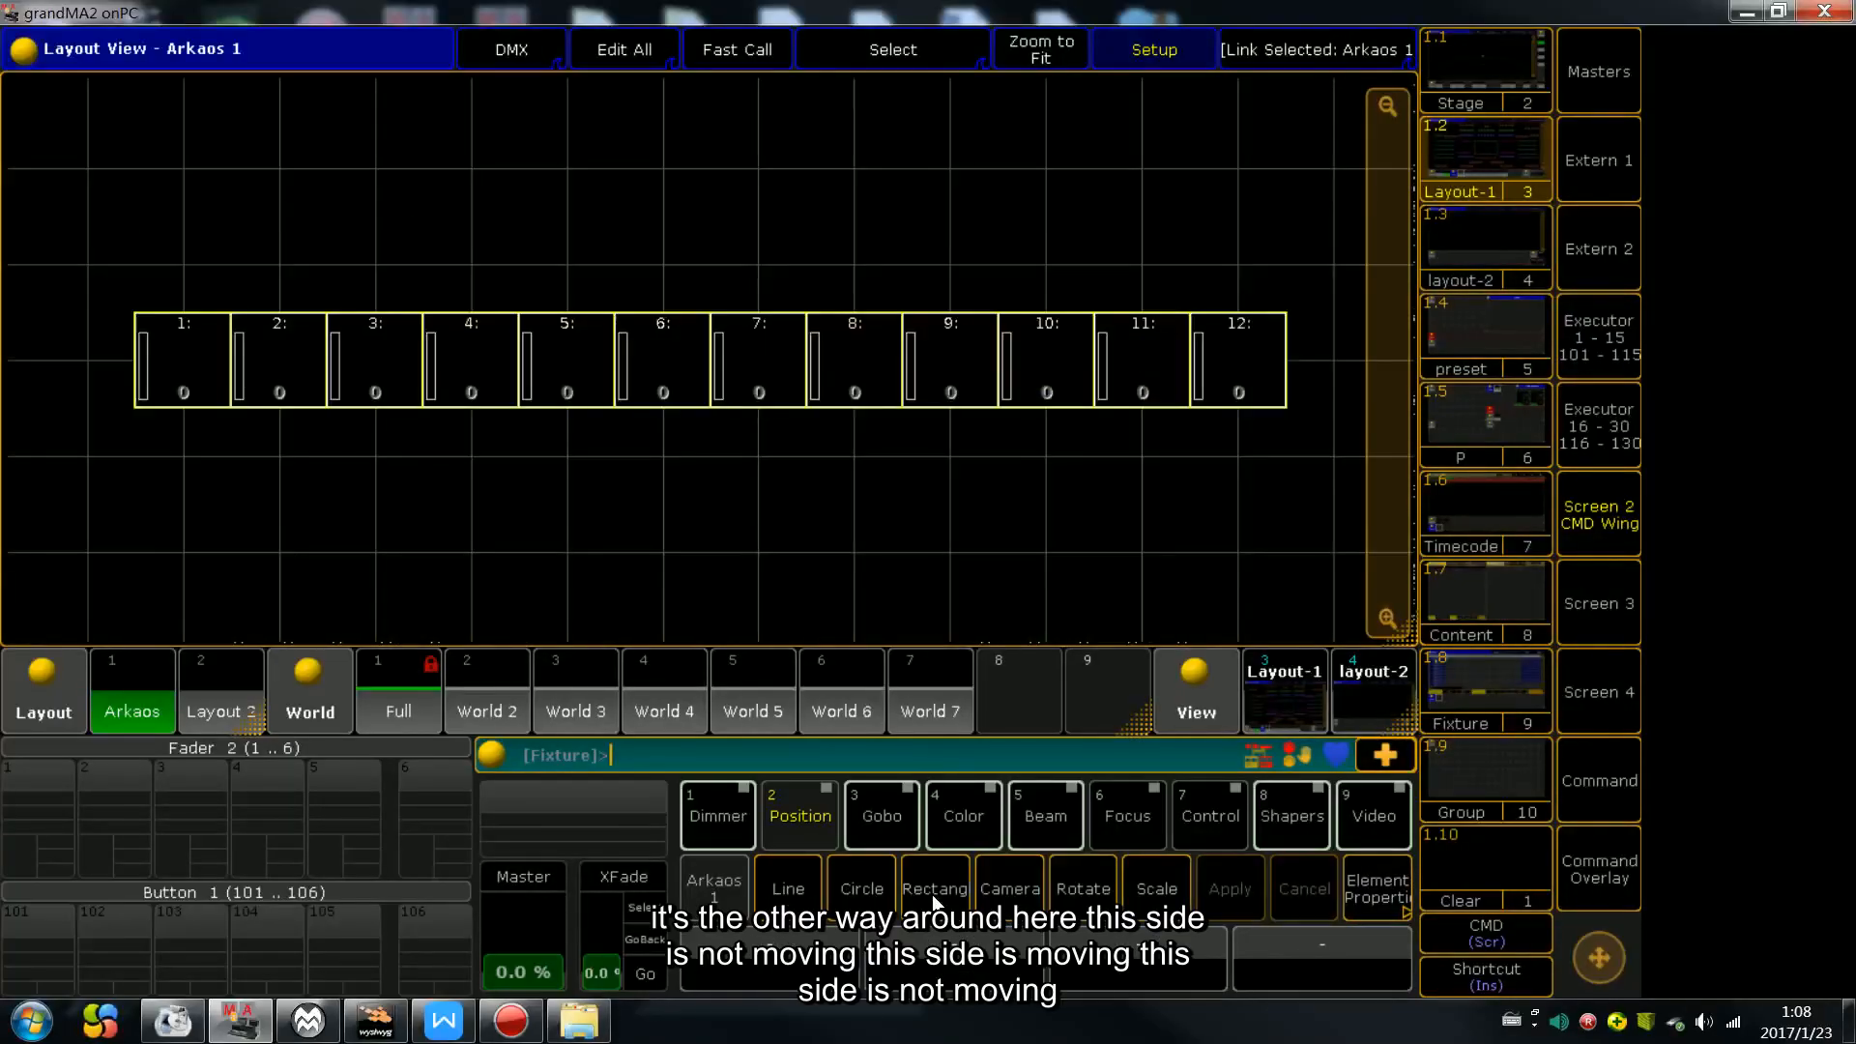
click(804, 891)
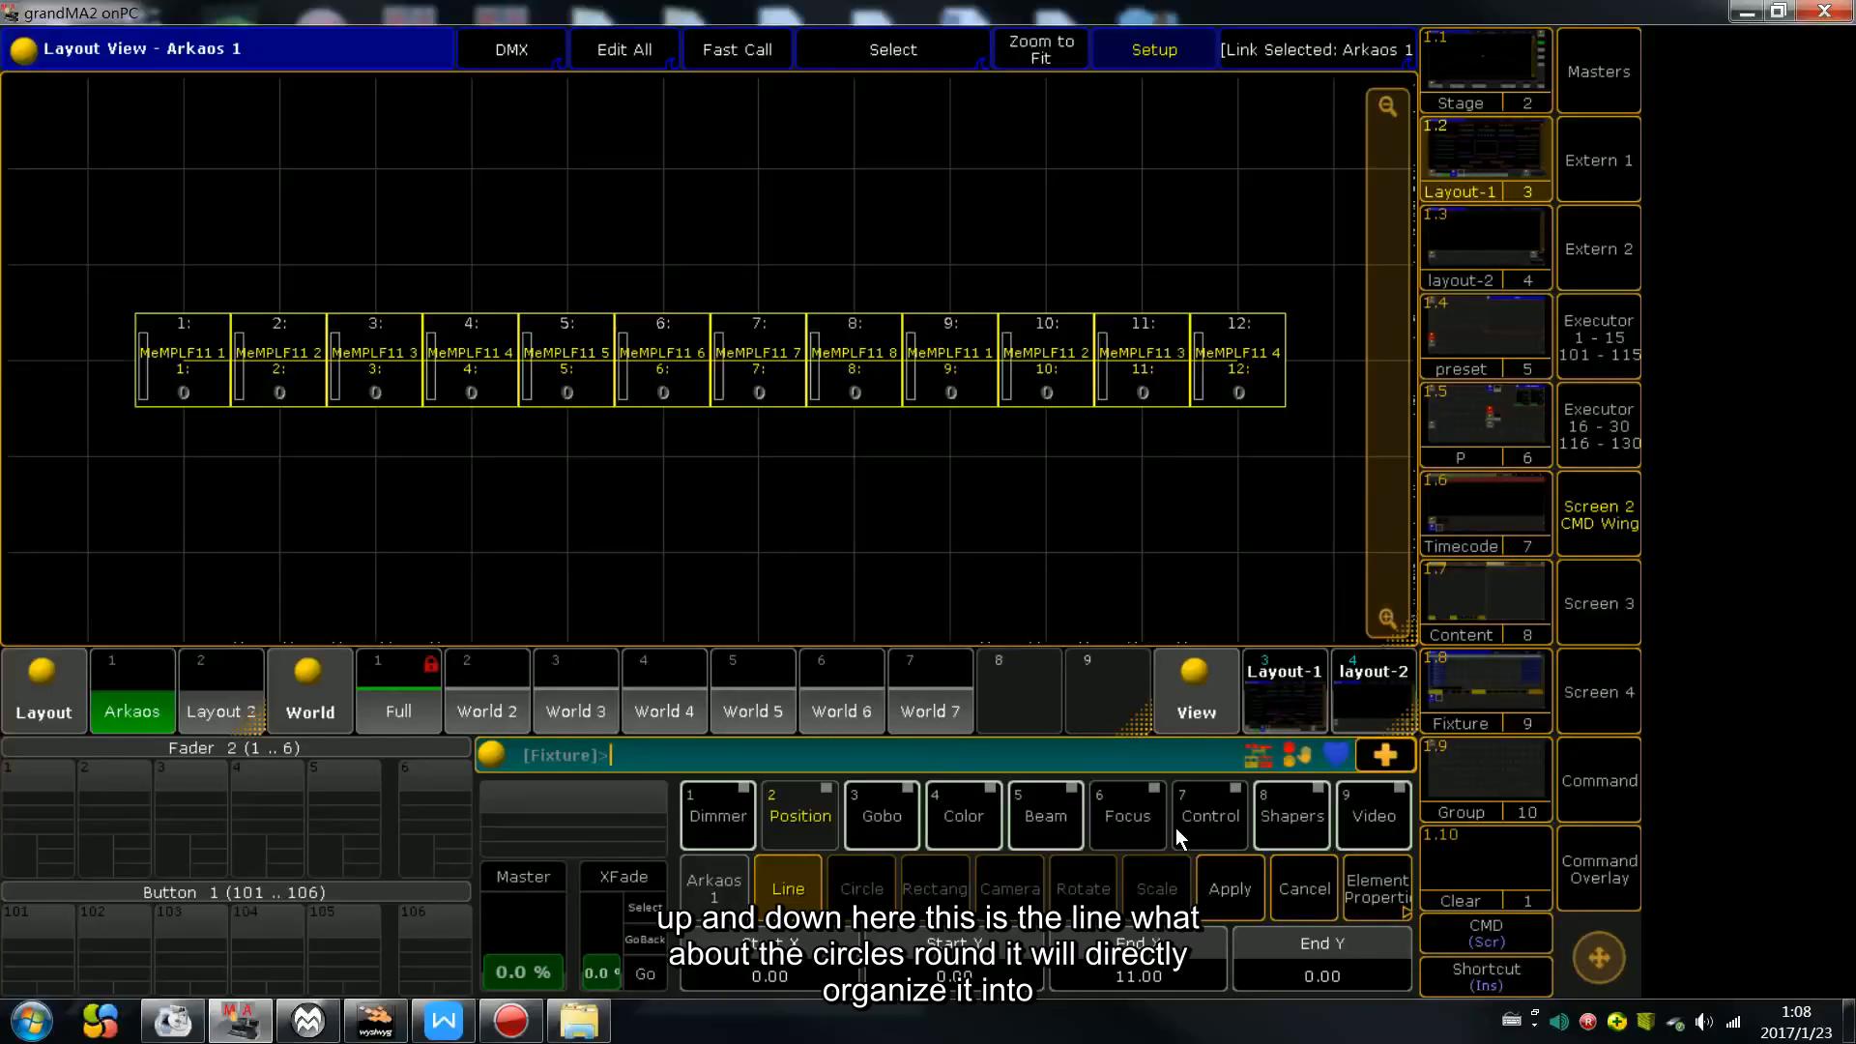
click(1289, 903)
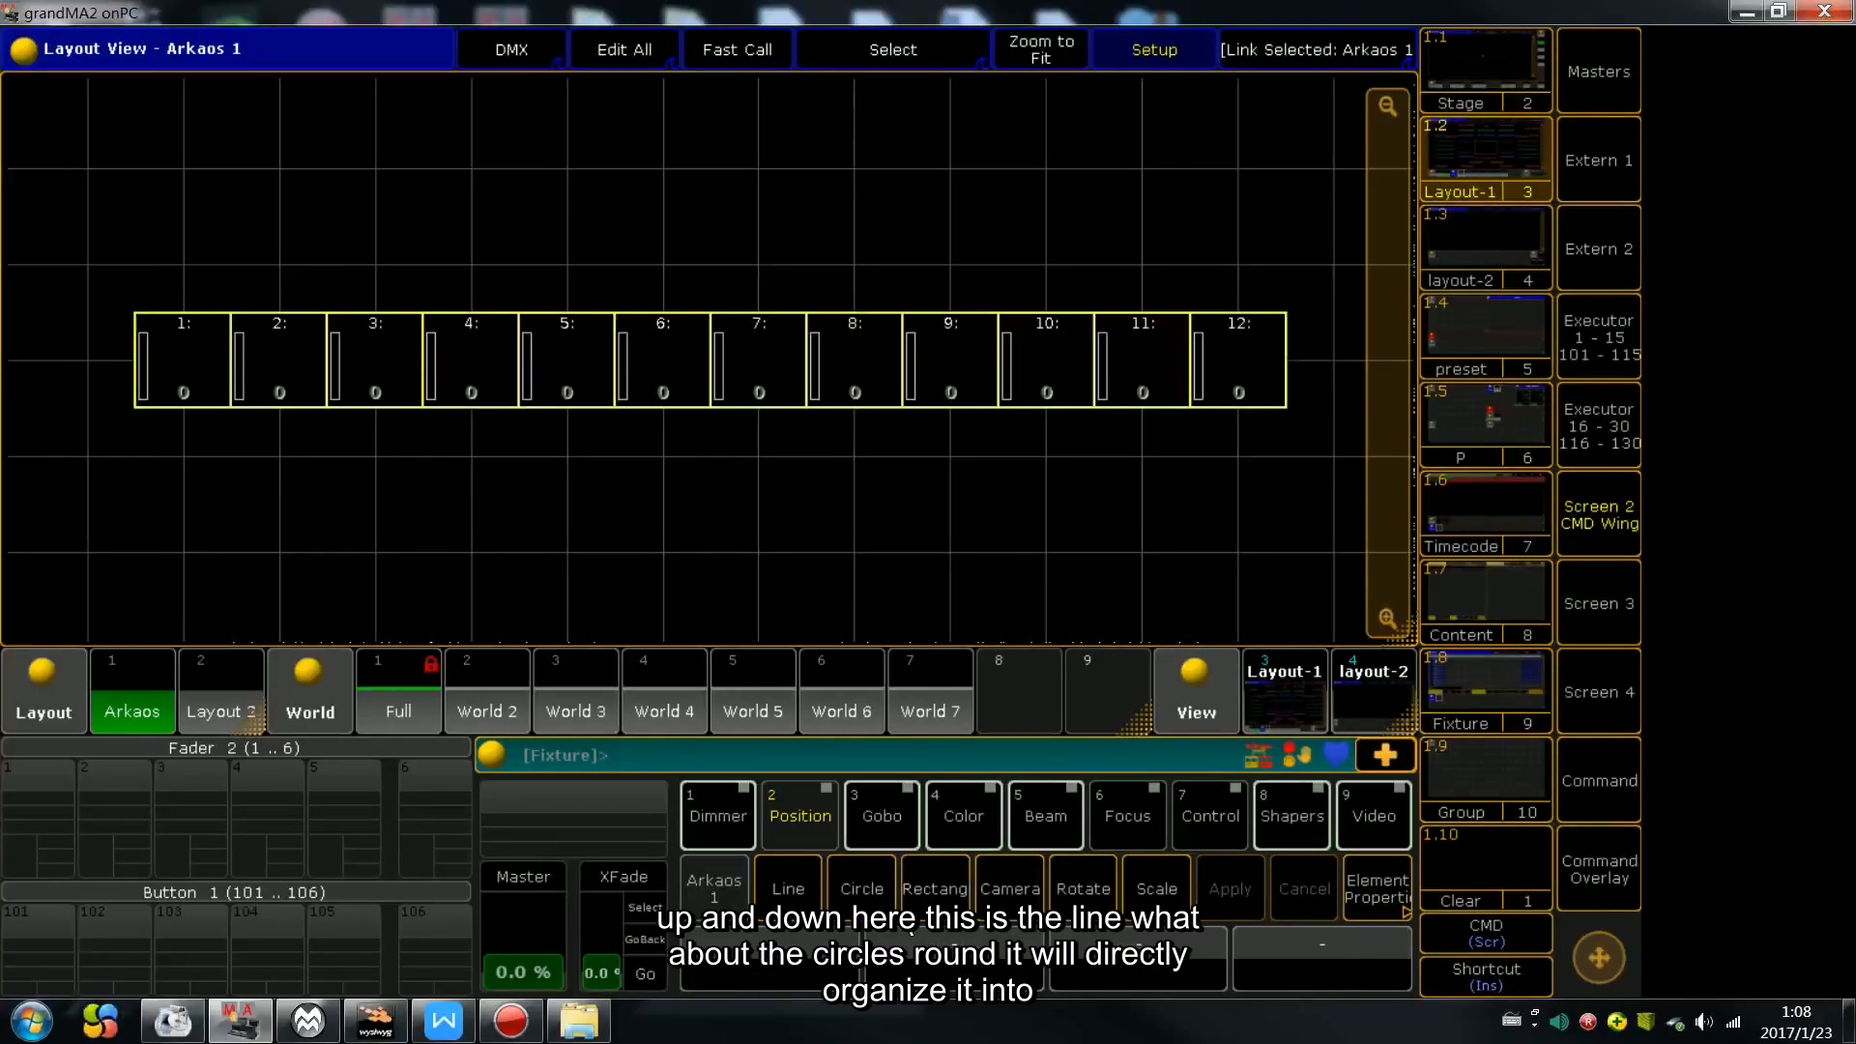
Preview a Circle arrangement for the twelve fixtures and set its Radius Start to 6.00
click(876, 891)
mouse_move(1398, 363)
mouse_down()
mouse_move(1400, 294)
mouse_move(1386, 344)
mouse_up()
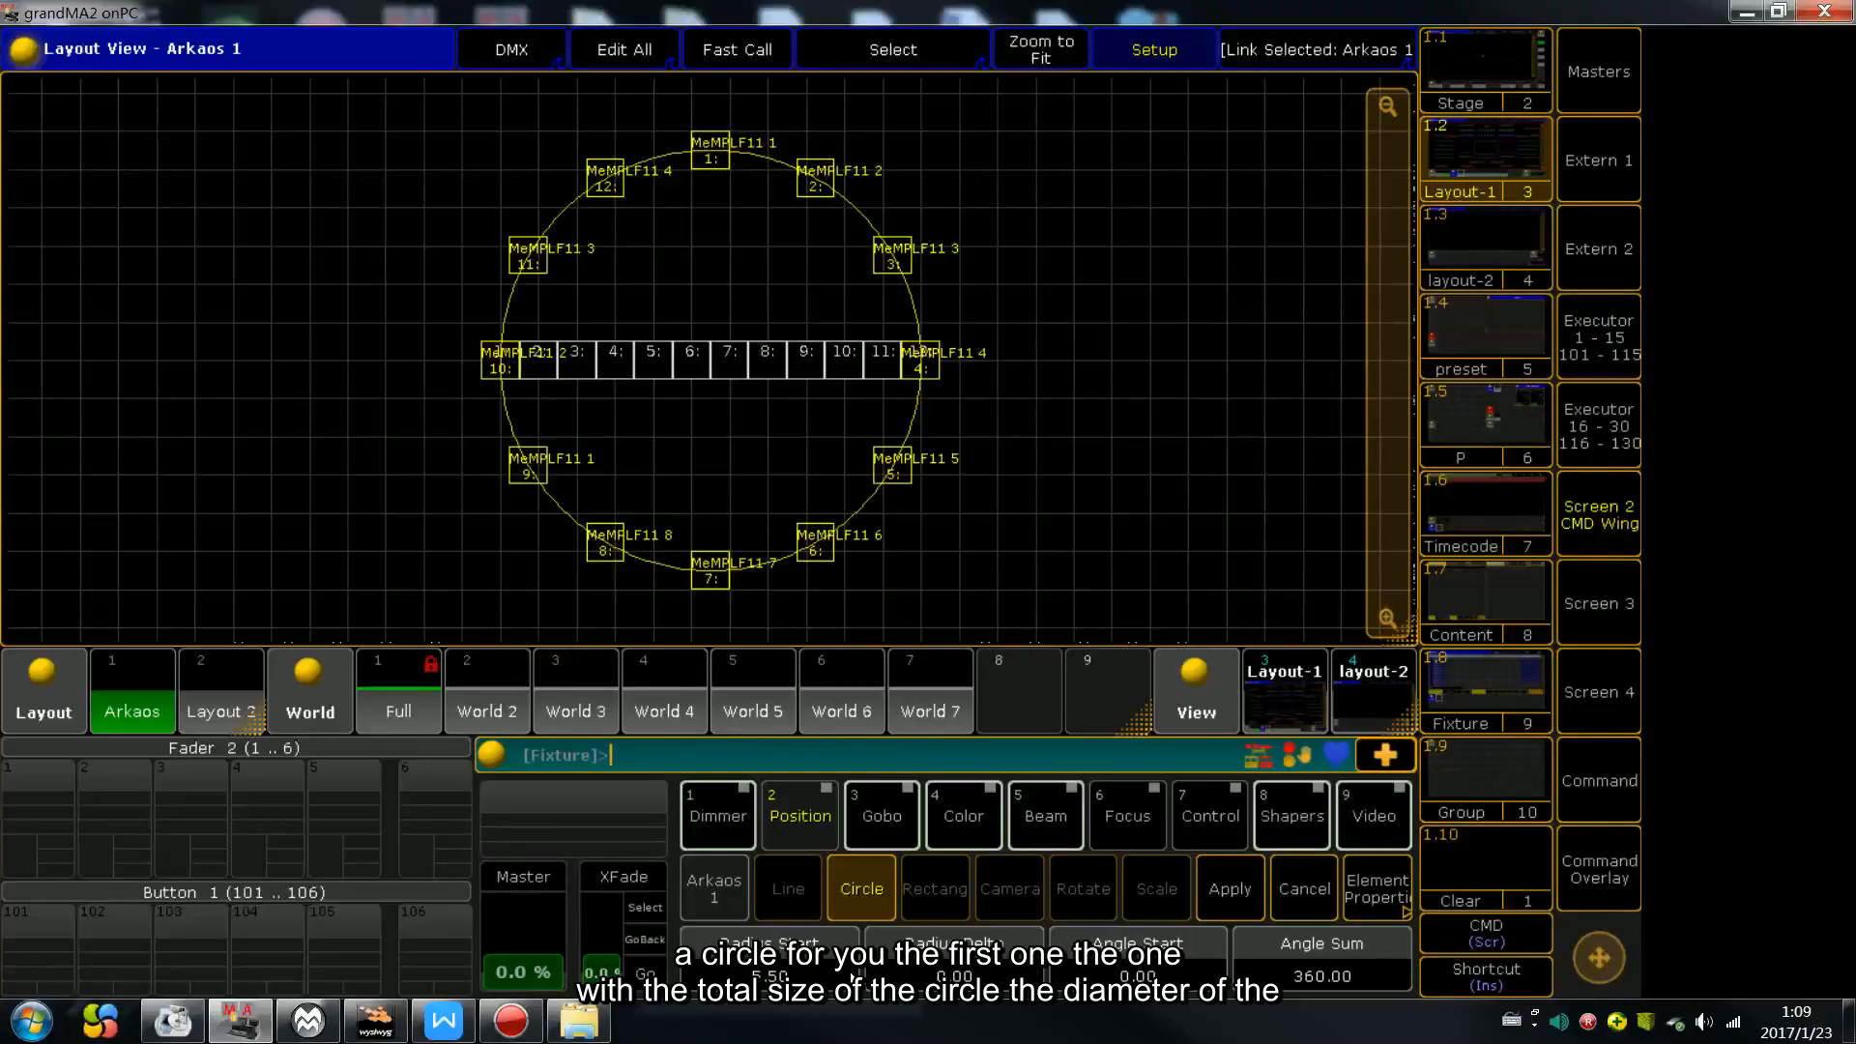
scroll(853, 978, down, 5)
scroll(852, 978, up, 8)
scroll(853, 978, down, 11)
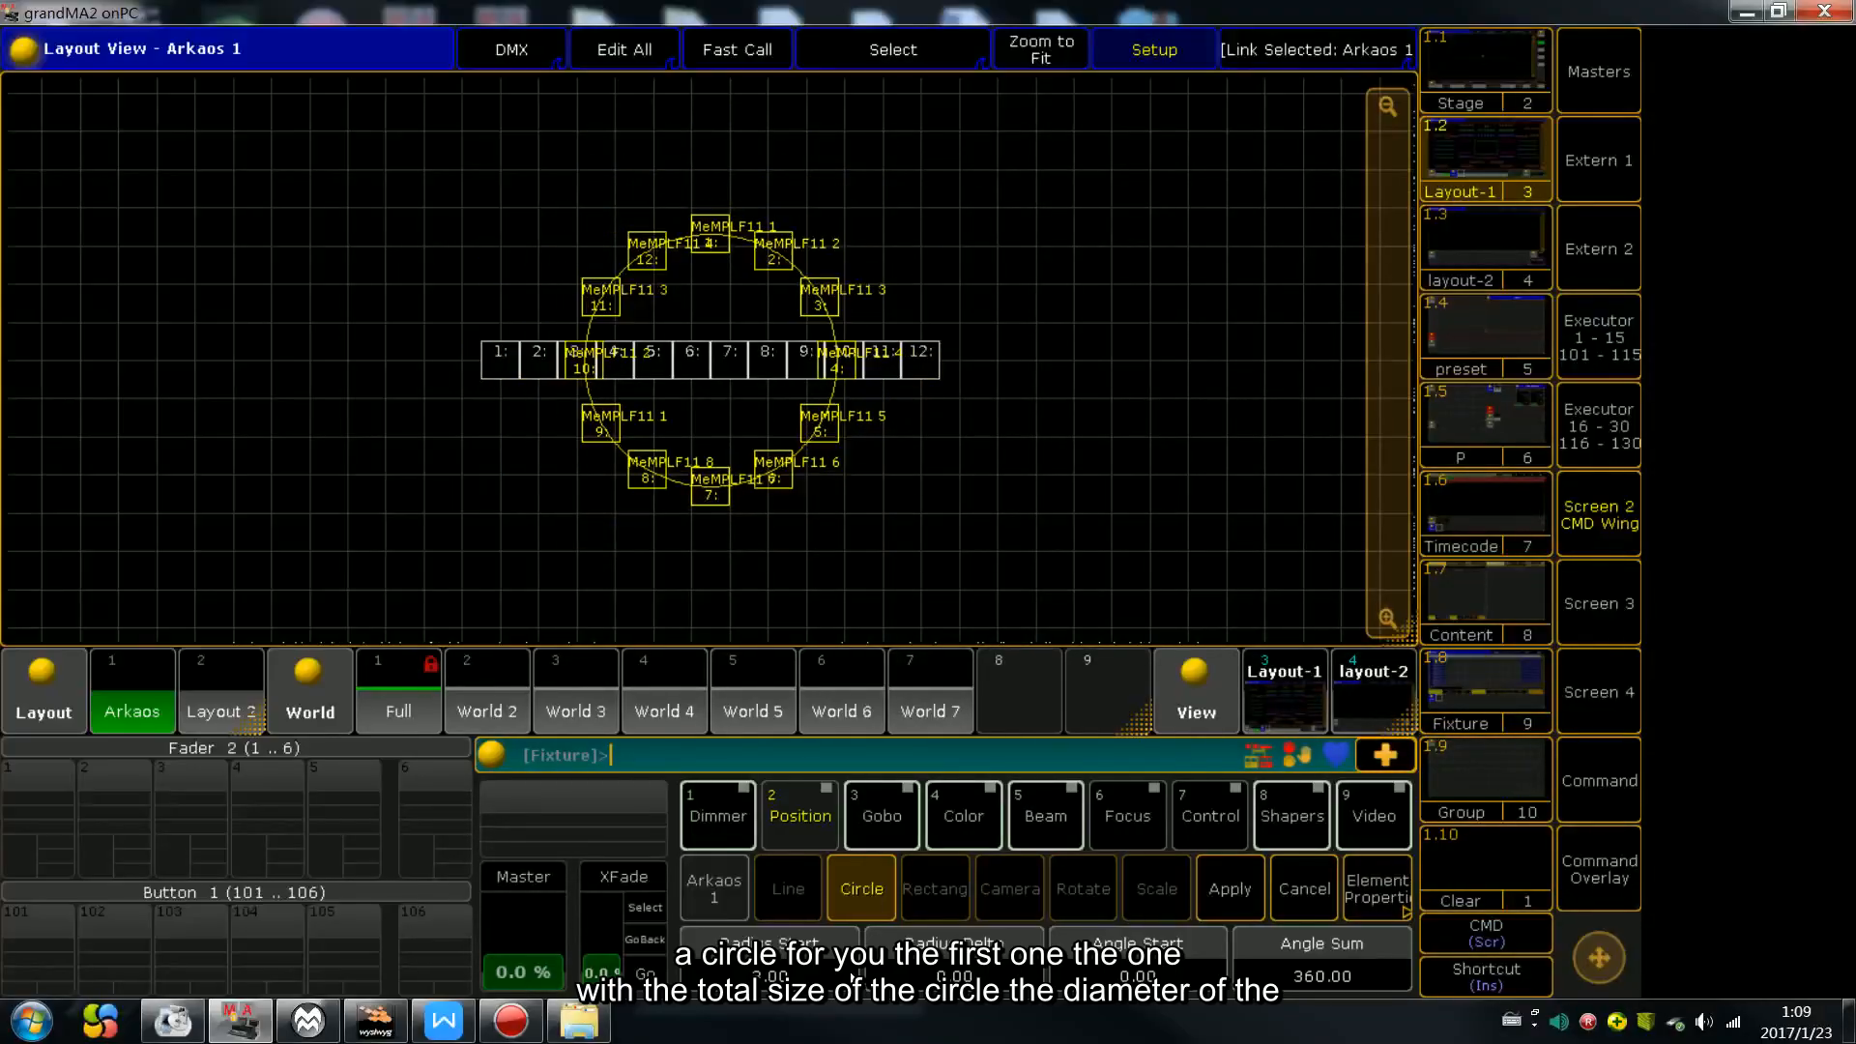
scroll(853, 978, up, 12)
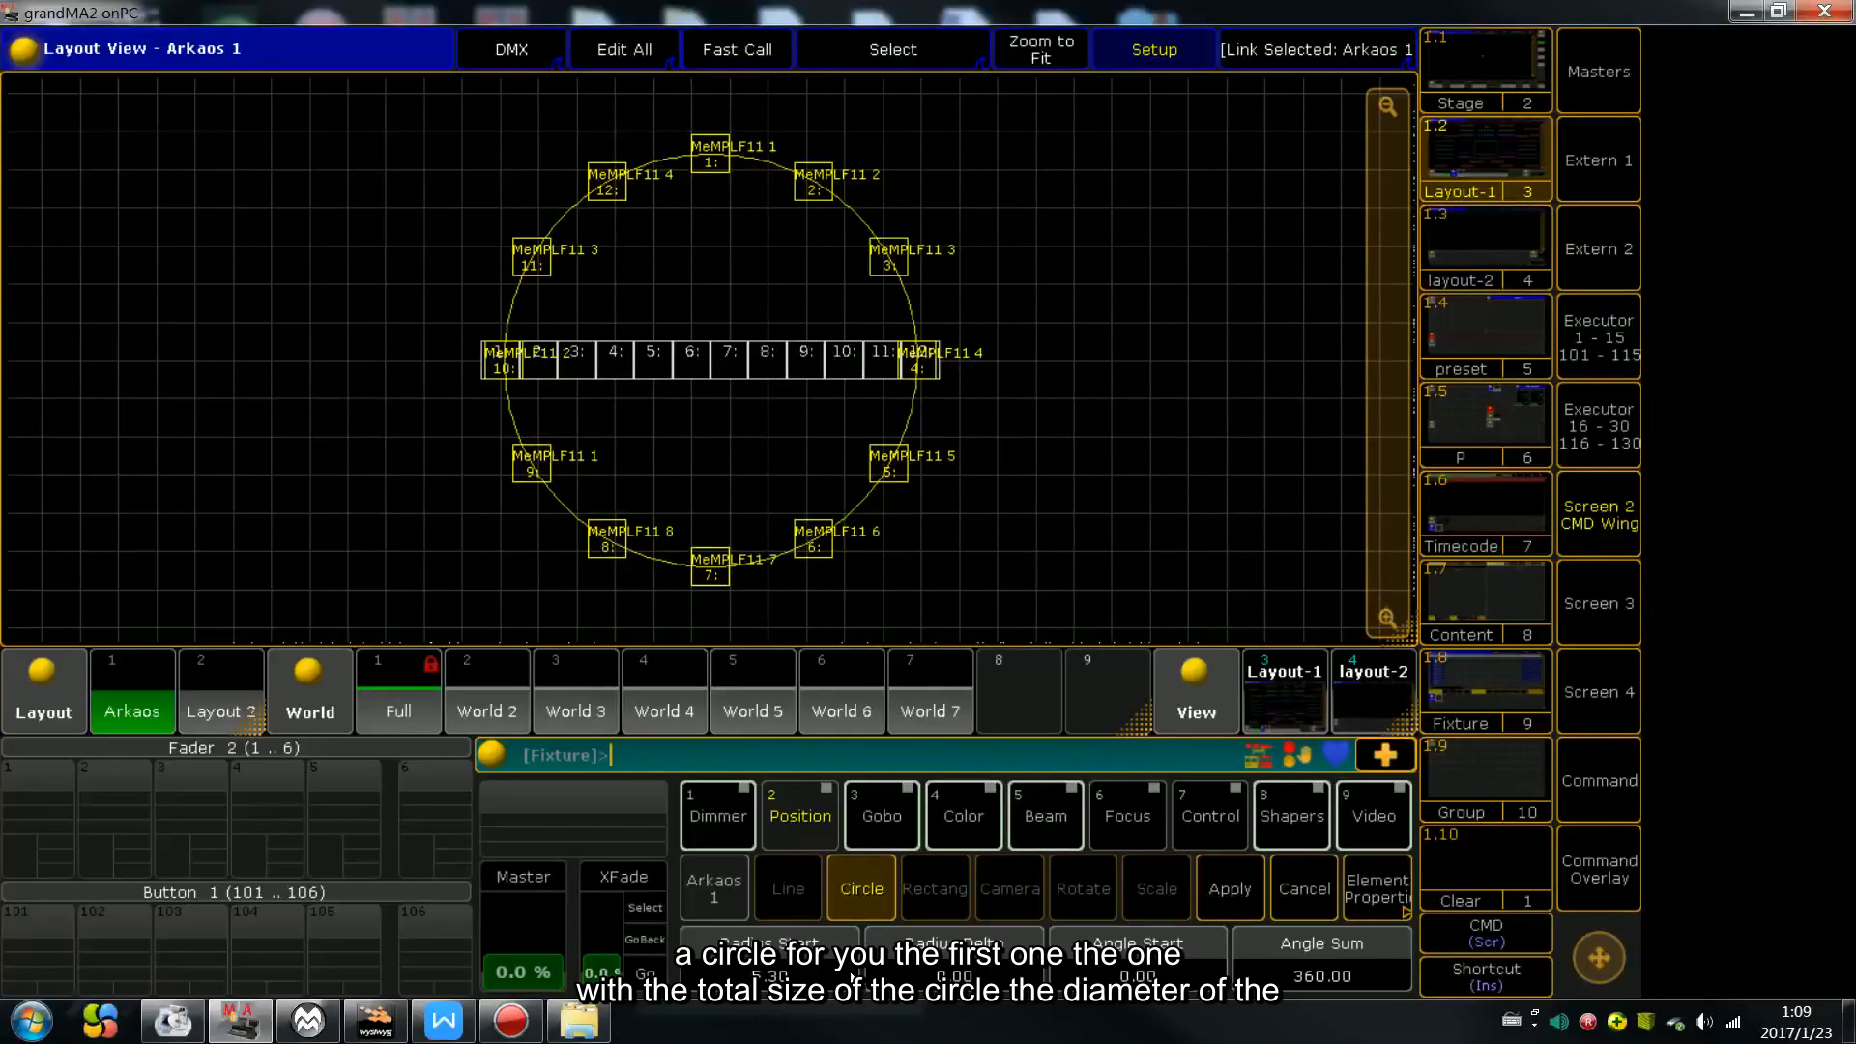
scroll(852, 978, up, 9)
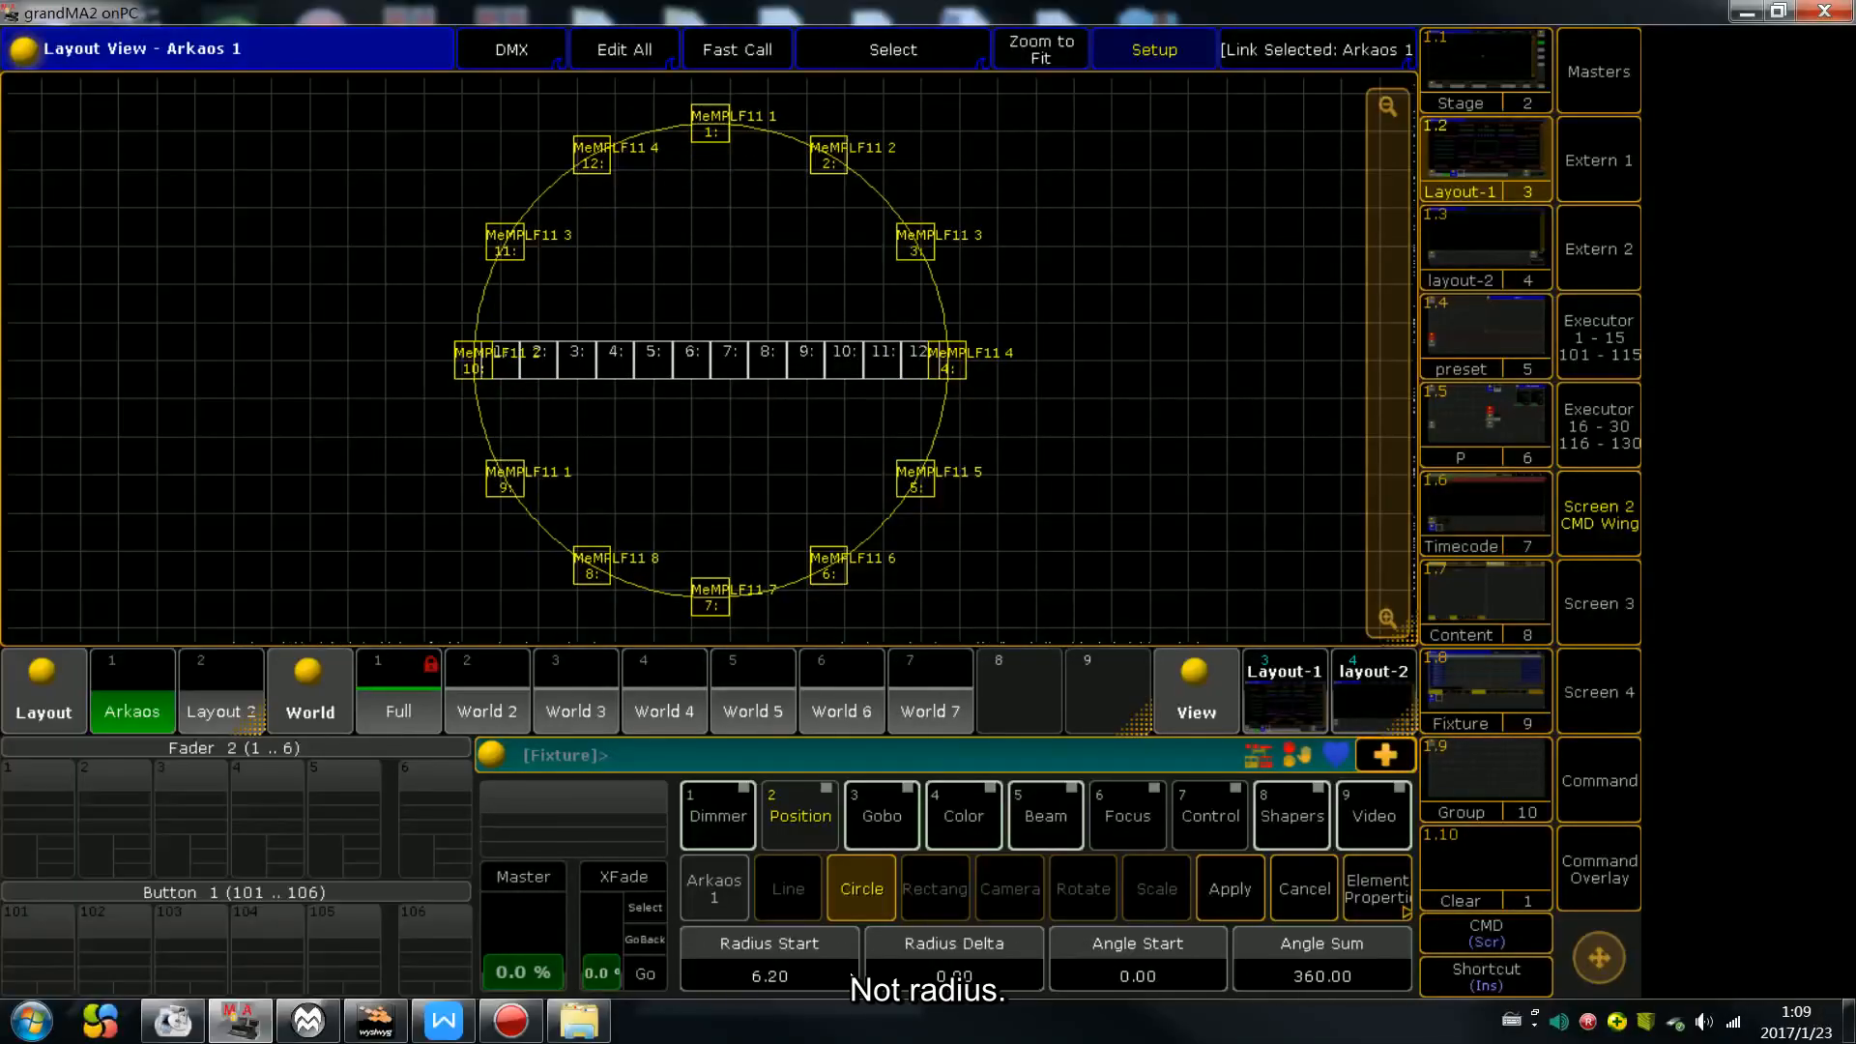
scroll(851, 978, down, 2)
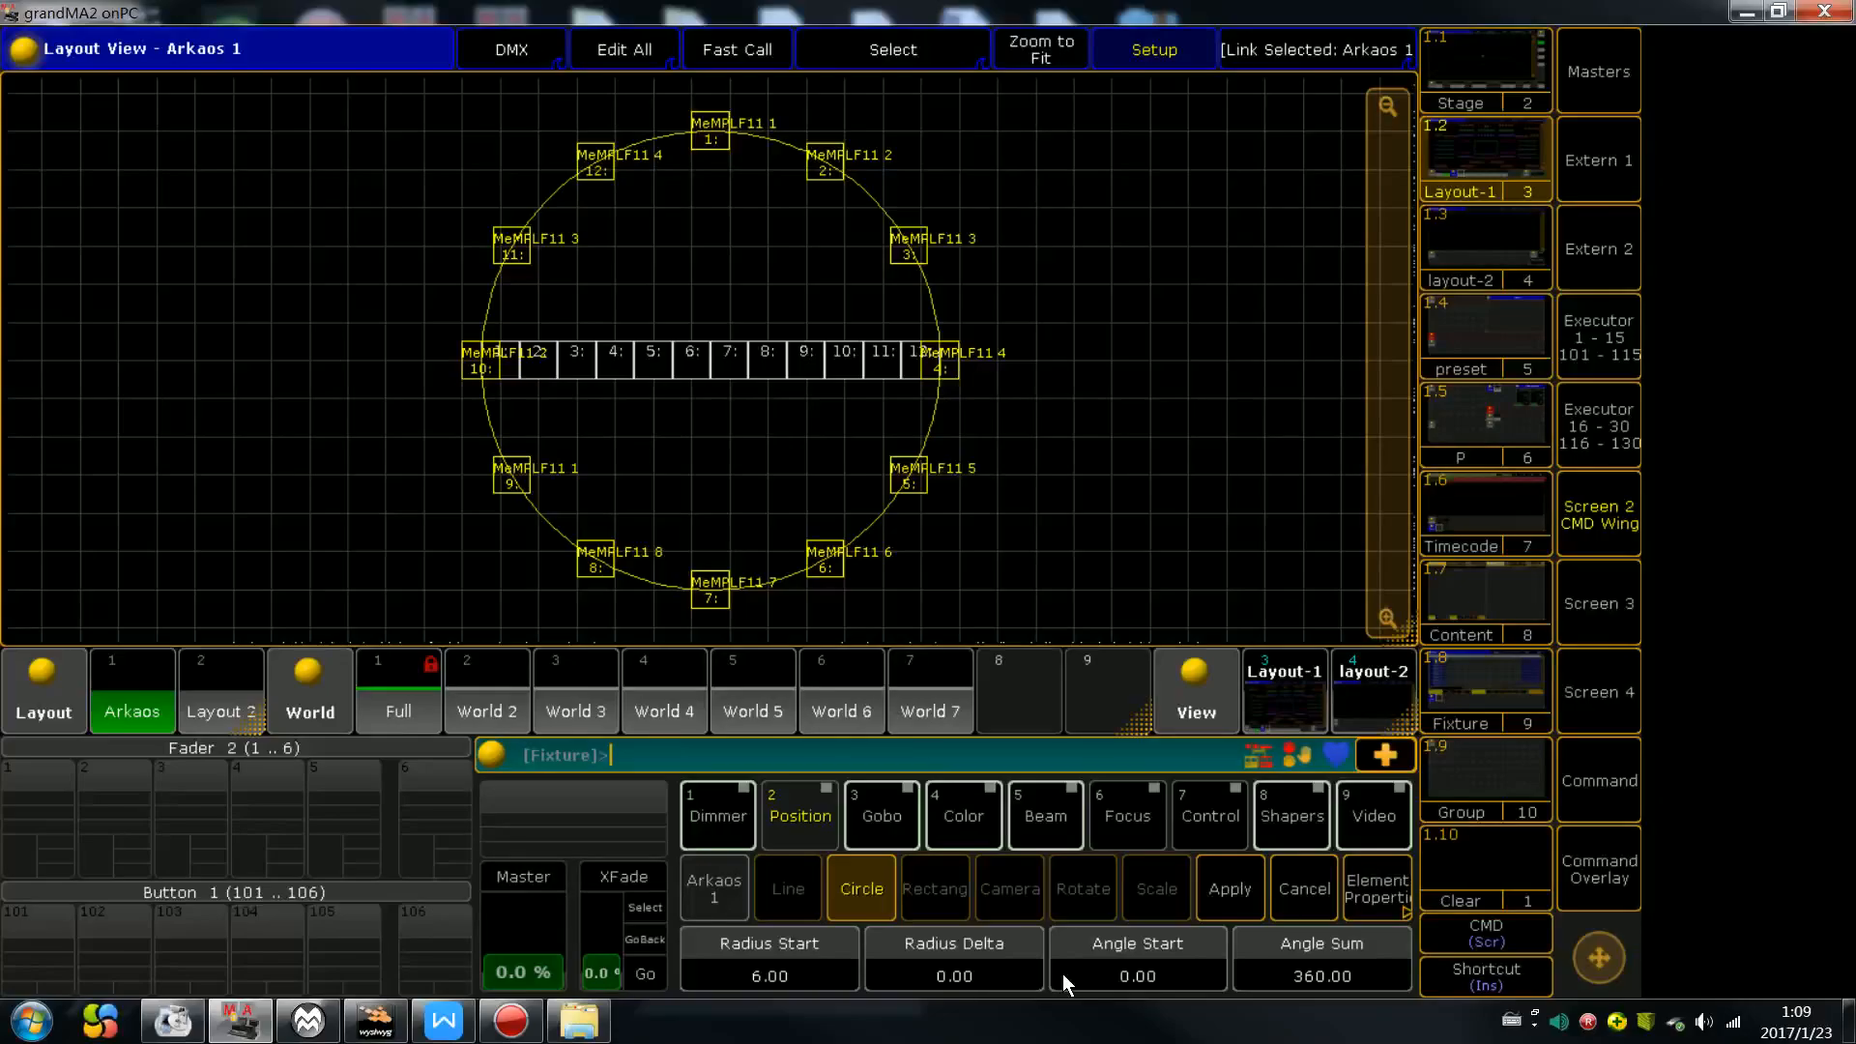
Try spiralling the circle inward with a negative Radius Delta, and return it to 0.00
scroll(1063, 973, up, 10)
scroll(1063, 973, down, 20)
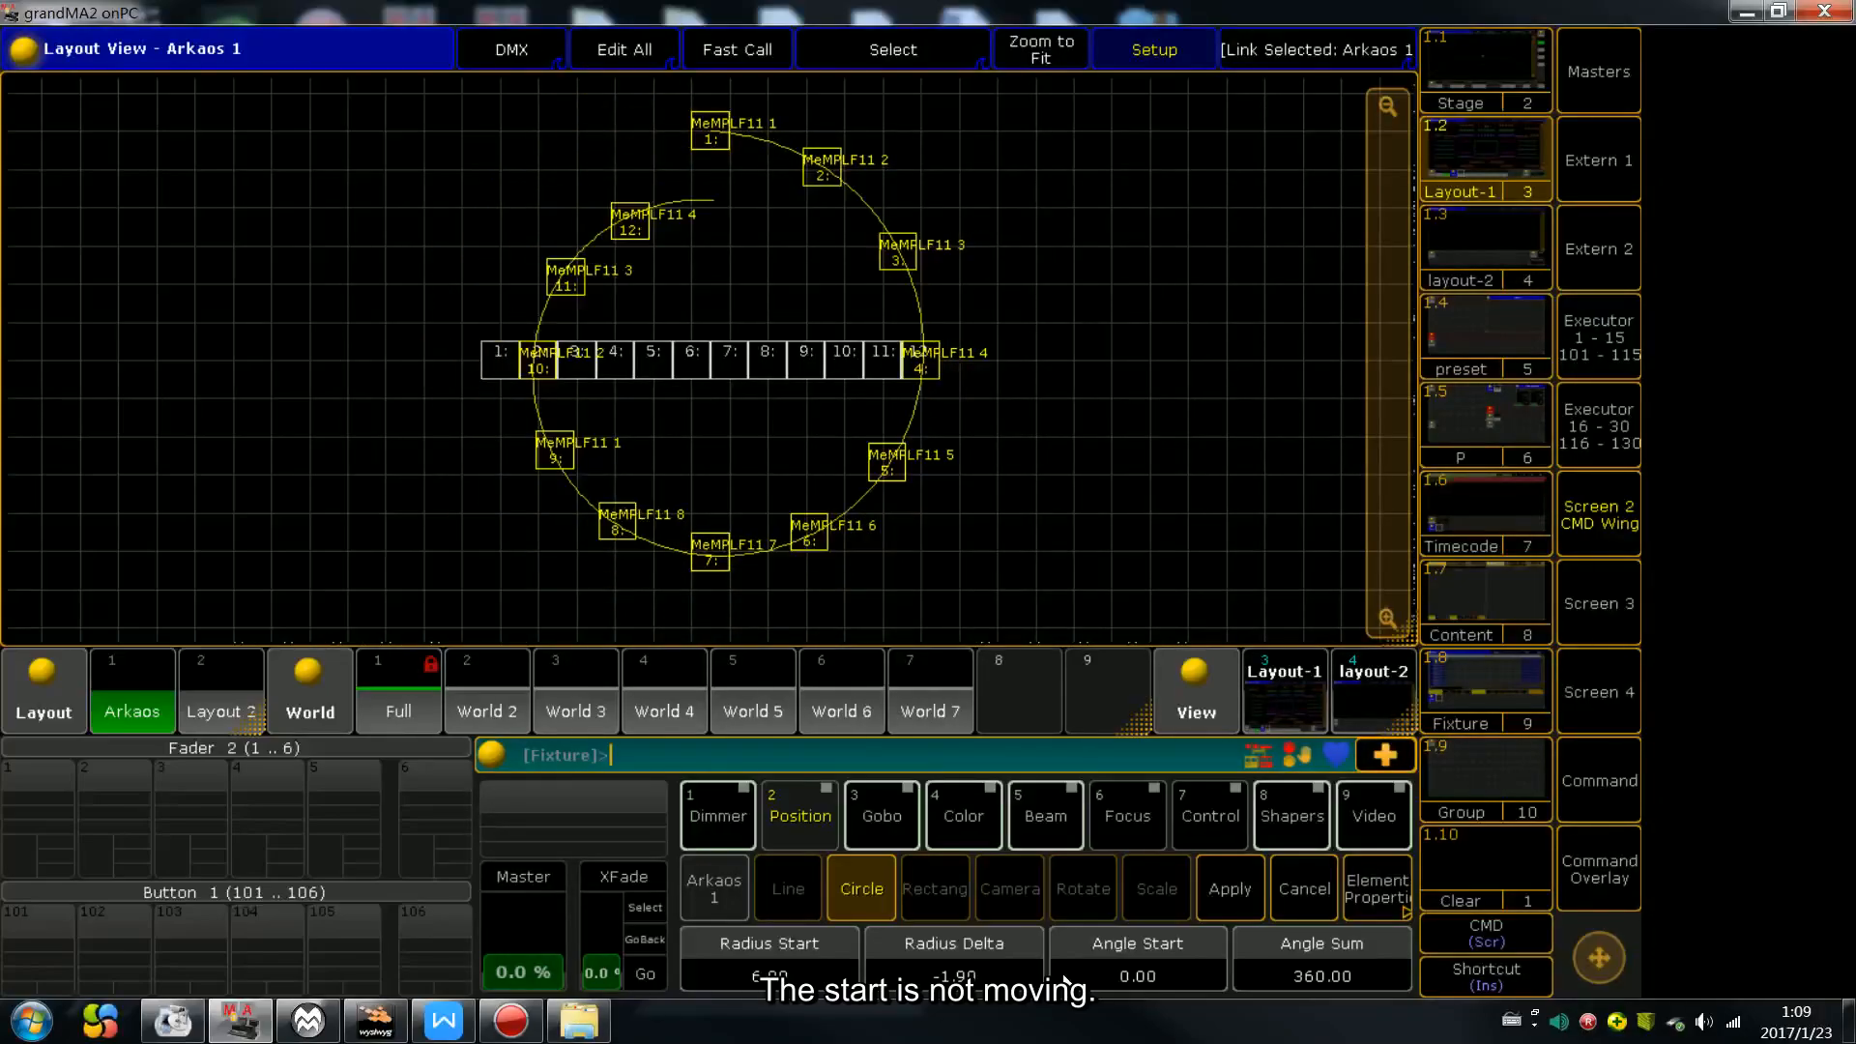
scroll(1064, 978, down, 20)
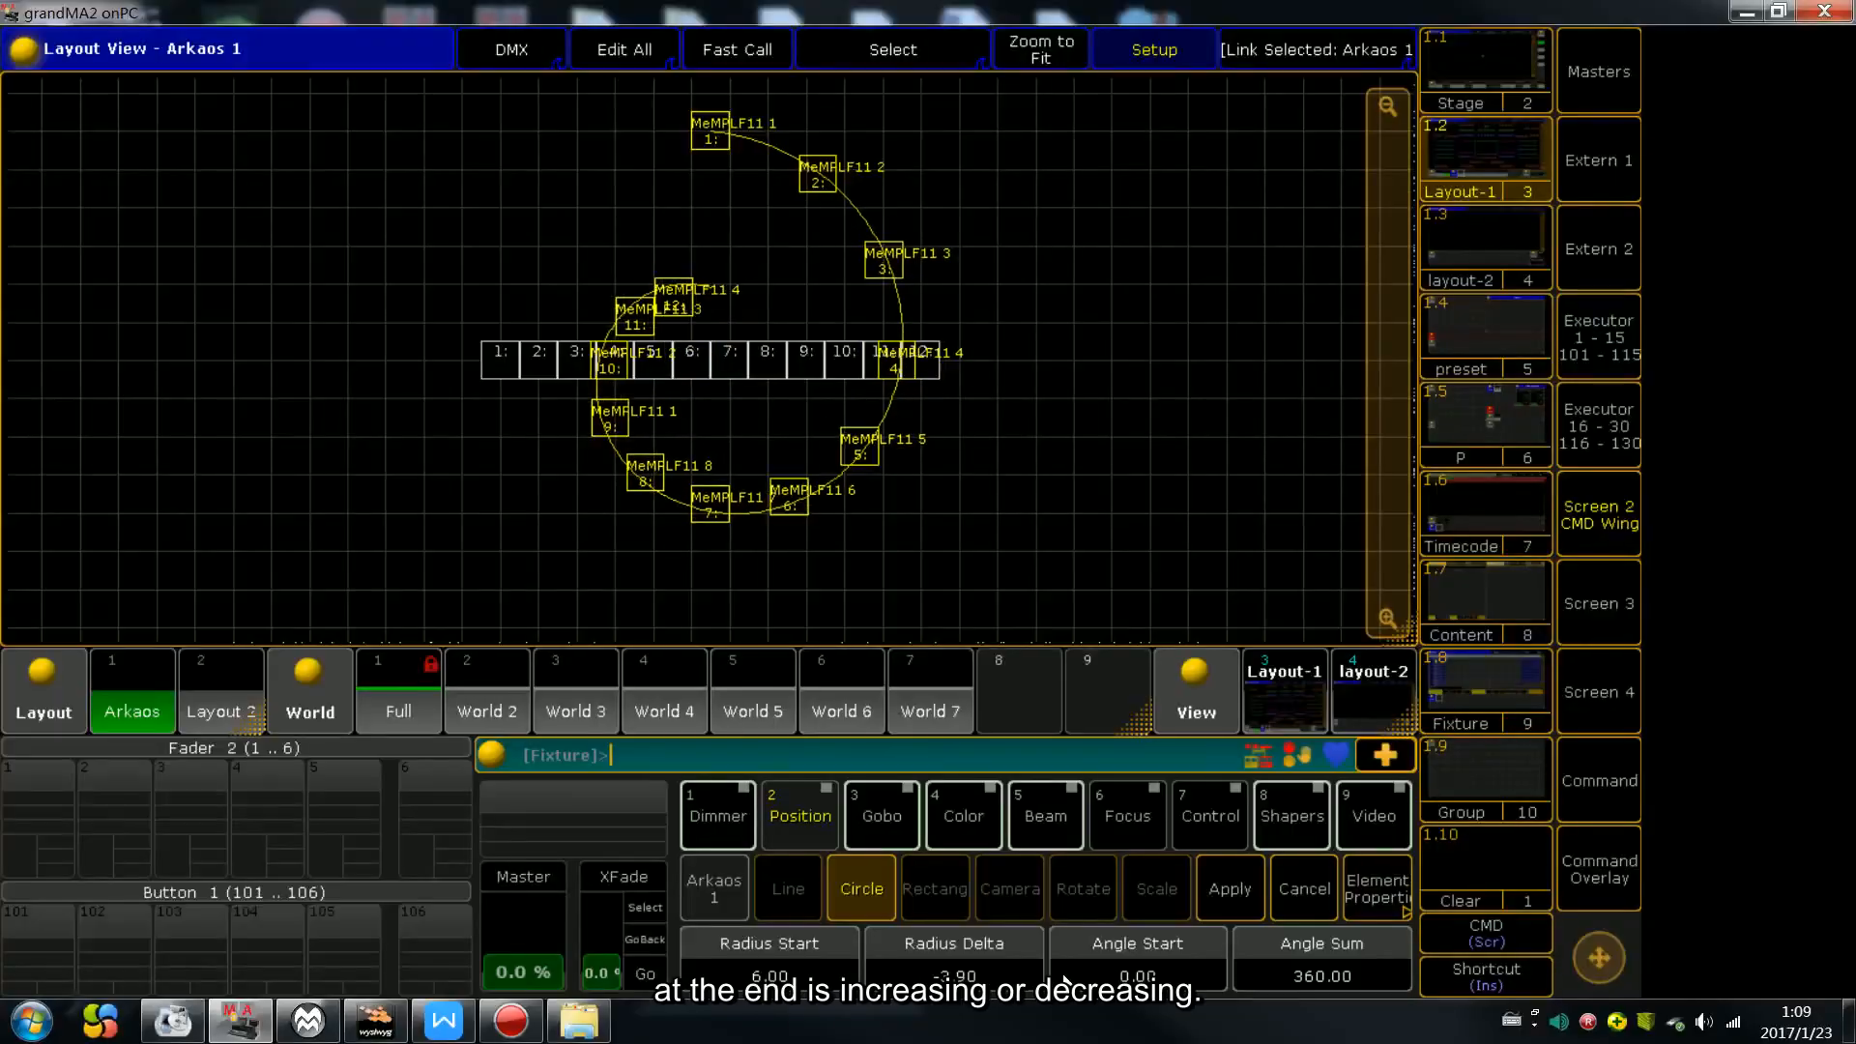
scroll(1063, 978, up, 20)
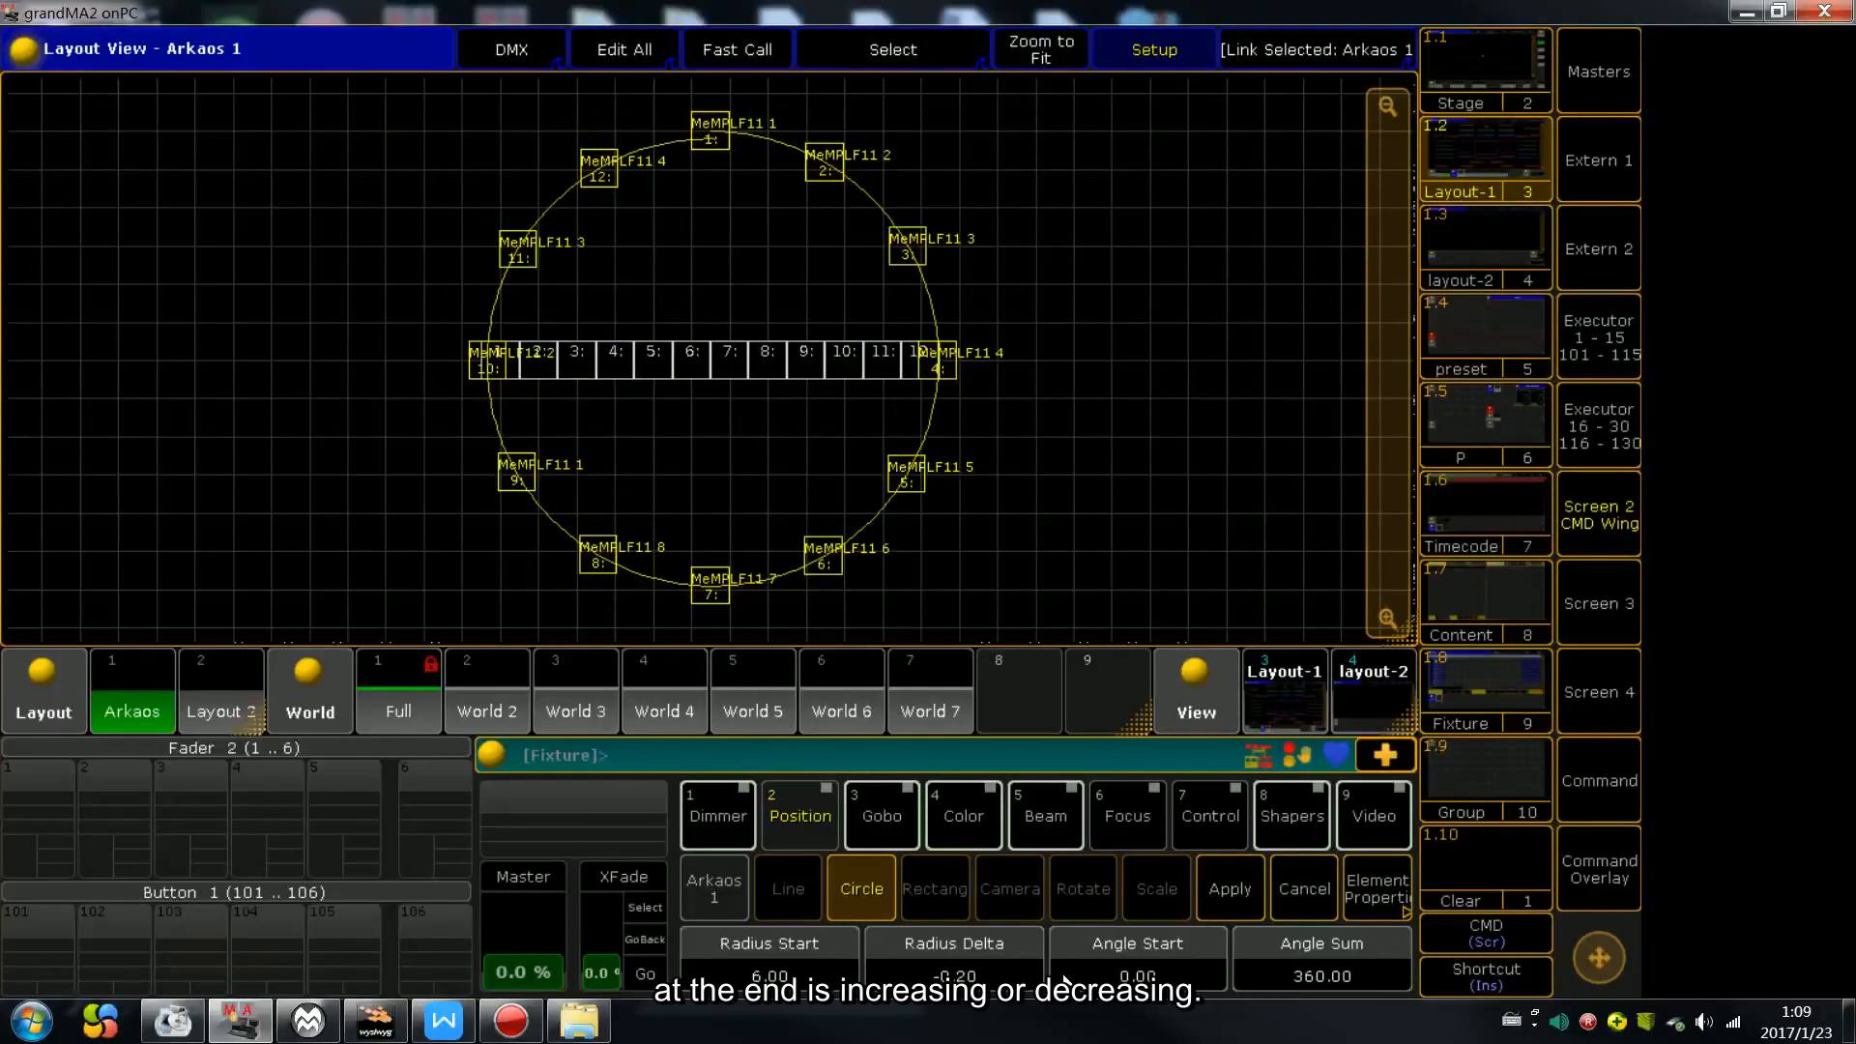
scroll(1064, 972, up, 2)
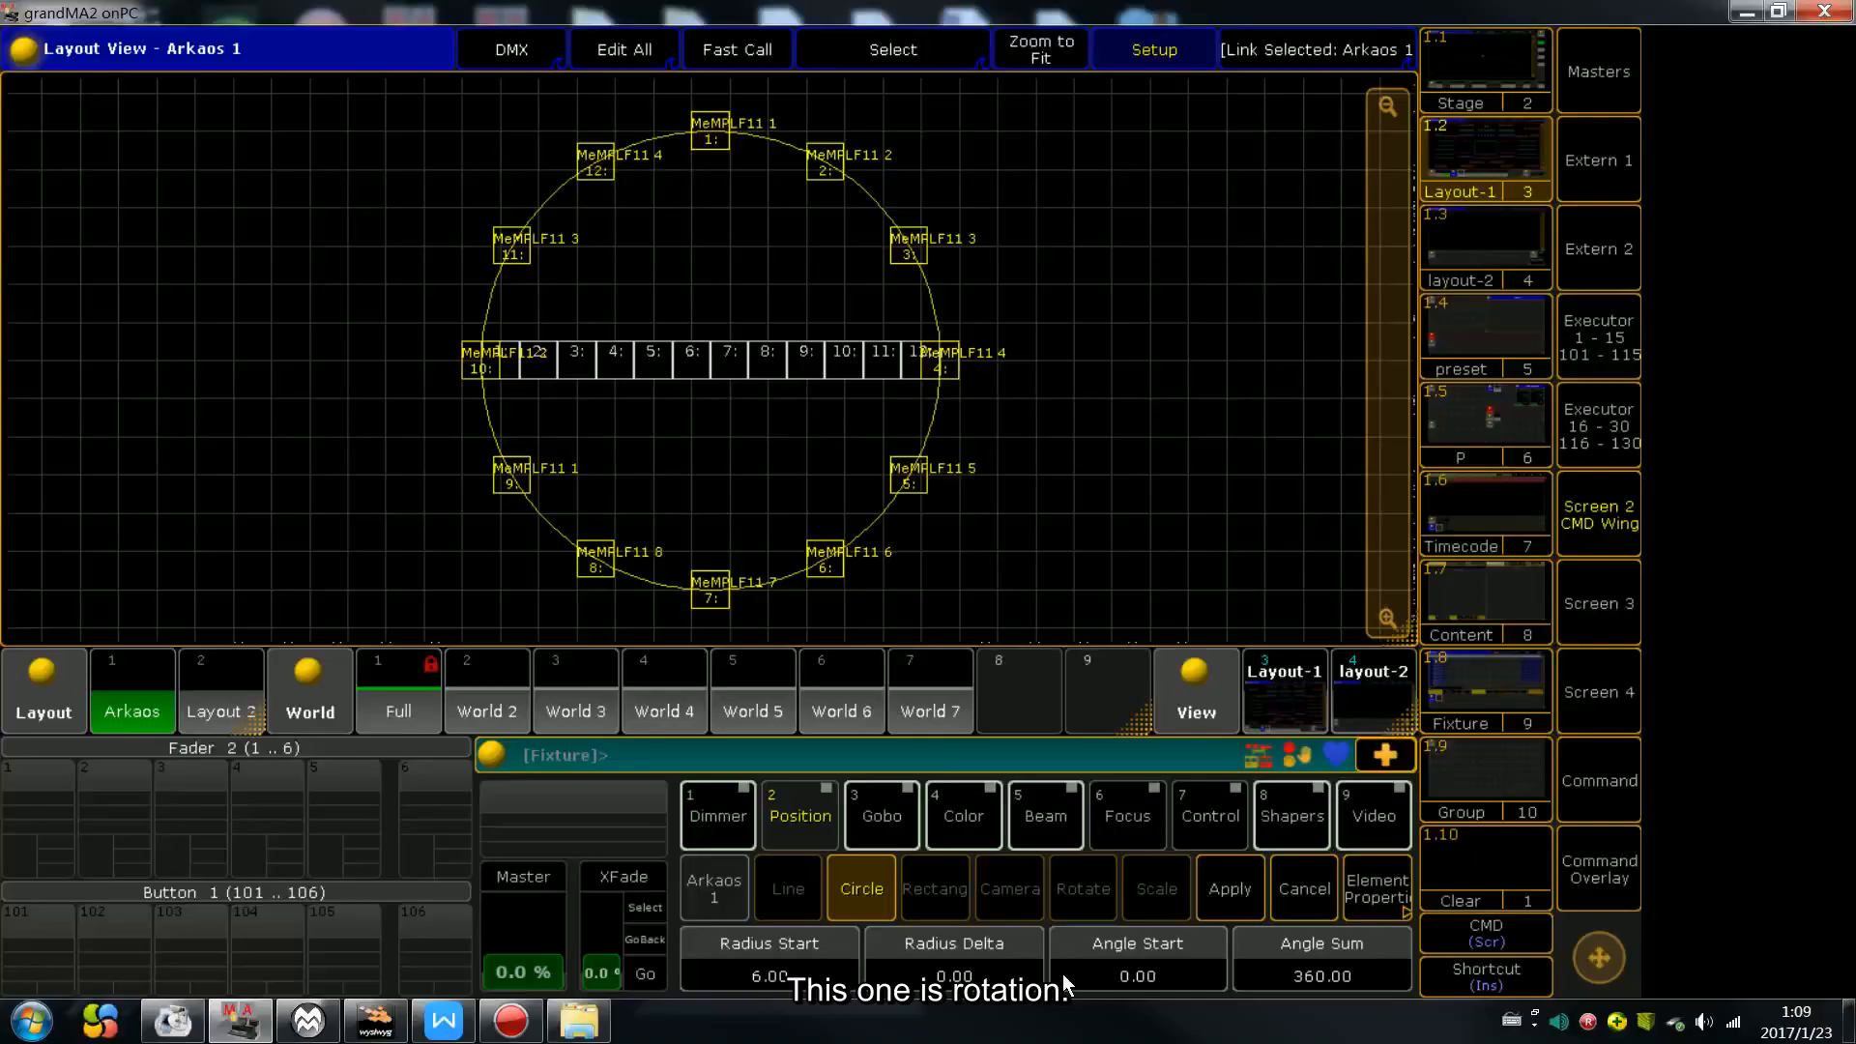
Try rotating the circle both ways with Angle Start, leaving it at 5.00
scroll(1168, 962, down, 19)
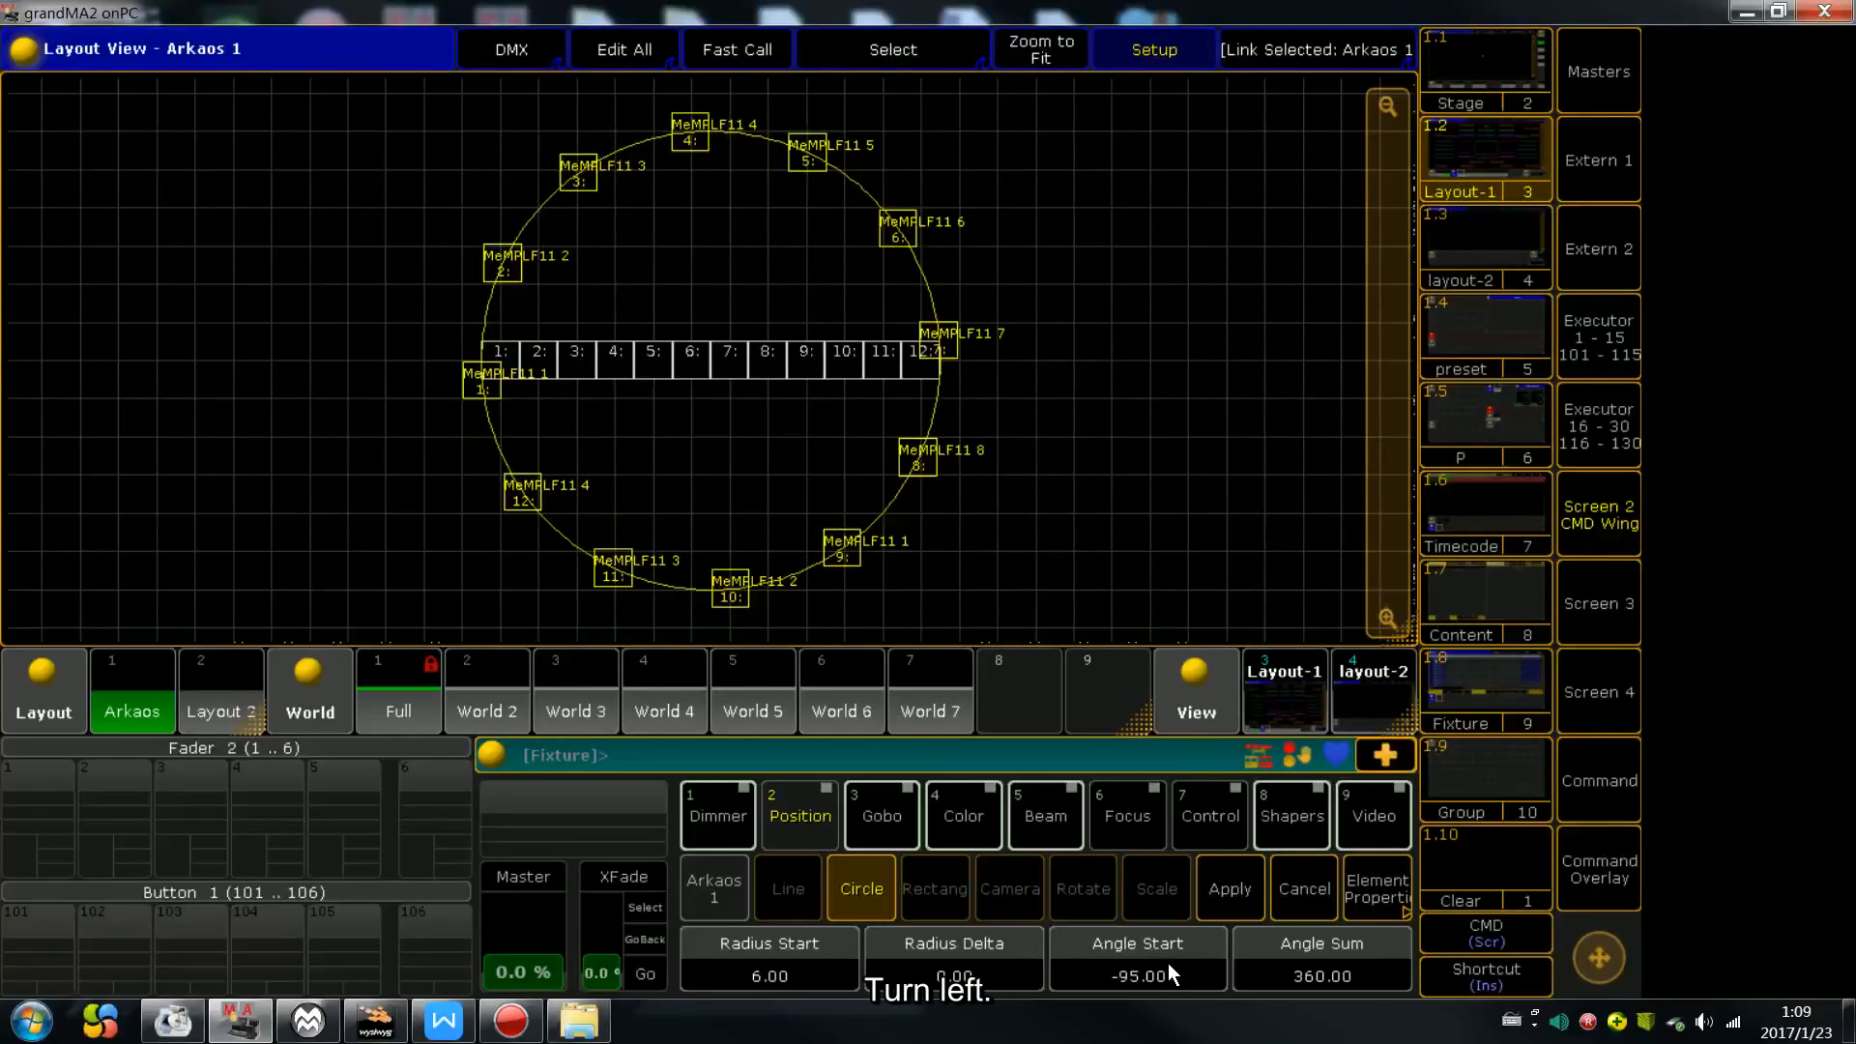
scroll(1168, 963, up, 2)
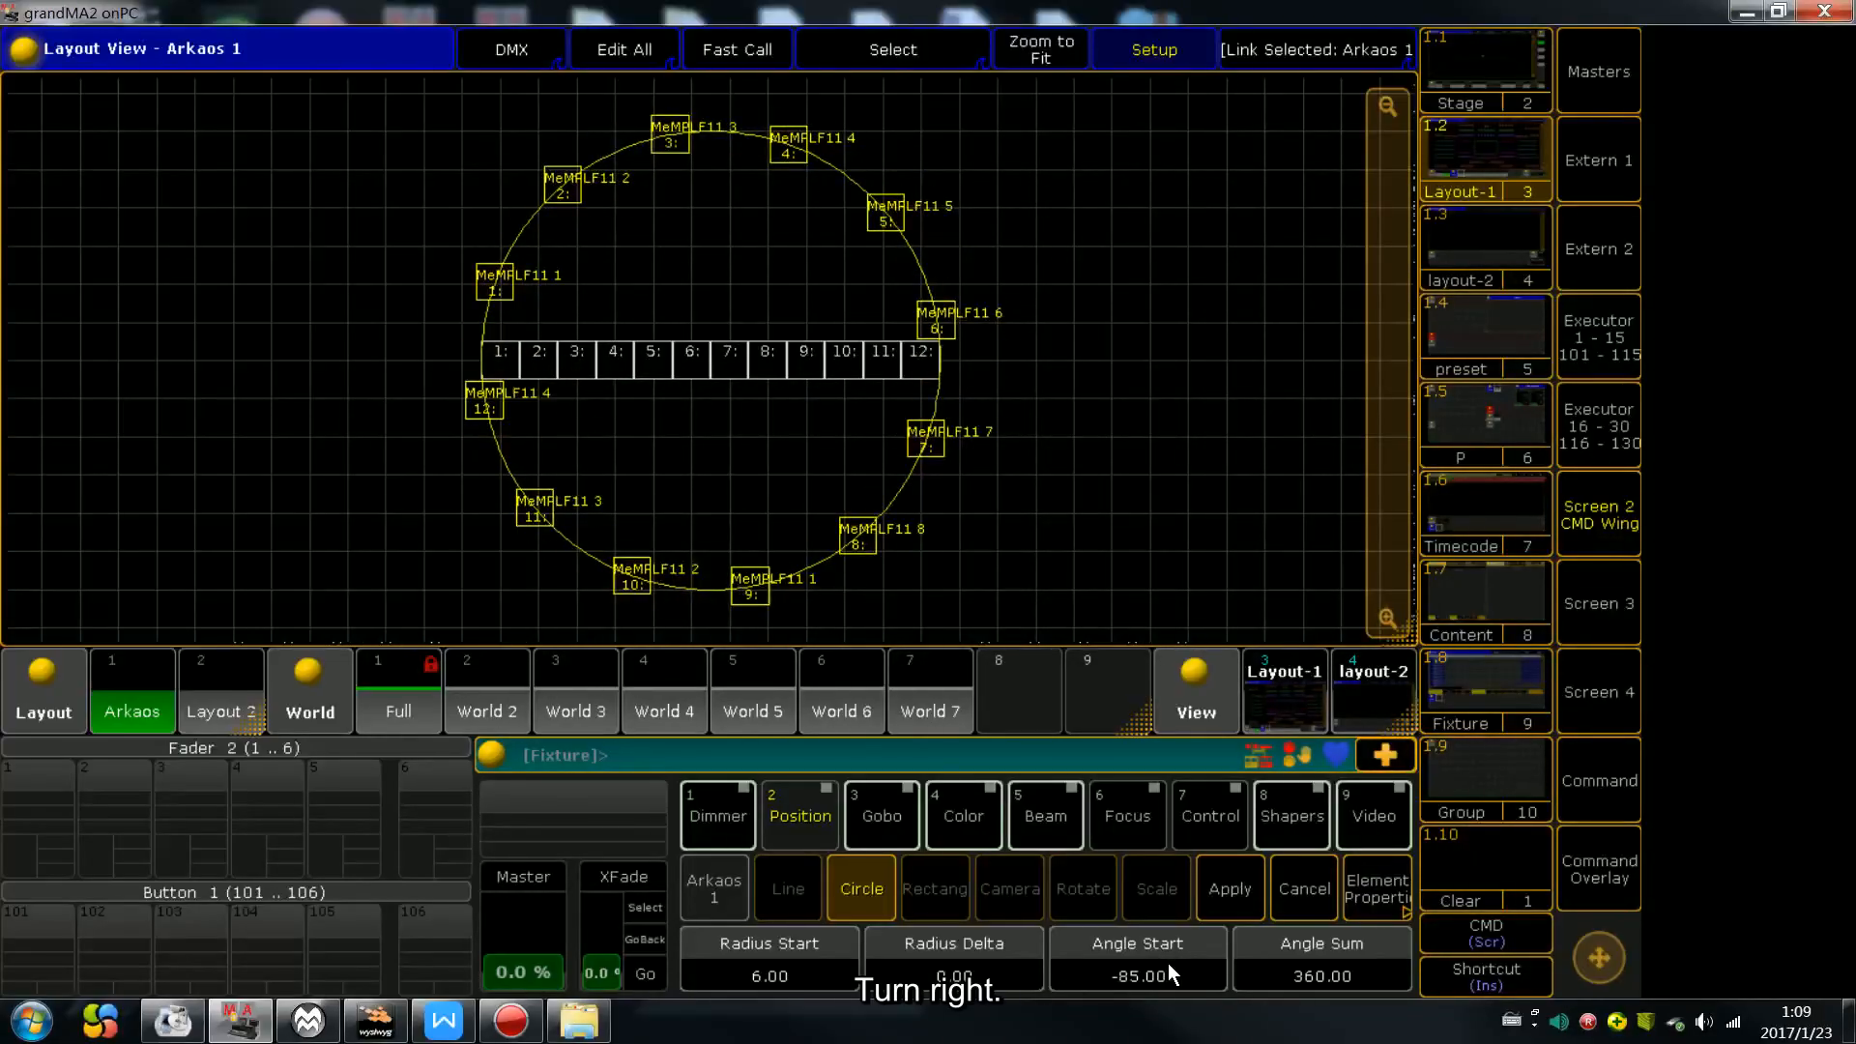
scroll(1167, 962, up, 18)
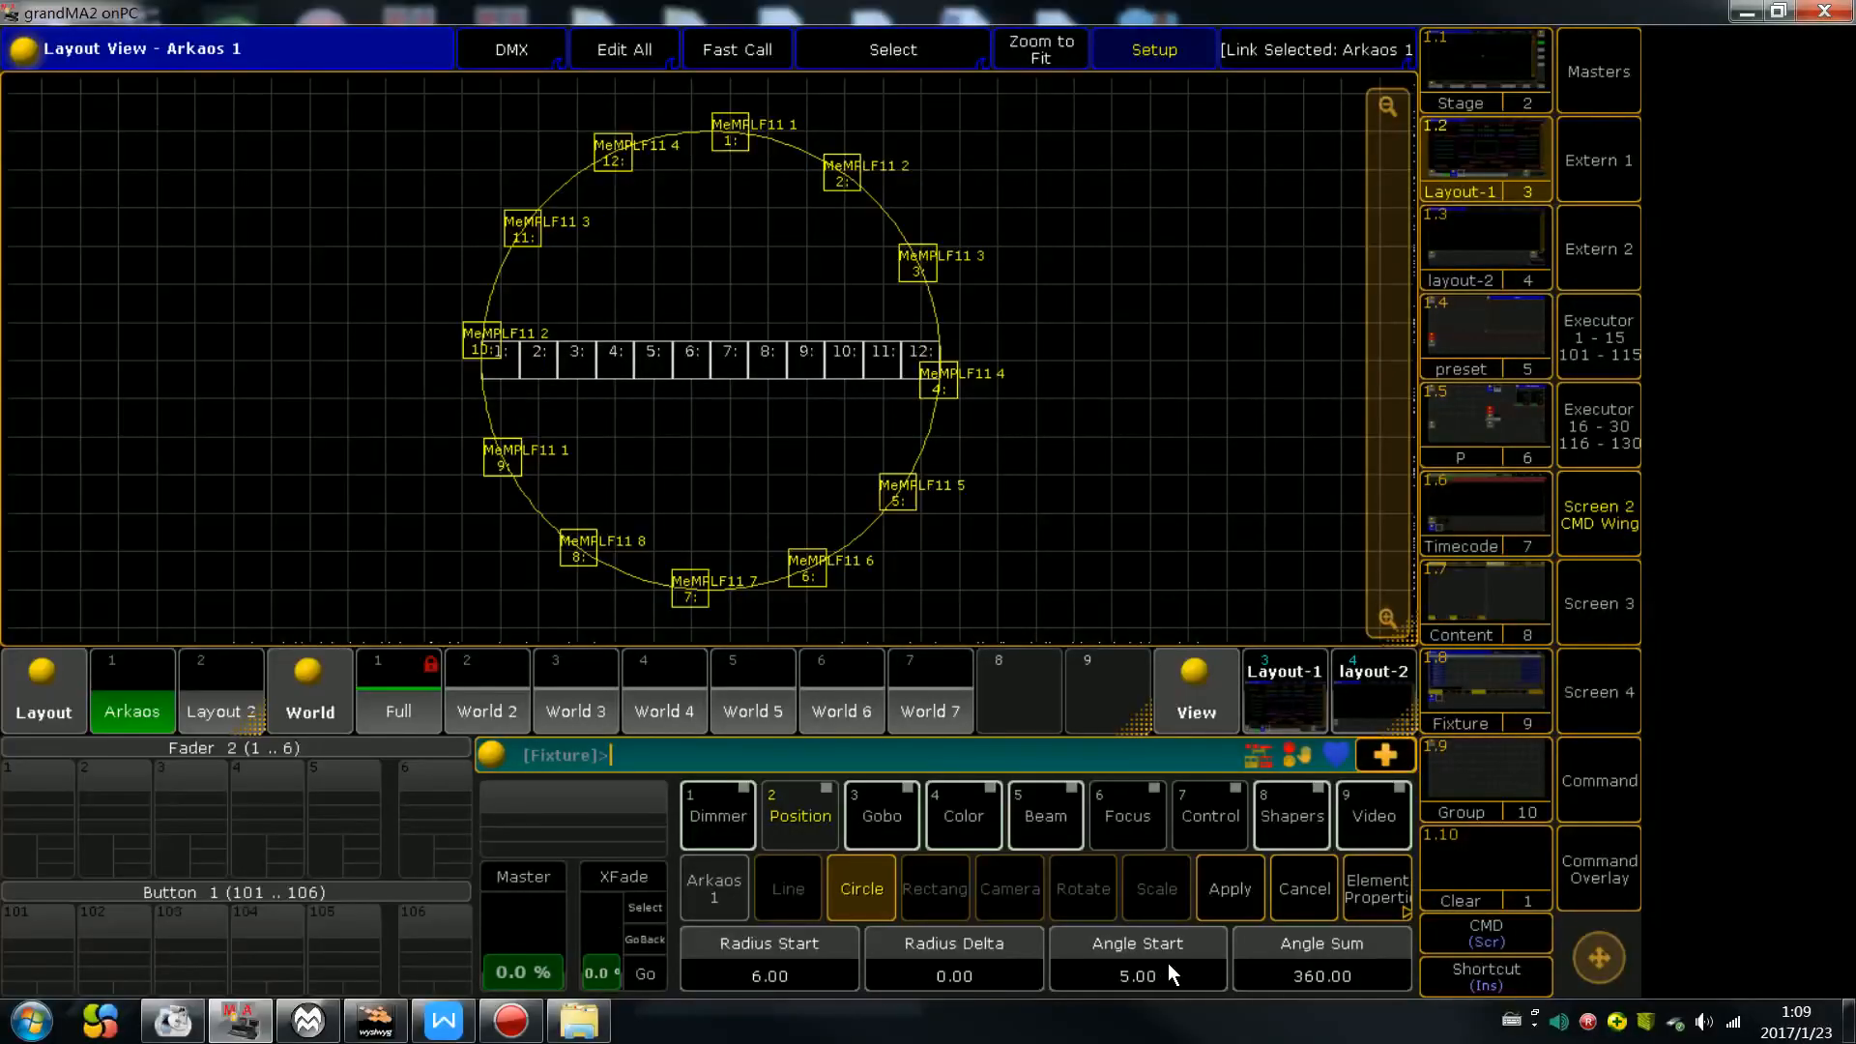
scroll(1168, 962, down, 1)
scroll(1168, 963, up, 1)
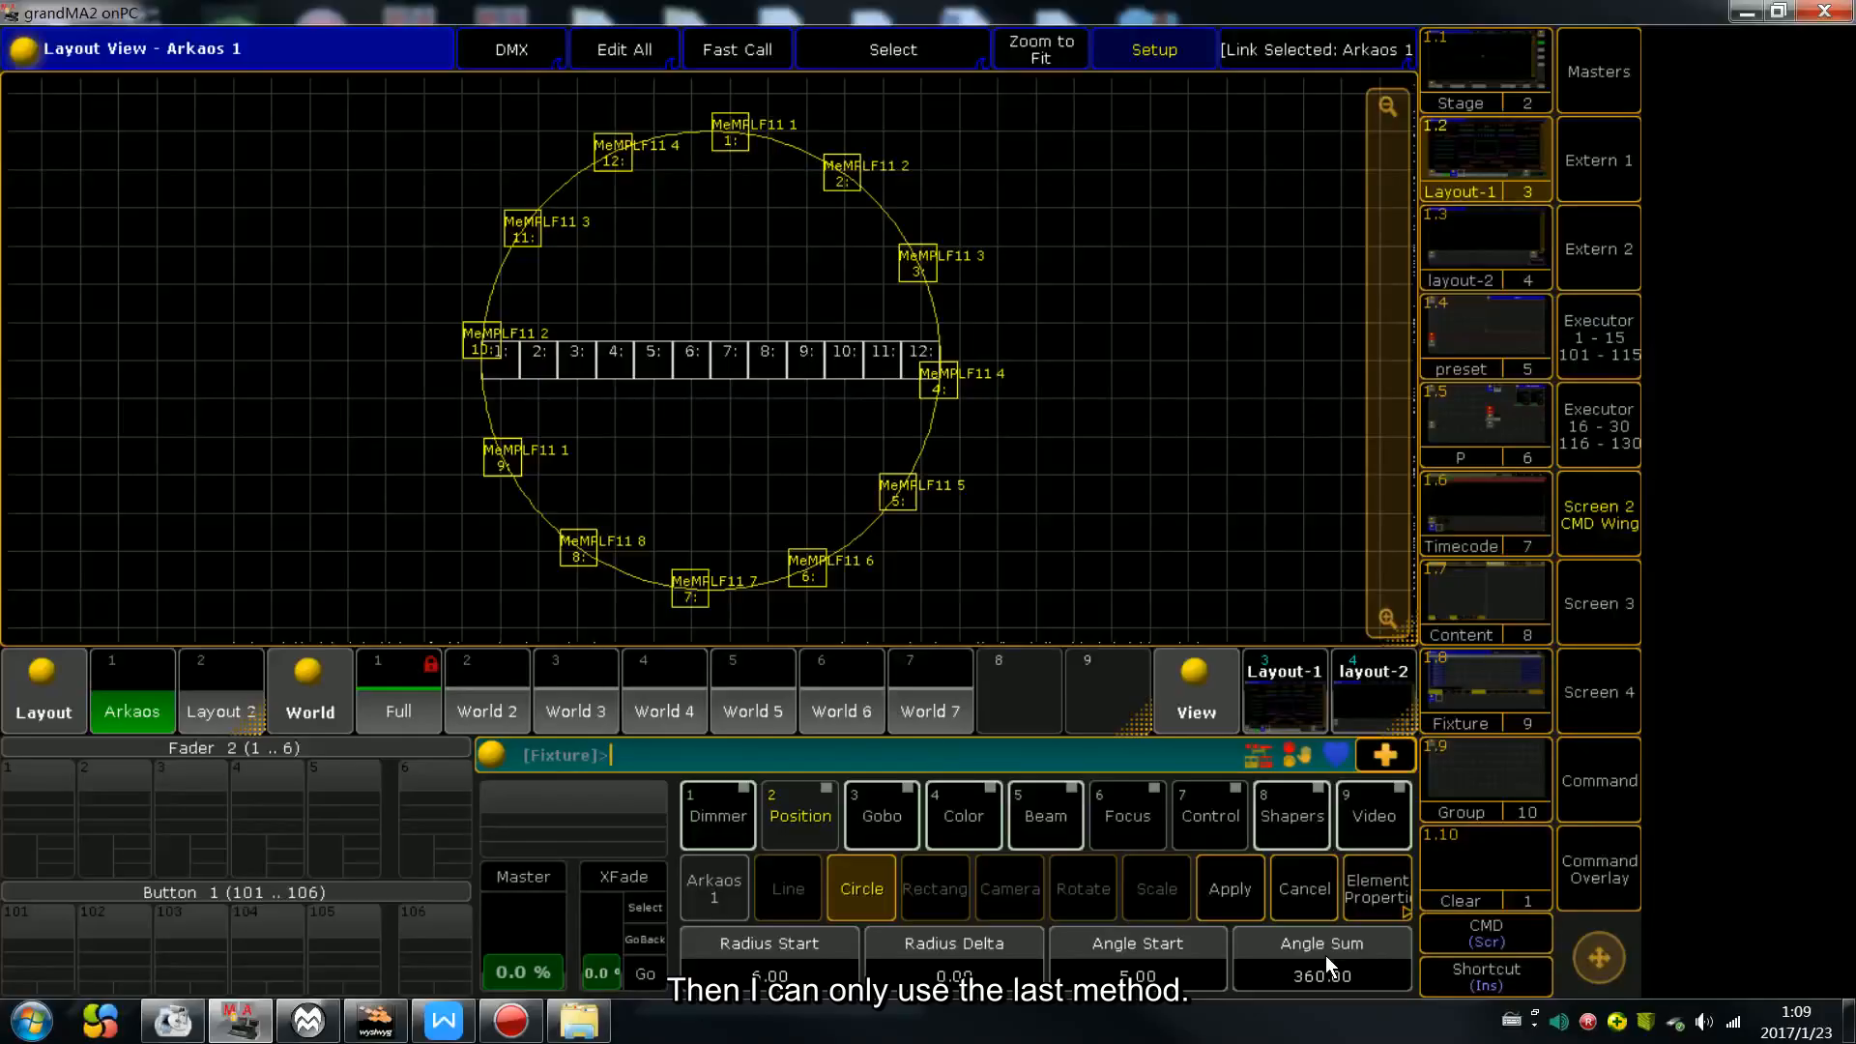
Reverse the fixture order around the circle with an Angle Sum of -330.00, and set Angle Start to -5.00
scroll(753, 231, up, 10)
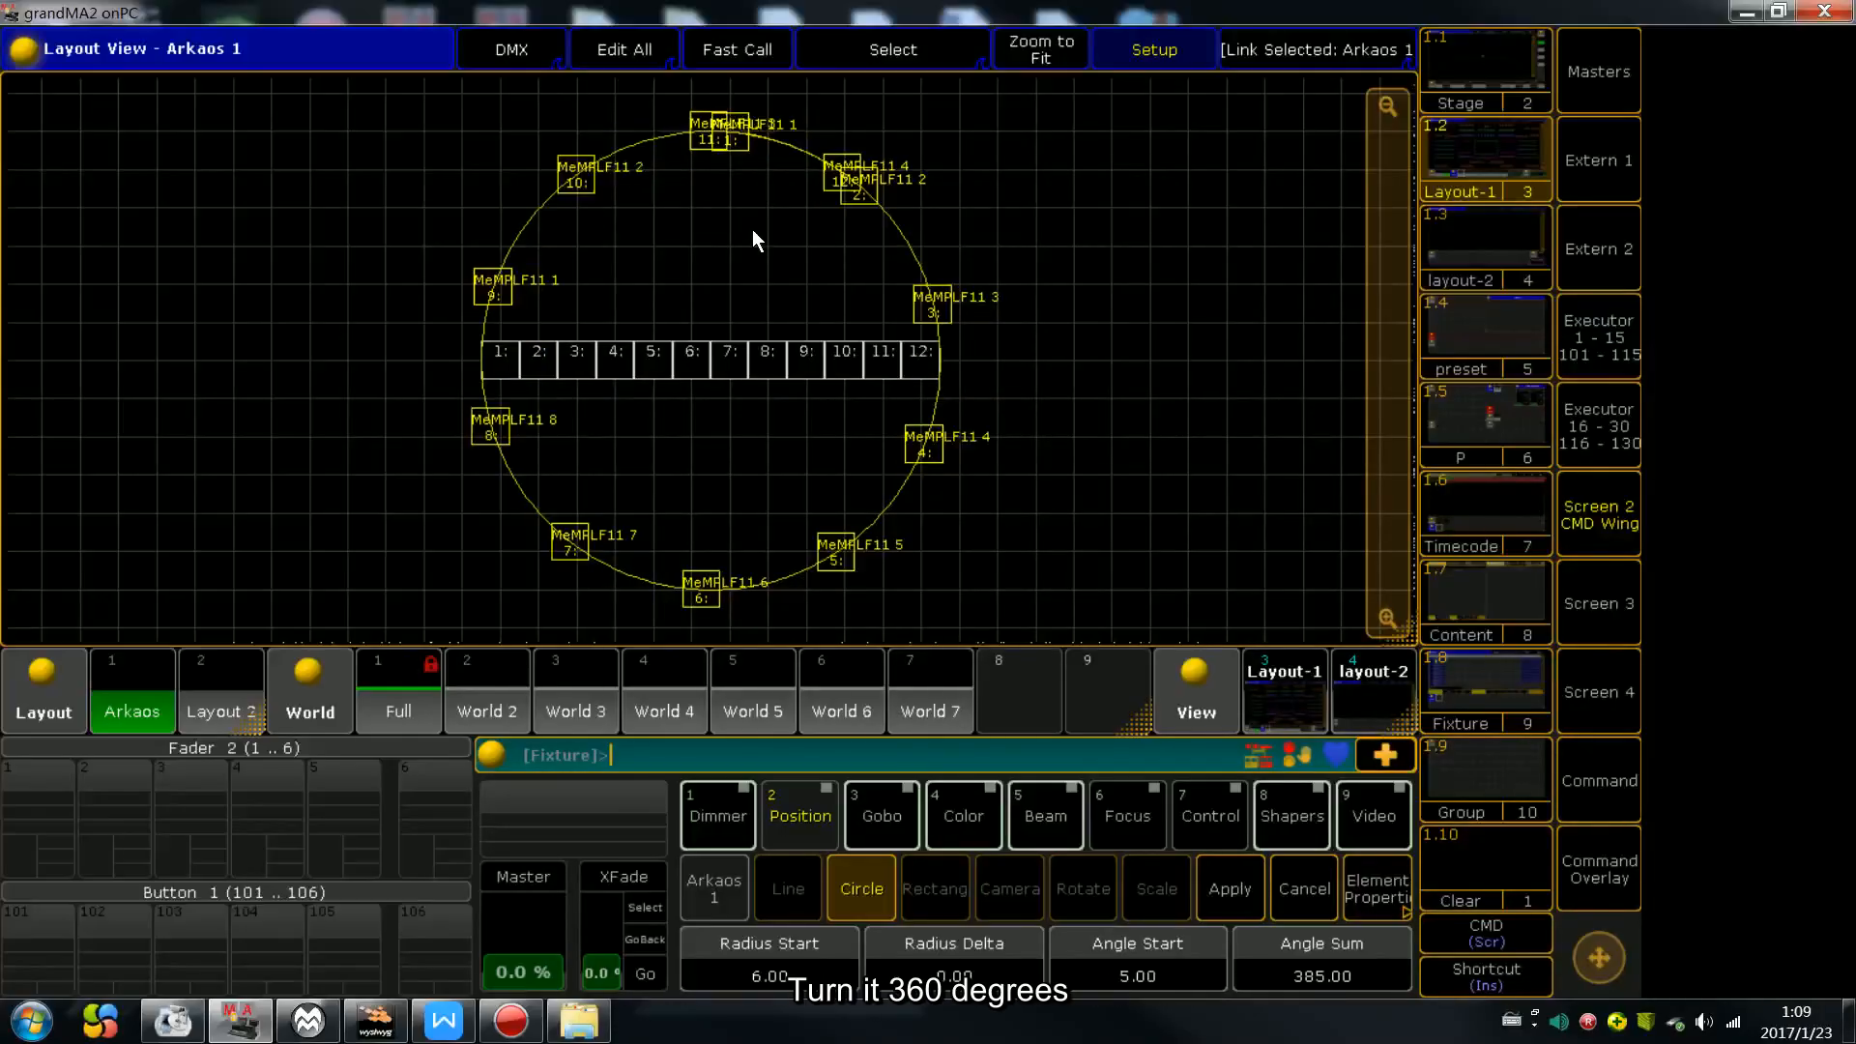
scroll(753, 230, down, 20)
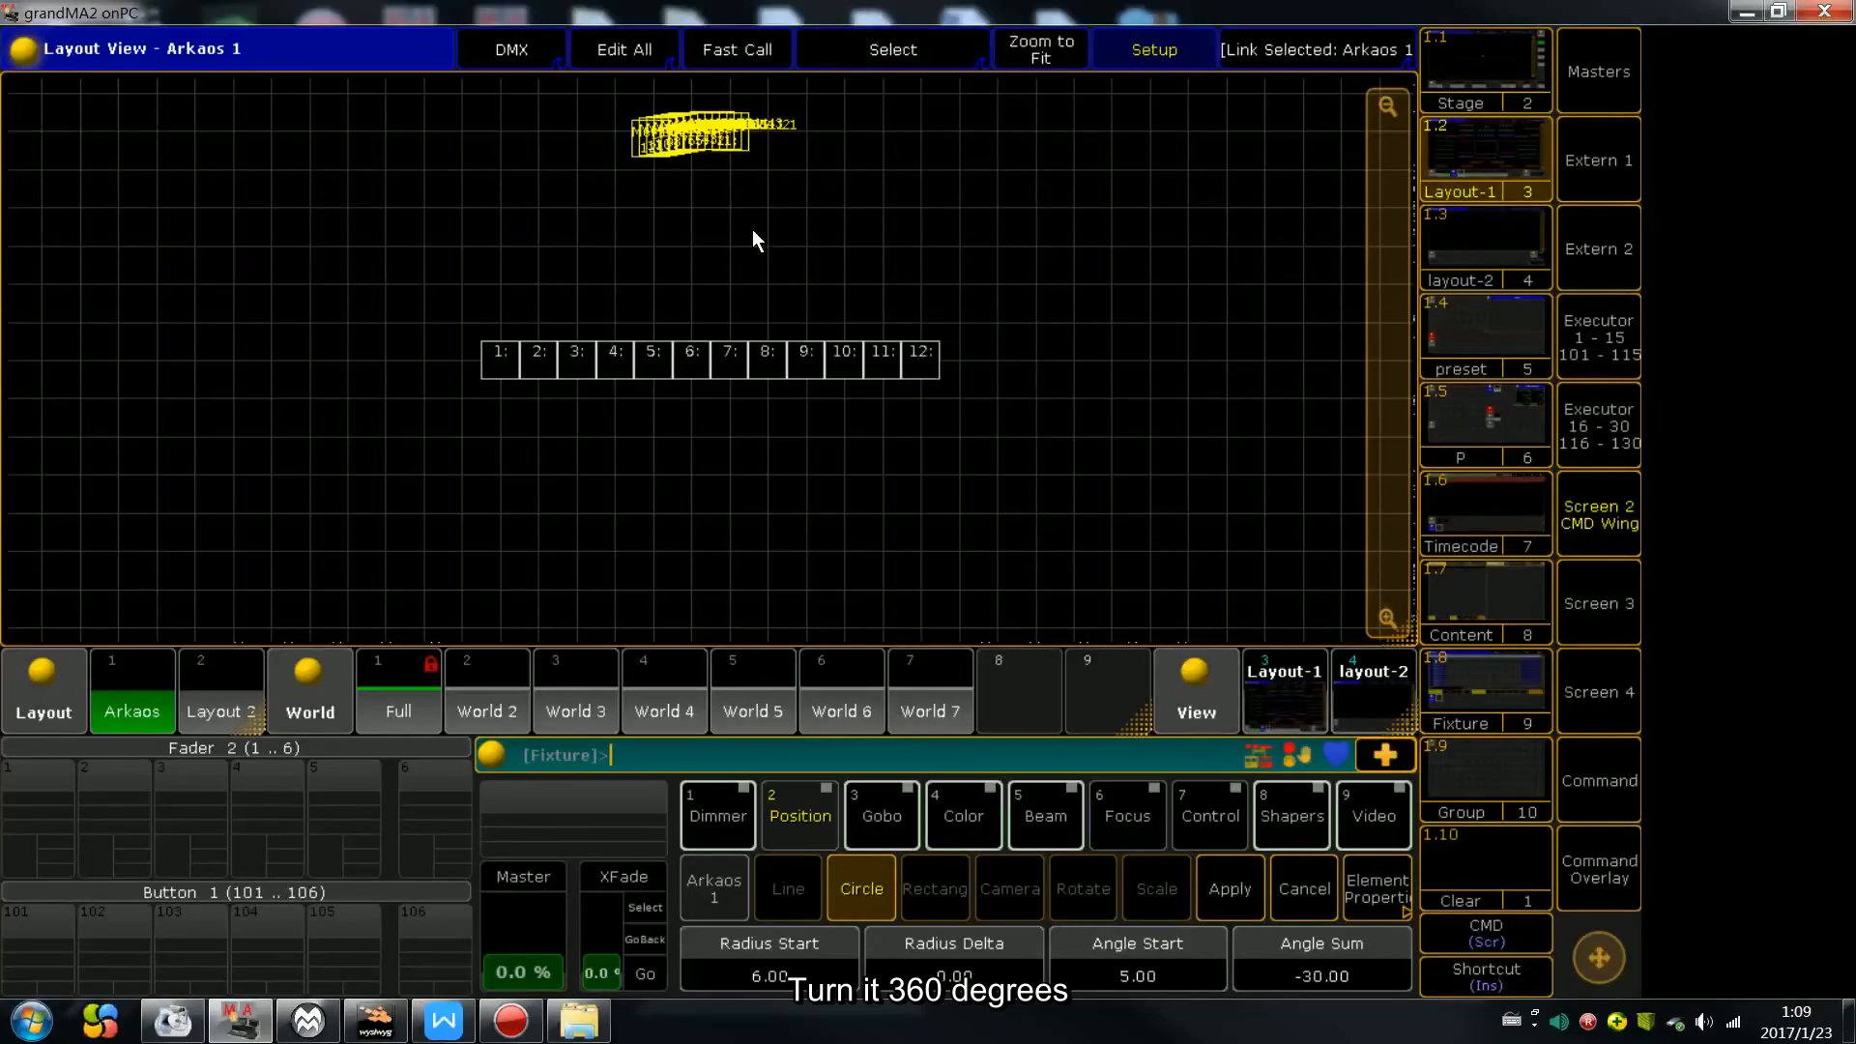
scroll(753, 231, down, 15)
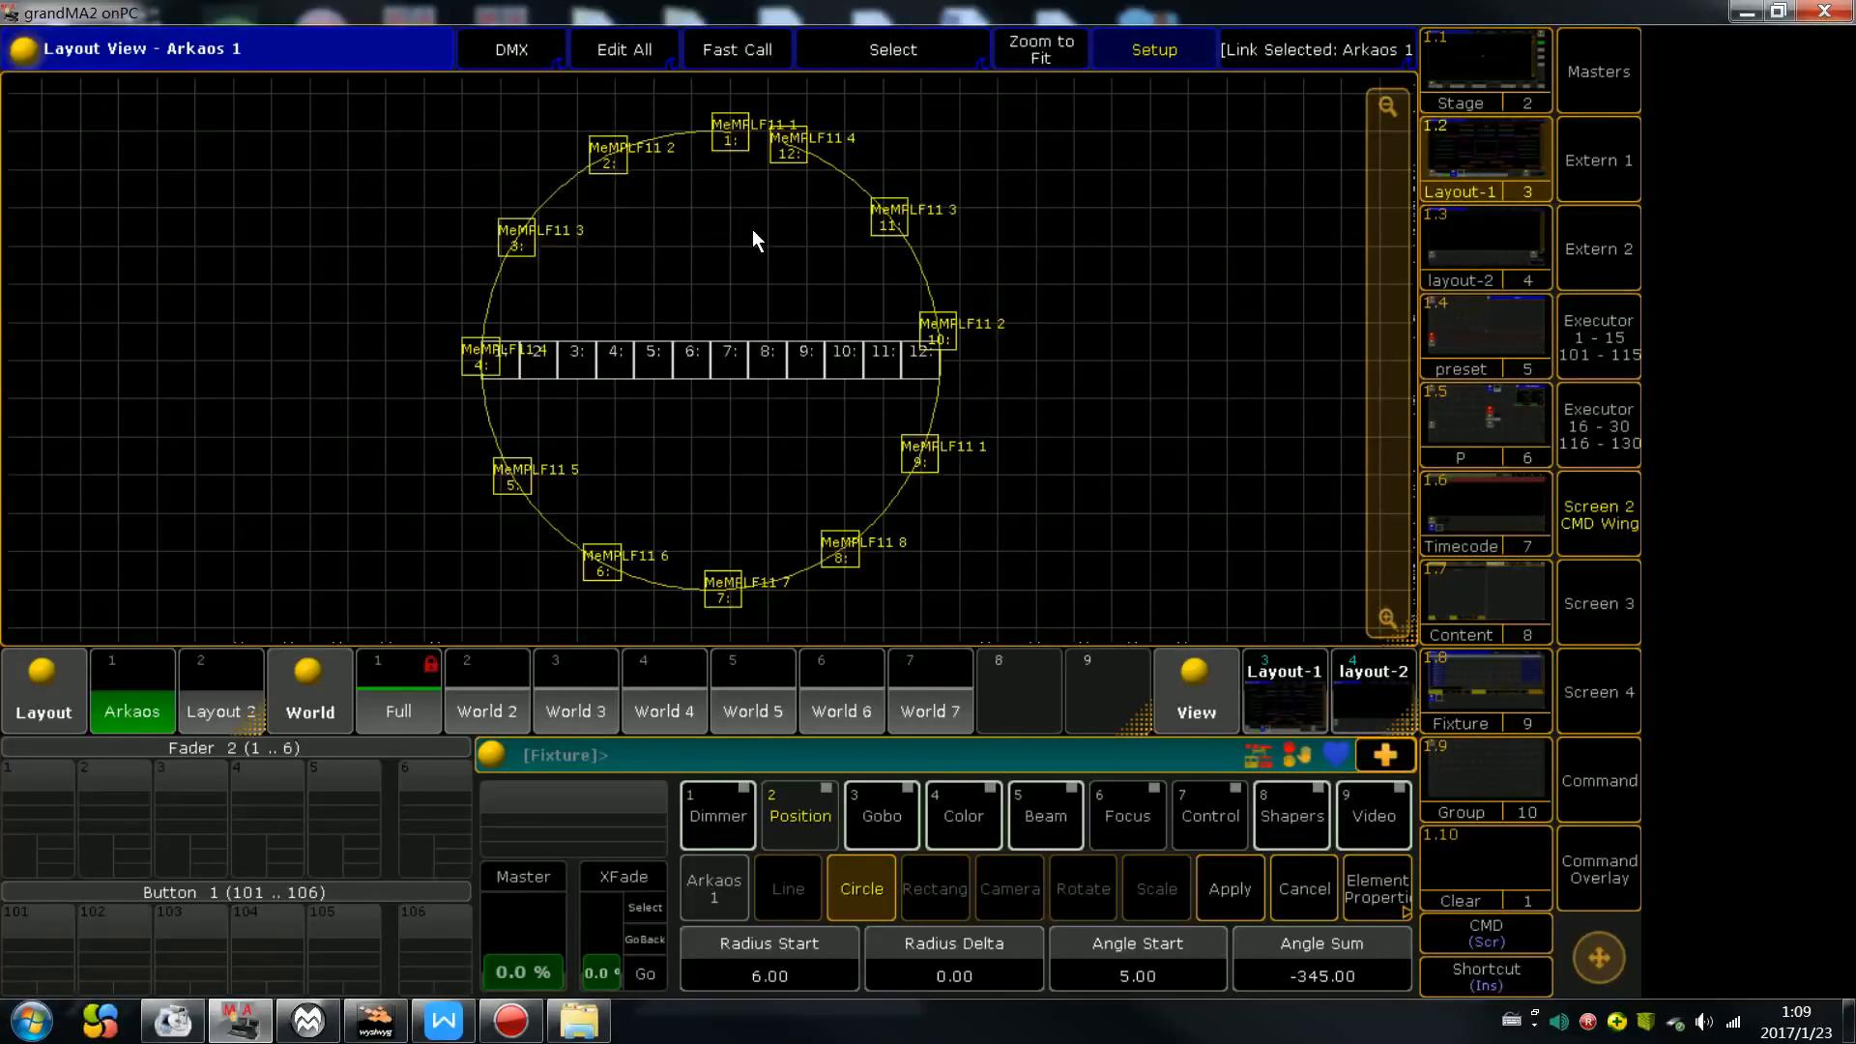
scroll(752, 229, up, 2)
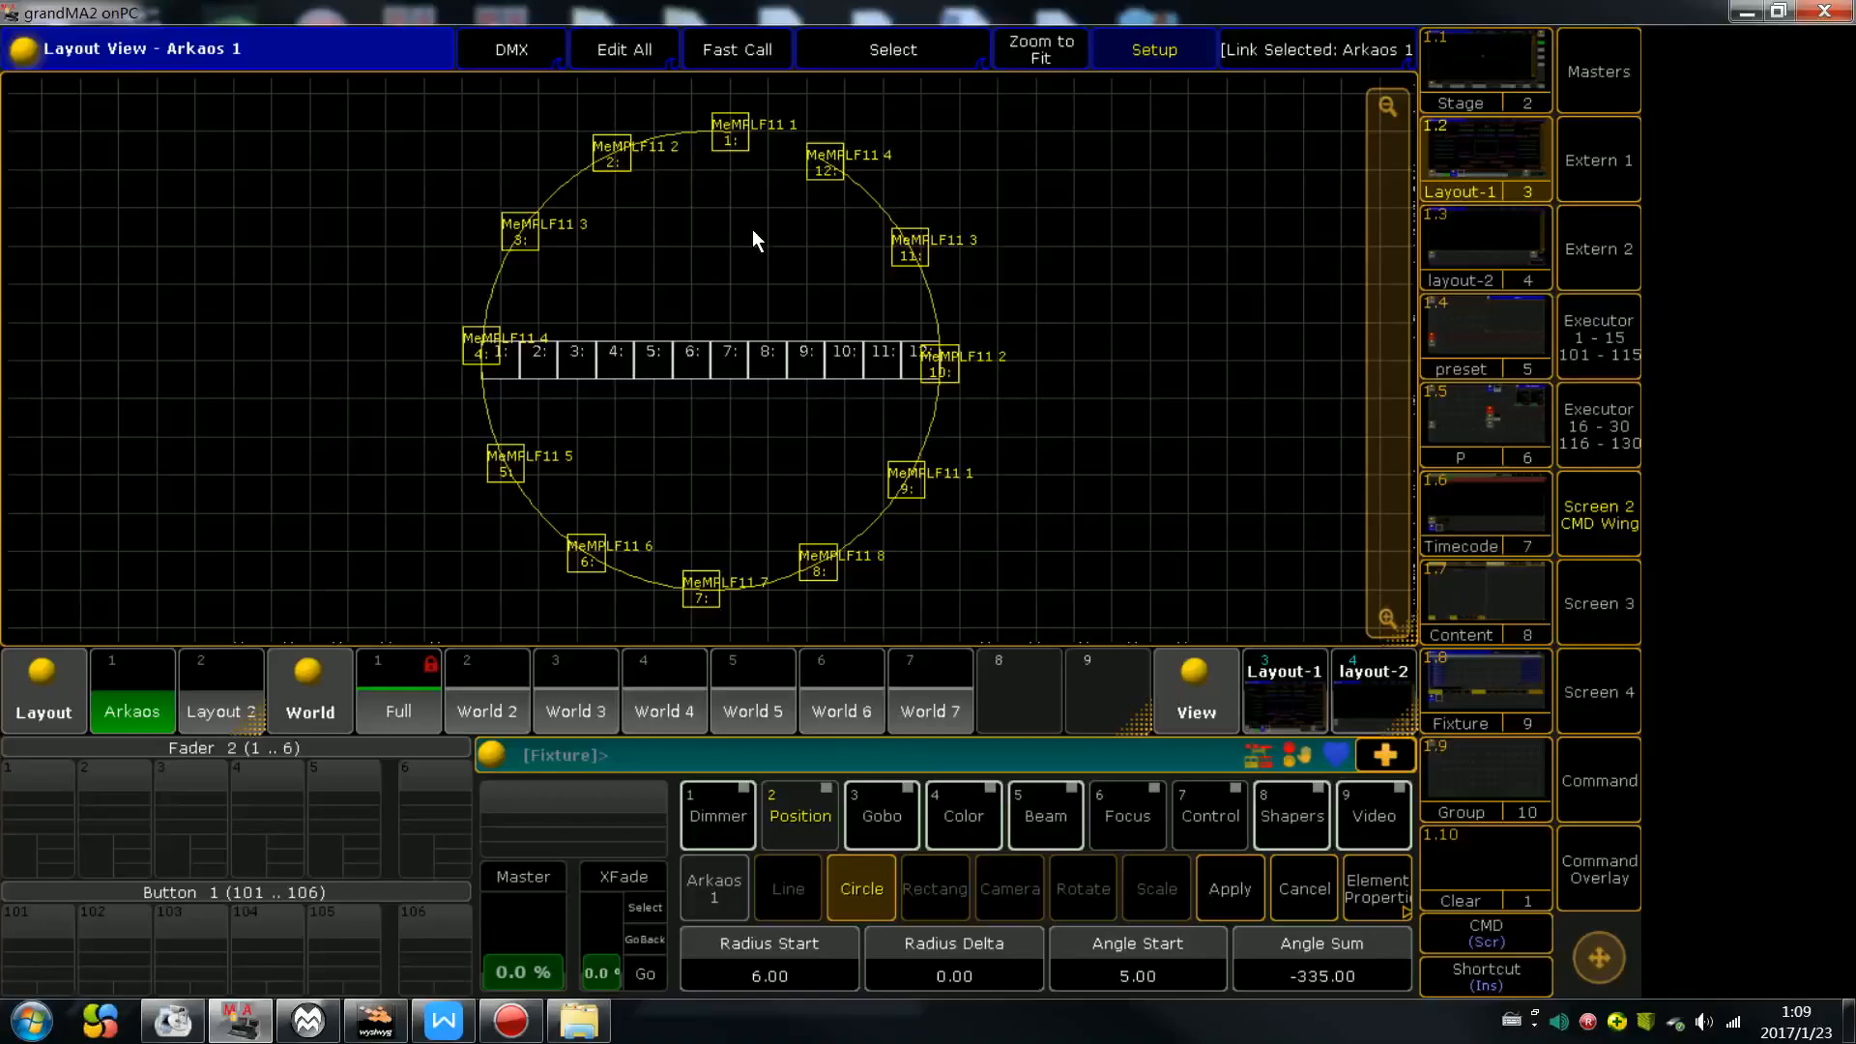
scroll(752, 232, up, 1)
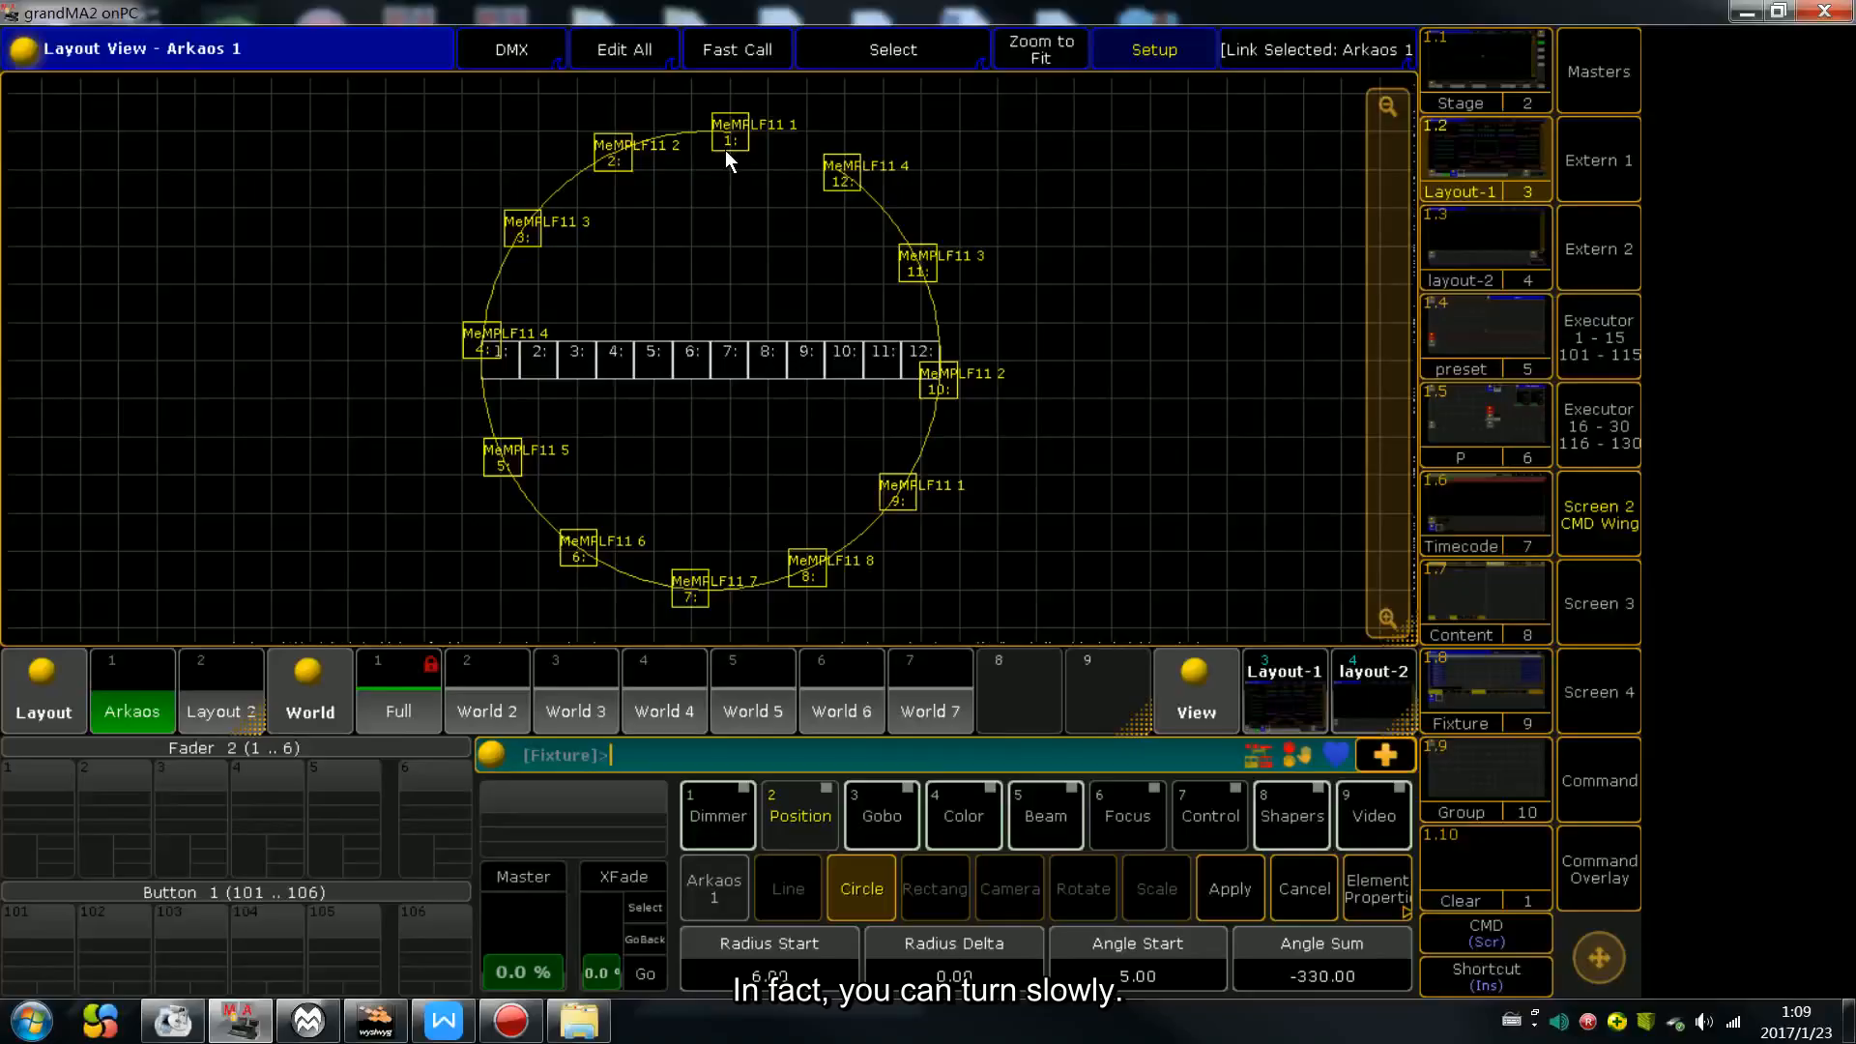
scroll(725, 149, down, 2)
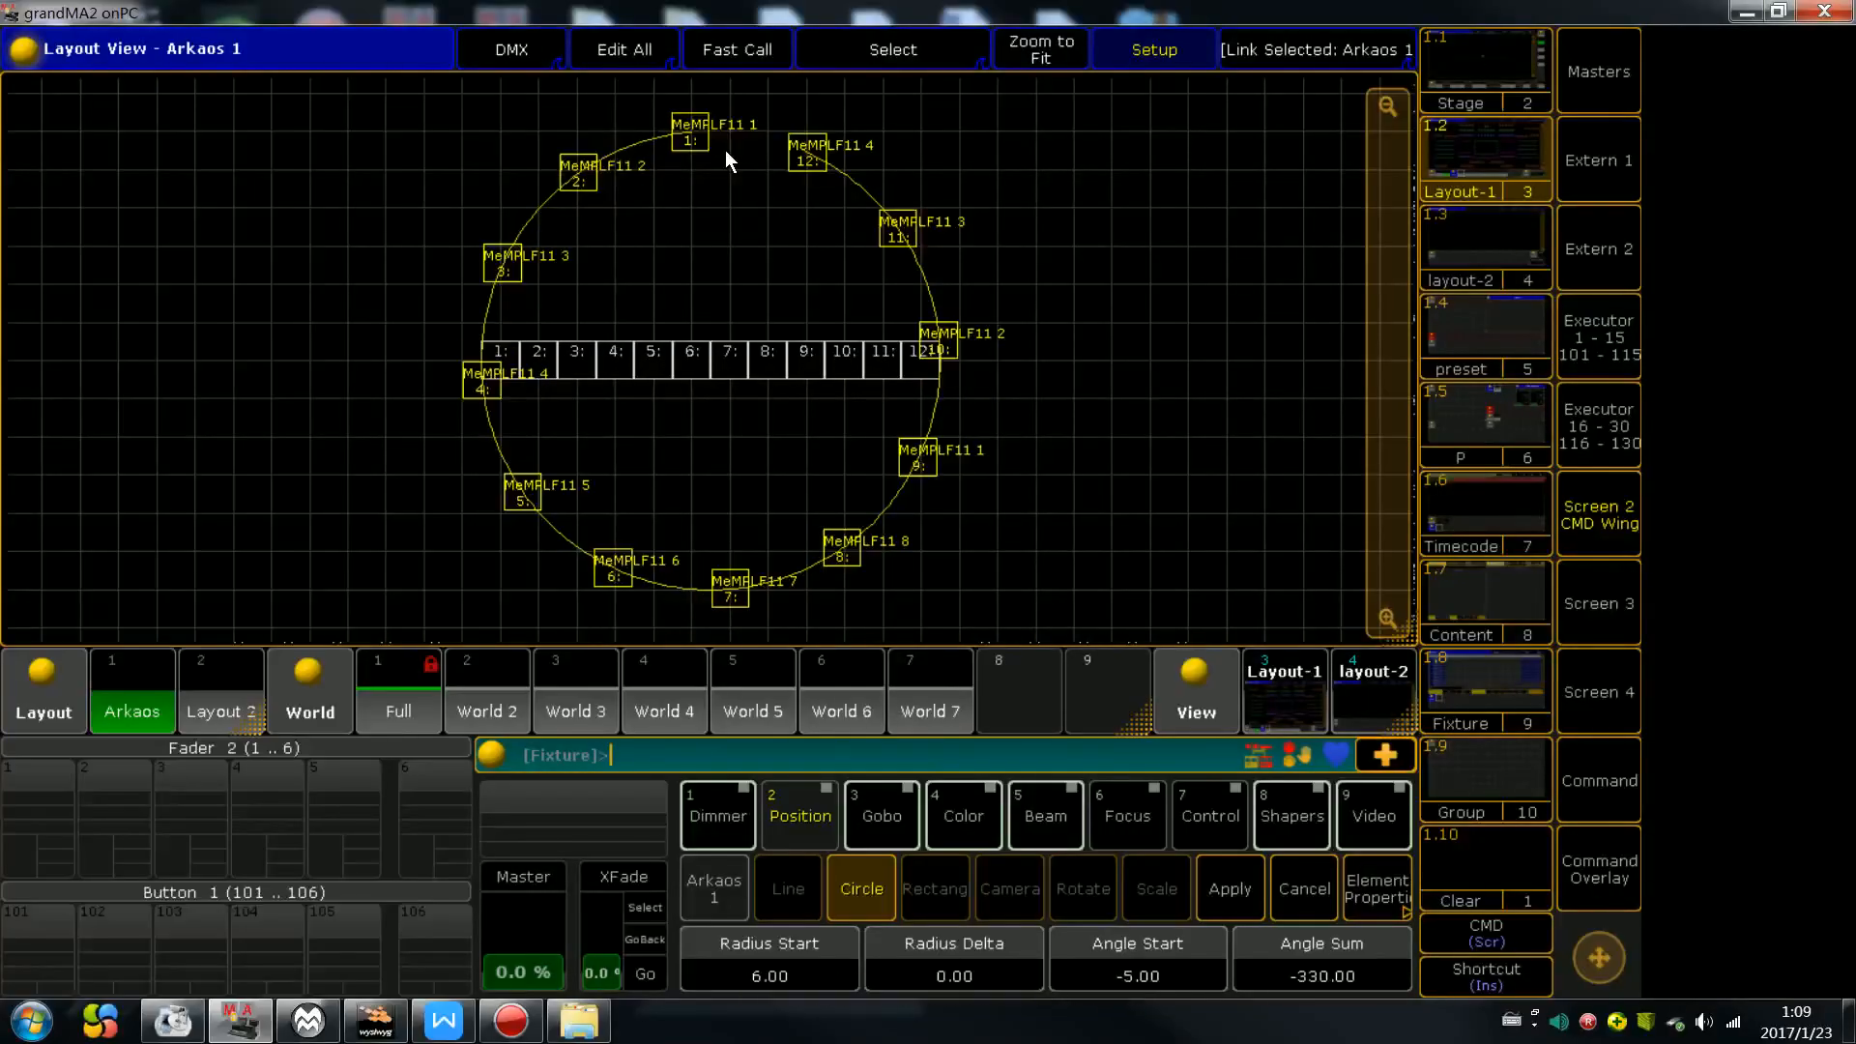
Rotate the circle until fixtures 1 and 7 line up vertically, and cancel the Circle arrangement
scroll(725, 148, up, 1)
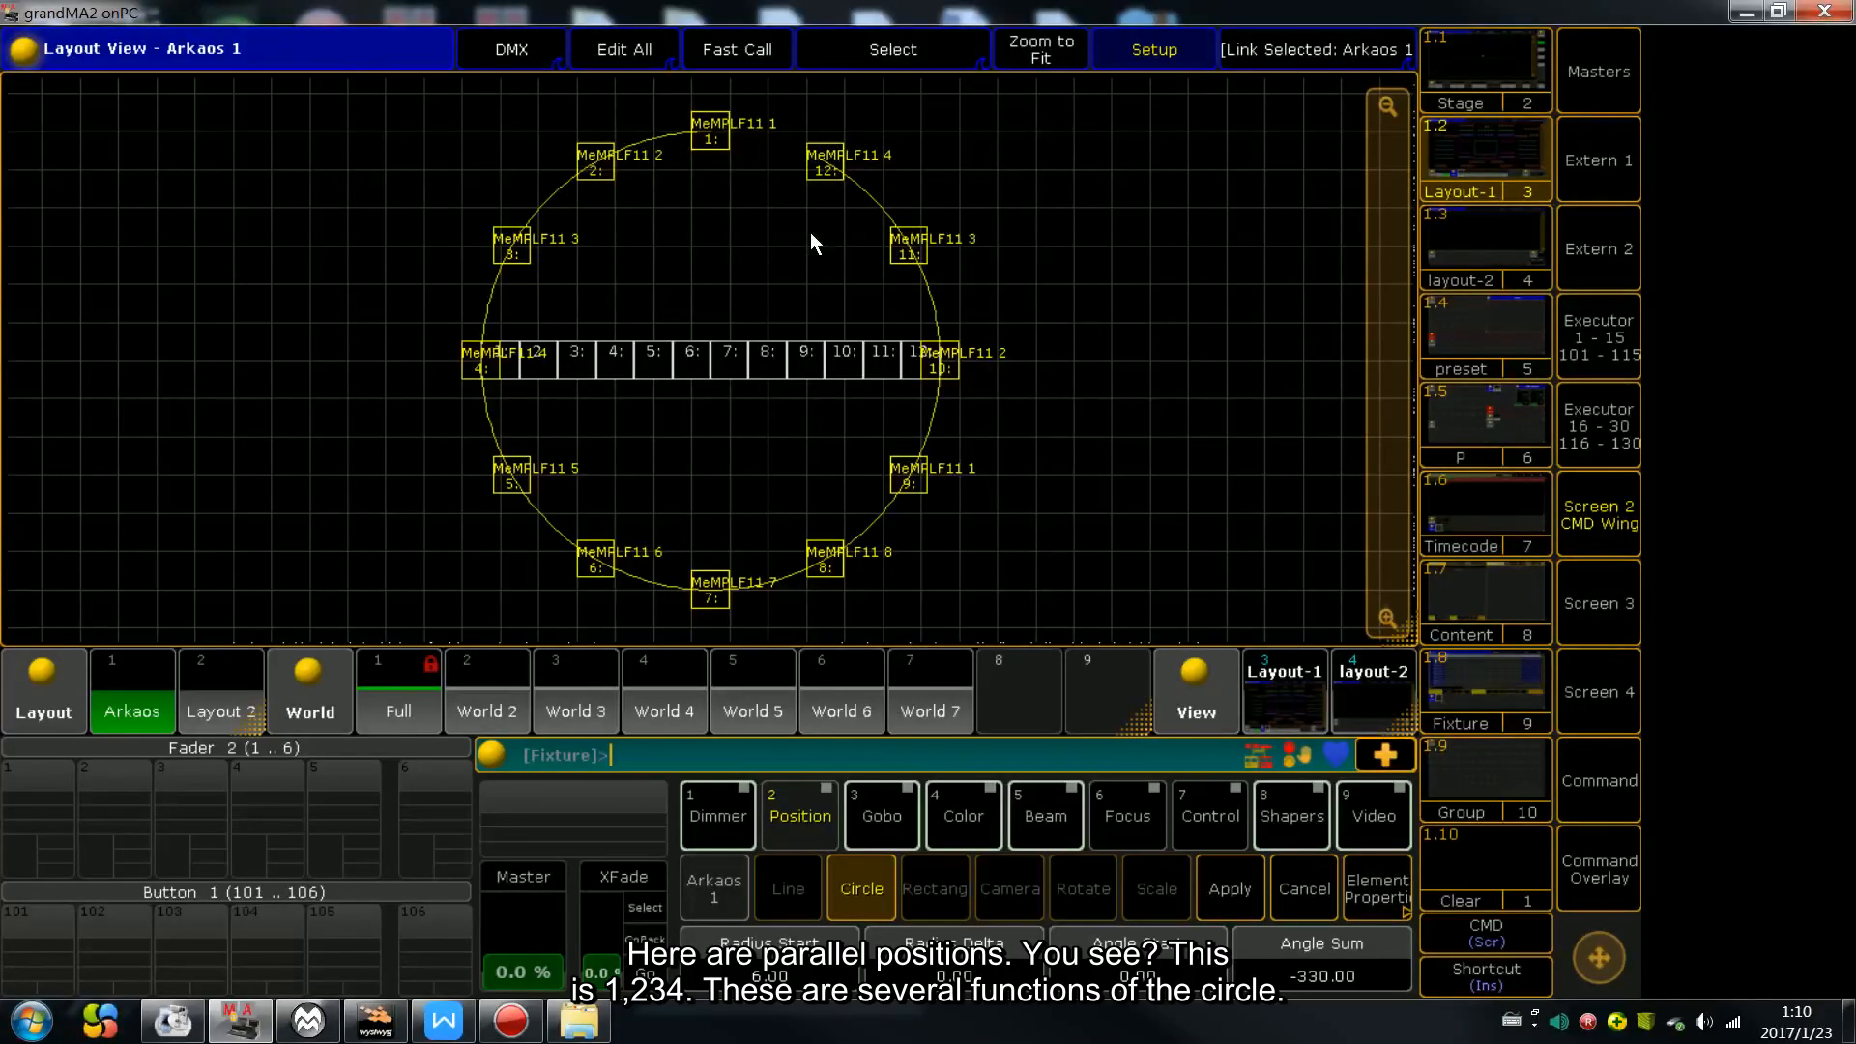
click(1281, 894)
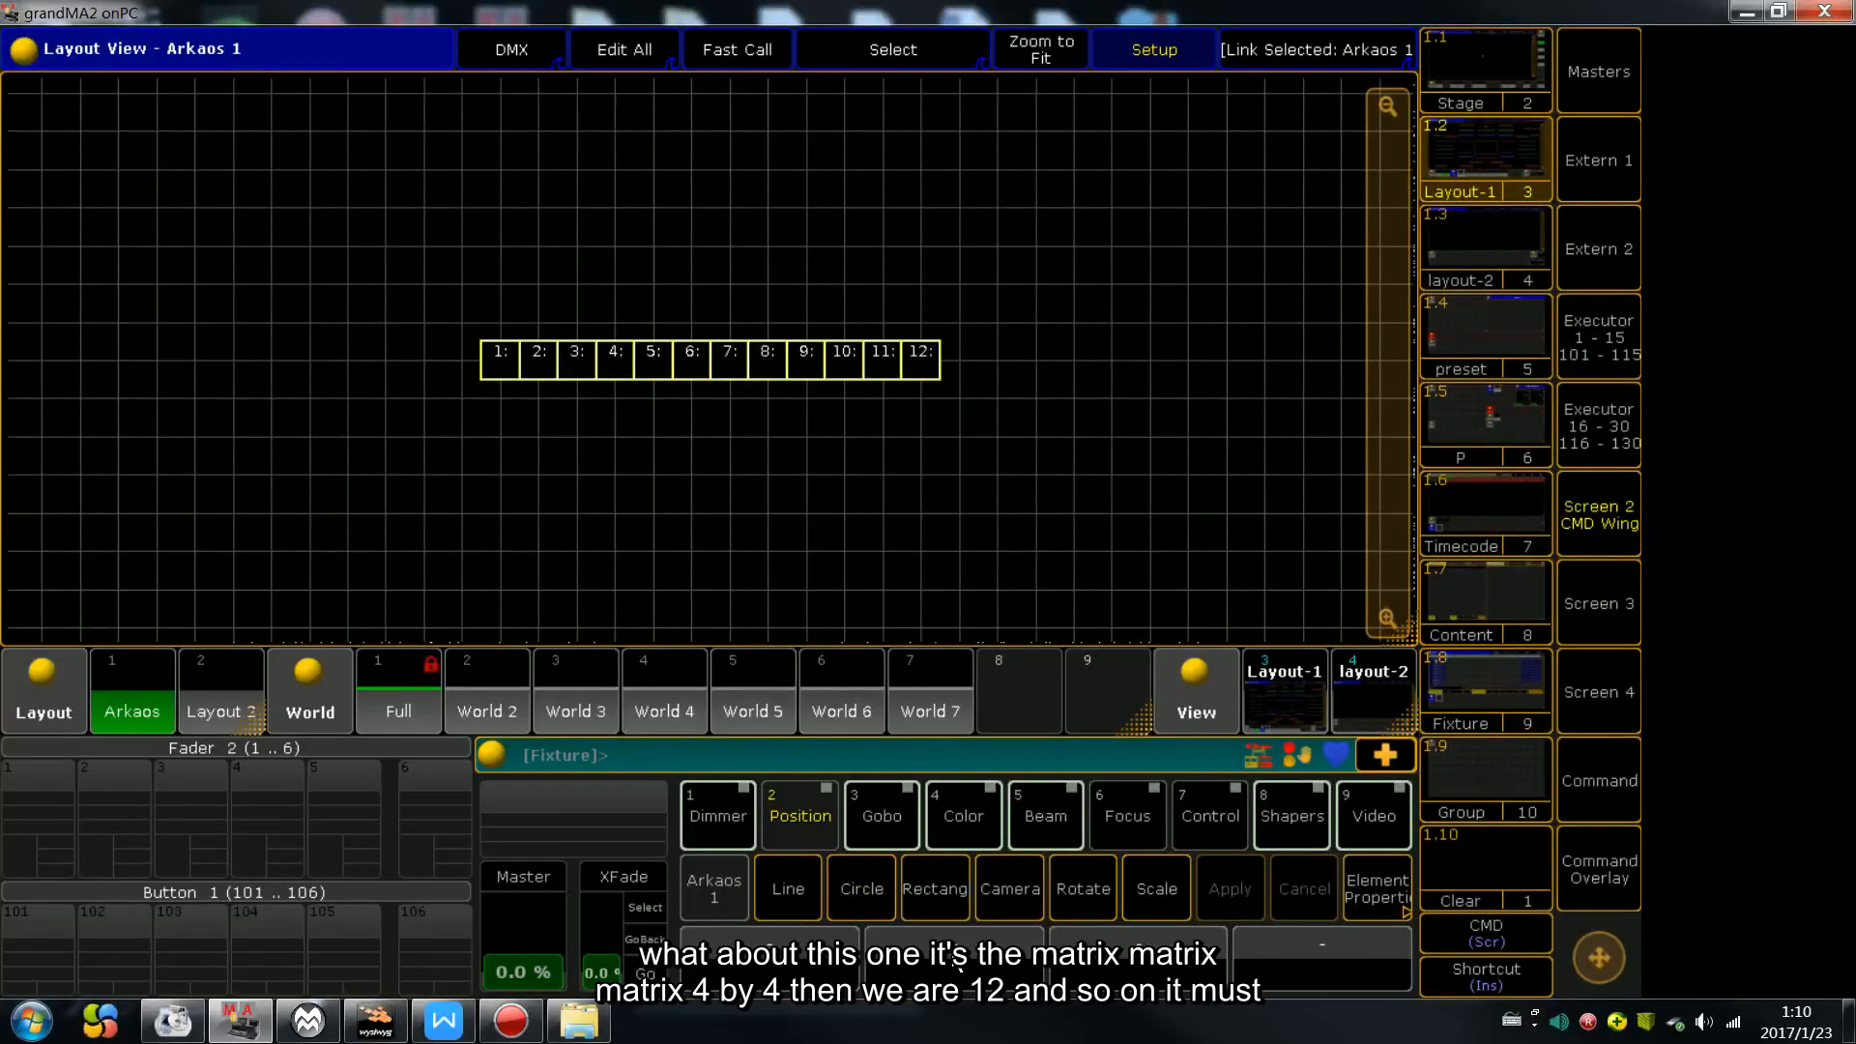
Preview a Rectangle arrangement of 6 columns and 2 rows with Horizontal Interval 2.90 and Vertical Interval 3.60
click(953, 894)
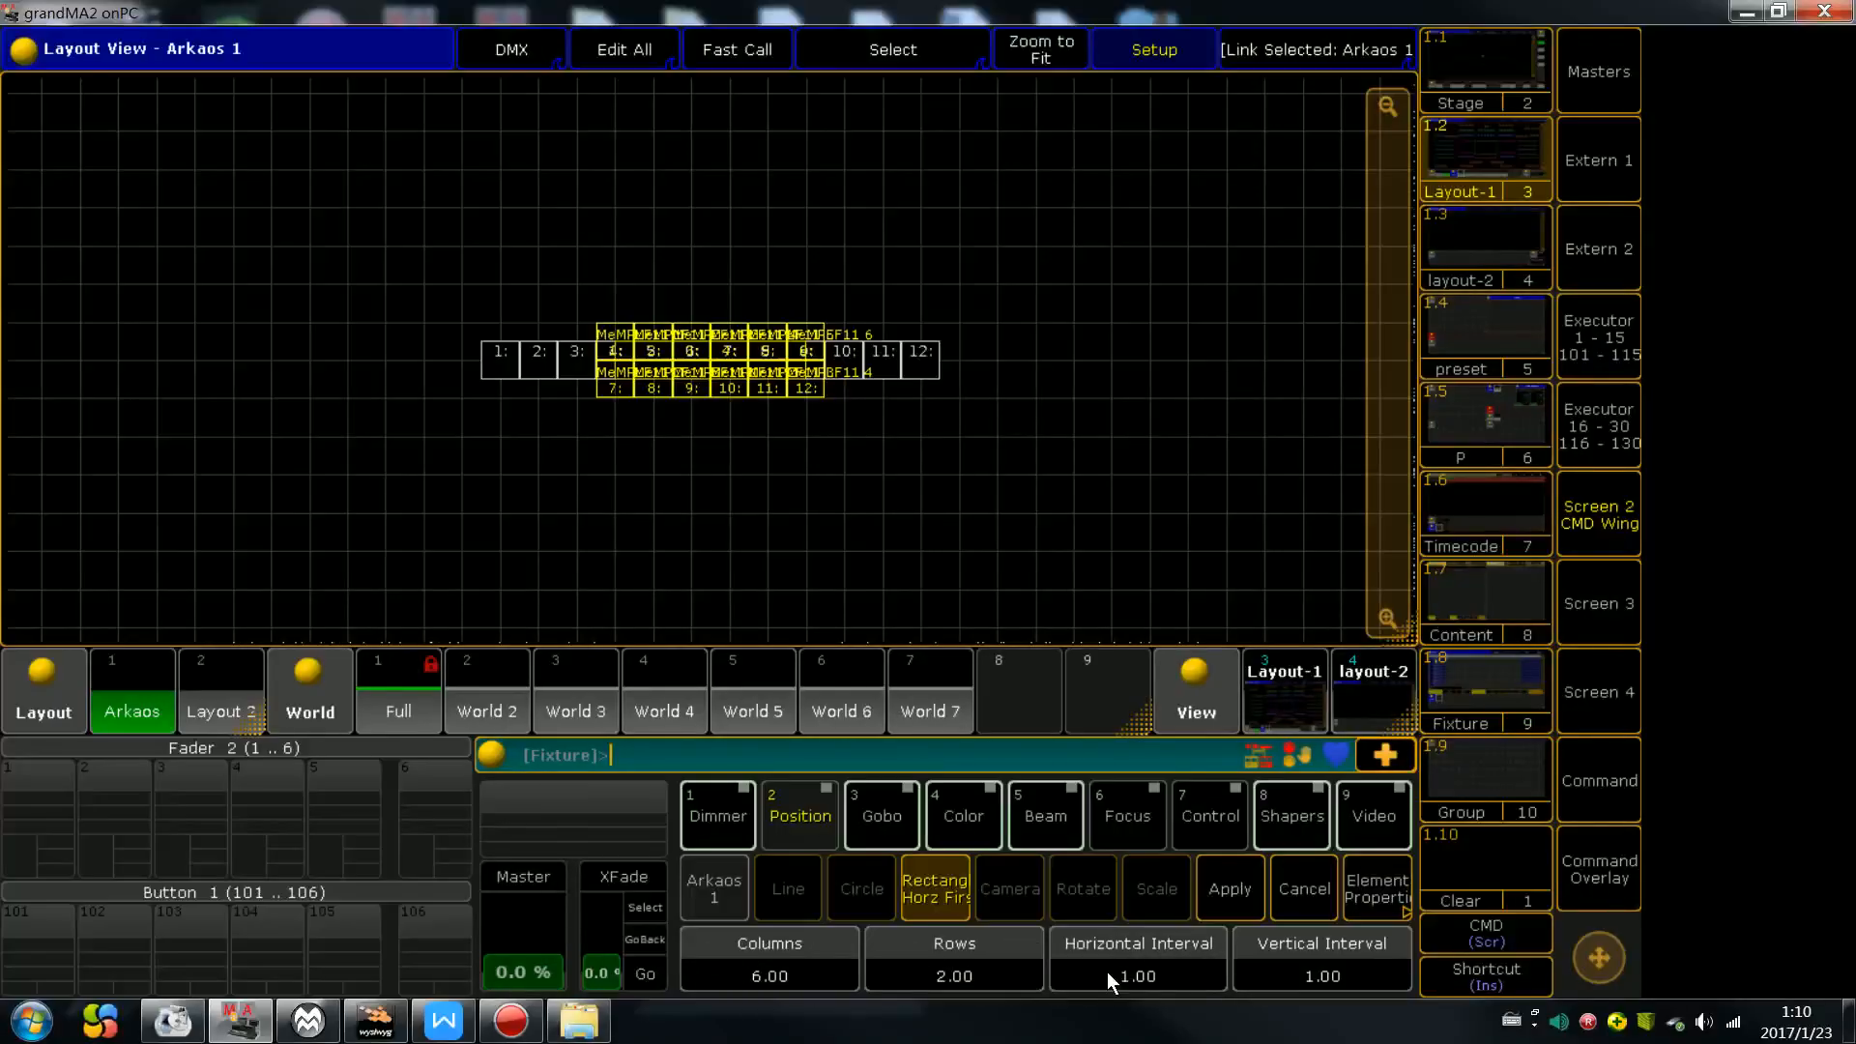
drag(1108, 974, 1339, 1001)
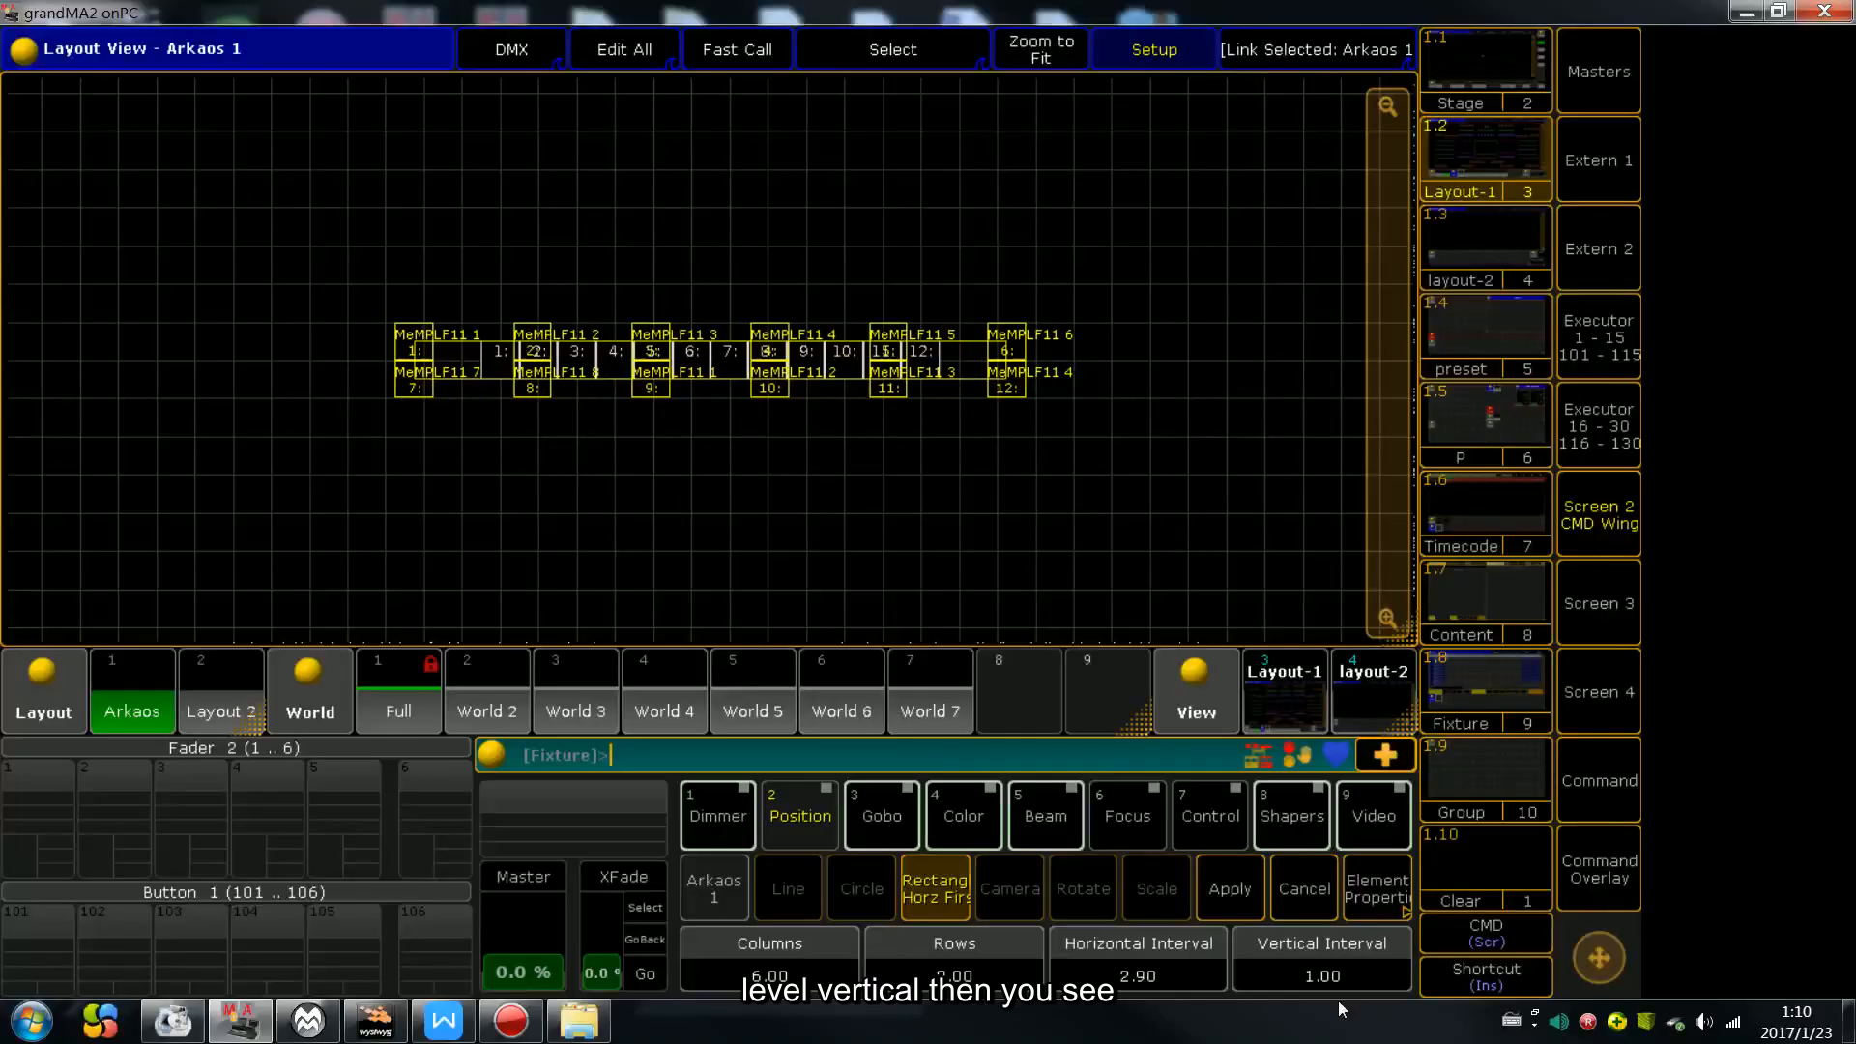
scroll(1337, 1000, up, 1)
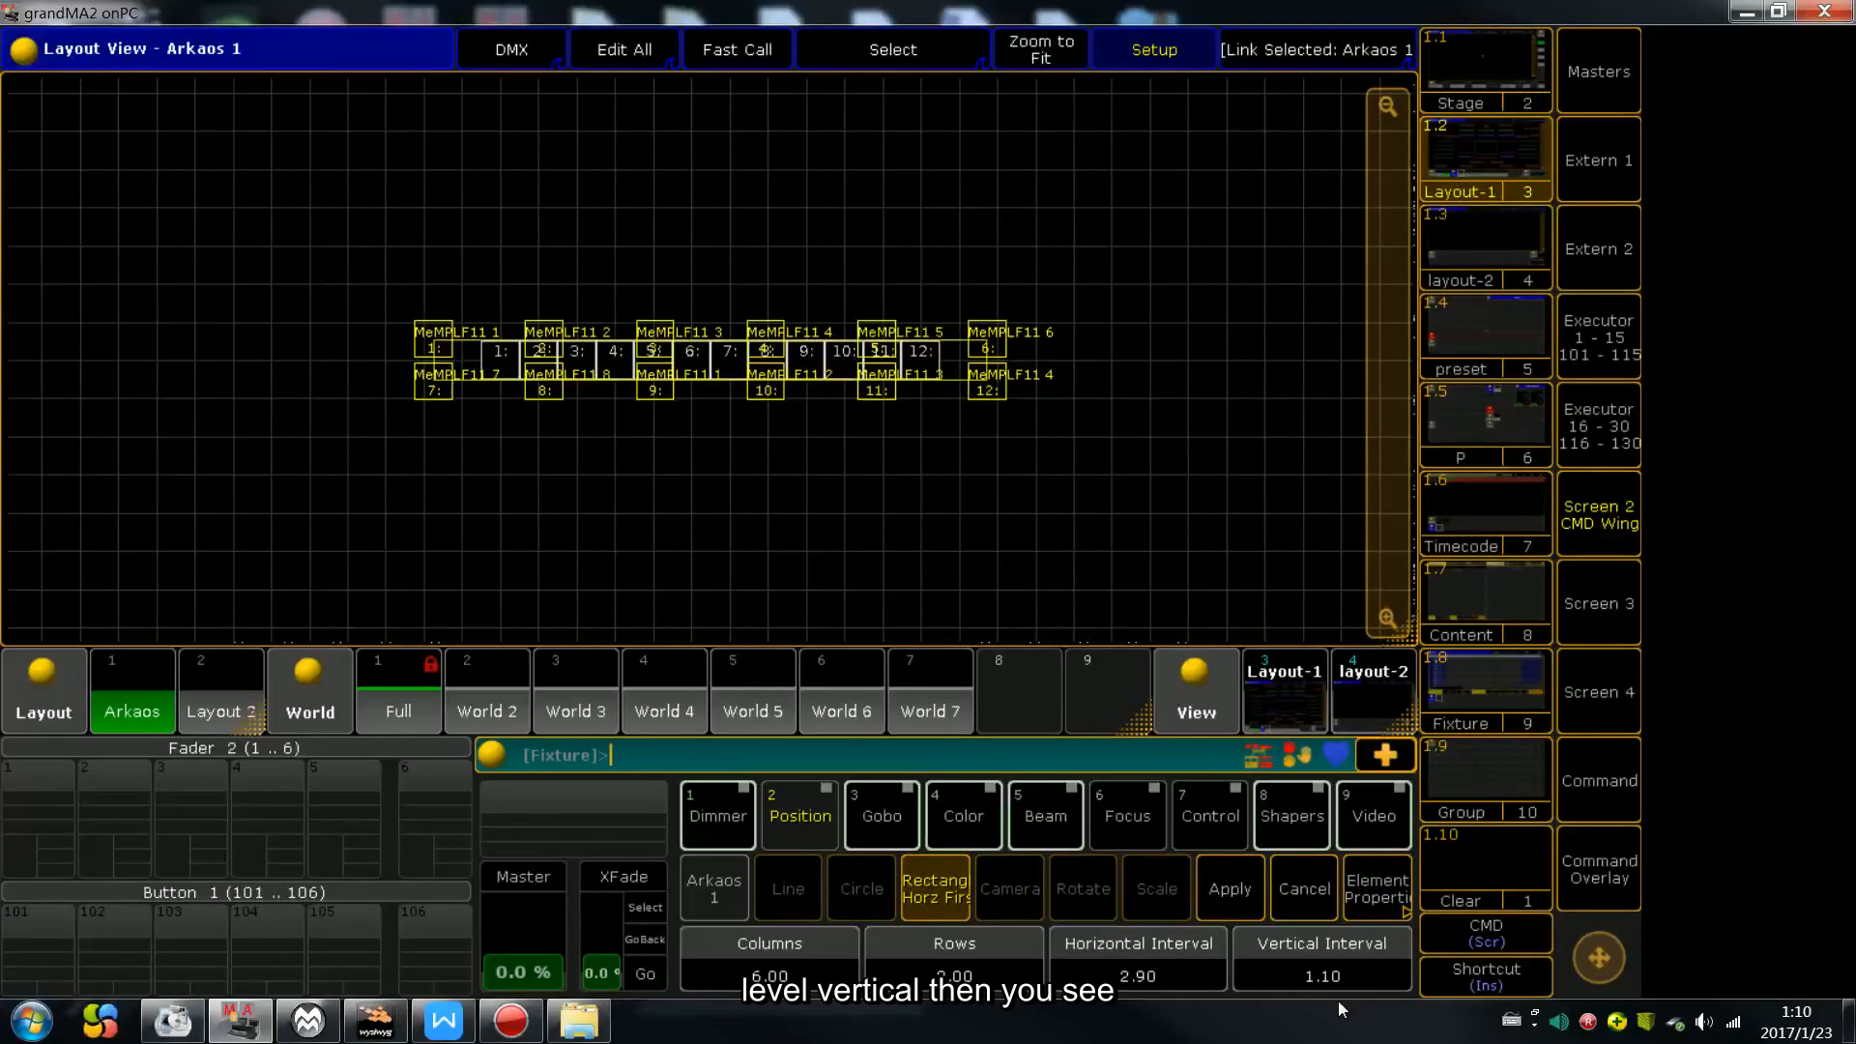
scroll(1337, 1000, up, 20)
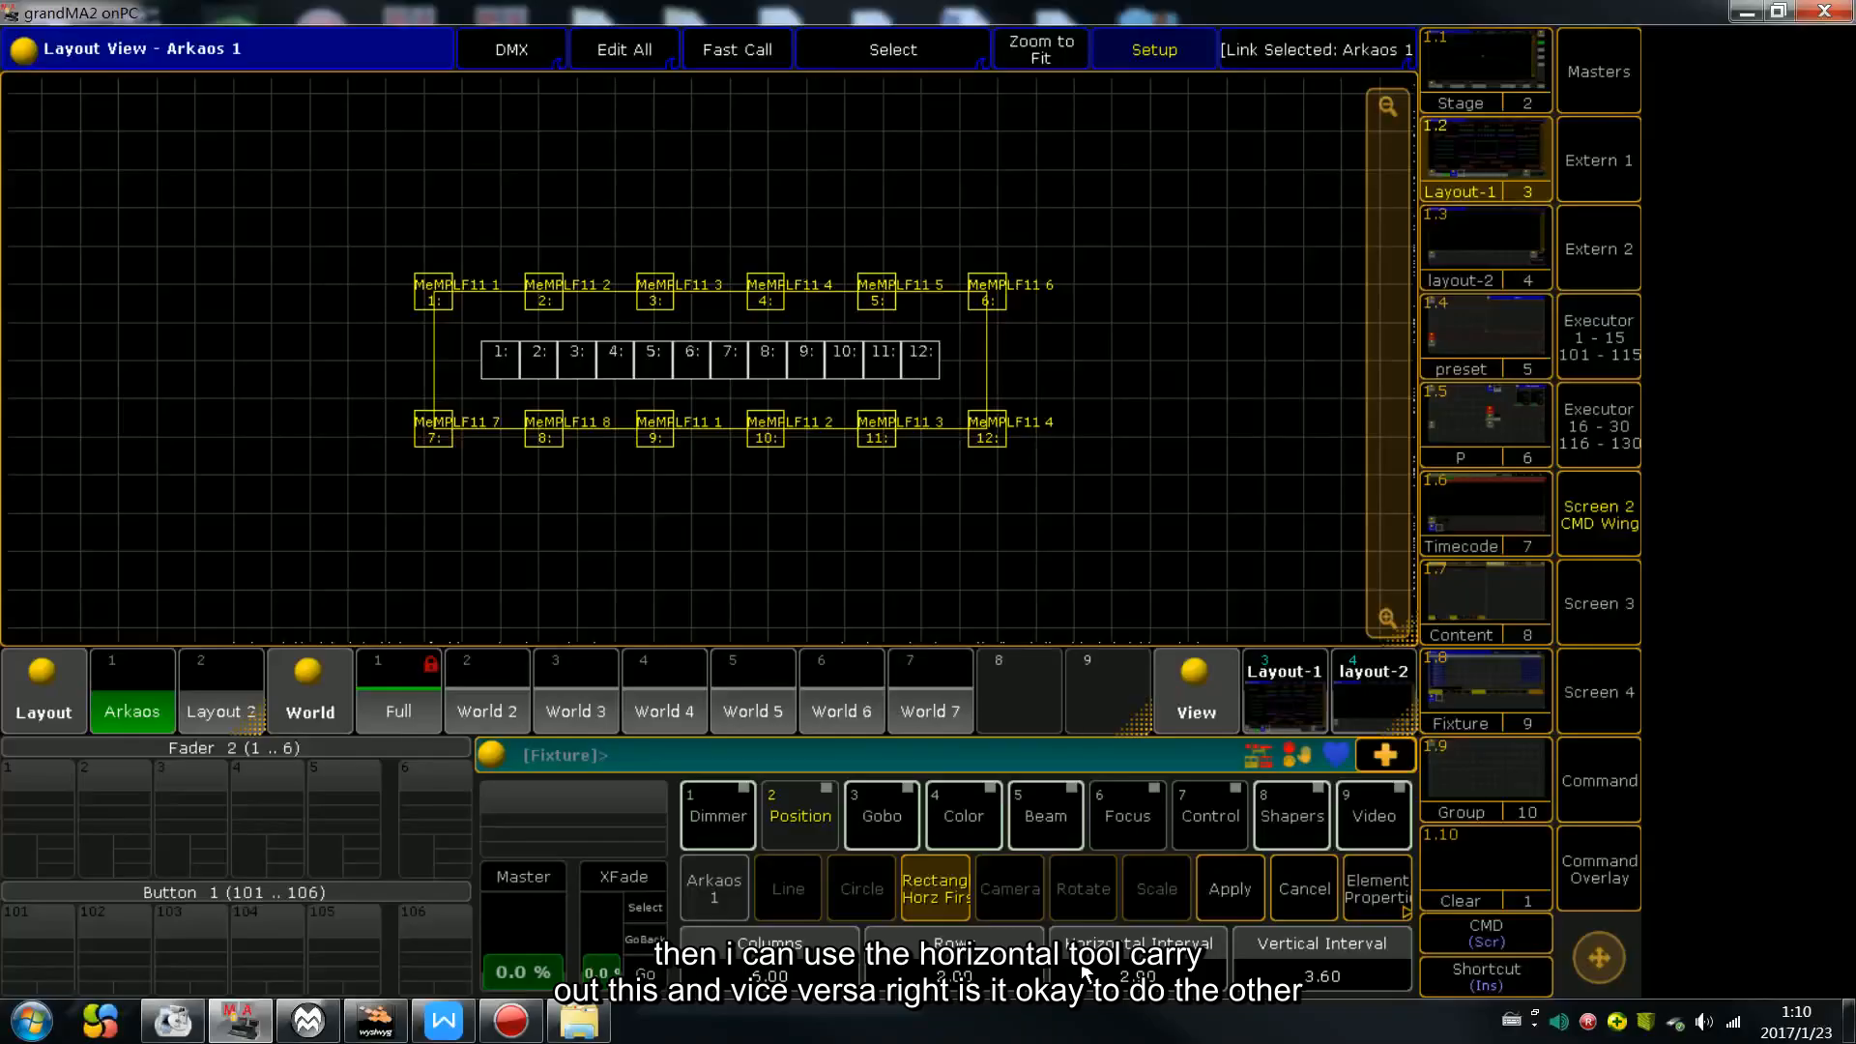
Try mirroring the rectangle with negative intervals, ending at Horizontal Interval 2.60 and Vertical Interval -2.70, and discard the preview by recalling the Layout-1 view
scroll(1126, 962, down, 5)
scroll(1126, 962, down, 6)
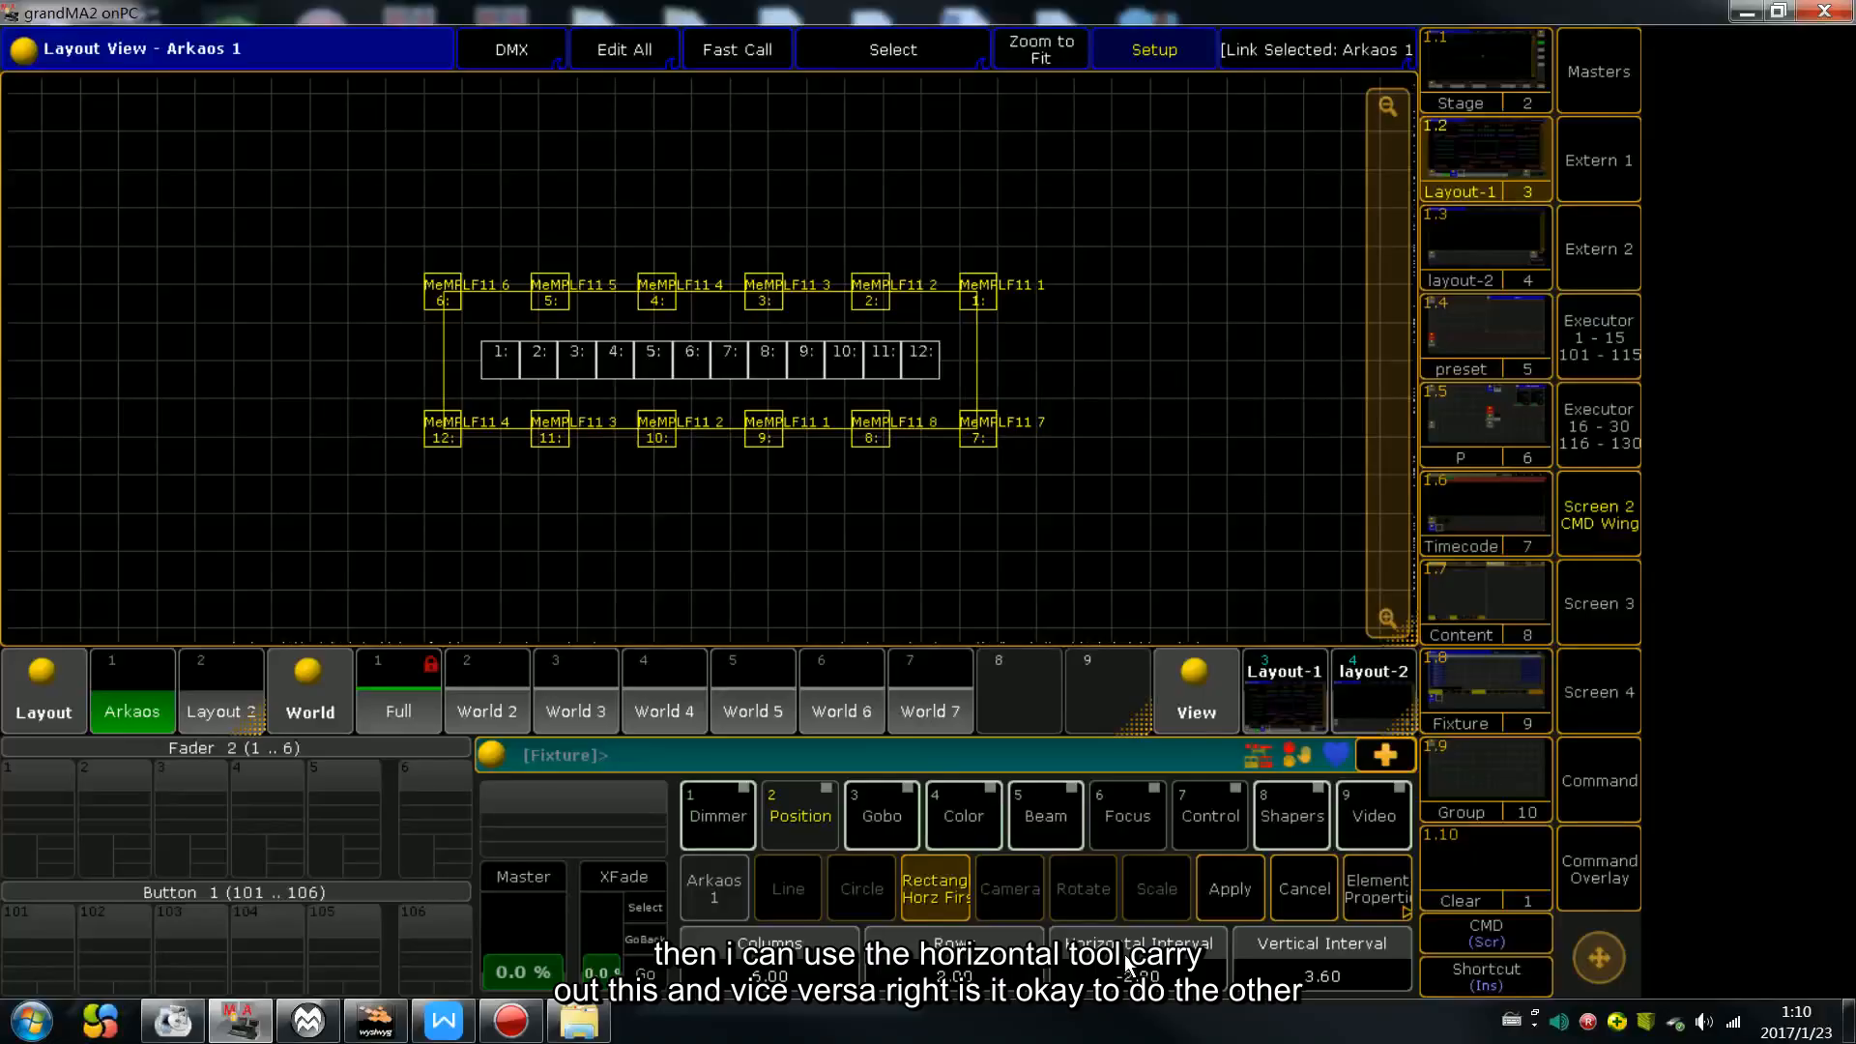
scroll(1126, 962, up, 5)
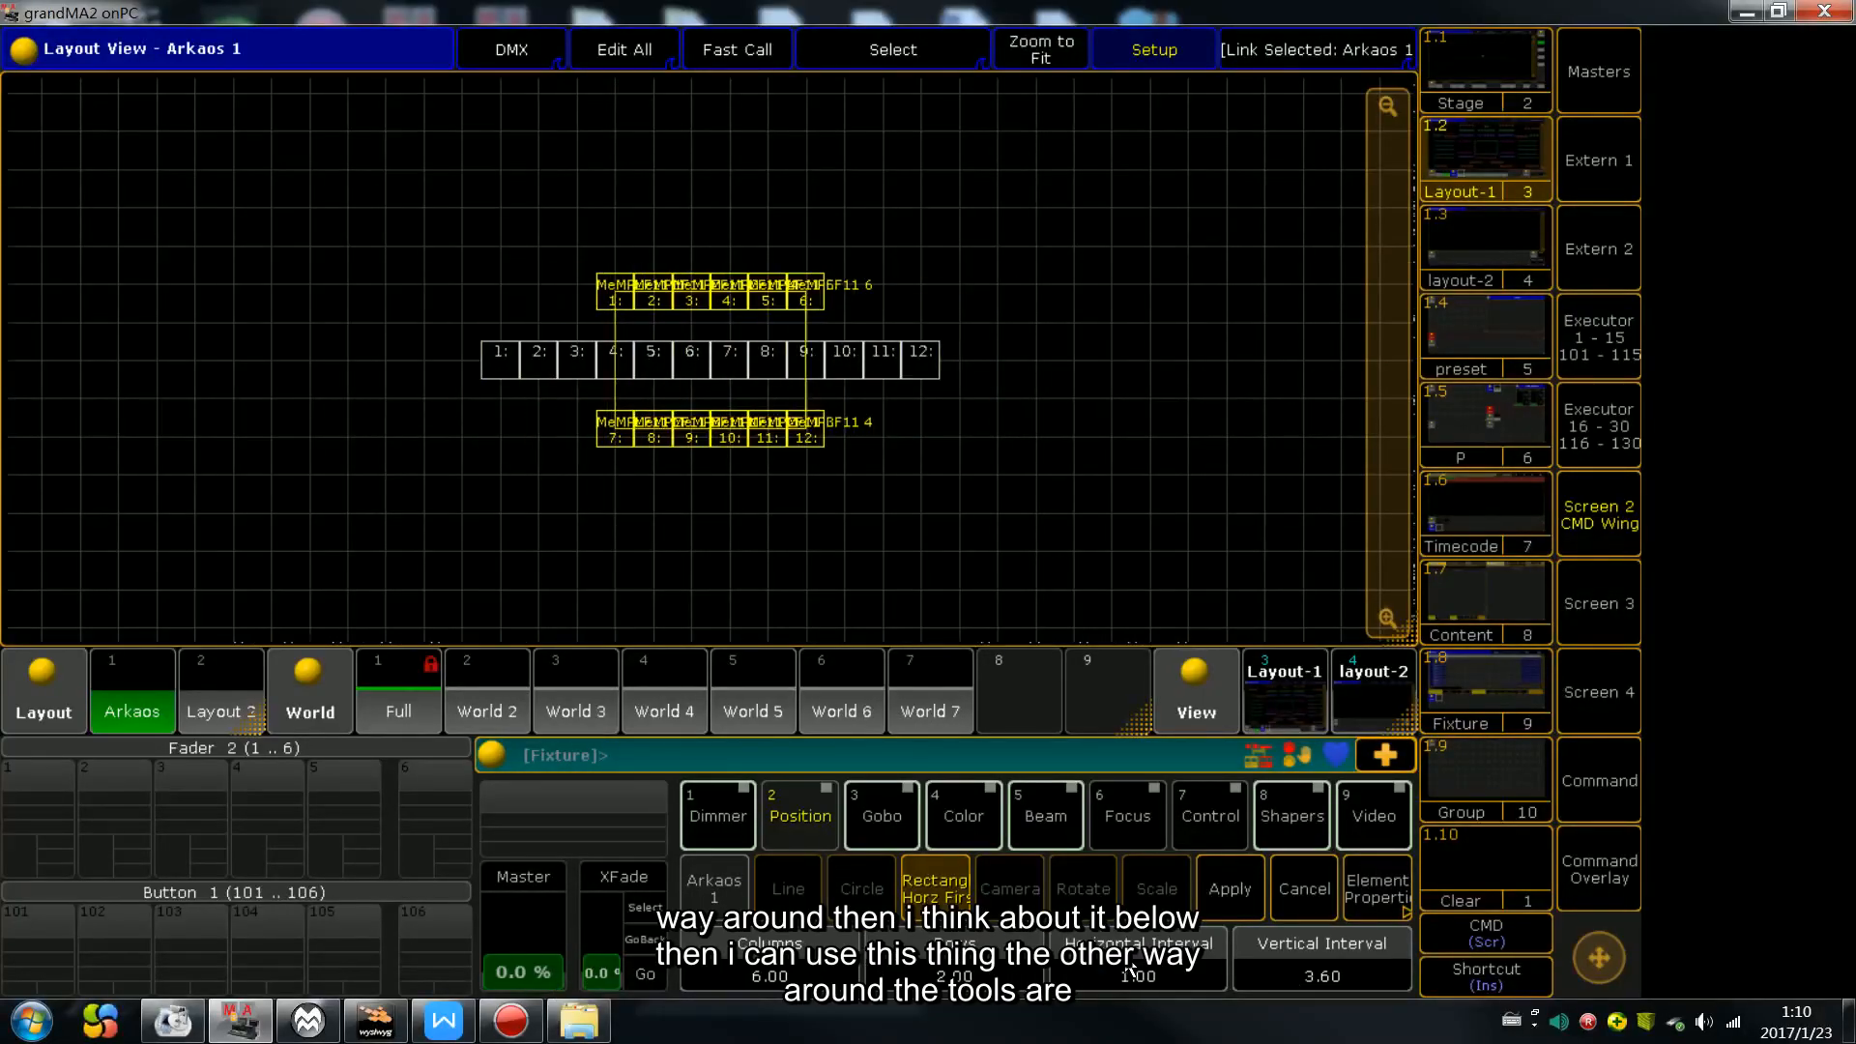
scroll(1131, 970, down, 5)
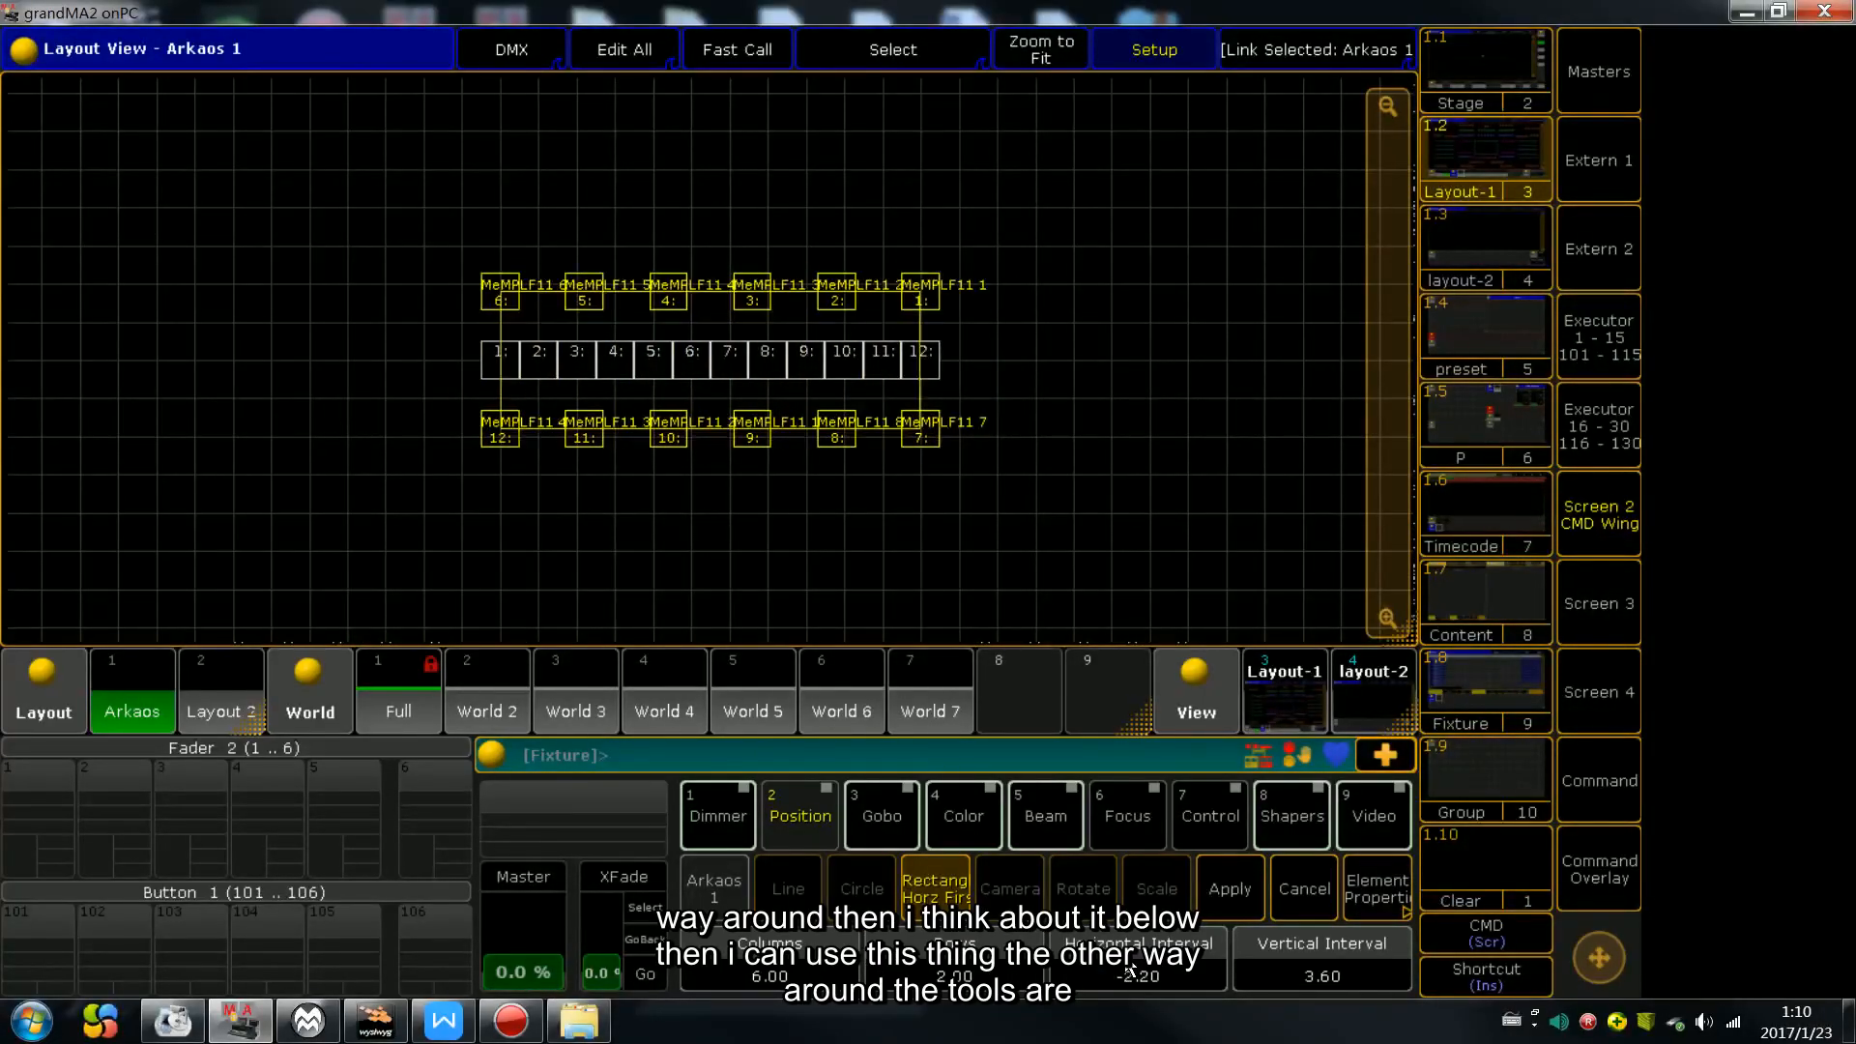
scroll(1131, 969, down, 8)
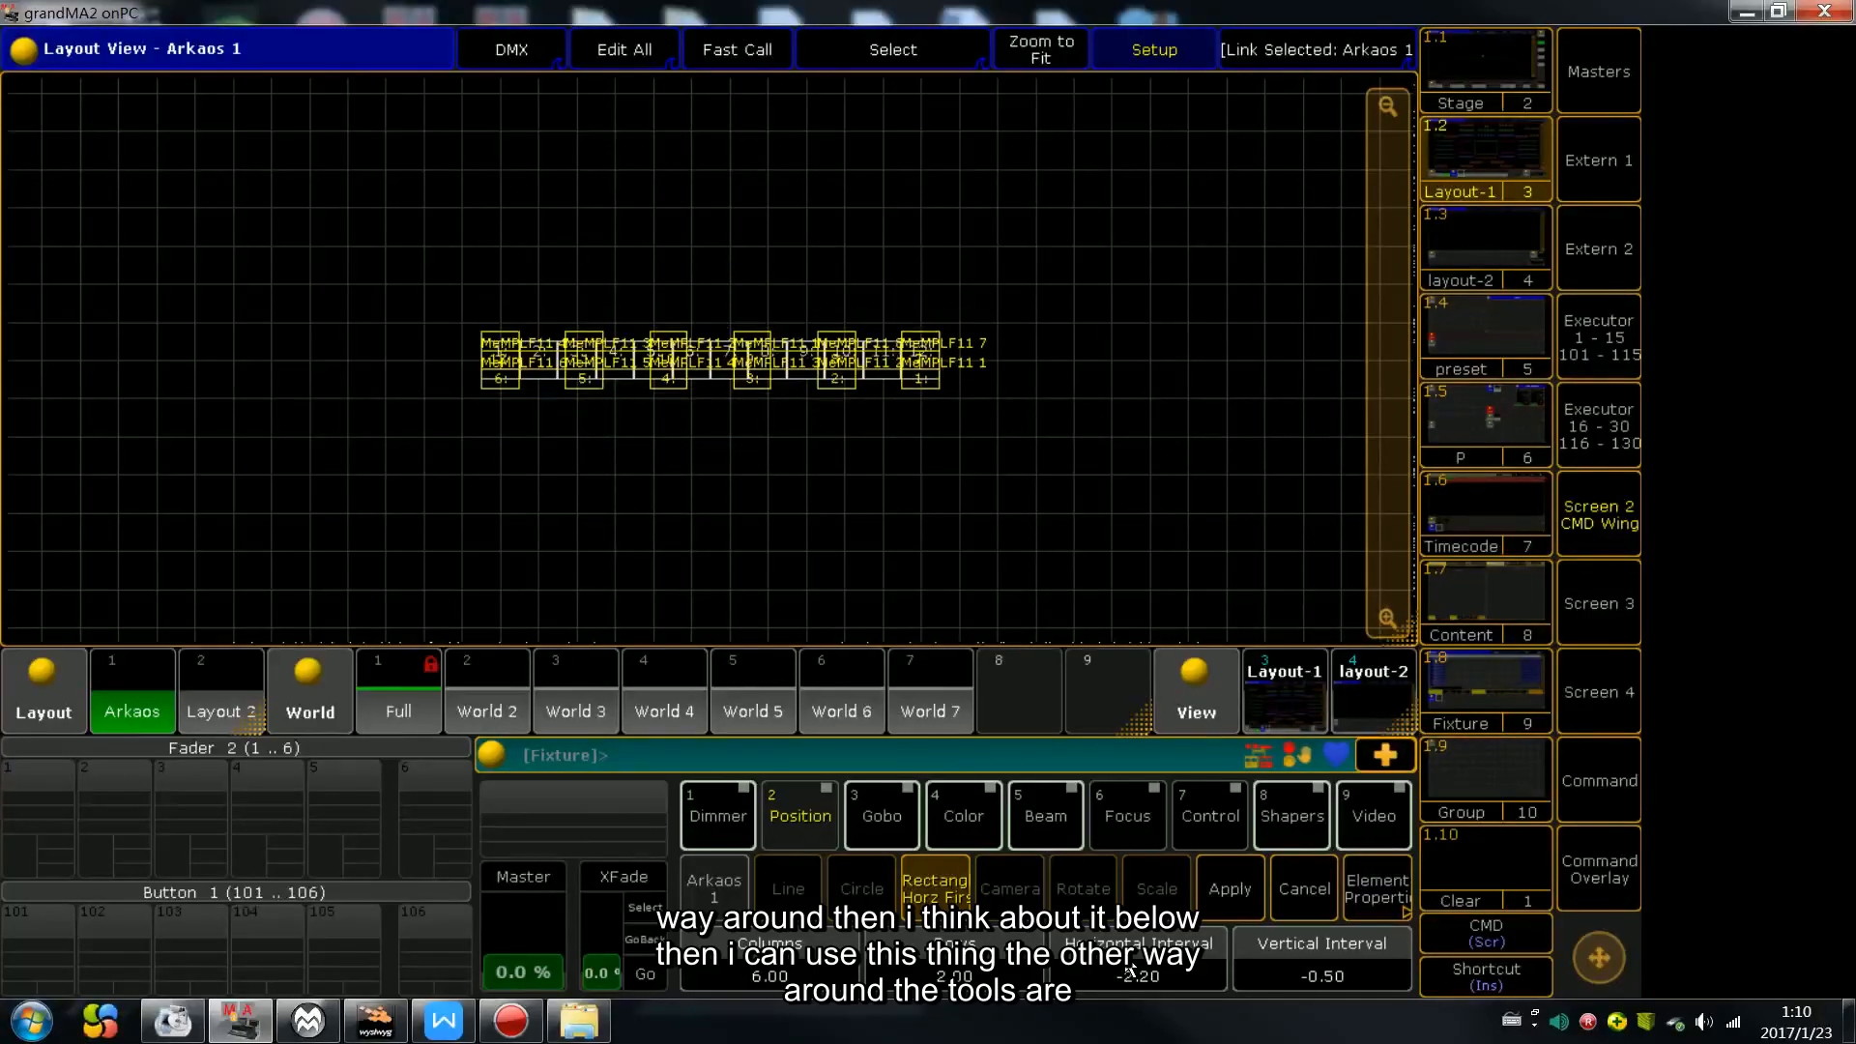
scroll(1131, 970, up, 5)
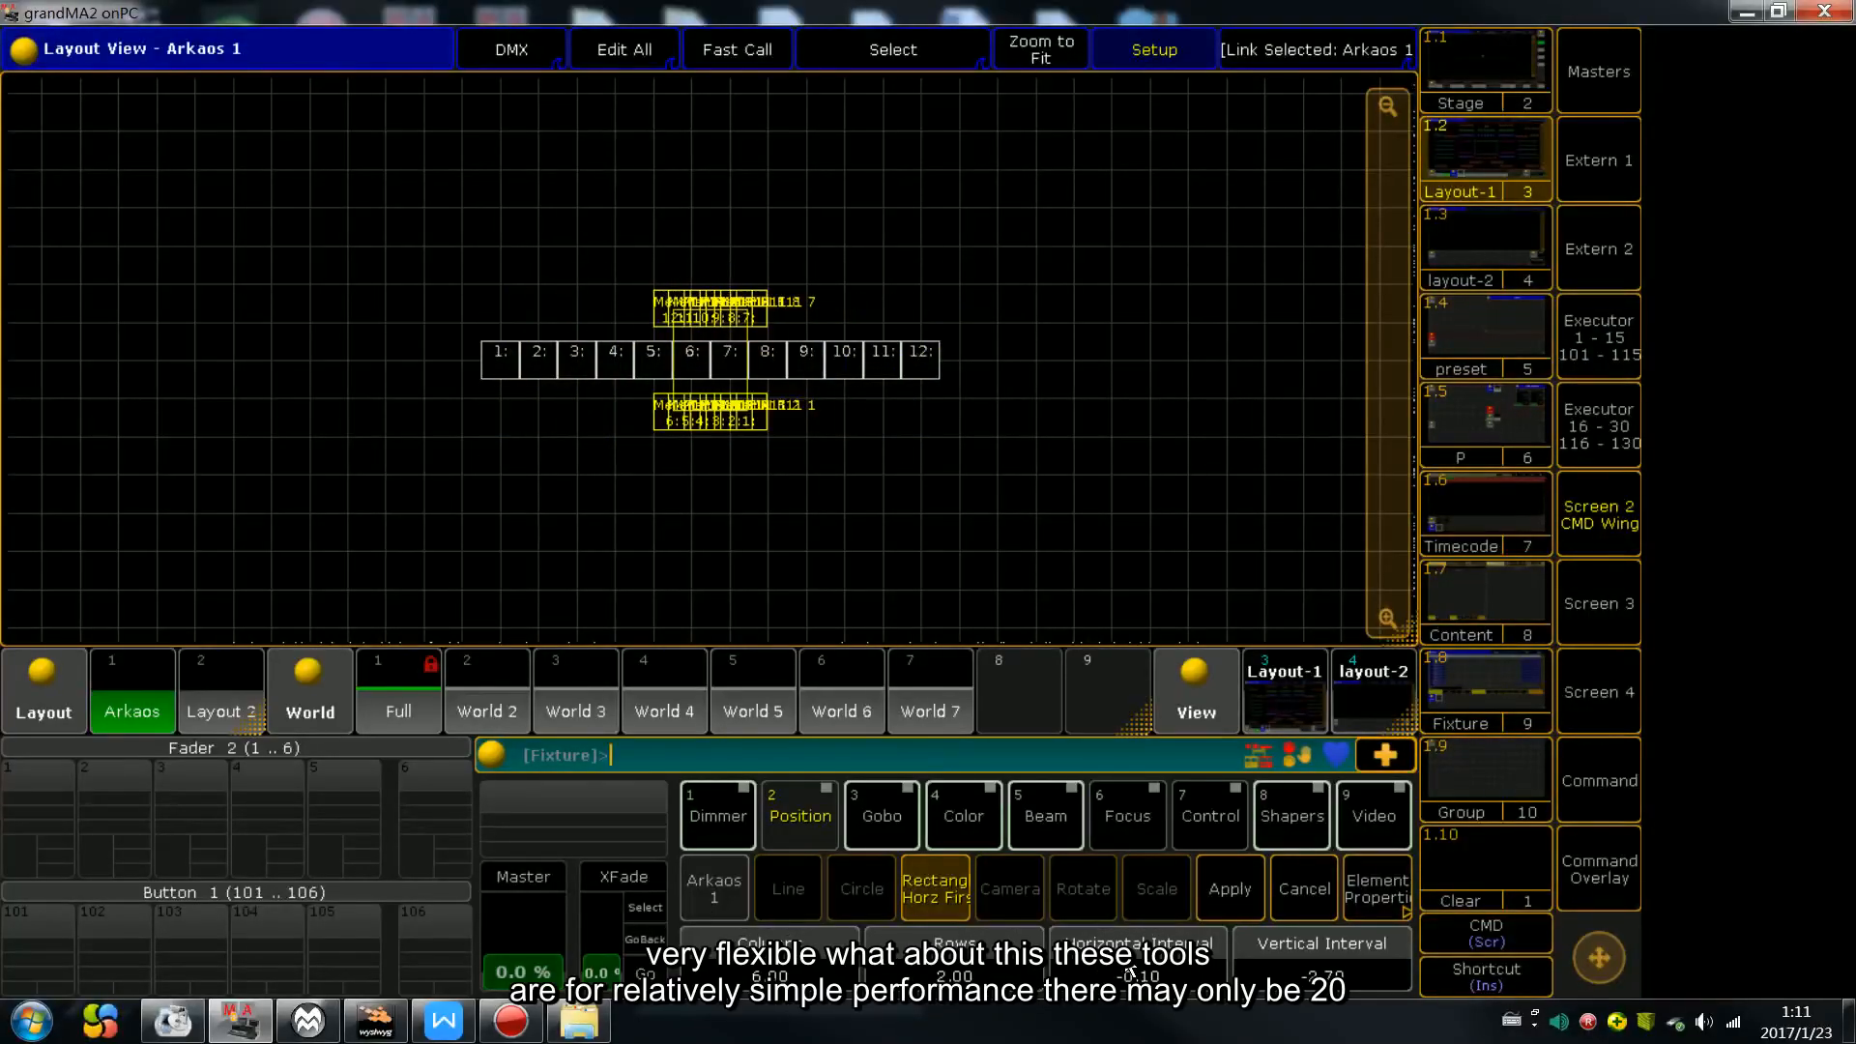
scroll(1131, 970, up, 6)
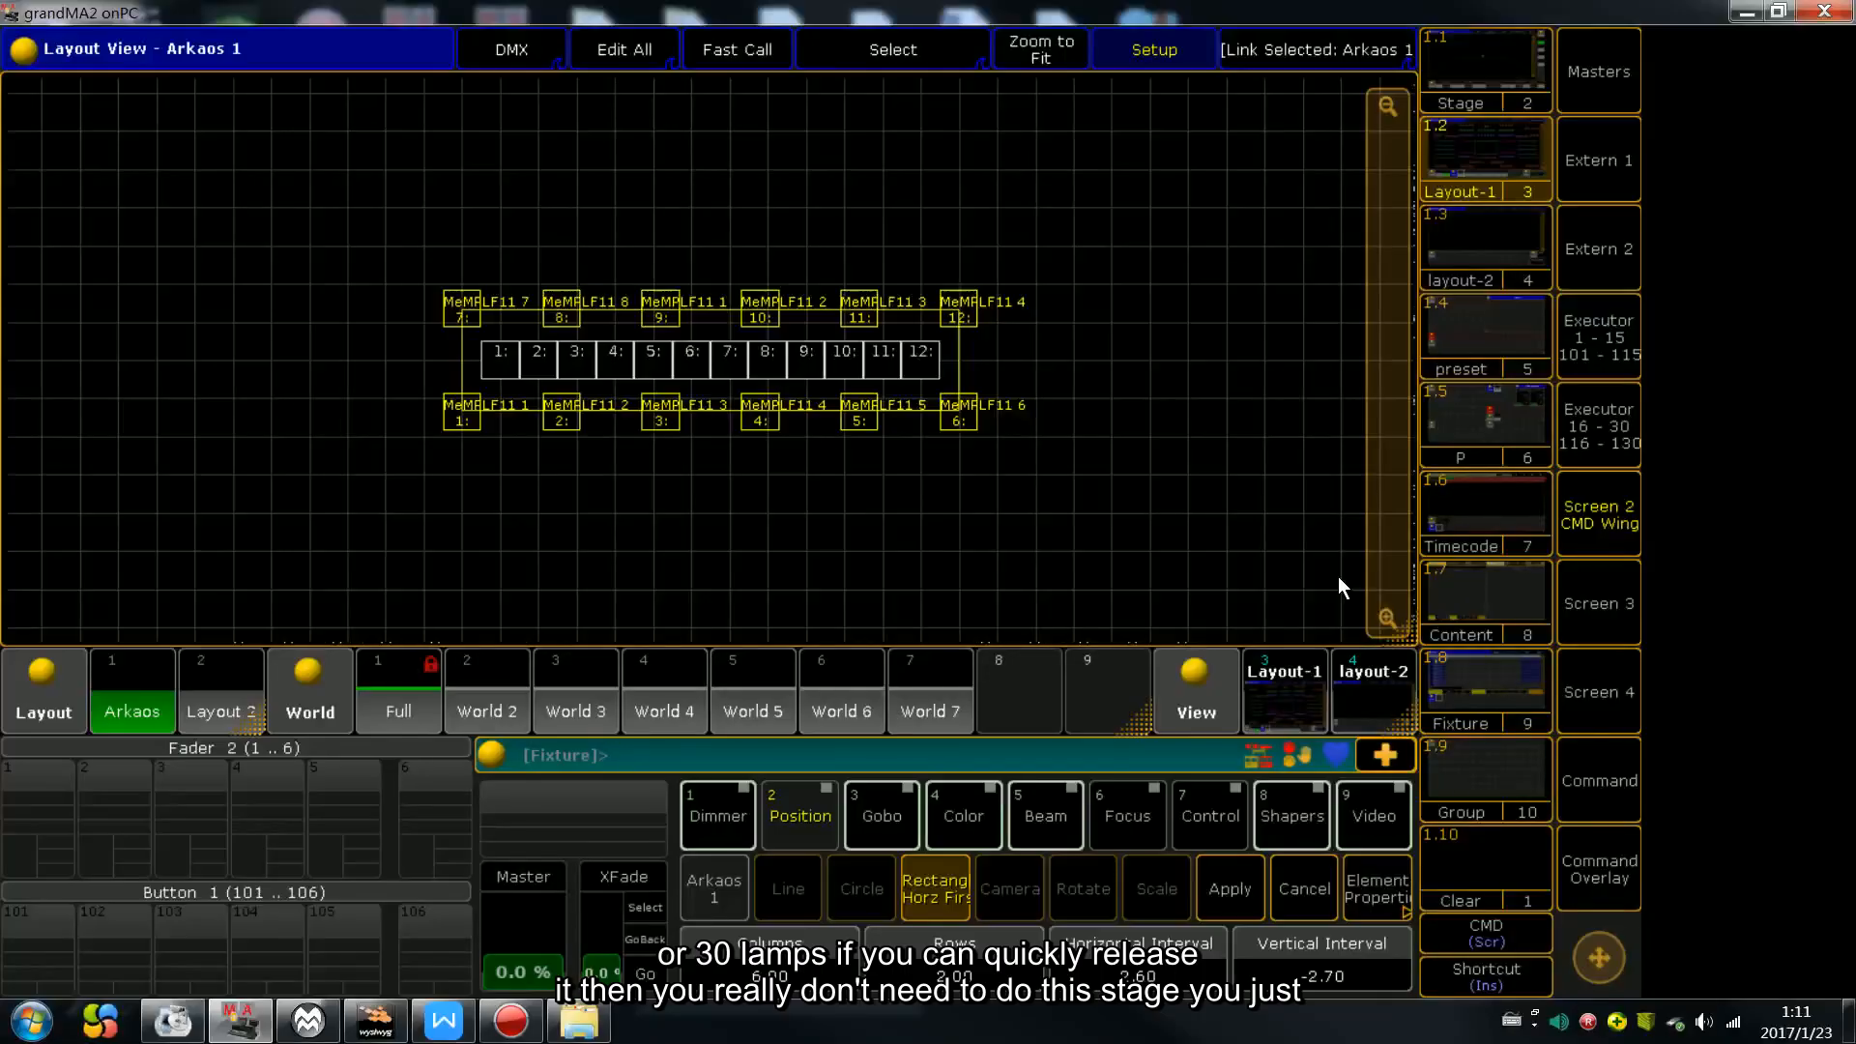
click(1507, 87)
click(1481, 149)
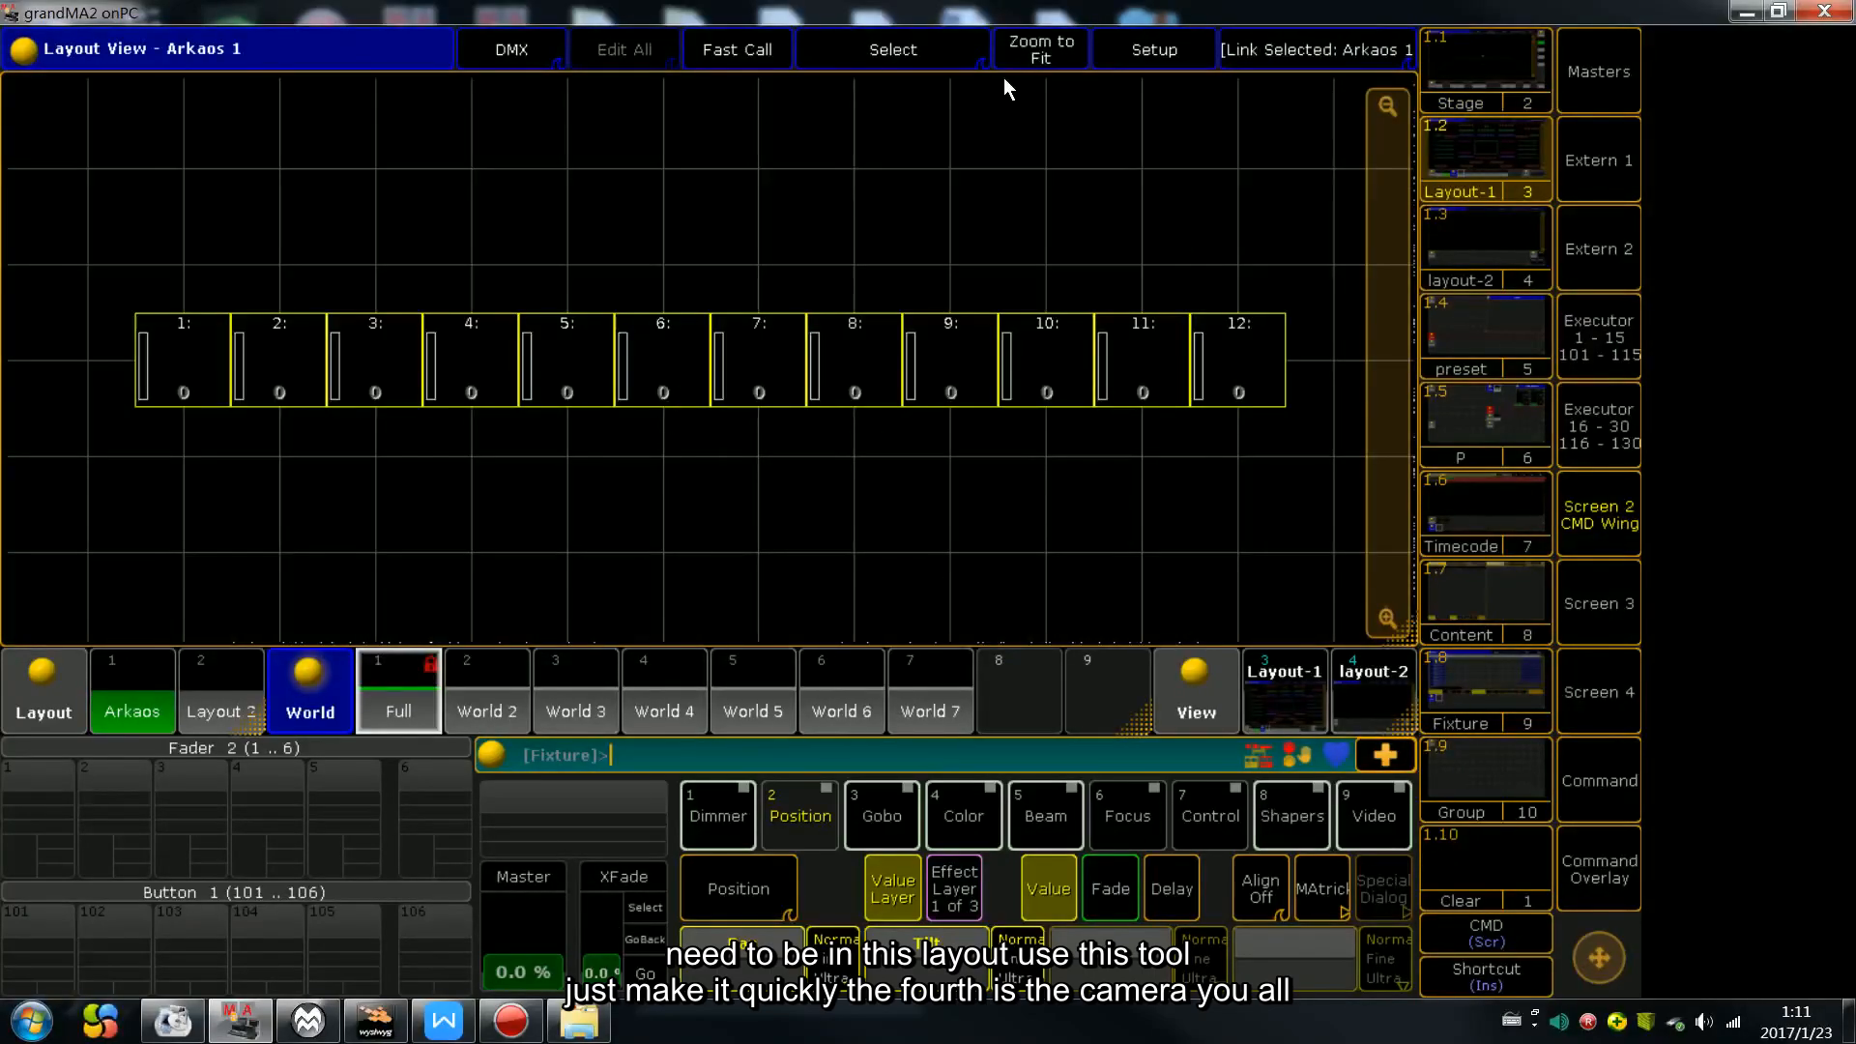
Examine the fixture arrangement in Layout 2 and return to the Arkaos layout
click(1146, 62)
click(1181, 897)
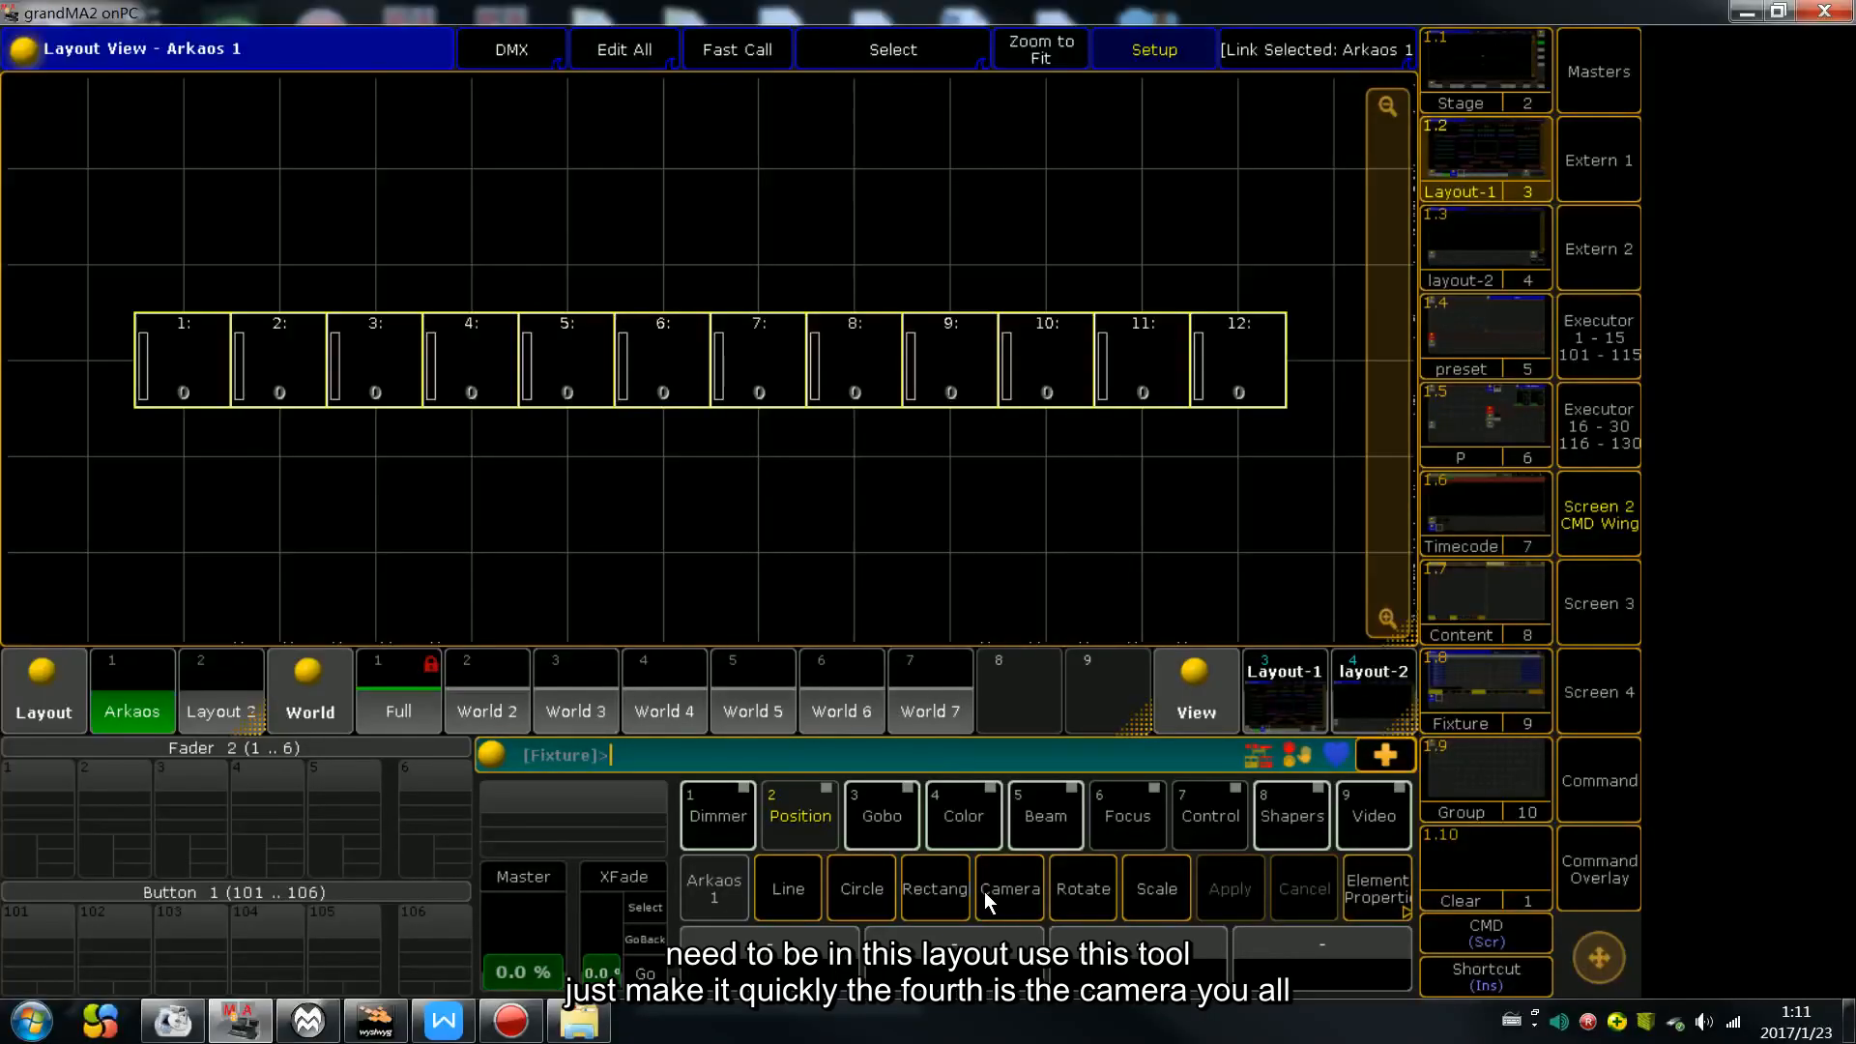
click(1460, 157)
click(222, 696)
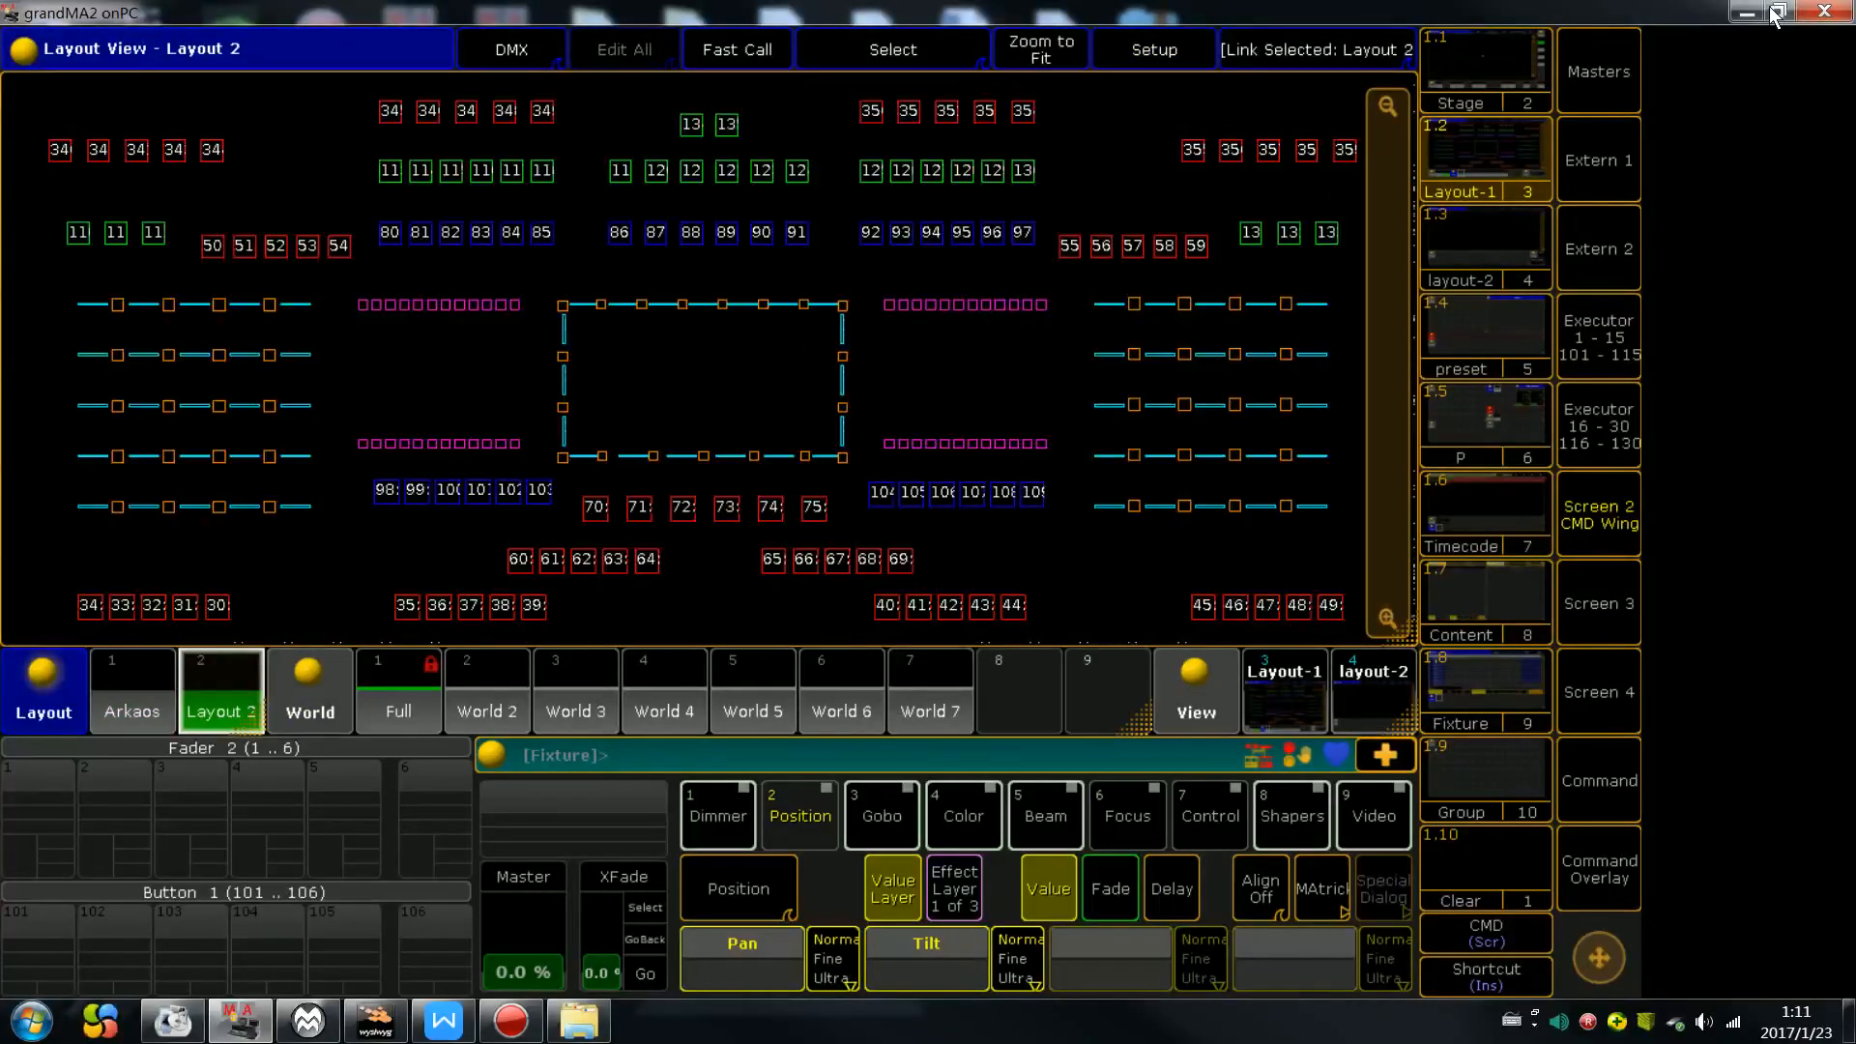
click(139, 680)
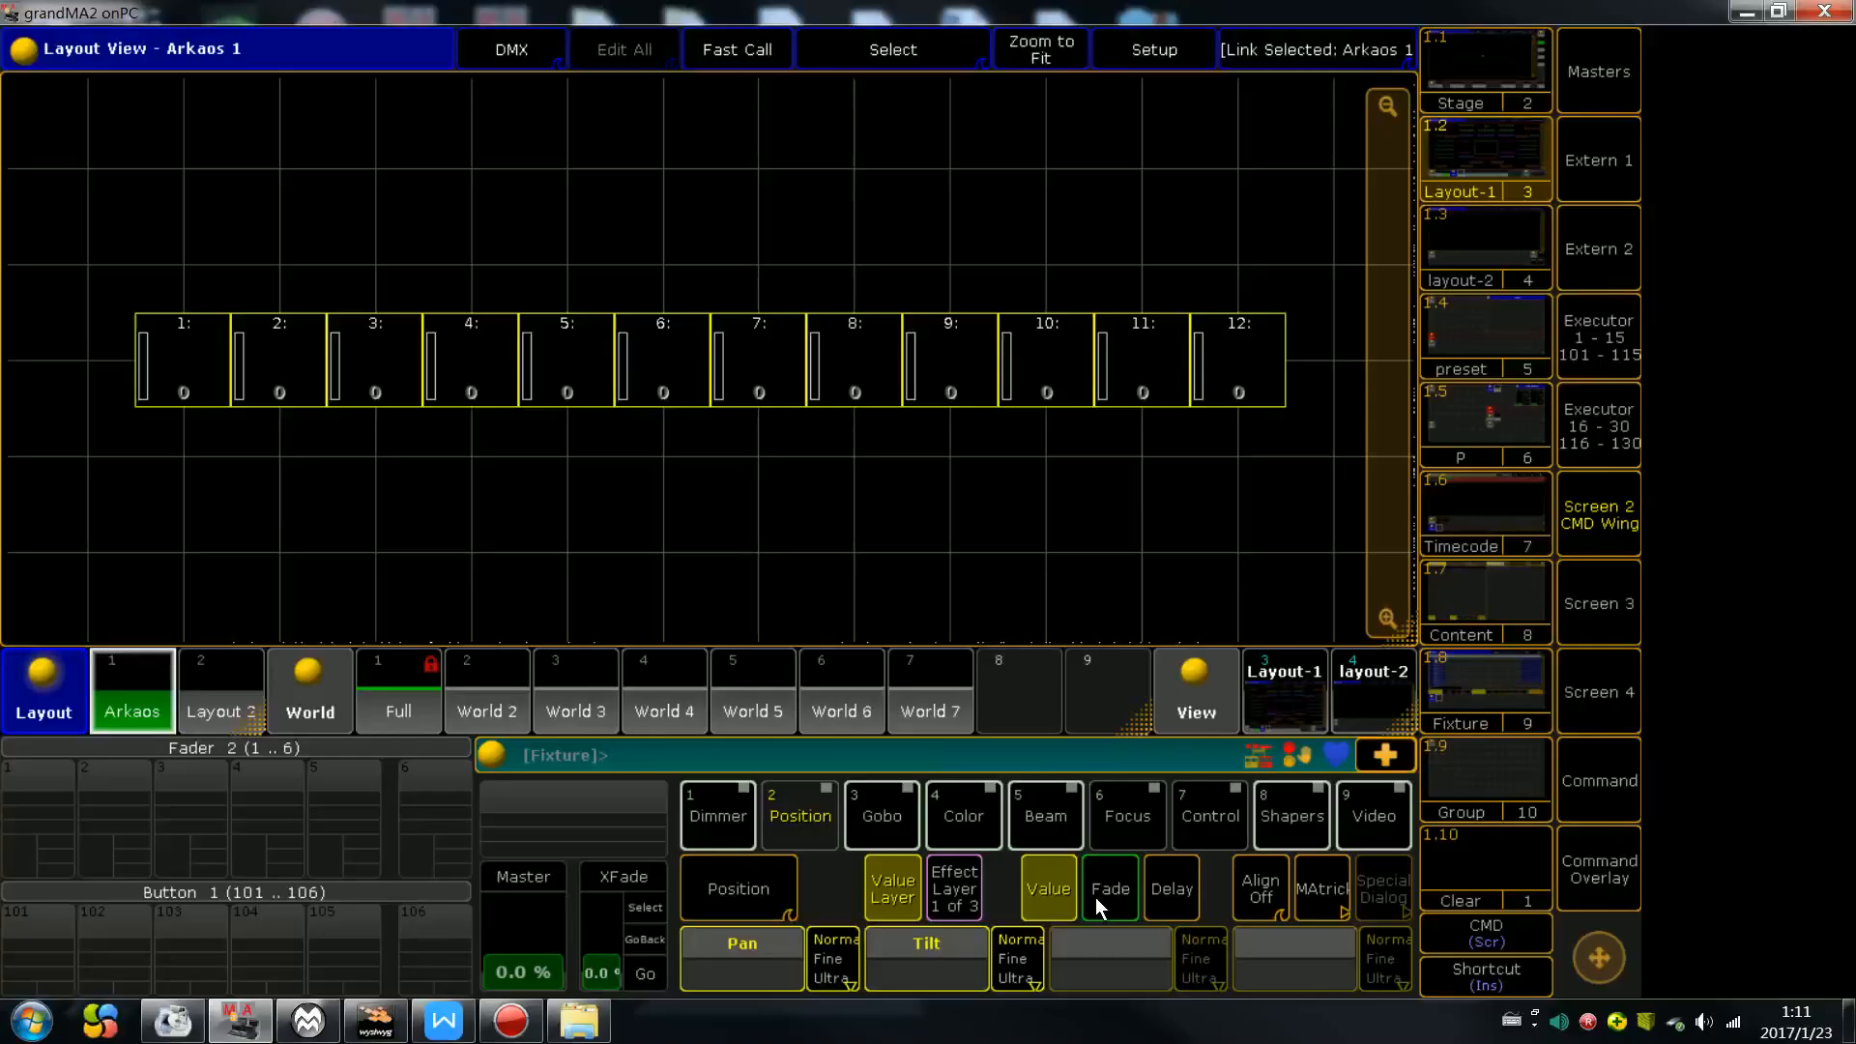
In layout setup, arrange the twelve fixtures as a rectangle of 4 columns and 3 rows with intervals of 1.00, and apply it
click(1154, 49)
click(1158, 897)
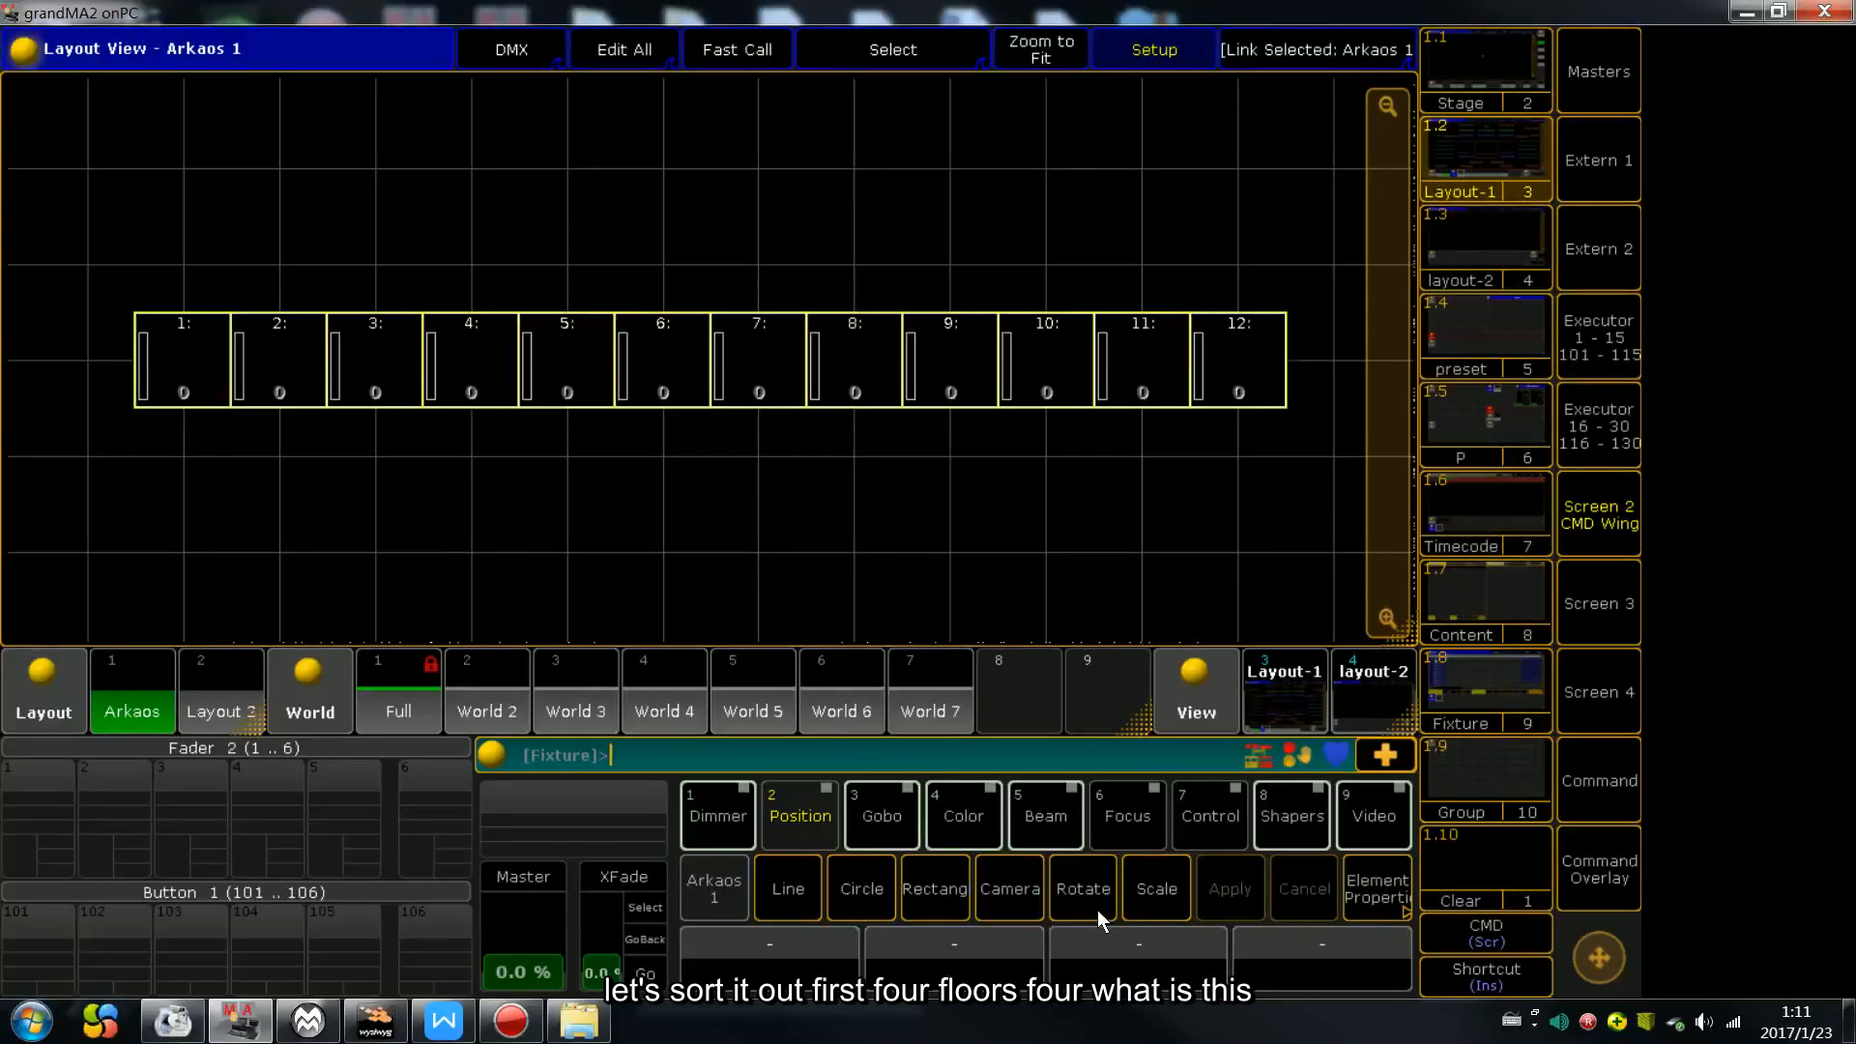
click(932, 891)
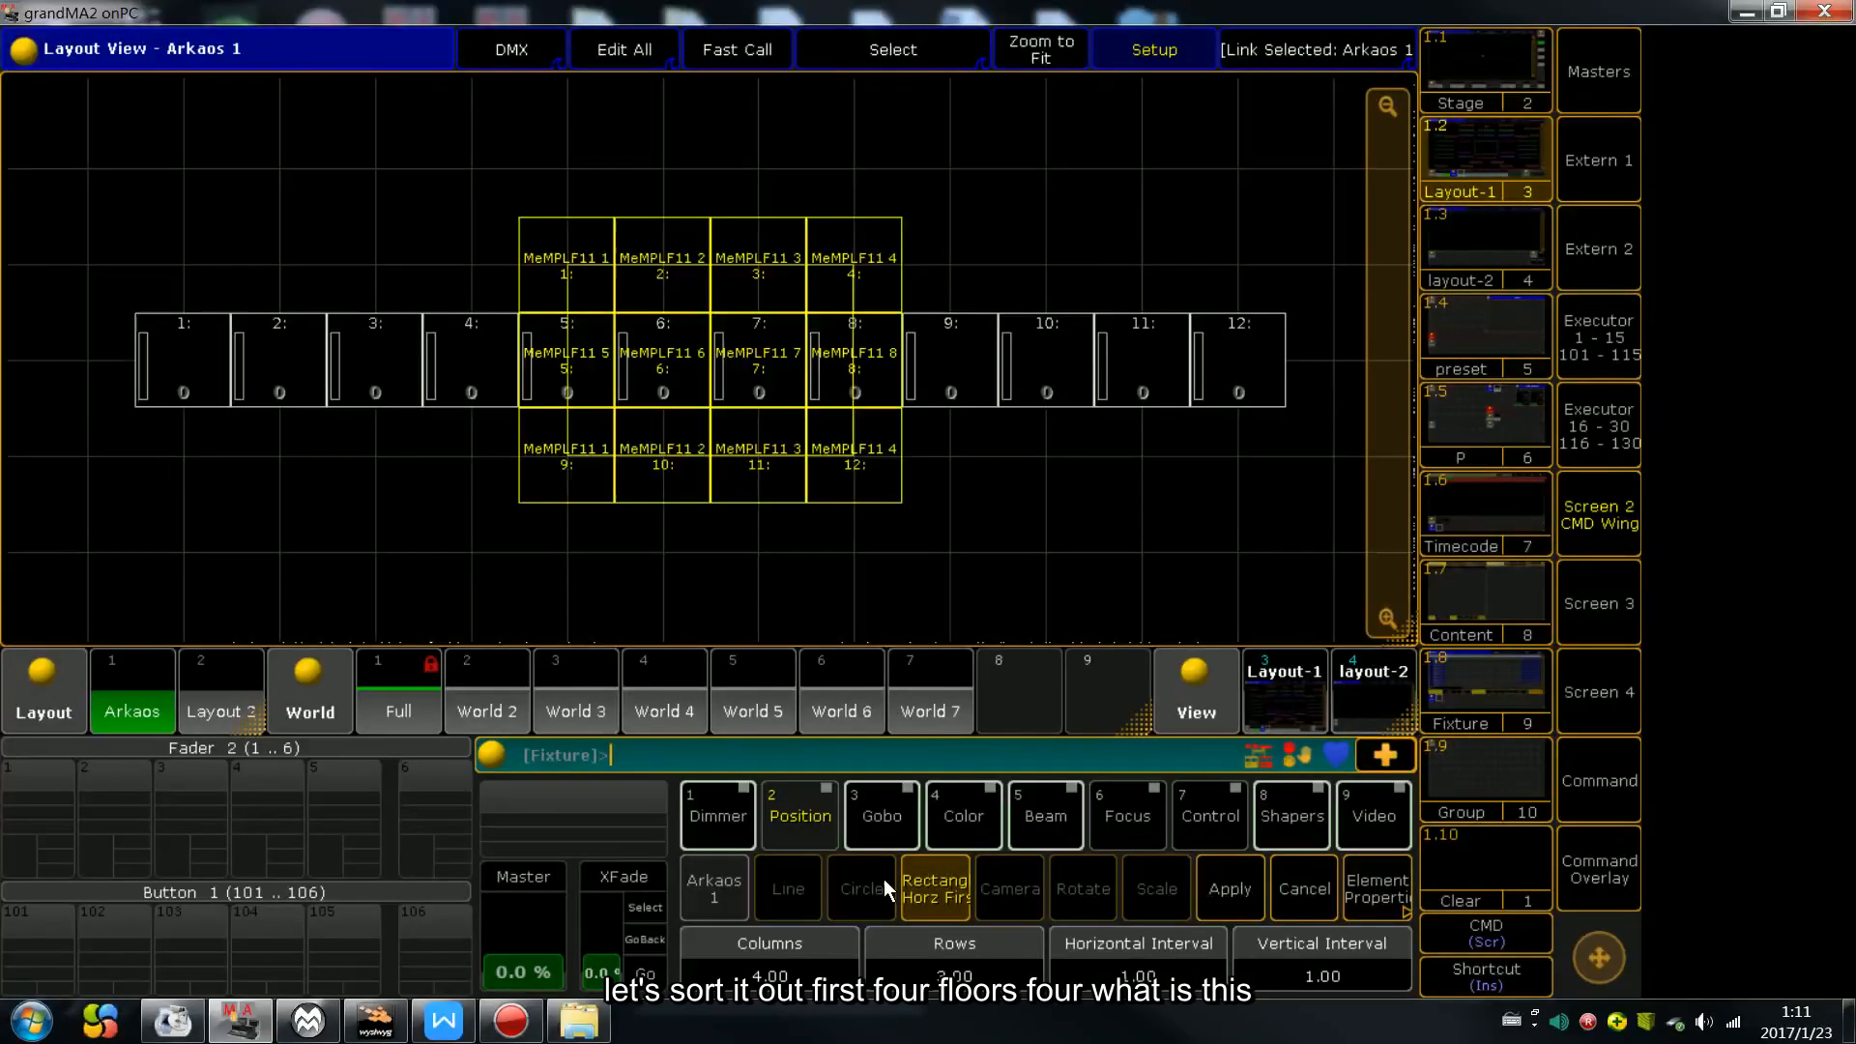
click(1223, 892)
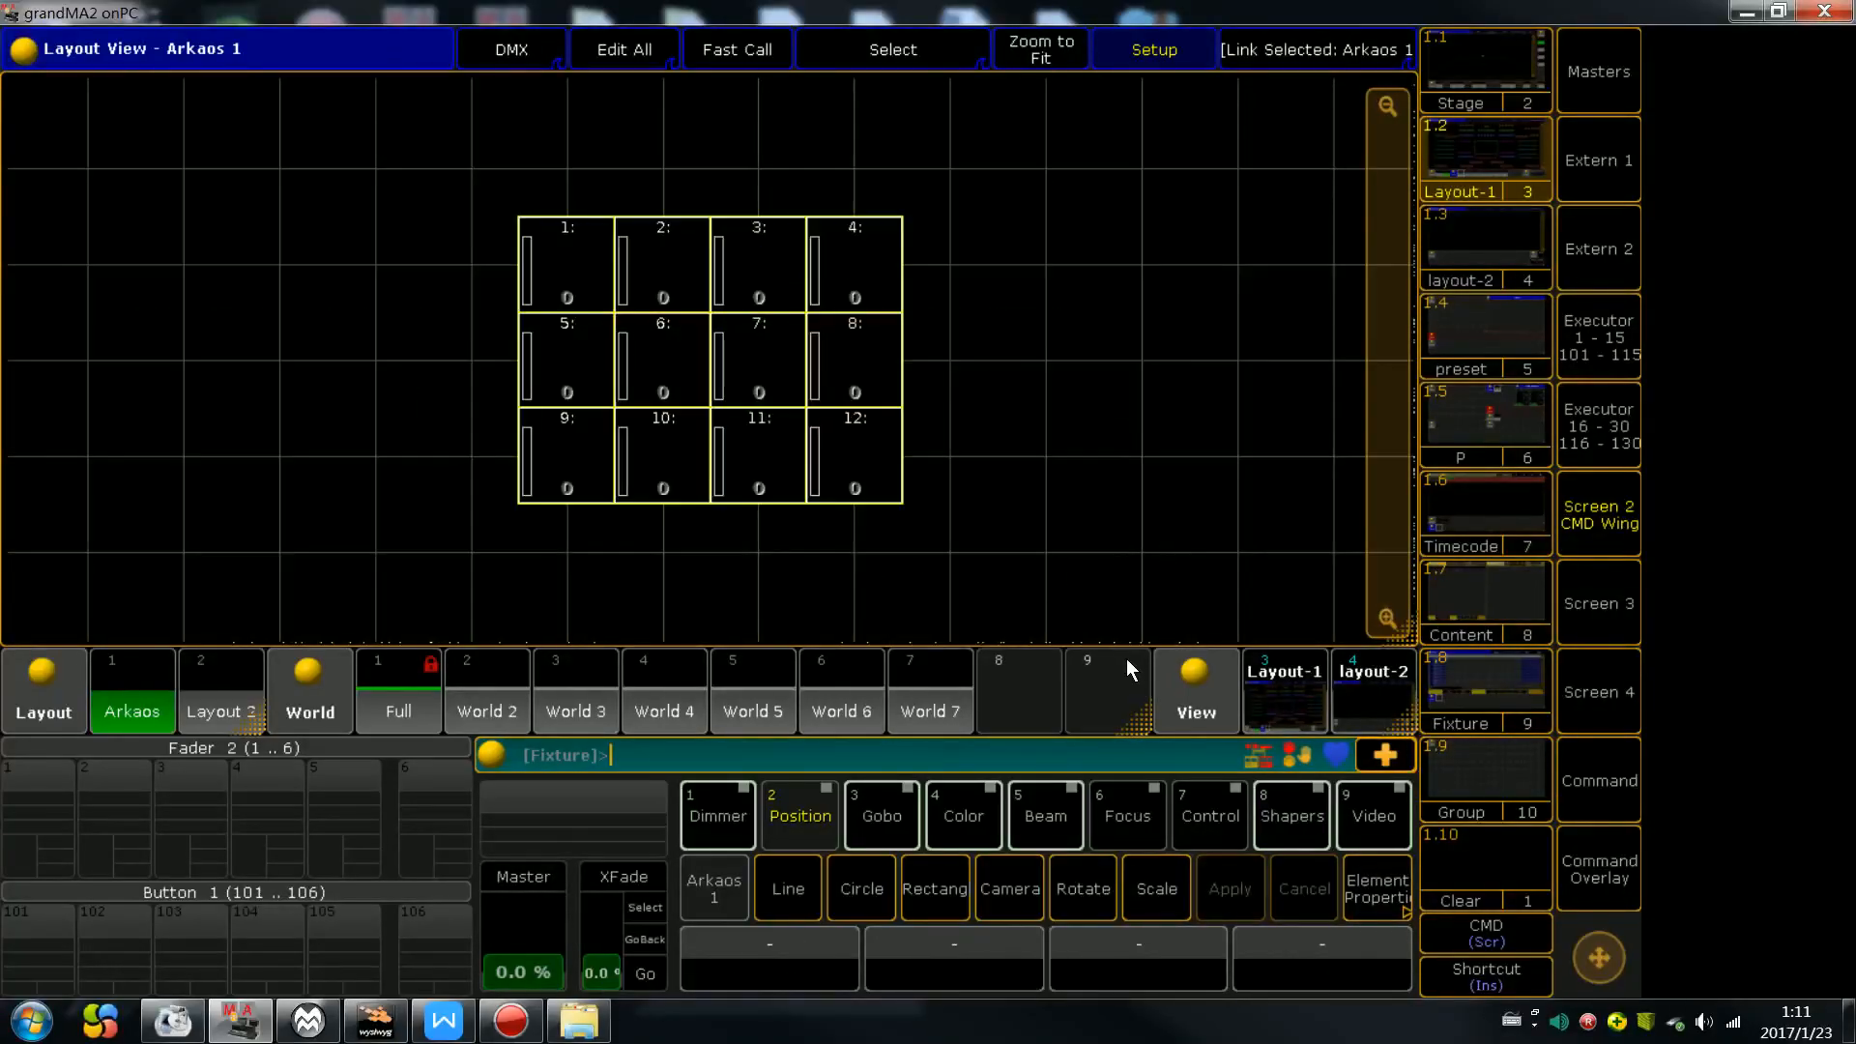
Try out different rotations of the fixture grid, apply an Angle of 220.00, and undo that rotation
click(1069, 889)
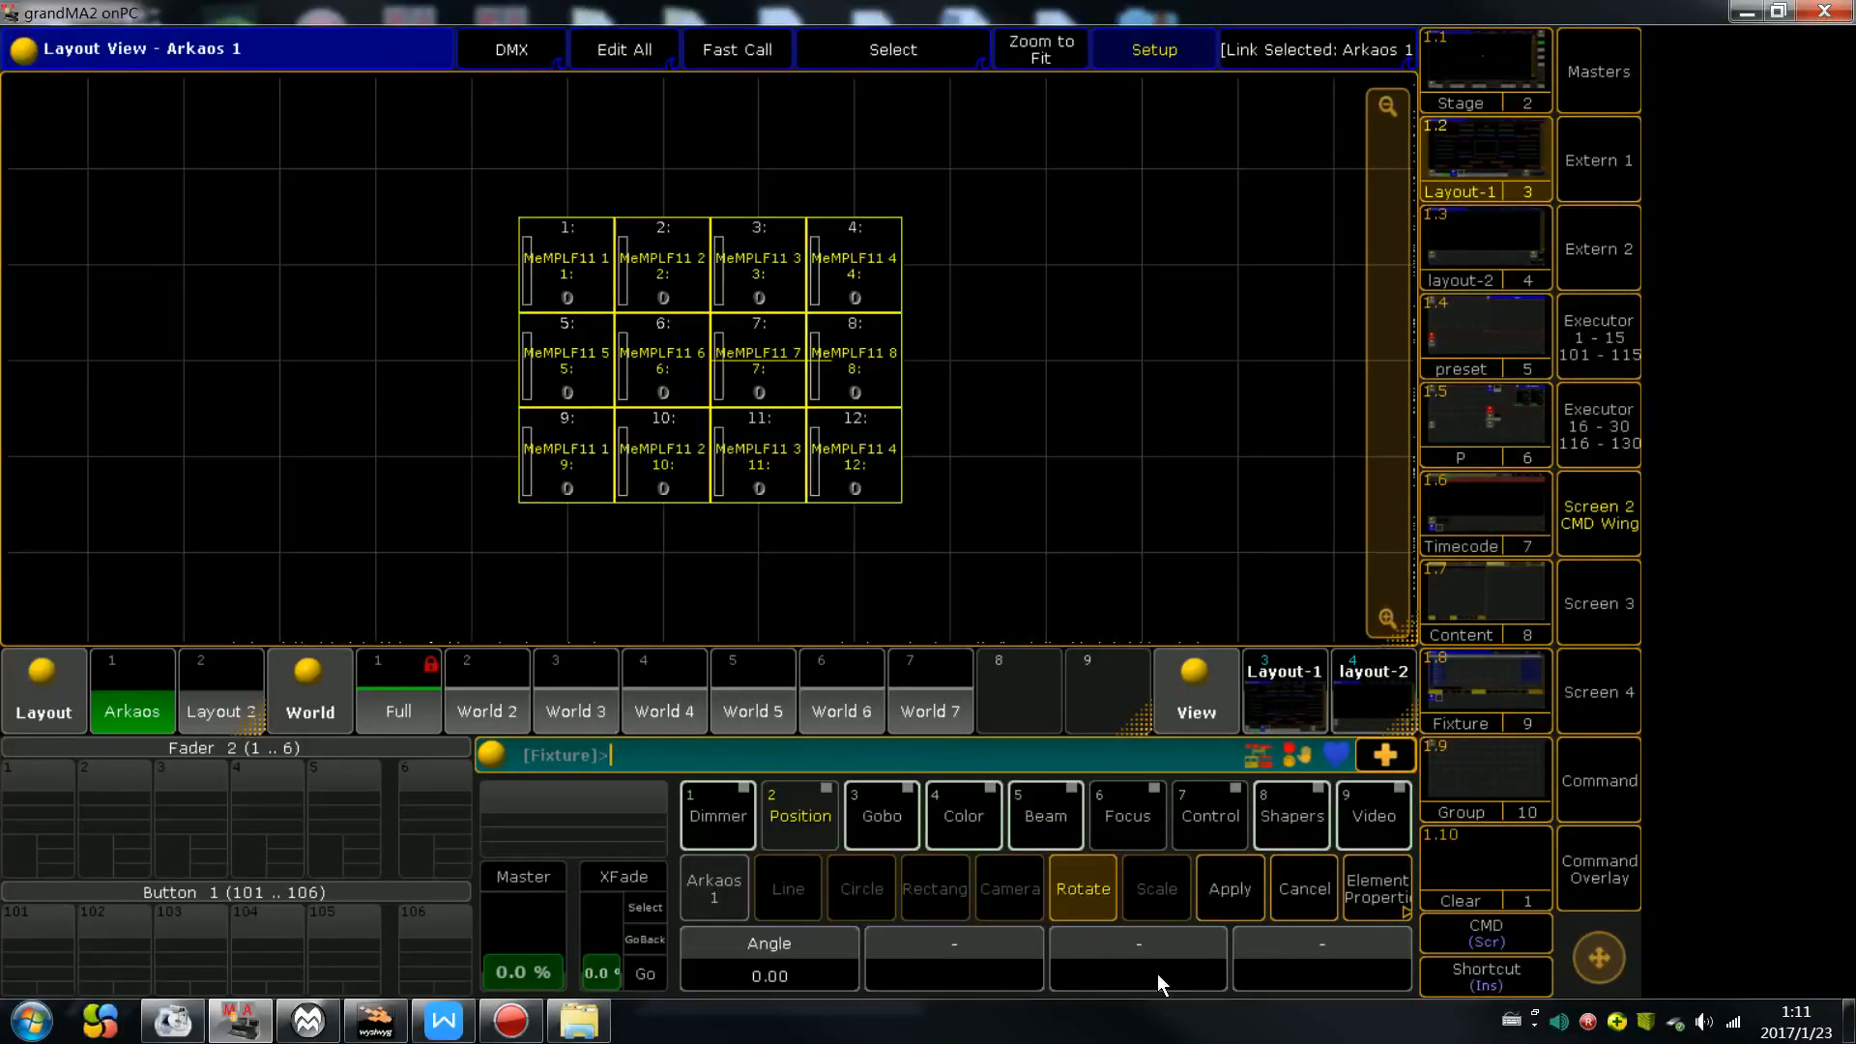
scroll(1158, 973, up, 6)
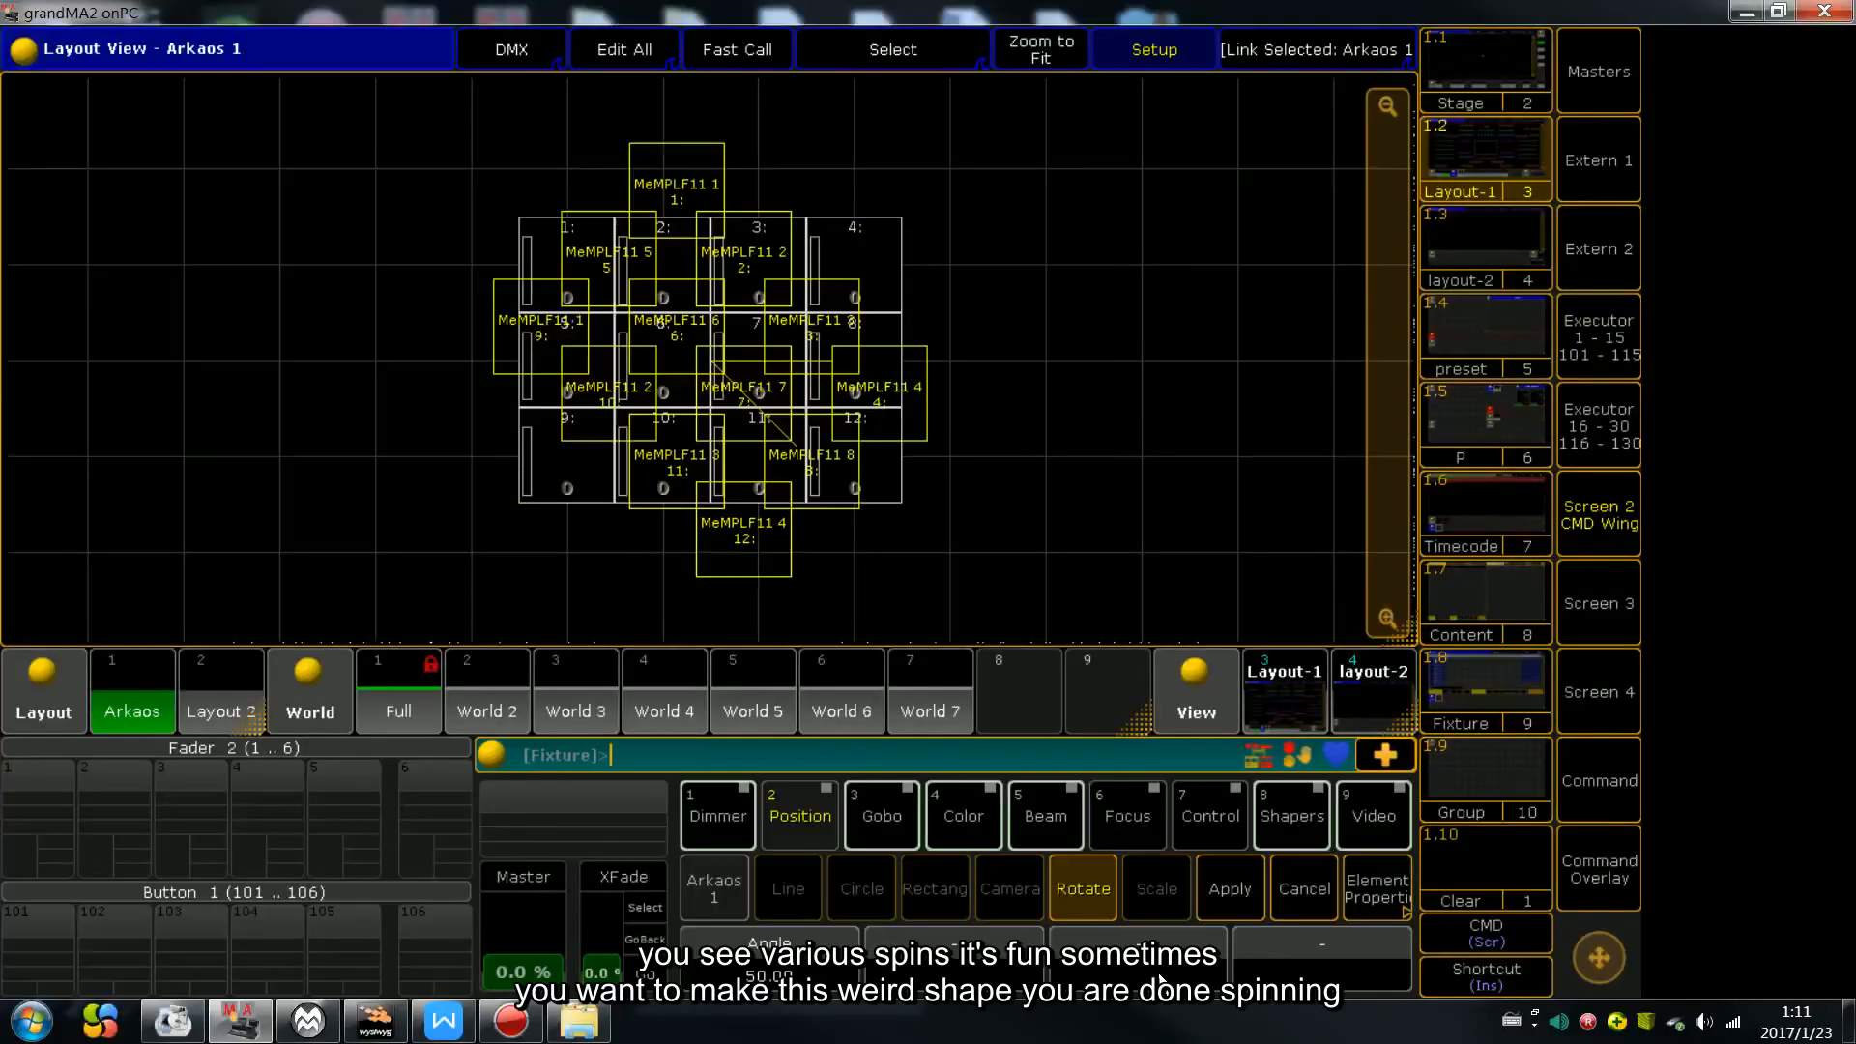
scroll(1158, 972, down, 1)
scroll(1158, 982, down, 1)
scroll(1162, 983, up, 18)
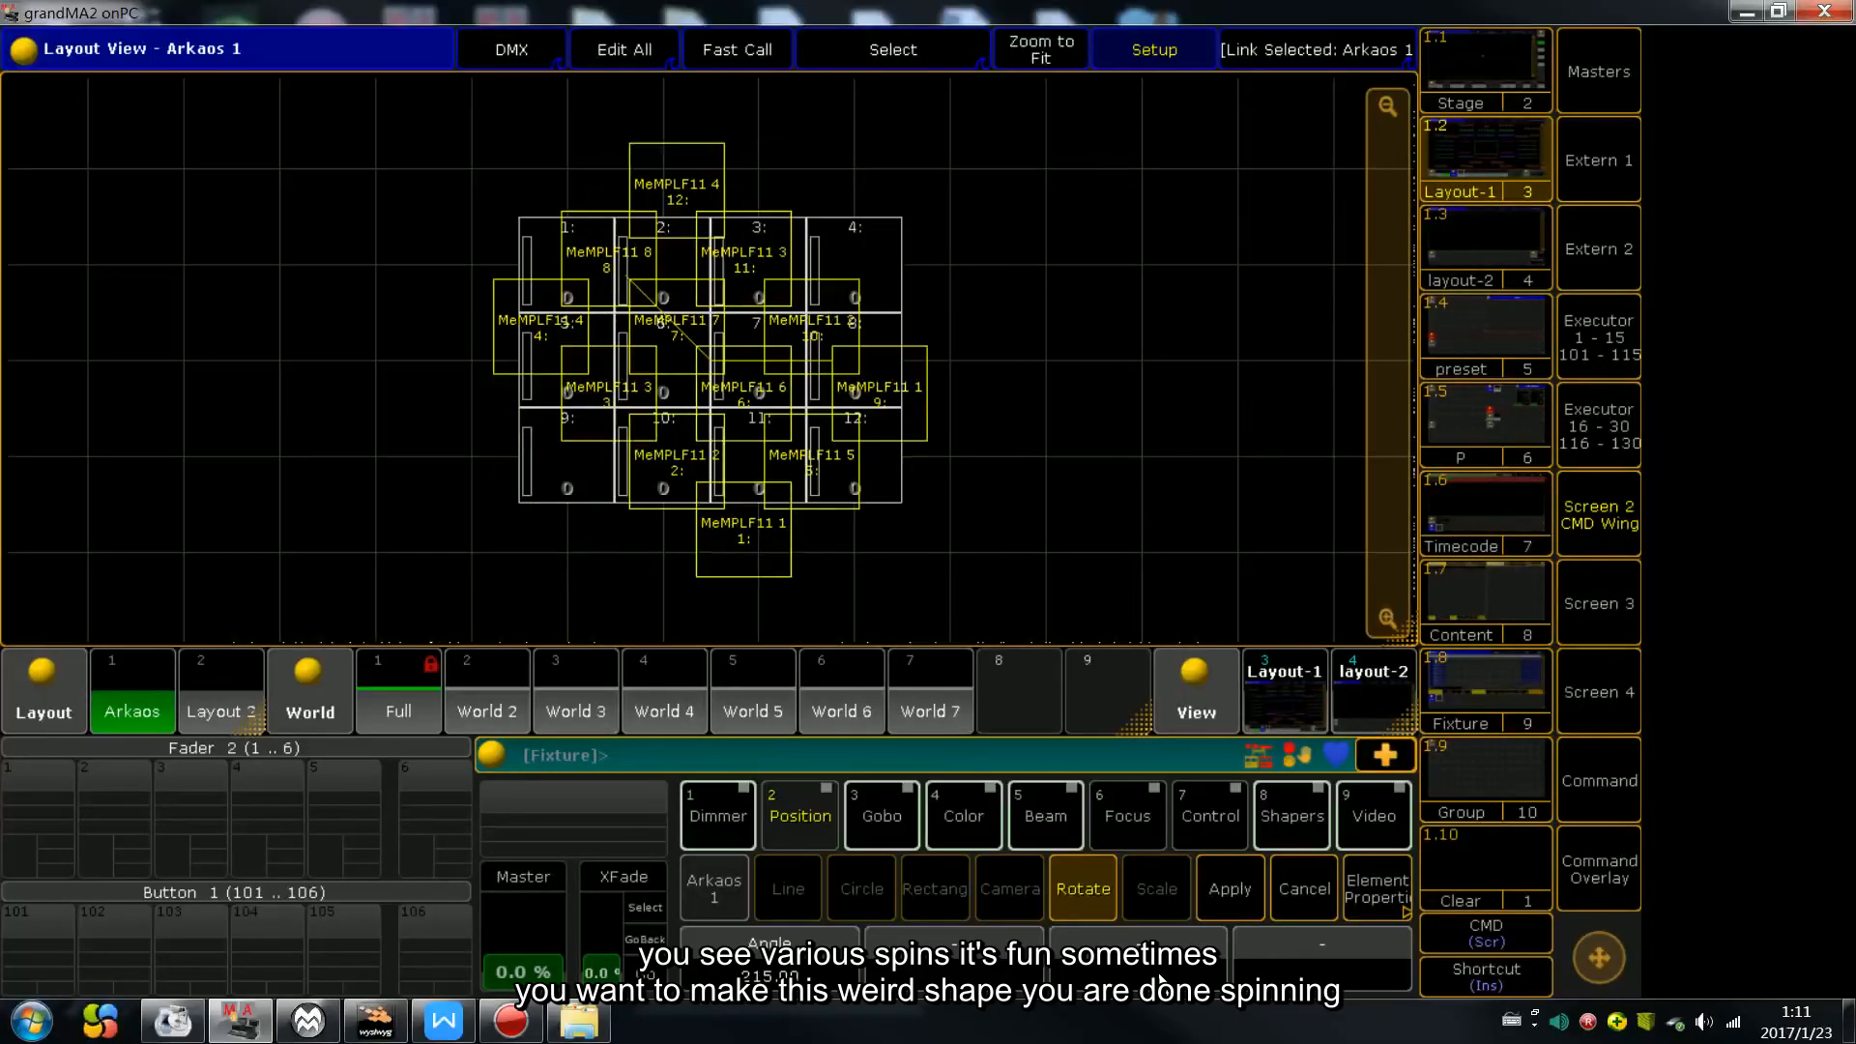
scroll(1162, 983, down, 6)
scroll(1162, 983, up, 9)
scroll(1162, 983, down, 4)
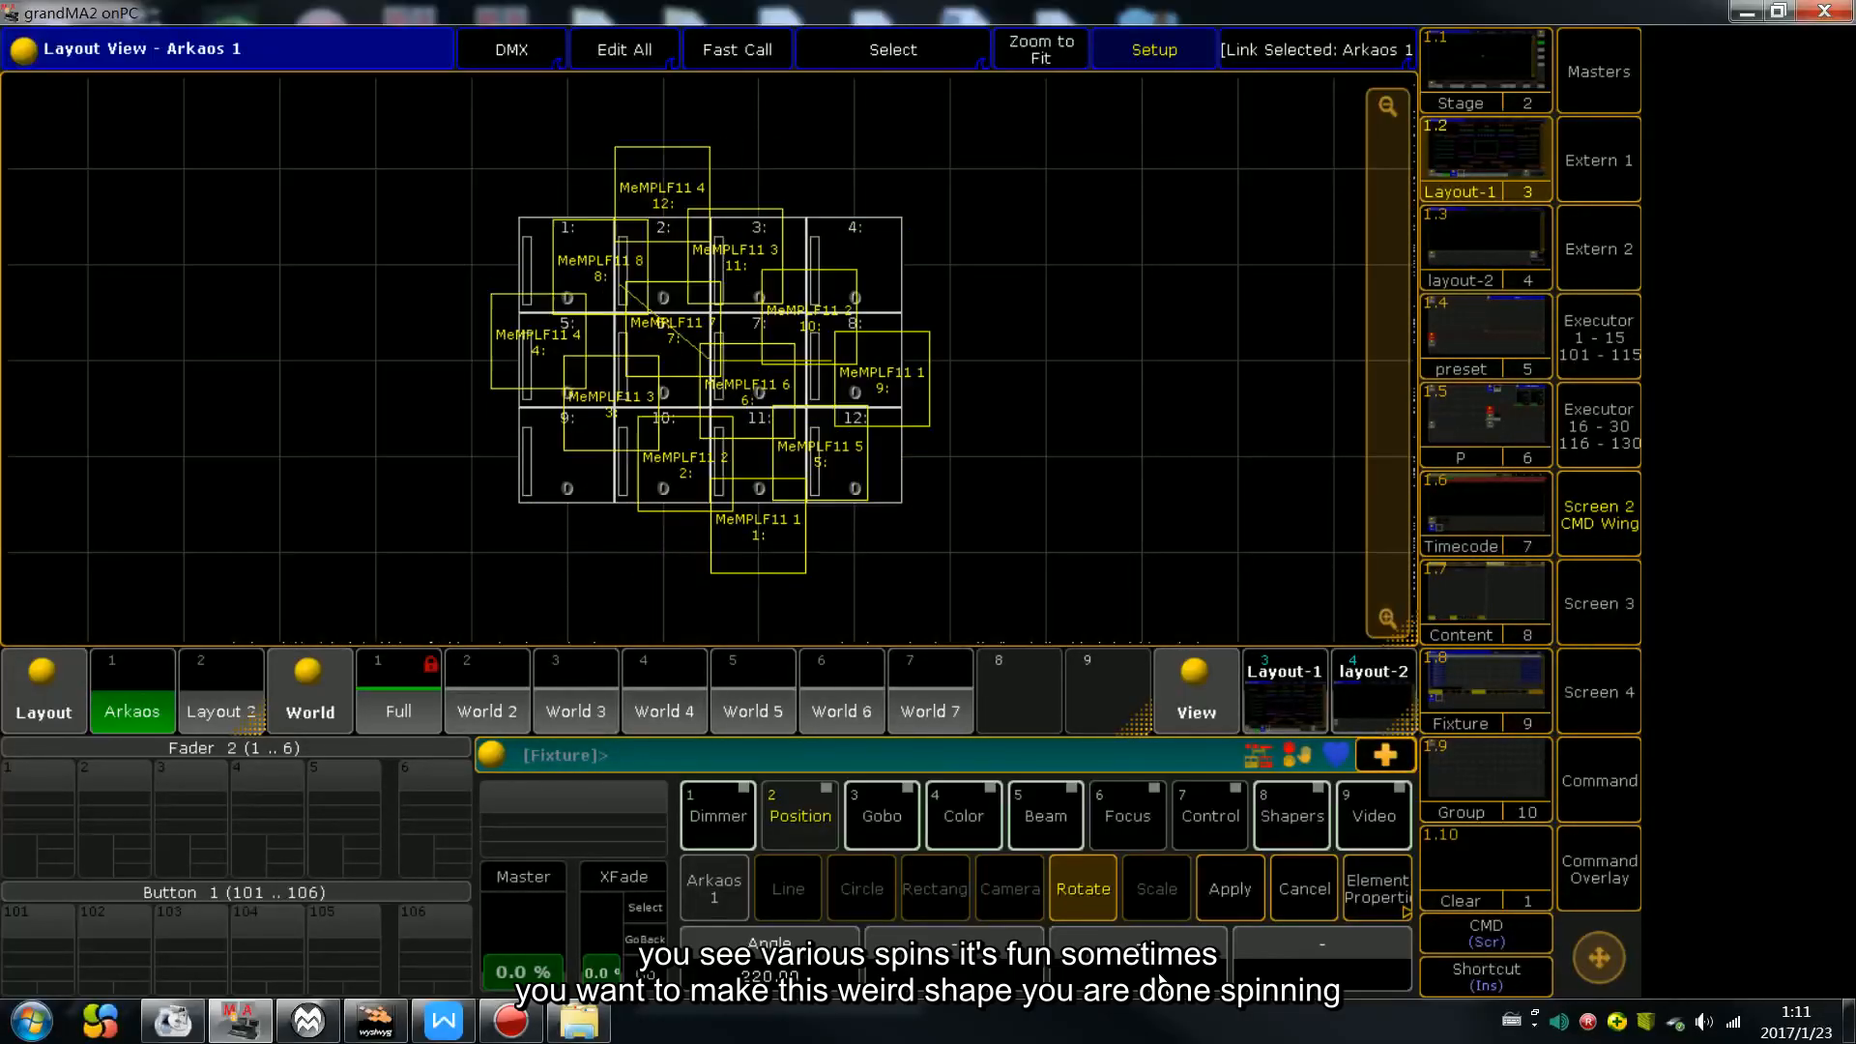
click(1222, 891)
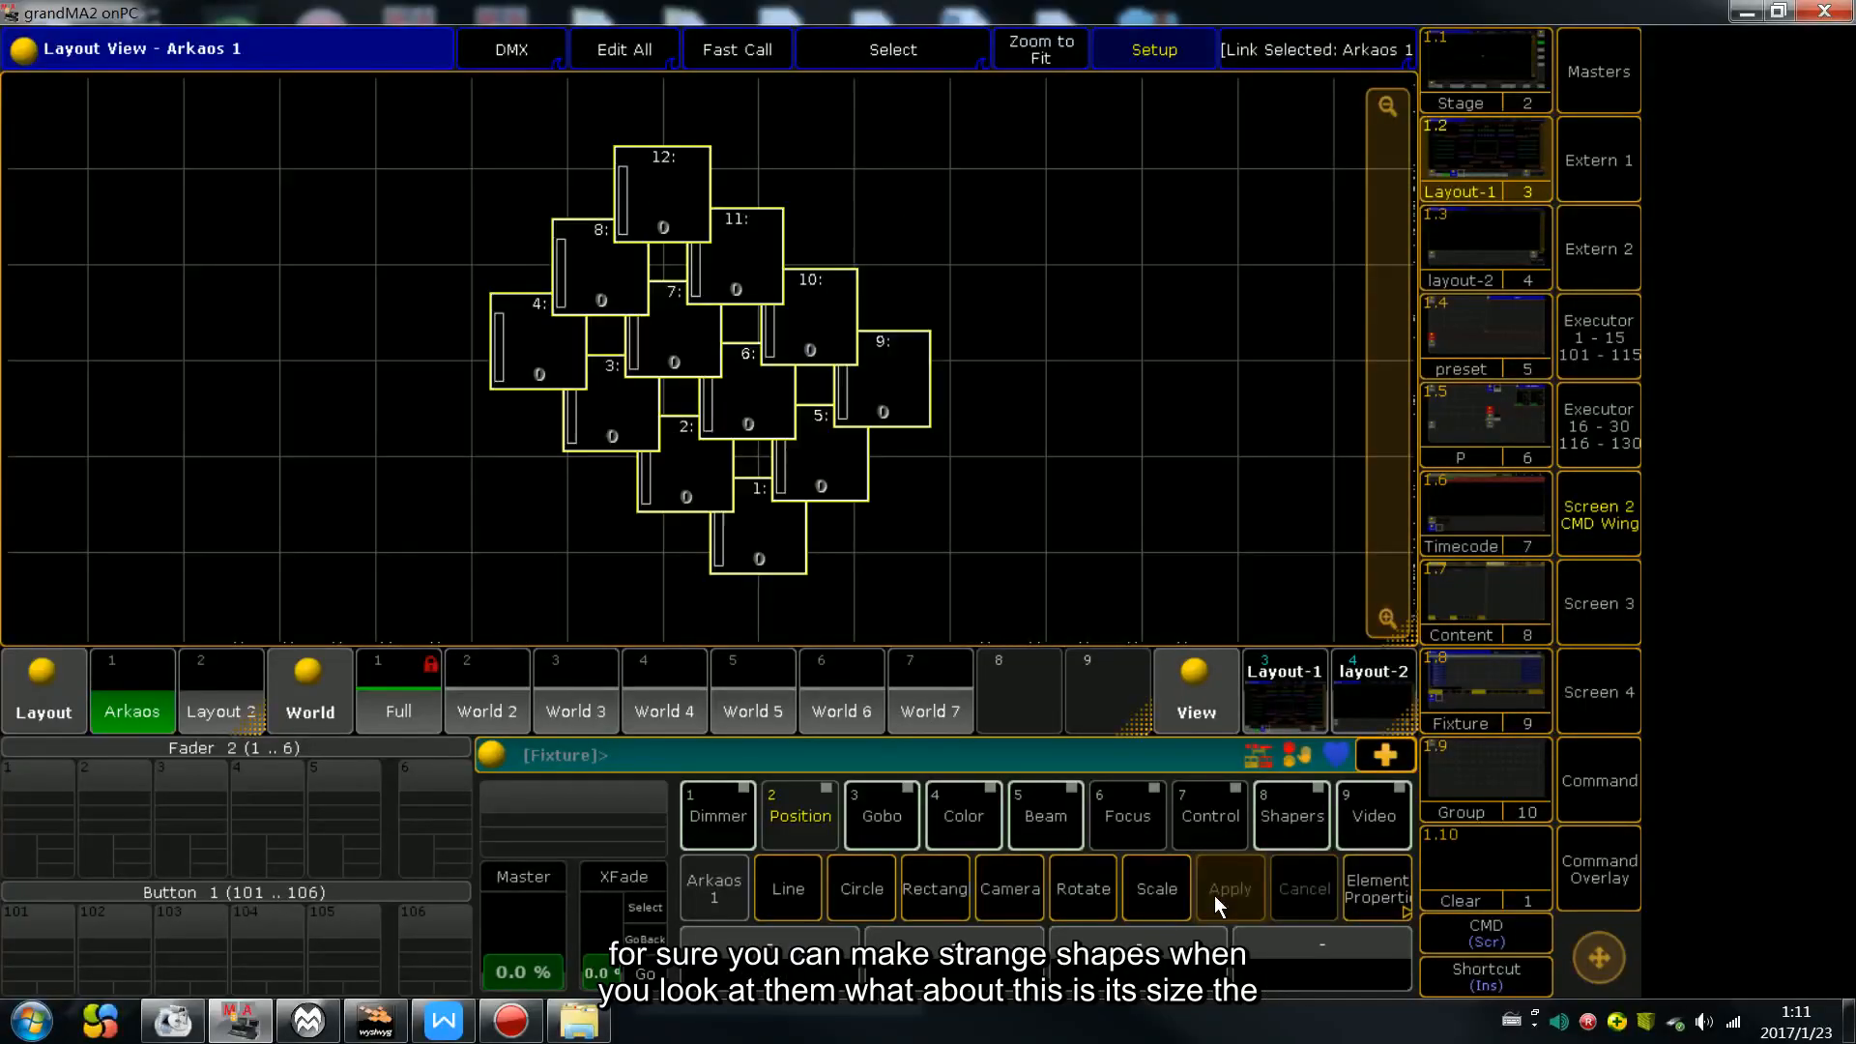
key(BackSpace)
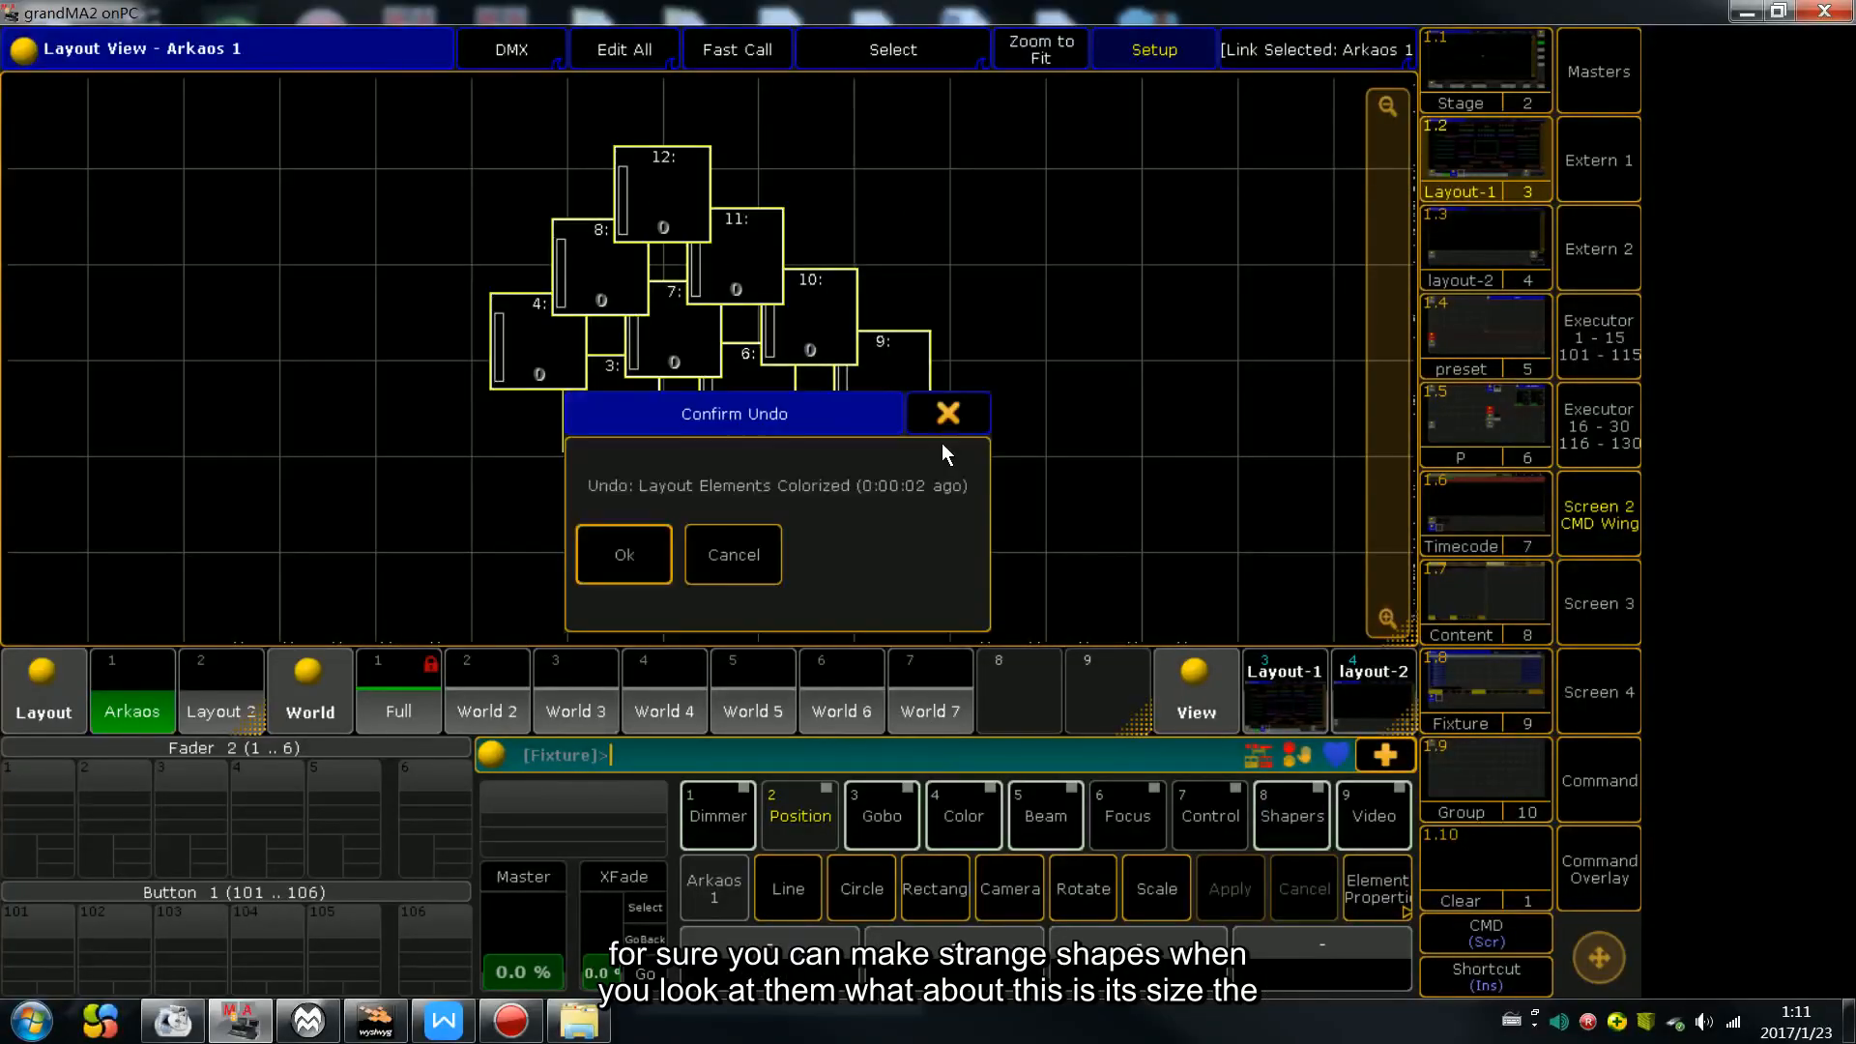
key(Return)
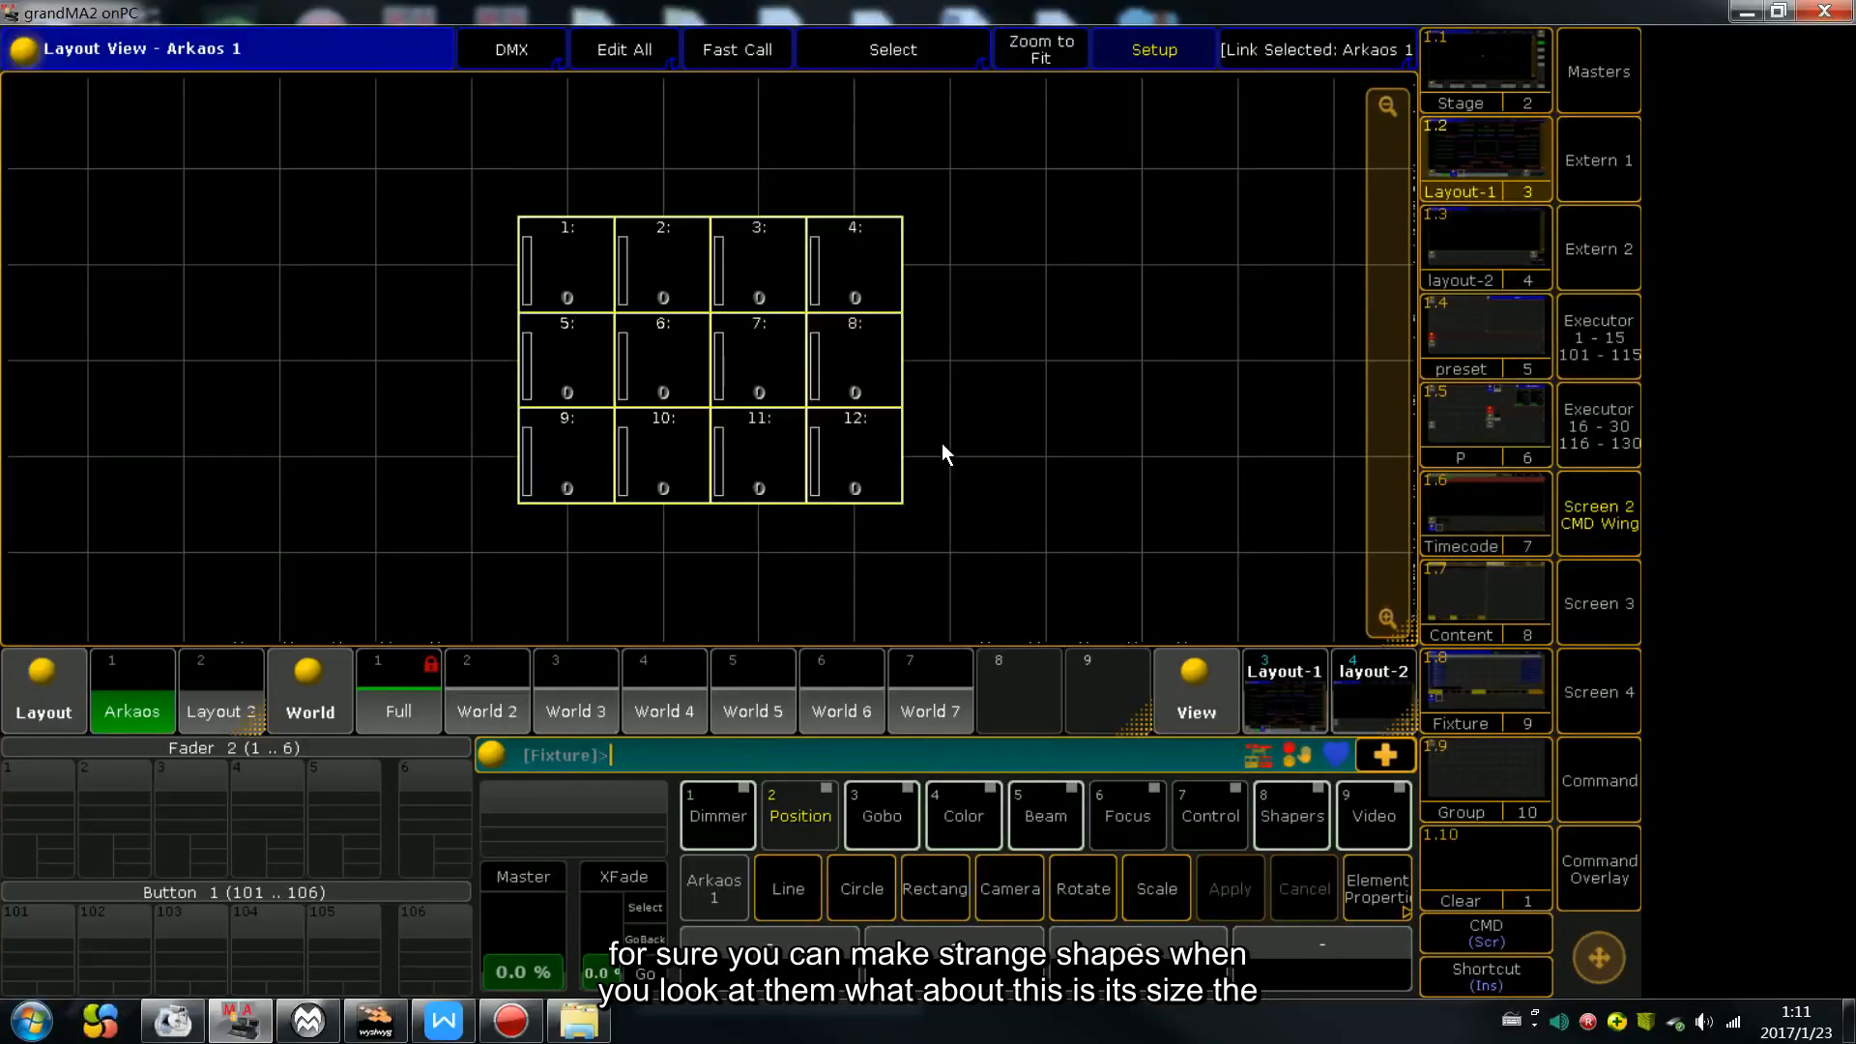
Spread the fixture grid with Scale All 1.20, Scale X 2.50 and Scale Y 1.70, apply it, and leave layout setup
click(1166, 887)
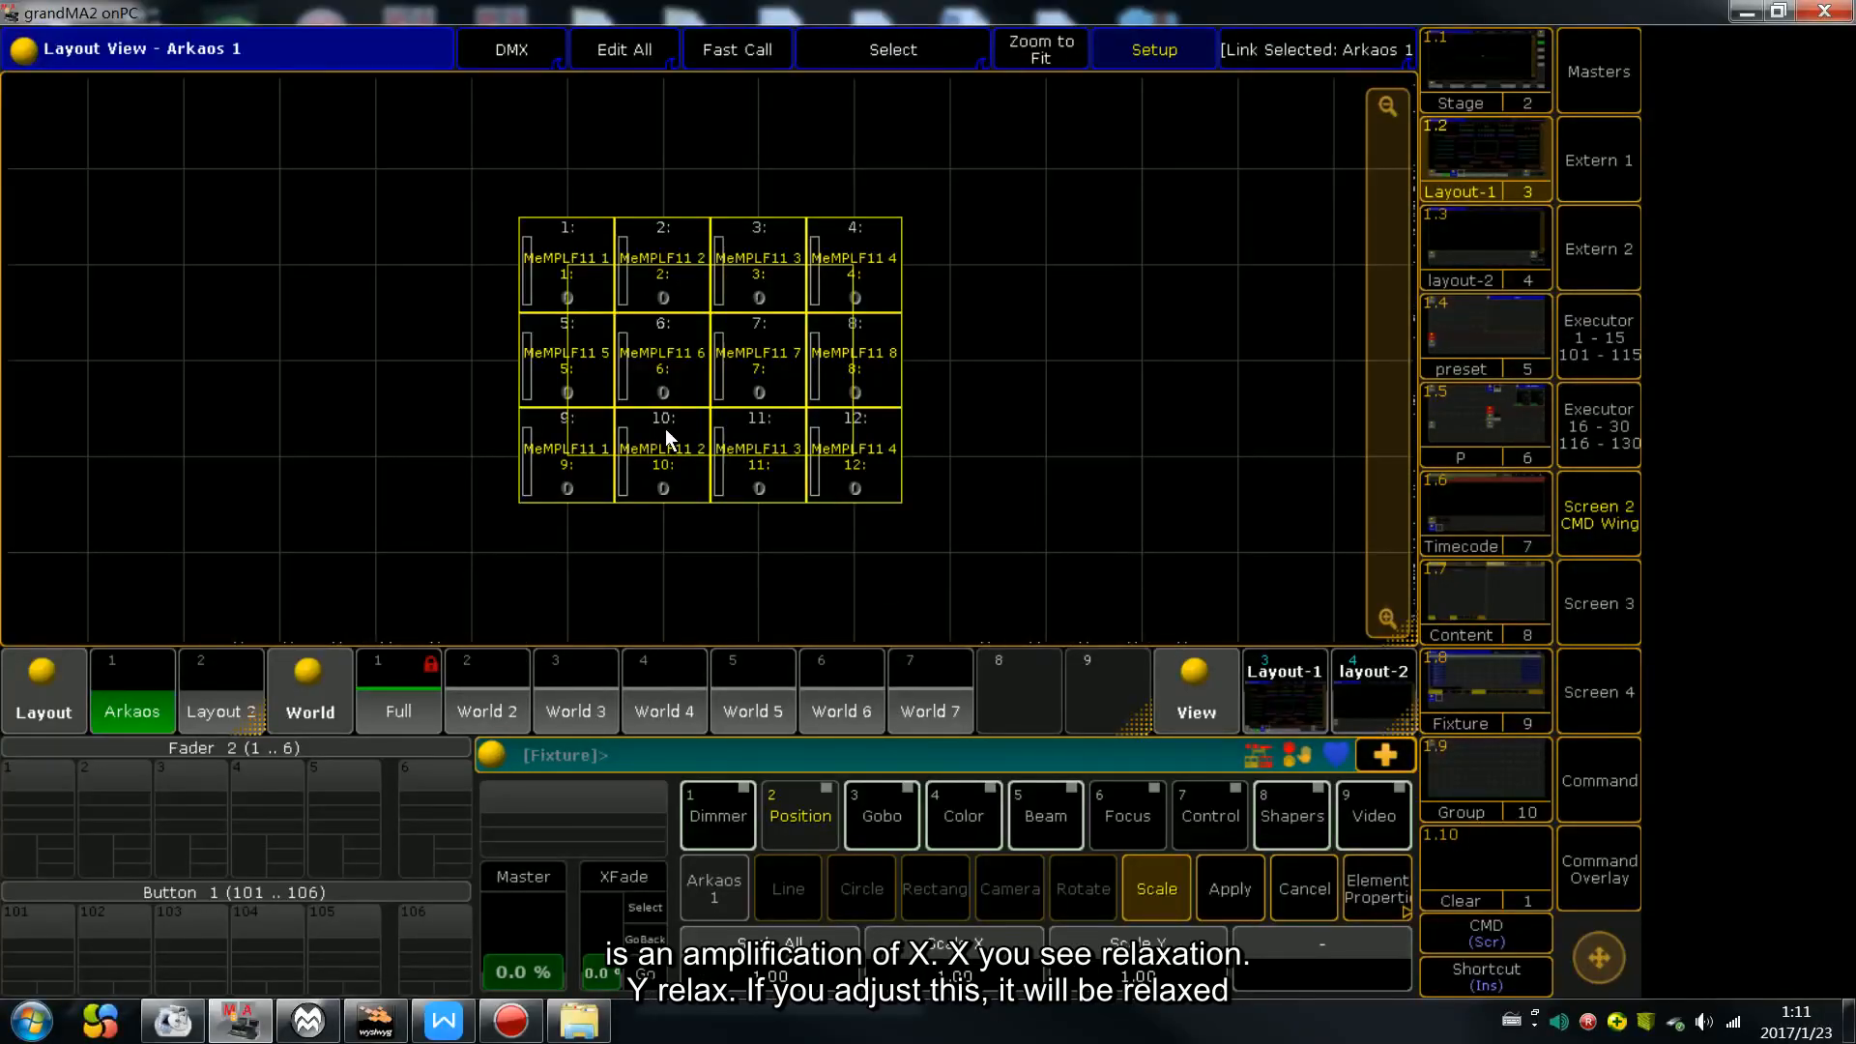
scroll(665, 427, up, 17)
scroll(665, 427, down, 2)
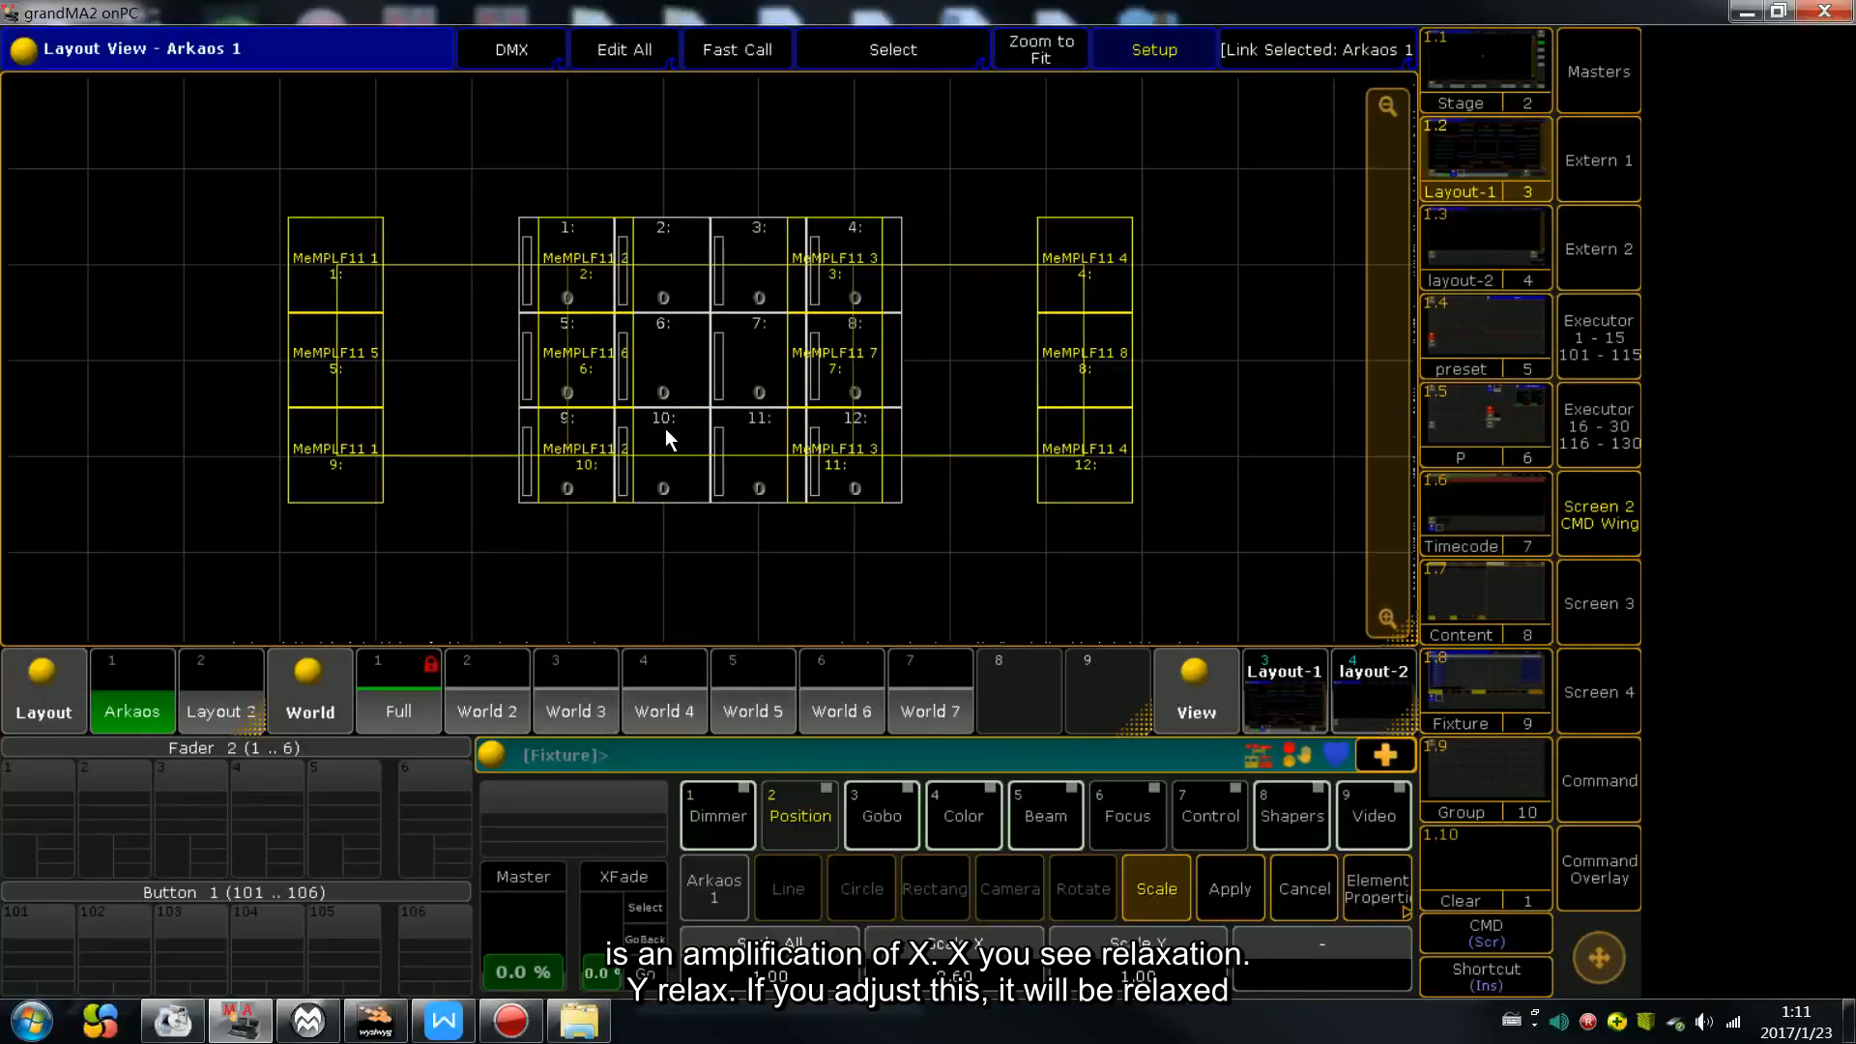
scroll(665, 427, up, 7)
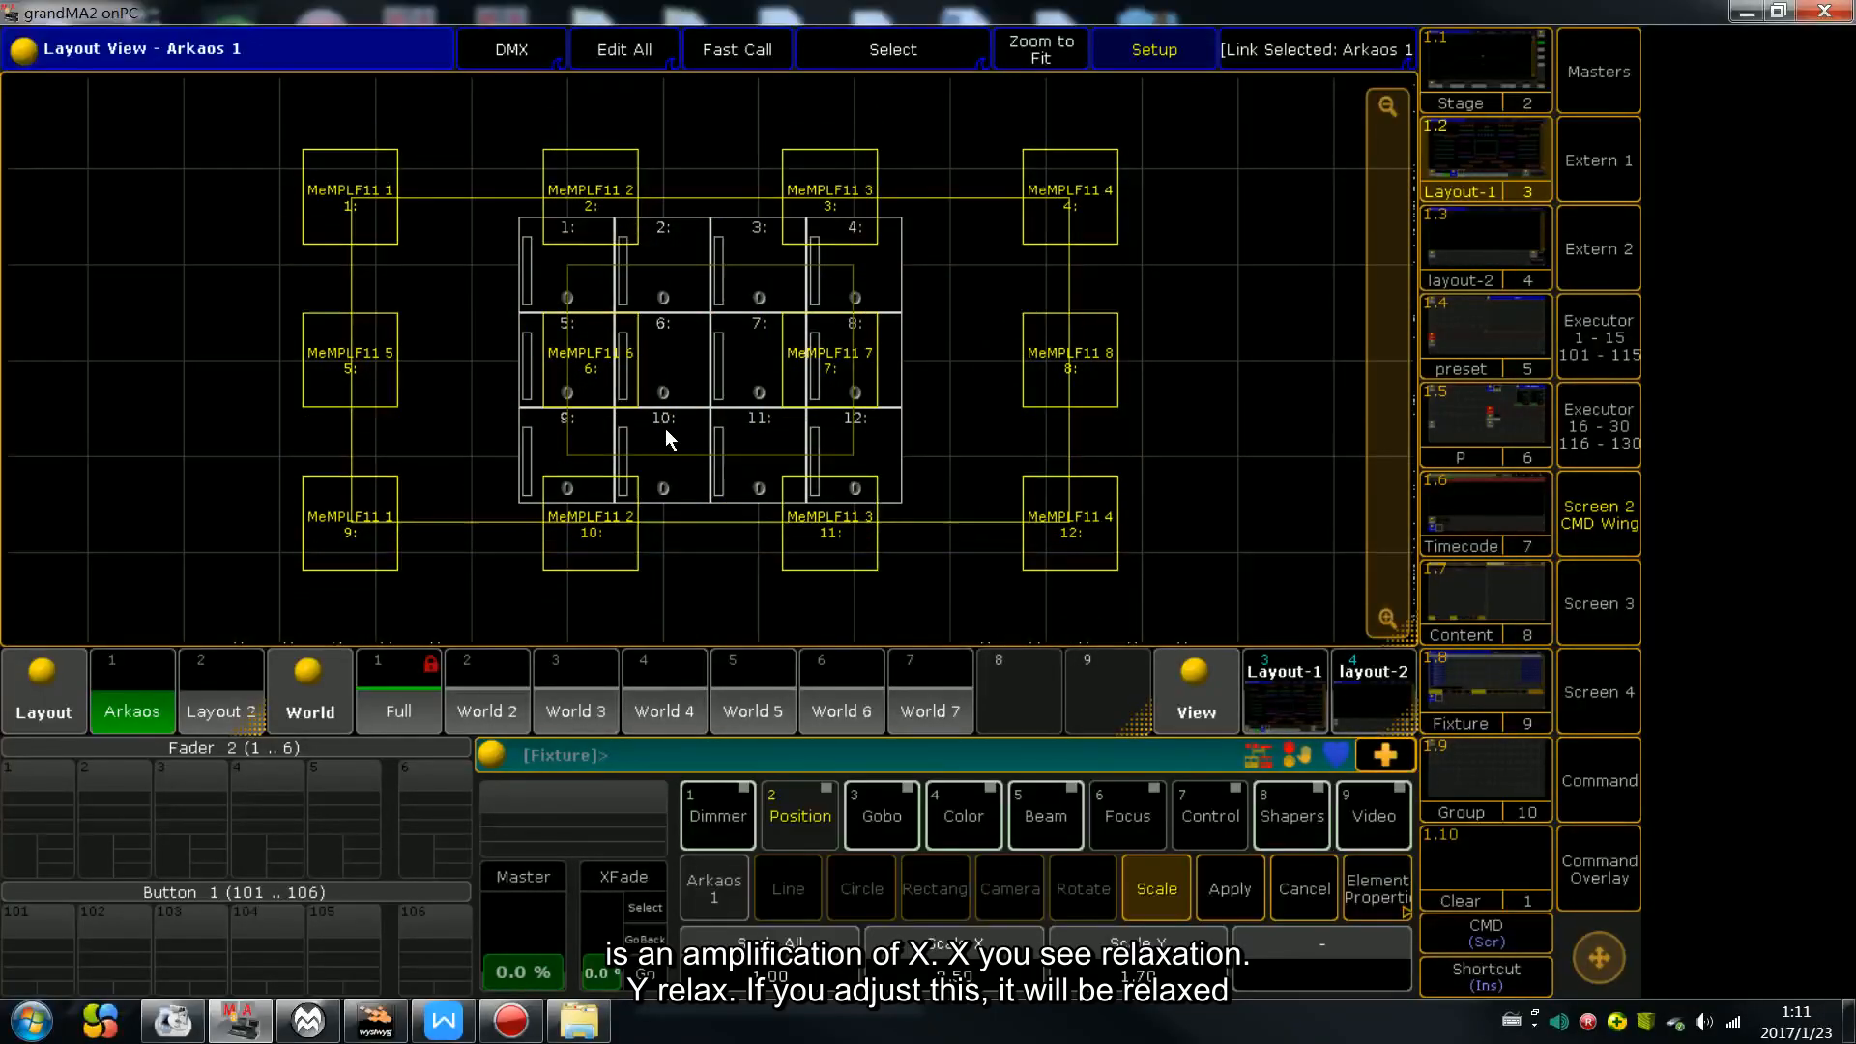
scroll(665, 427, up, 3)
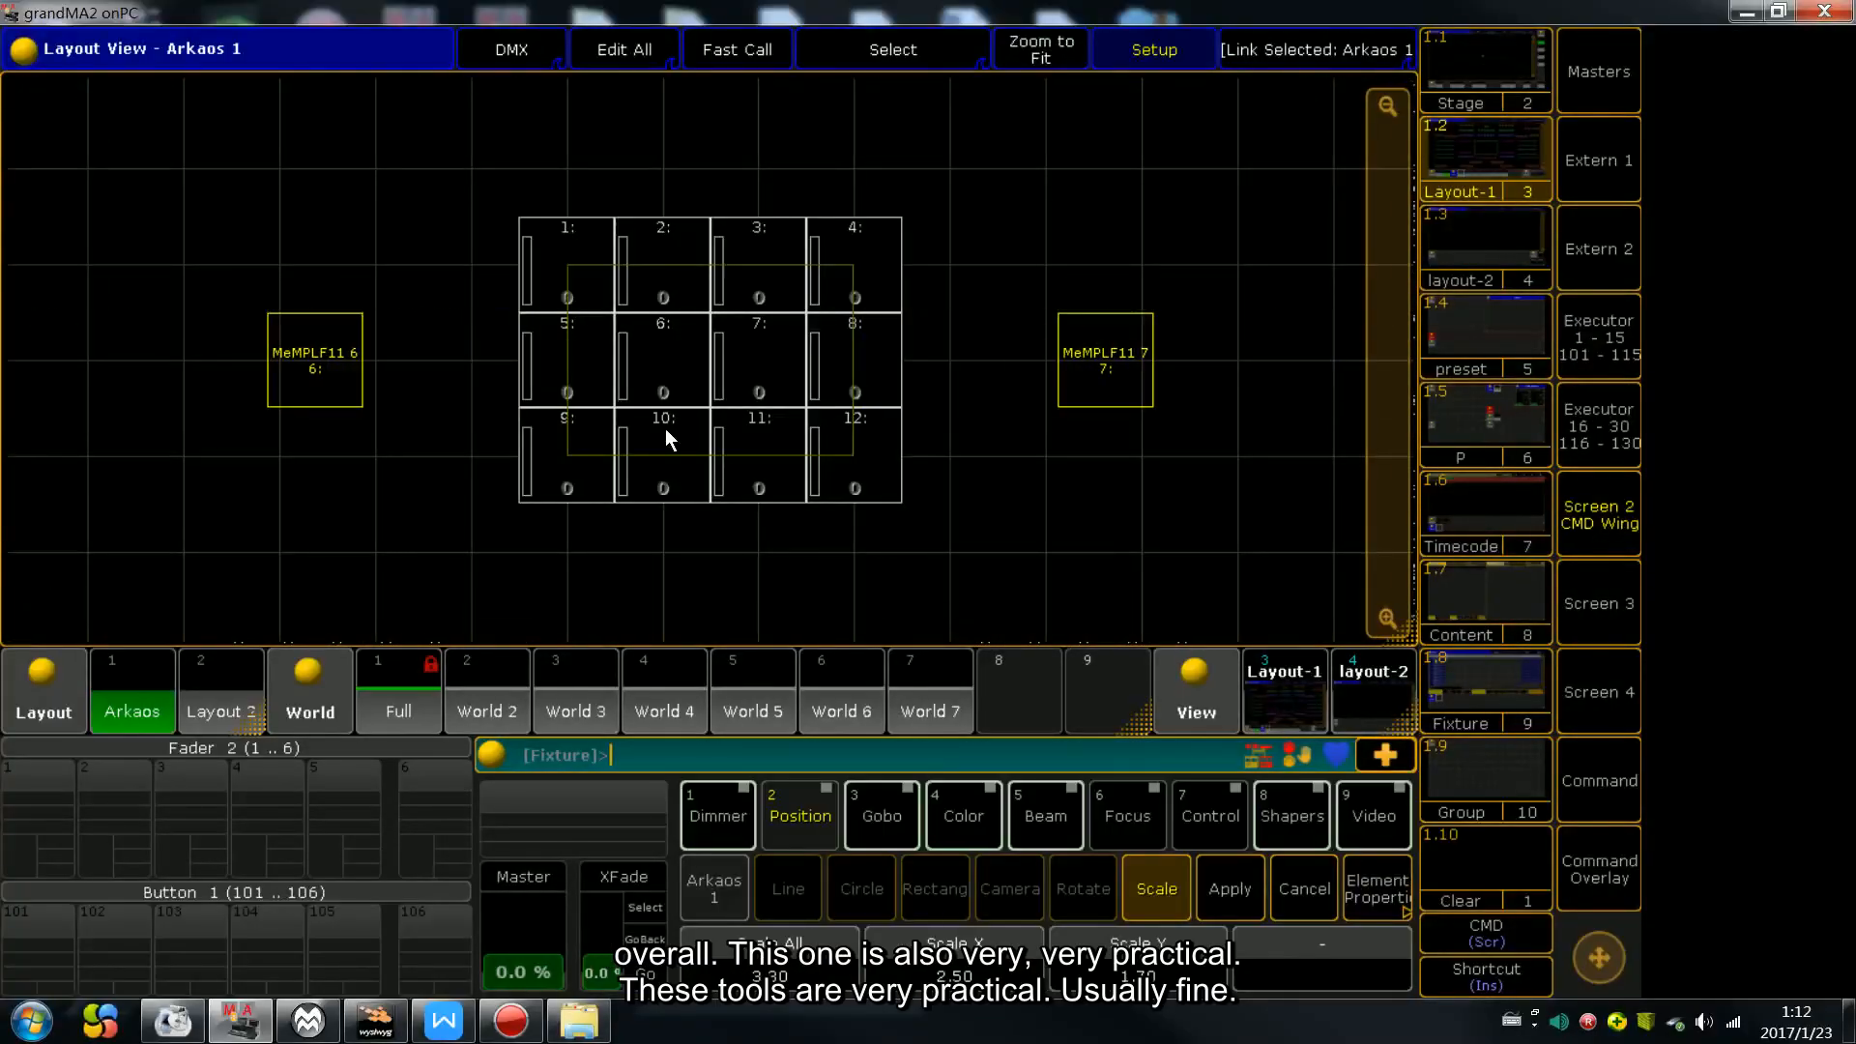
scroll(665, 428, down, 3)
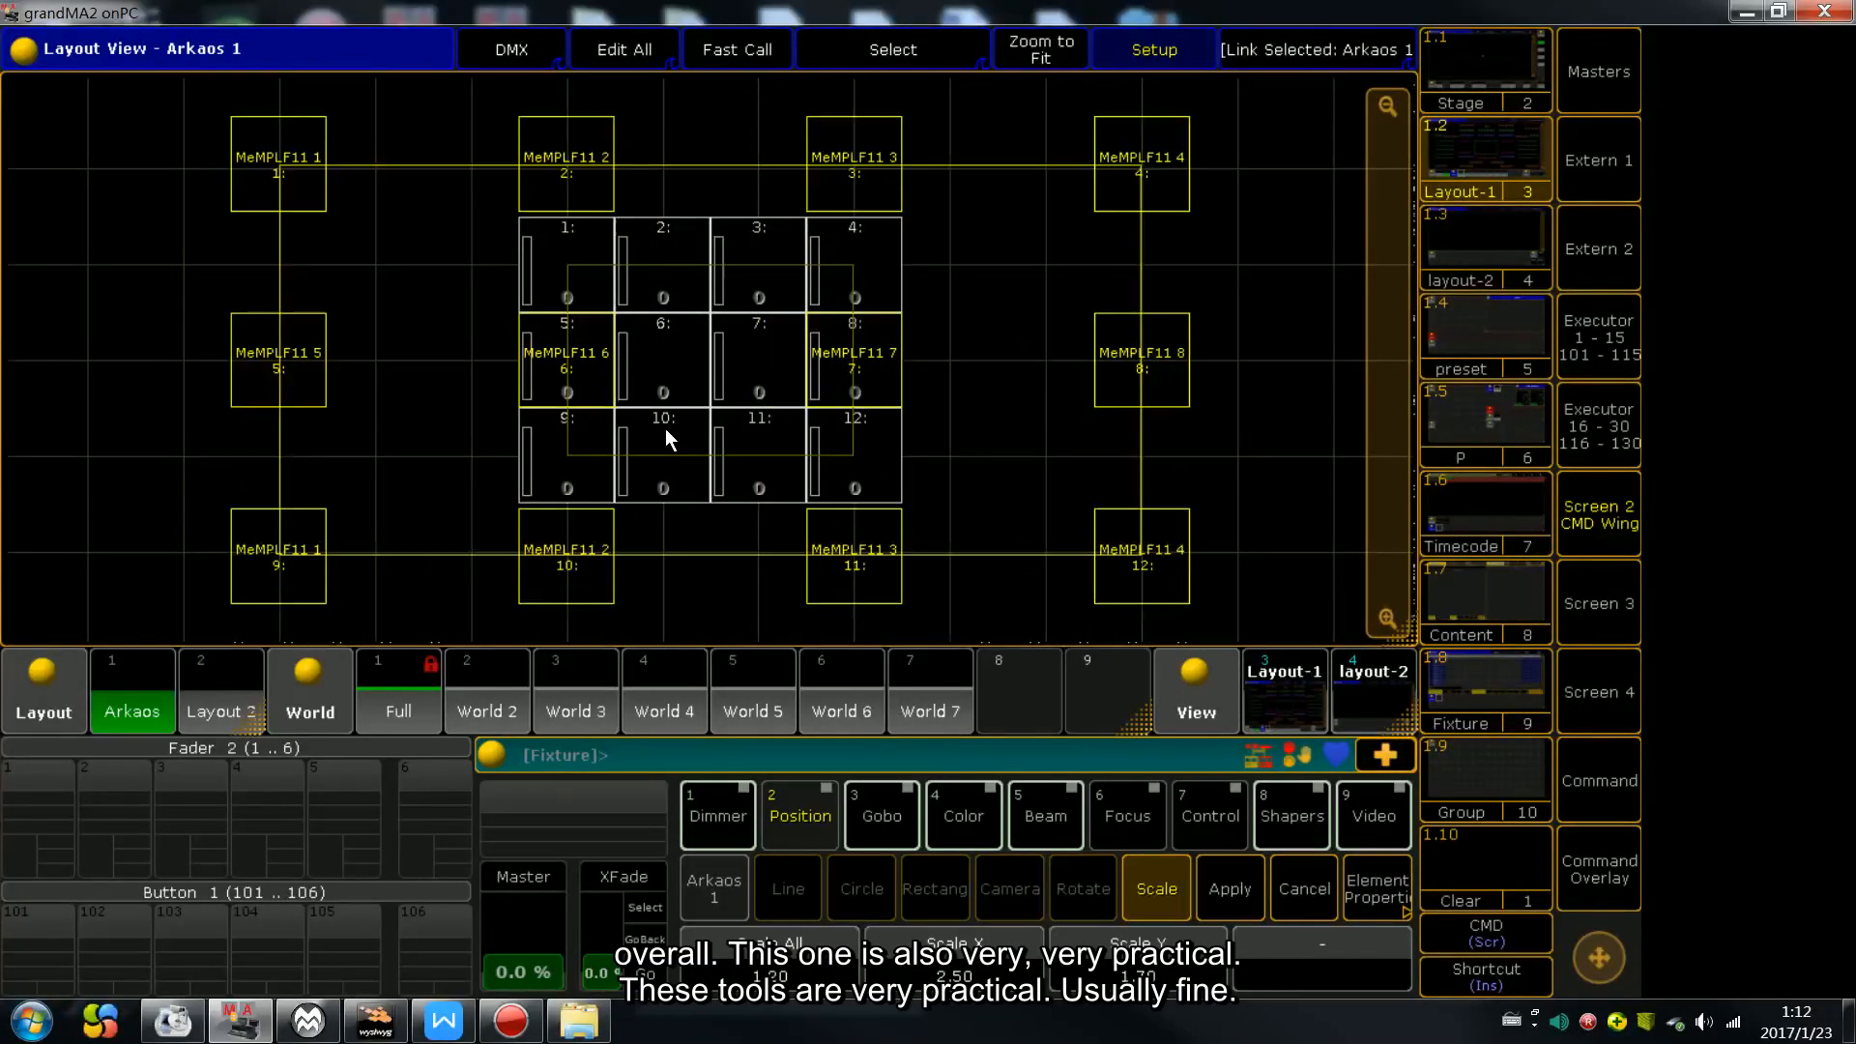
click(1207, 866)
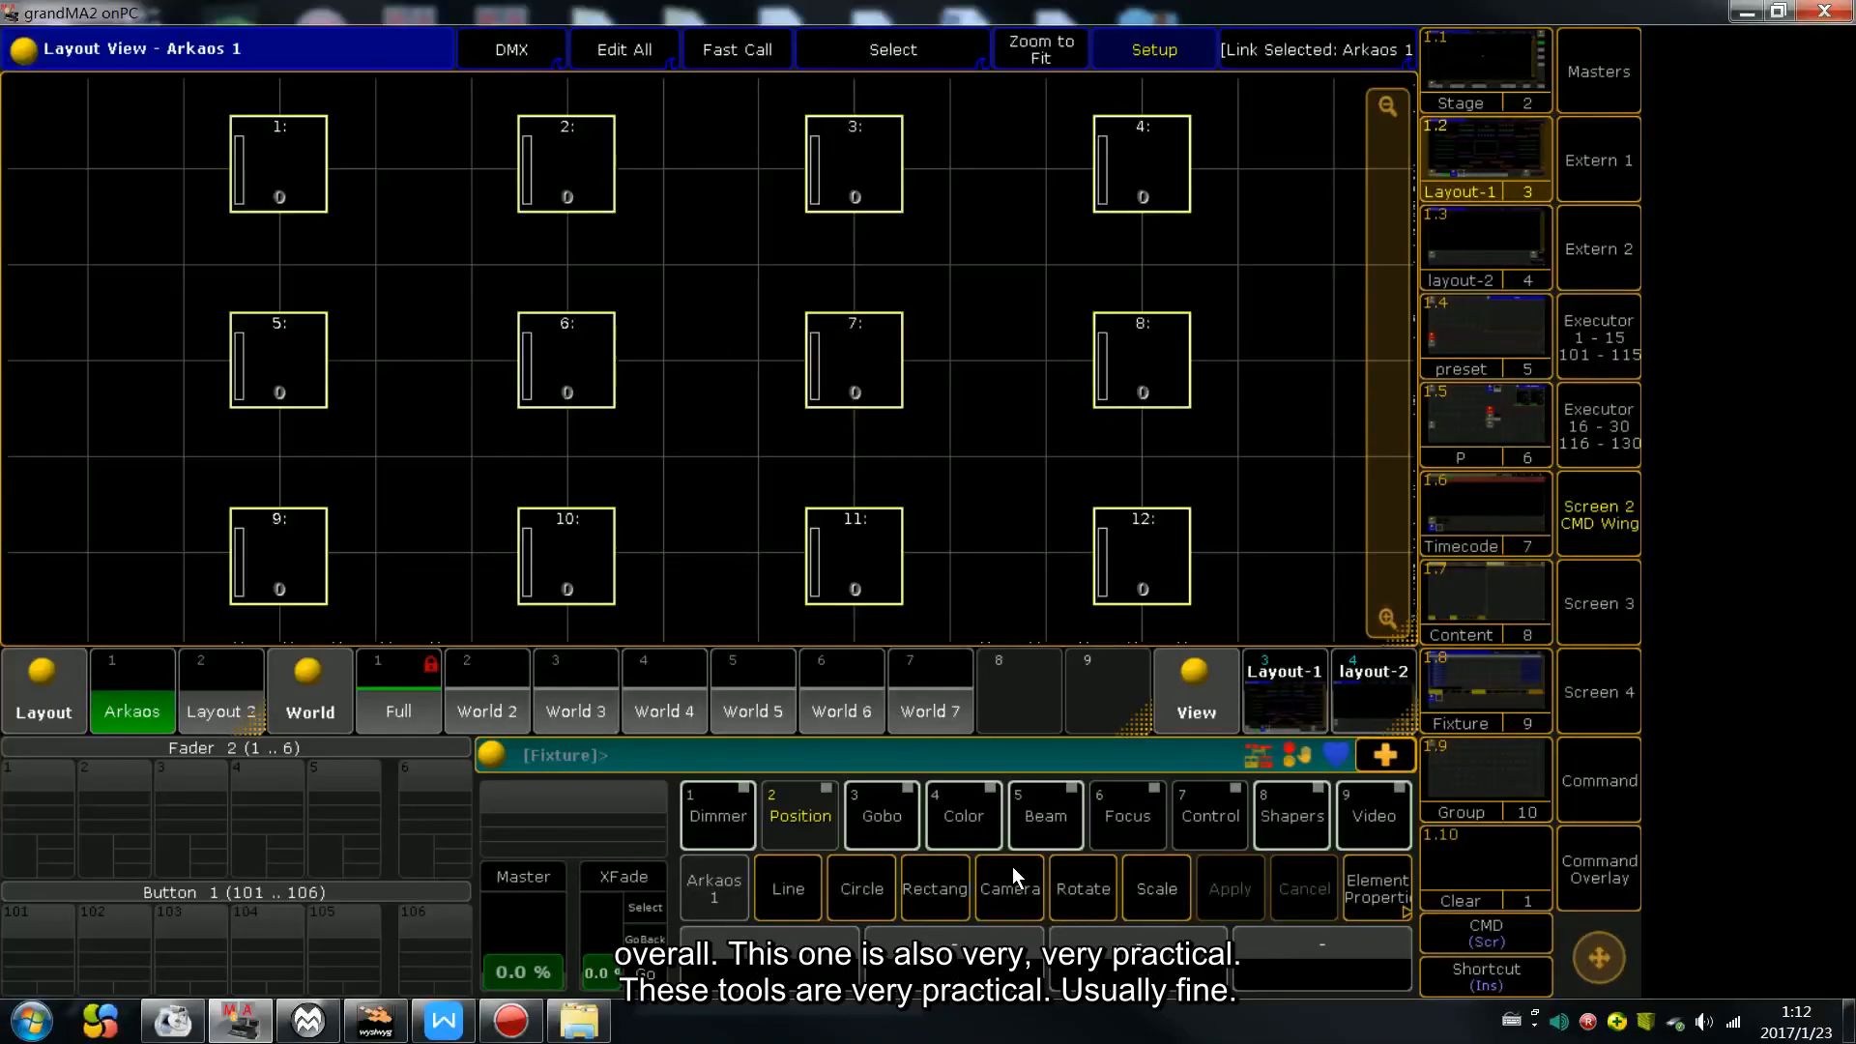
click(1154, 51)
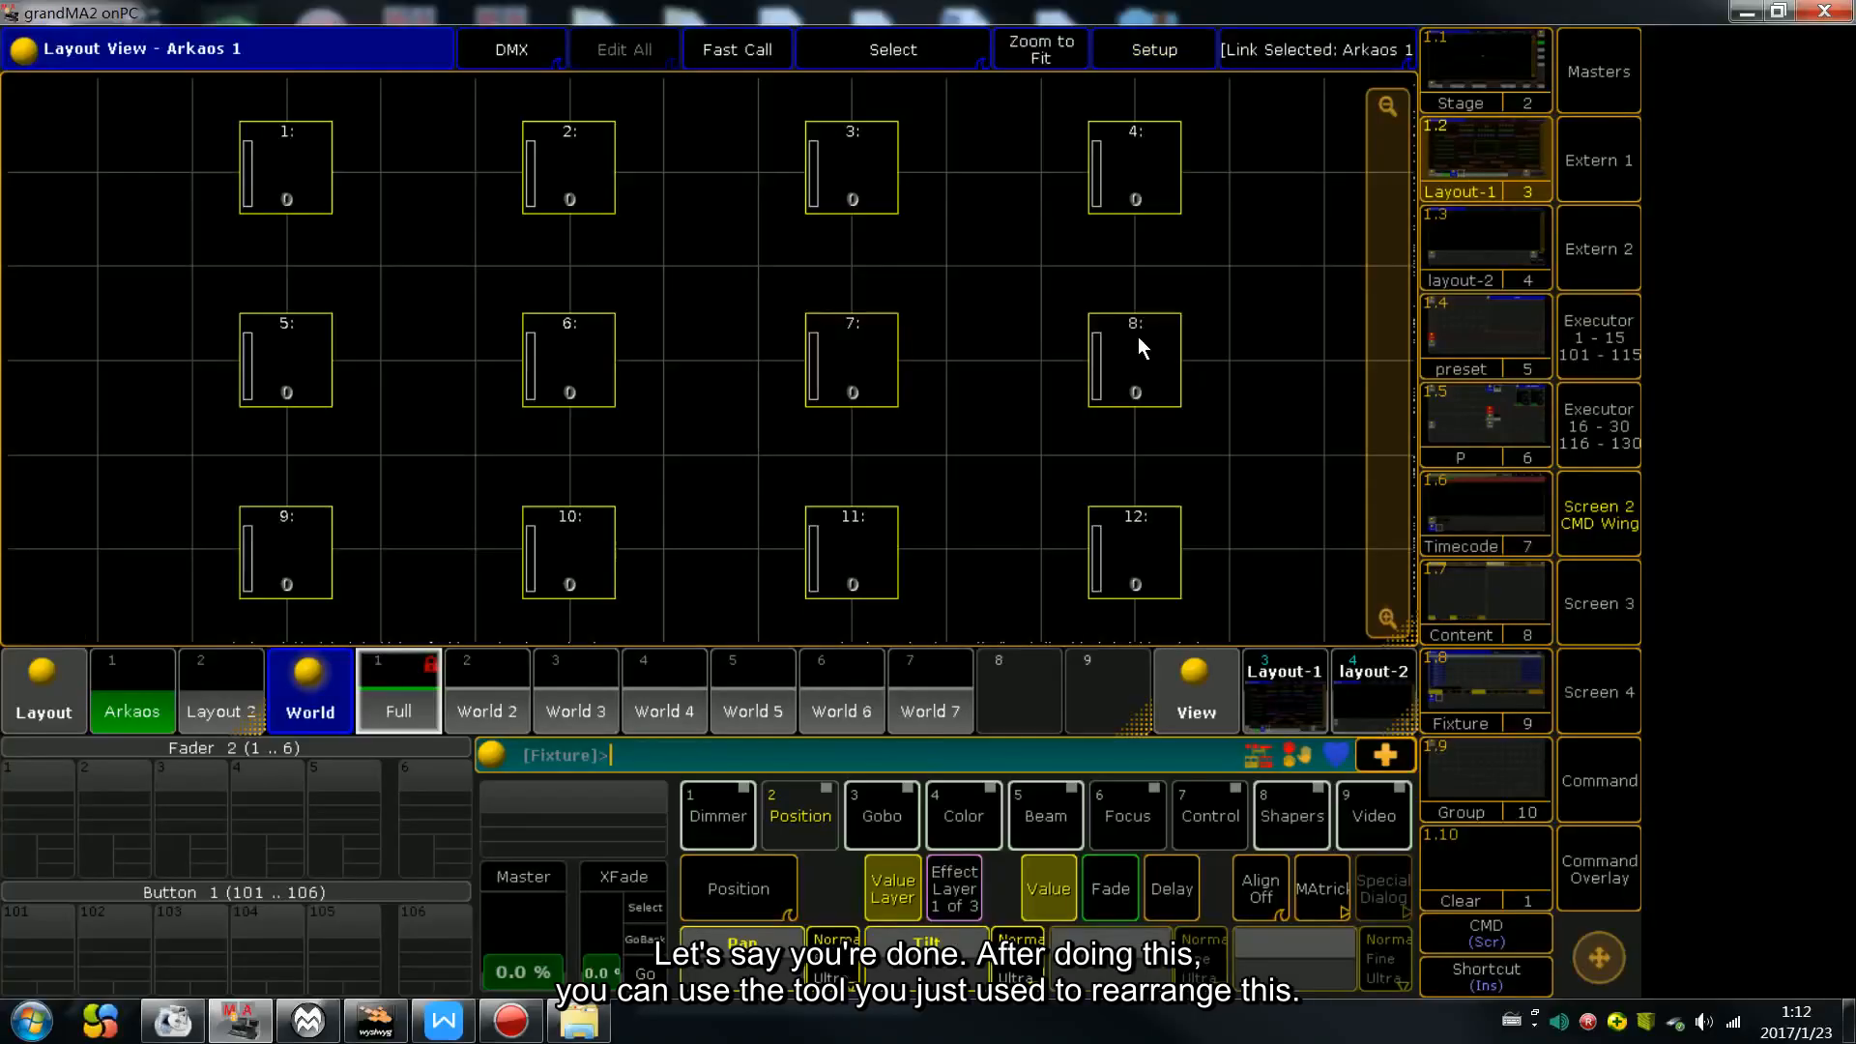
Show Layout 2 once more and switch back to the rearranged Arkaos layout
click(221, 701)
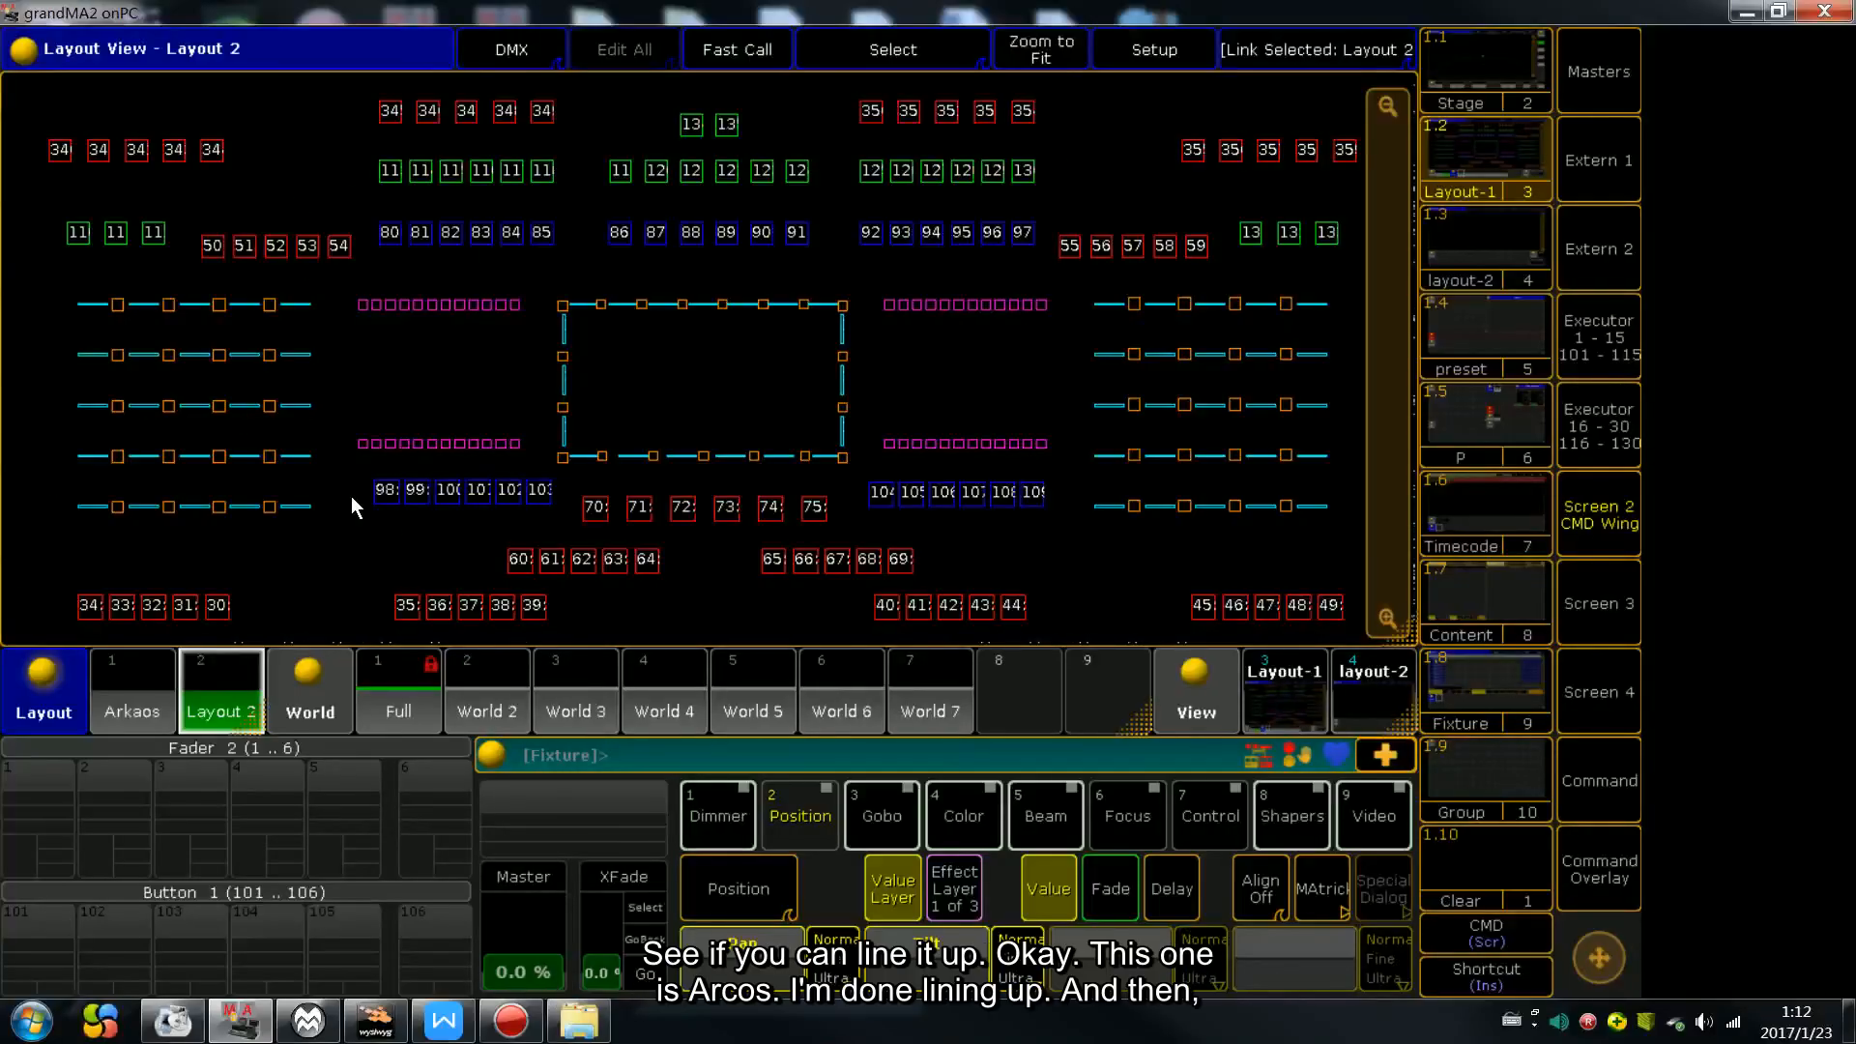
click(101, 720)
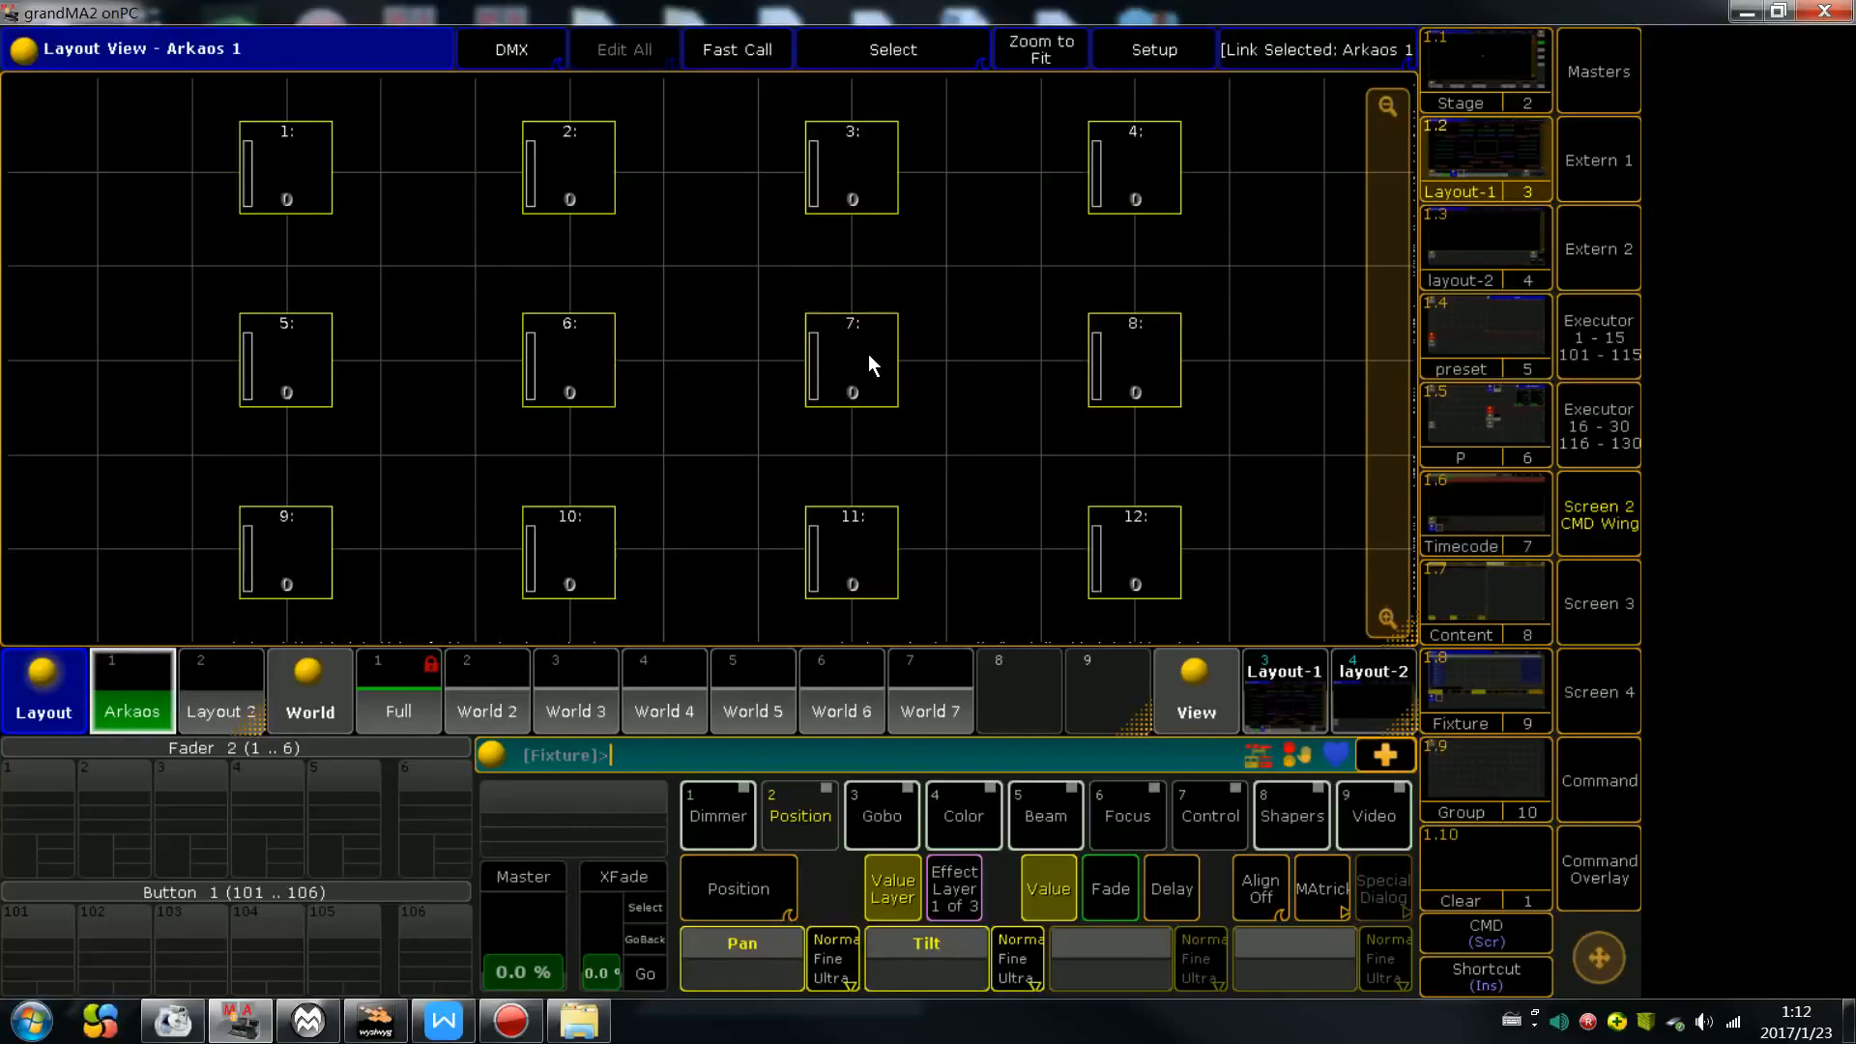
In the Arkaos layout setup, look through the arrange tools and Size options, and set the twelve fixtures' border color to green, 0 255 2
click(1153, 50)
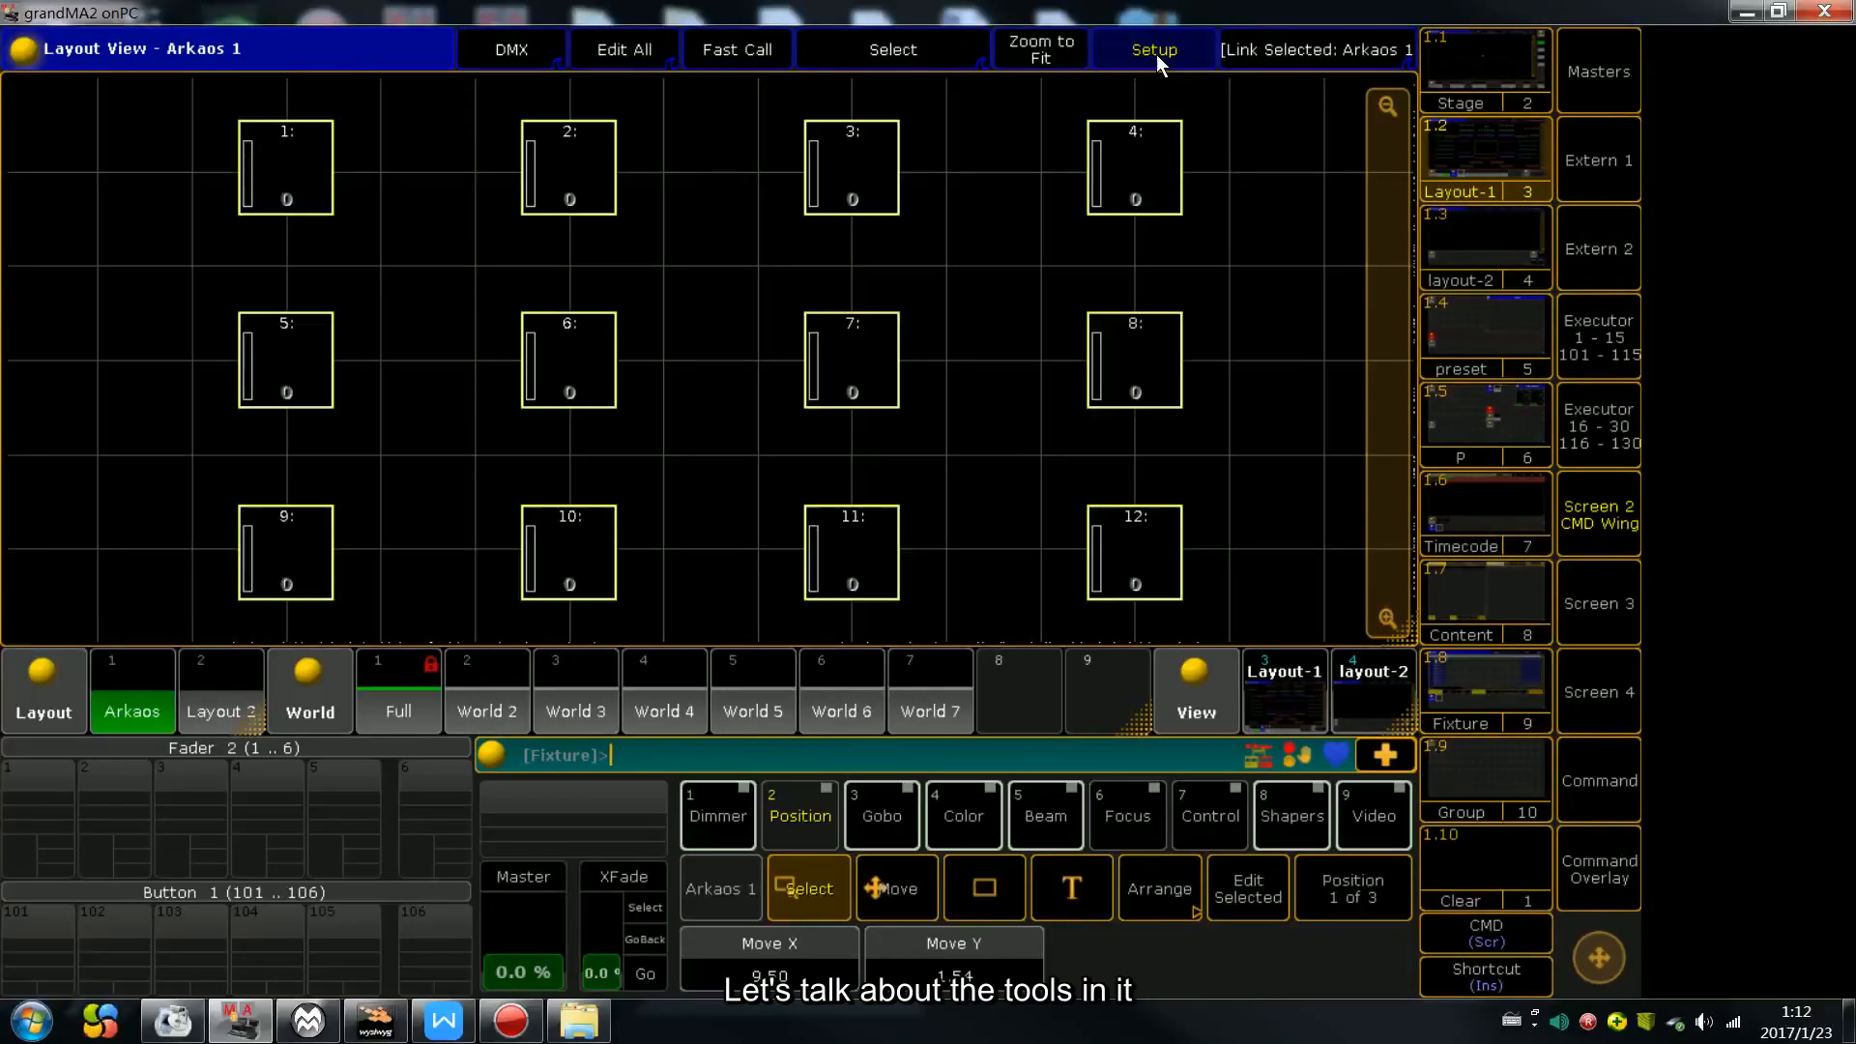
click(1189, 883)
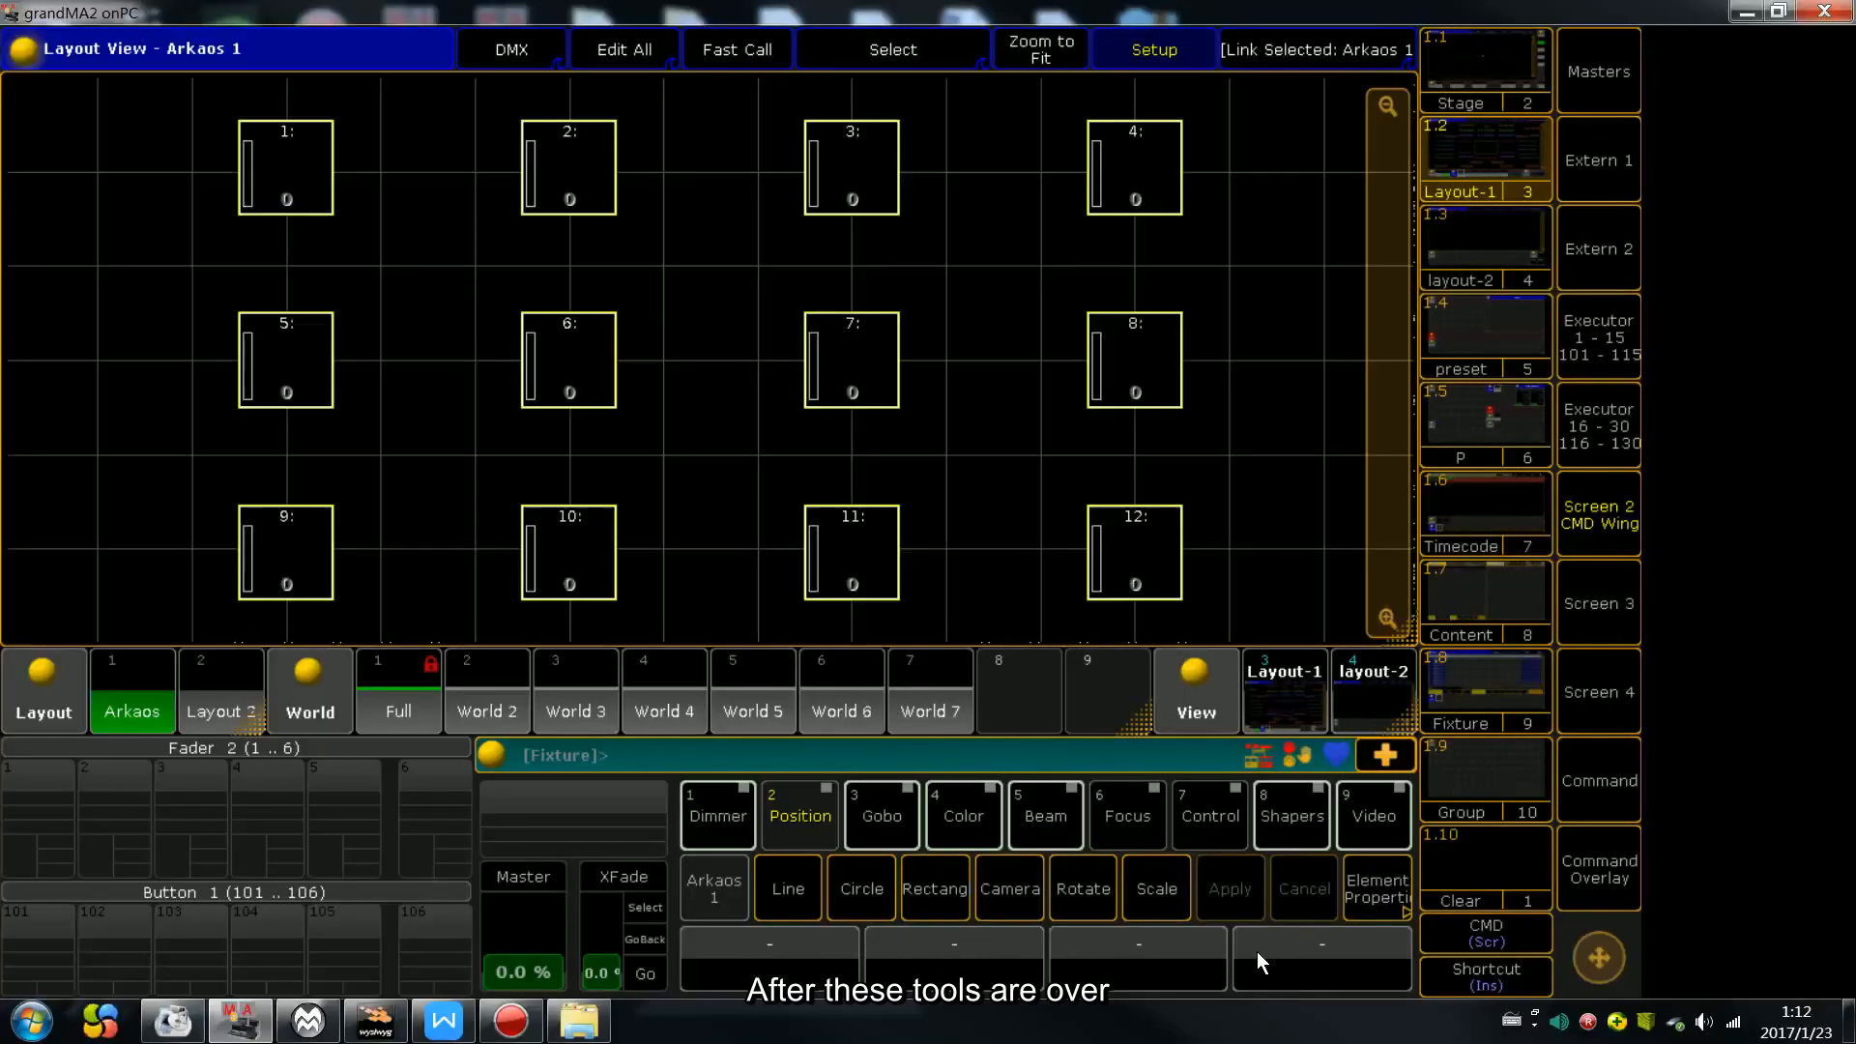
click(1361, 897)
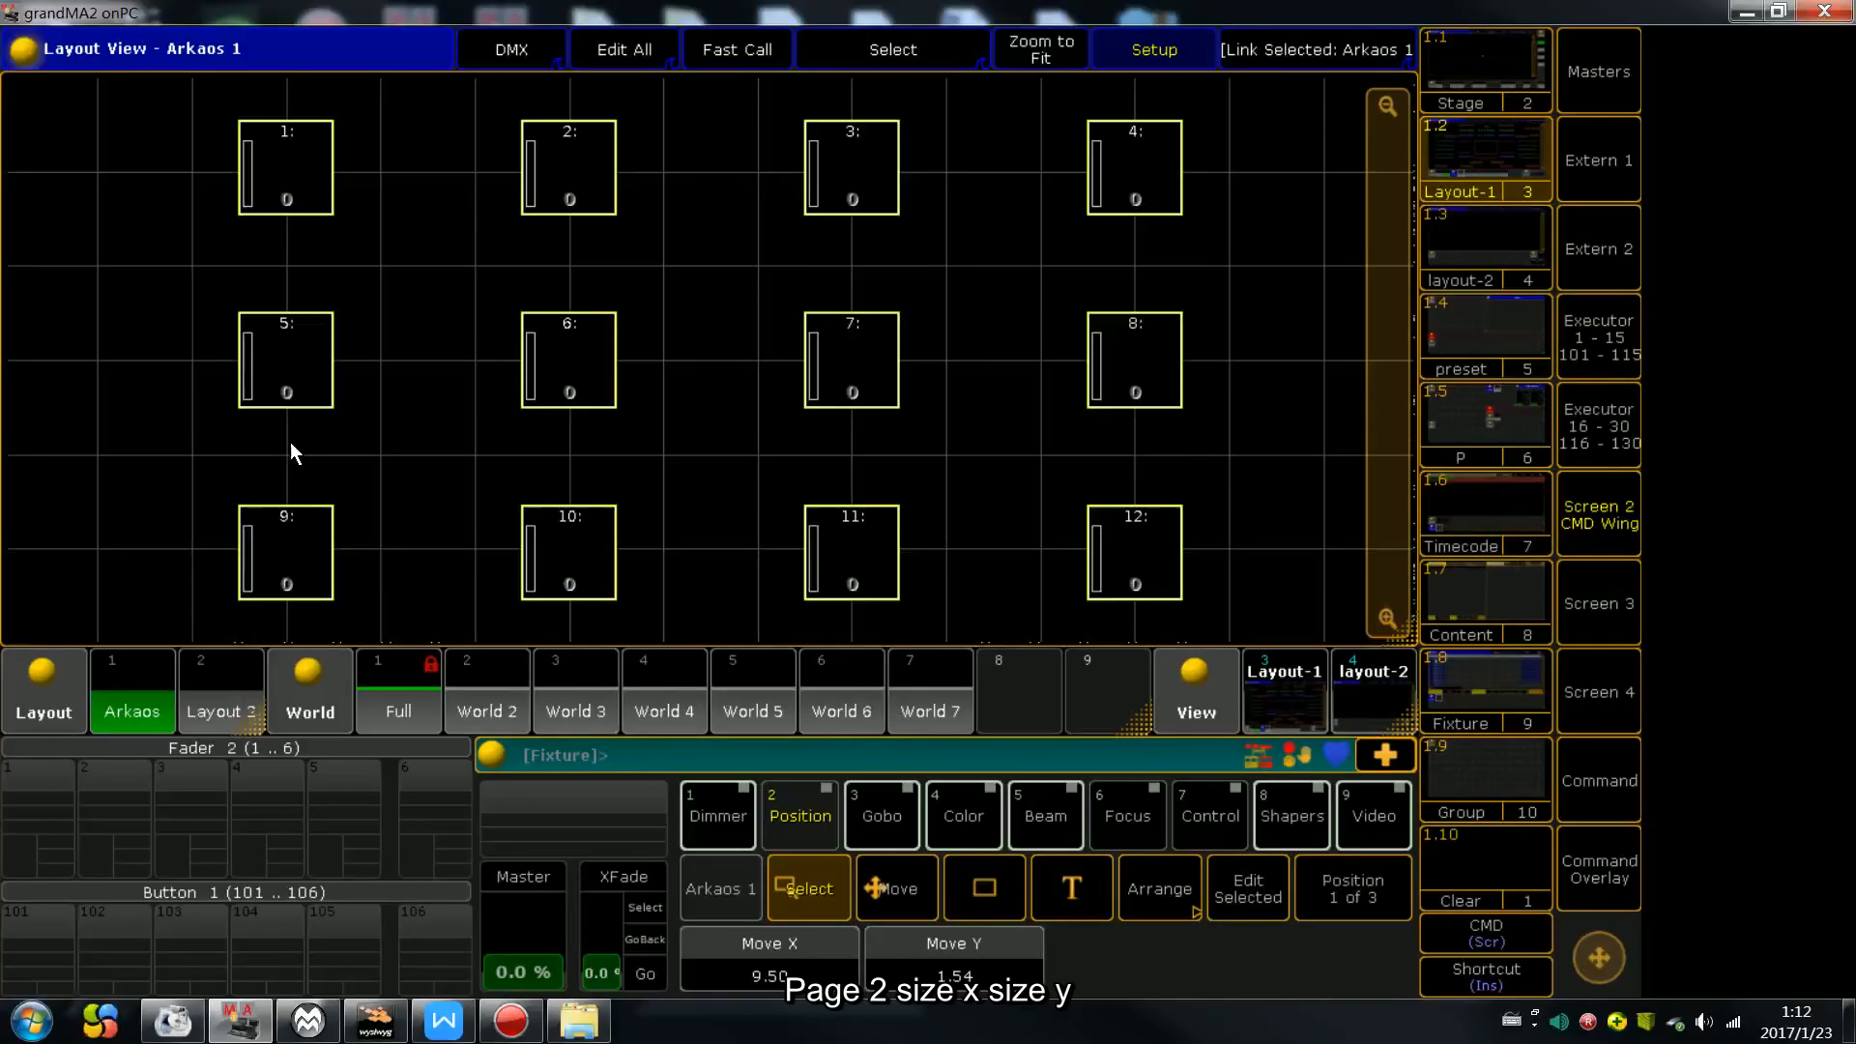
click(1378, 874)
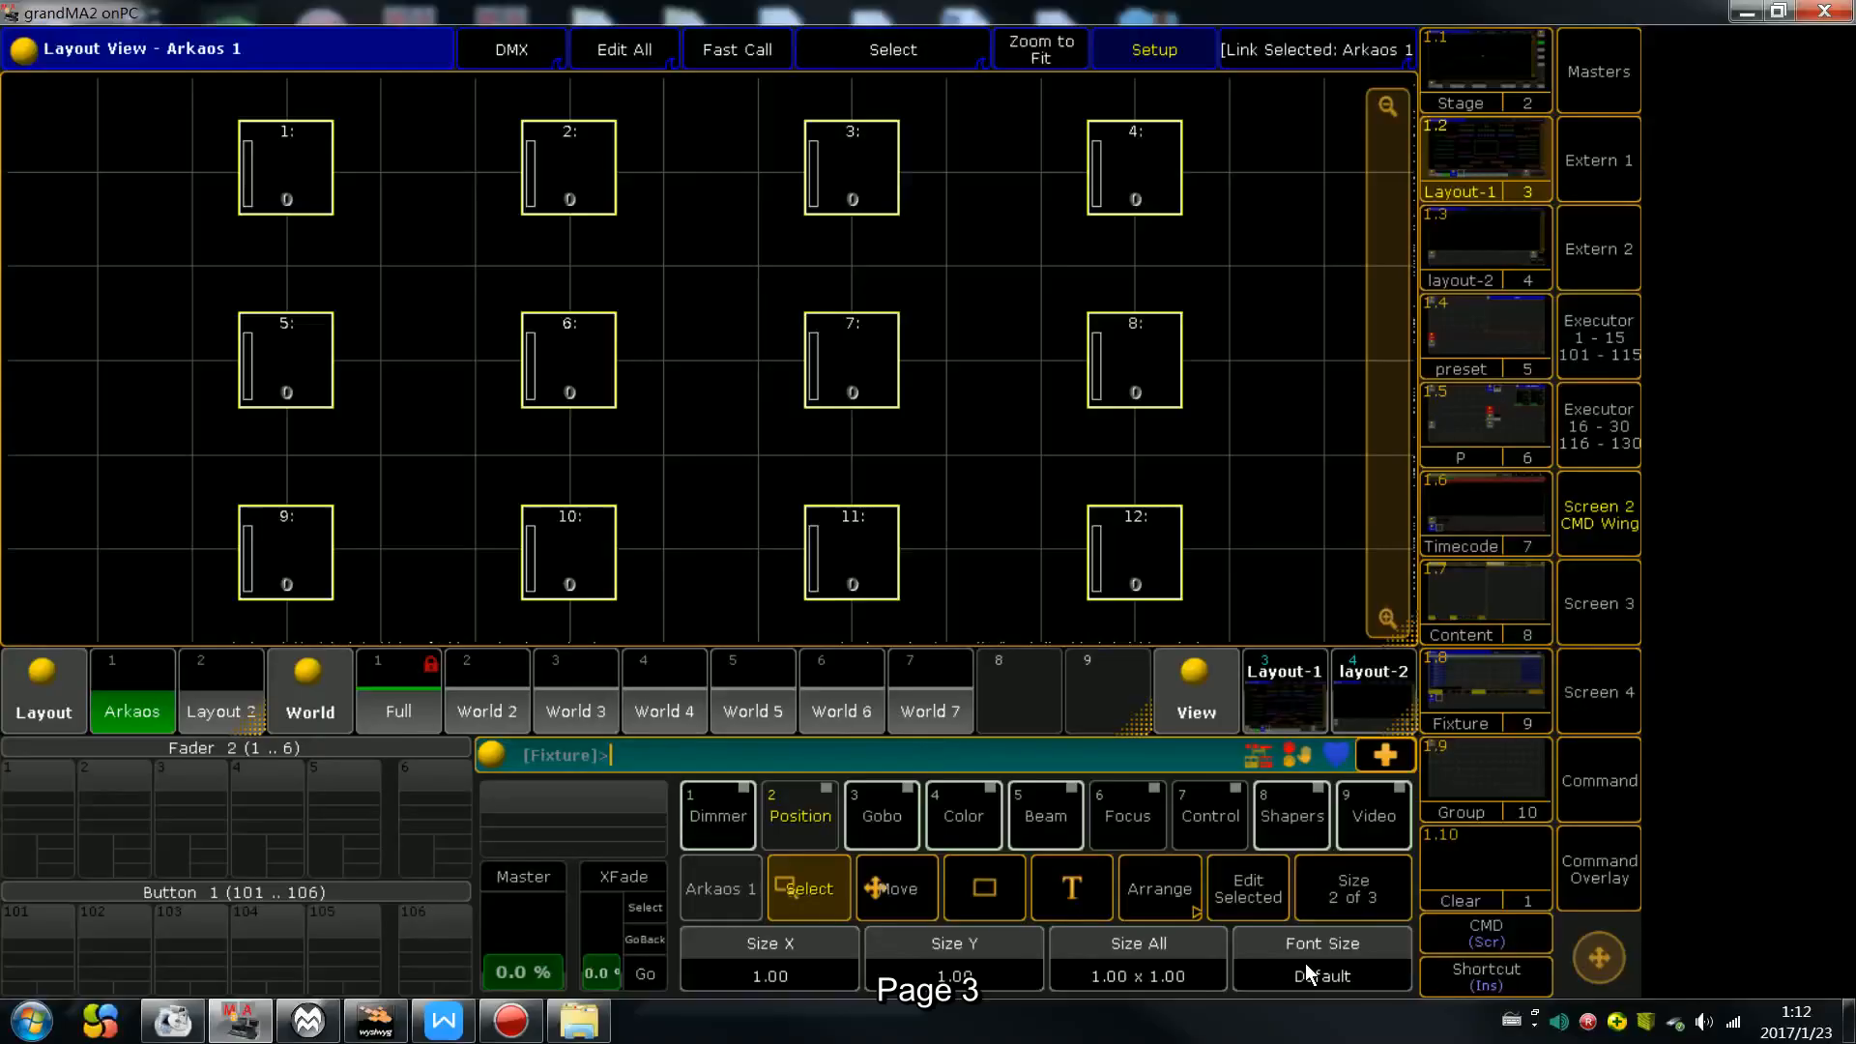
click(1348, 886)
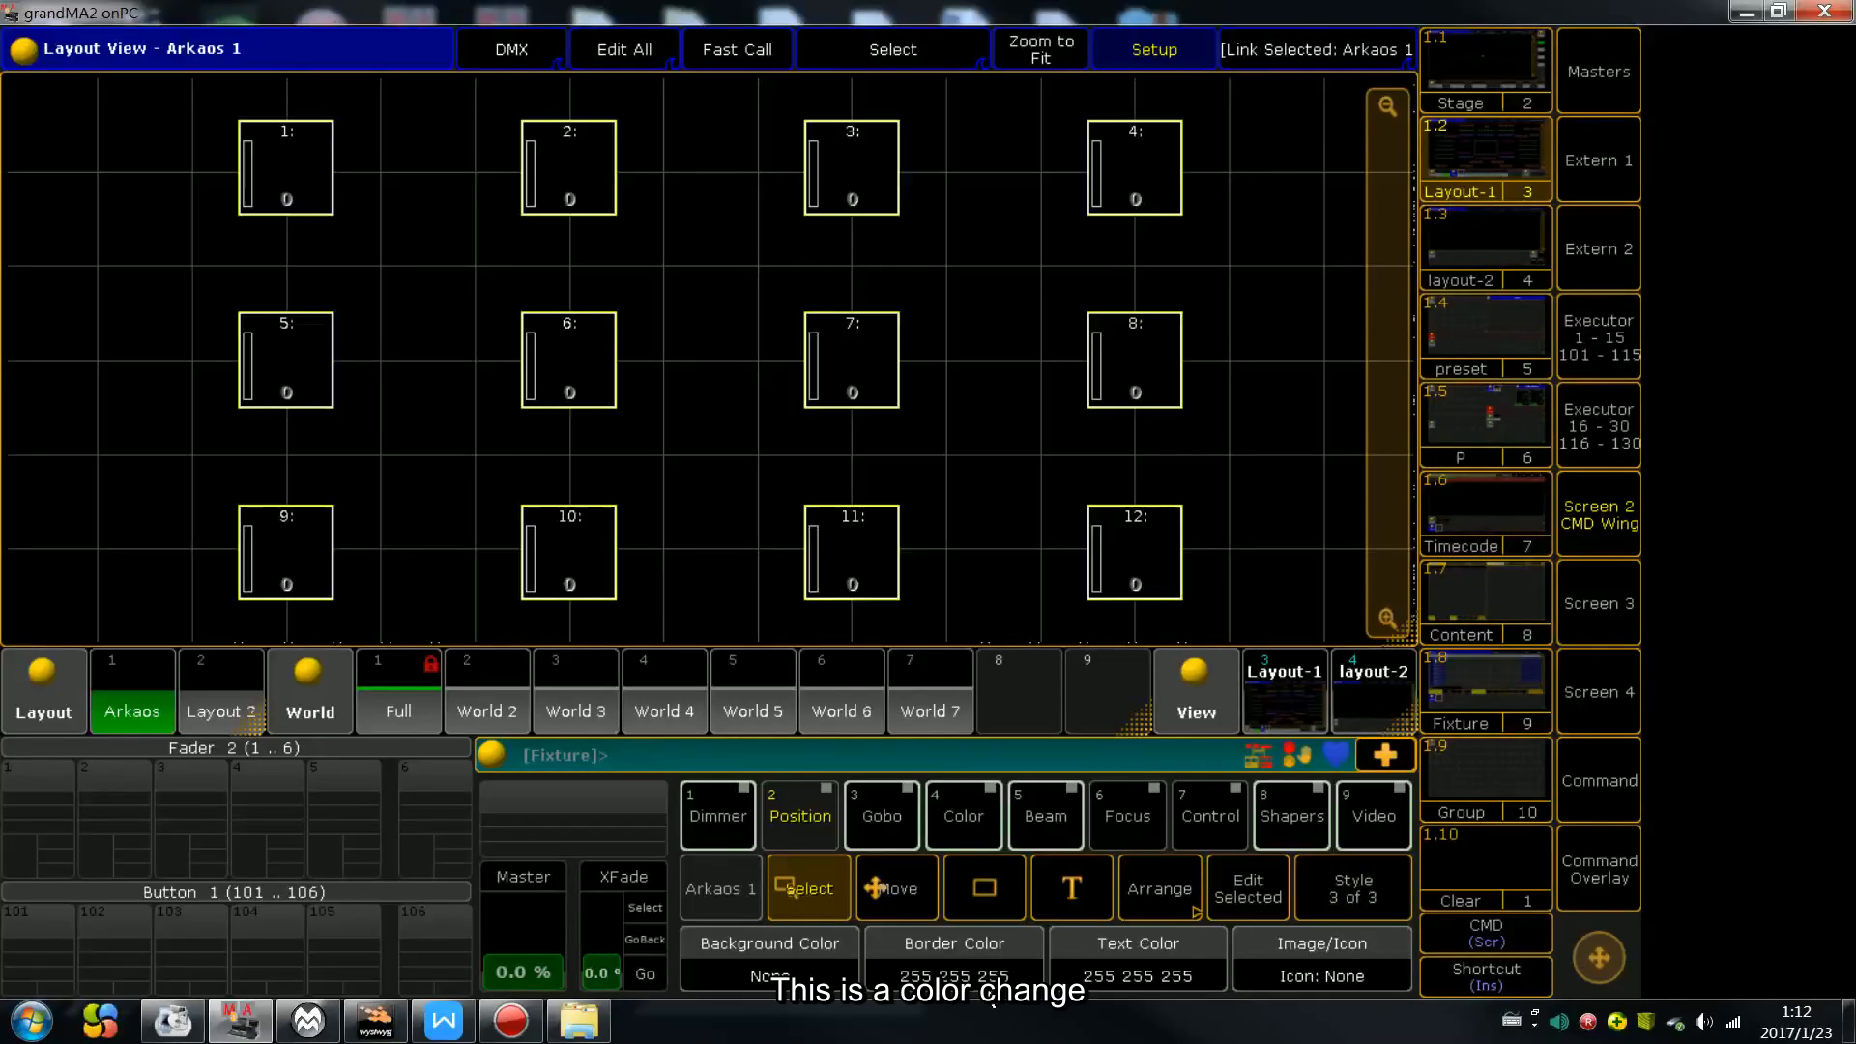
click(976, 960)
click(843, 351)
drag(843, 351, 641, 330)
click(1027, 725)
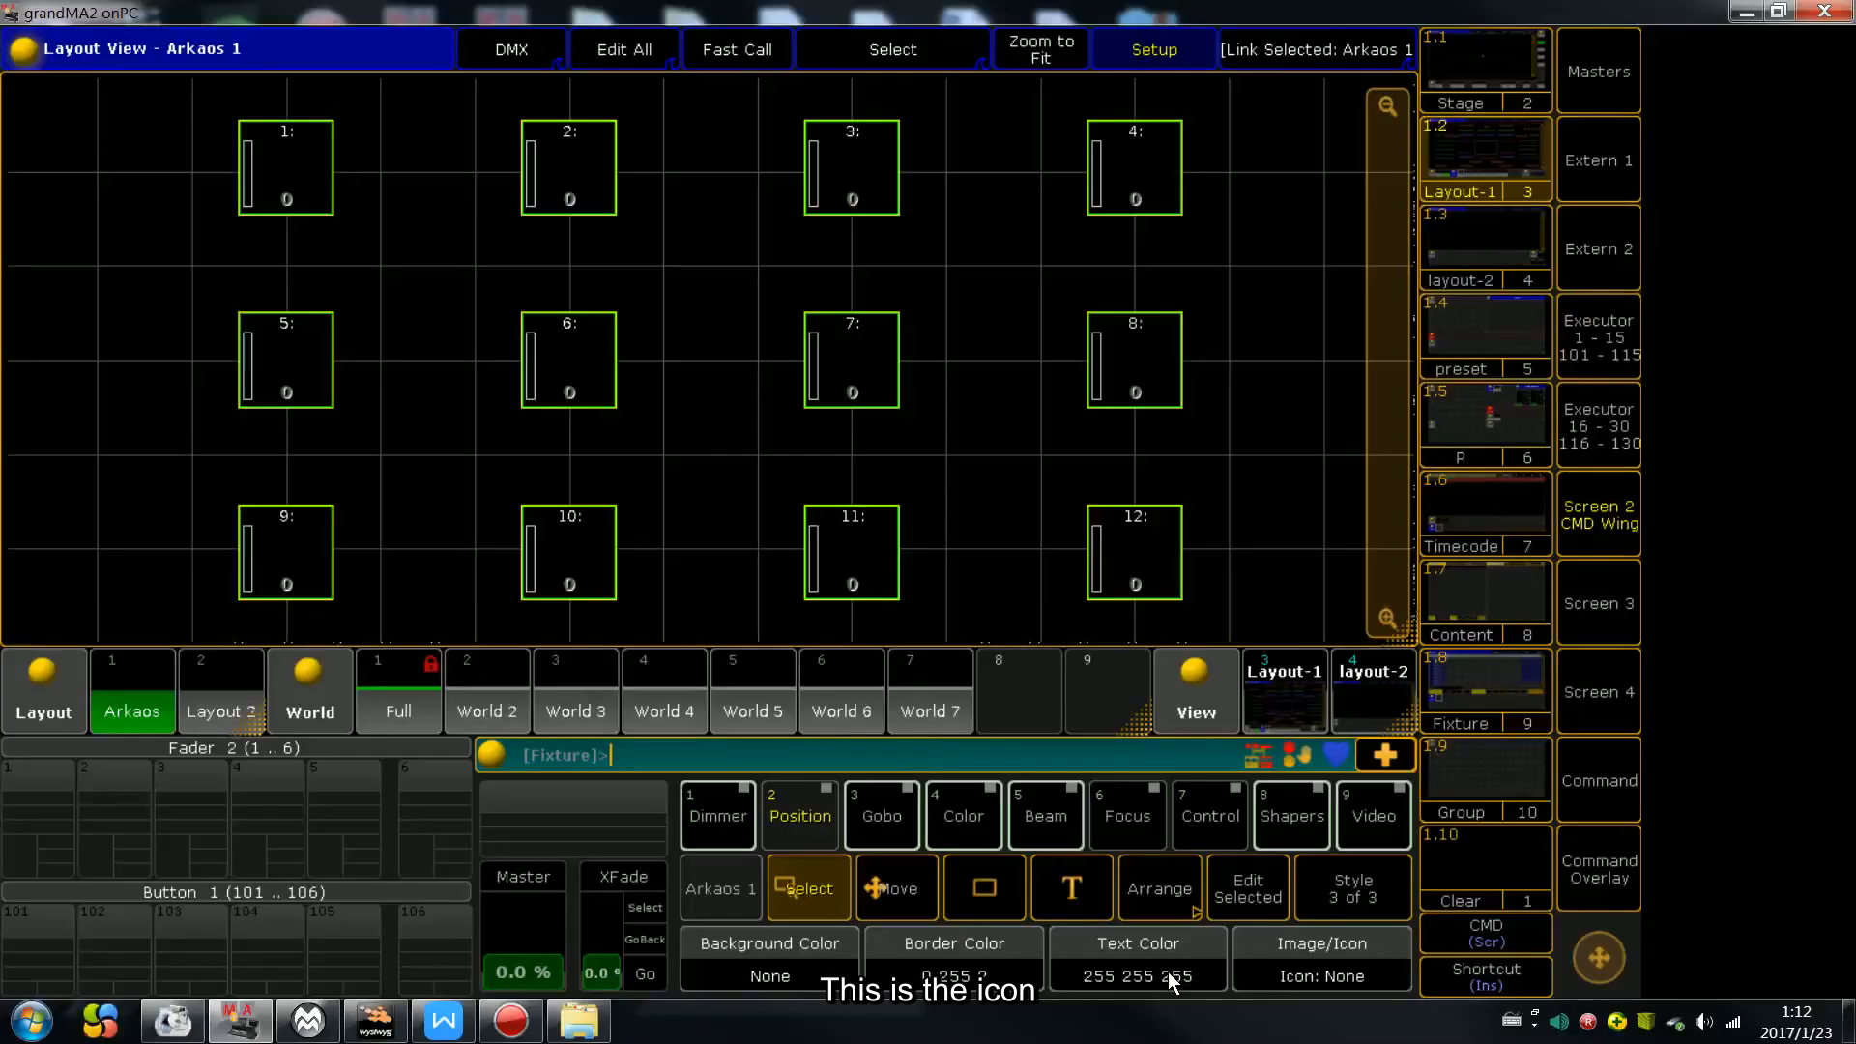
Give the twelve fixtures the Headmover icon
click(1314, 961)
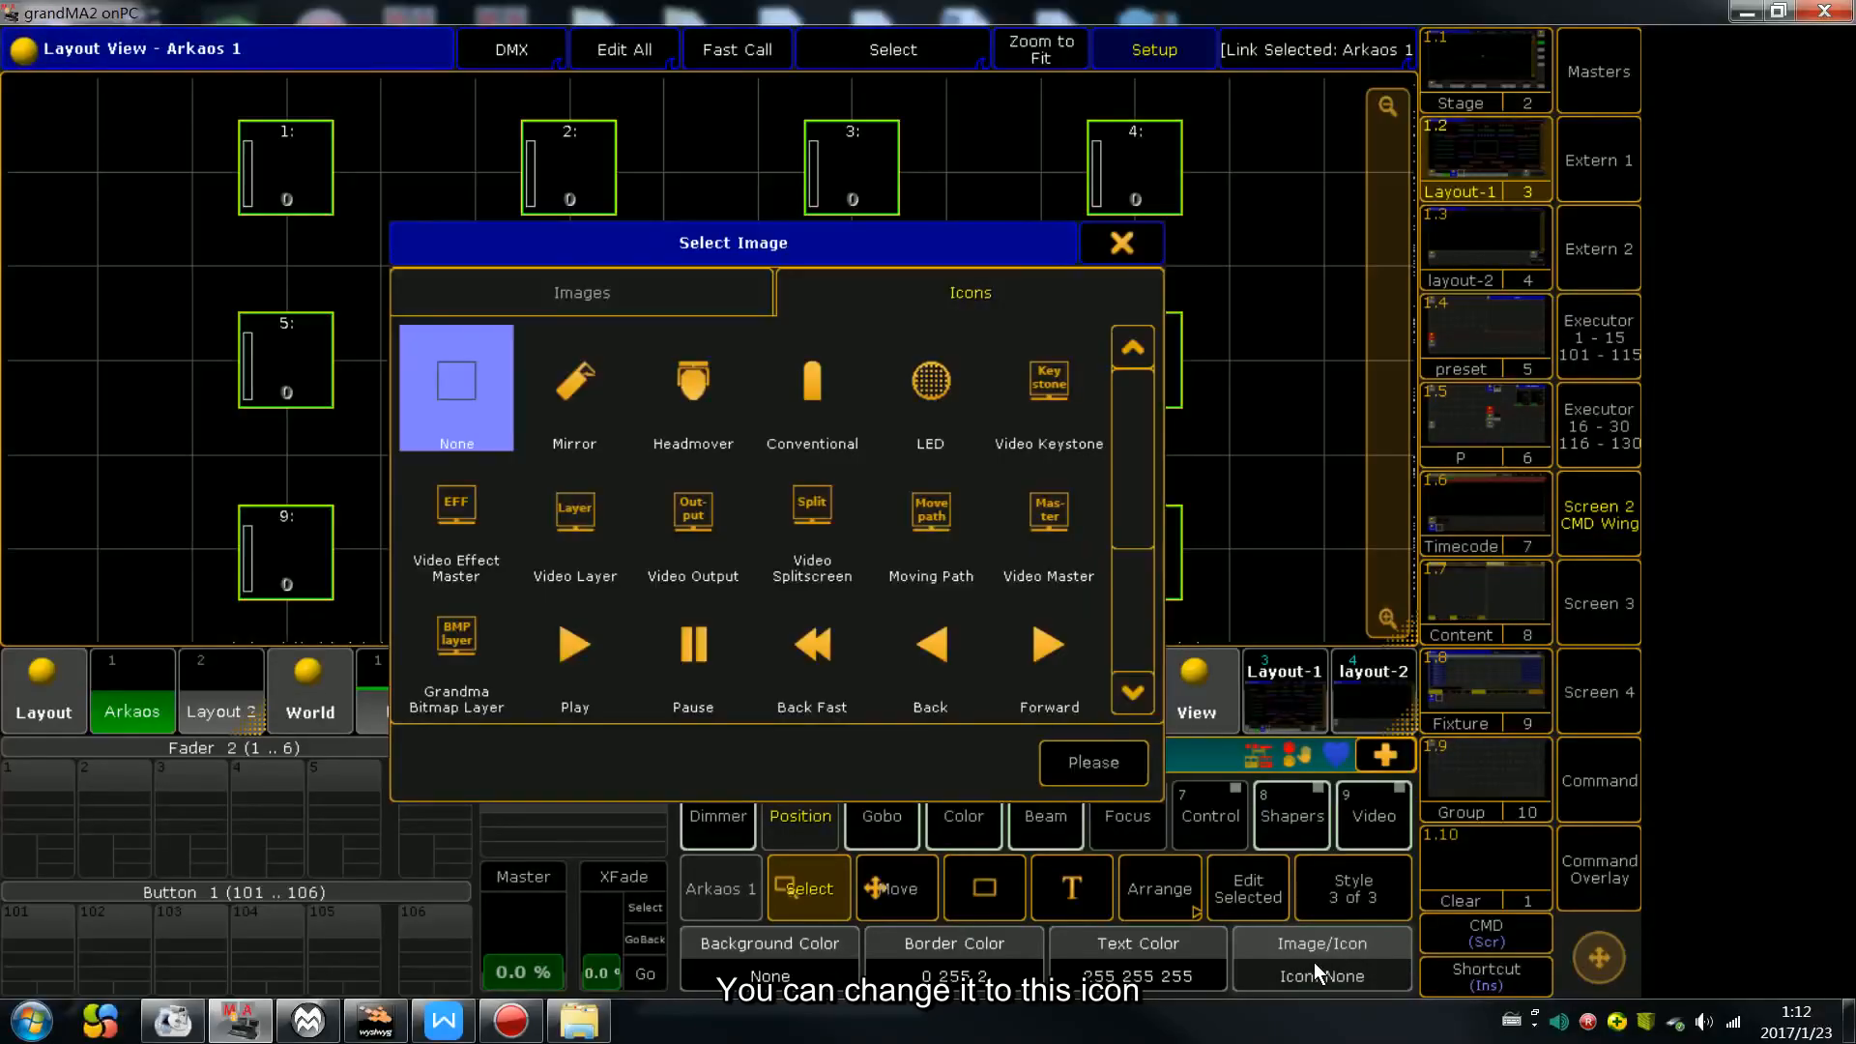
click(682, 391)
click(1049, 751)
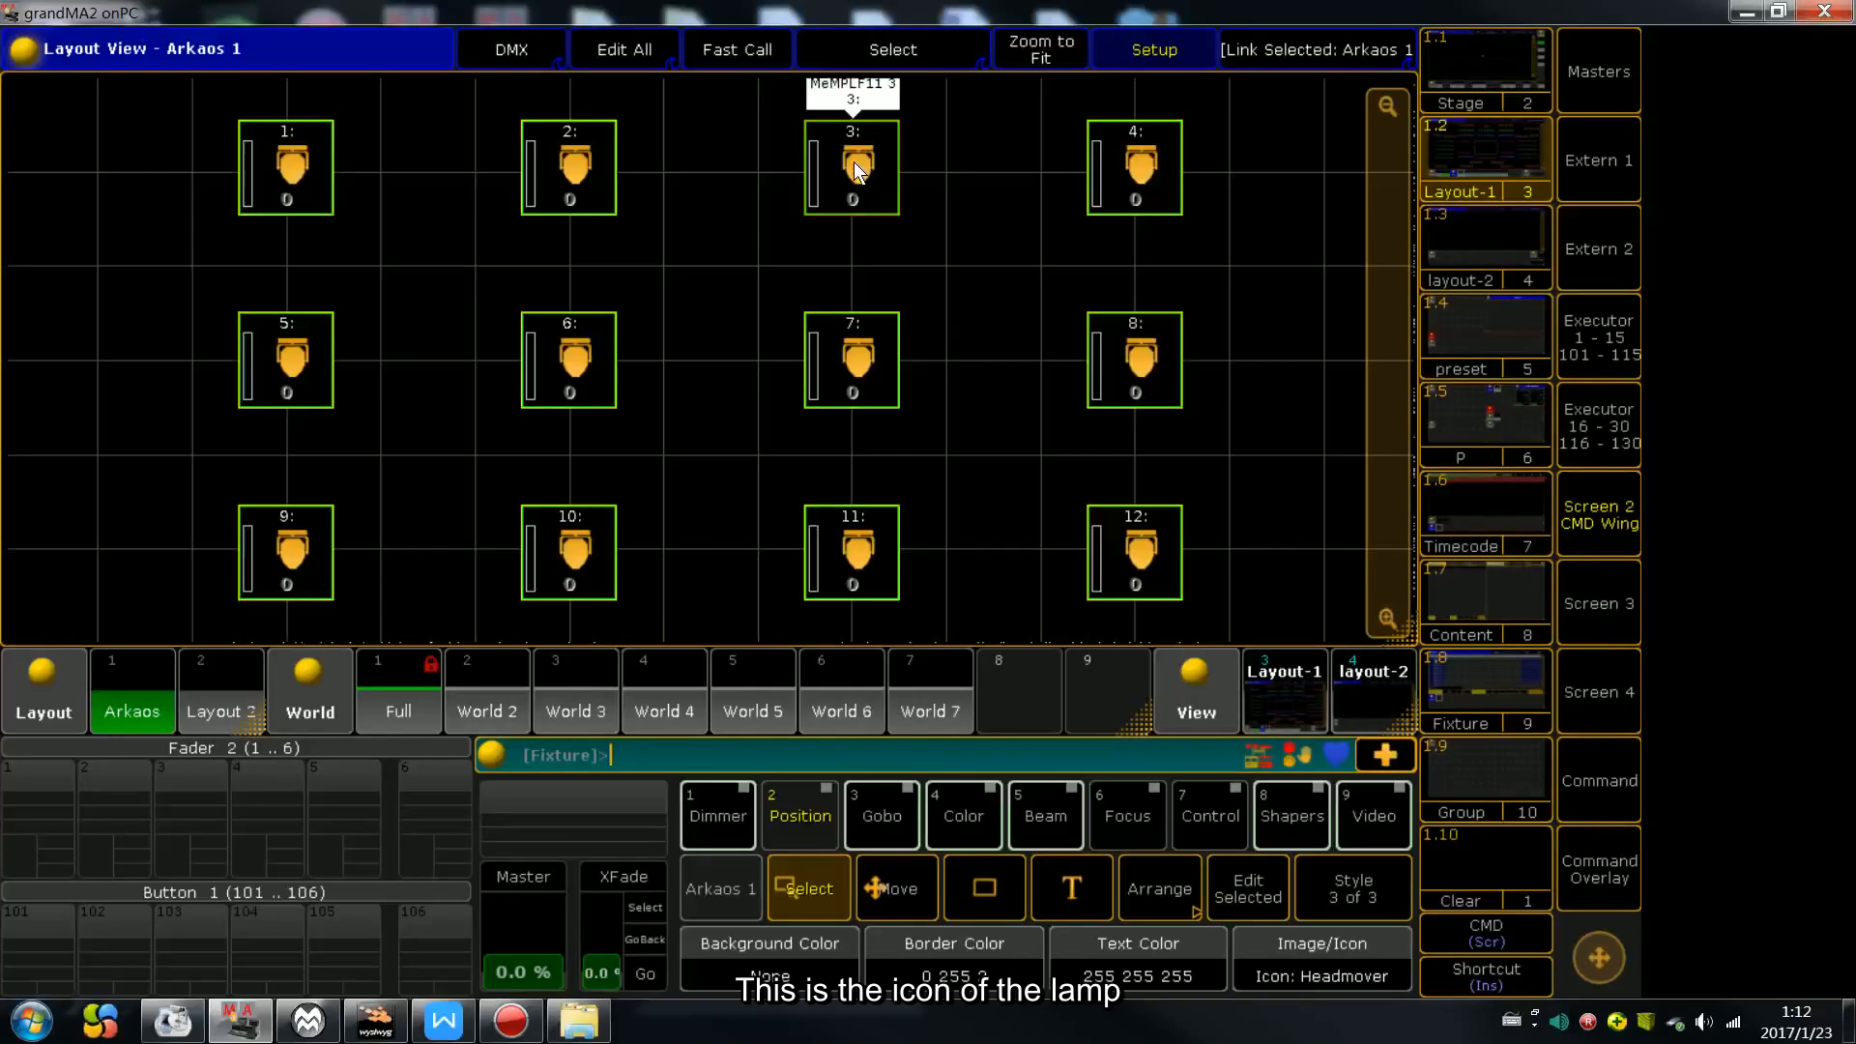
Set the icon of the twelve fixtures to Video Layer and deselect them
click(1326, 963)
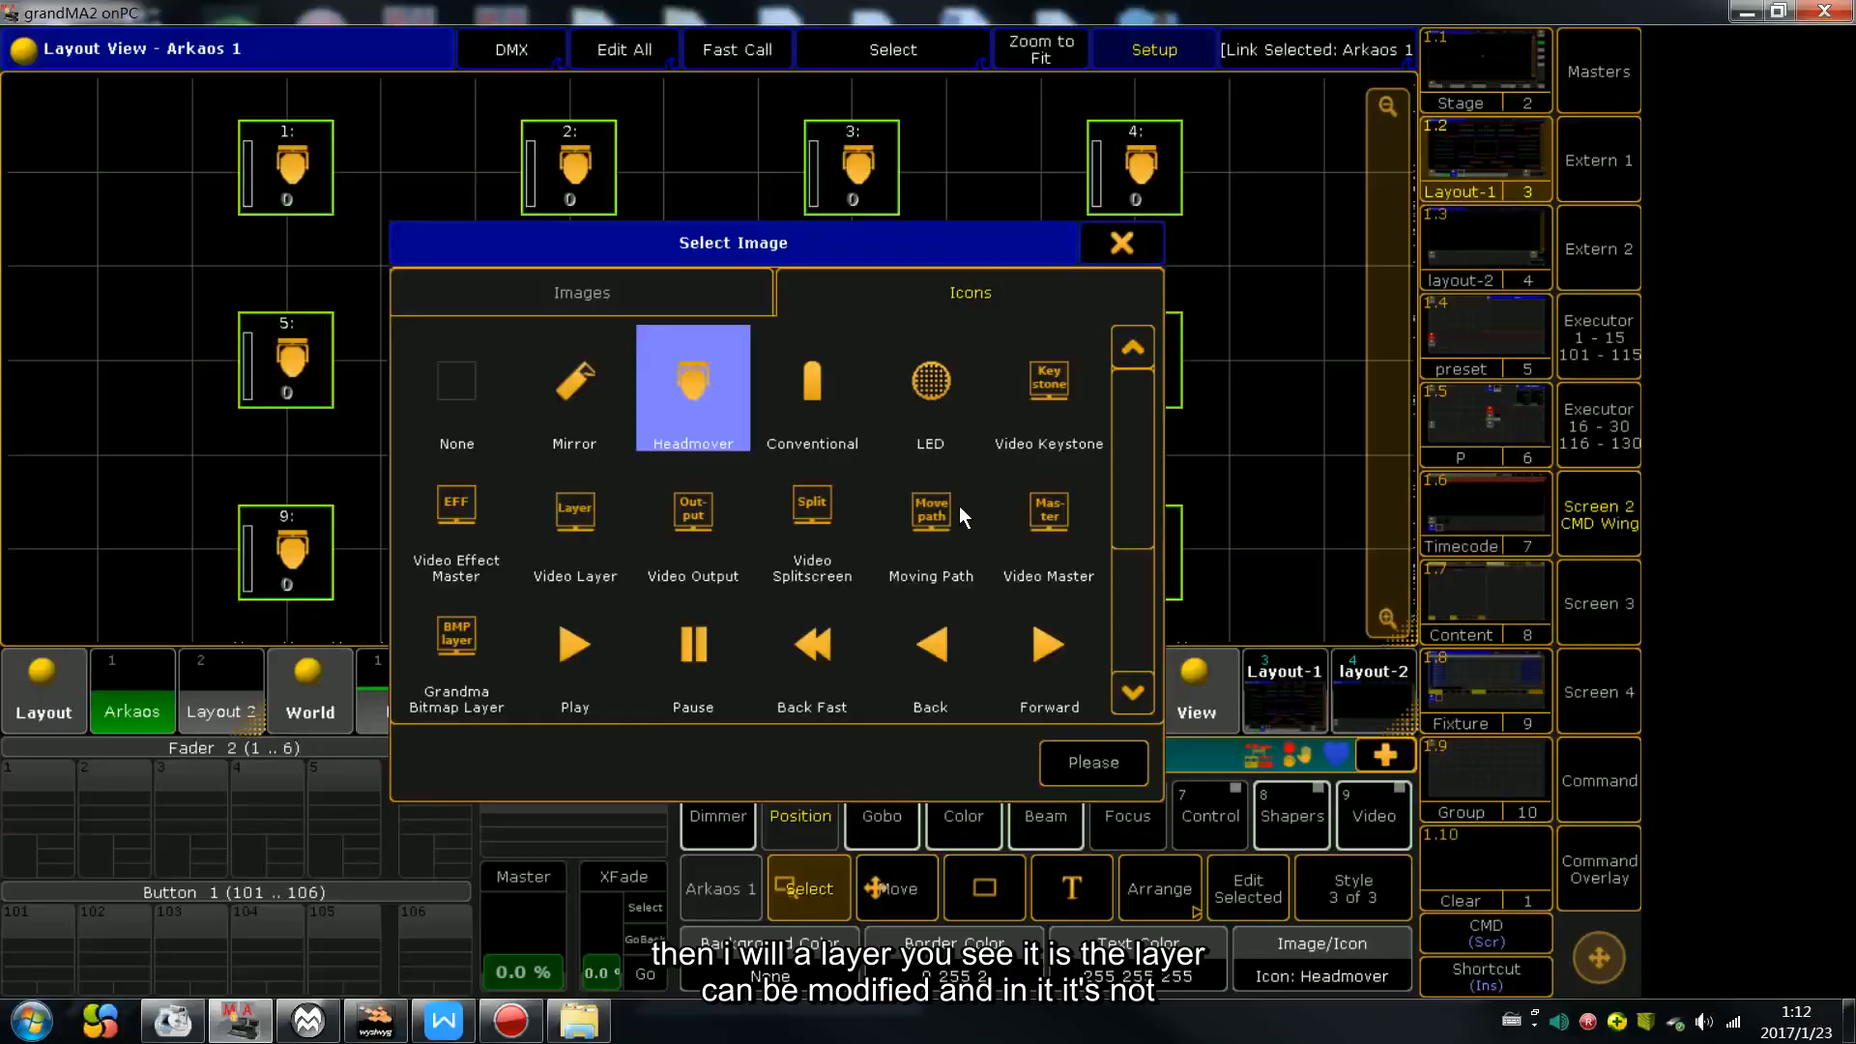
click(618, 508)
click(1070, 762)
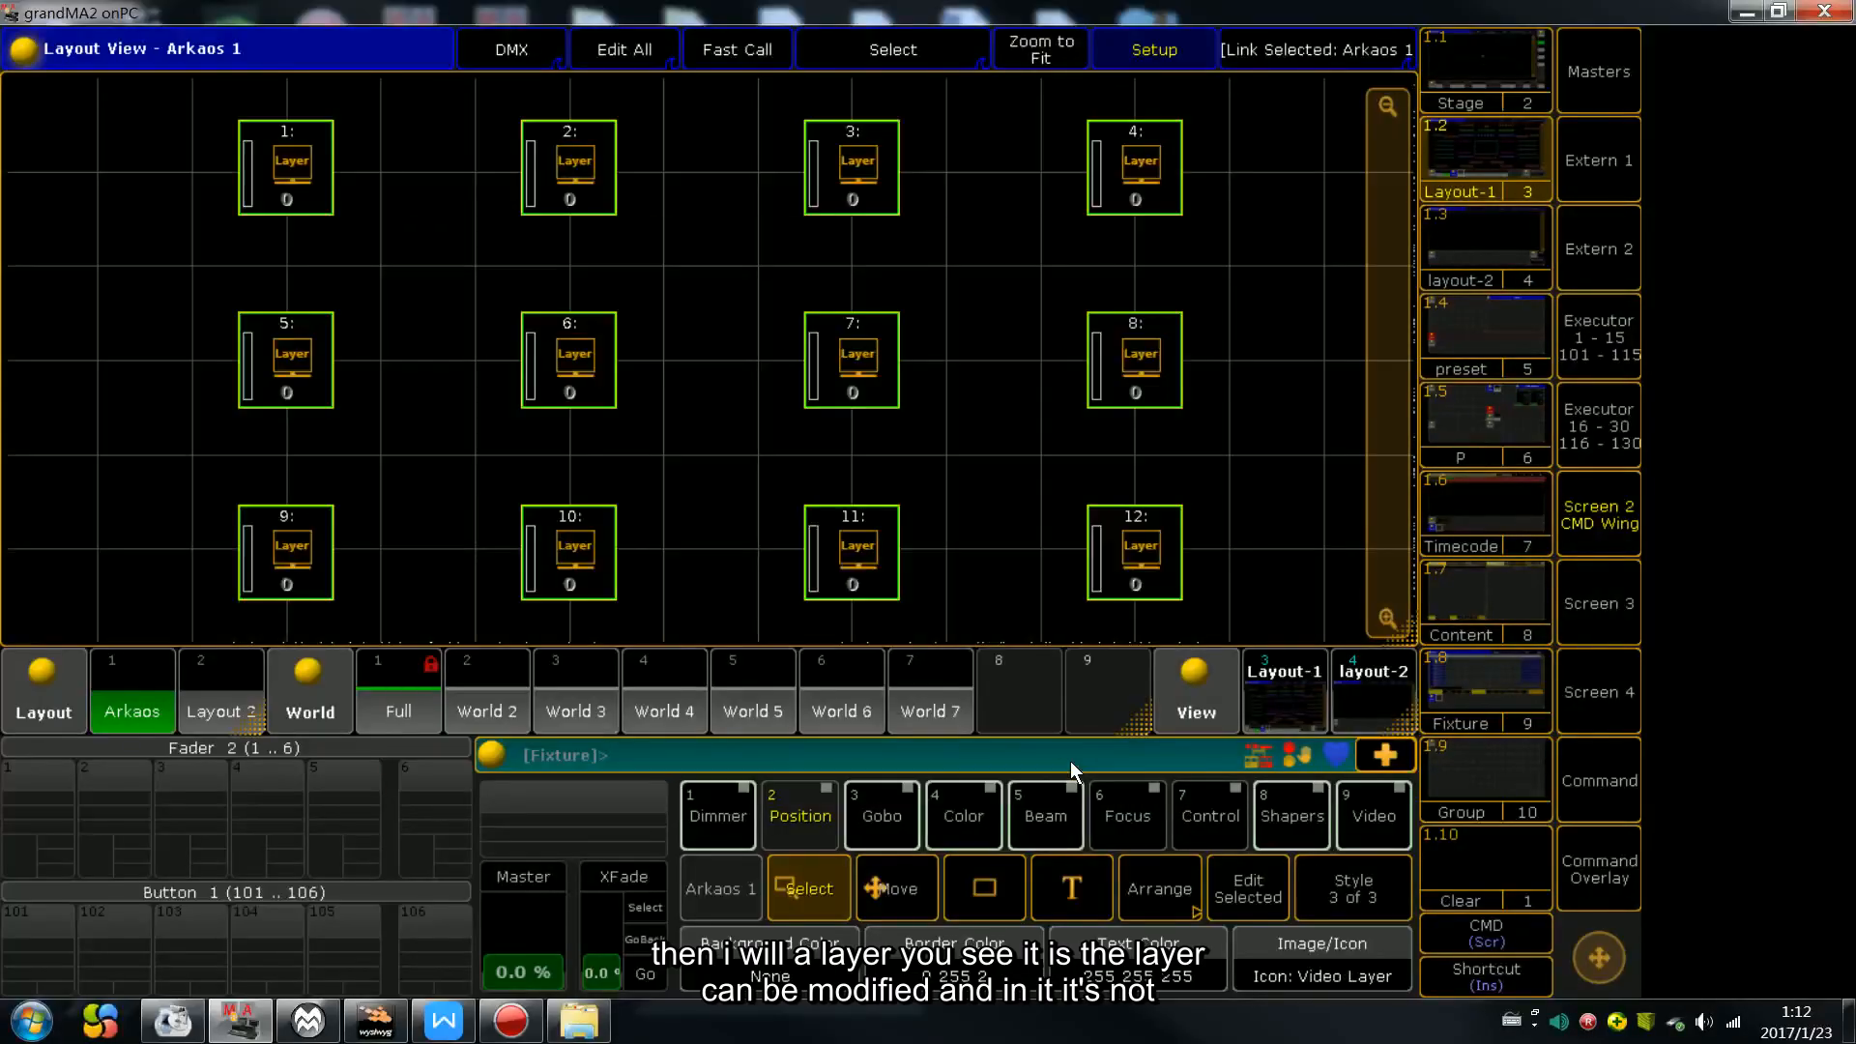
click(986, 427)
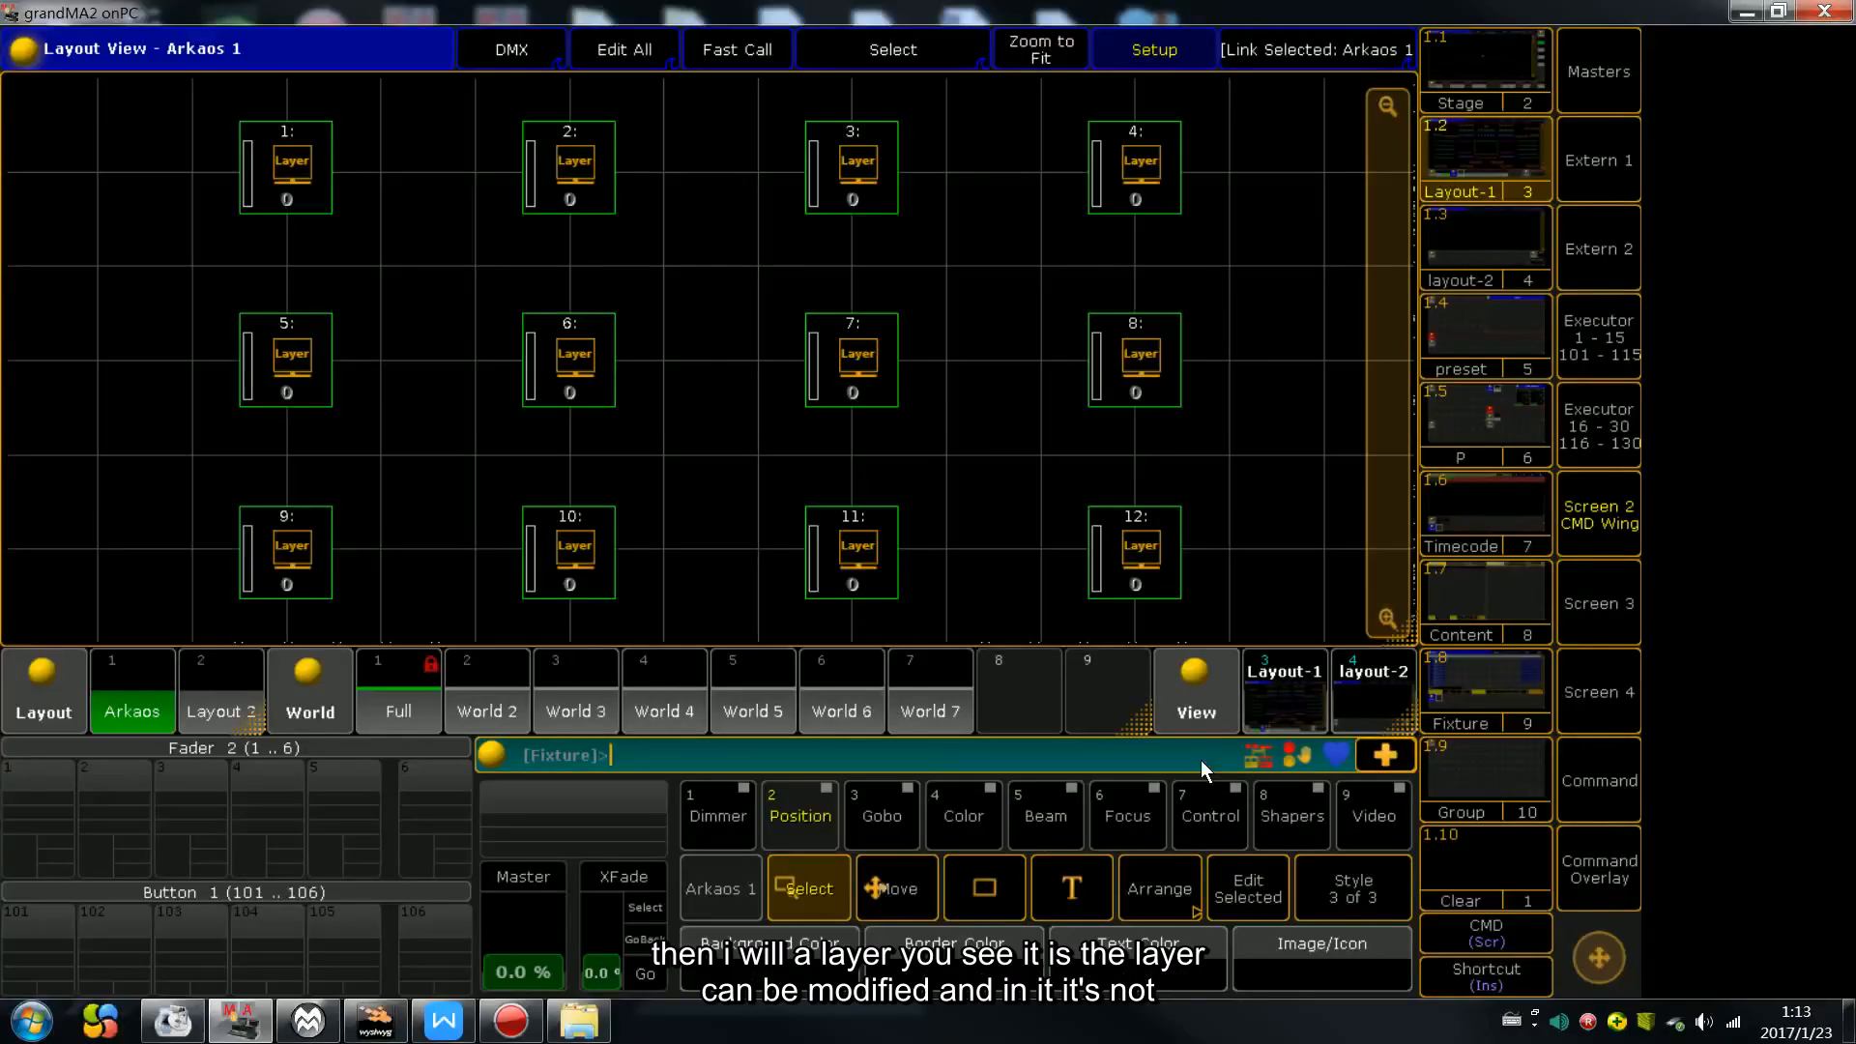
Reselect the twelve fixtures, browse the predefined image files available for import, and close the browser without importing any
drag(218, 130, 1022, 559)
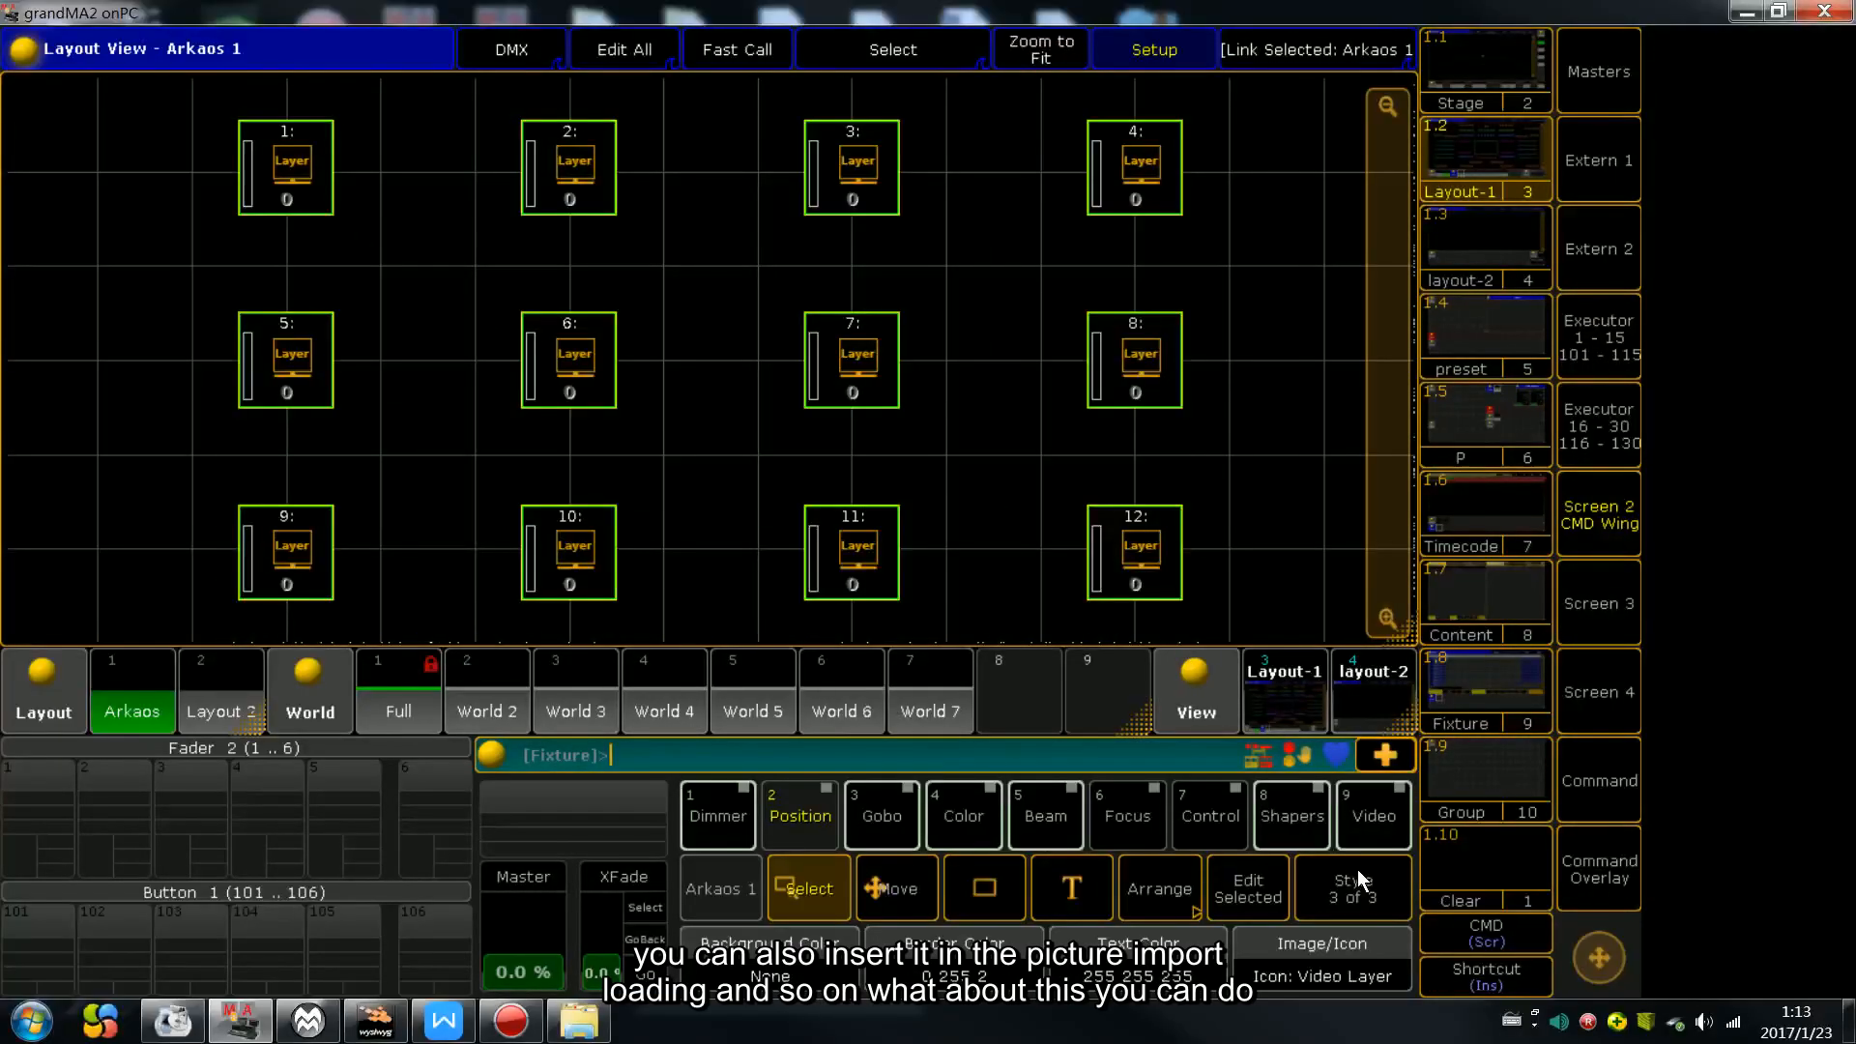
click(1336, 968)
click(590, 292)
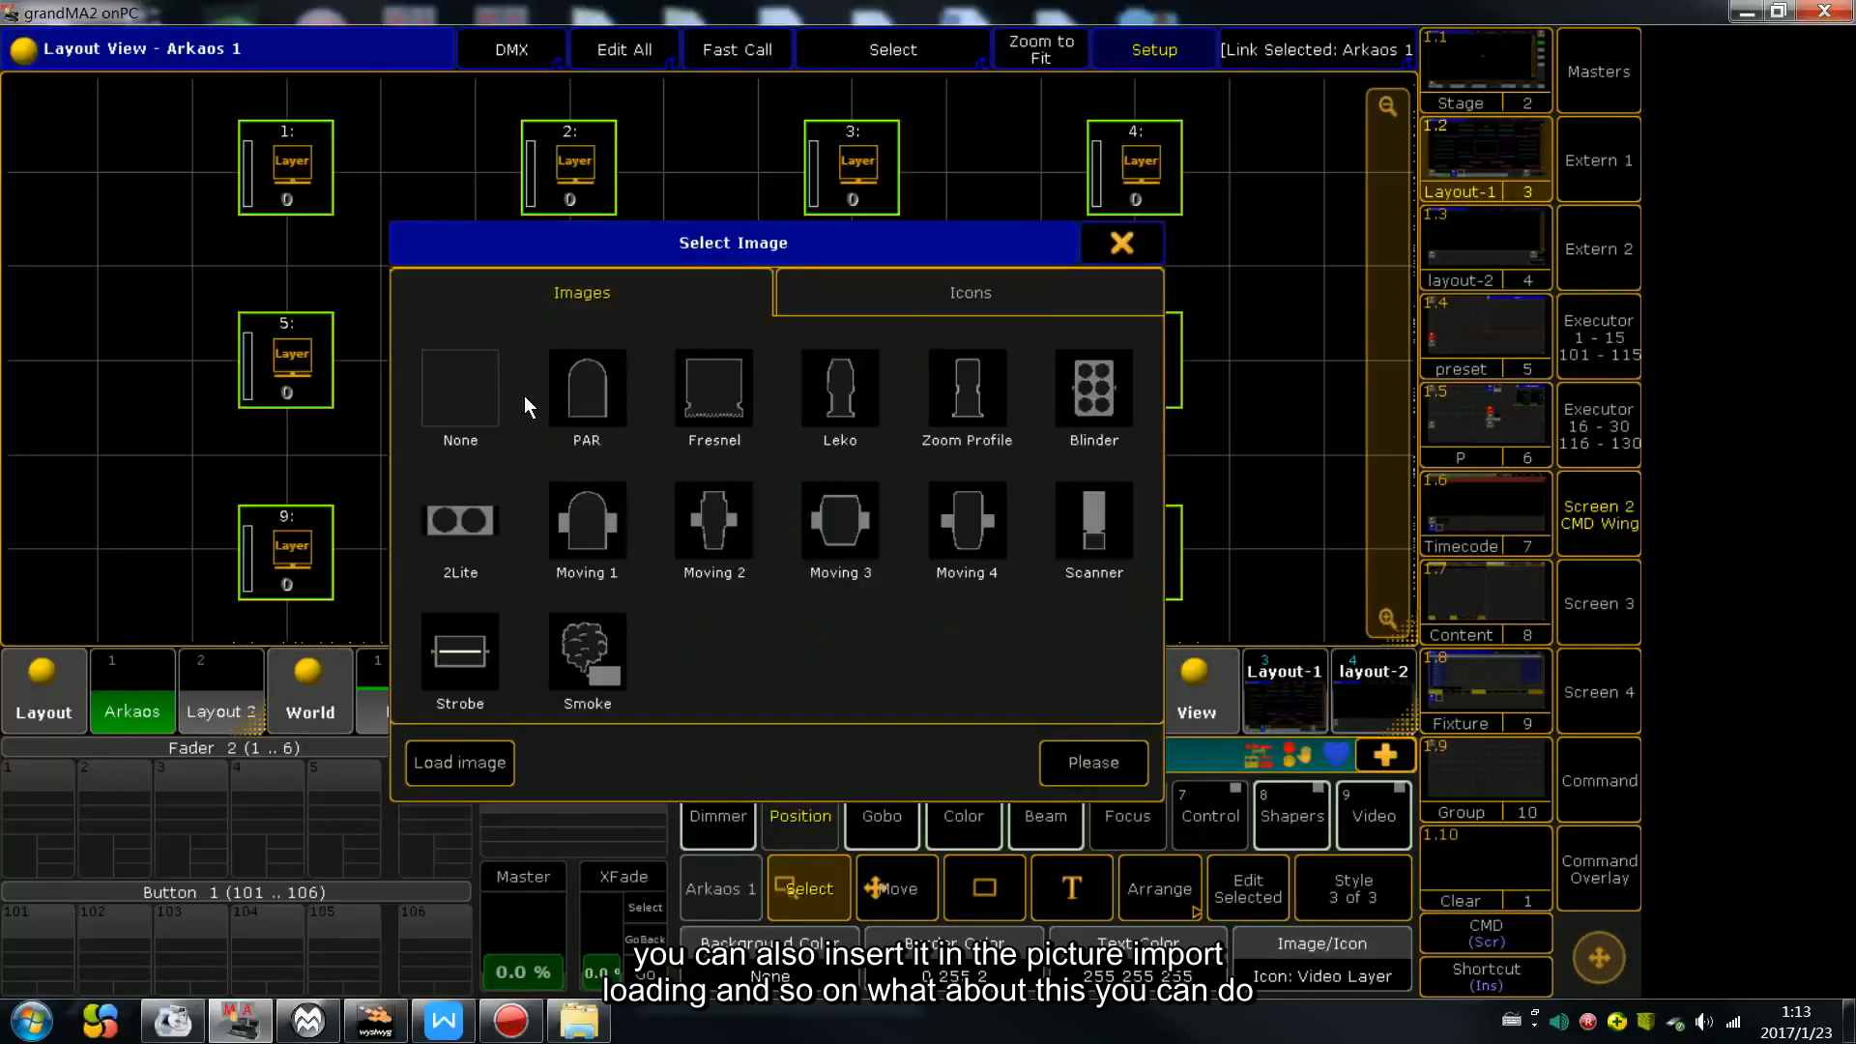
click(498, 765)
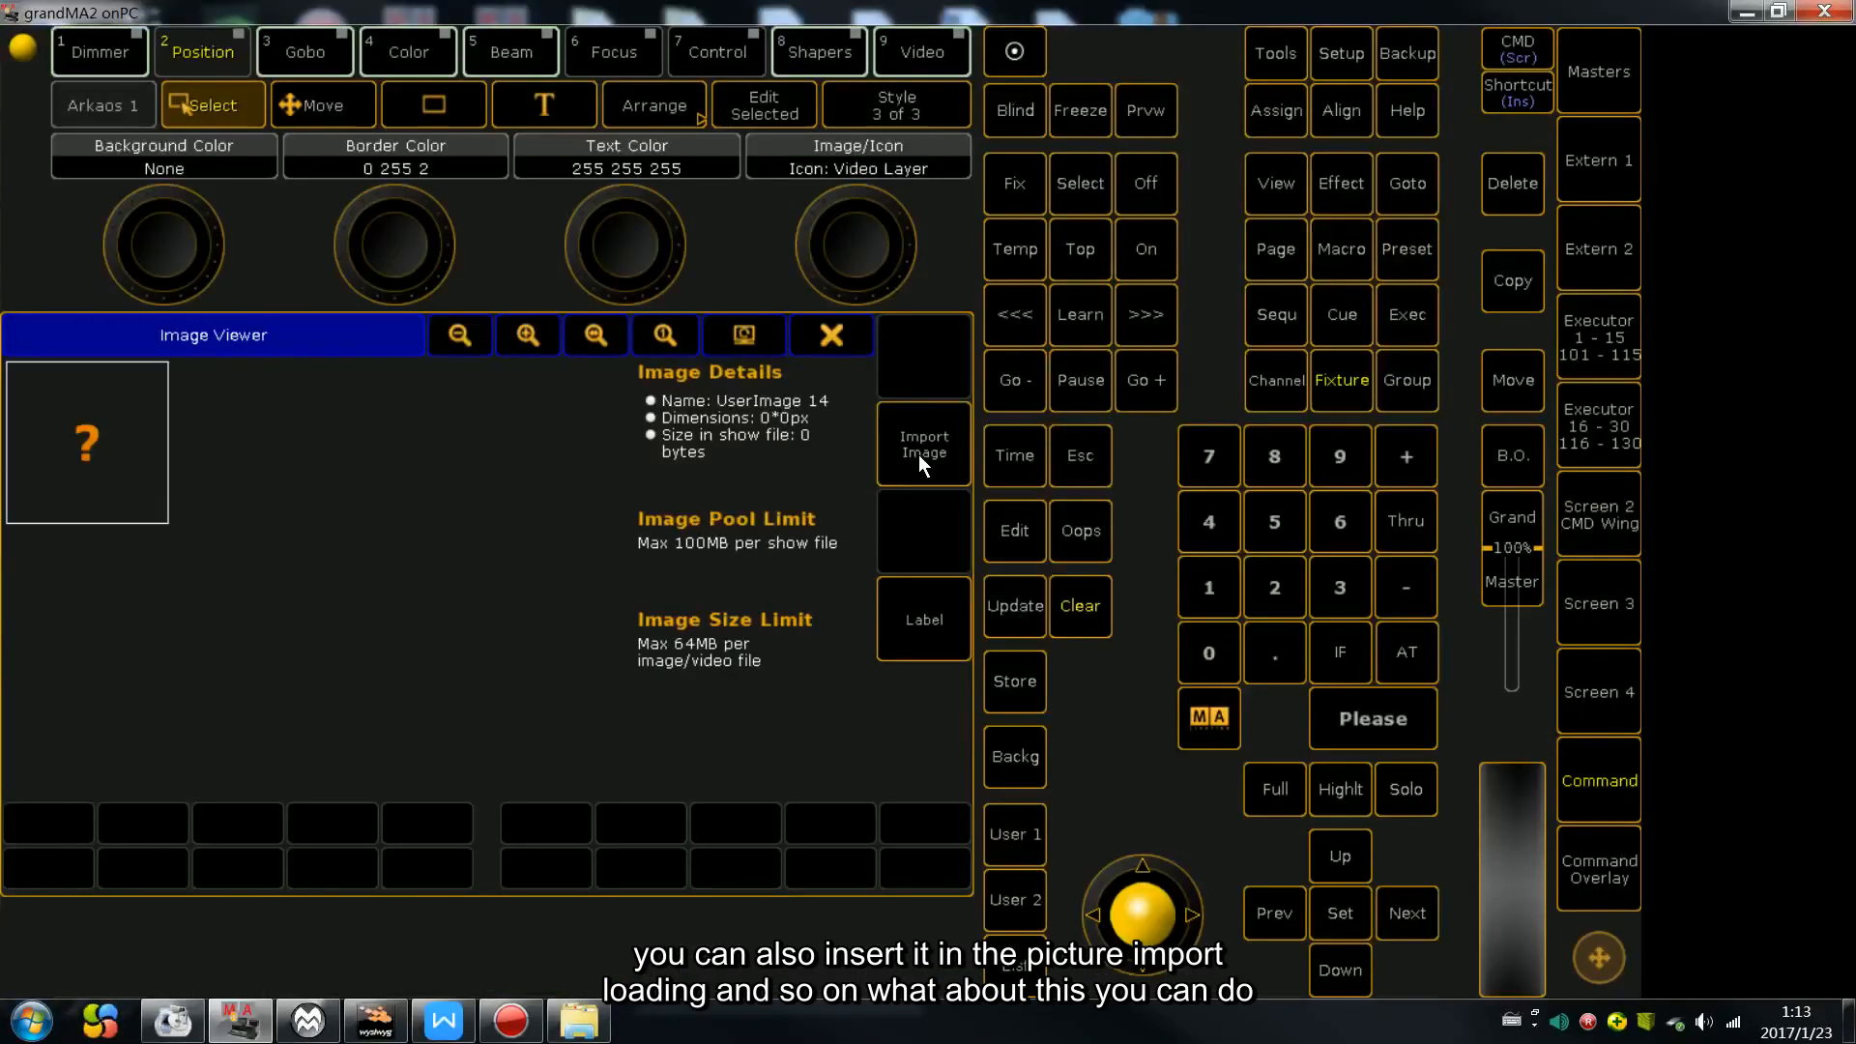
click(908, 432)
double_click(323, 511)
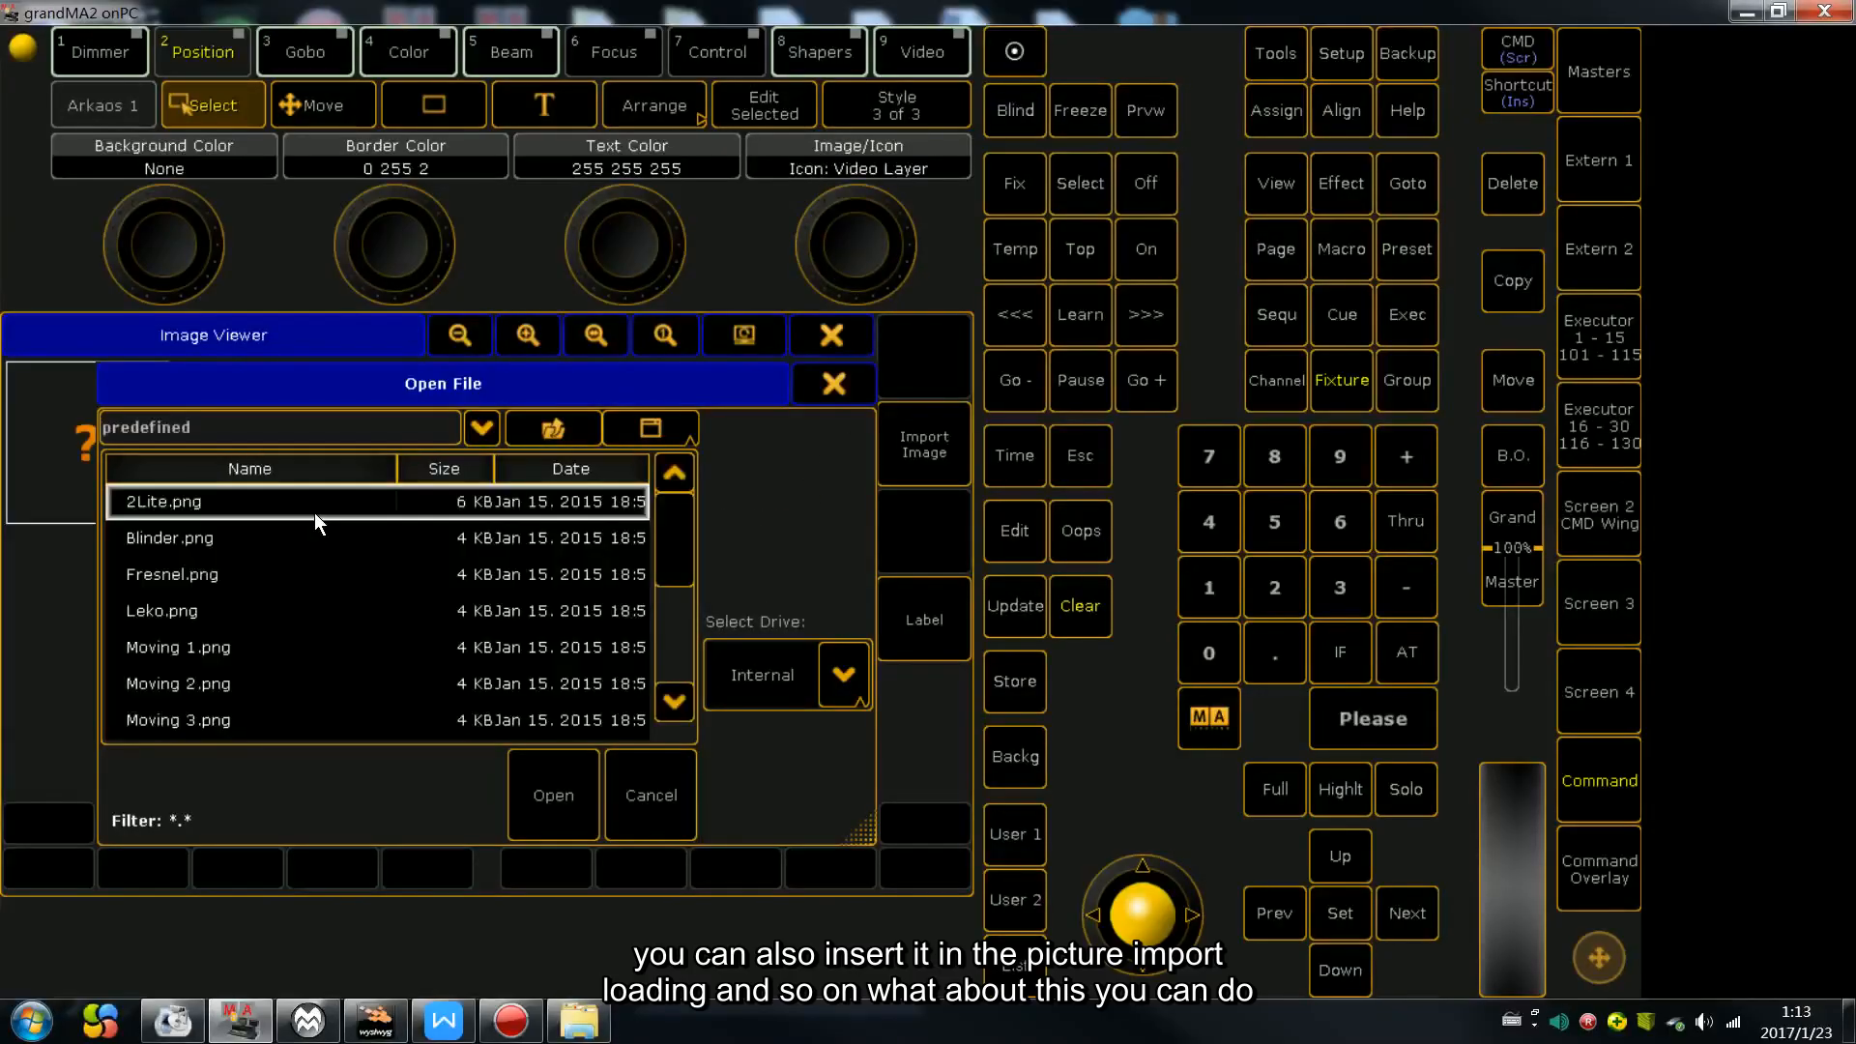
click(832, 386)
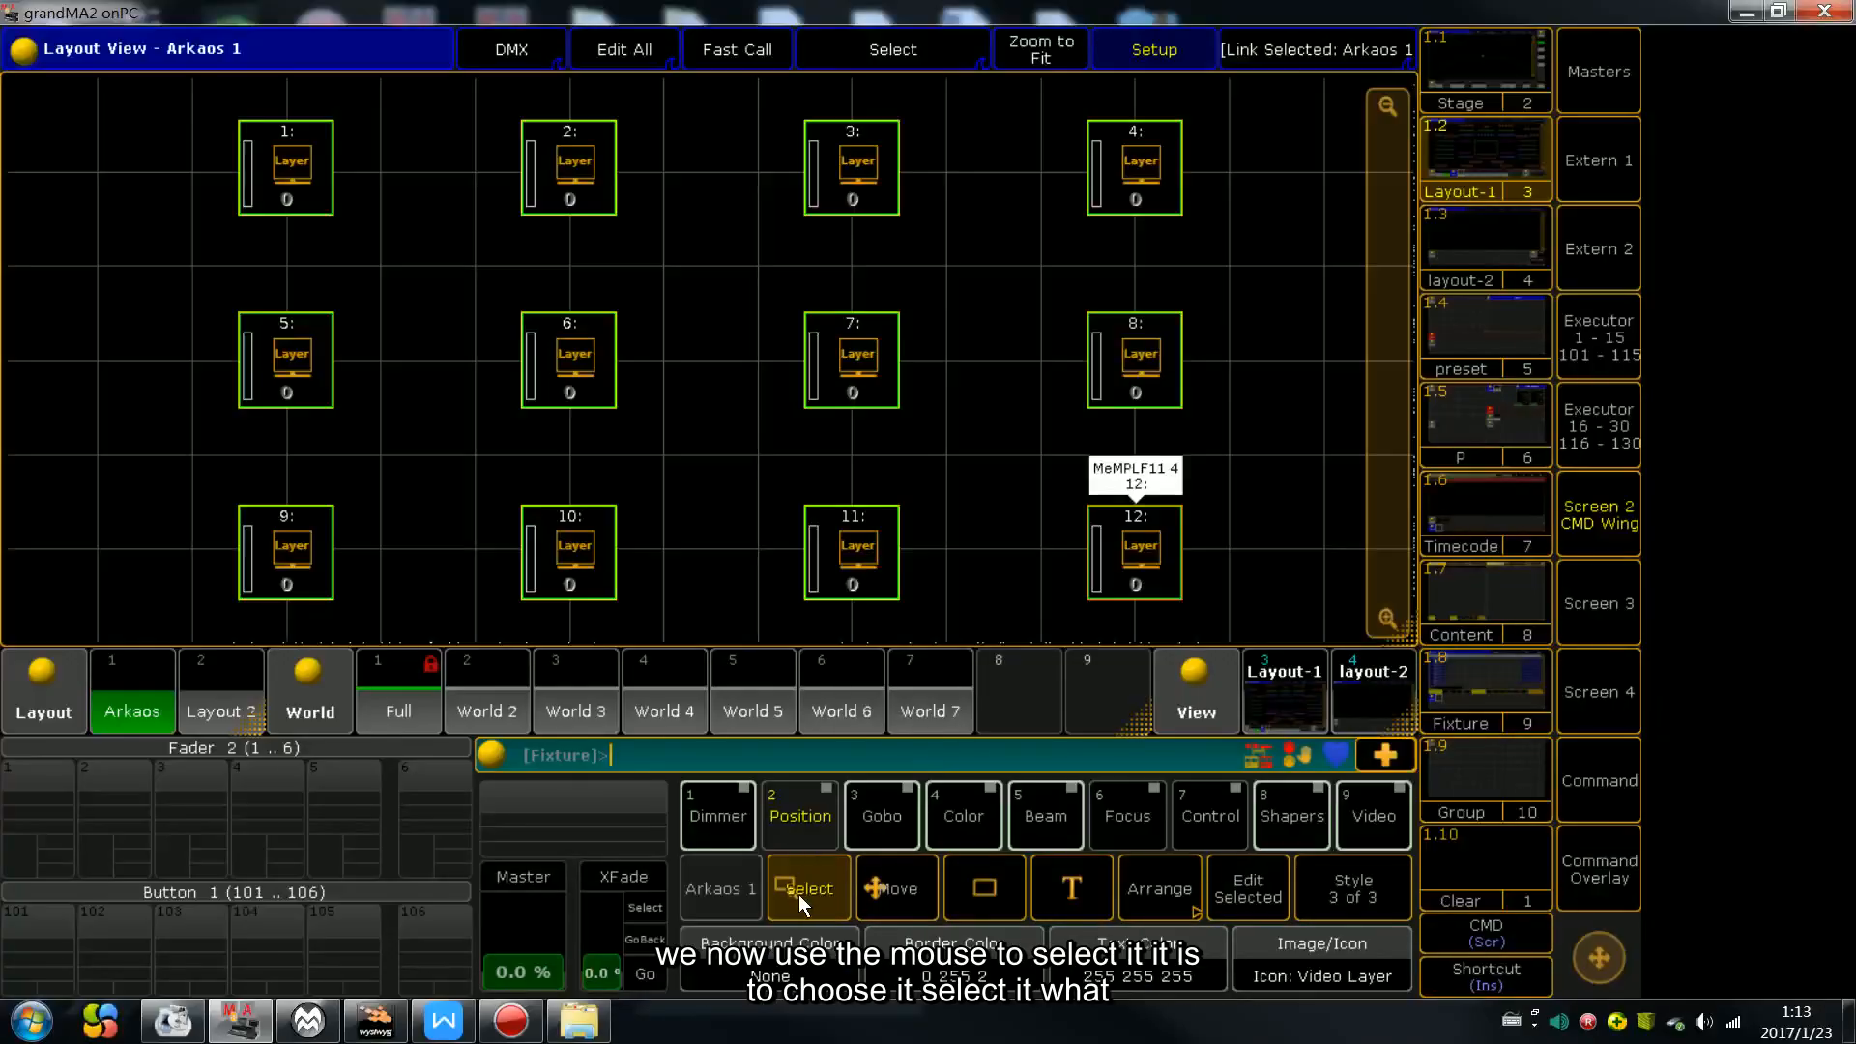
Select only fixture 1, try moving it slightly out of the grid, and undo the move
click(735, 518)
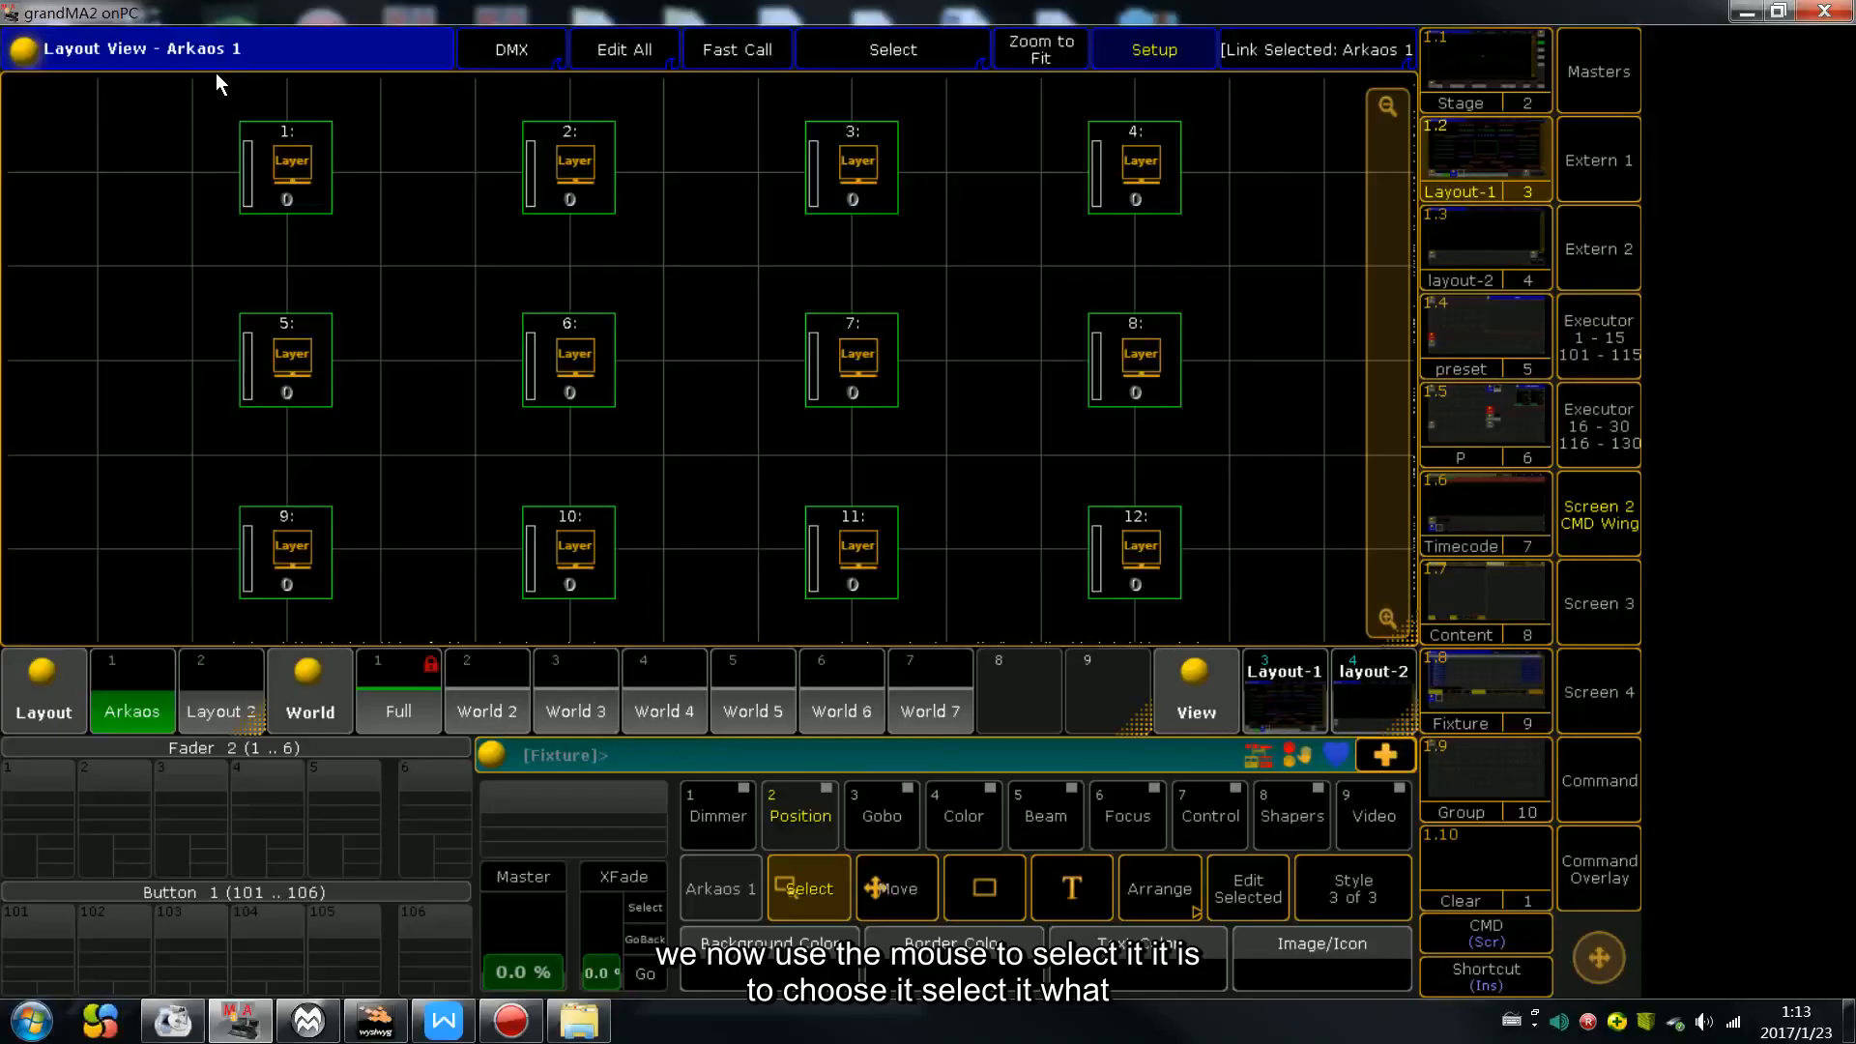
drag(217, 75, 398, 240)
drag(238, 130, 255, 179)
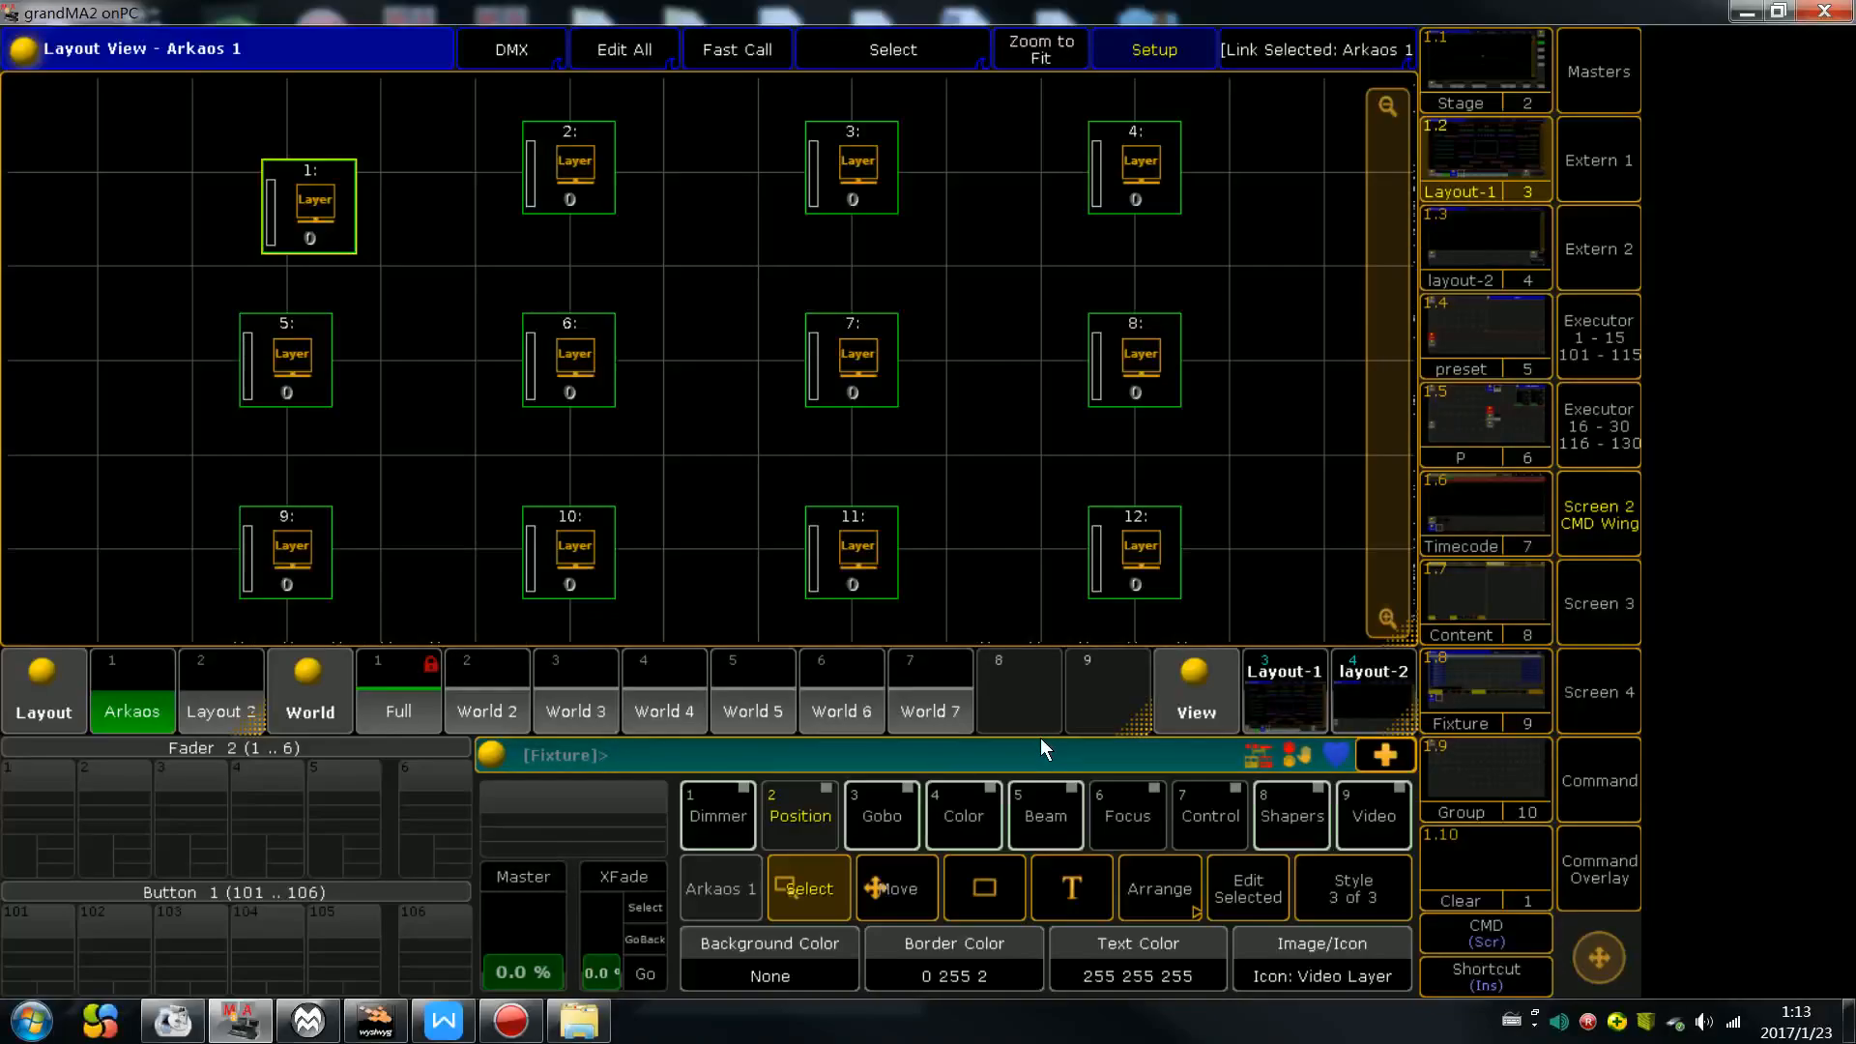
key(ctrl+z)
key(Return)
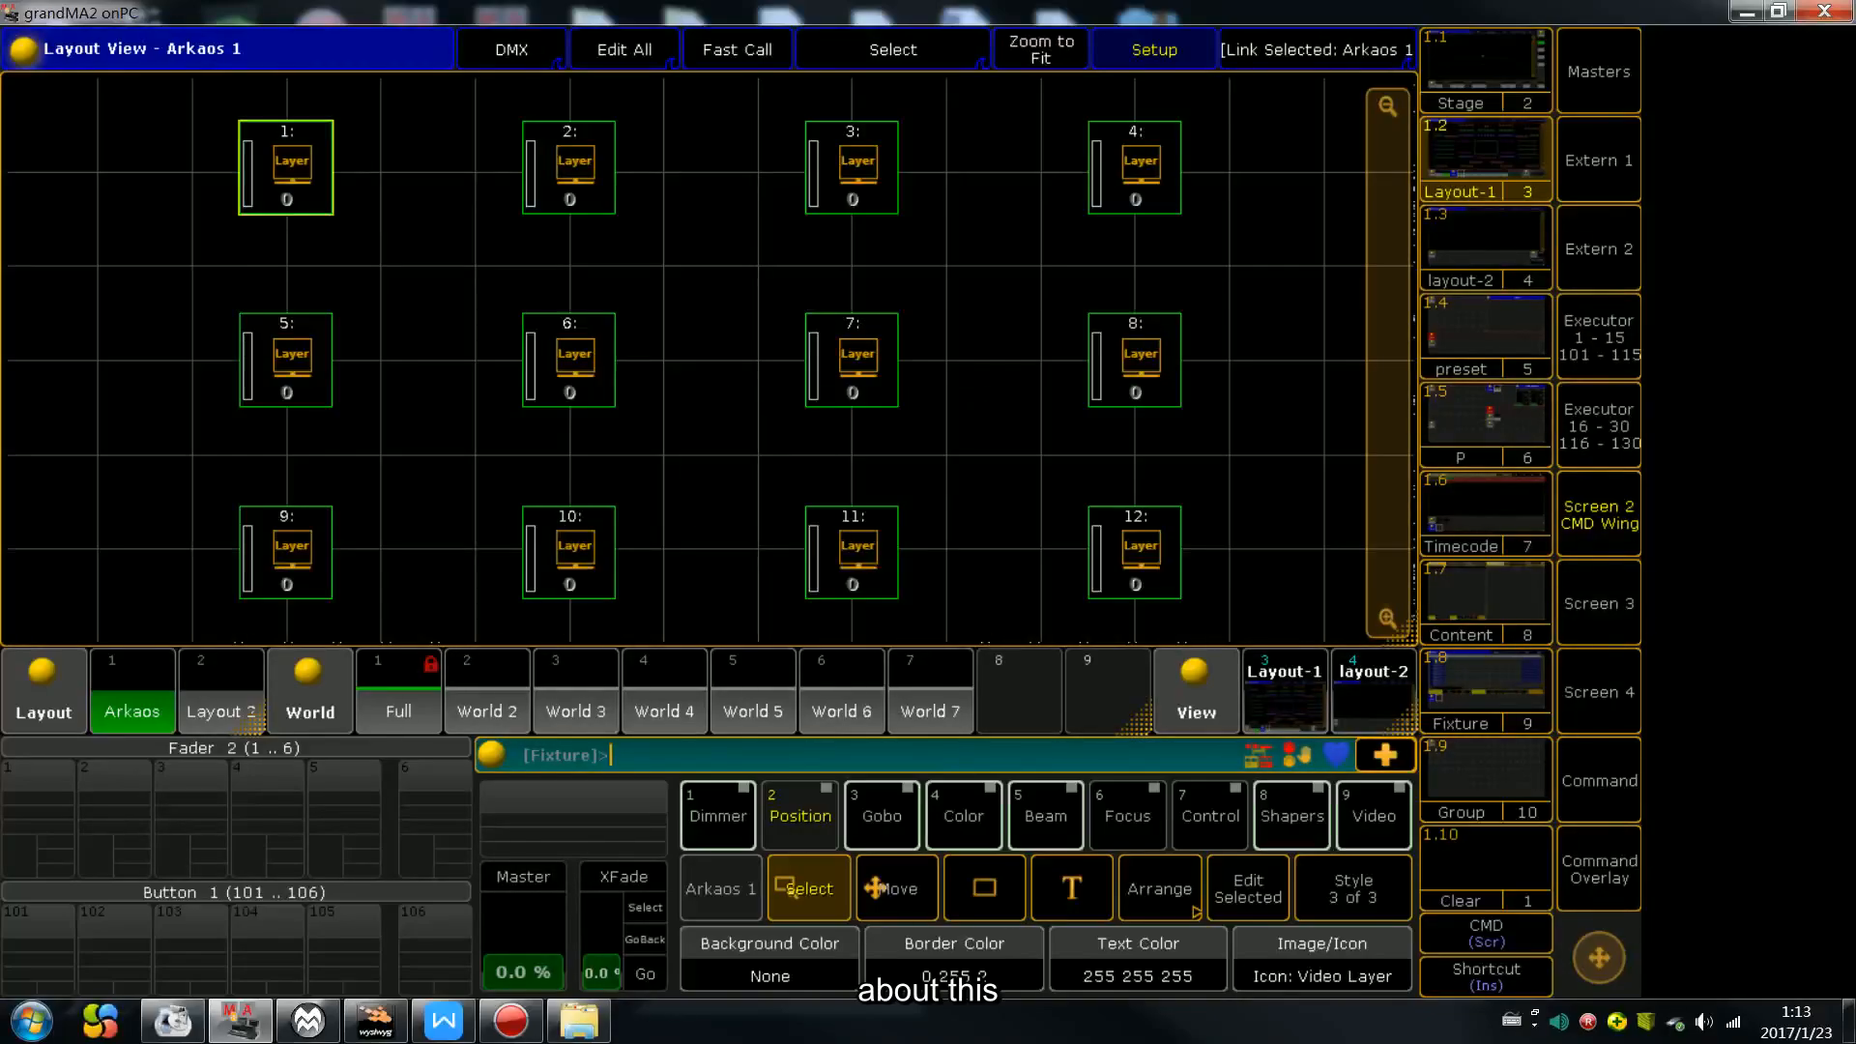
Draw a rectangle element framing all twelve fixtures of the Arkaos layout, without adding any text
click(908, 859)
drag(767, 471, 689, 477)
drag(985, 400, 1001, 456)
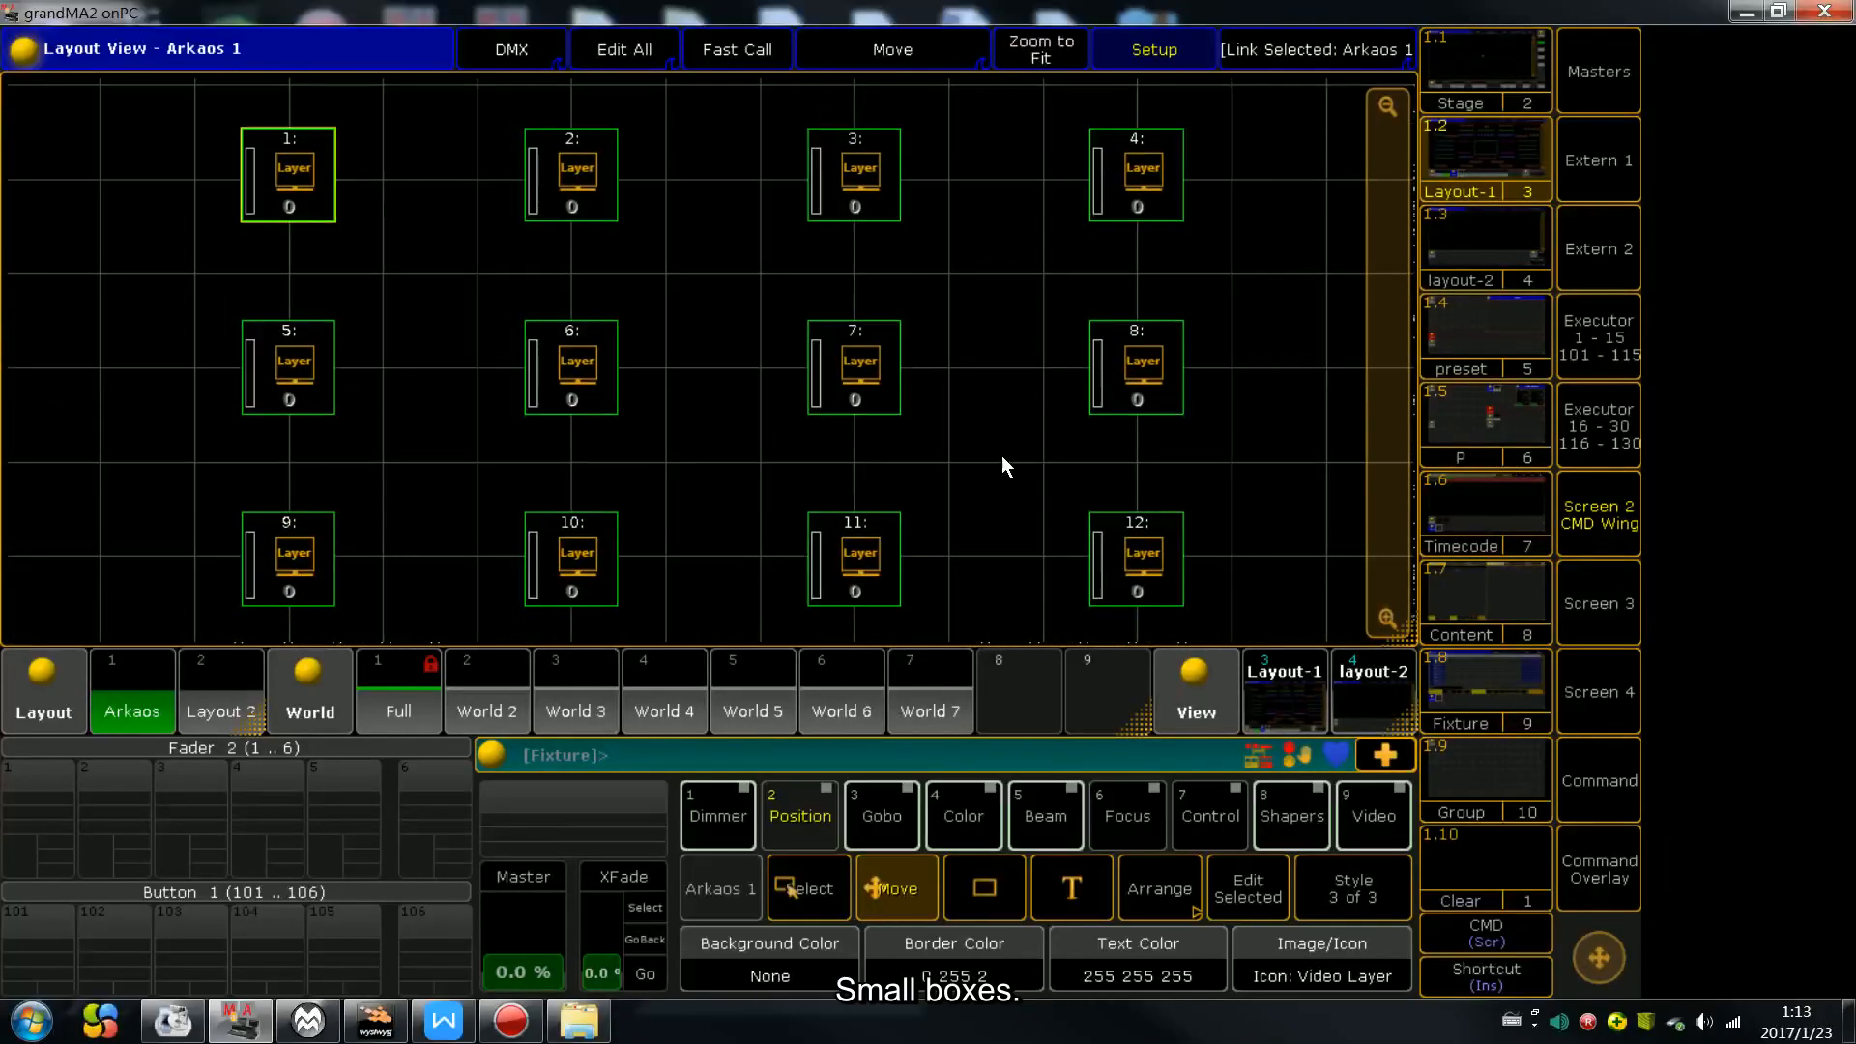
click(986, 889)
drag(198, 99, 1227, 631)
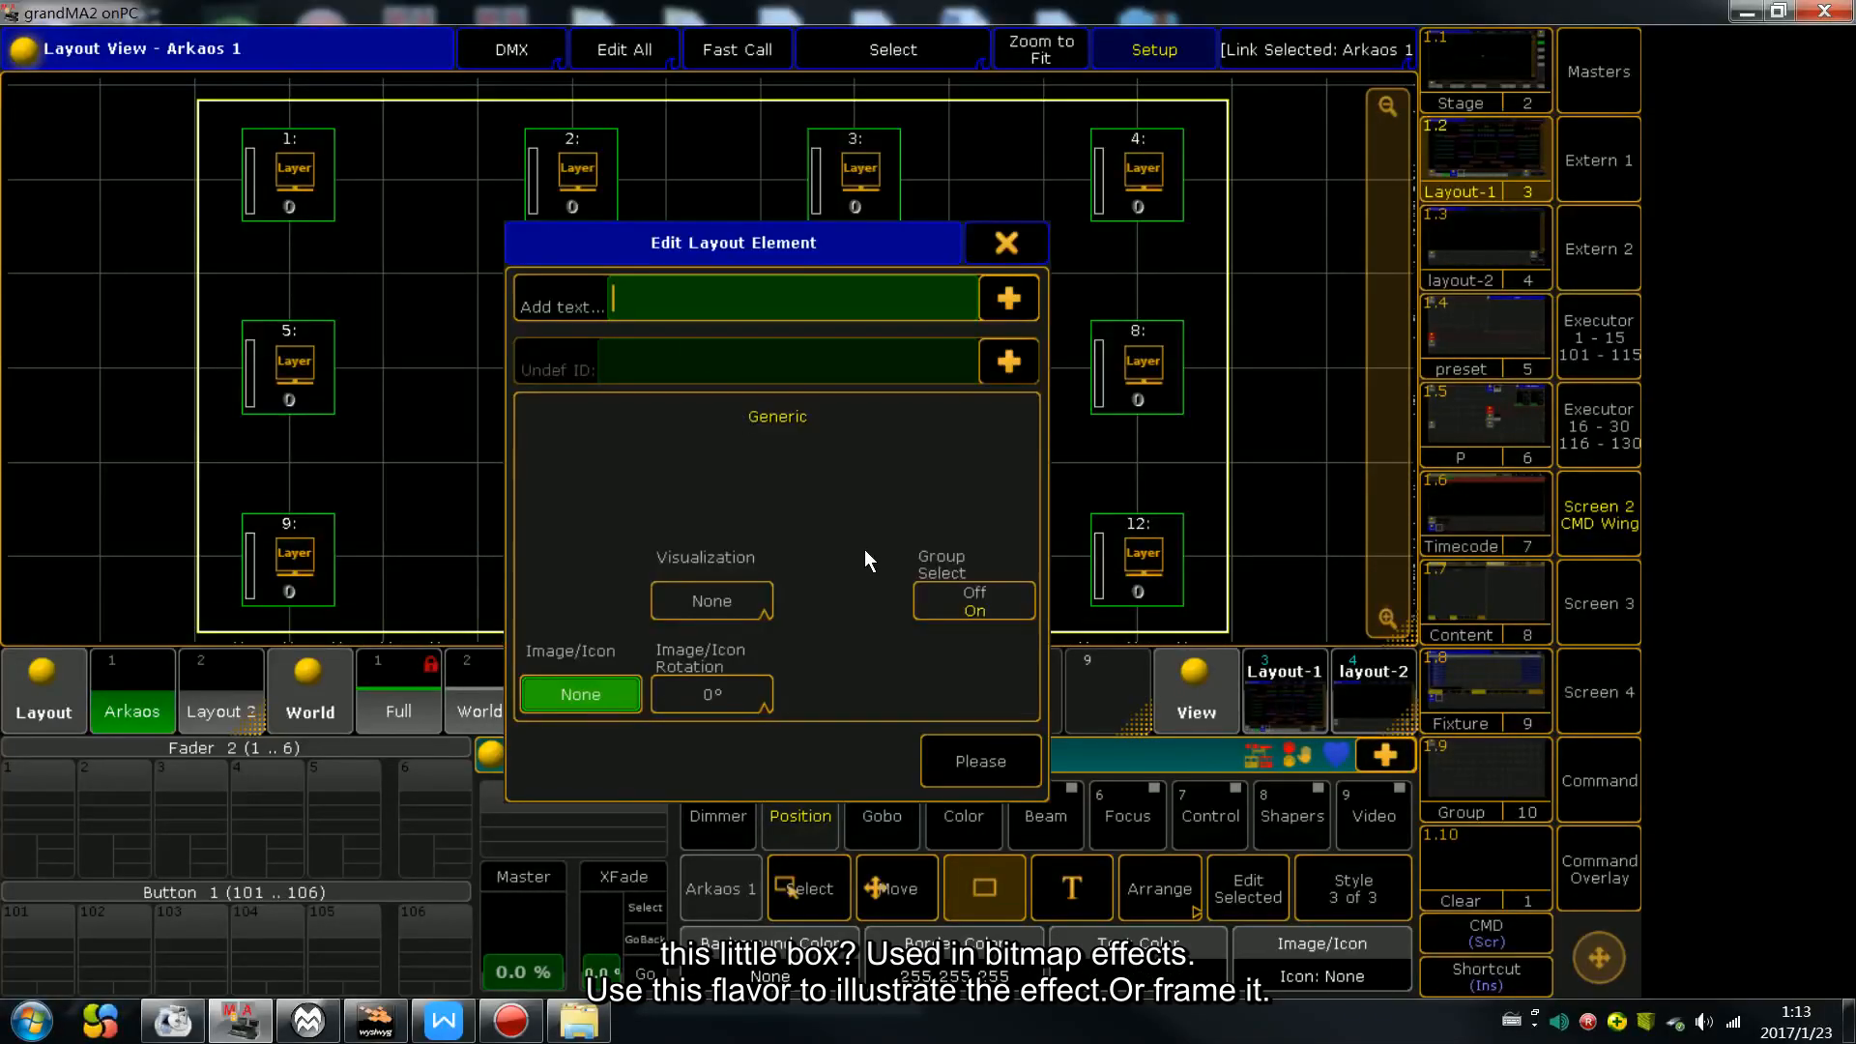
click(1026, 244)
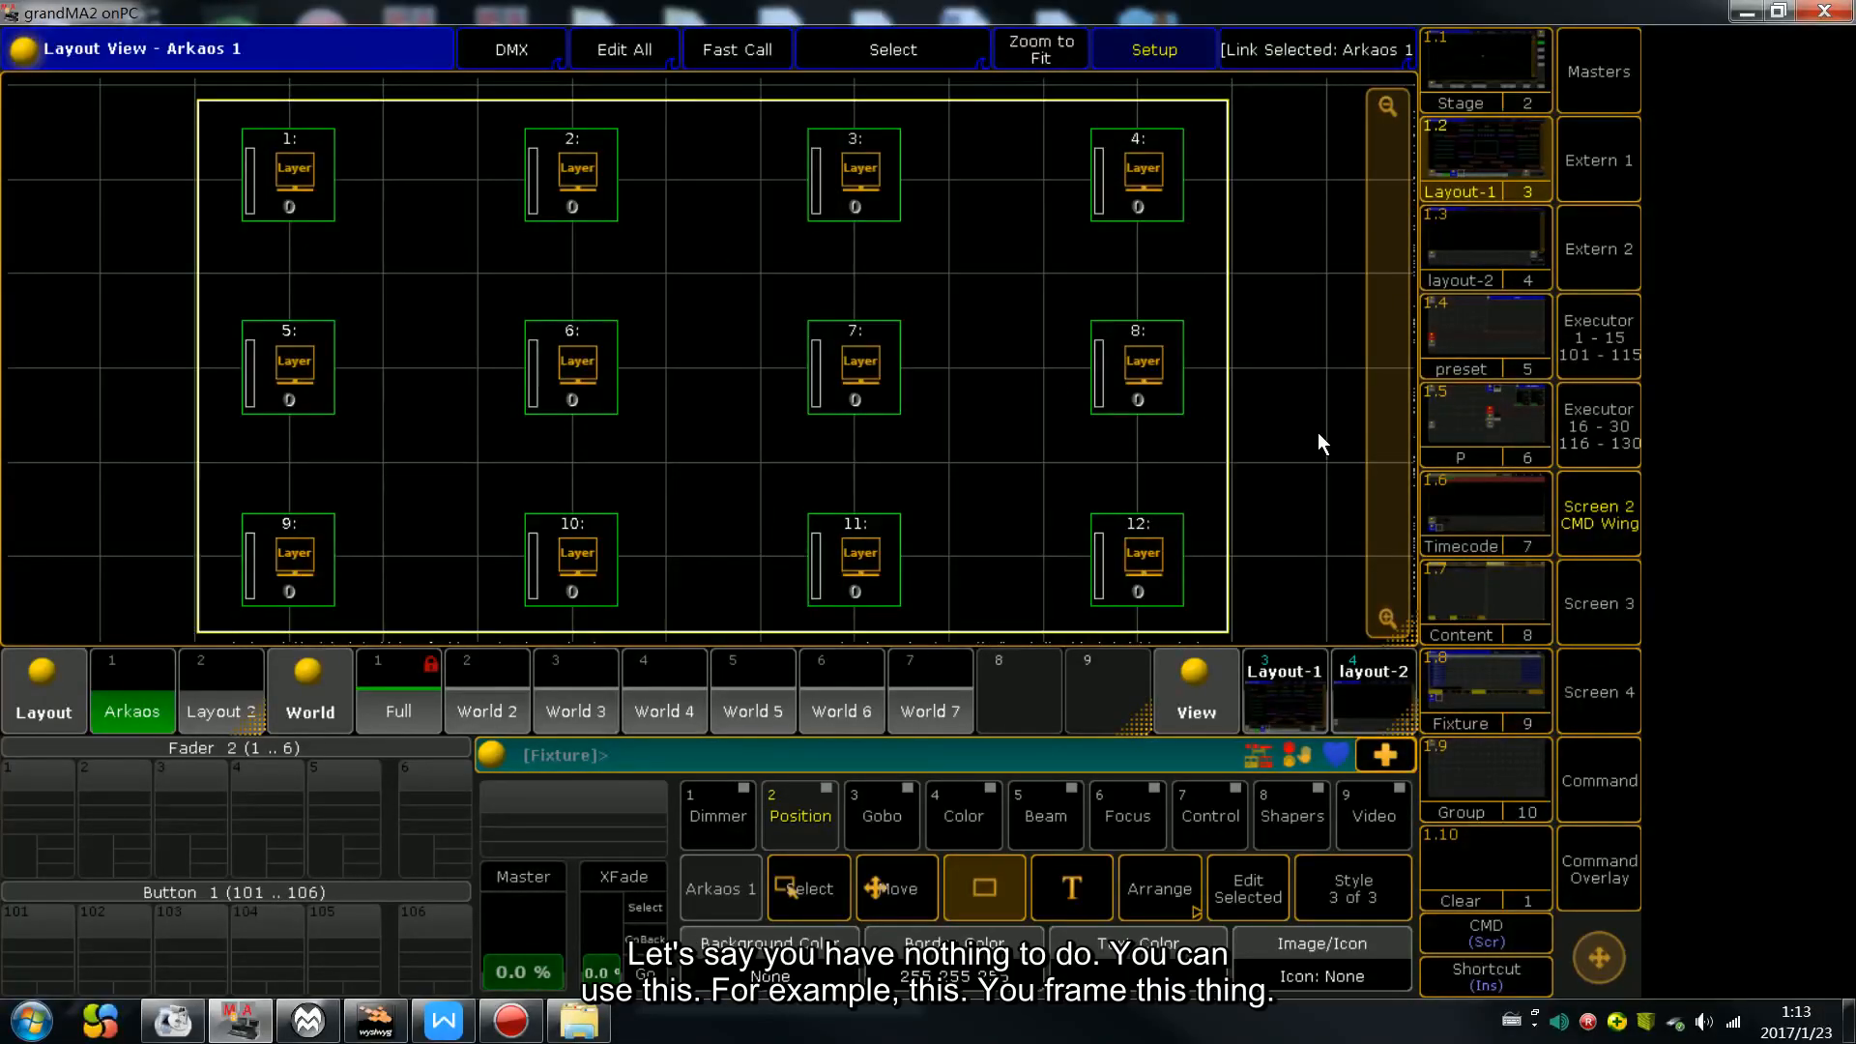
Switch to Layout 2 and enter its setup mode
click(1477, 156)
click(221, 705)
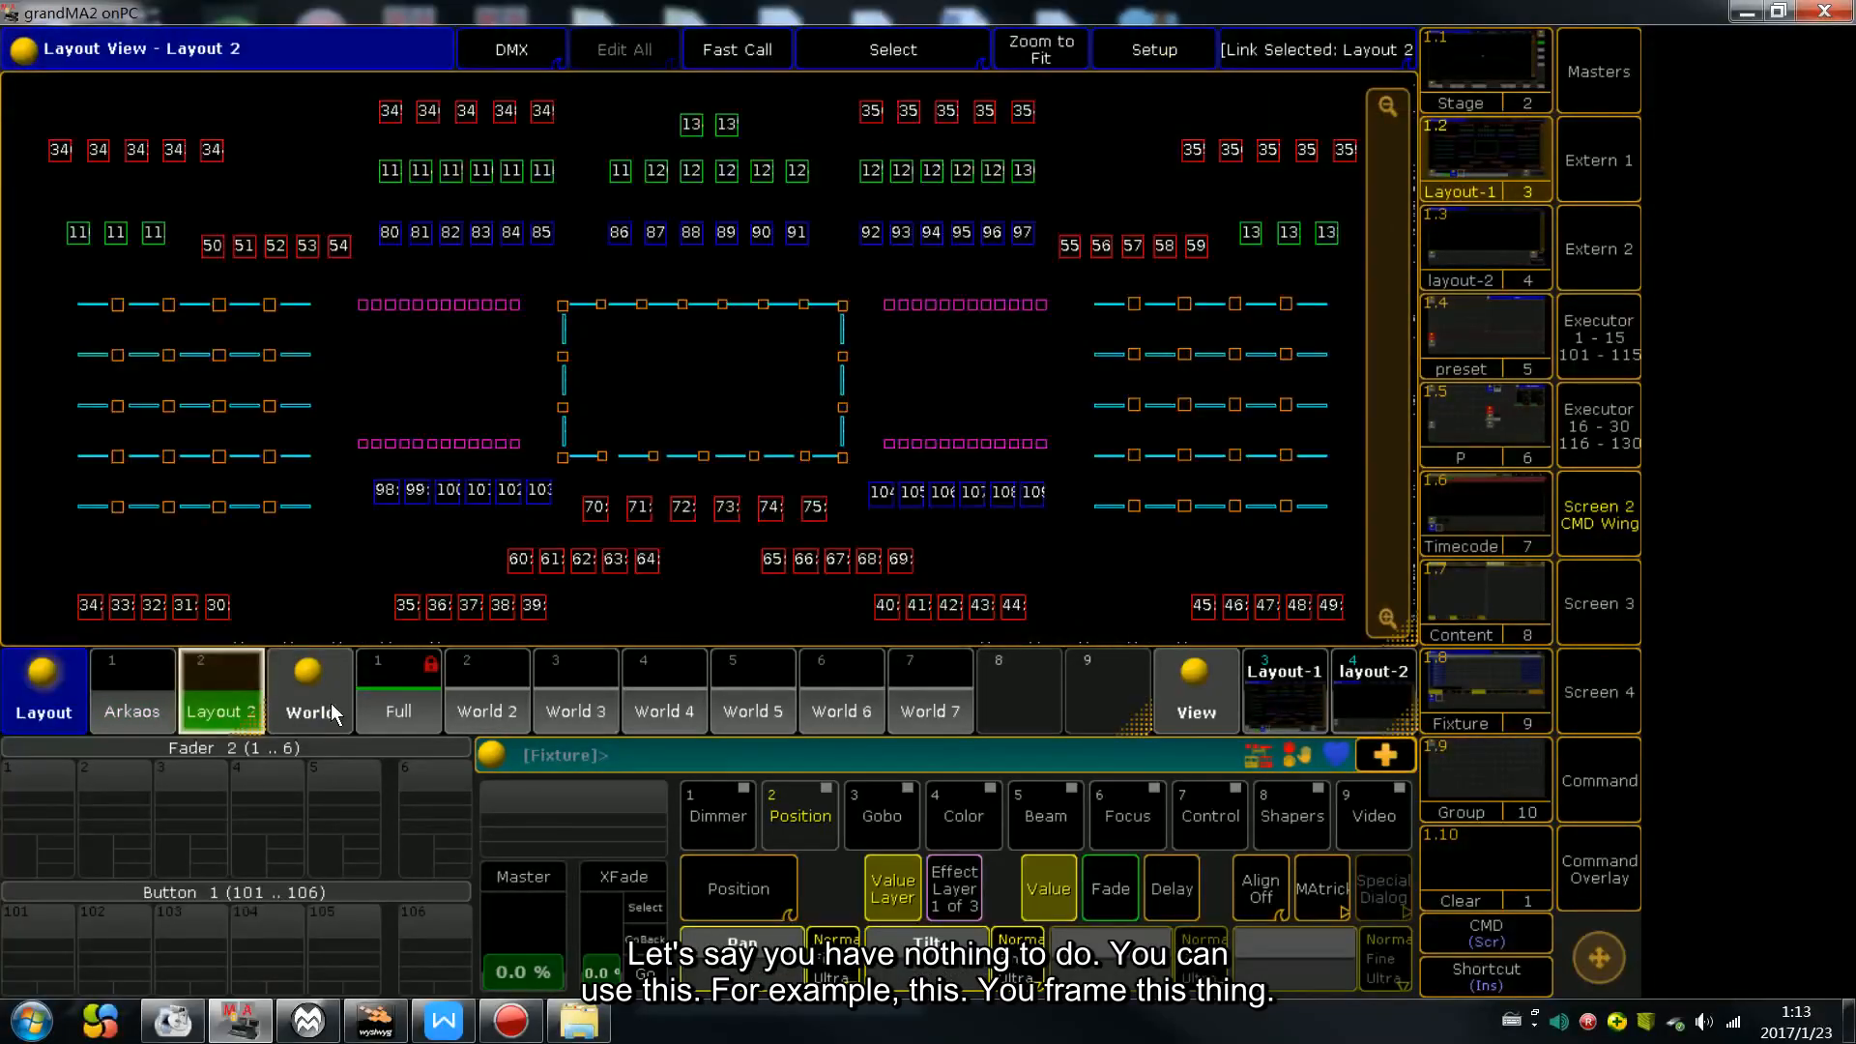
click(1158, 56)
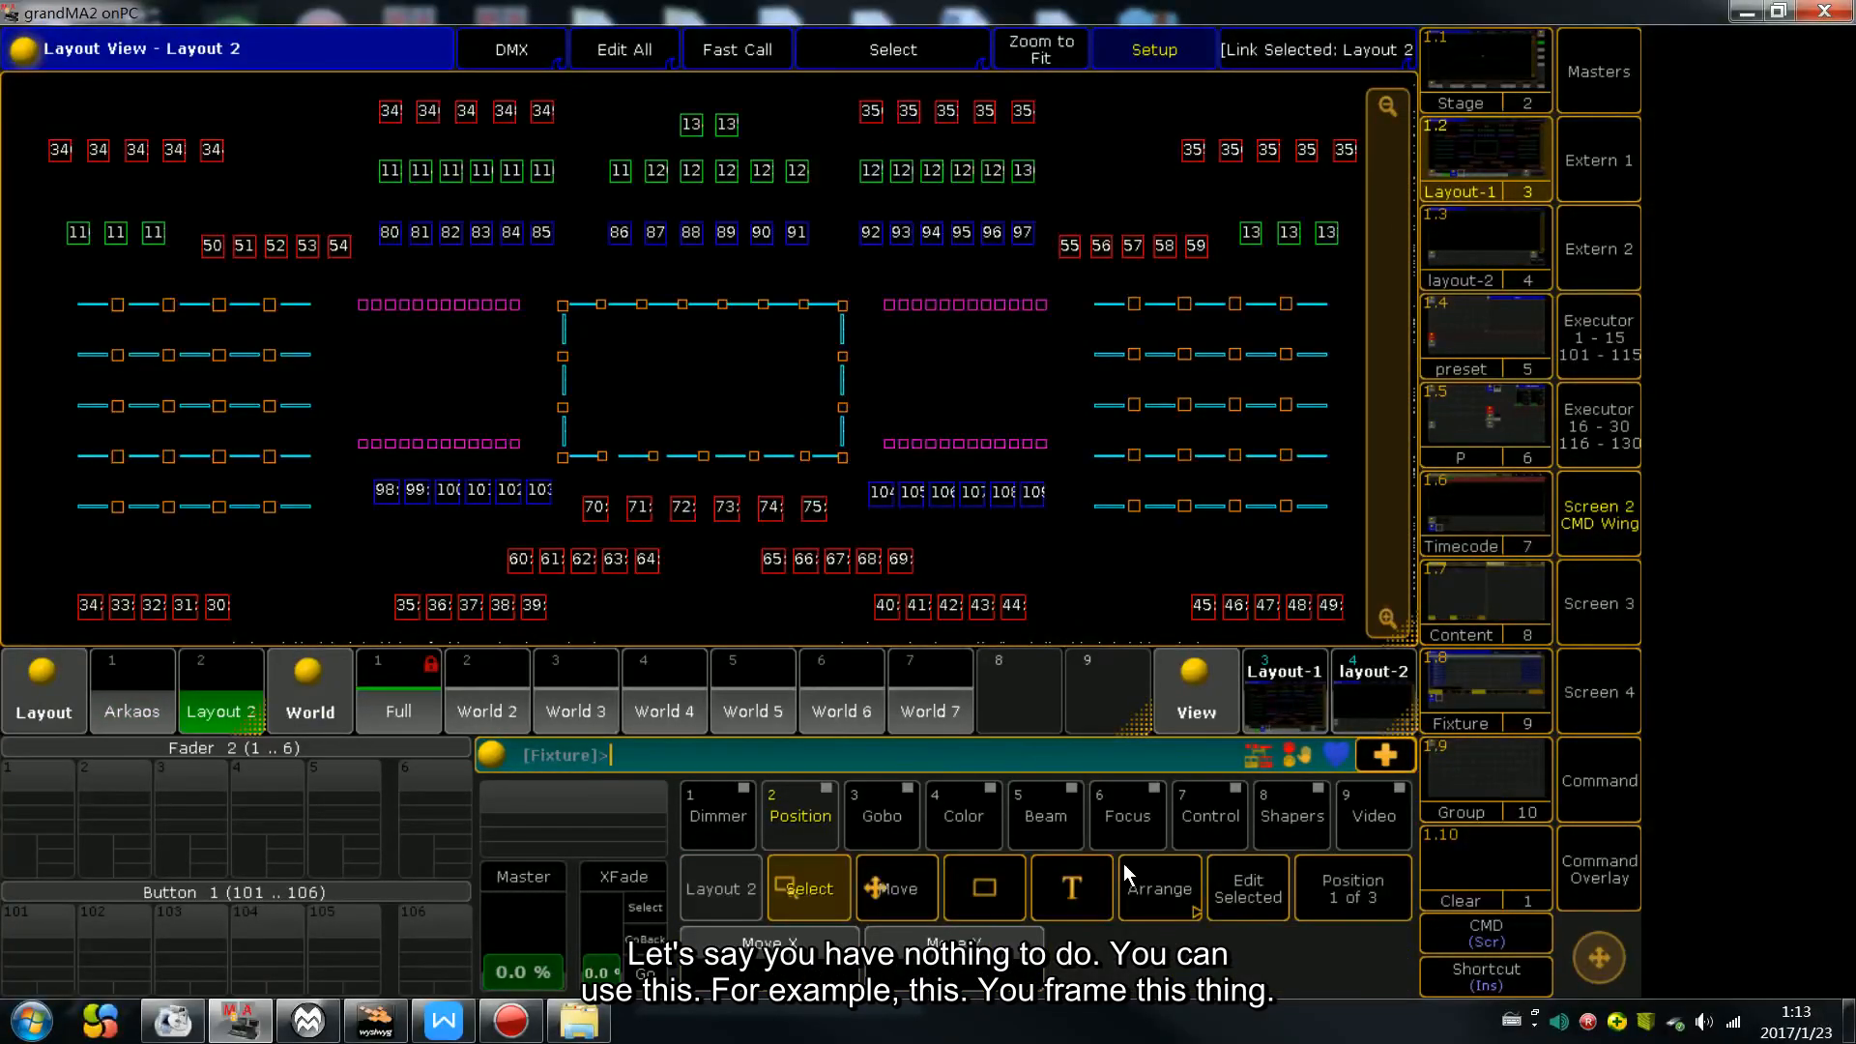
Draw rectangle frames without text around the magenta fixture rows on both sides of the central frame
click(986, 885)
drag(329, 276, 543, 466)
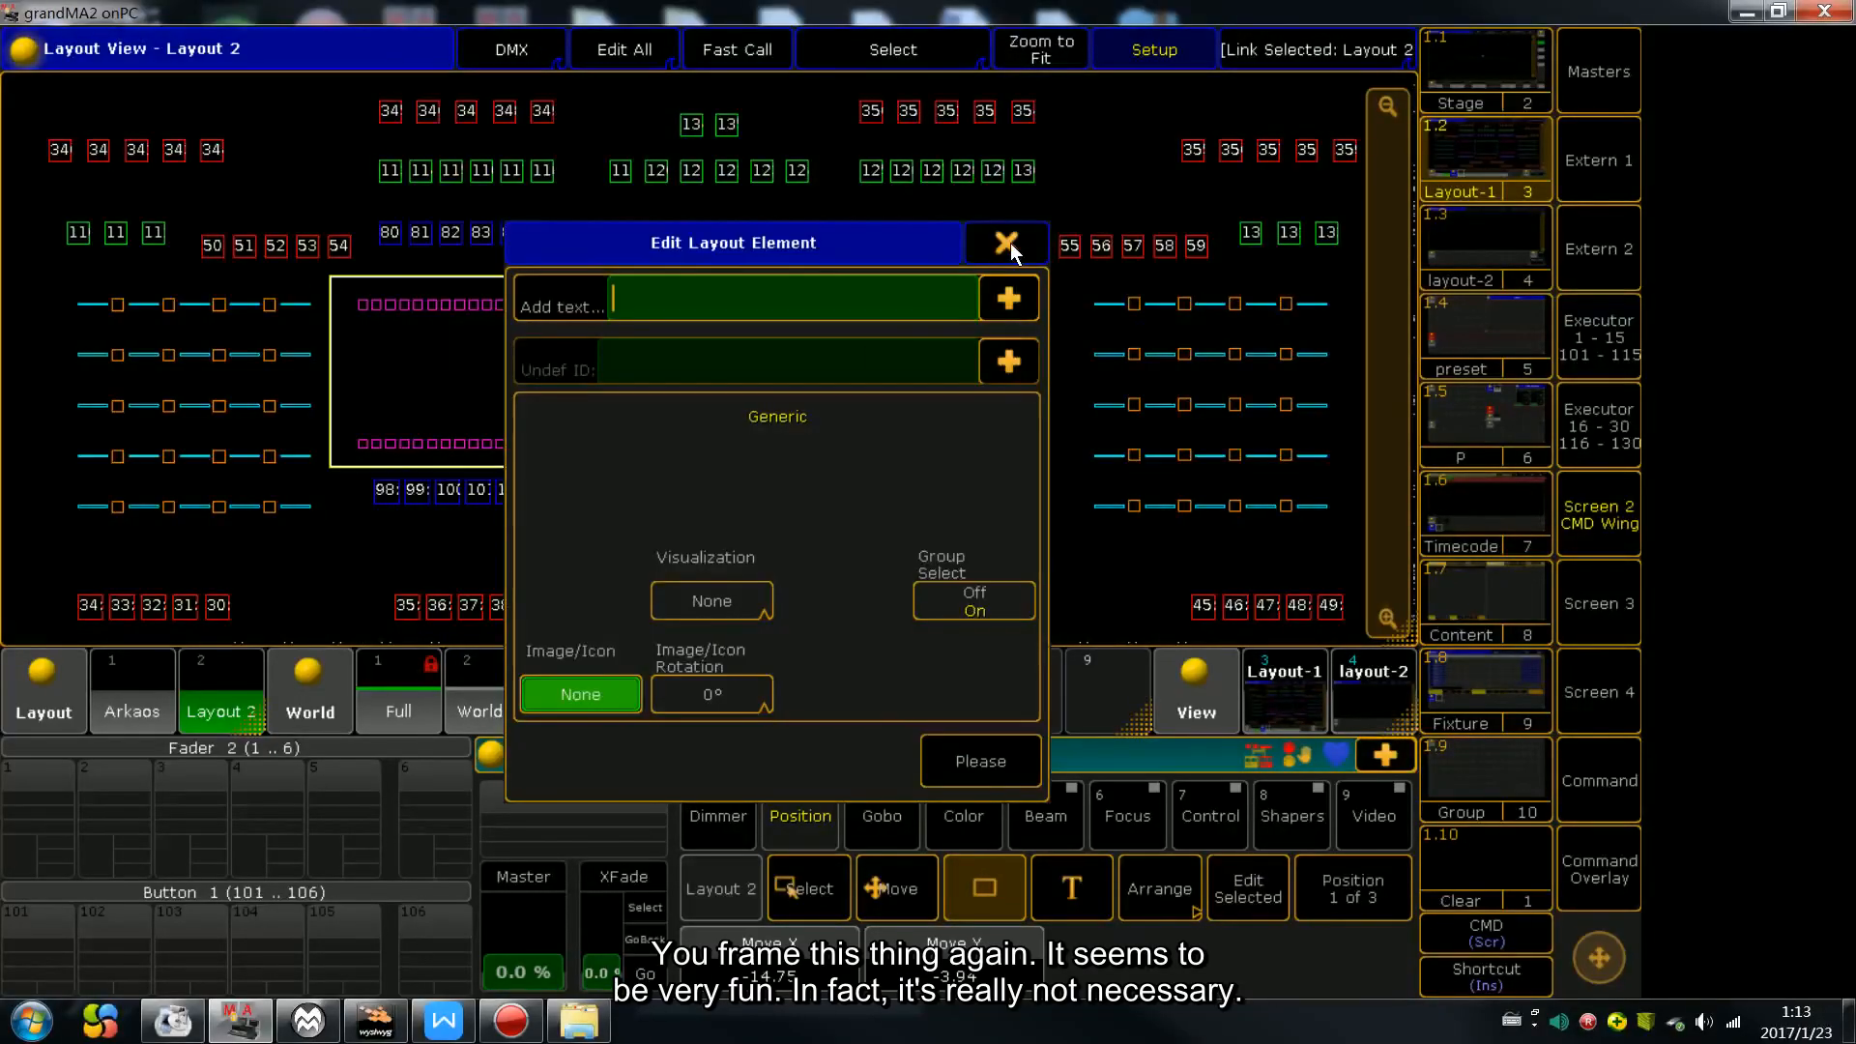
click(1007, 244)
drag(925, 353, 1069, 464)
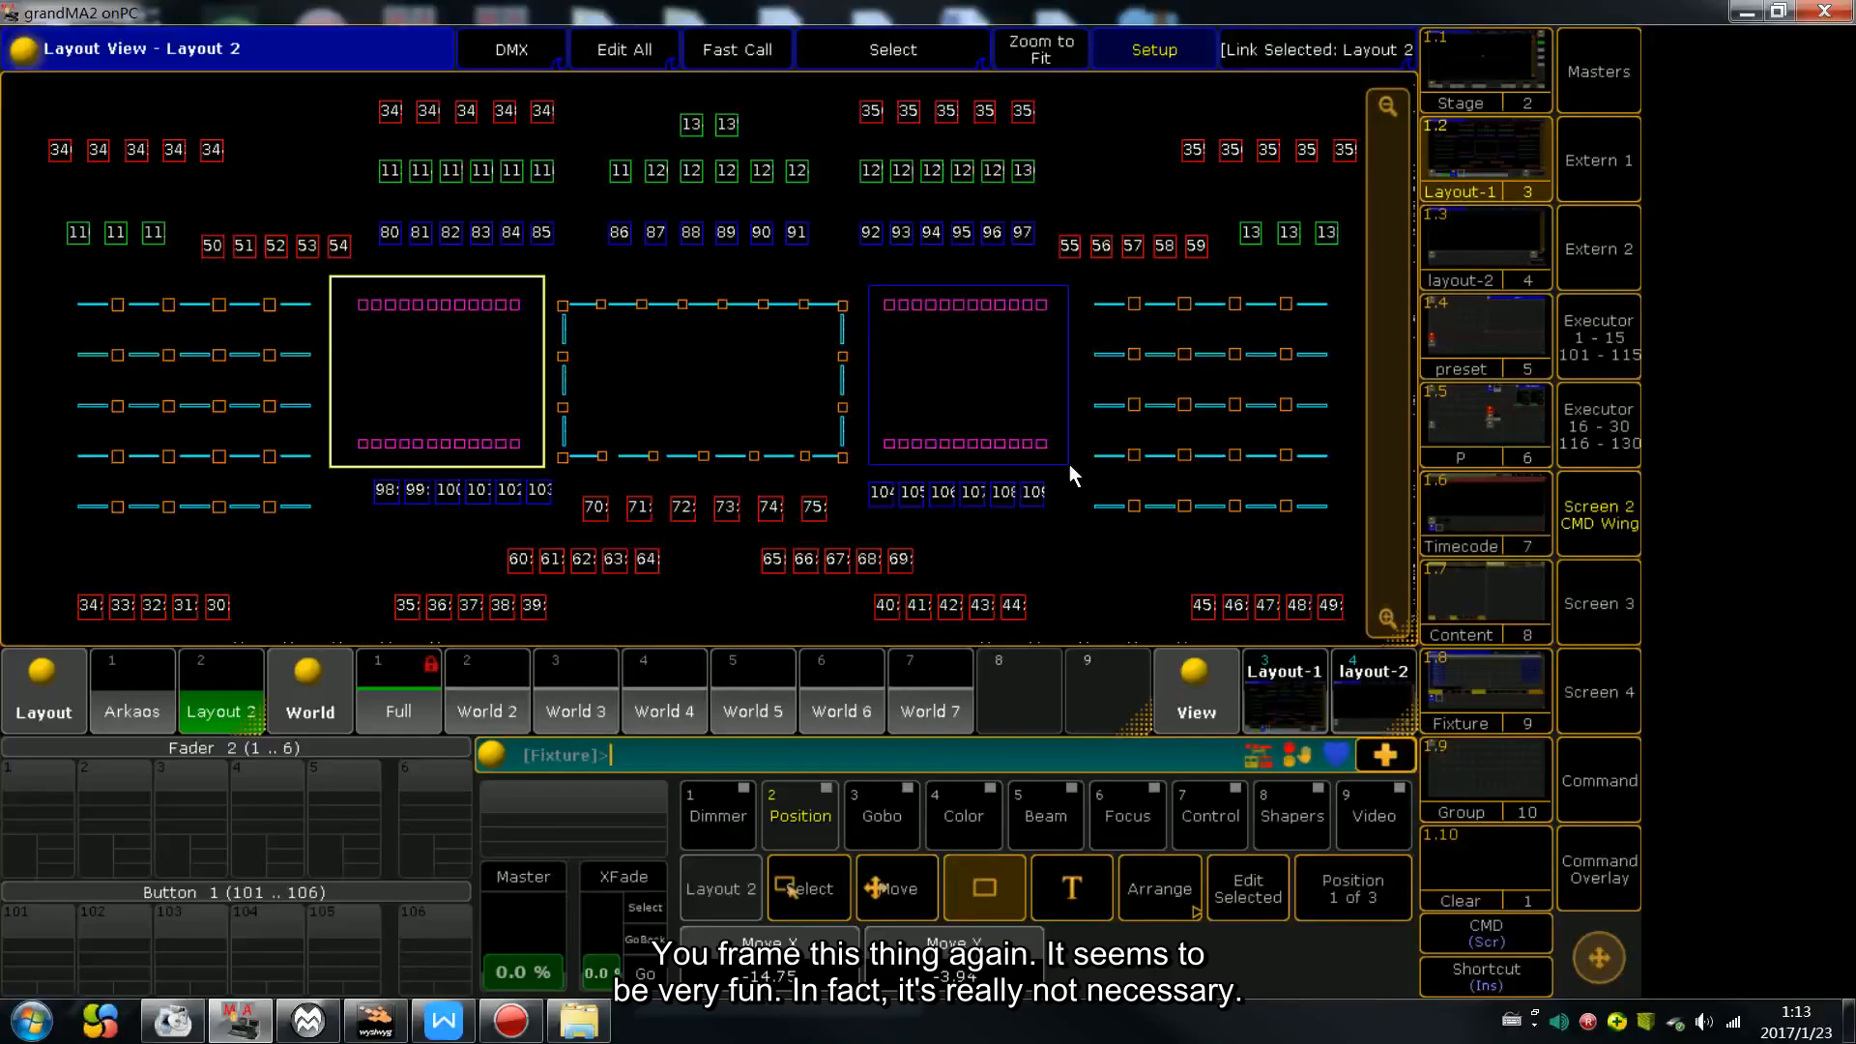
click(1081, 368)
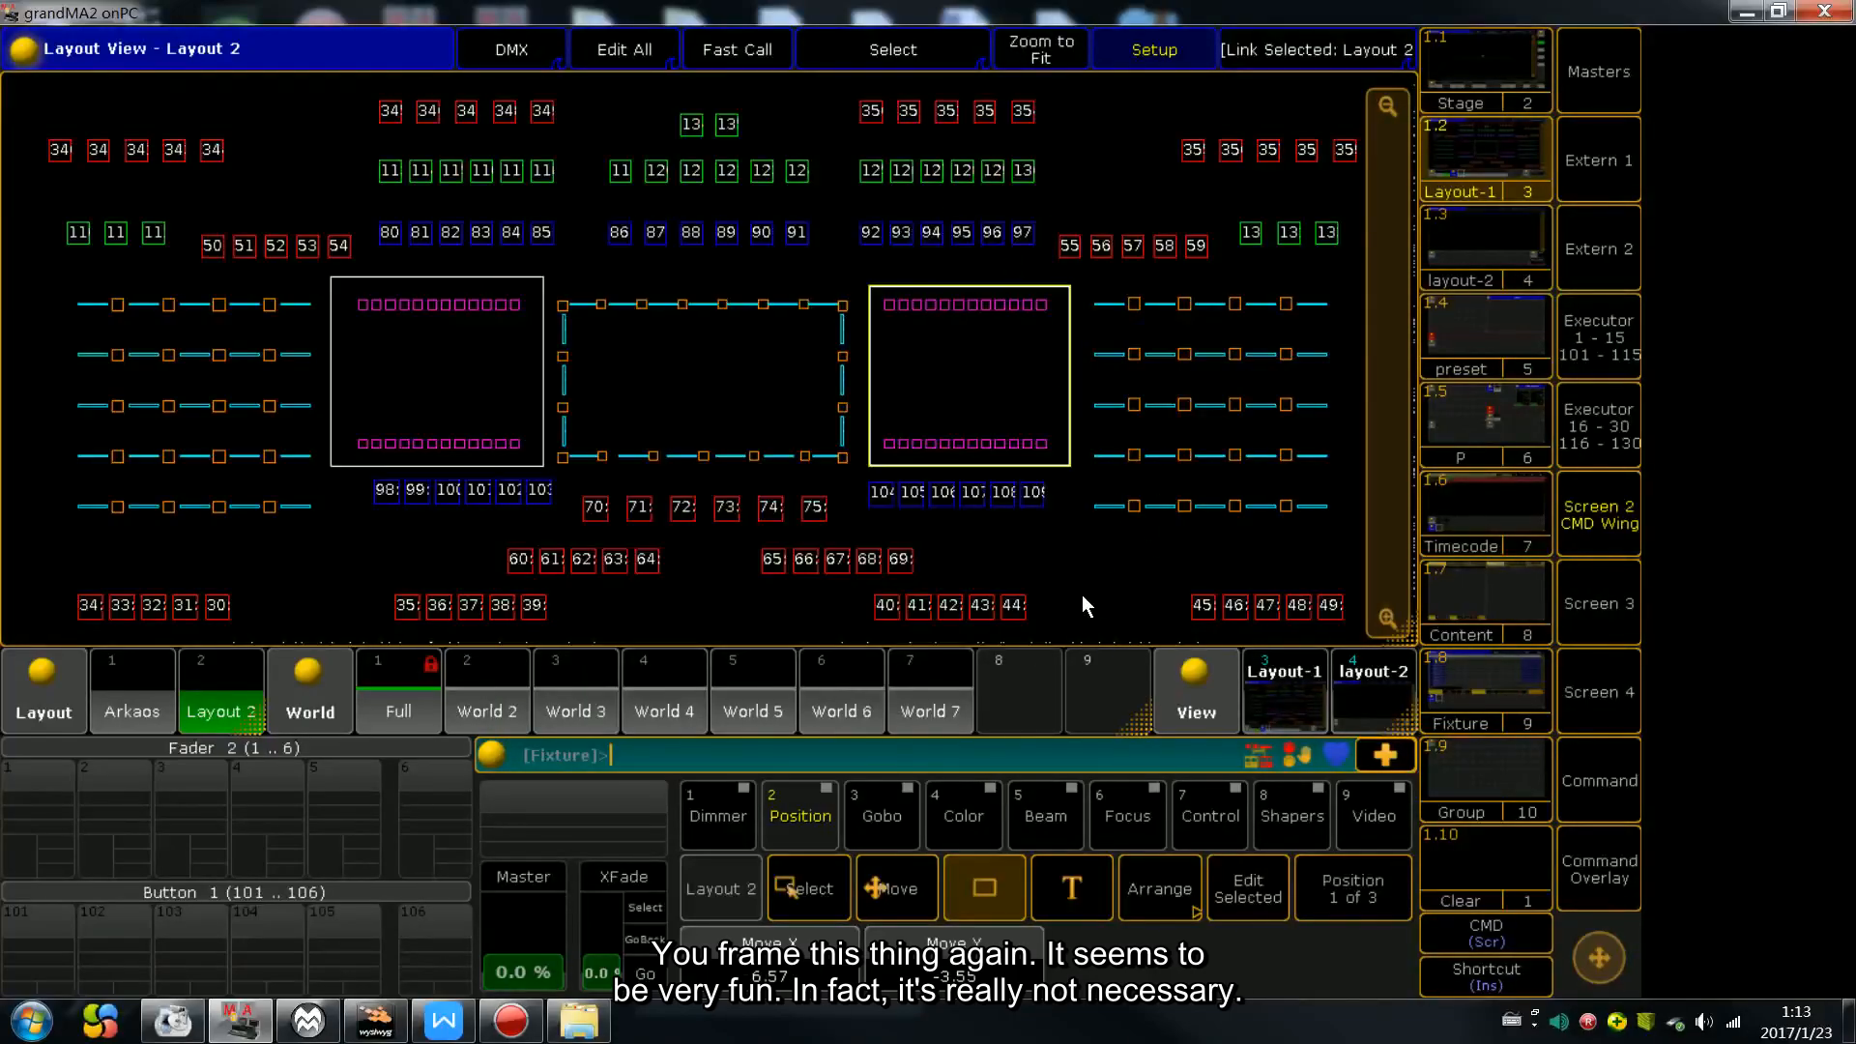
Undo both rectangle frames in Layout 2 and cancel the further undo of the mouse mode change
key(BackSpace)
key(Return)
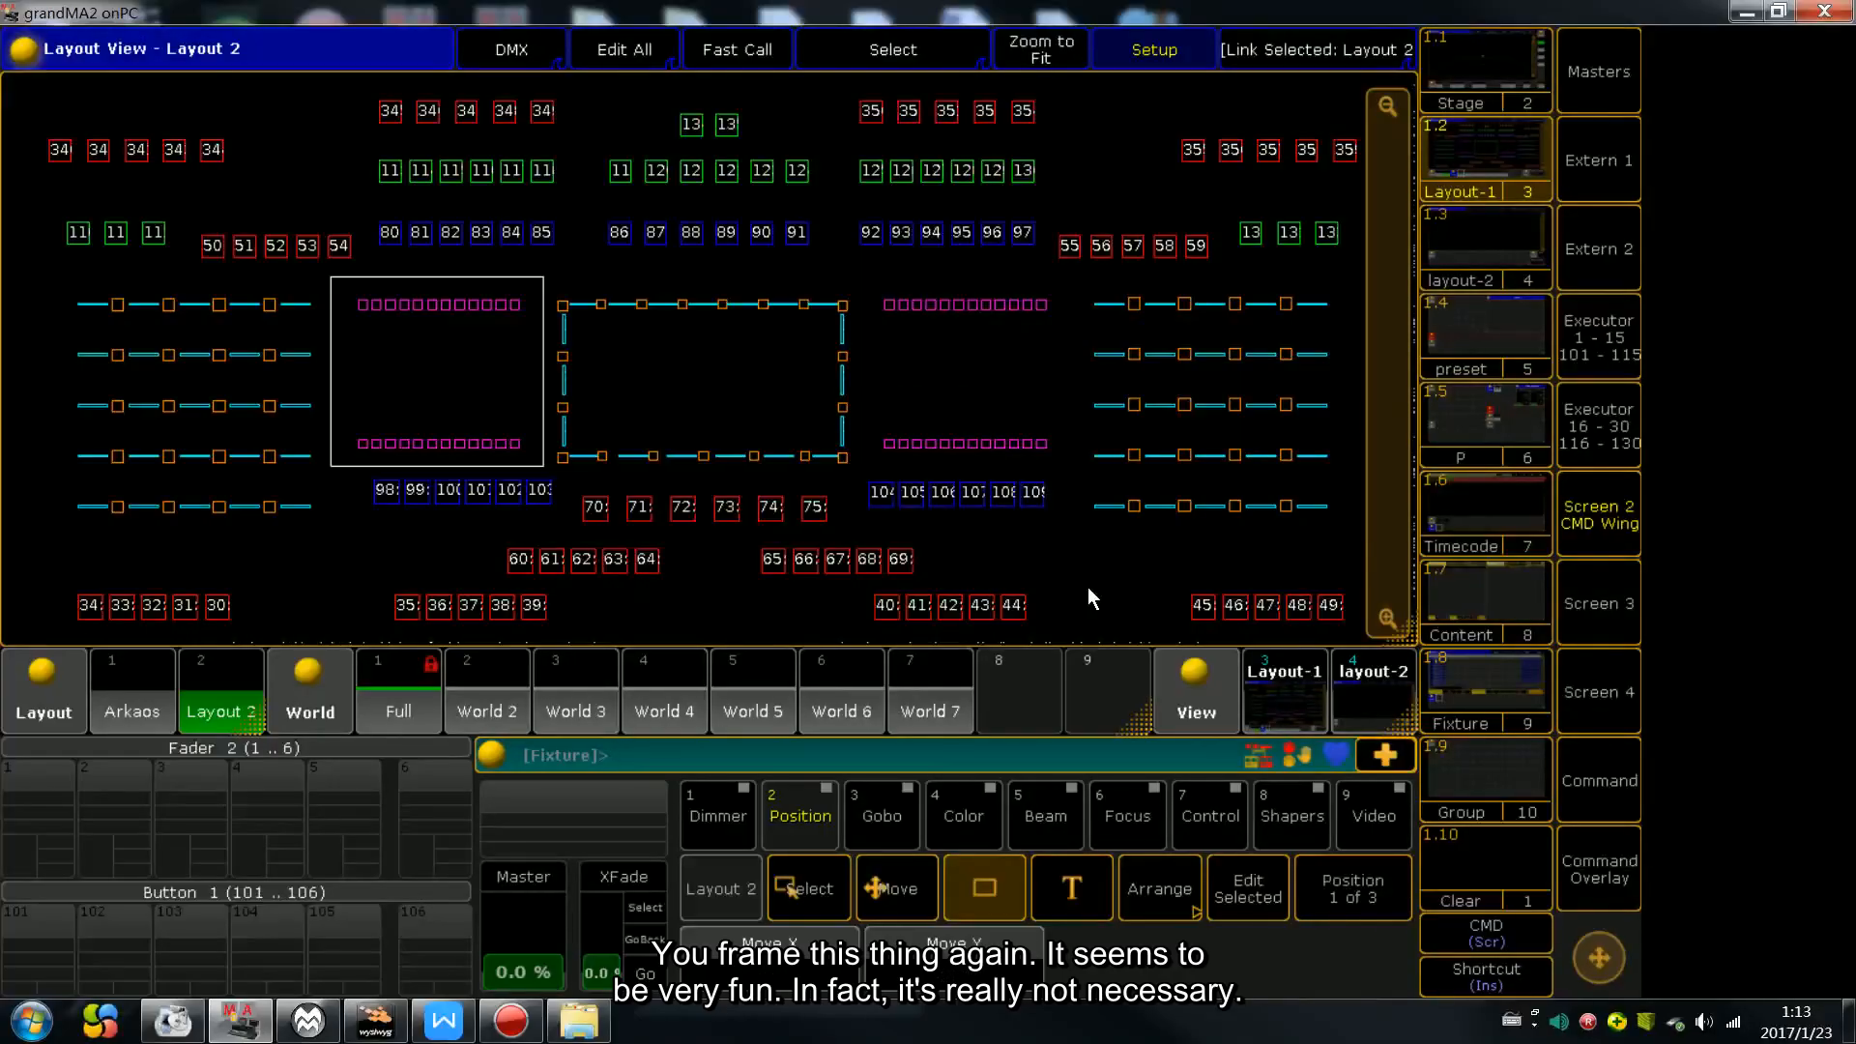
key(BackSpace)
key(Return)
key(BackSpace)
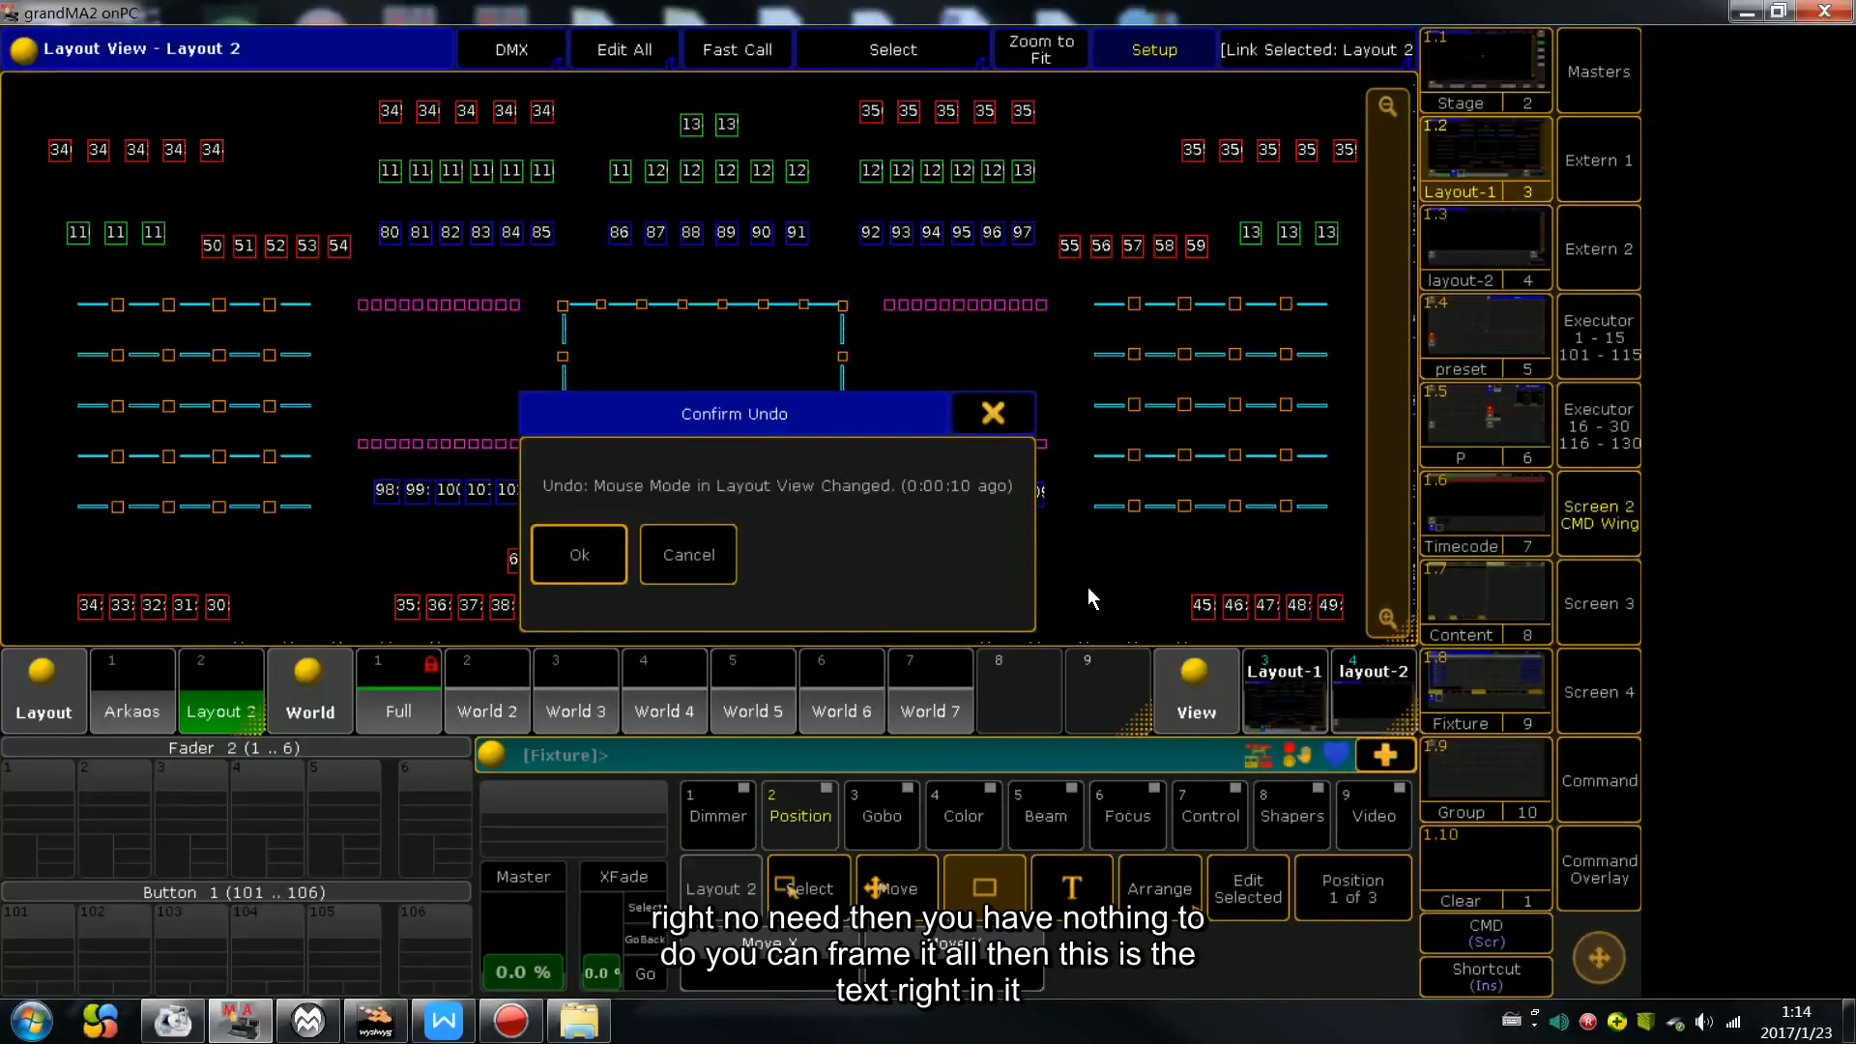
click(1008, 419)
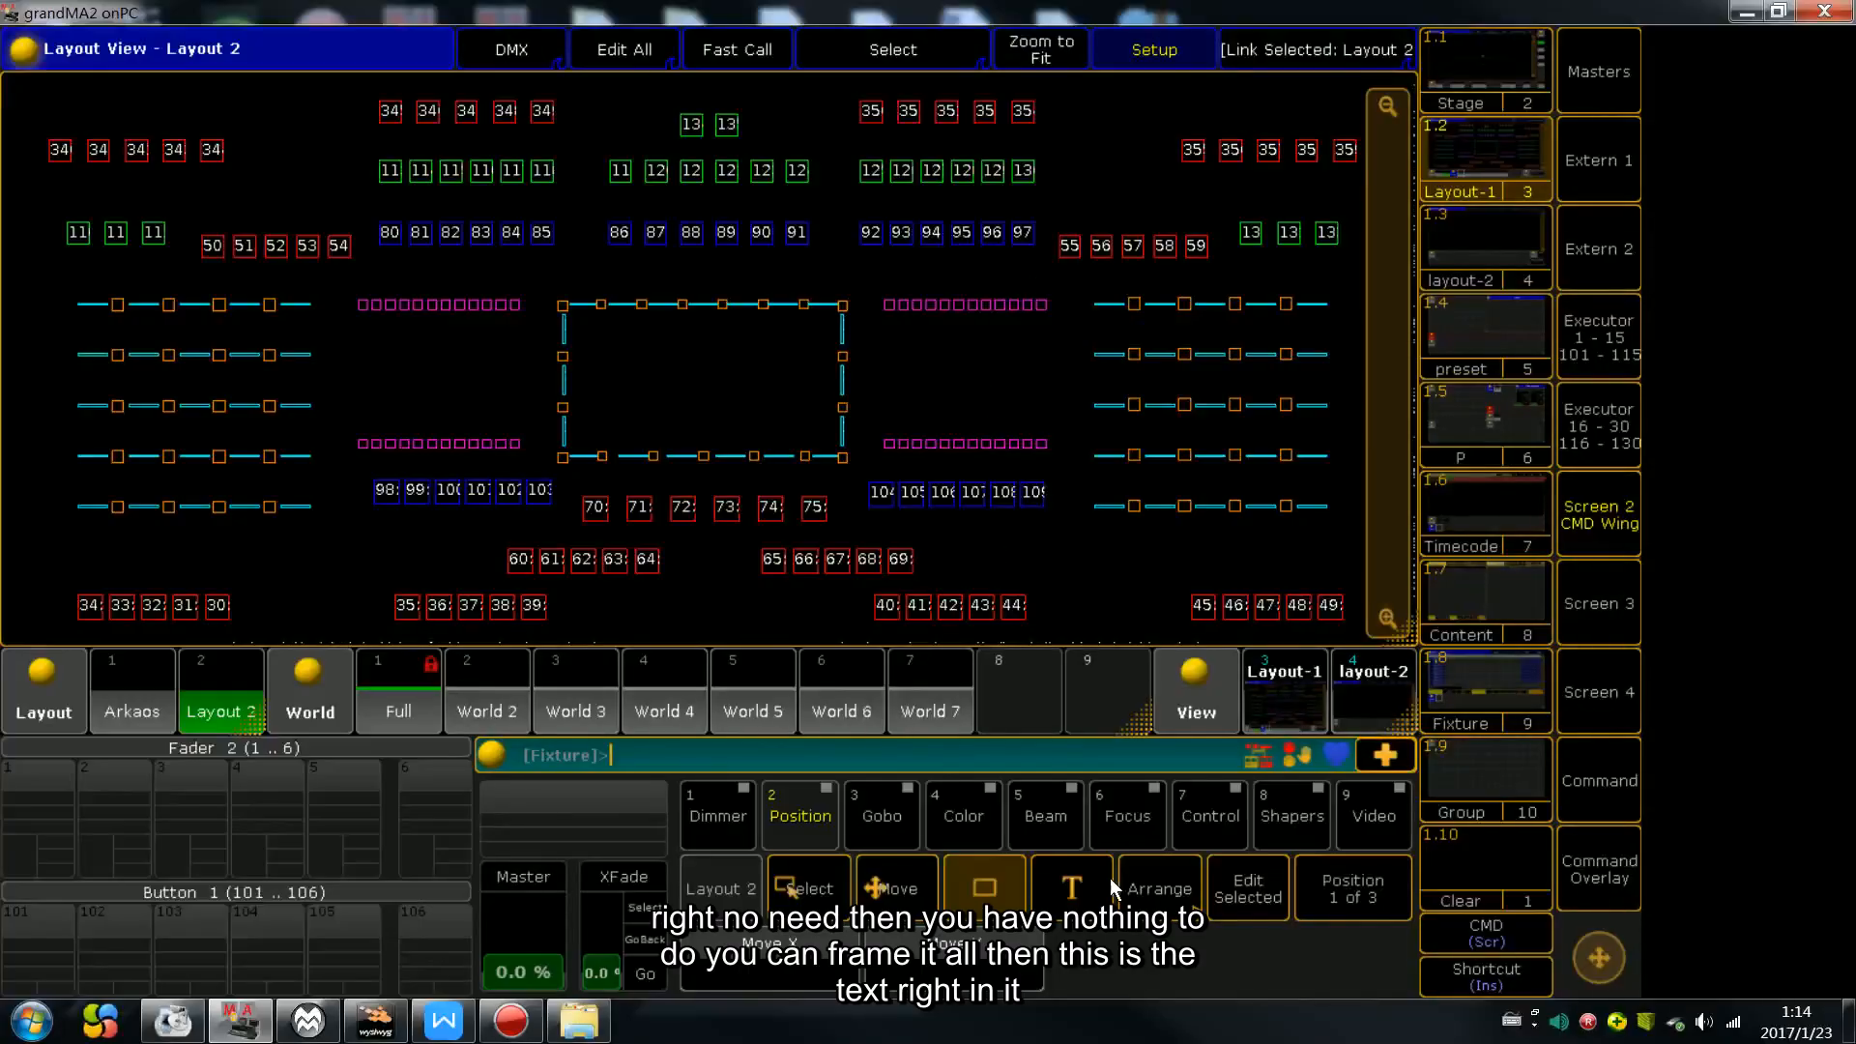
Open the Text tool's entry for a new text element in Layout 2 and close it without adding text
click(1086, 890)
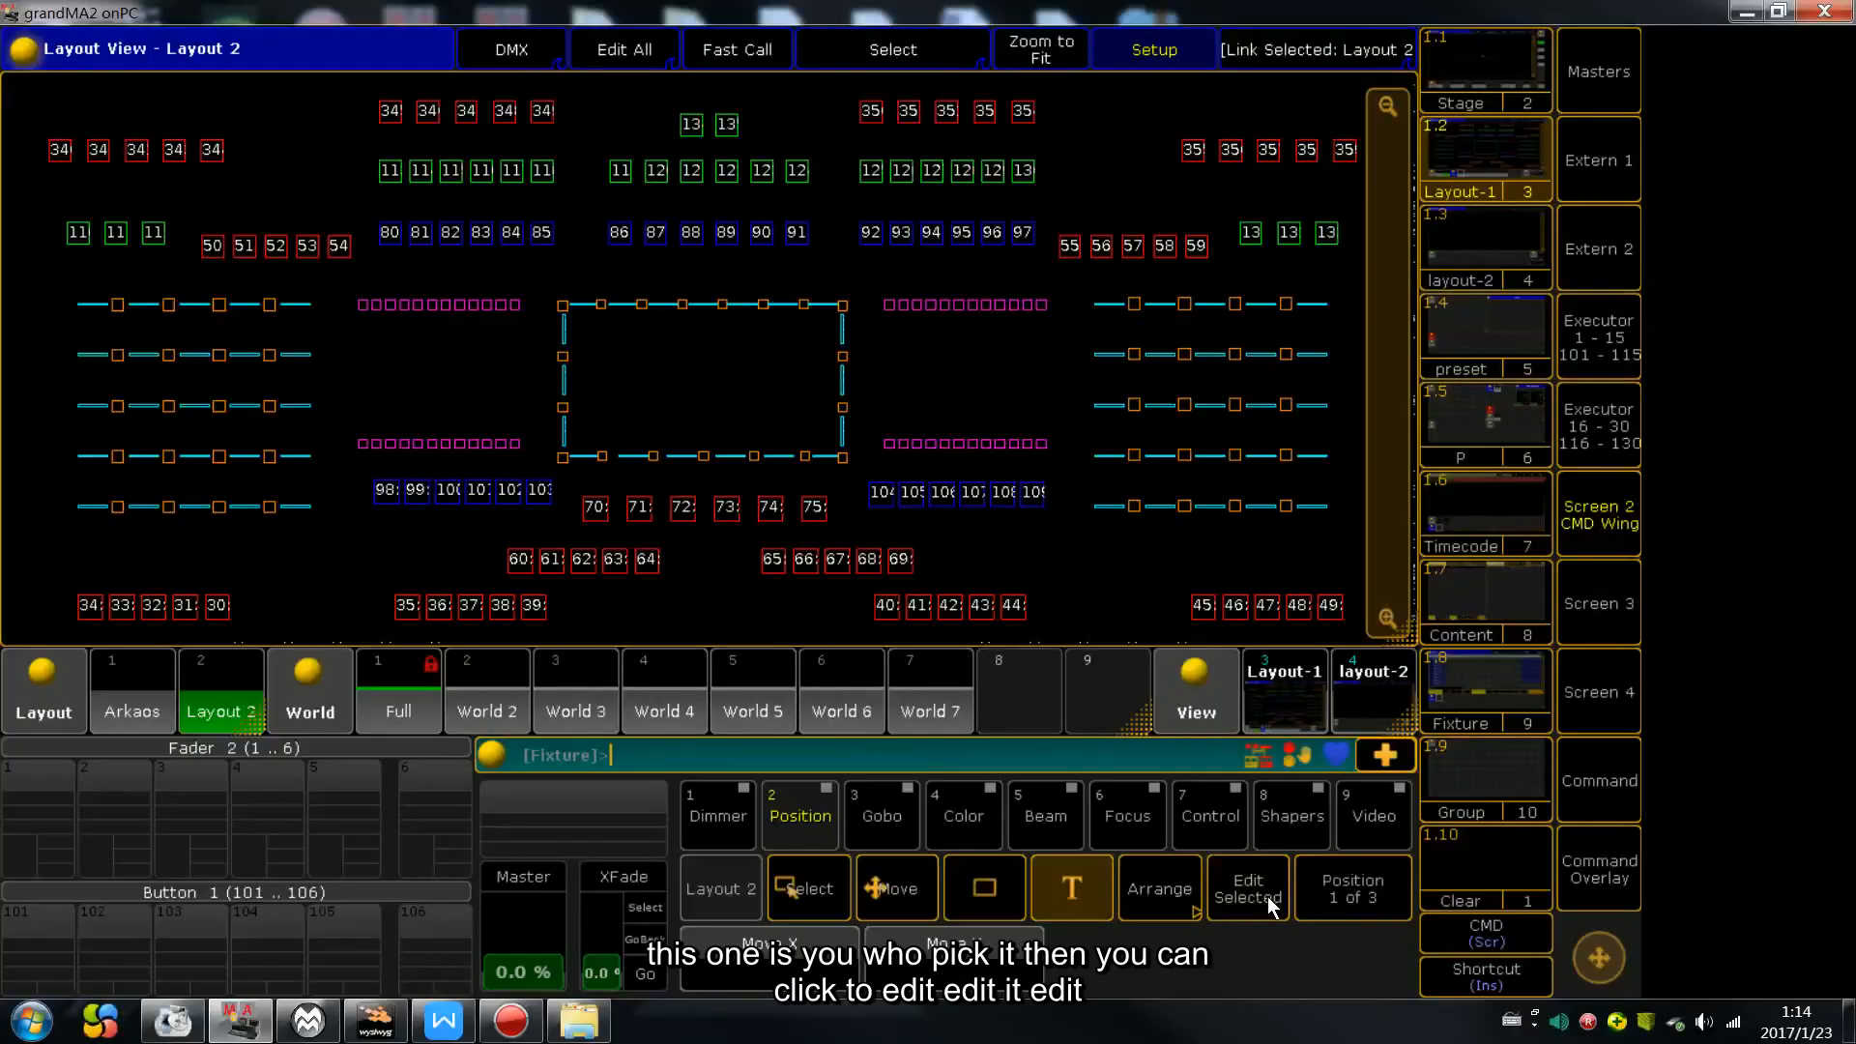
click(1056, 518)
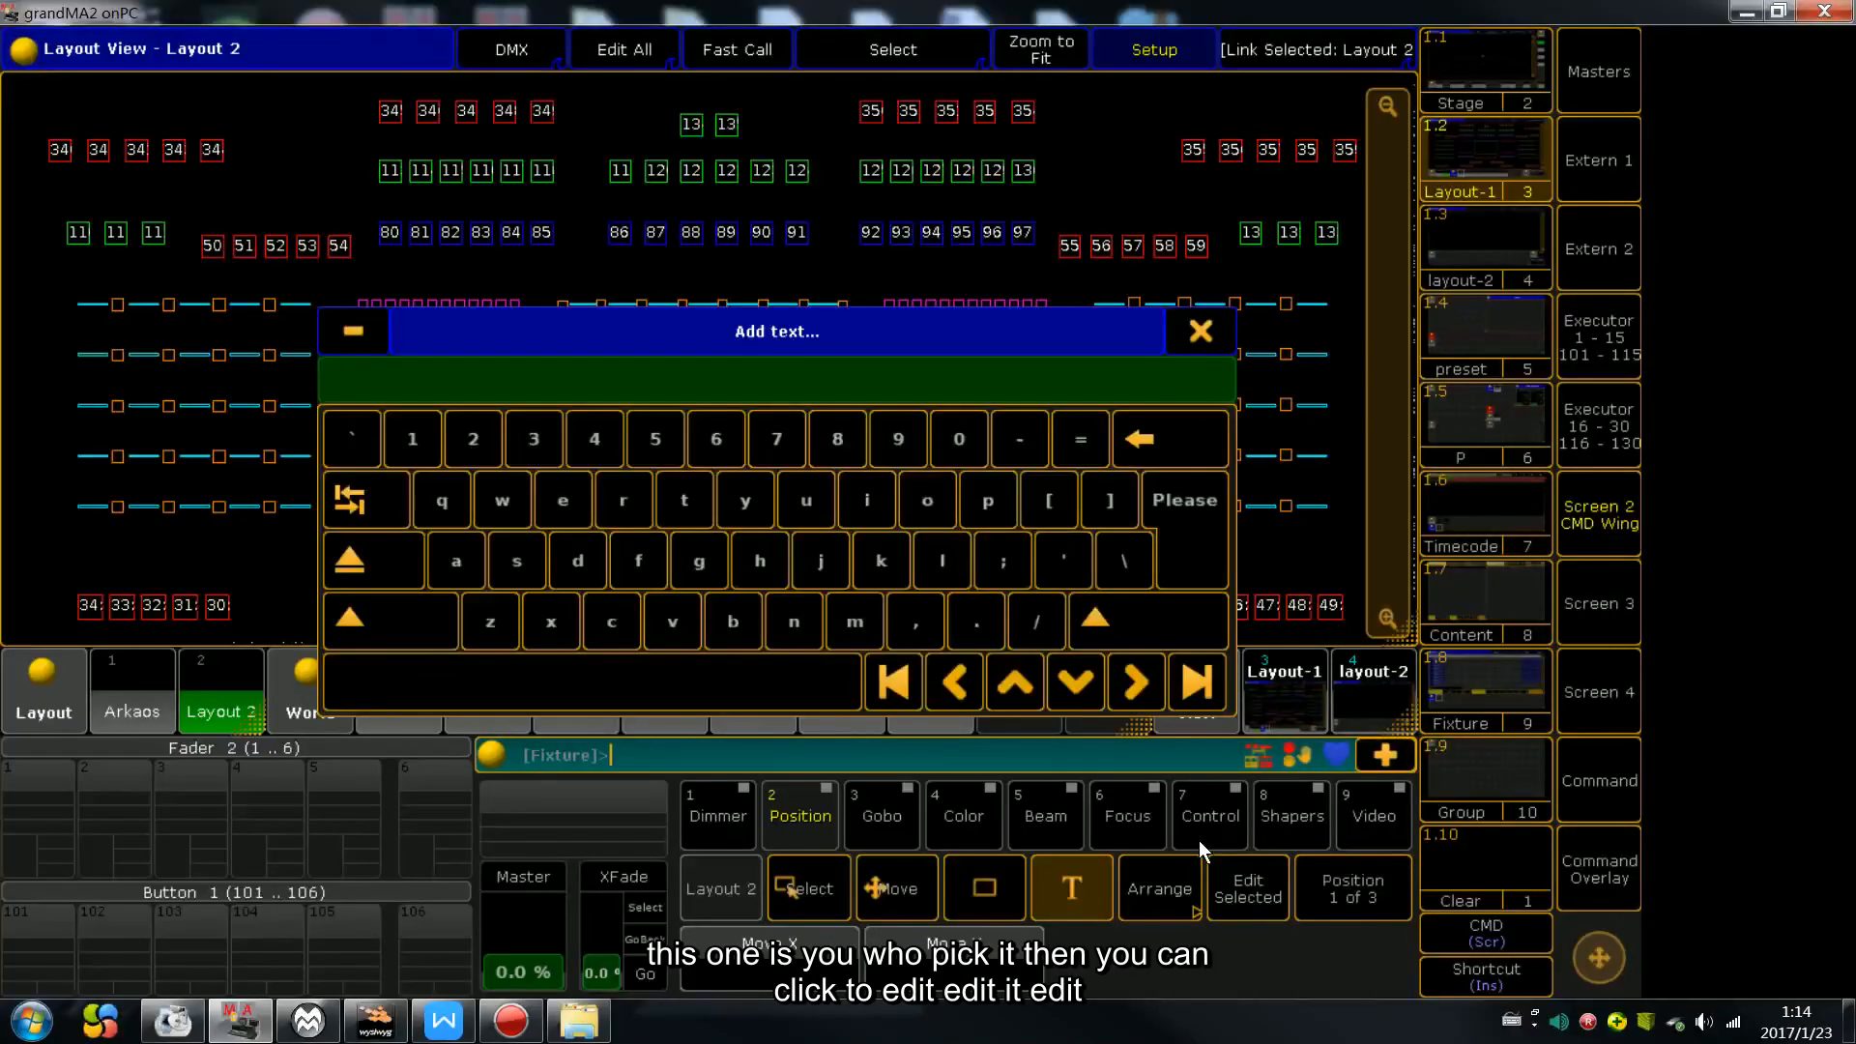
click(1198, 329)
Select fixtures 104 to 109, view their layout element options, and close them without changes
click(808, 886)
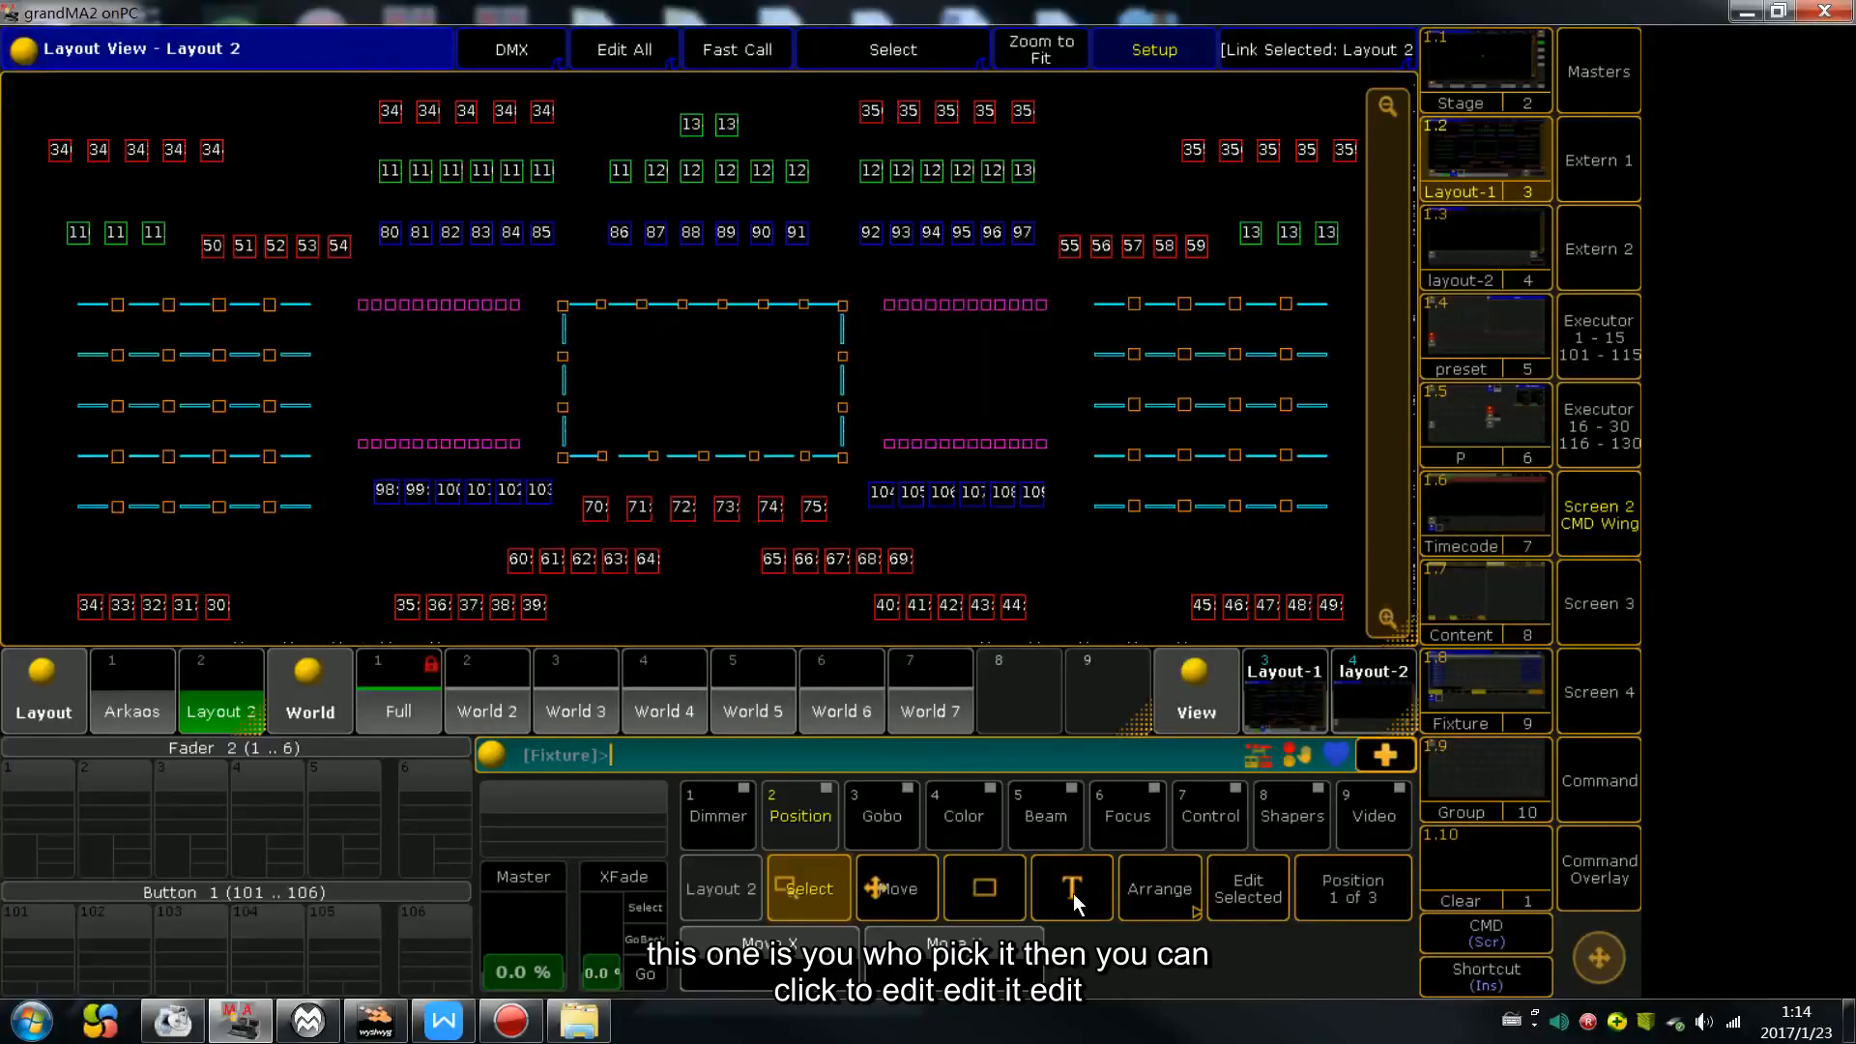
drag(889, 468, 1048, 507)
click(1233, 889)
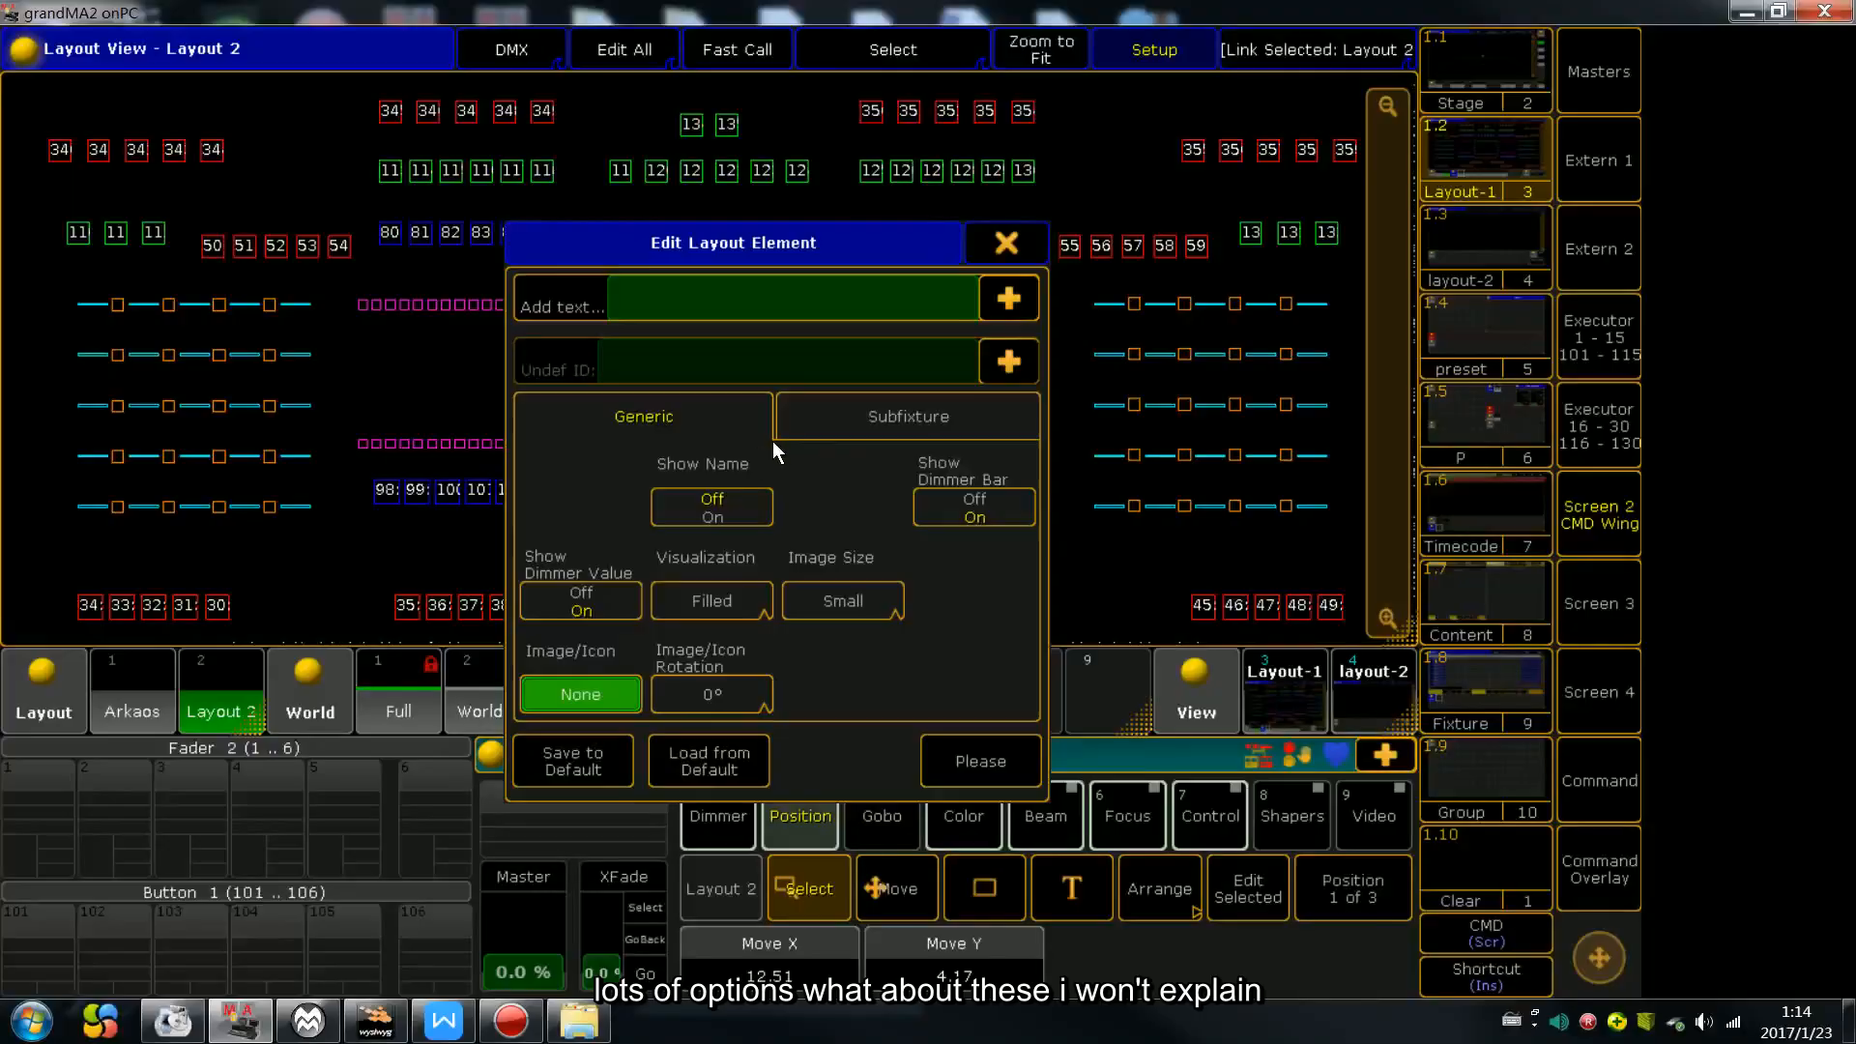
click(1007, 245)
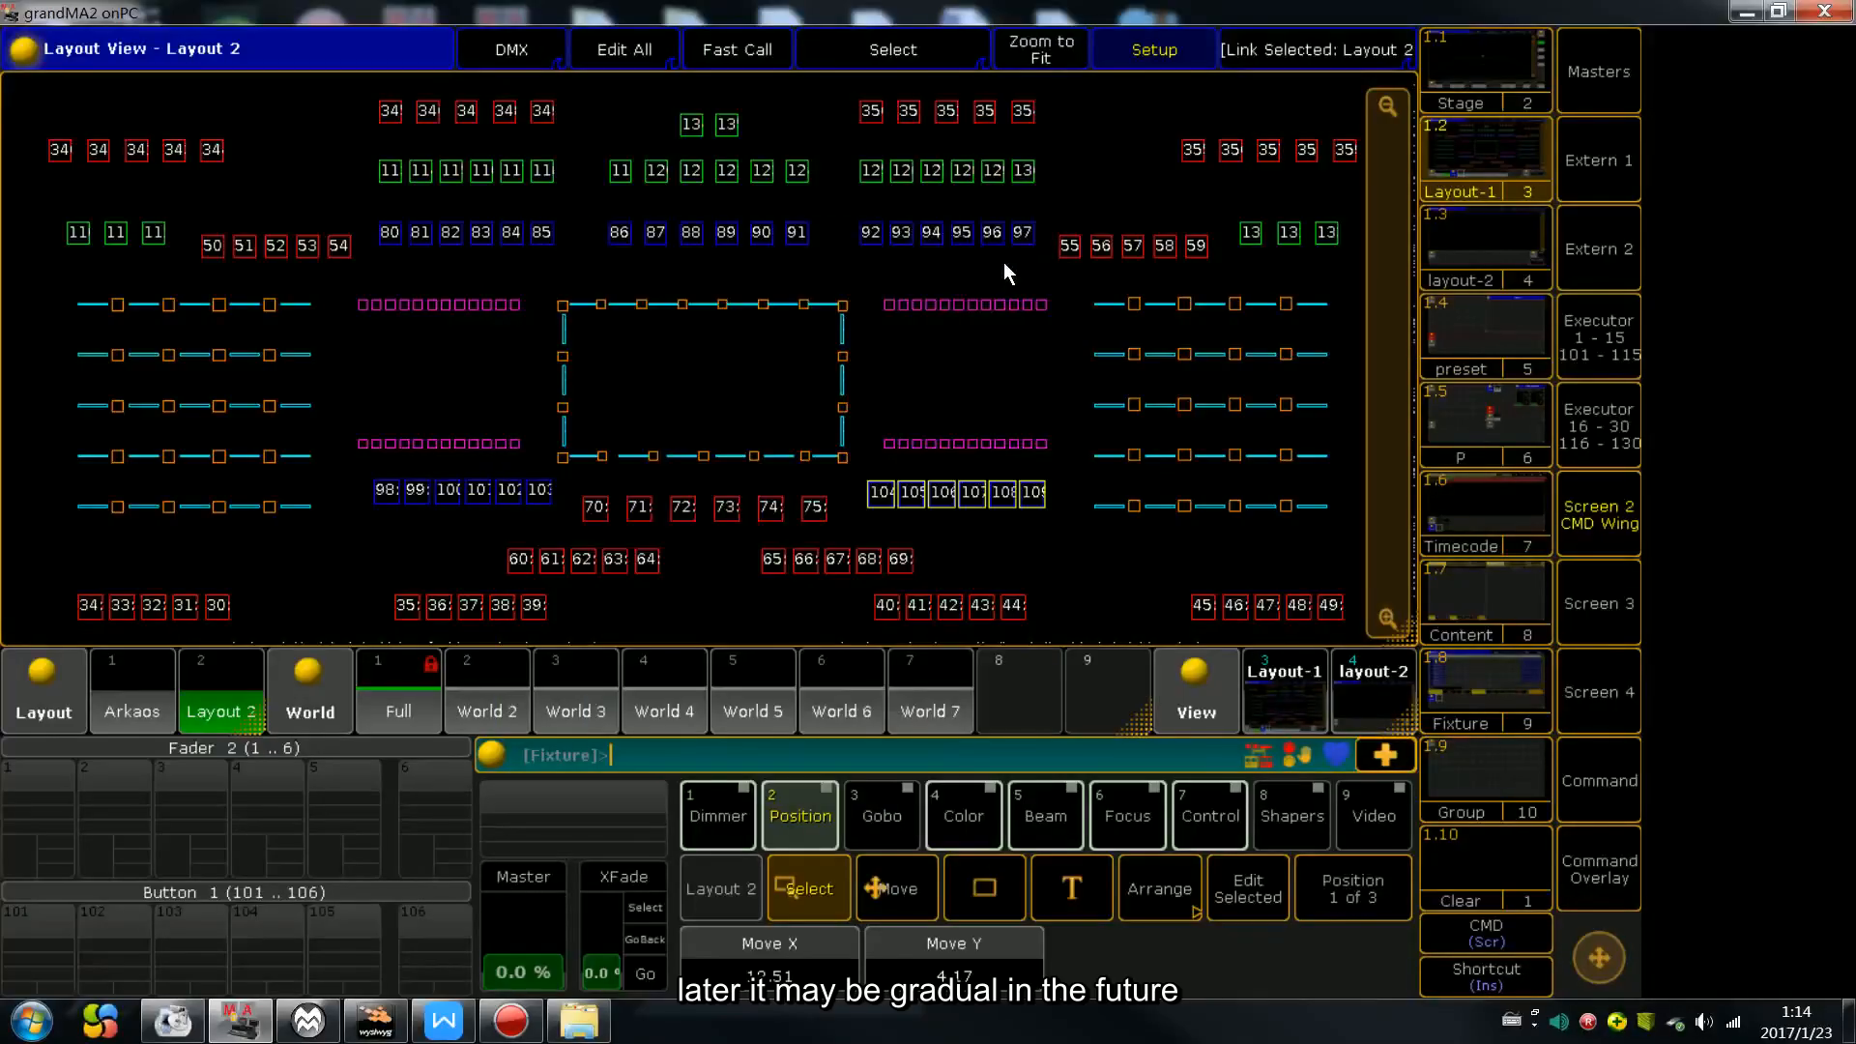
Deselect fixtures 104 to 109 and view the Size and Style pages of the layout setup tools
click(1063, 551)
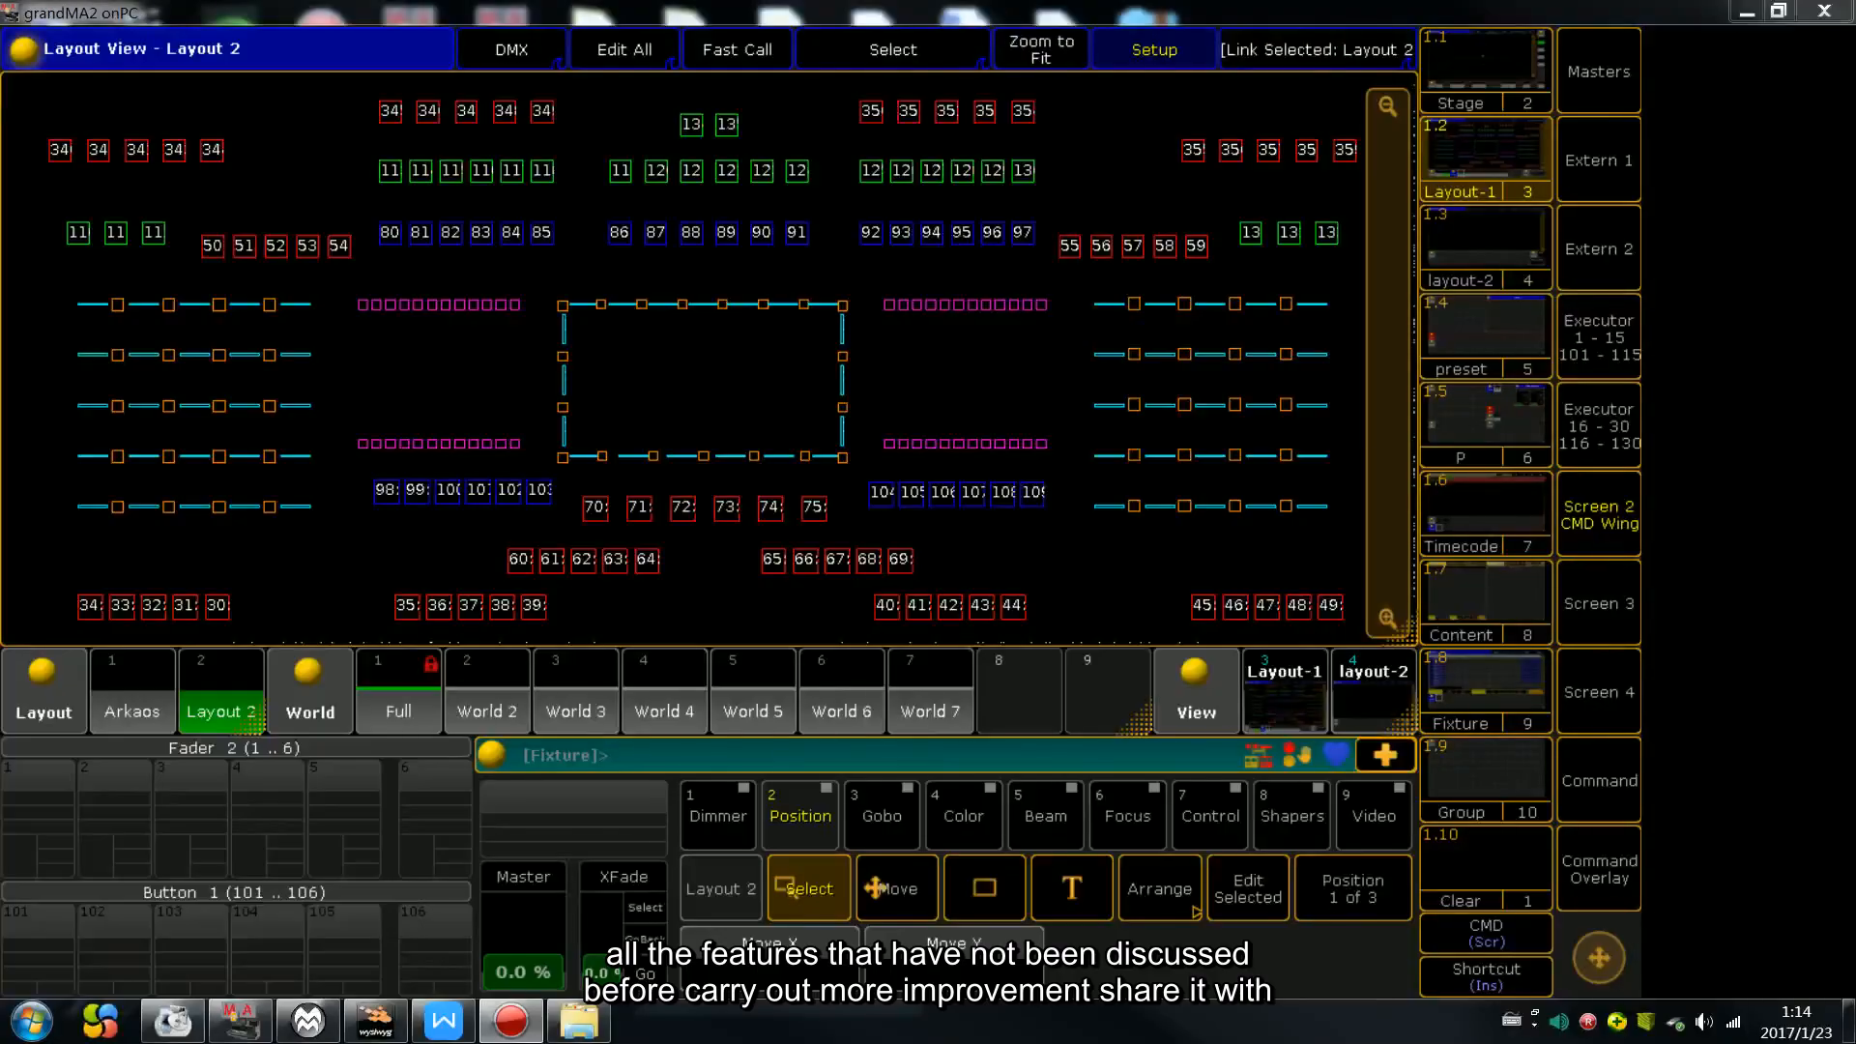
click(1334, 897)
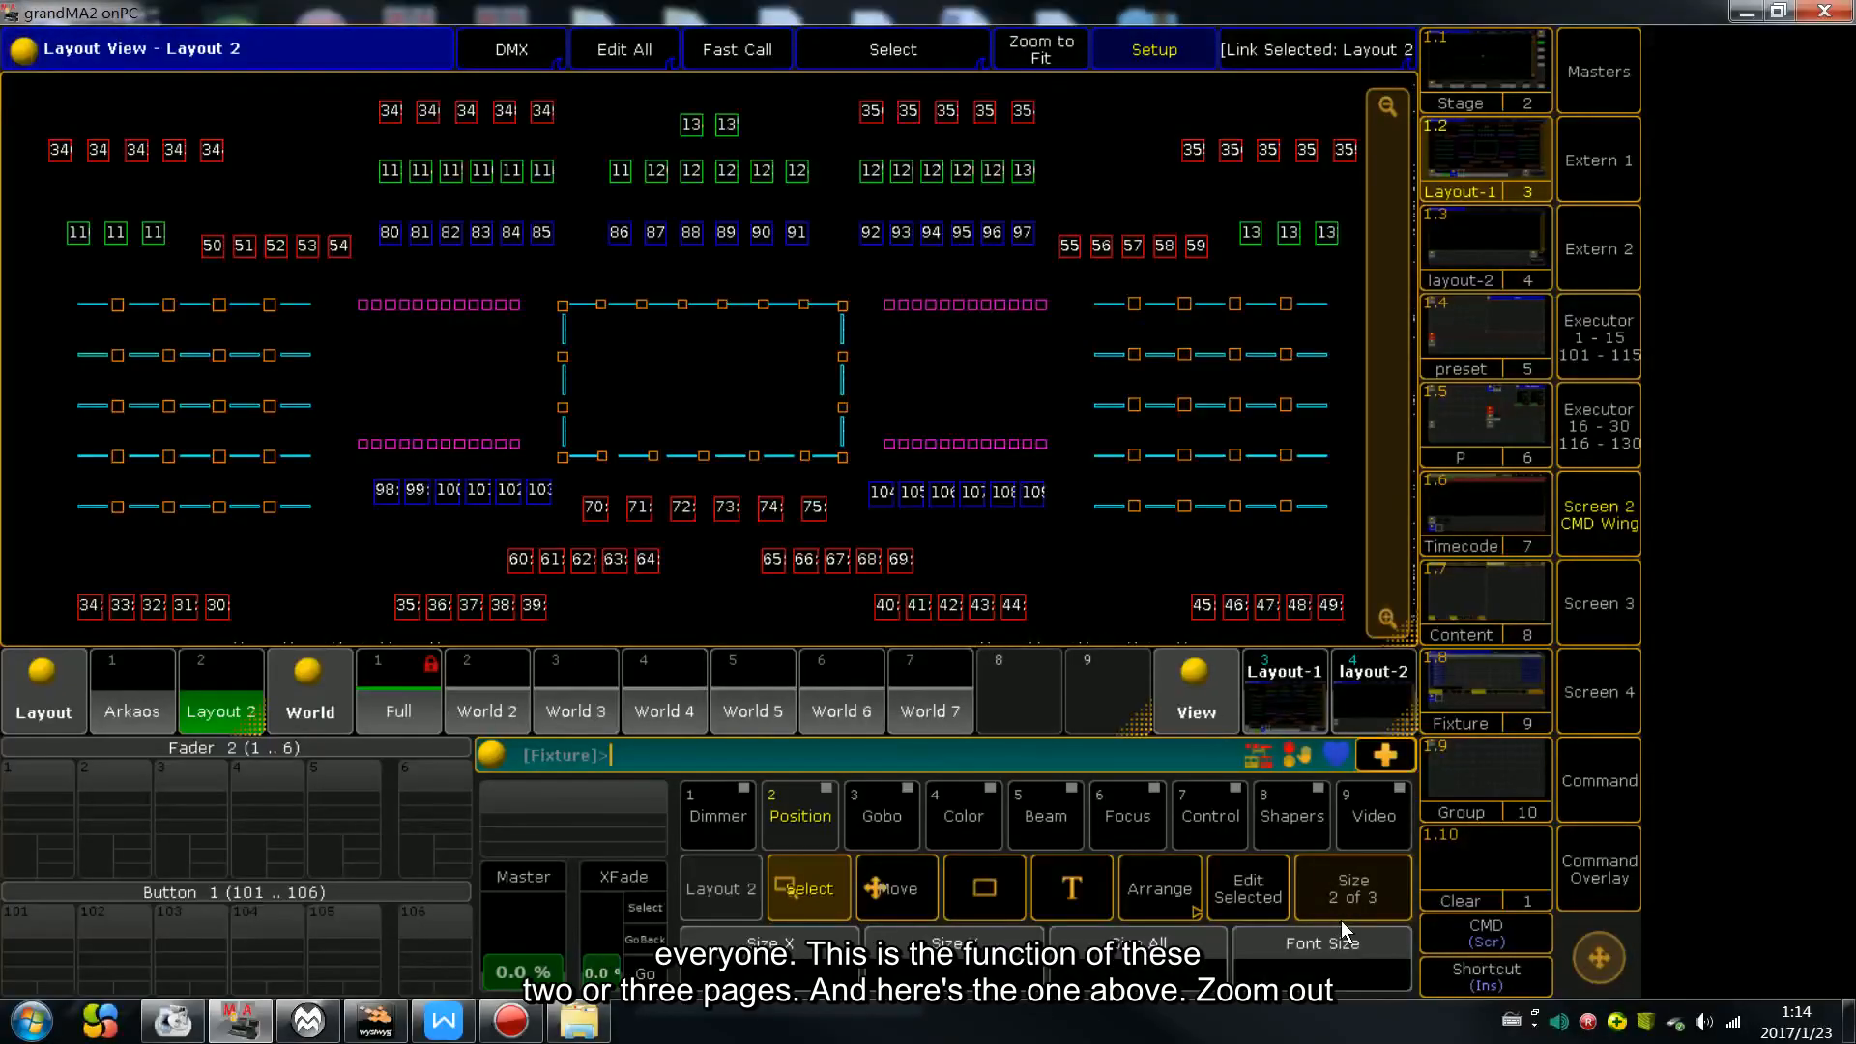
click(1337, 895)
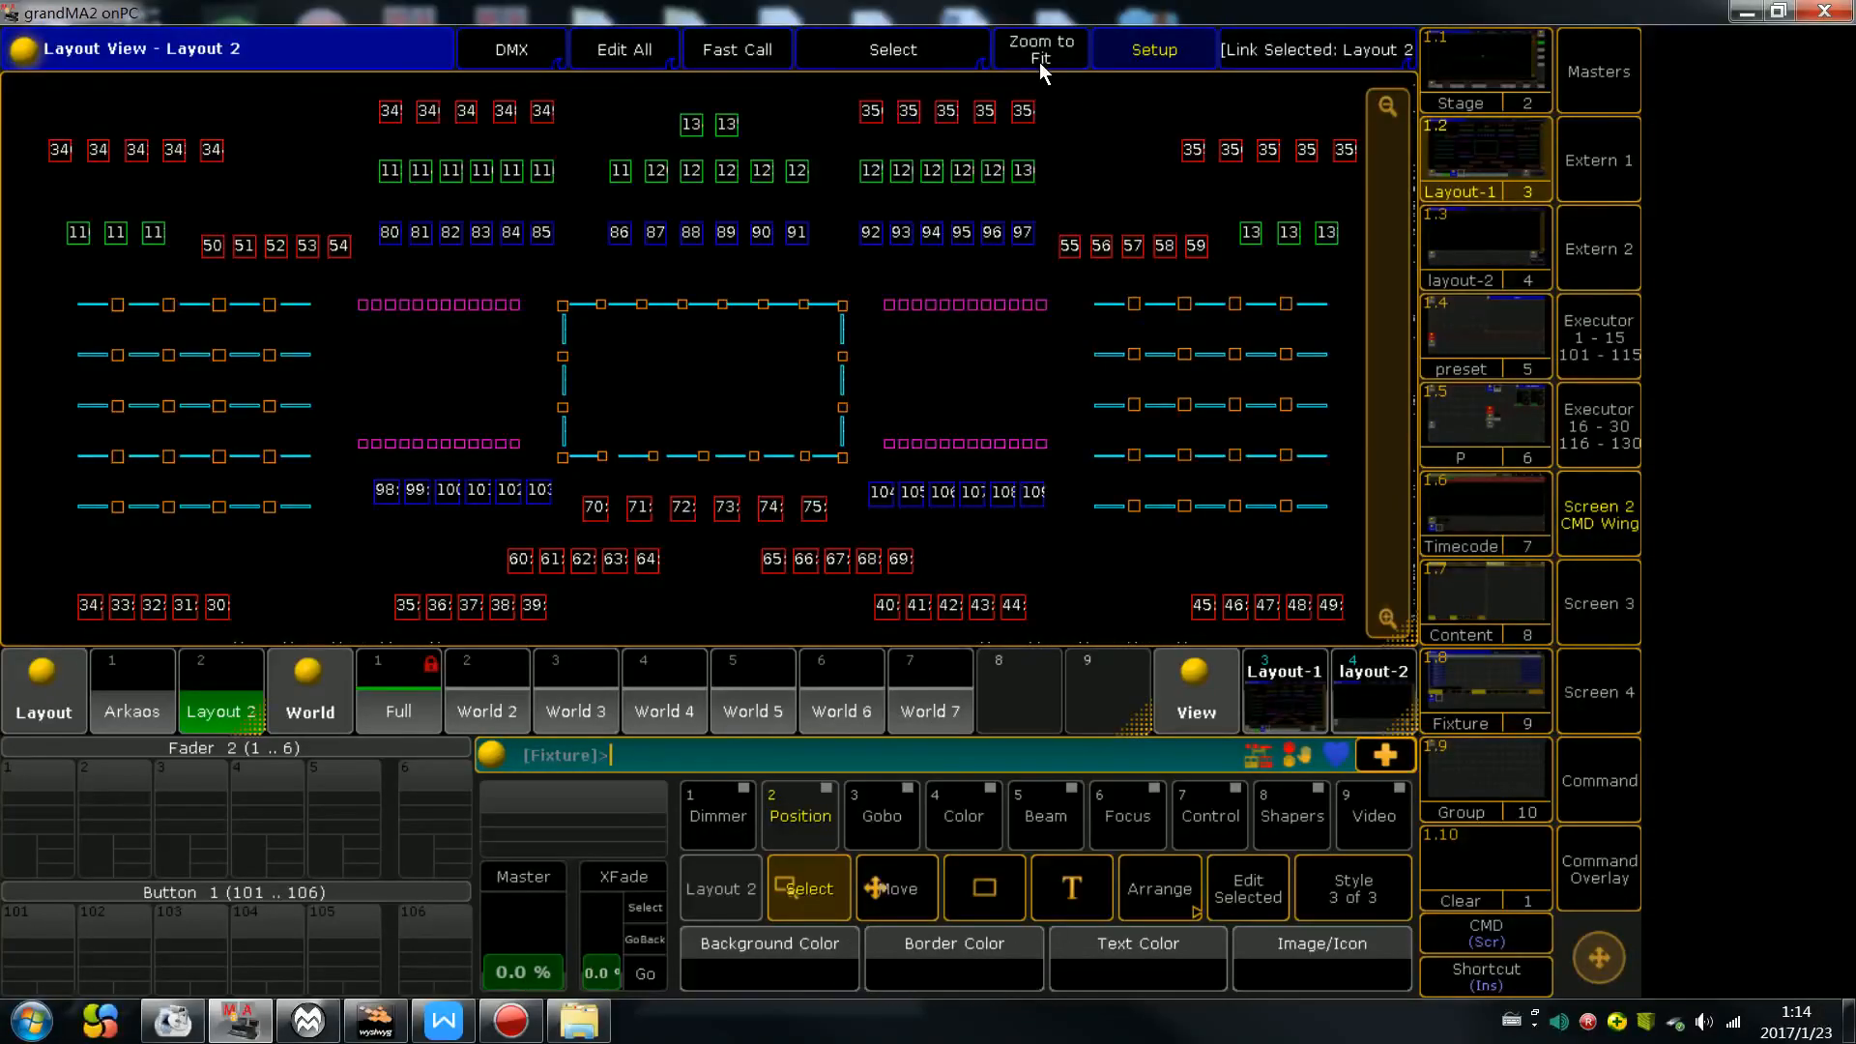
Choose Select as the mouse mode and leave setup mode in Layout 2
click(901, 49)
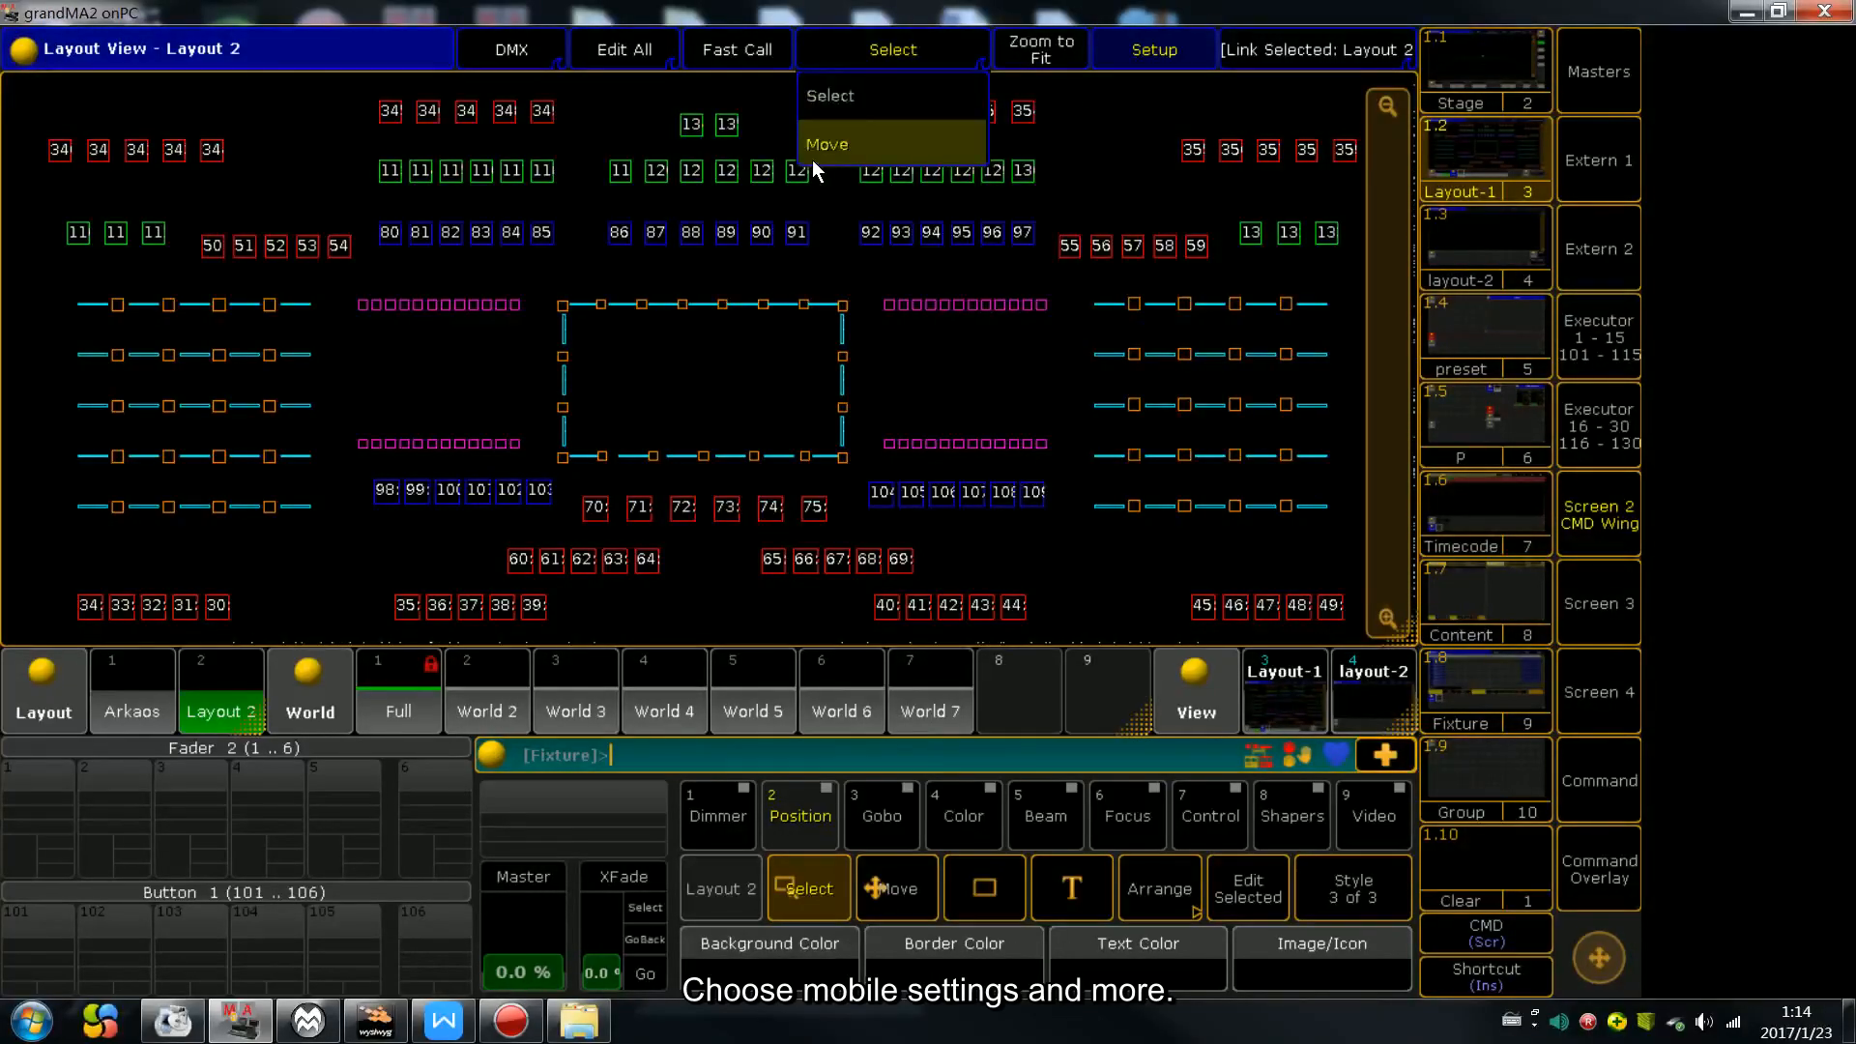
click(860, 85)
click(1176, 46)
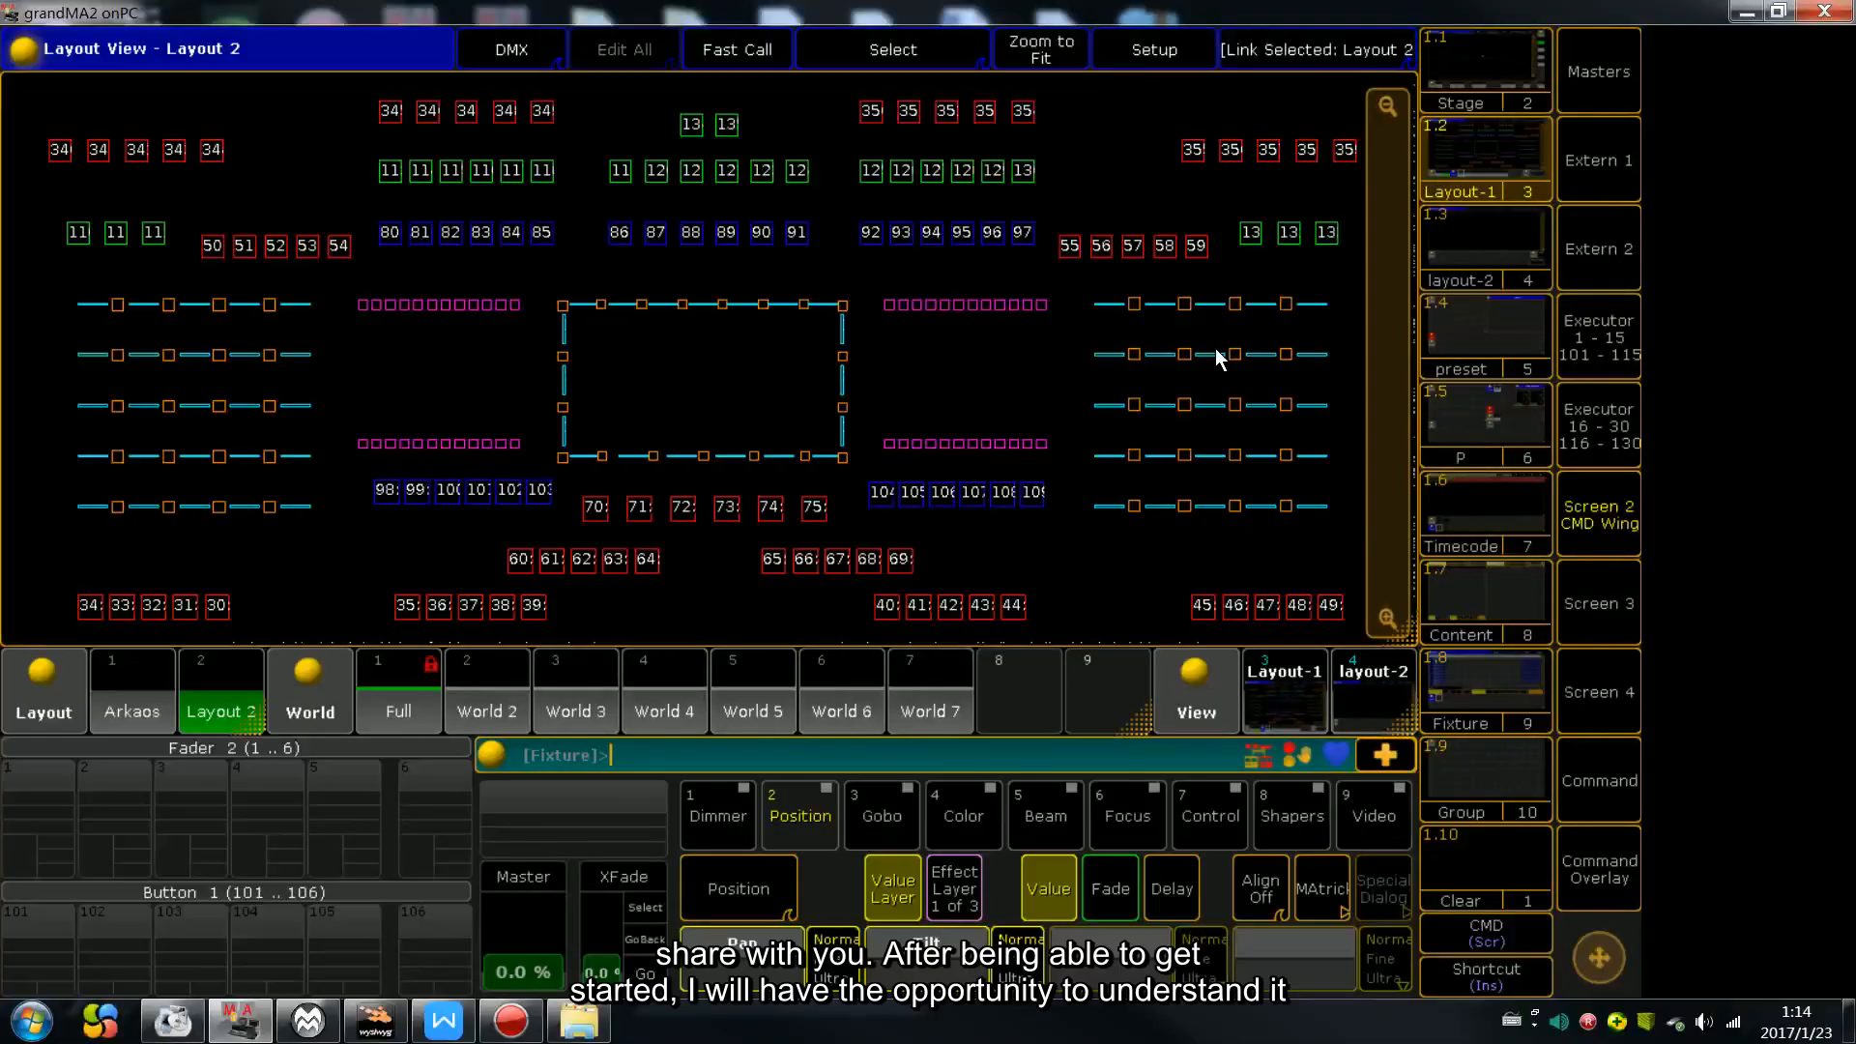
View the layer choices, keeping DMX, and look at Layout 2's Layout Data options without changing them
click(536, 55)
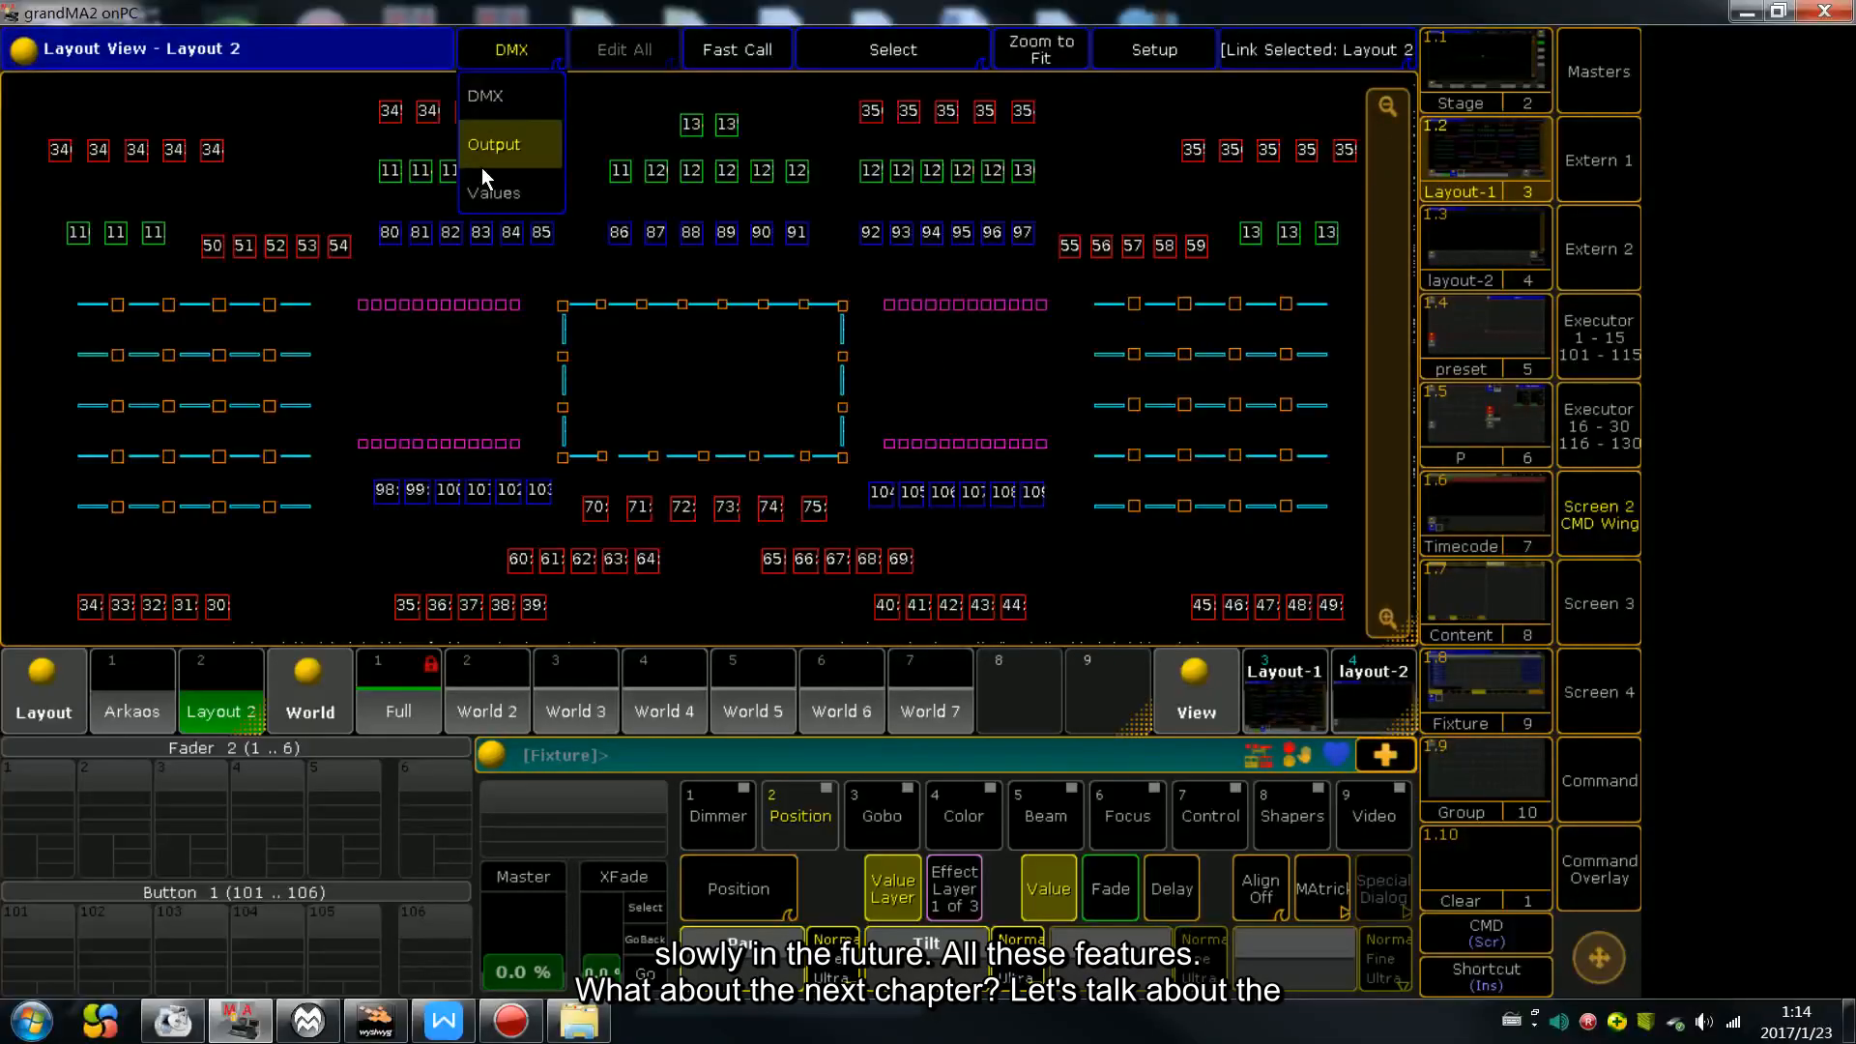
click(490, 99)
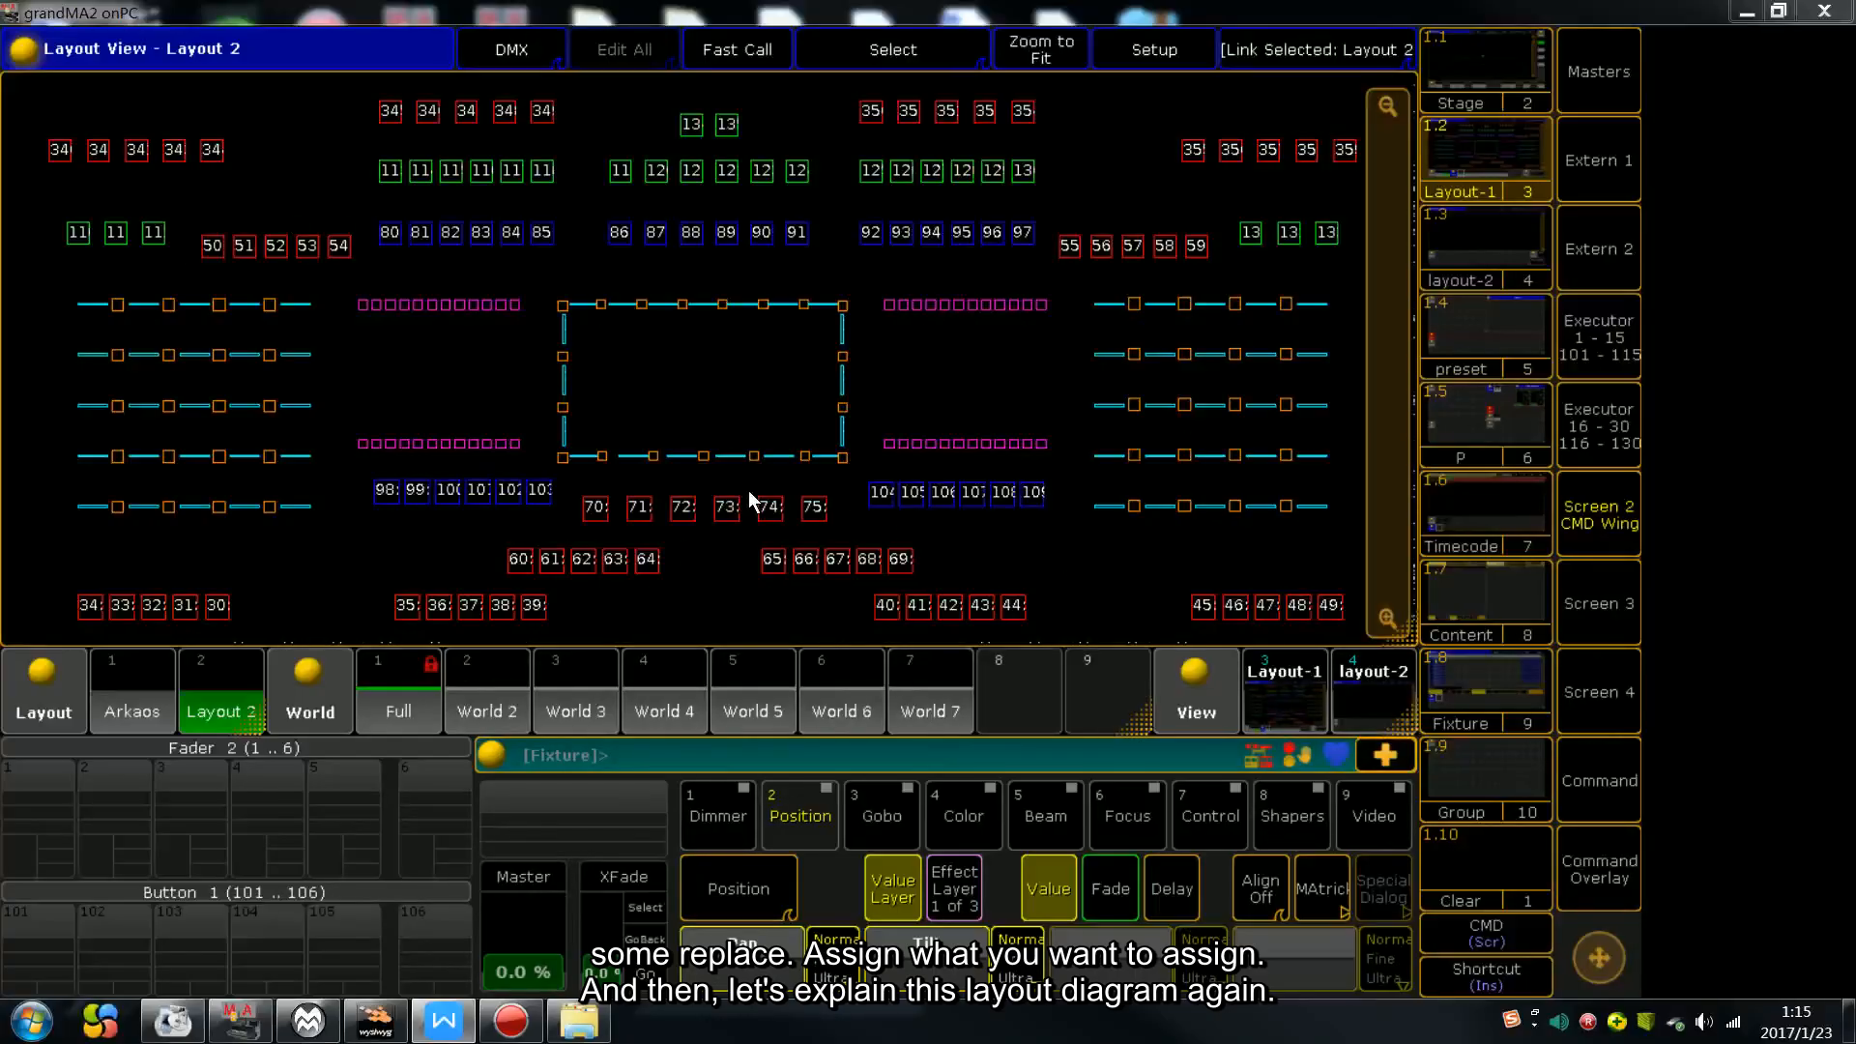
click(25, 53)
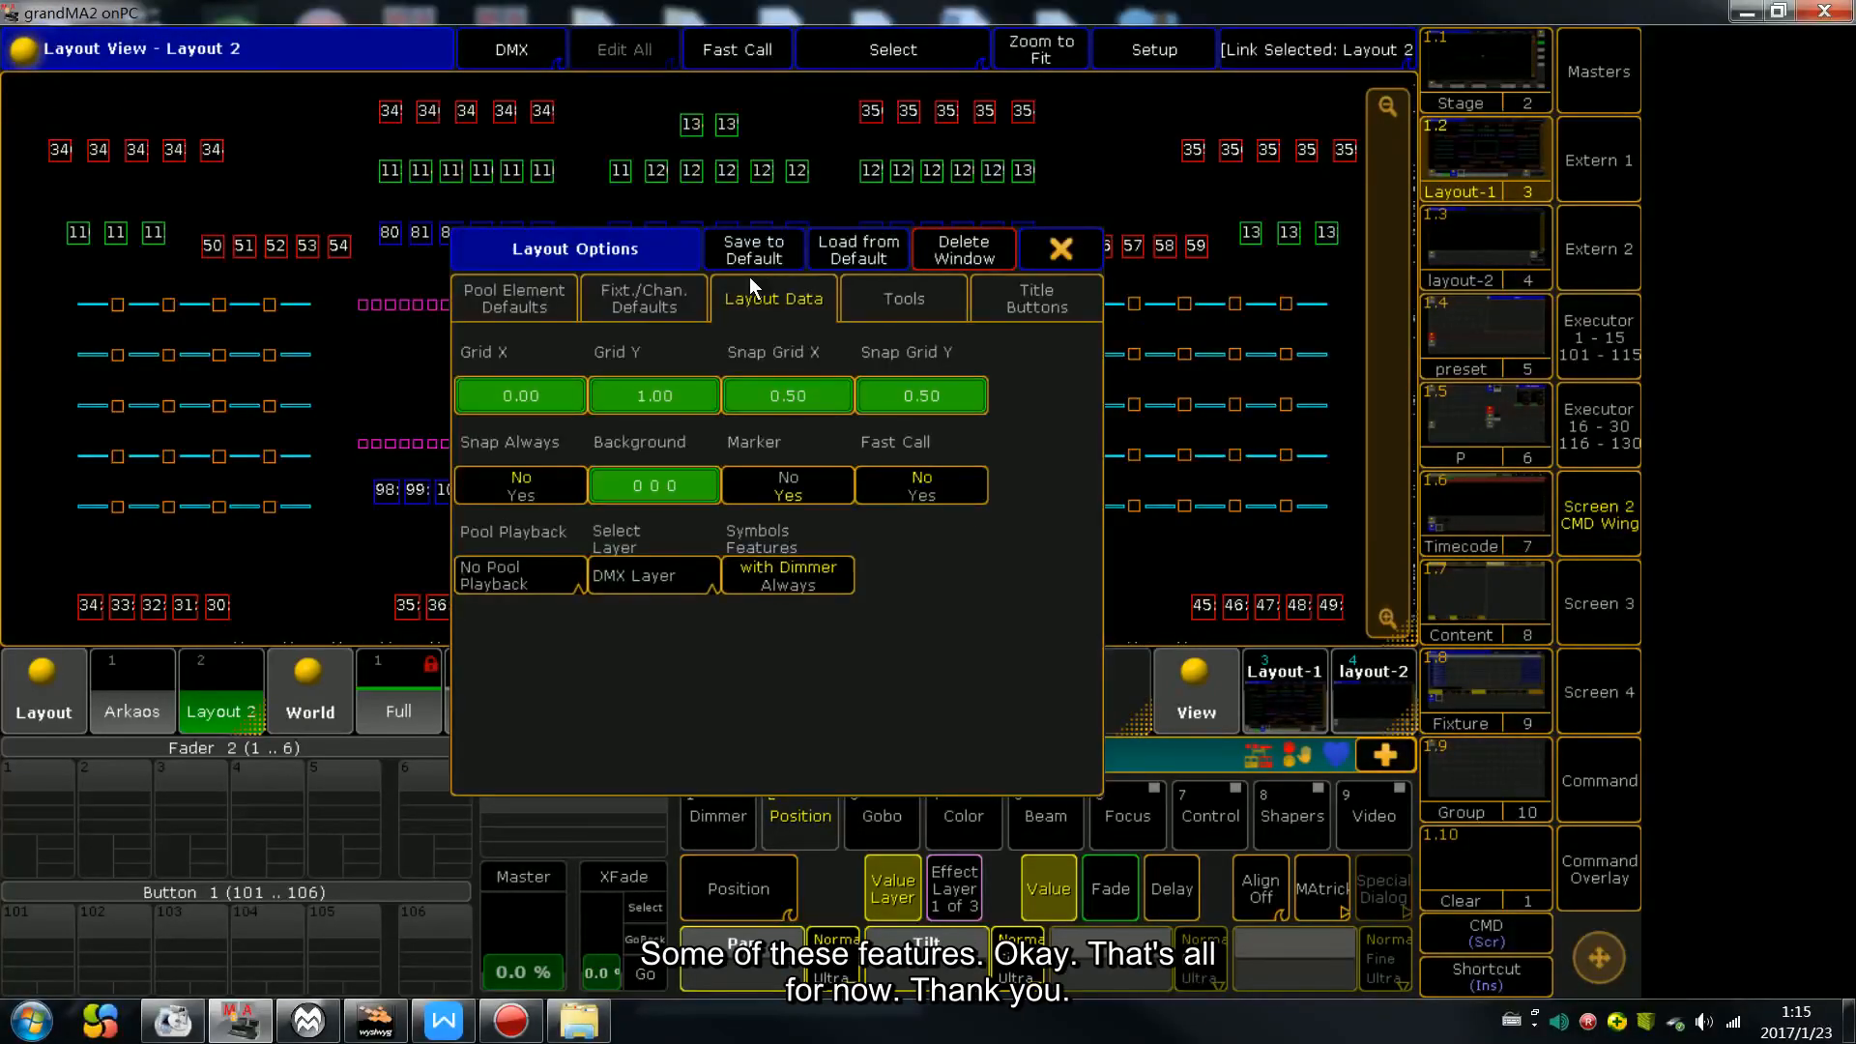
click(1057, 250)
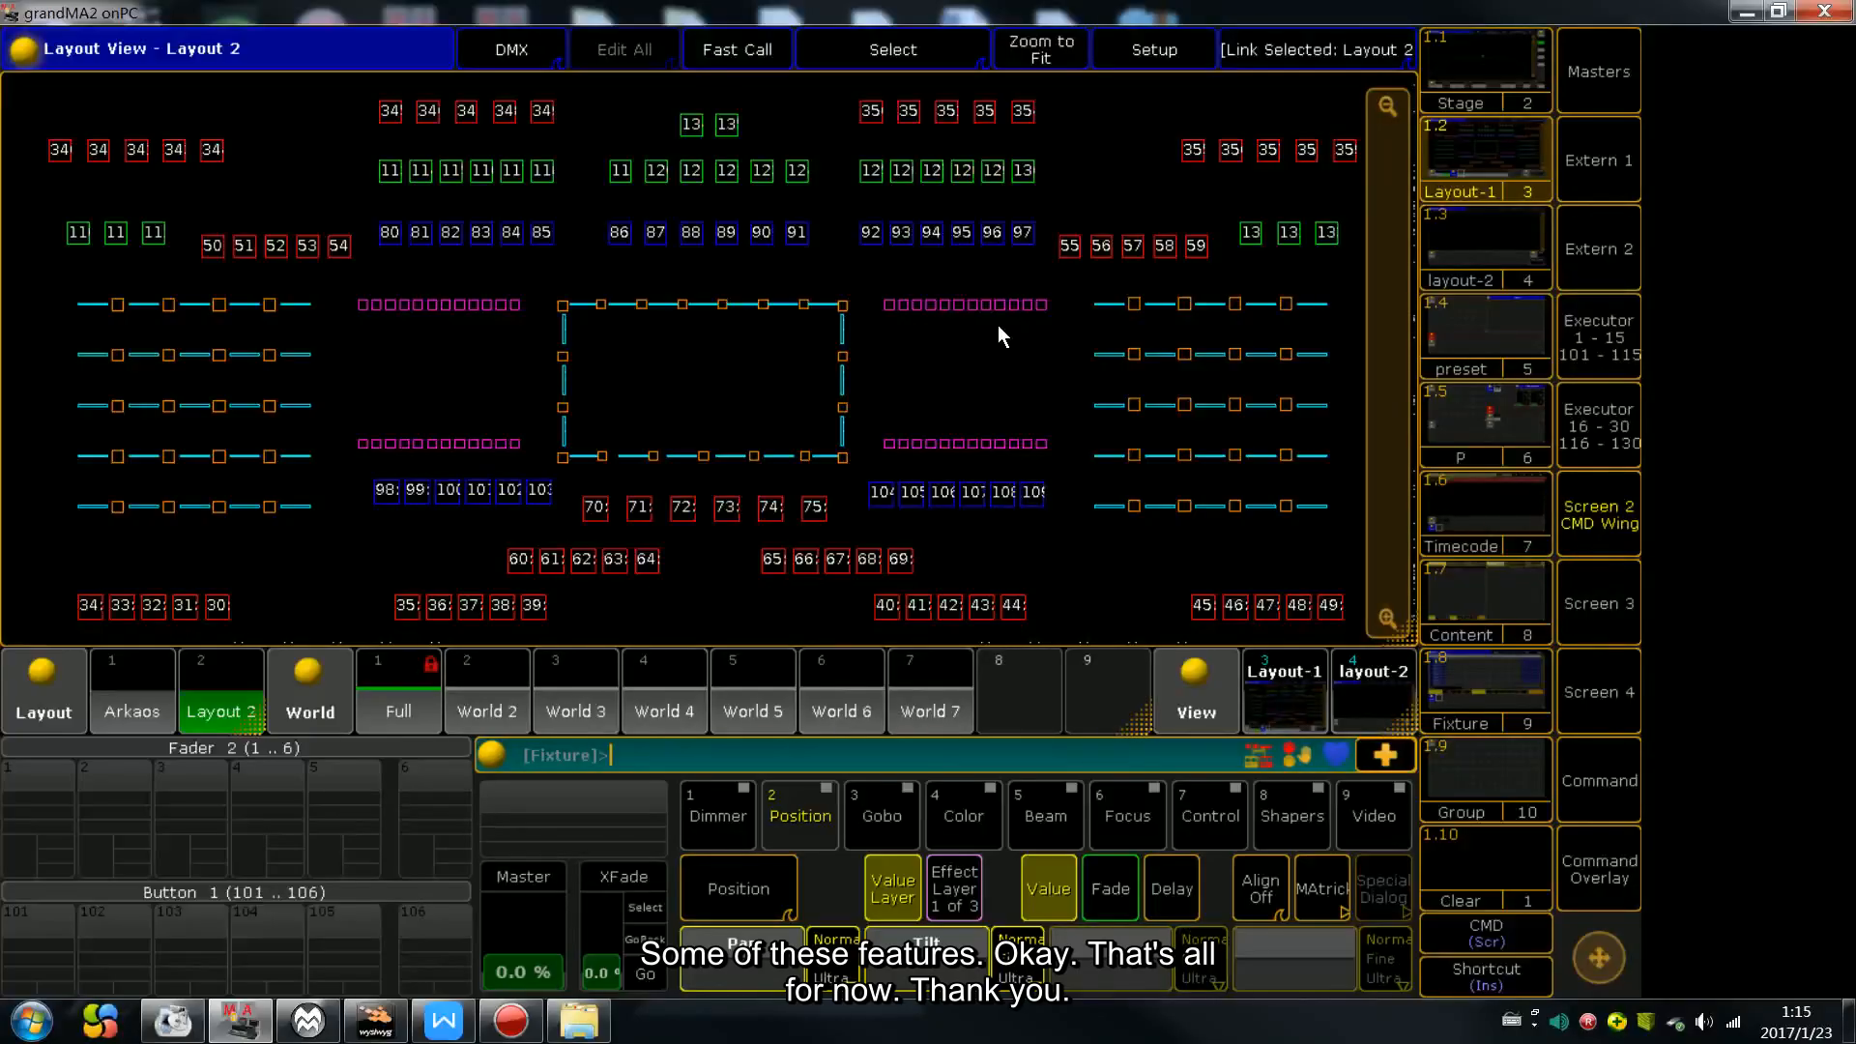